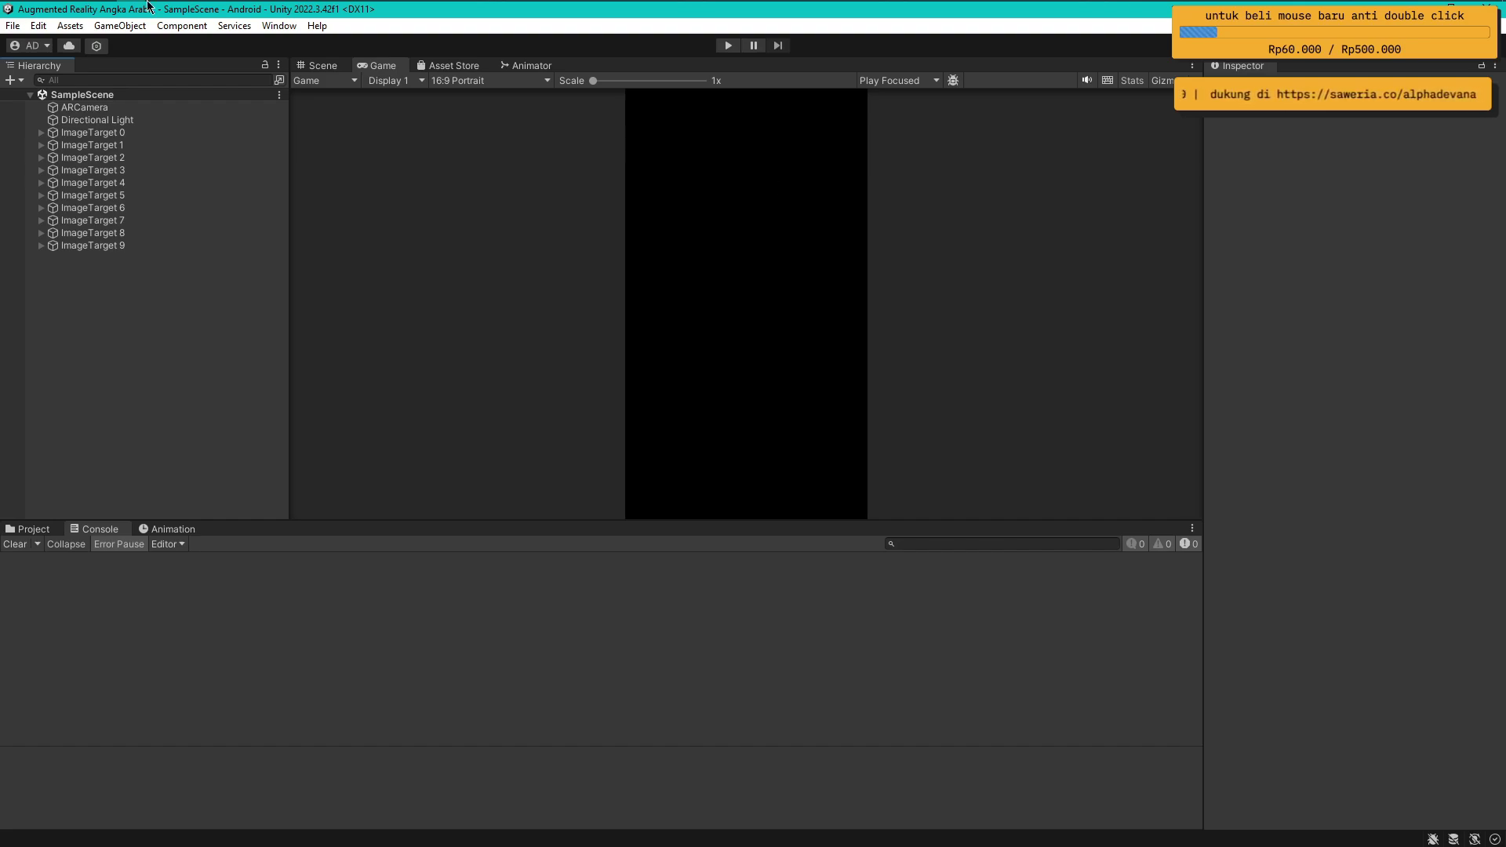
Switch to Chrome and open the Free Basic GUI Bundle's download page on itch.io without paying
left_click(127, 9)
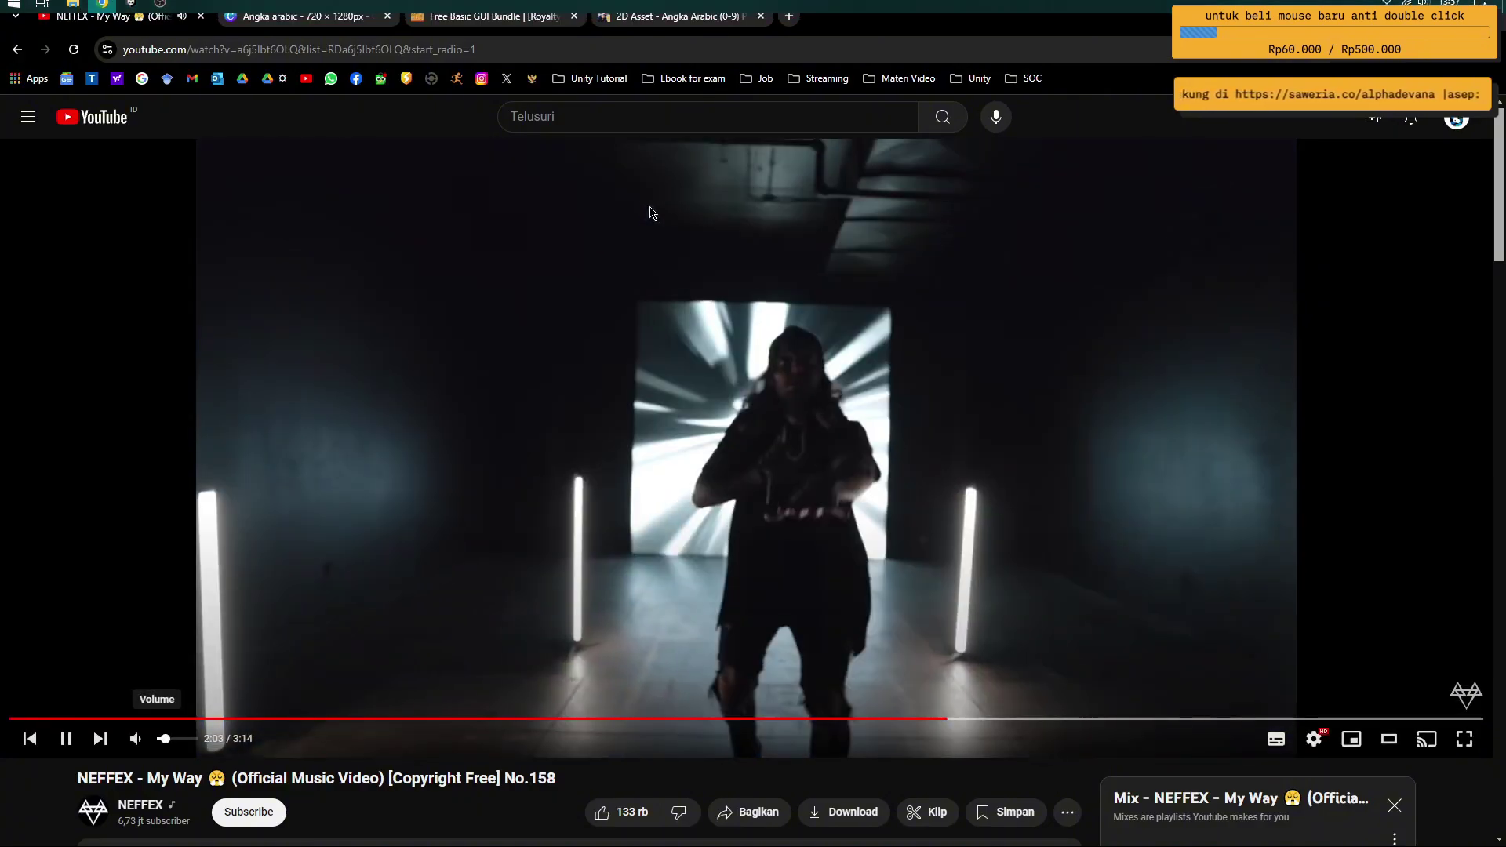
left_click(479, 17)
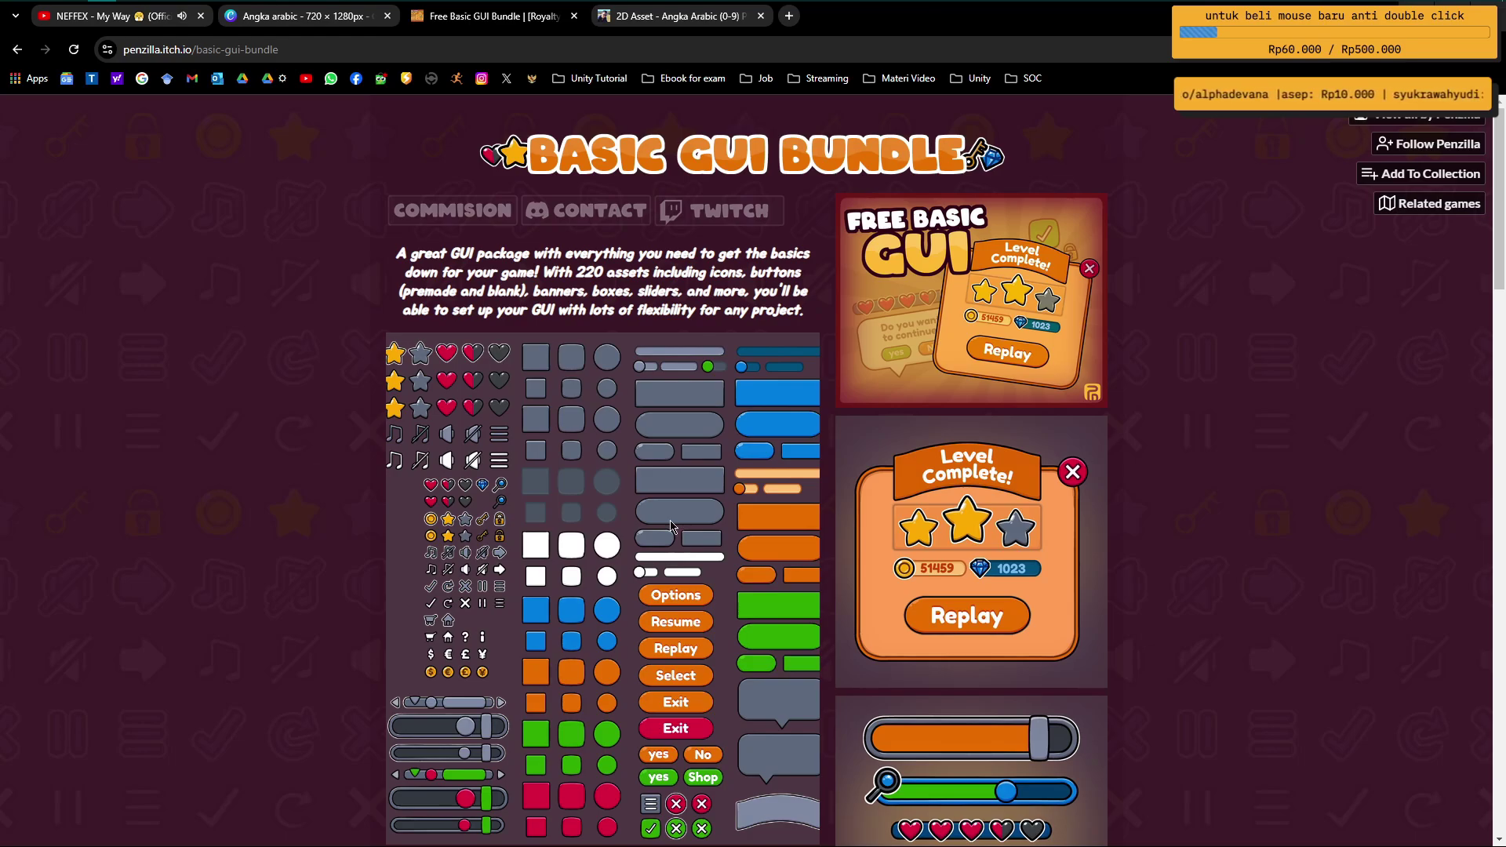
scroll(671, 507, "down", 10)
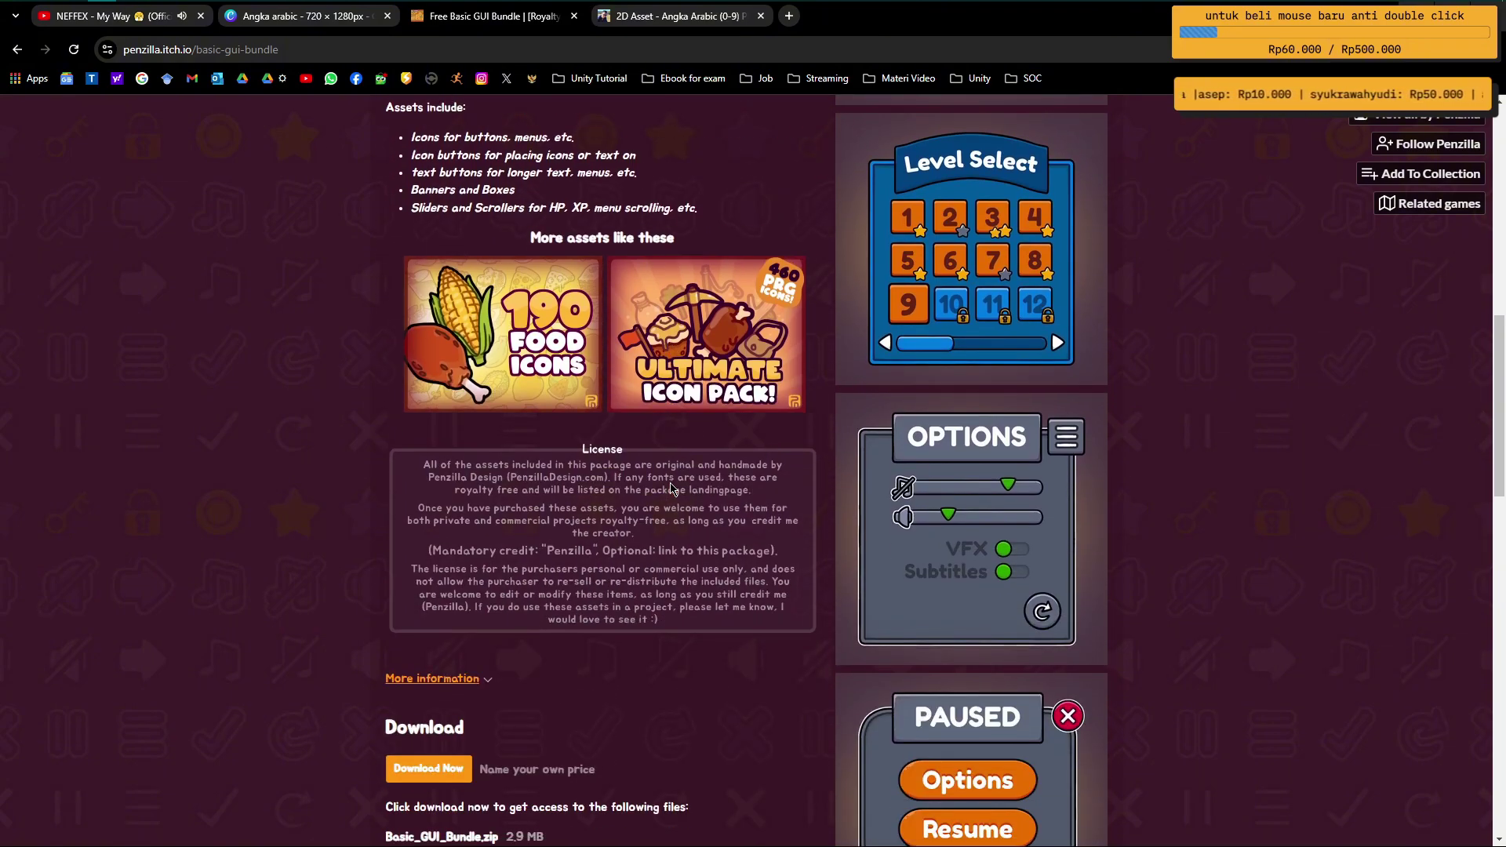
scroll(671, 490, "down", 3)
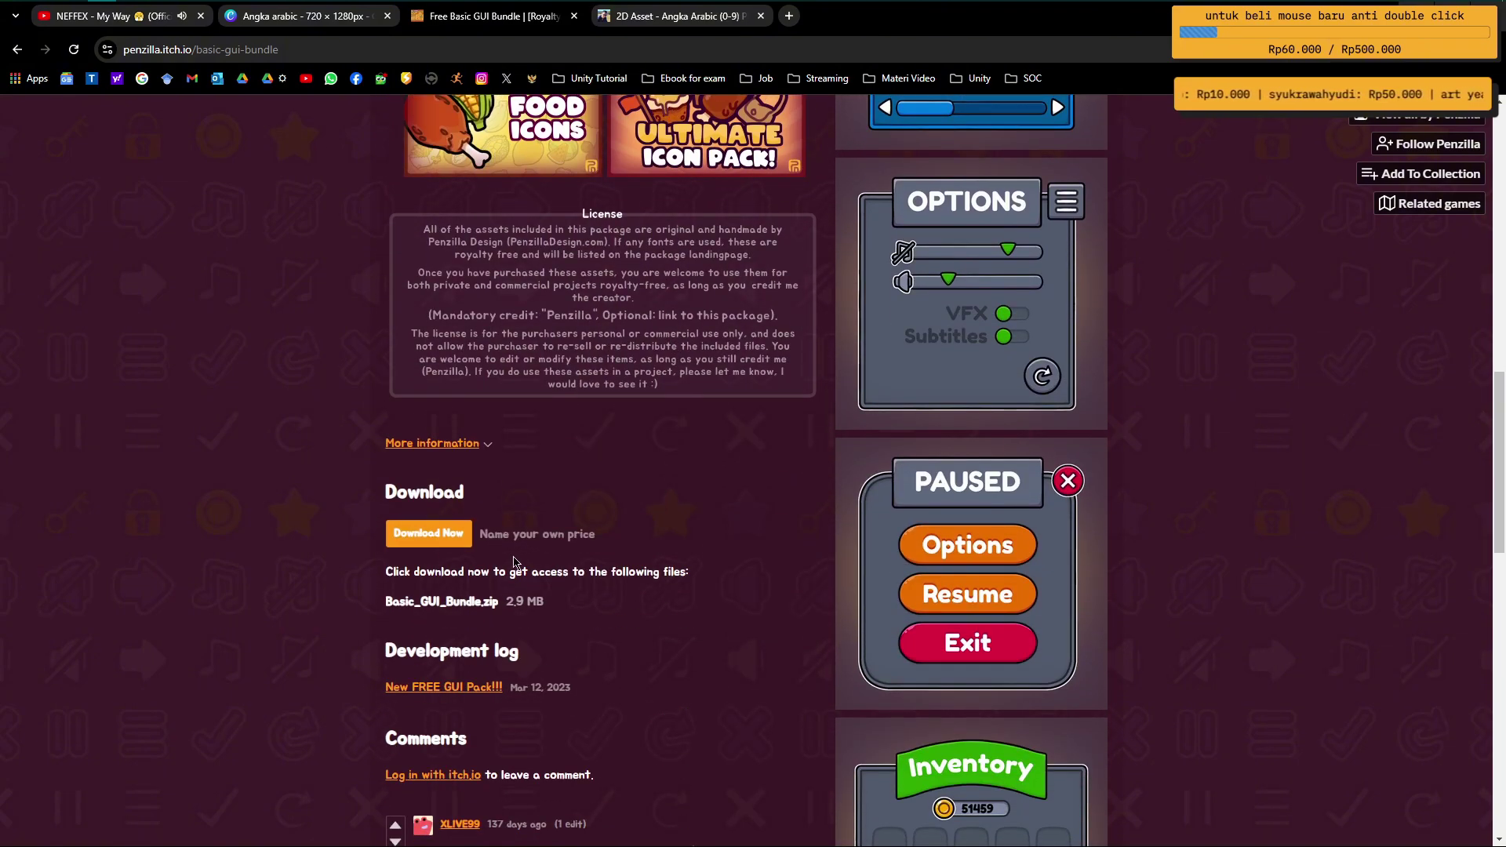
left_click(406, 539)
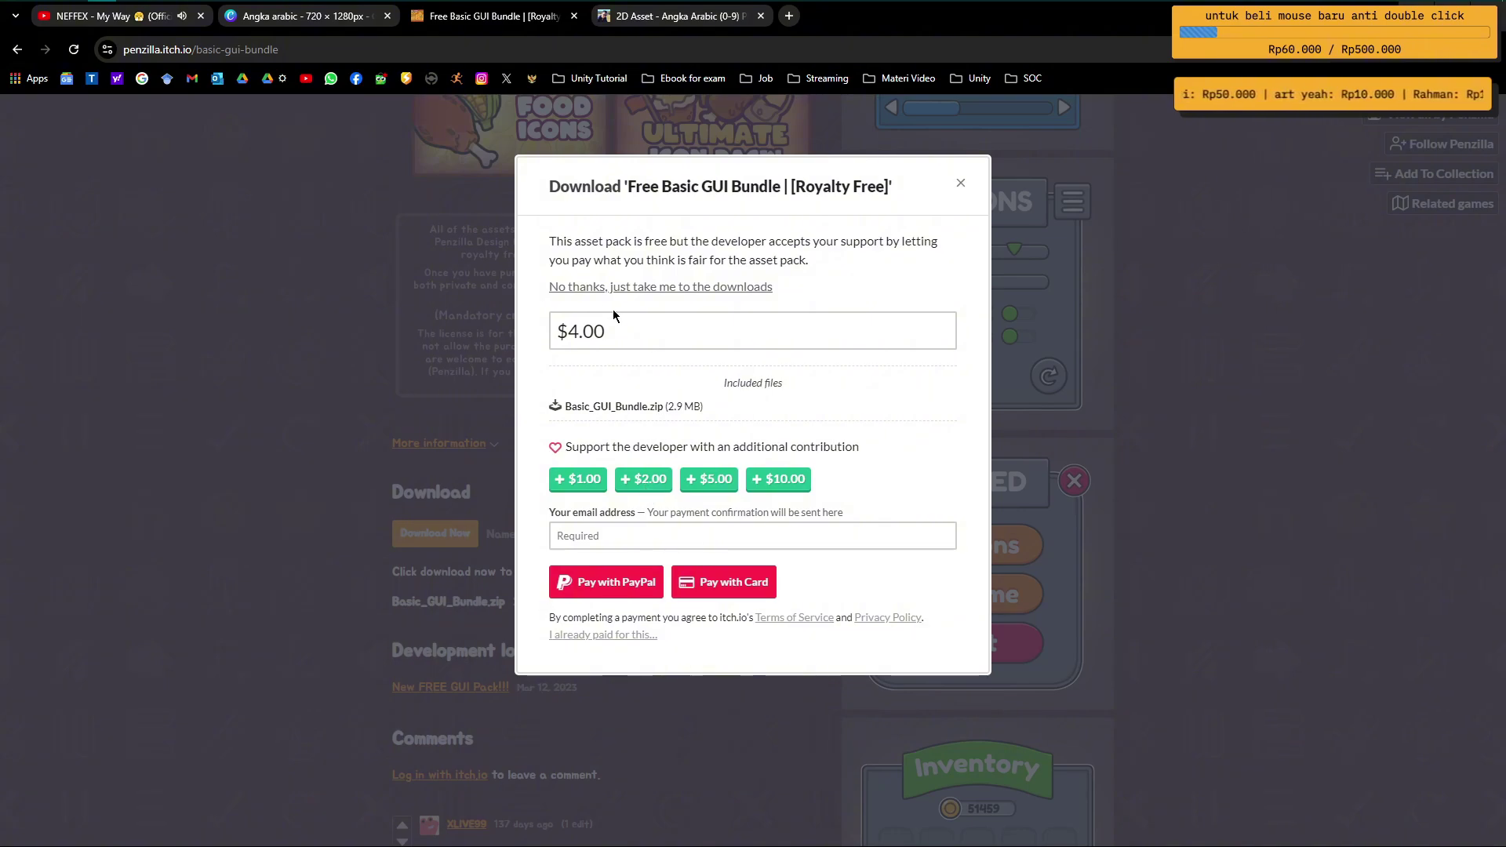
left_click(701, 289)
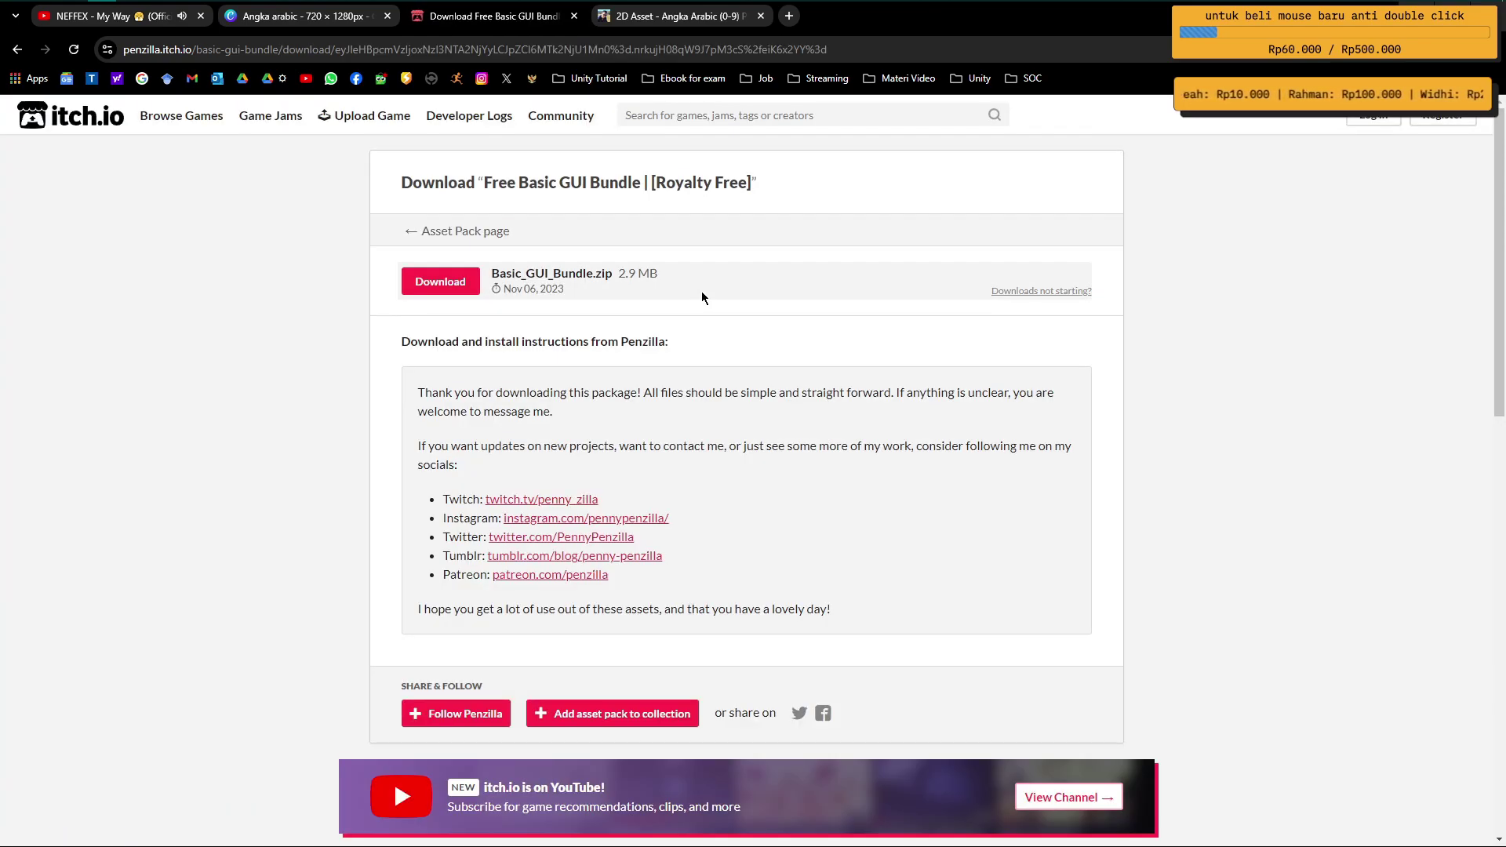
Try to download Basic_GUI_Bundle.zip, and view the store page of 2D Asset - Angka Arabic (0-9) PNG
left_click(419, 284)
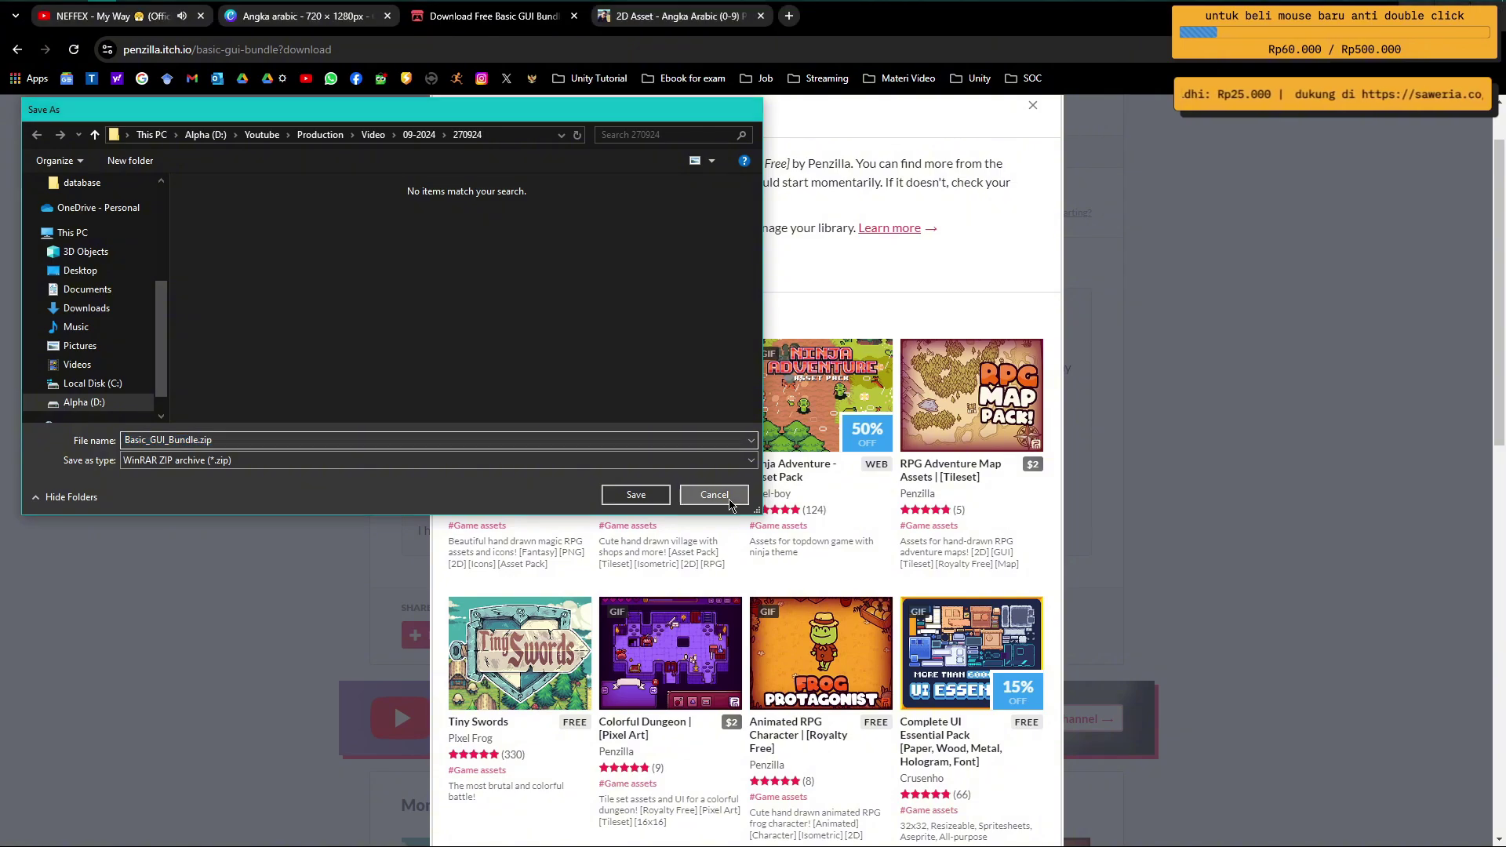
left_click(713, 496)
left_click(649, 15)
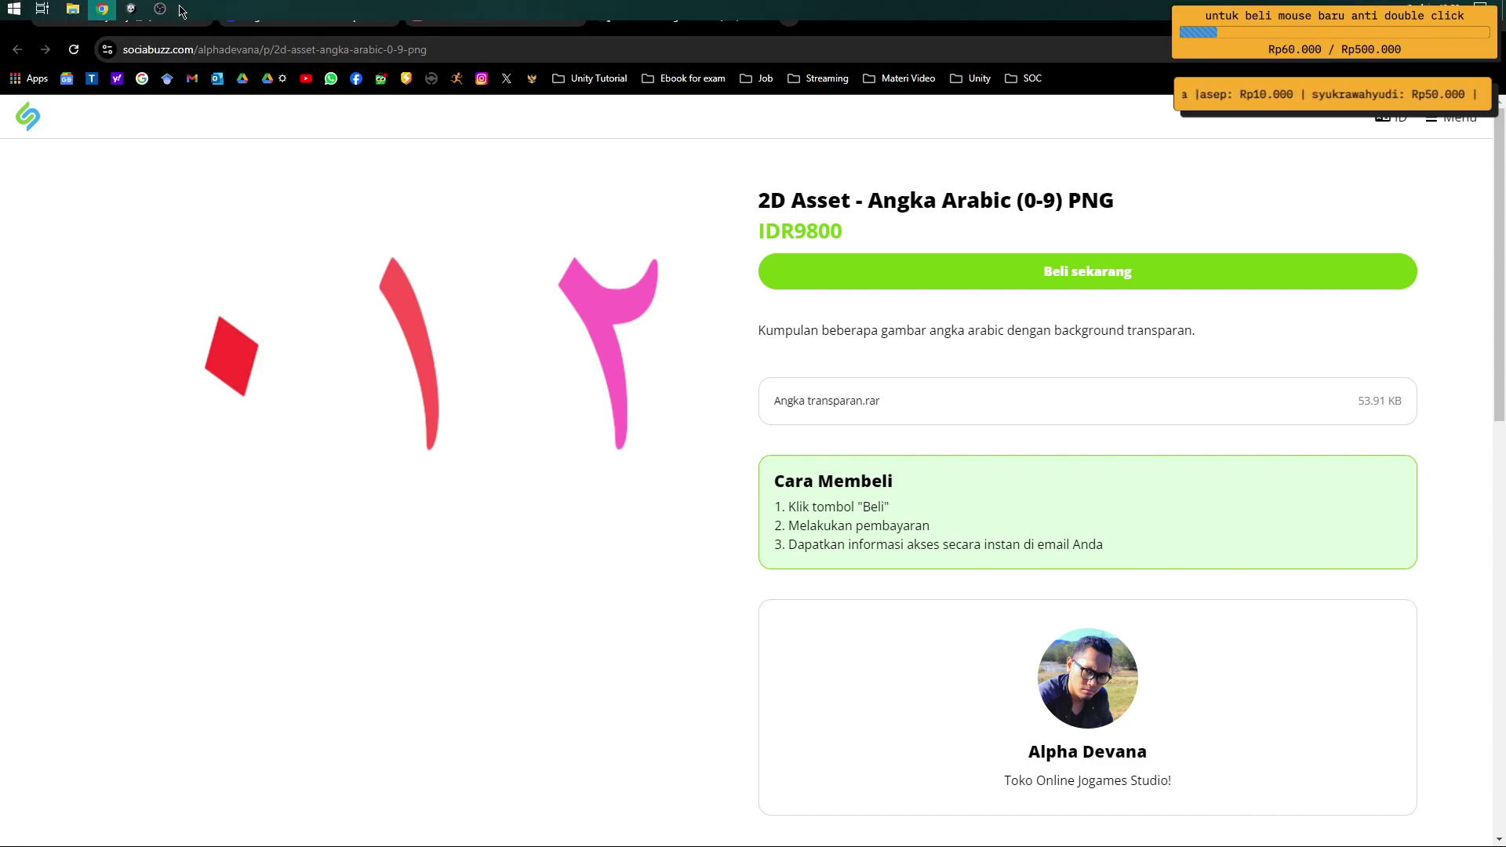
Switch back to Unity and show the contents of the project's Assets folder
left_click(133, 10)
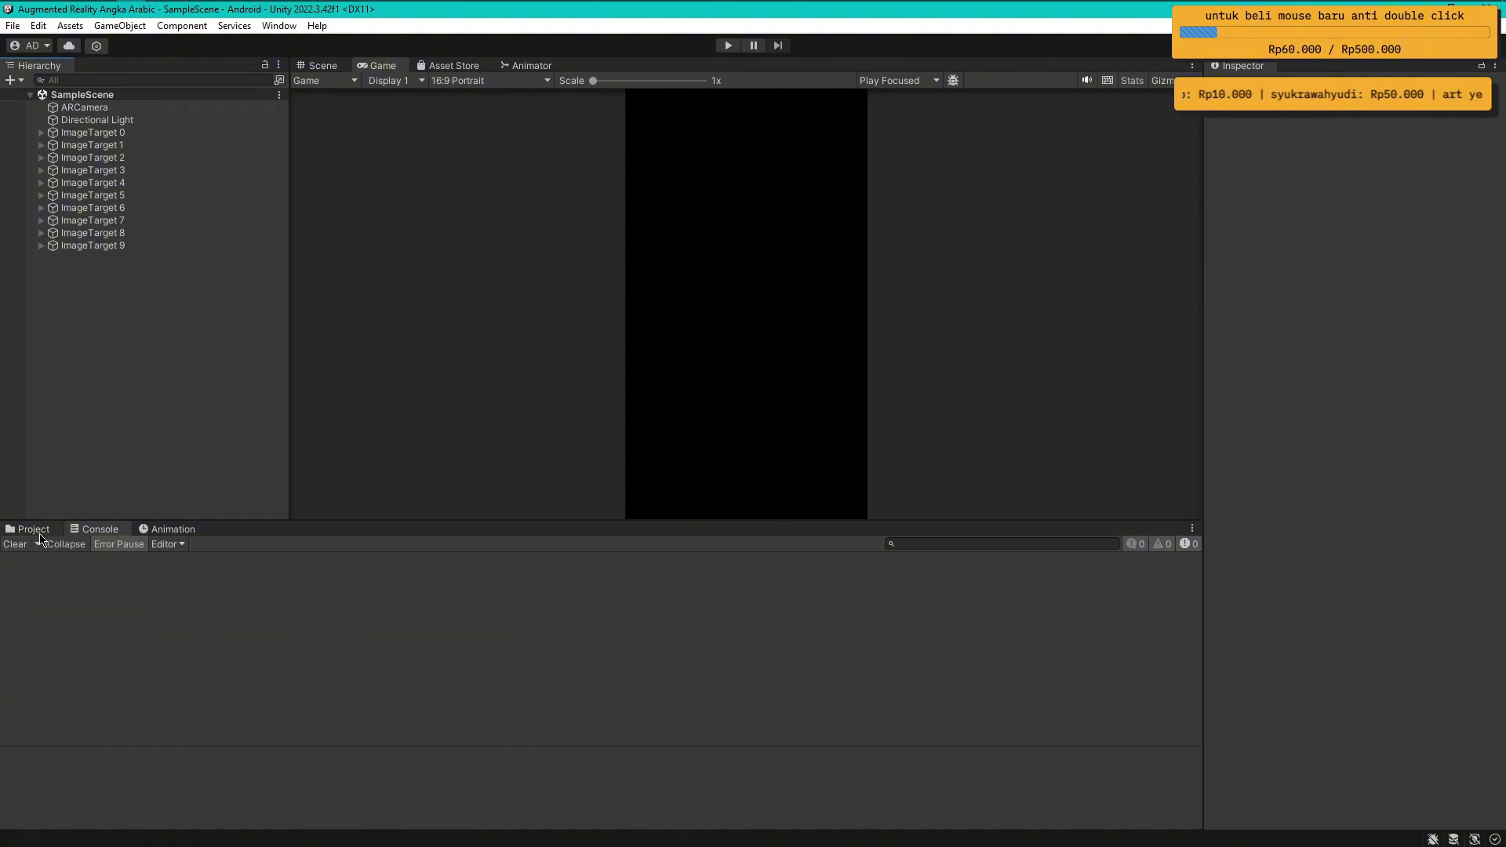
left_click(33, 531)
left_click(43, 633)
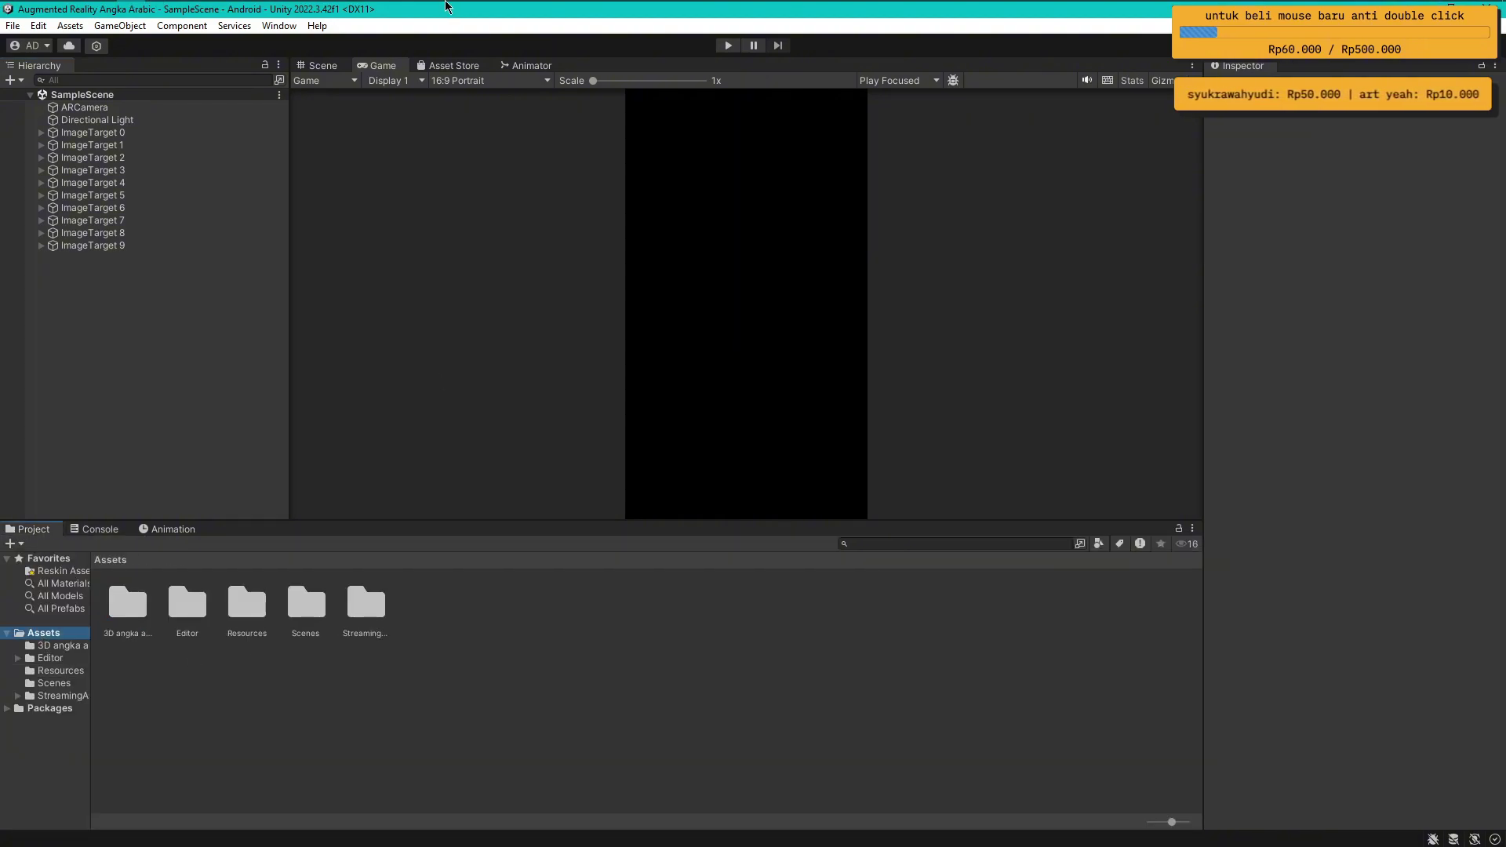
mouse_move(444, 2)
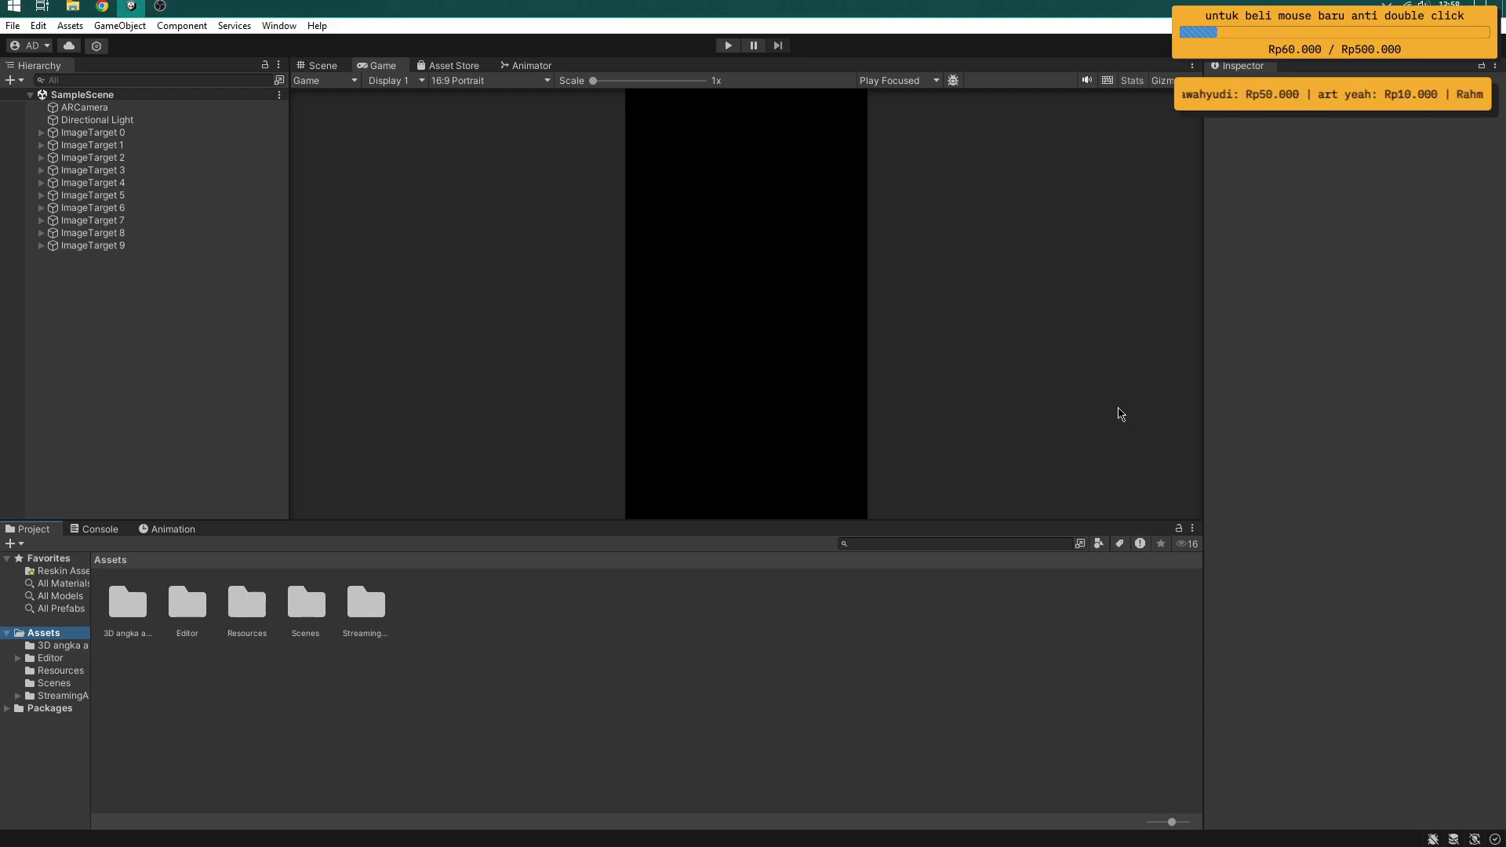
right_click(532, 683)
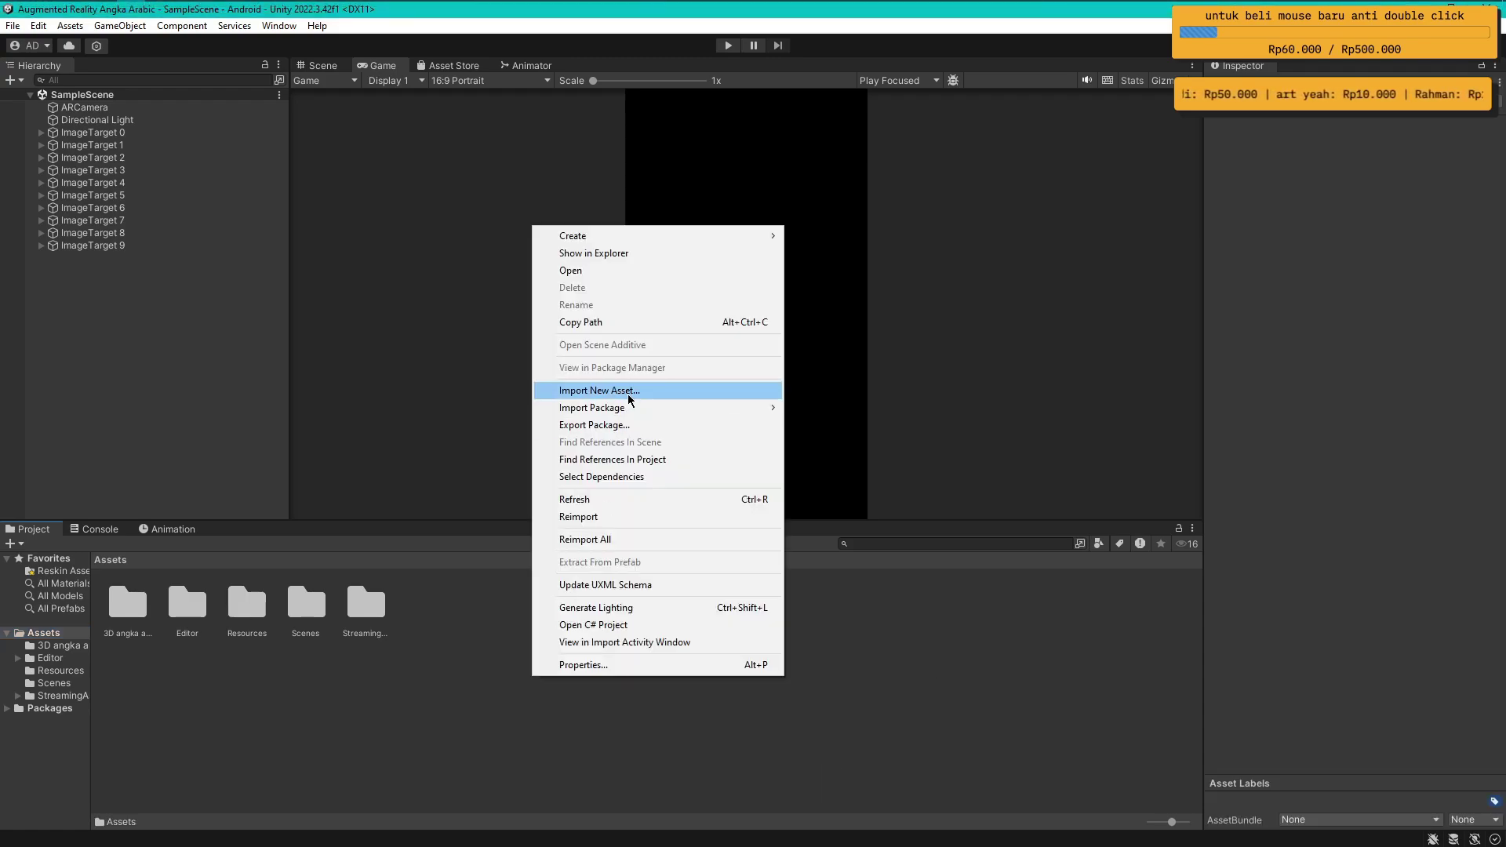
left_click(403, 711)
Import the Basic_GUI_Bundle folder from the Asset 2D folder in File Explorer into the project's Assets, and close File Explorer
mouse_move(118, 3)
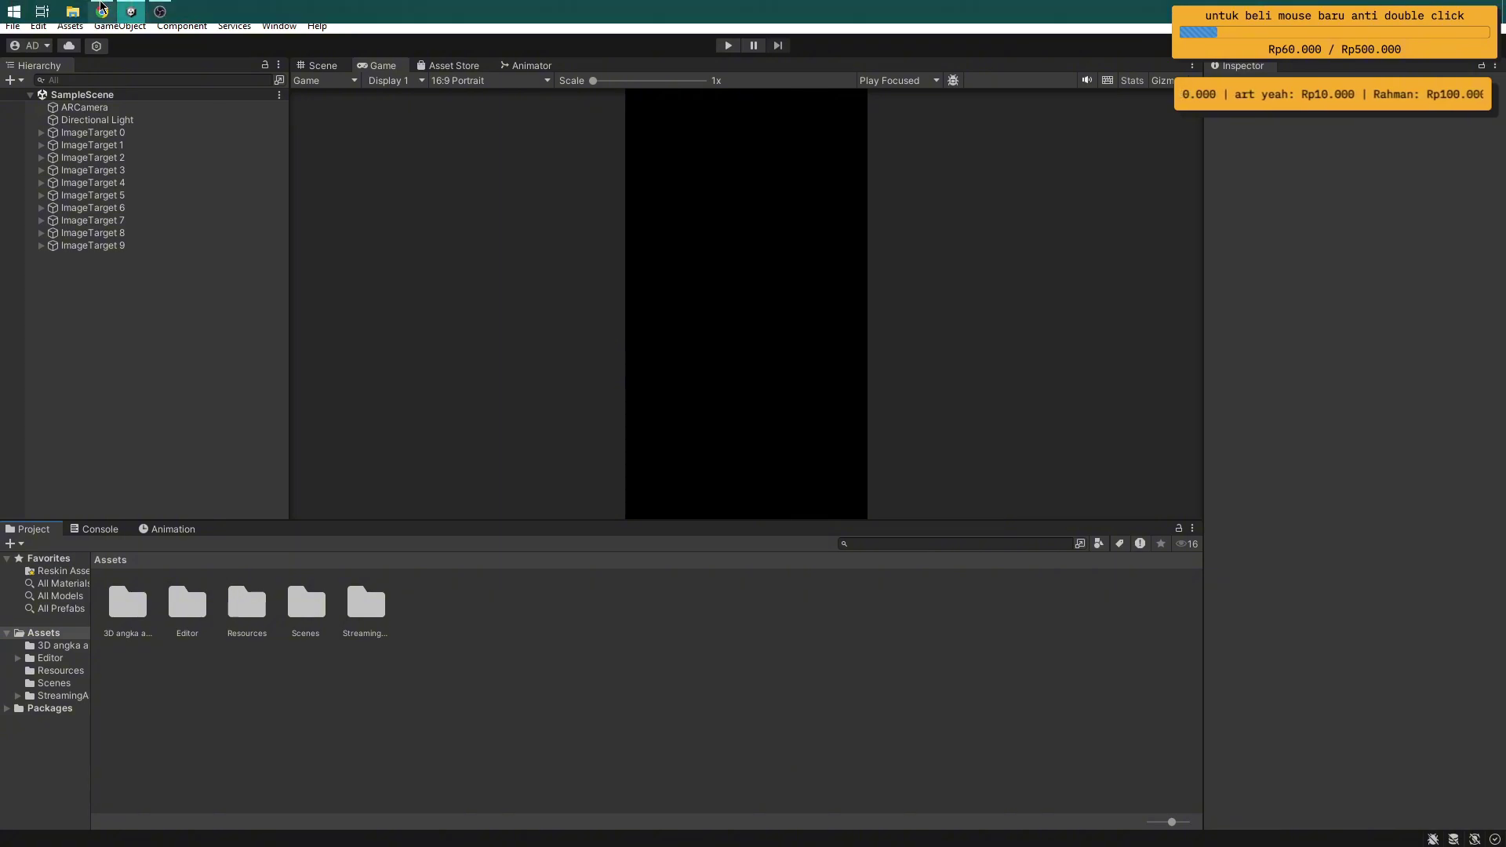
left_click(73, 11)
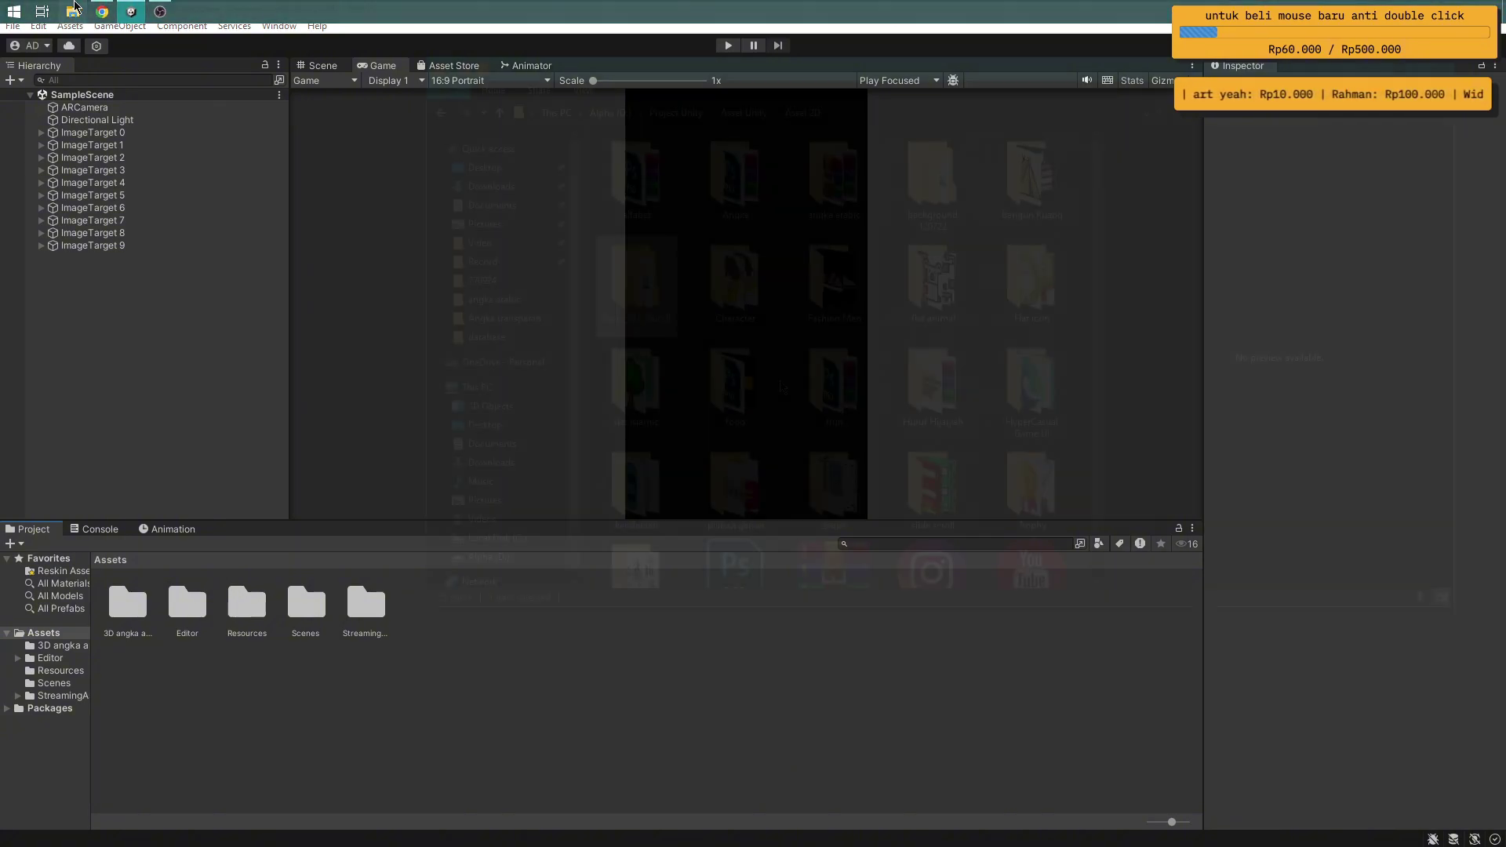
scroll(804, 388, "down", 1)
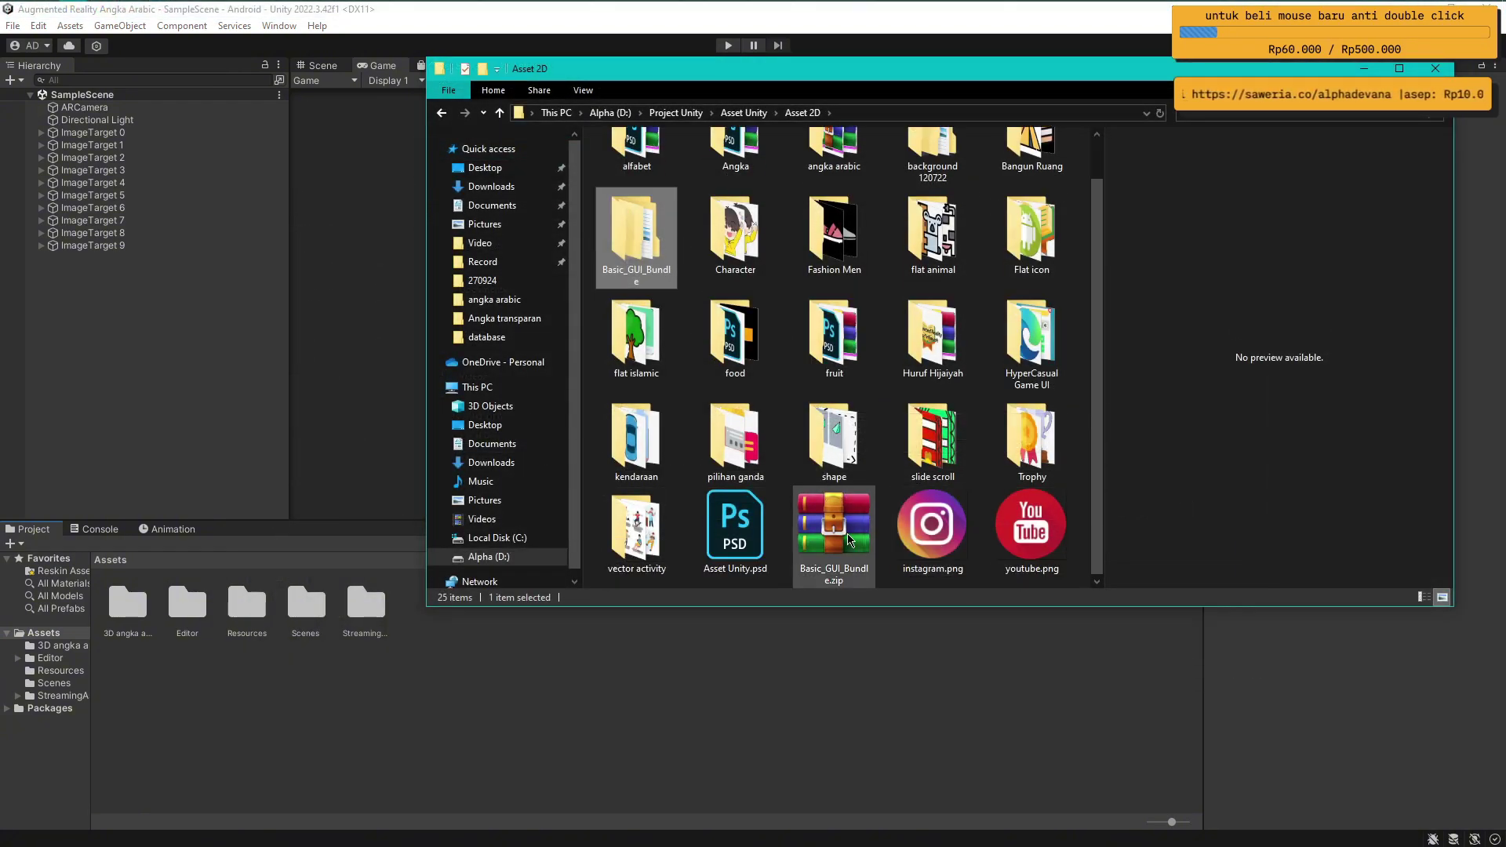
left_click(849, 541)
scroll(848, 541, "up", 1)
left_click(667, 296)
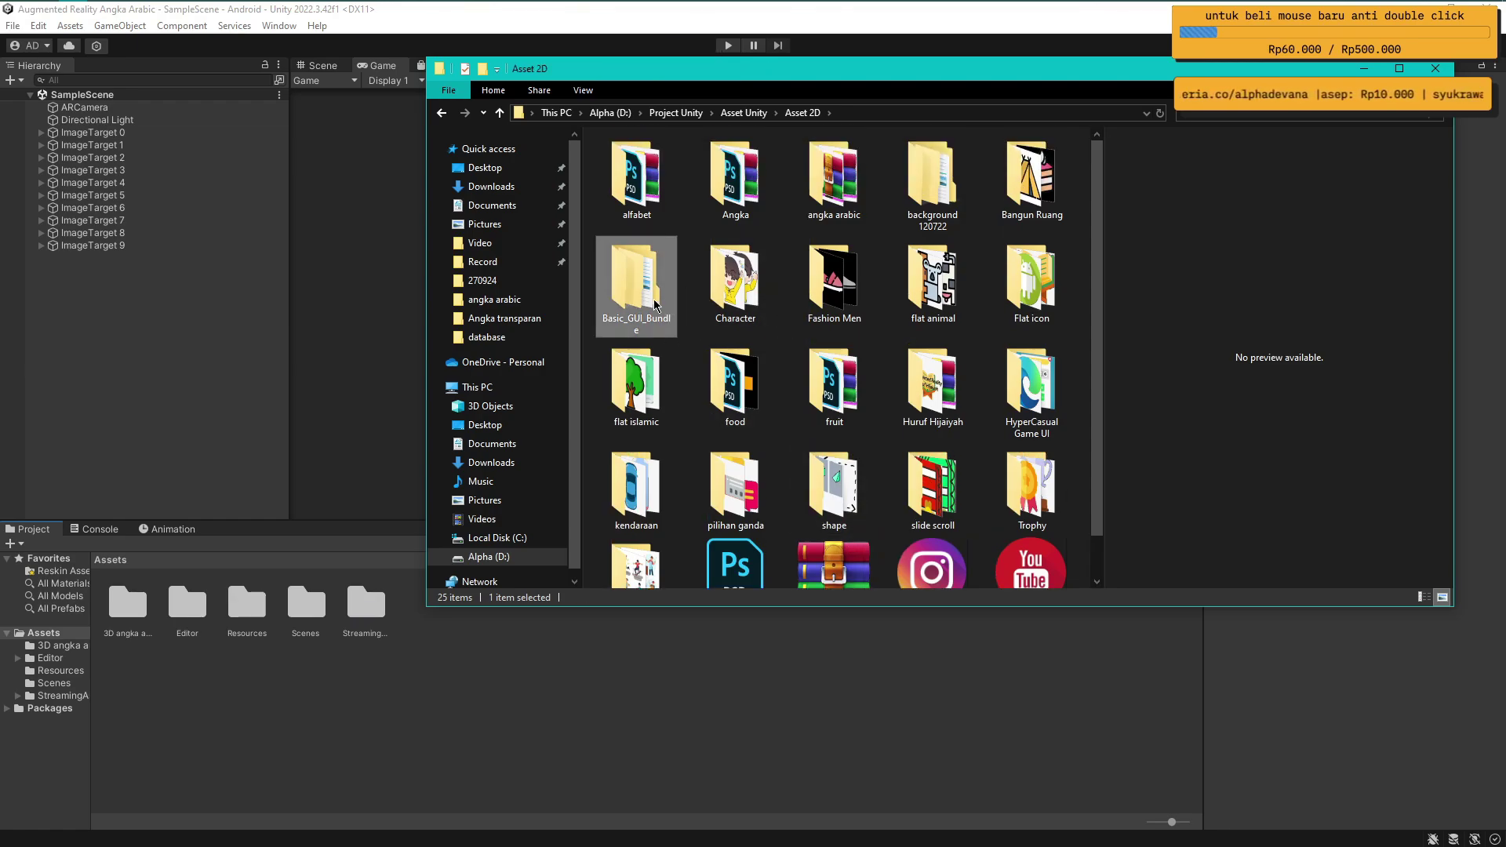
left_click_drag(654, 299, 574, 691)
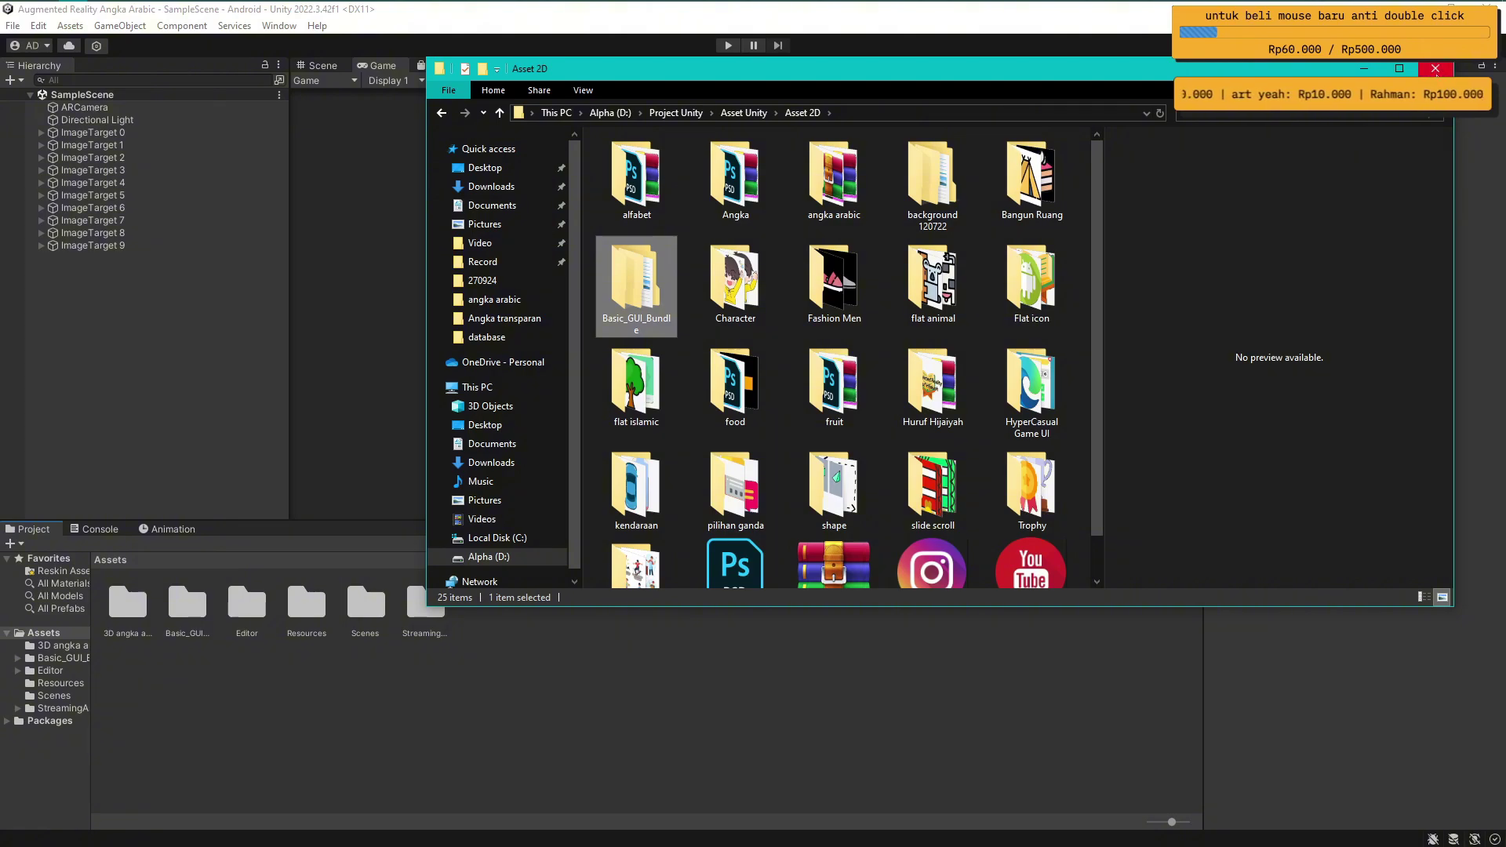
left_click(1435, 69)
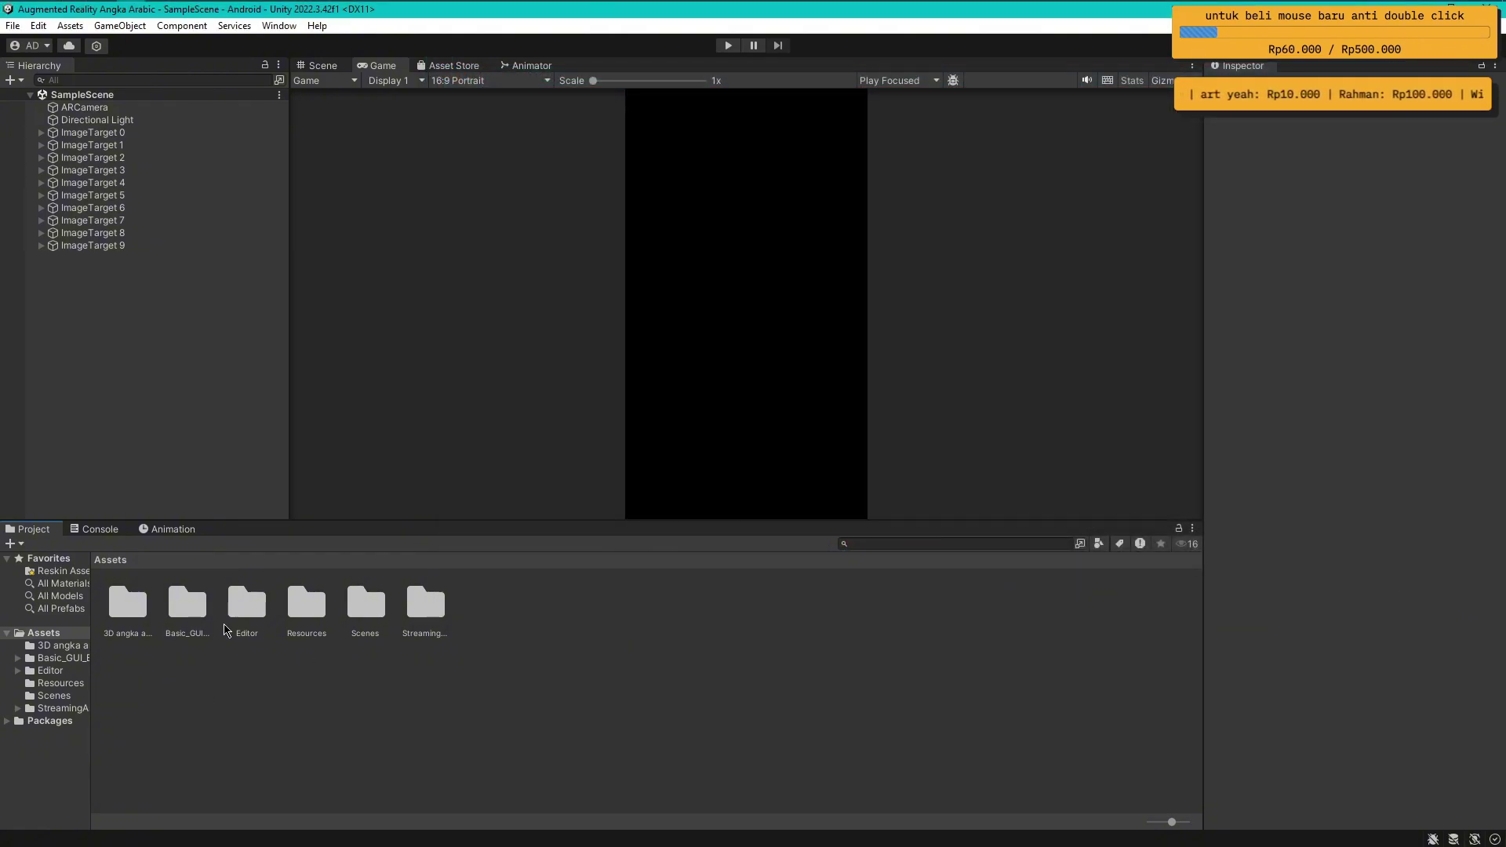
Set the texture type of all images in Basic_GUI_Bundle's BoxesBanners folder to Sprite (2D and UI) and apply it
double_click(188, 604)
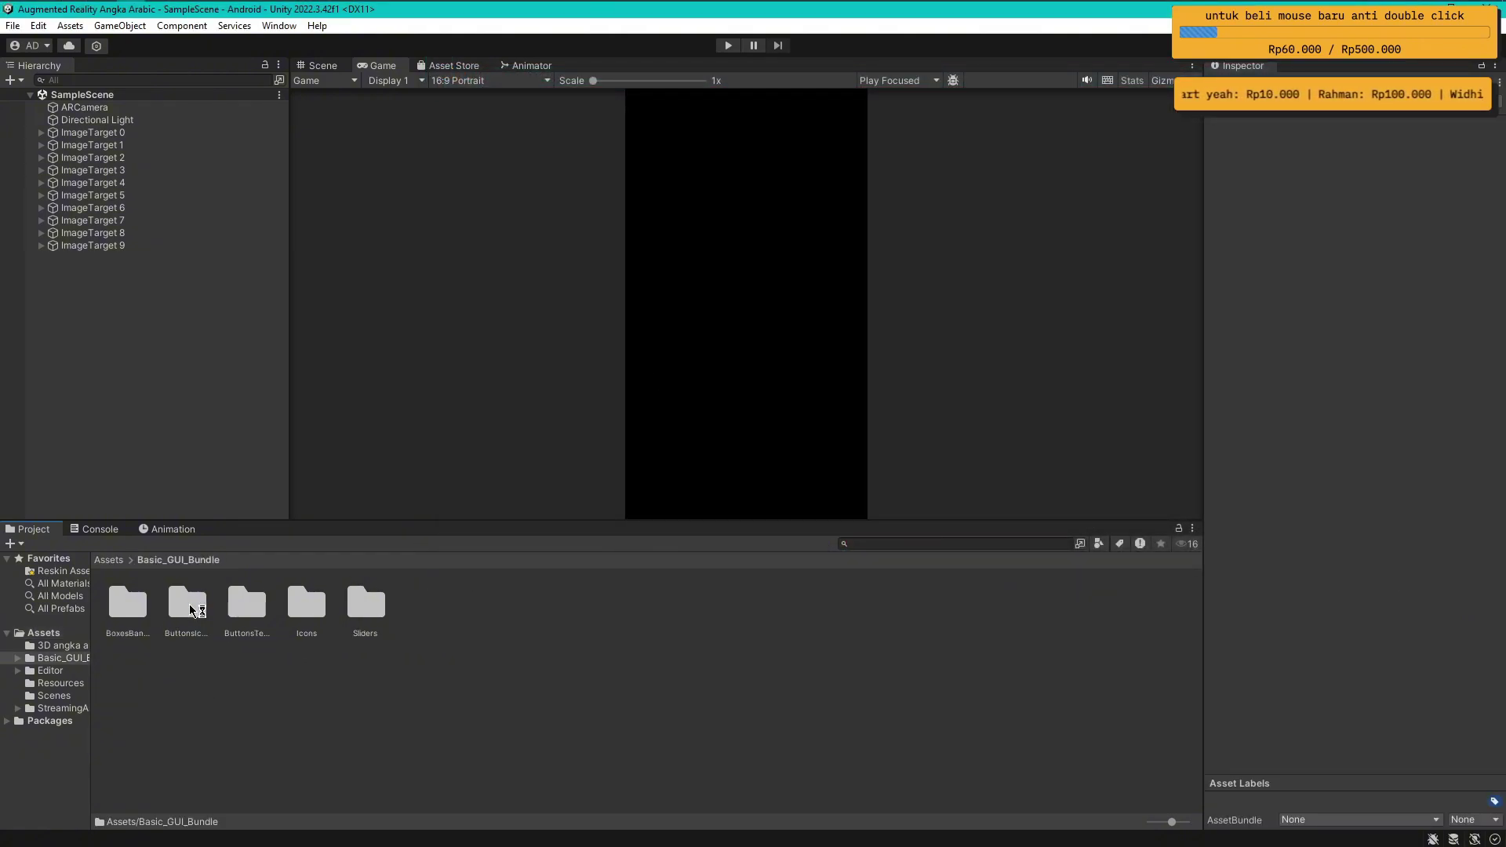
double_click(134, 612)
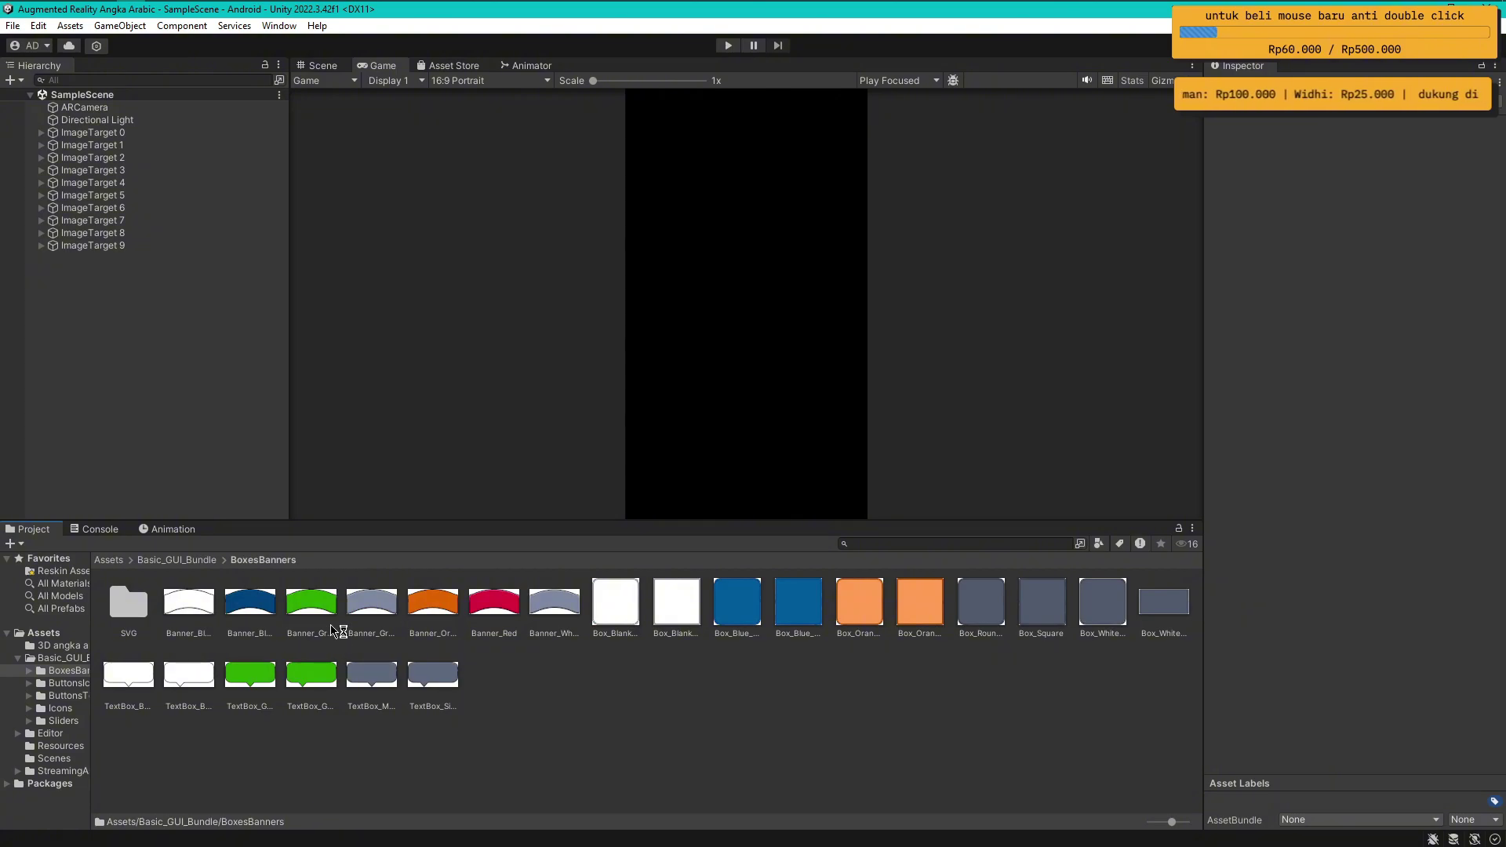
left_click(197, 621)
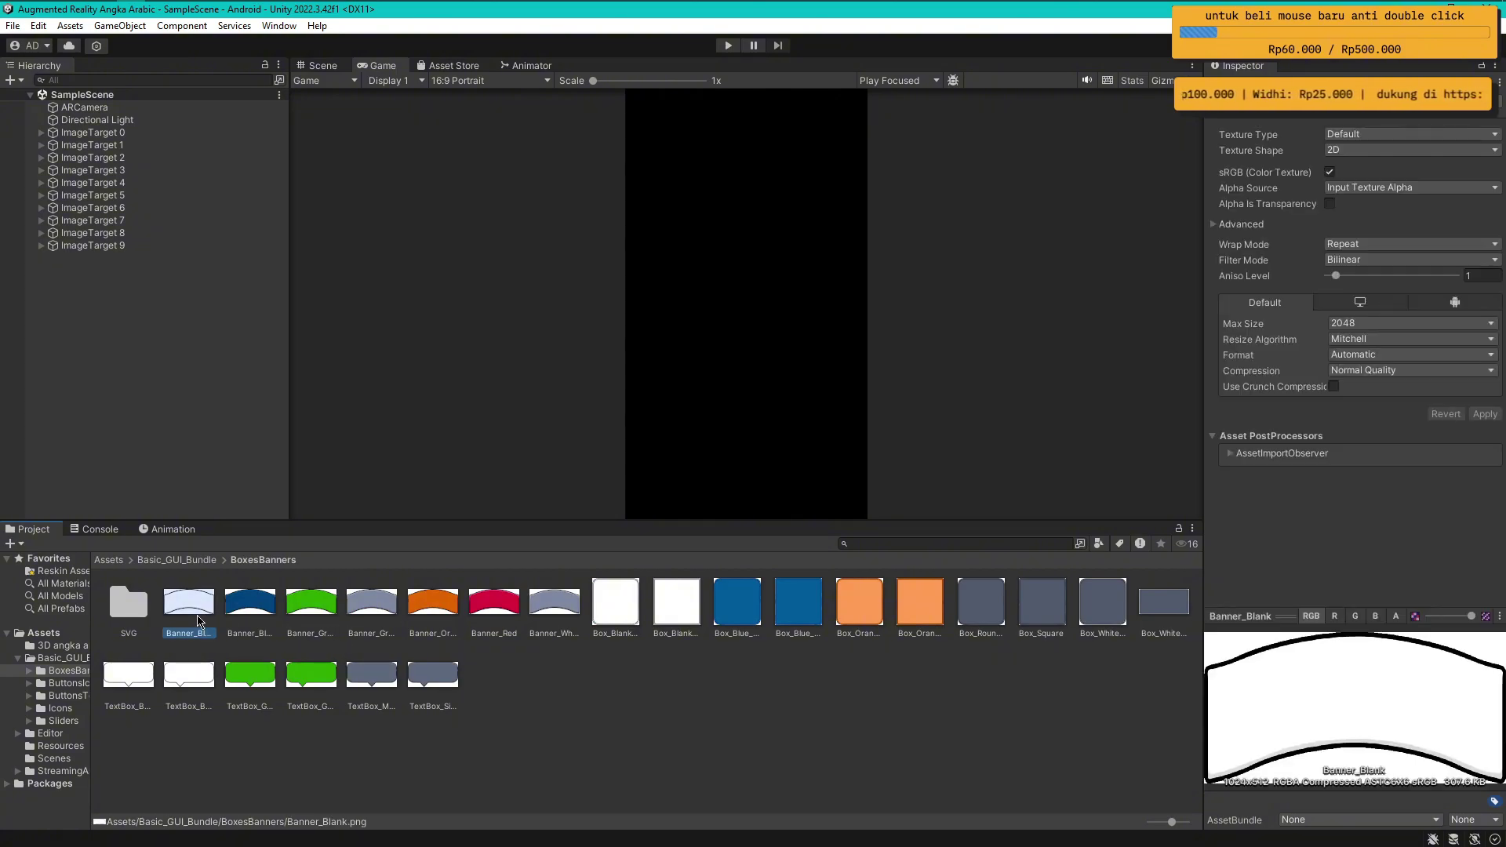
key("ctrl+a")
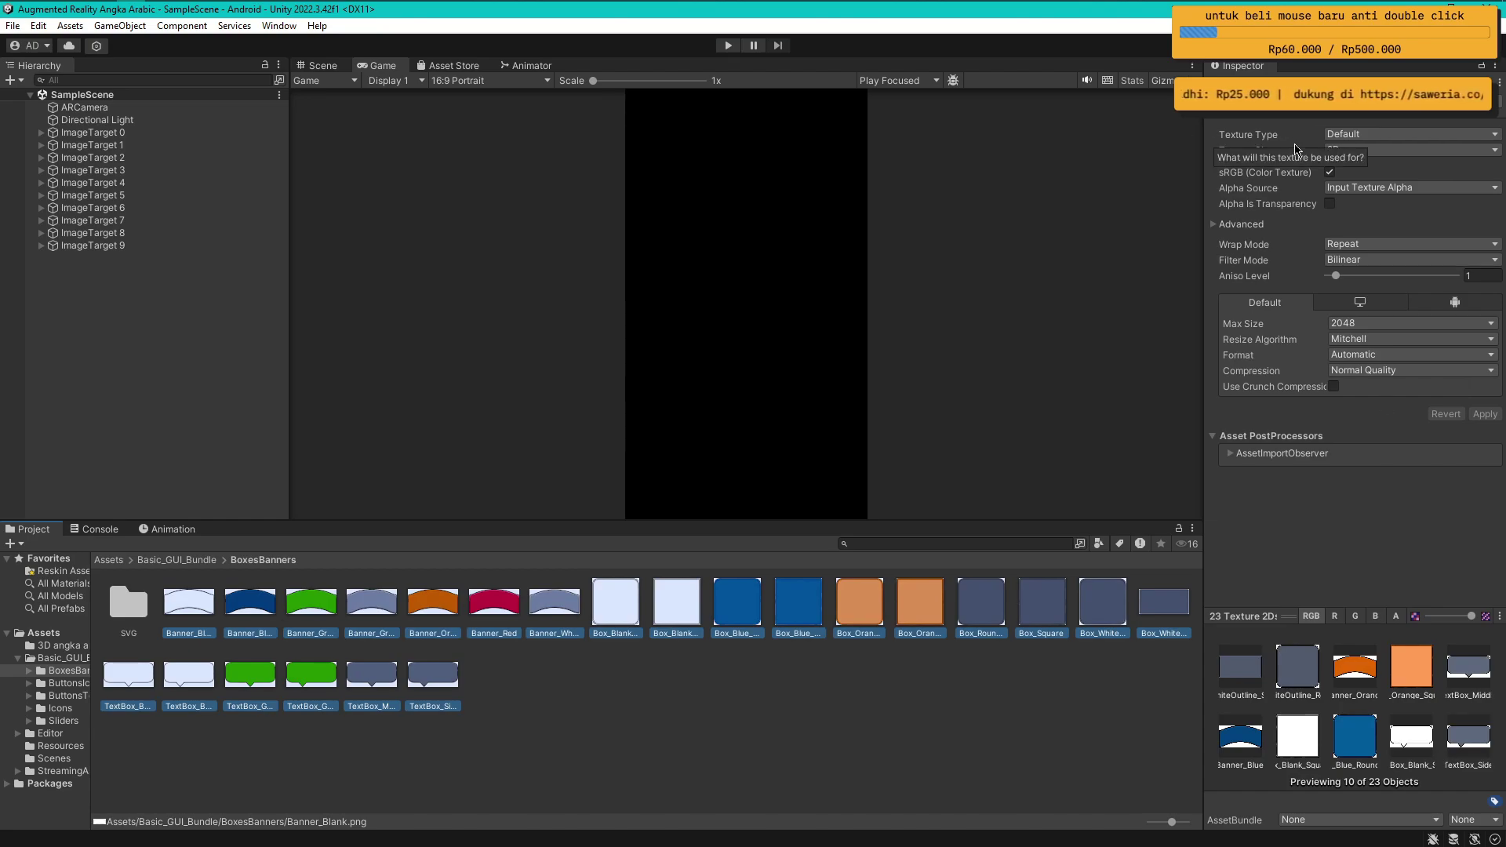
left_click(1385, 134)
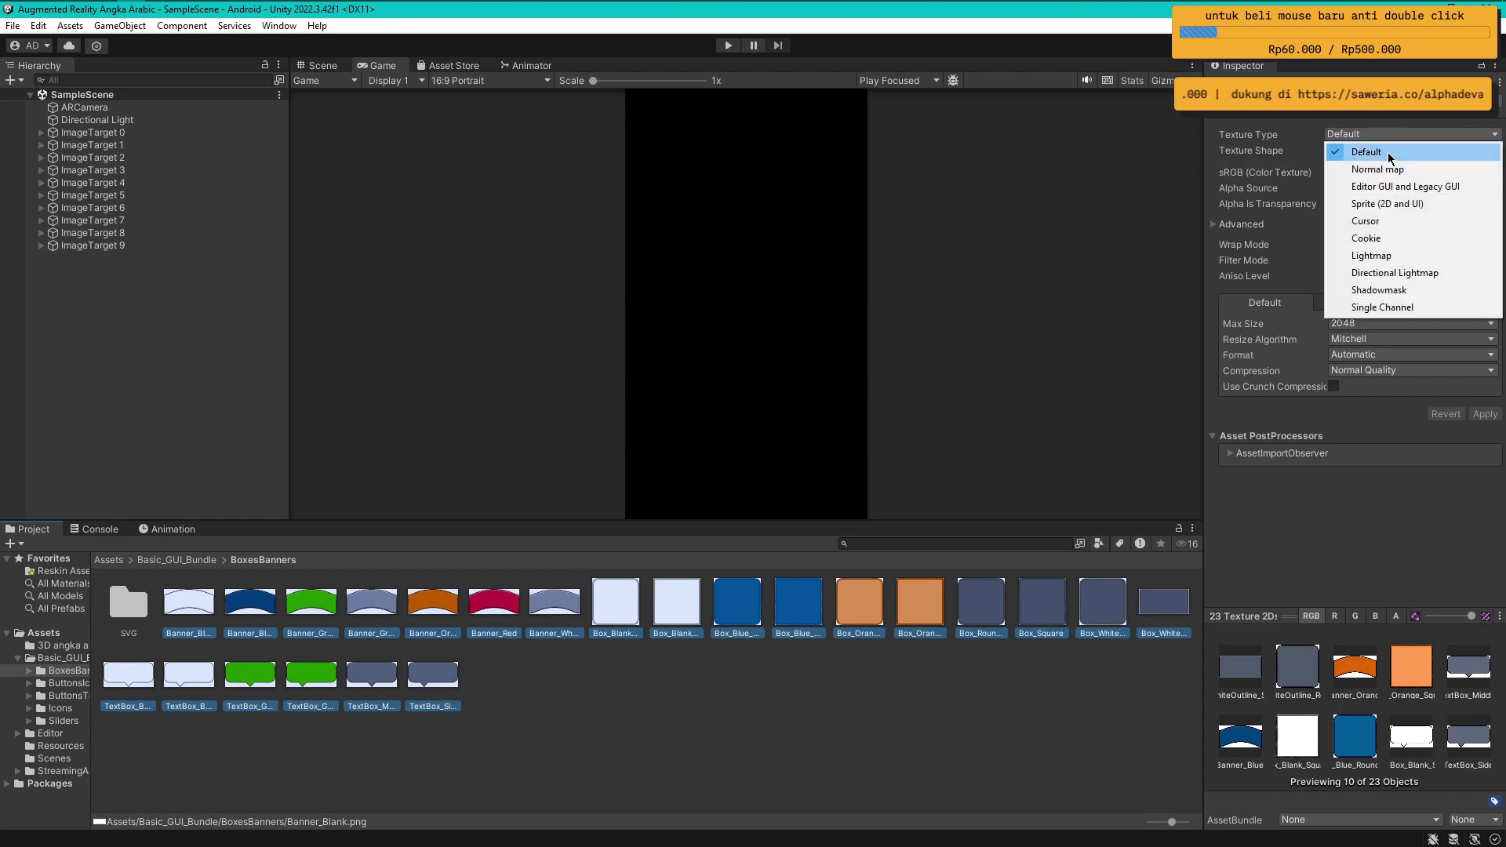
left_click(1379, 204)
left_click(1484, 477)
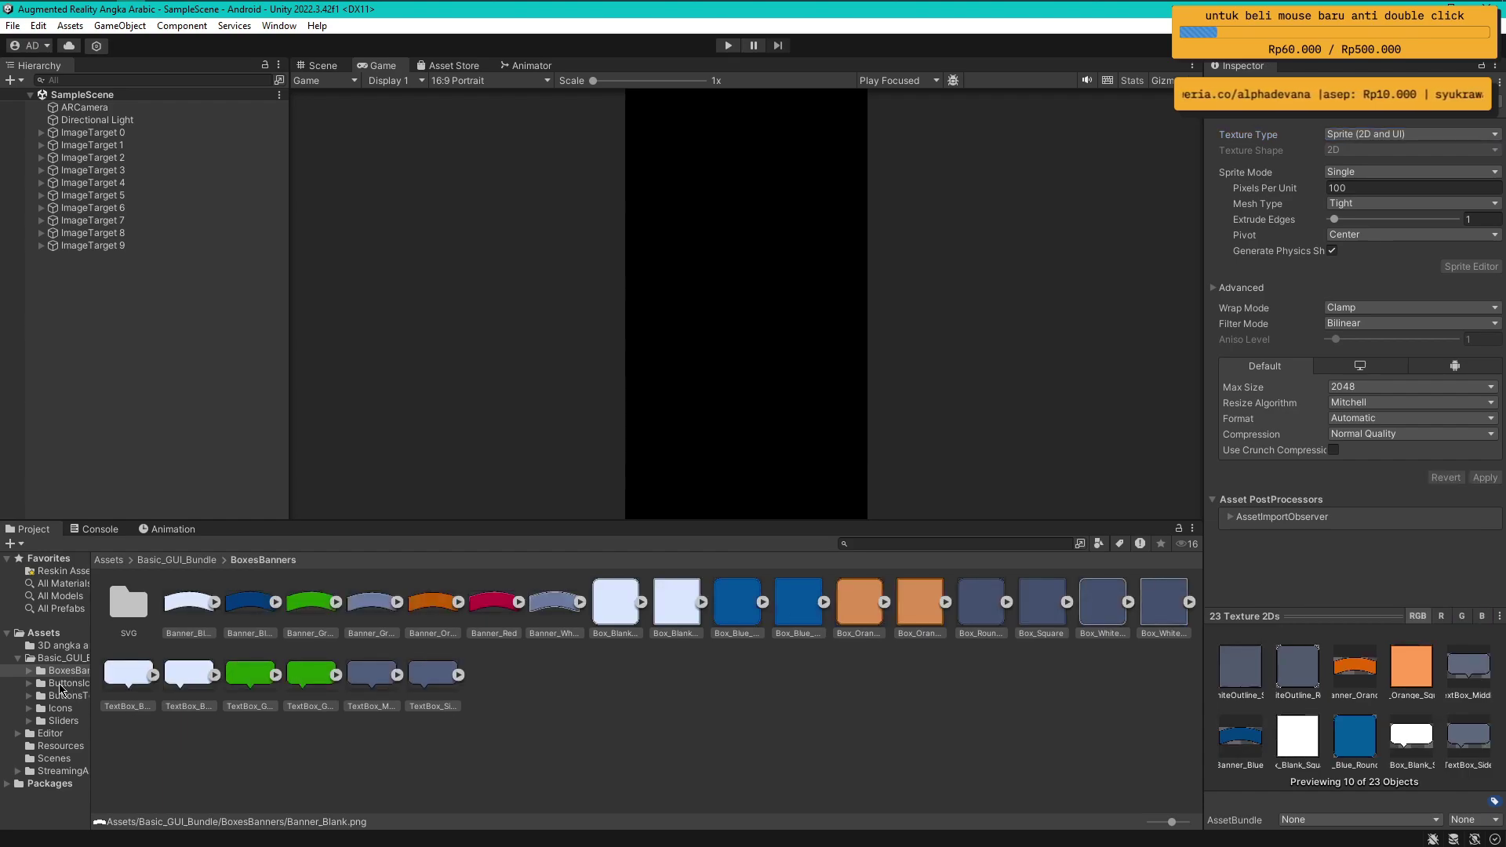
Convert all images in the ButtonsIcons folder to the Sprite (2D and UI) texture type and apply the change
left_click(76, 684)
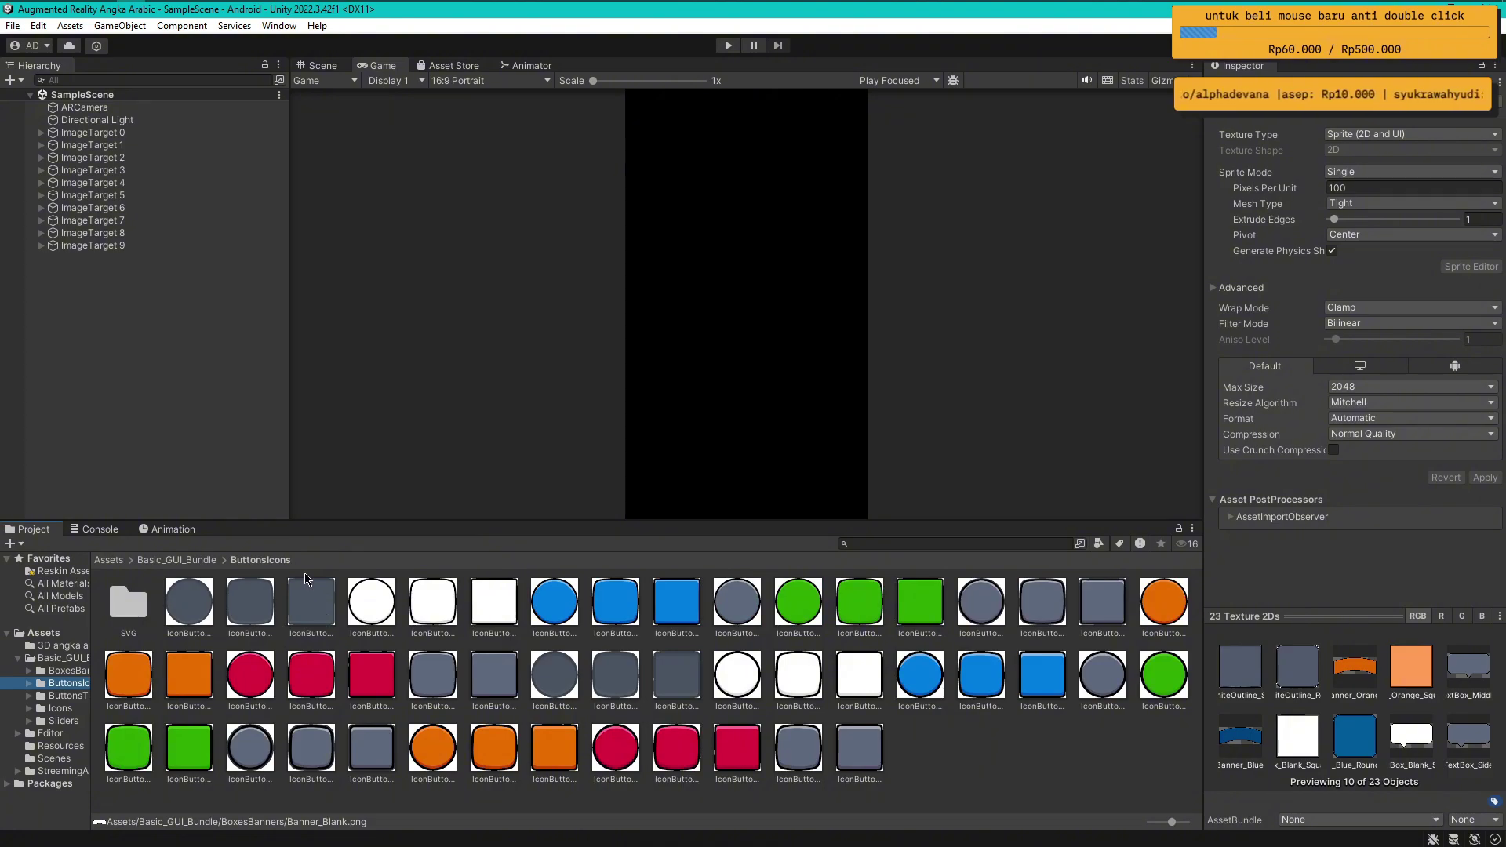
left_click(189, 602)
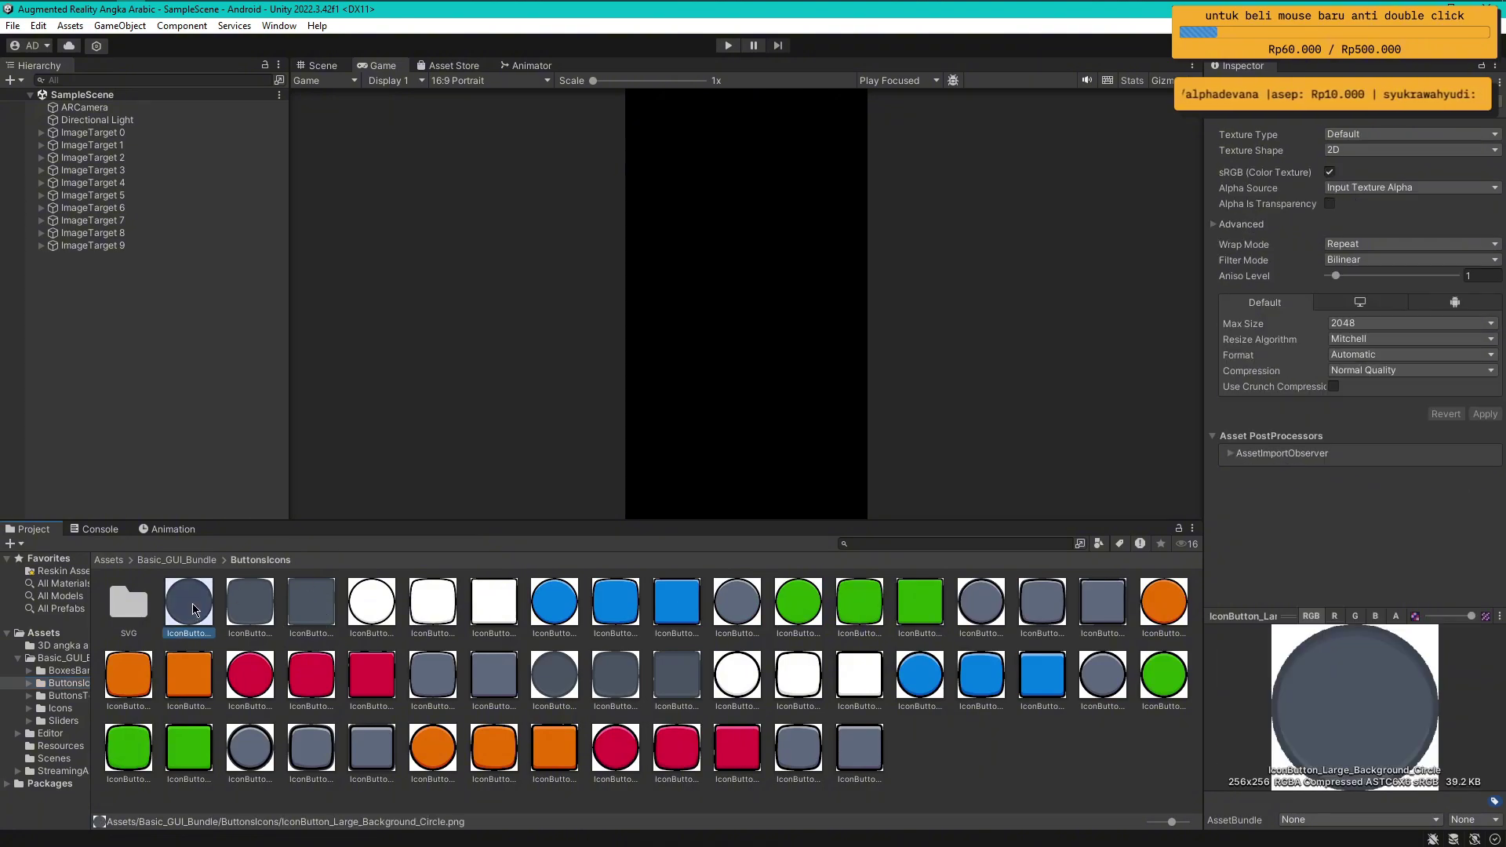
left_click(860, 750, "shift")
left_click(1386, 134)
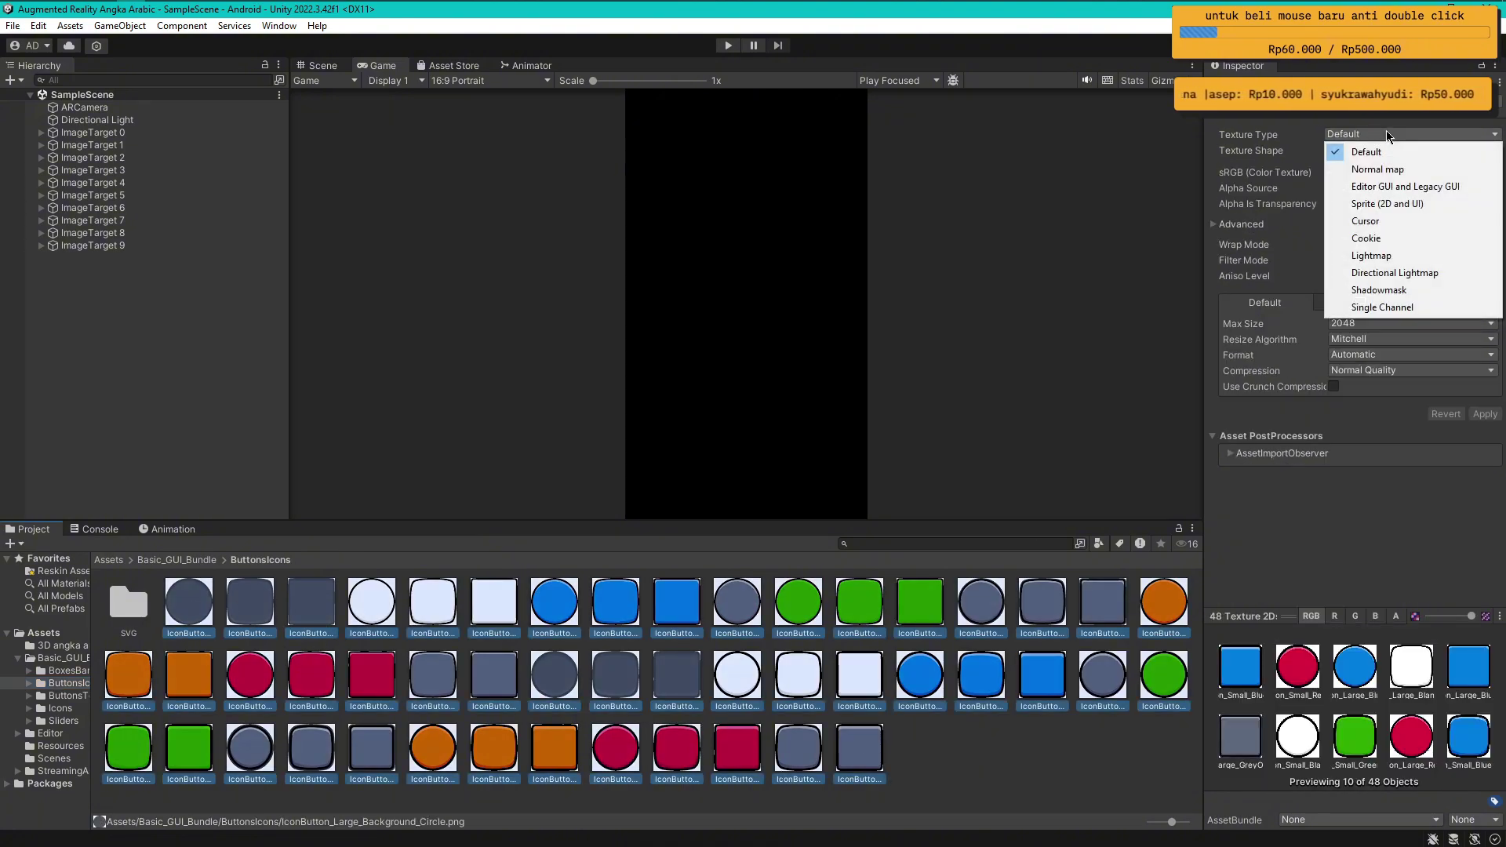
left_click(1376, 204)
left_click(1485, 480)
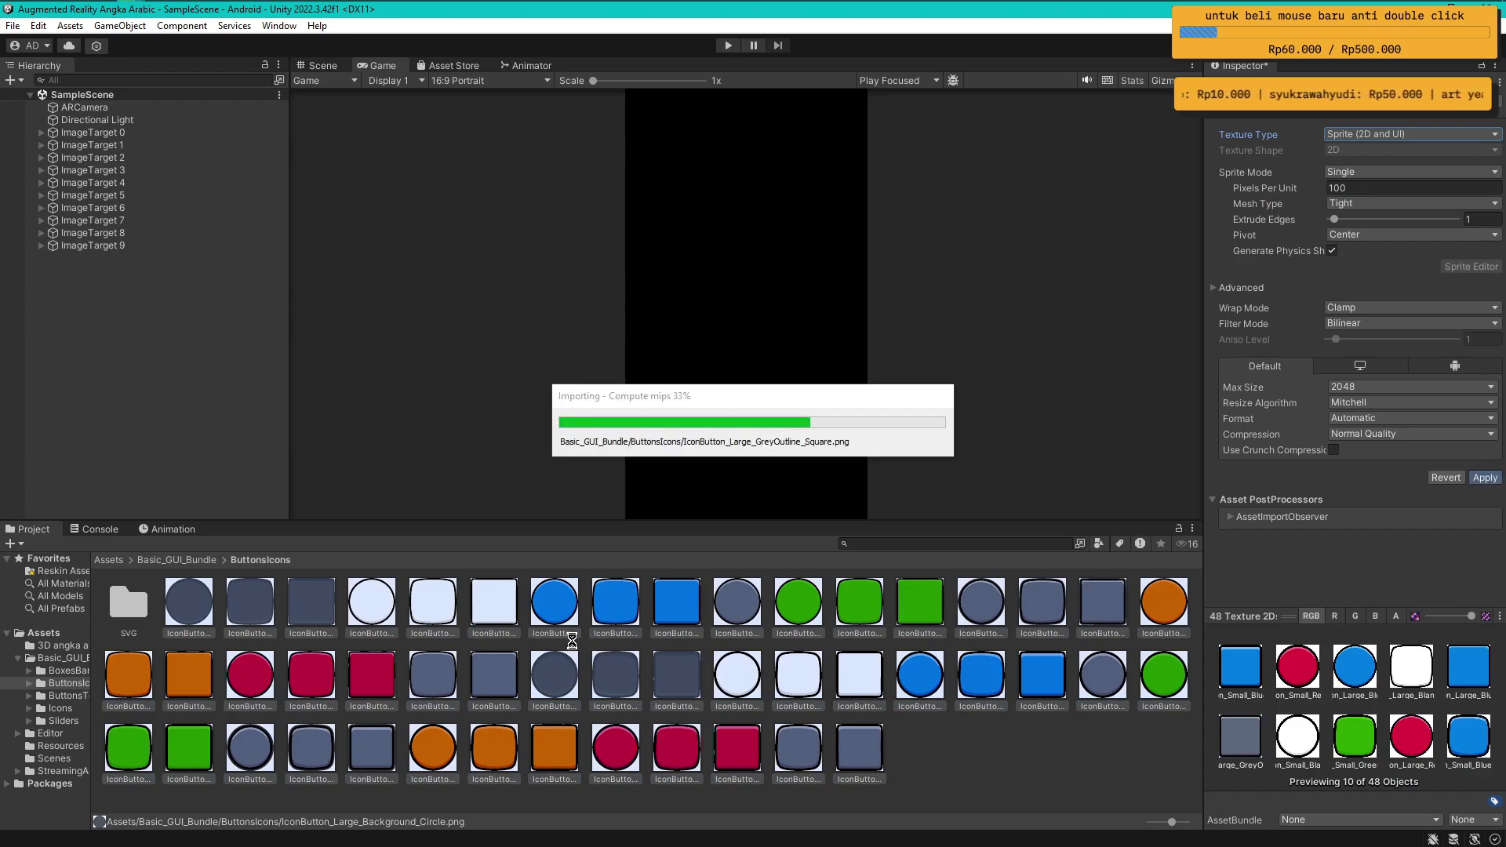
Change every image in the ButtonsText folder to the Sprite (2D and UI) texture type and apply it
left_click(67, 695)
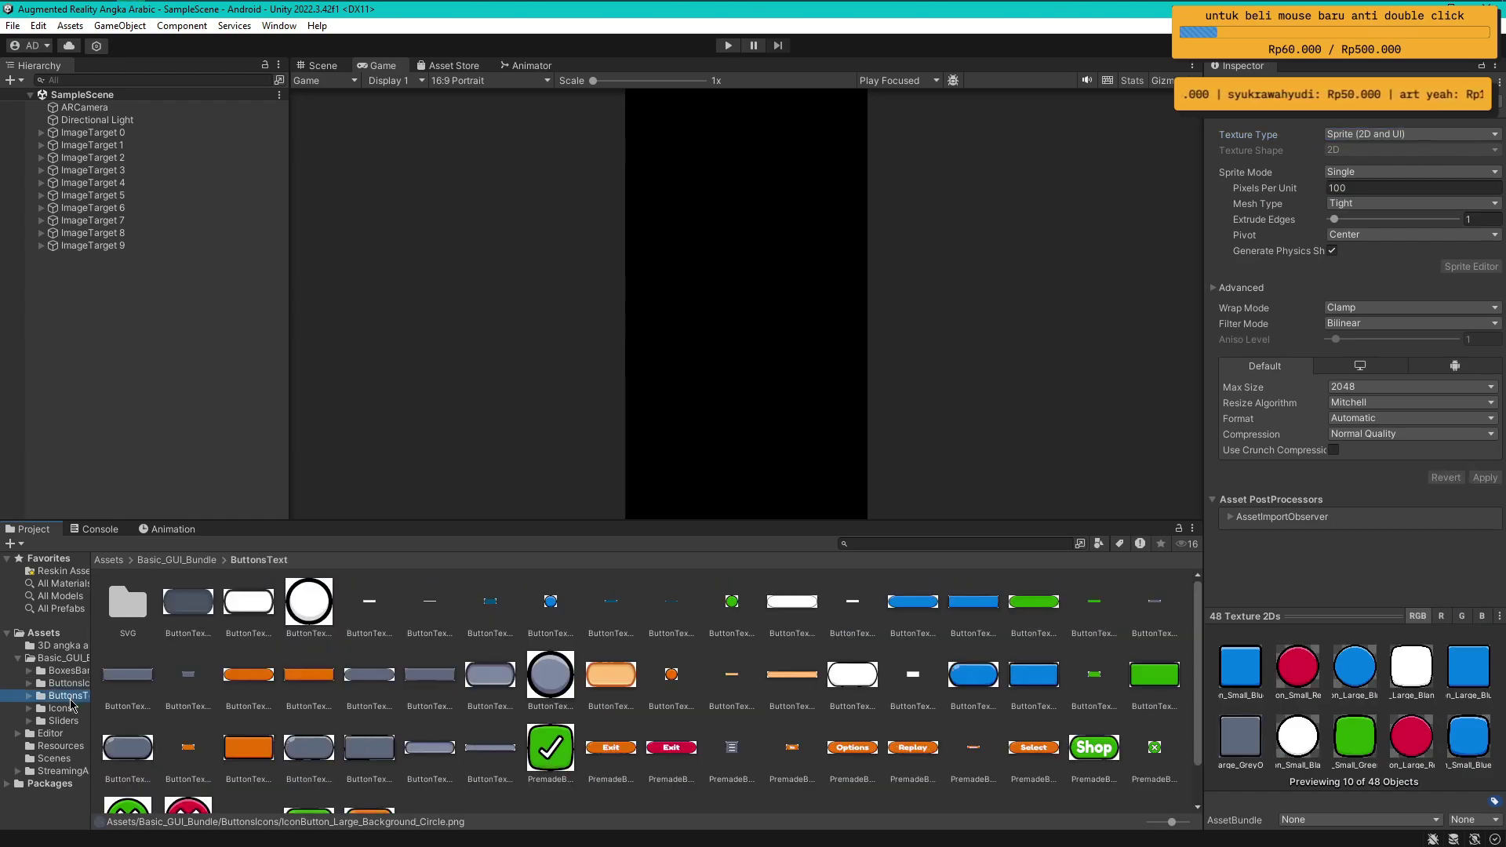
left_click(189, 604)
scroll(430, 800, "down", 2)
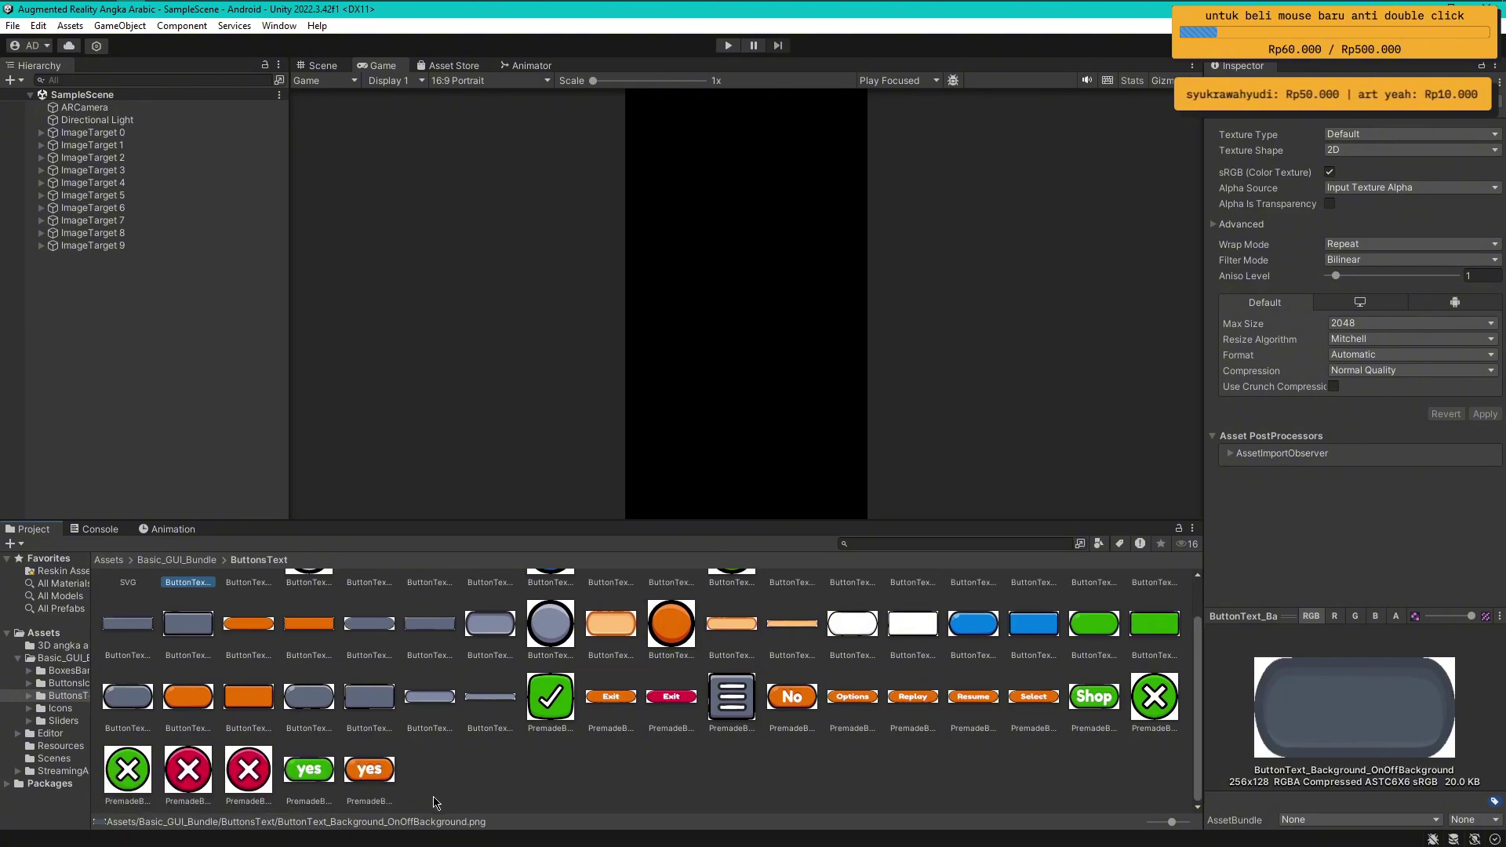
left_click(384, 778, "shift")
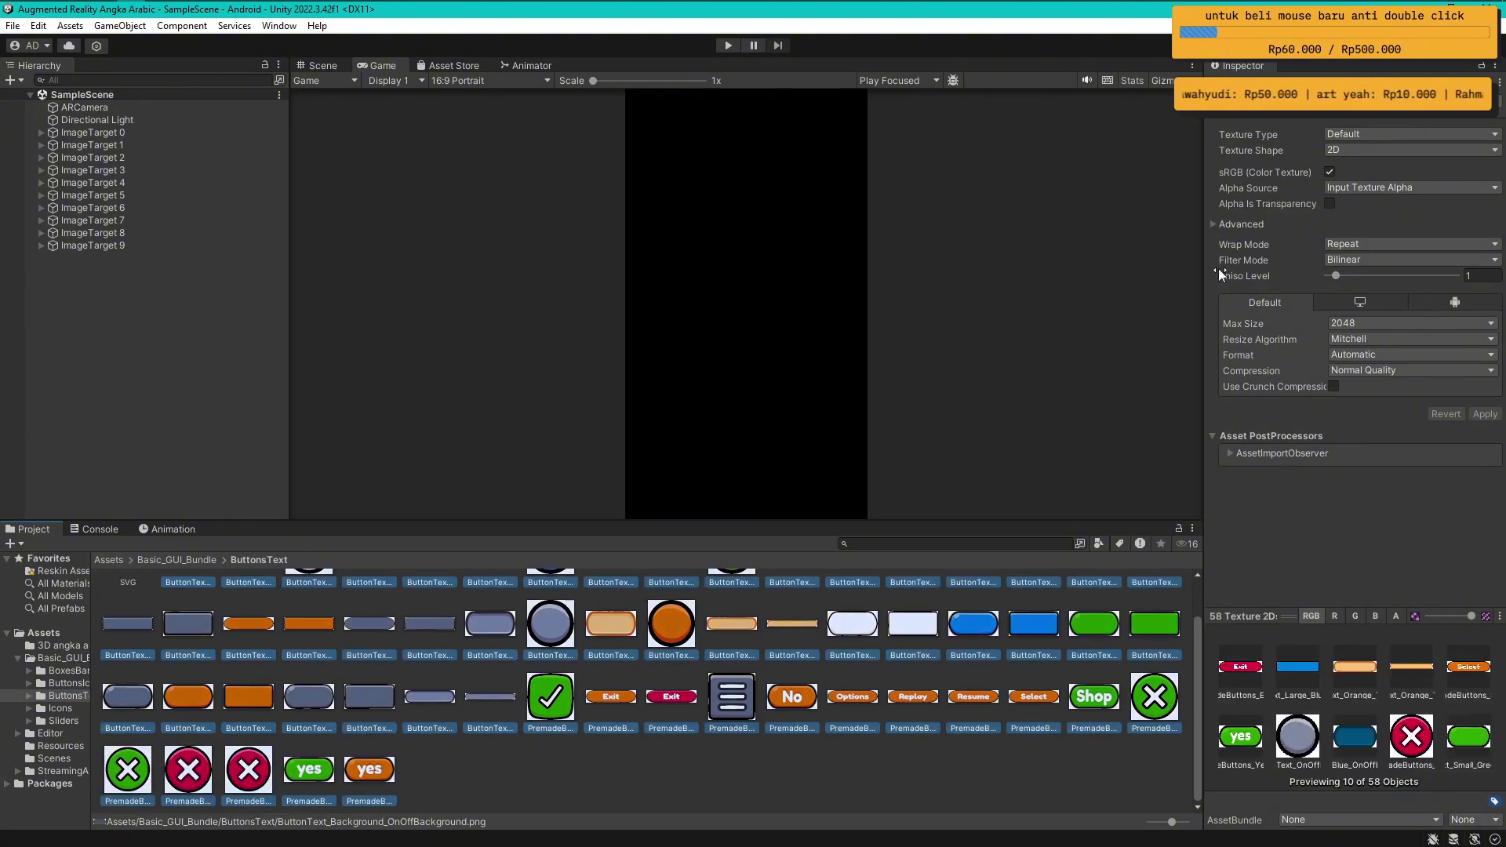
left_click(1404, 135)
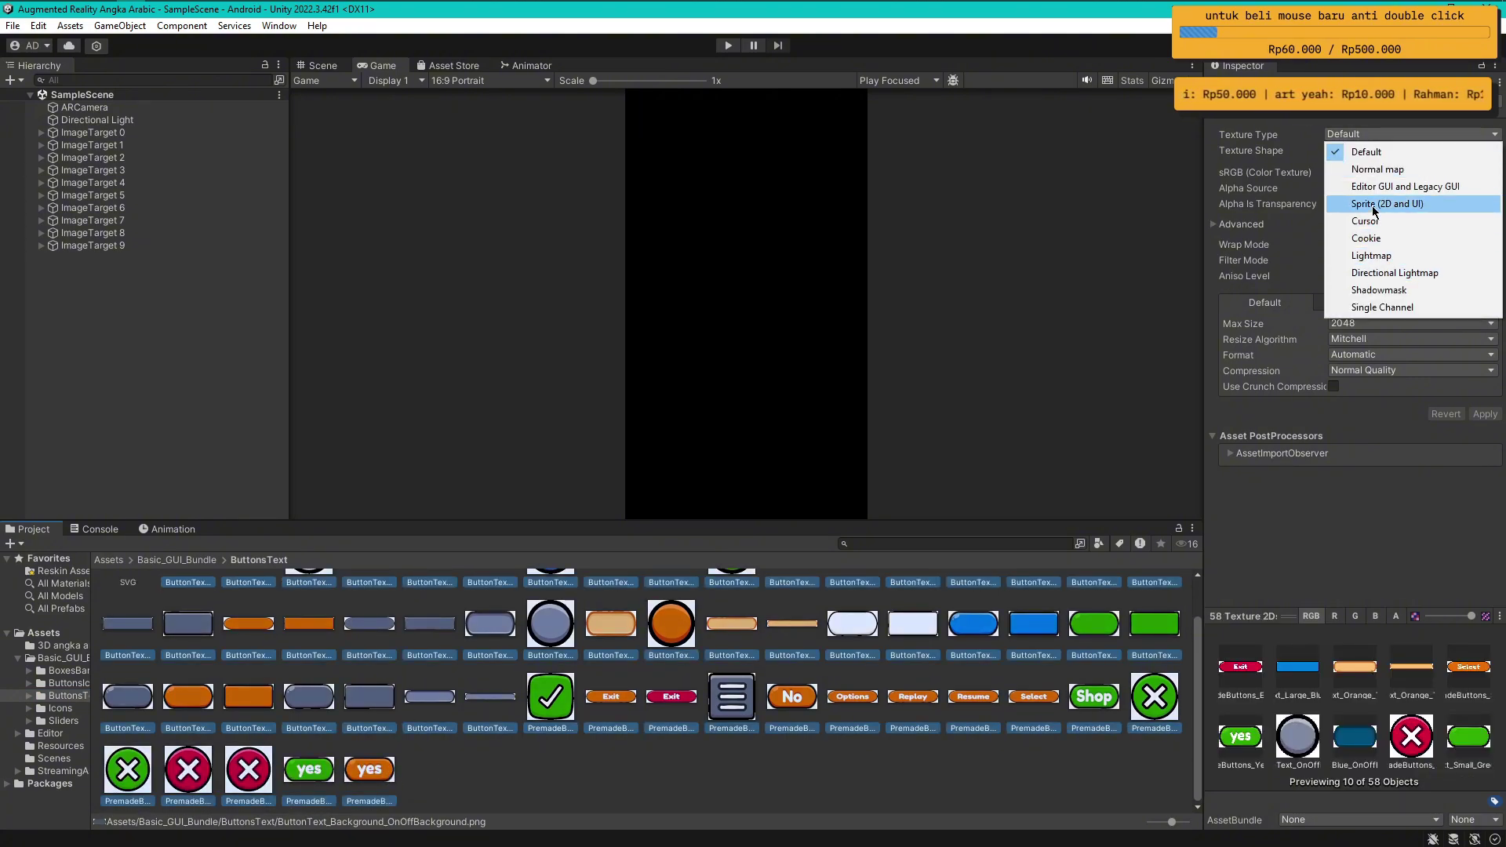
left_click(1386, 204)
left_click(1484, 478)
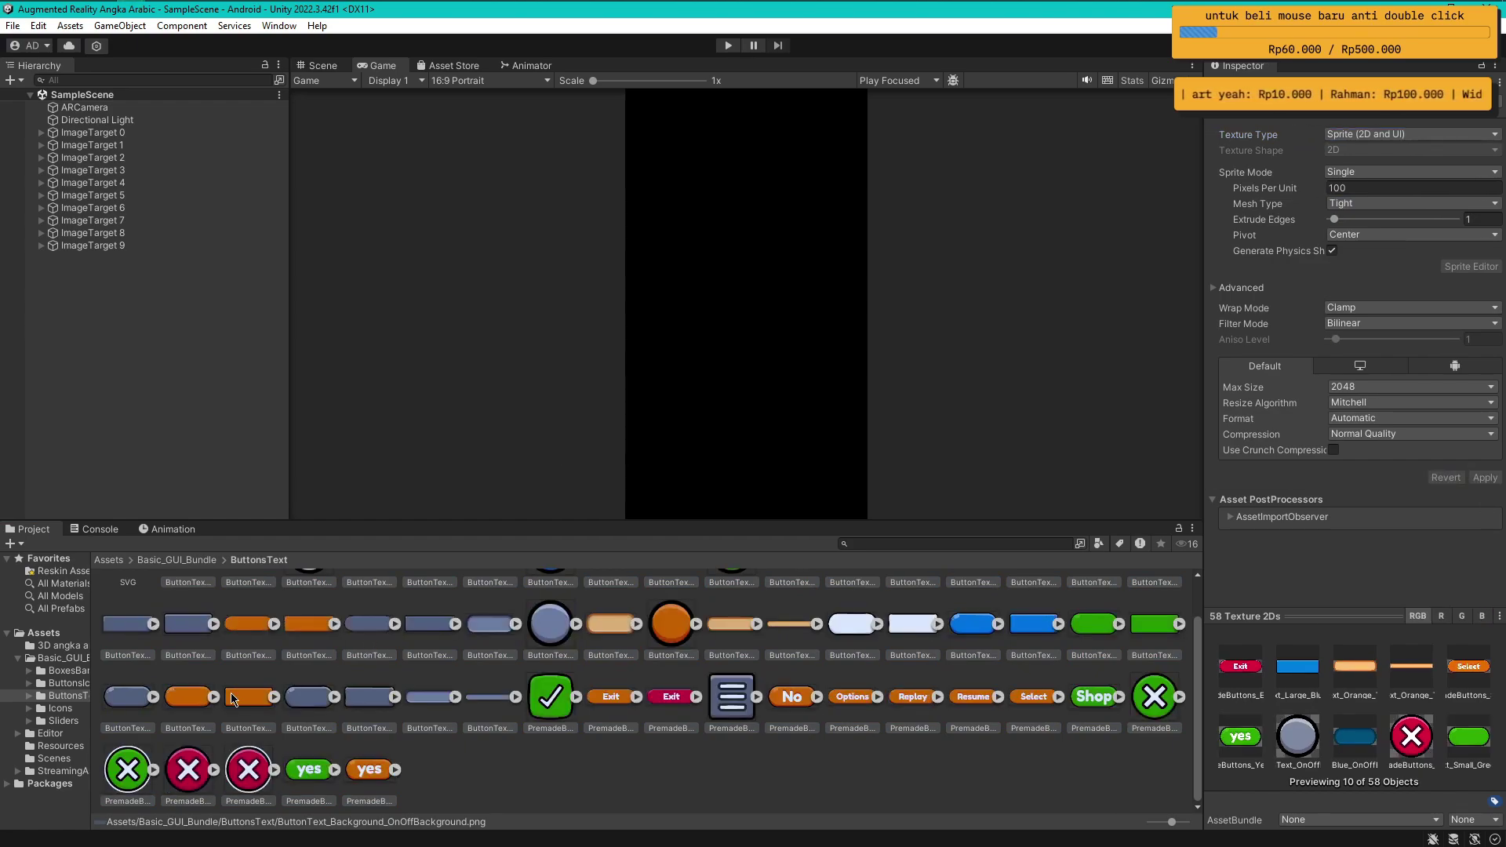
Set the texture type of all images in the Icons folder to Sprite (2D and UI) and apply it
left_click(60, 708)
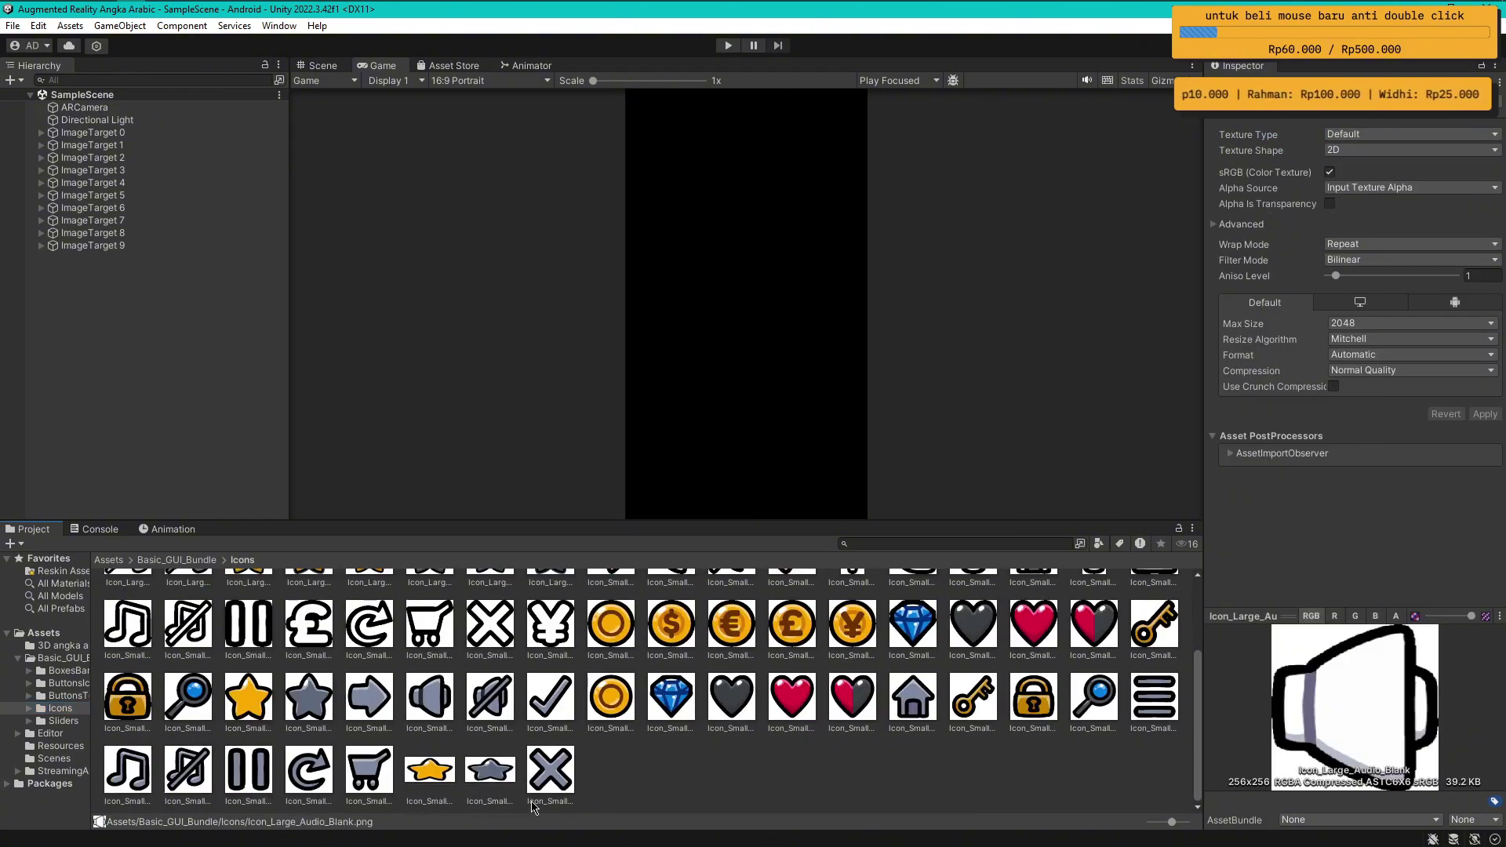
left_click(569, 781, "shift")
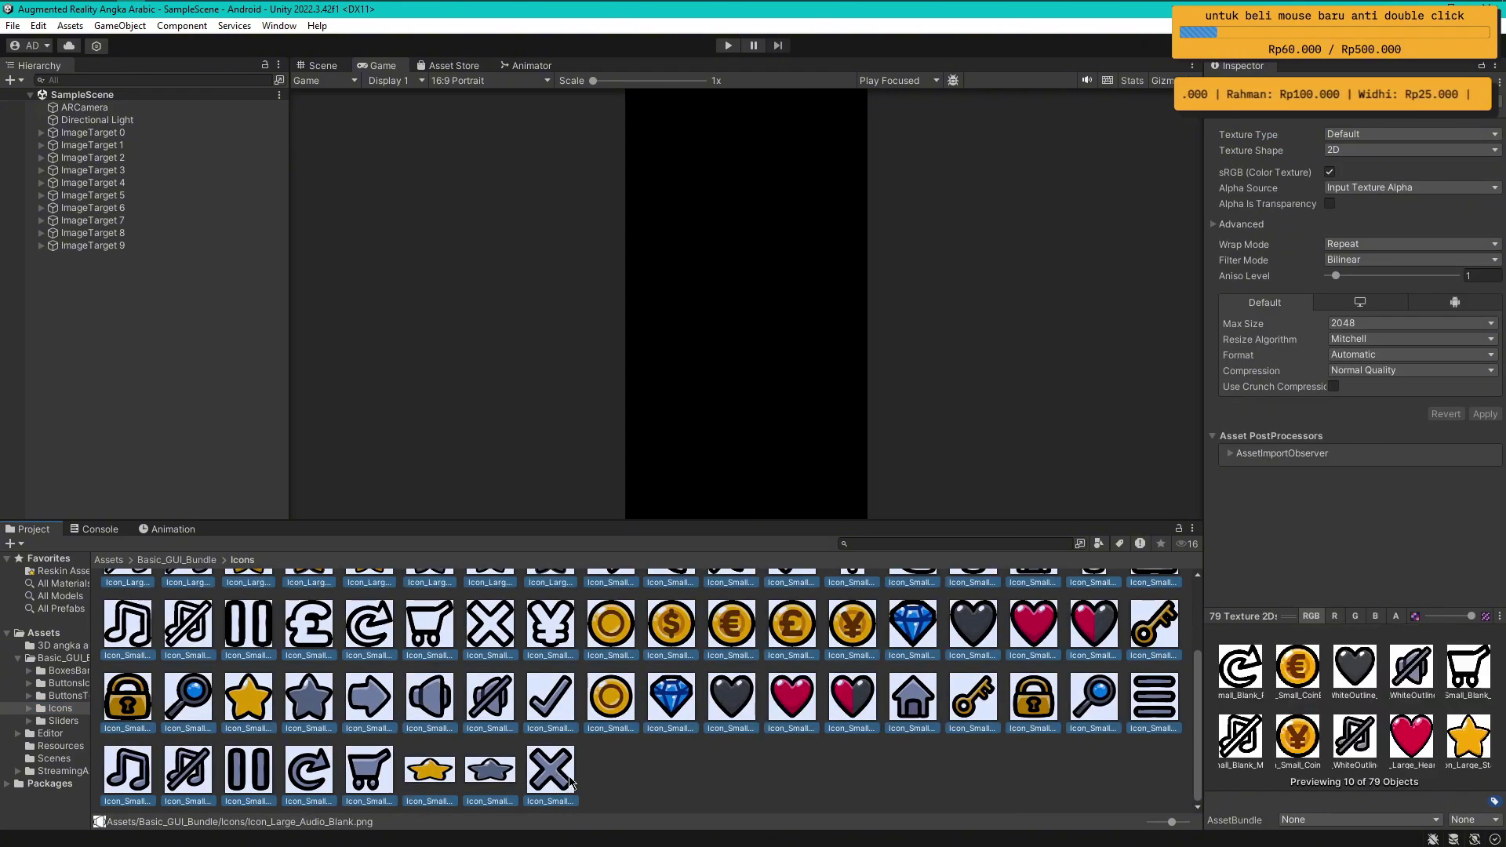
left_click(1380, 134)
left_click(1377, 204)
left_click(1483, 477)
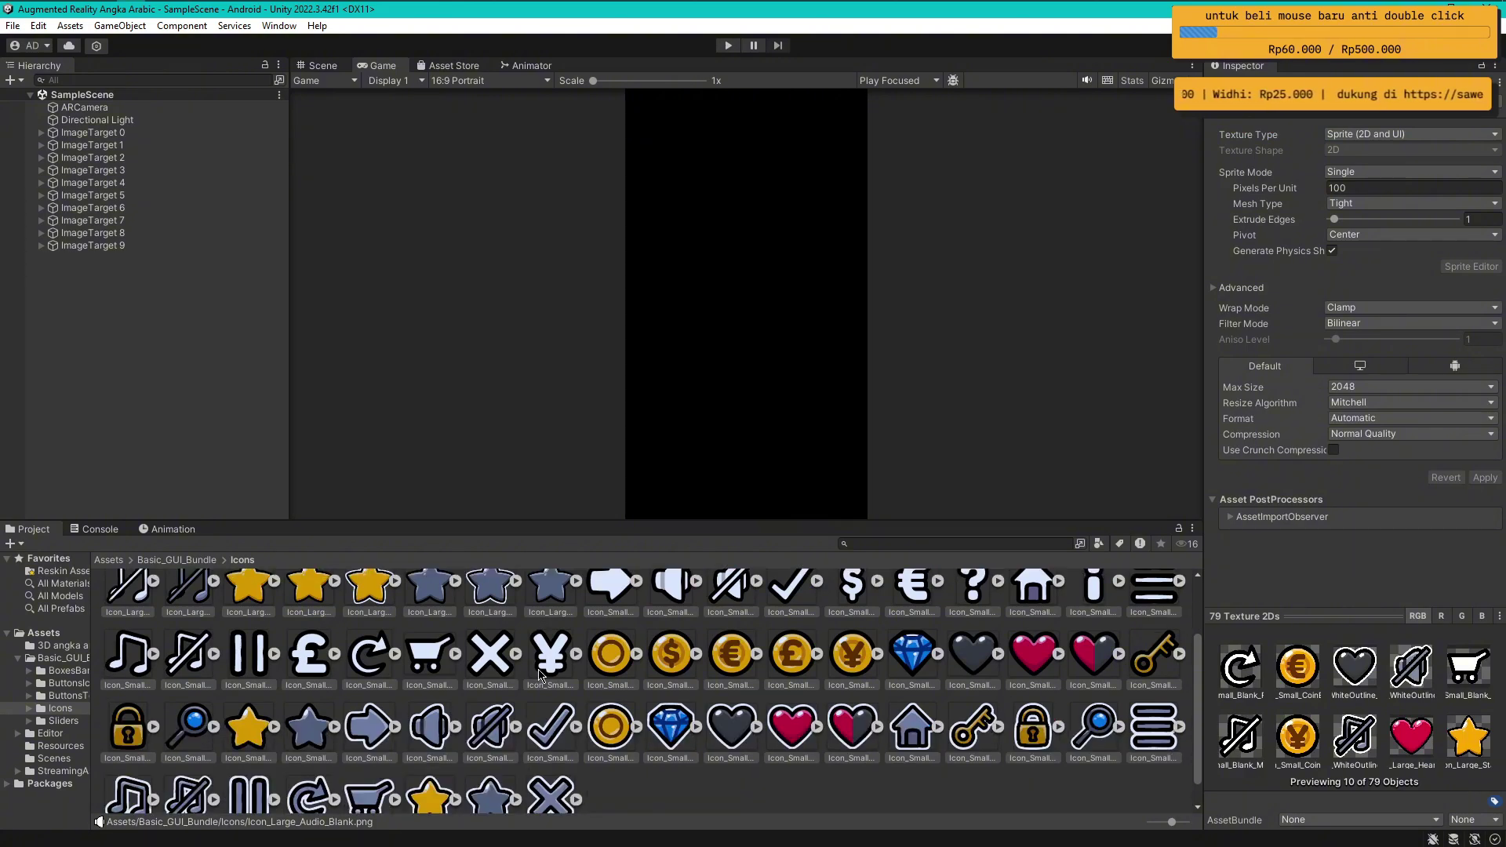
Convert all images in the Sliders folder to Sprite (2D and UI), apply the change, and return to the Basic_GUI_Bundle folder
left_click(63, 720)
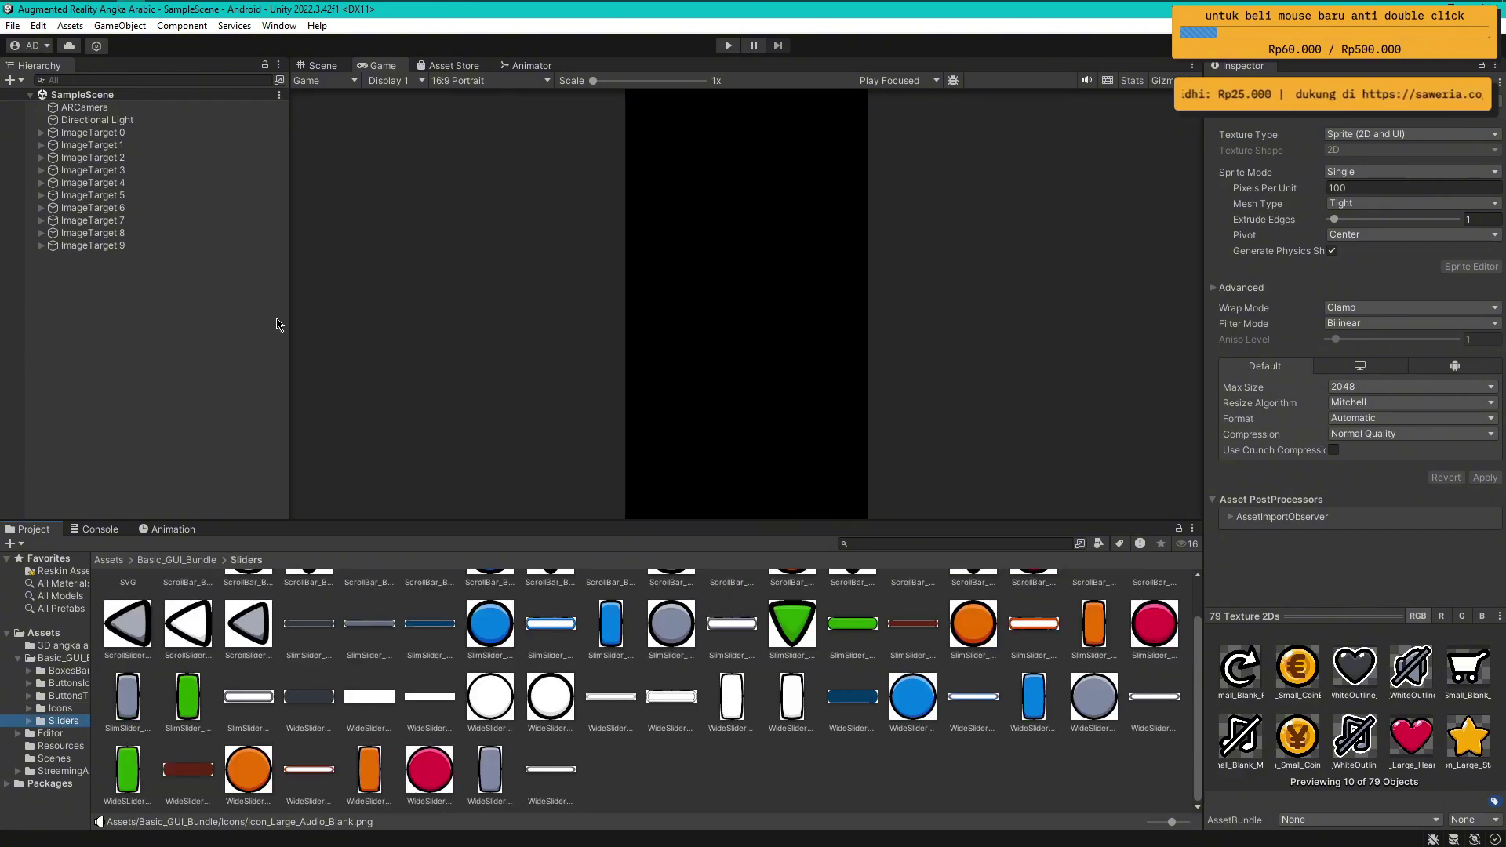
scroll(581, 665, "up", 1)
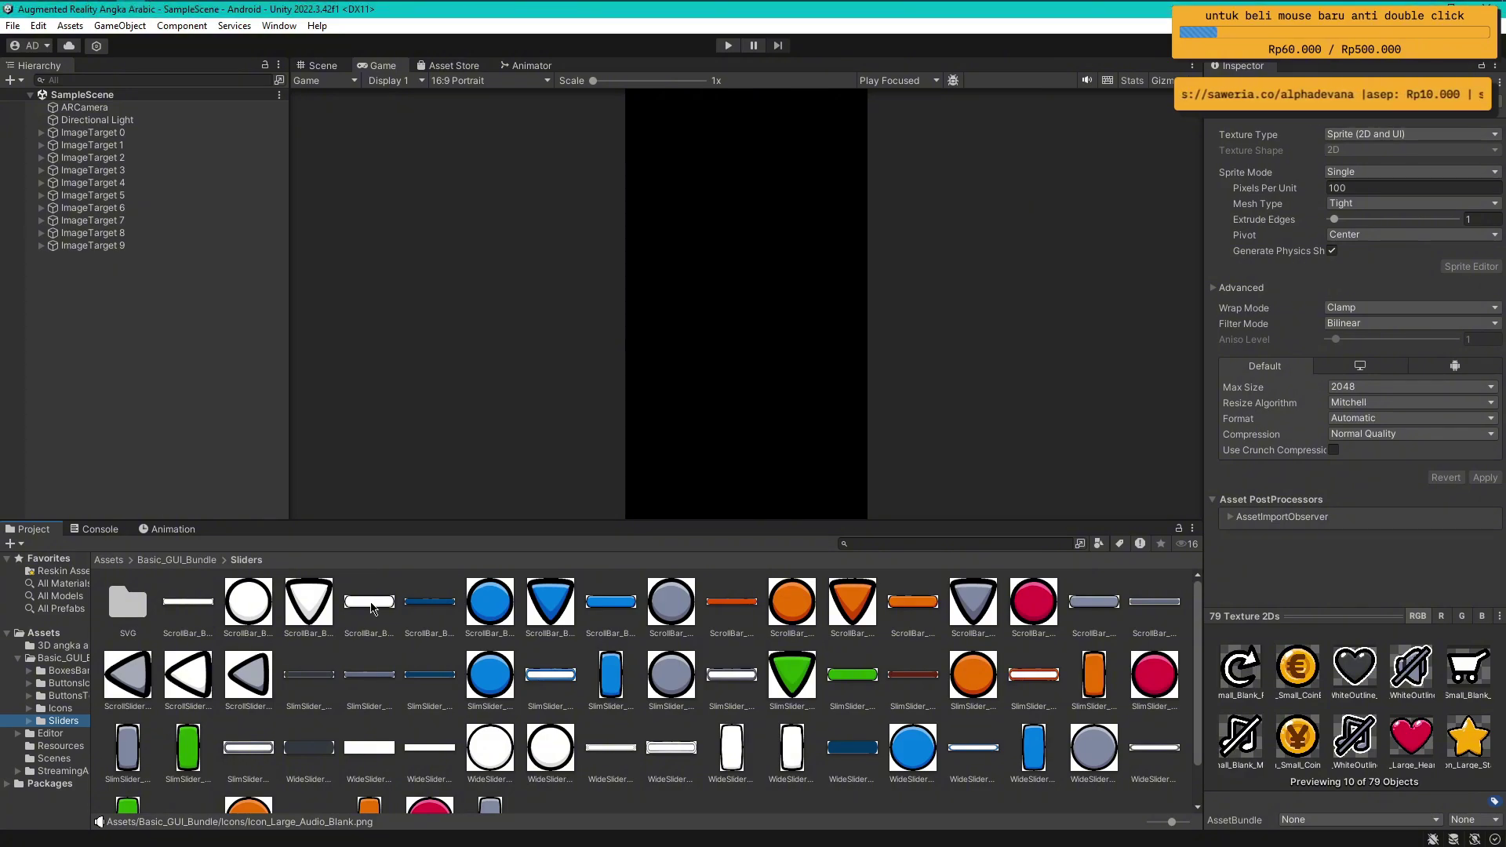
left_click(199, 624)
scroll(554, 787, "down", 1)
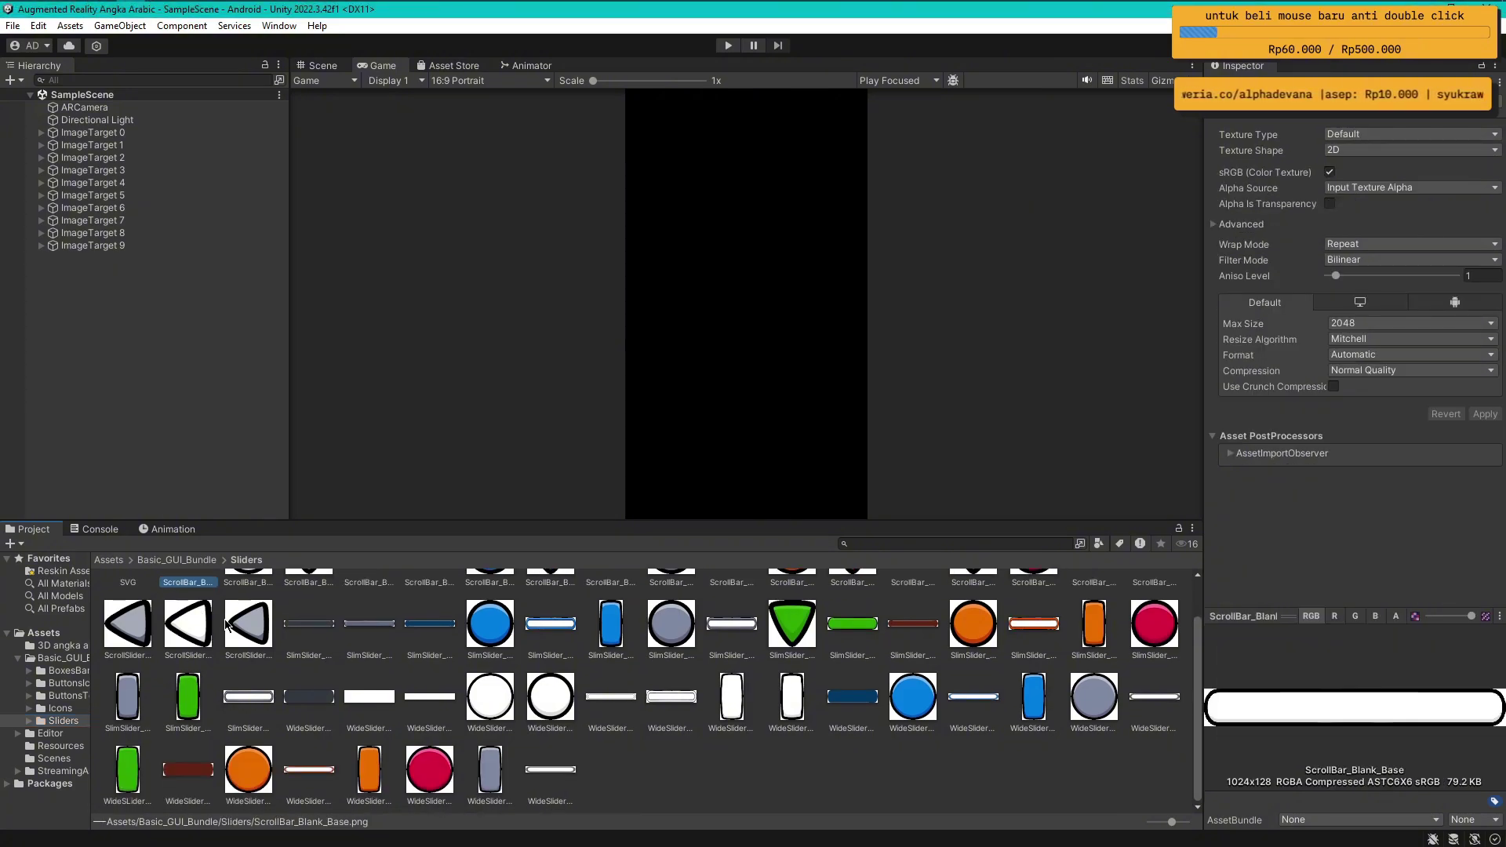
key("ctrl+a")
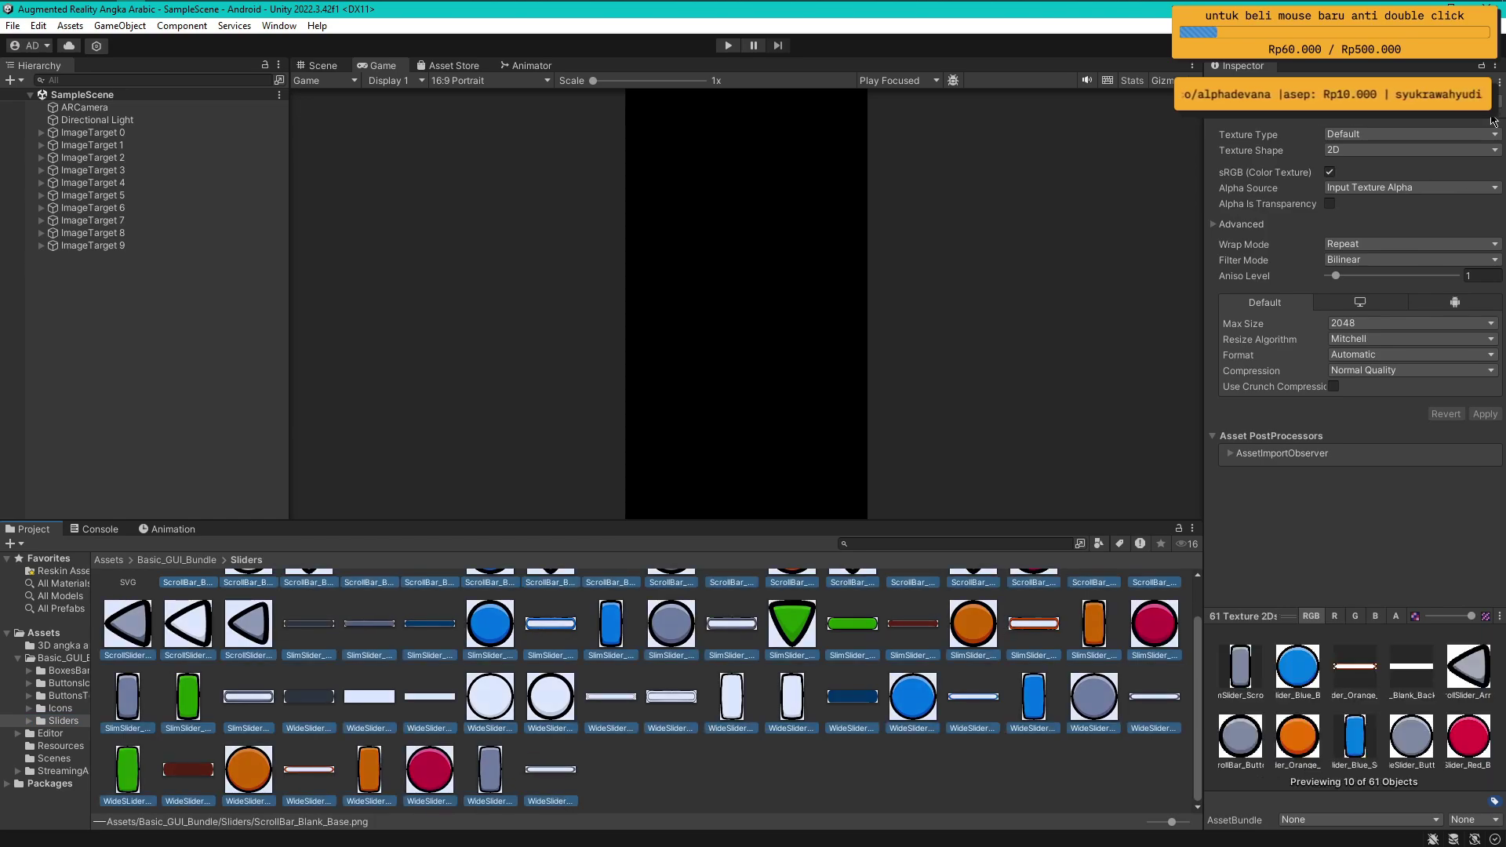
left_click(1410, 134)
left_click(1387, 204)
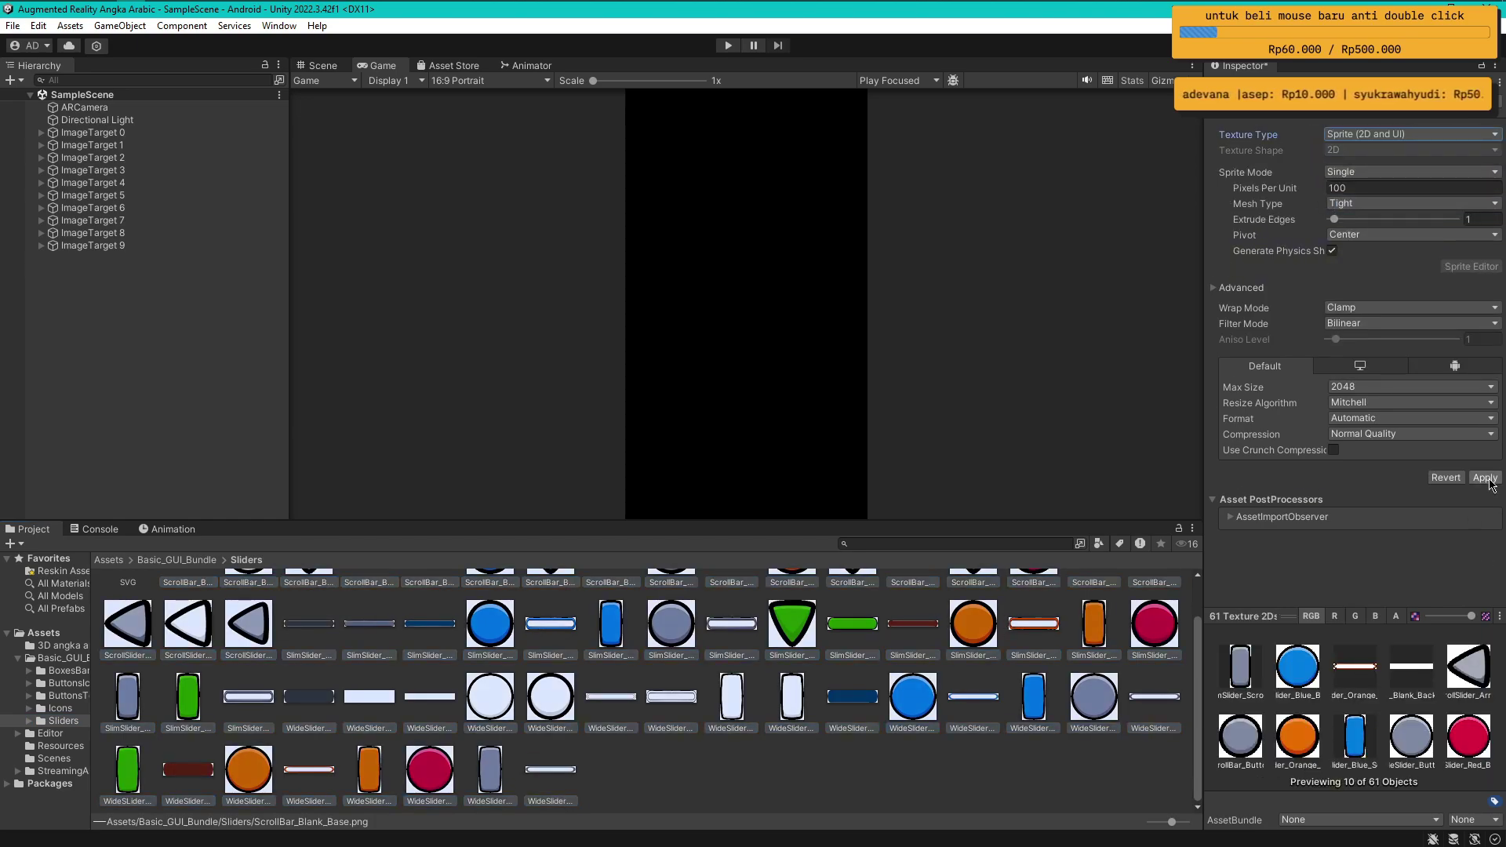
left_click(1484, 477)
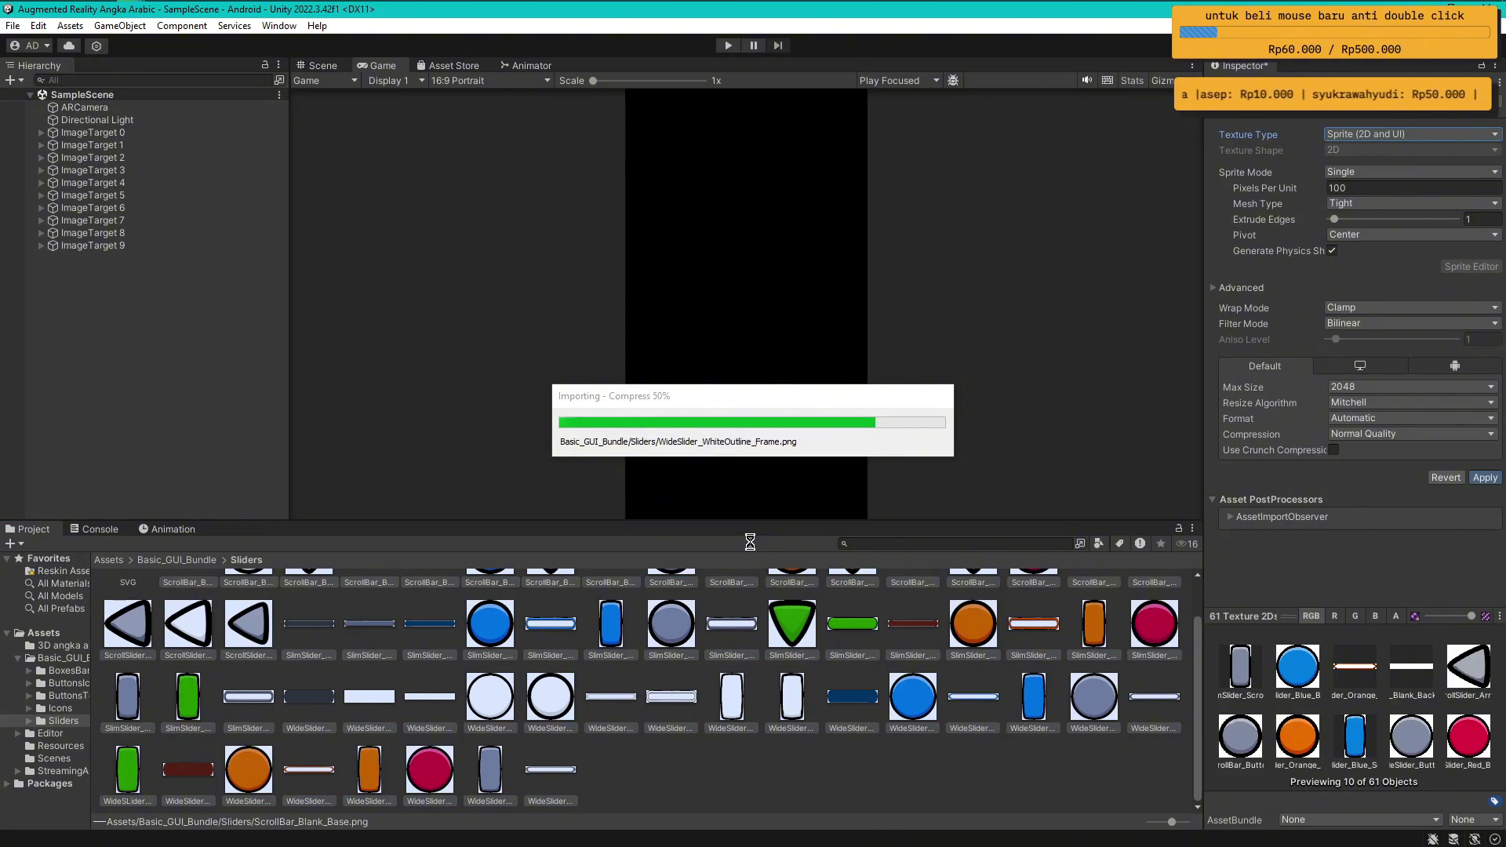
scroll(635, 689, "up", 2)
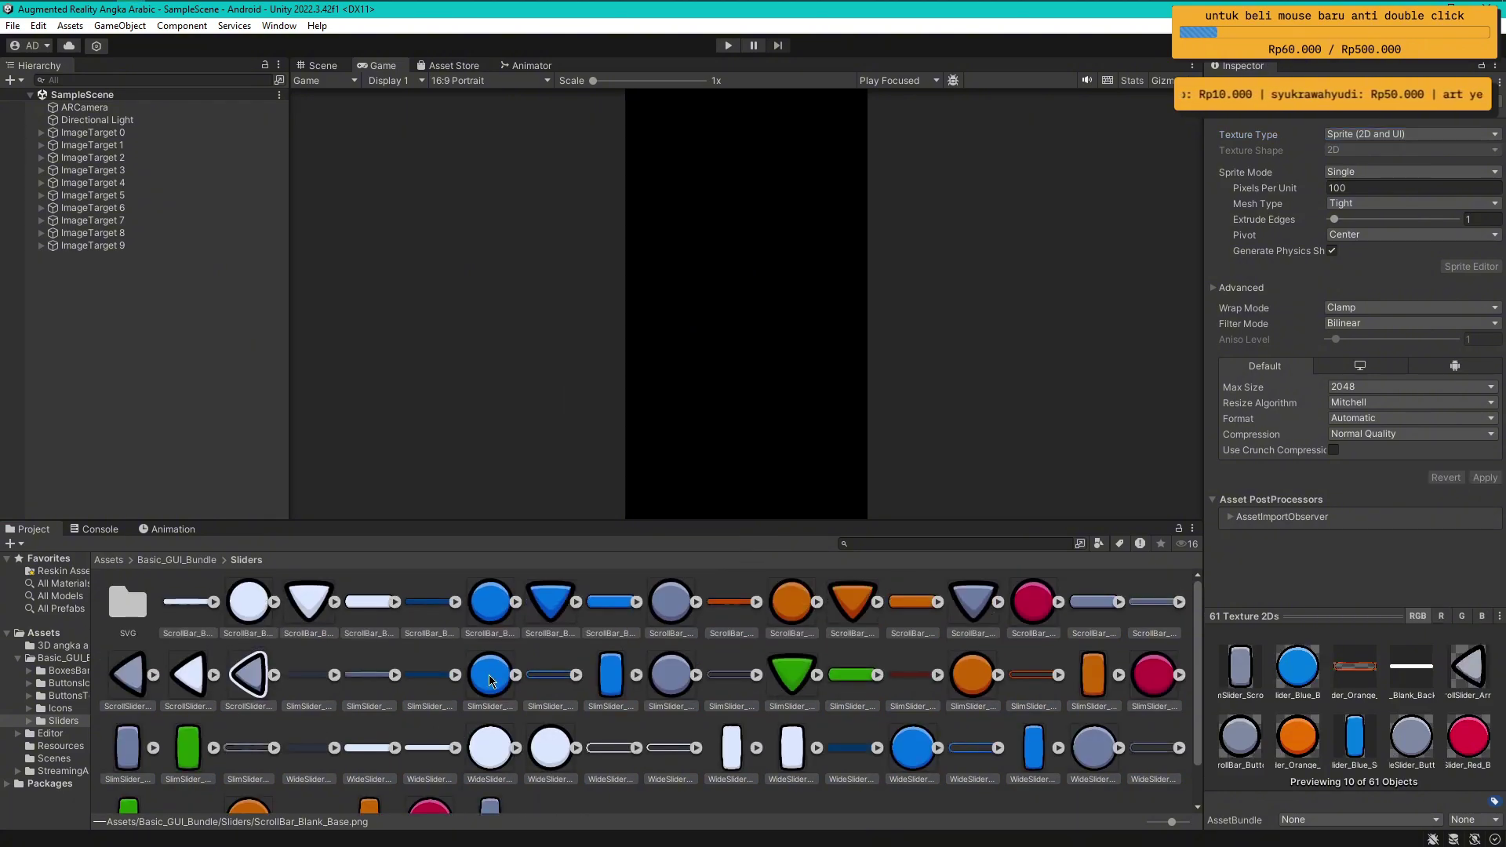
left_click(63, 658)
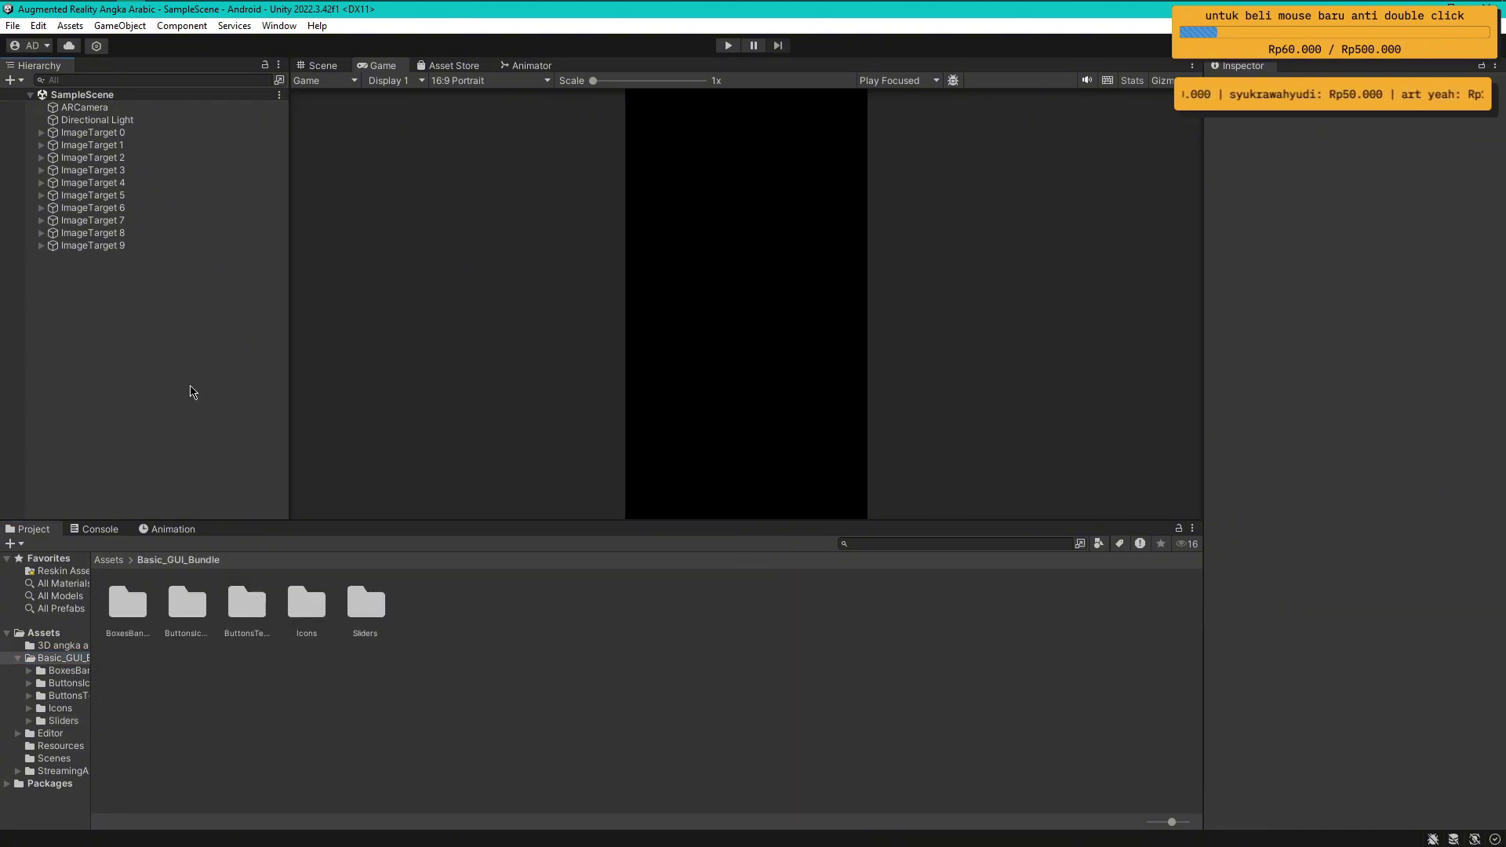
Switch to Chrome to examine the Angka arabic Canva mock-up and the 2D Asset - Angka Arabic (0-9) PNG page
left_click(114, 6)
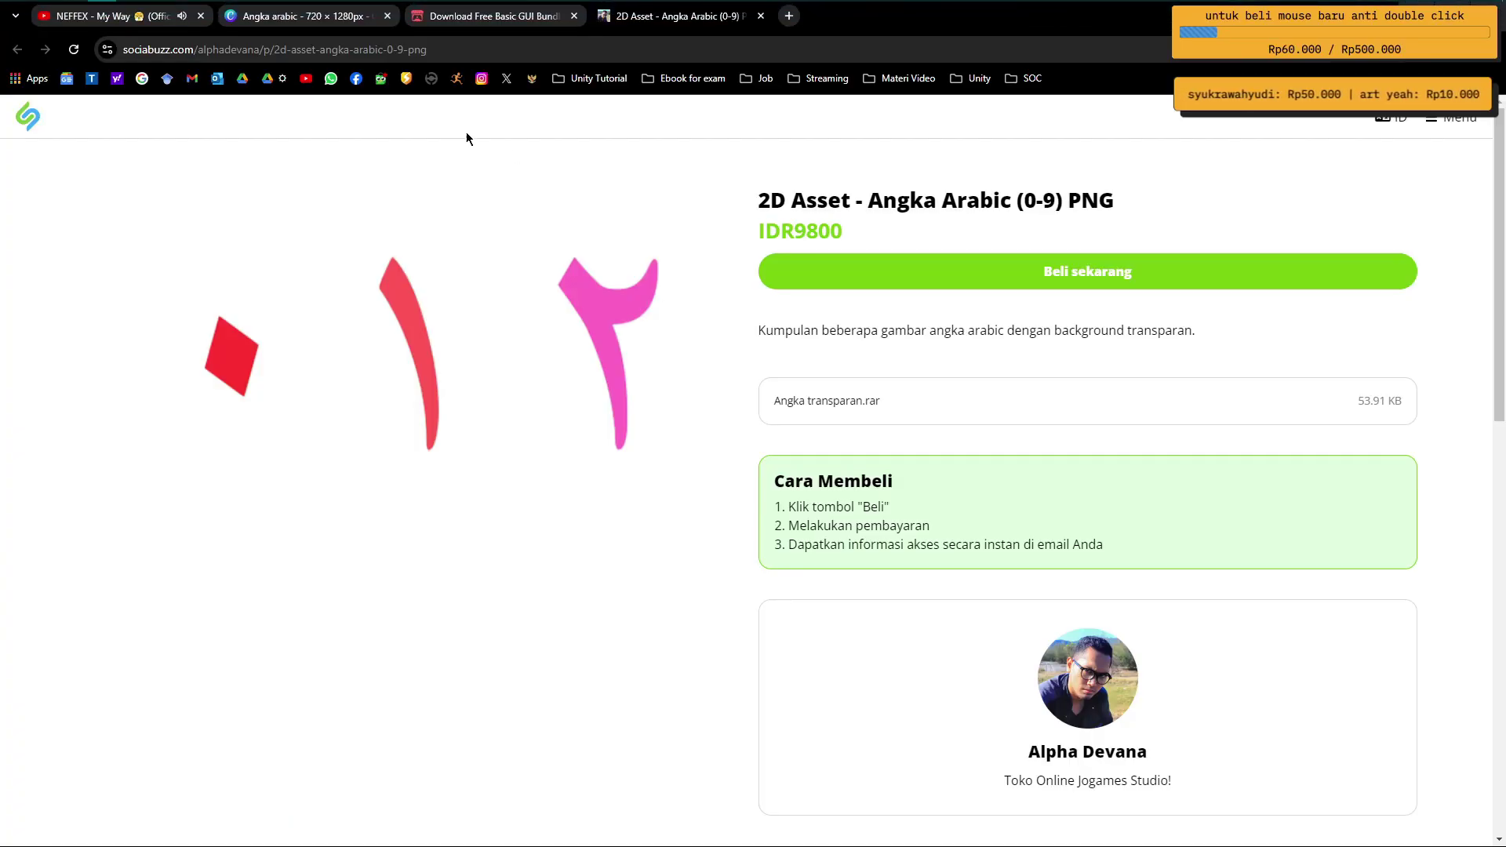
left_click(308, 23)
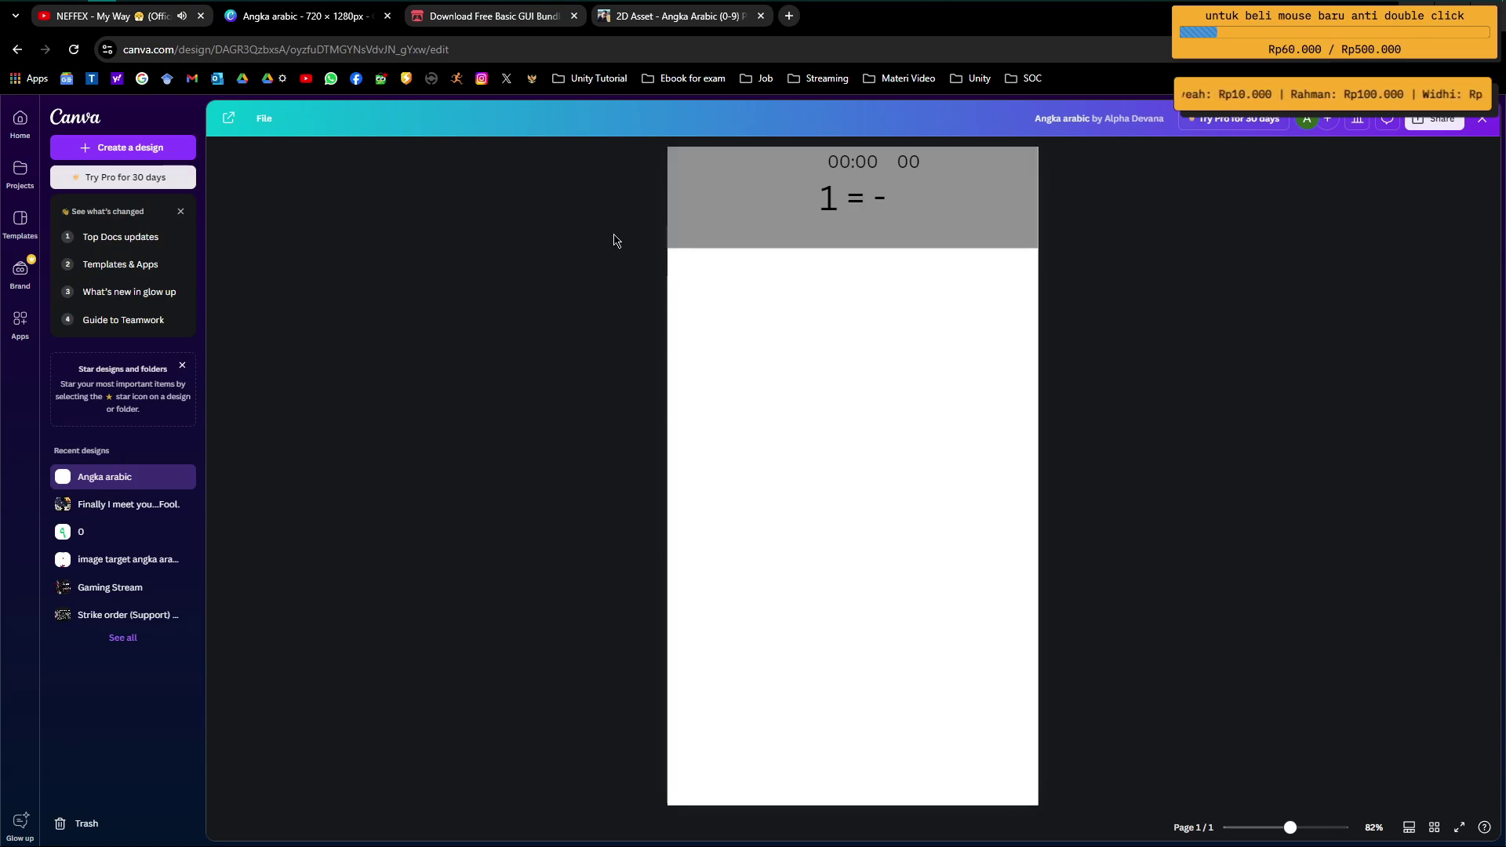
left_click(131, 11)
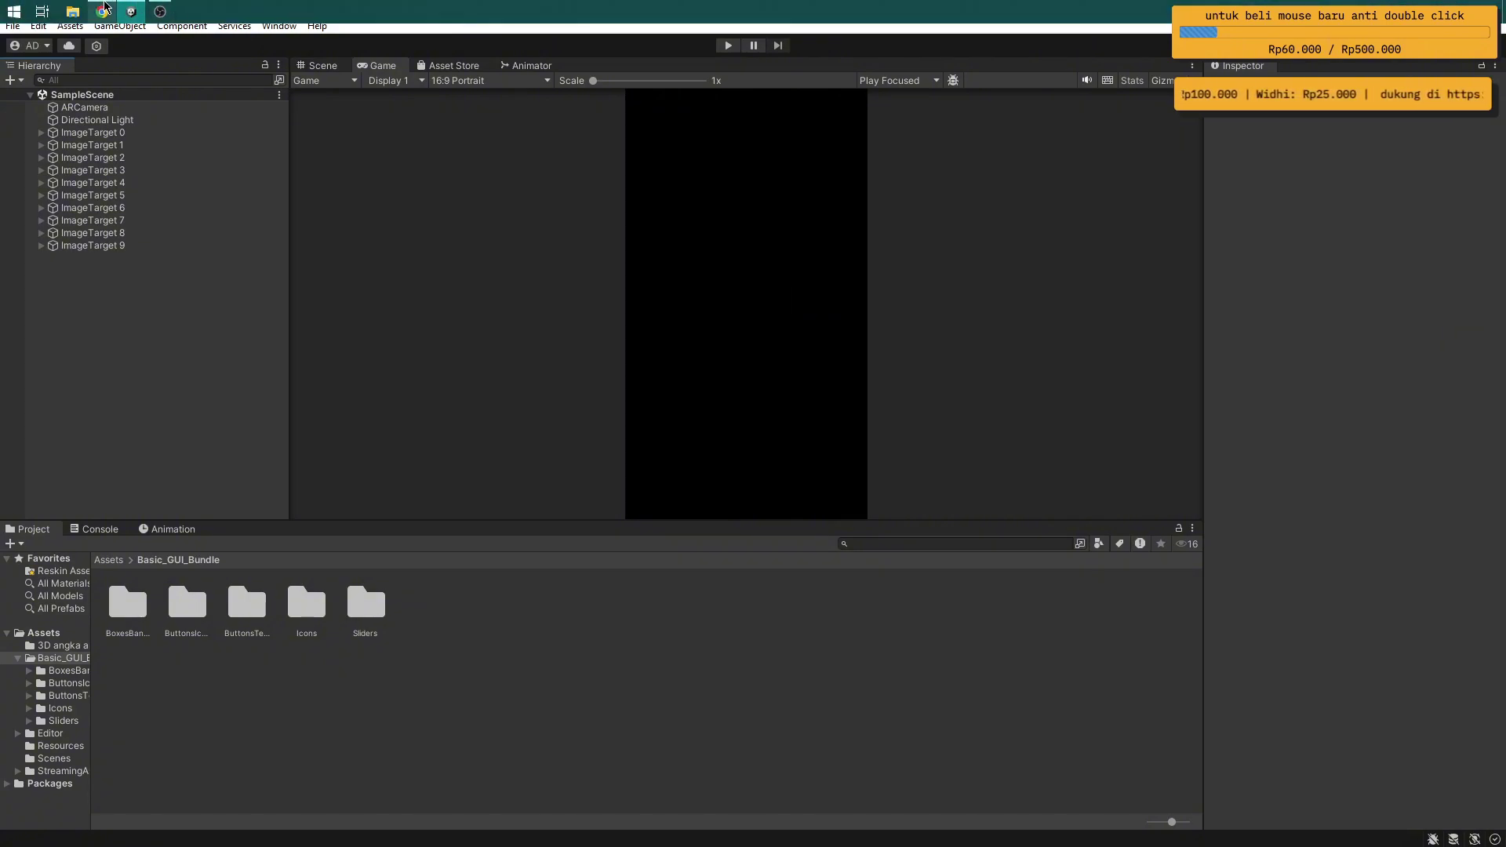
left_click(102, 11)
left_click(681, 24)
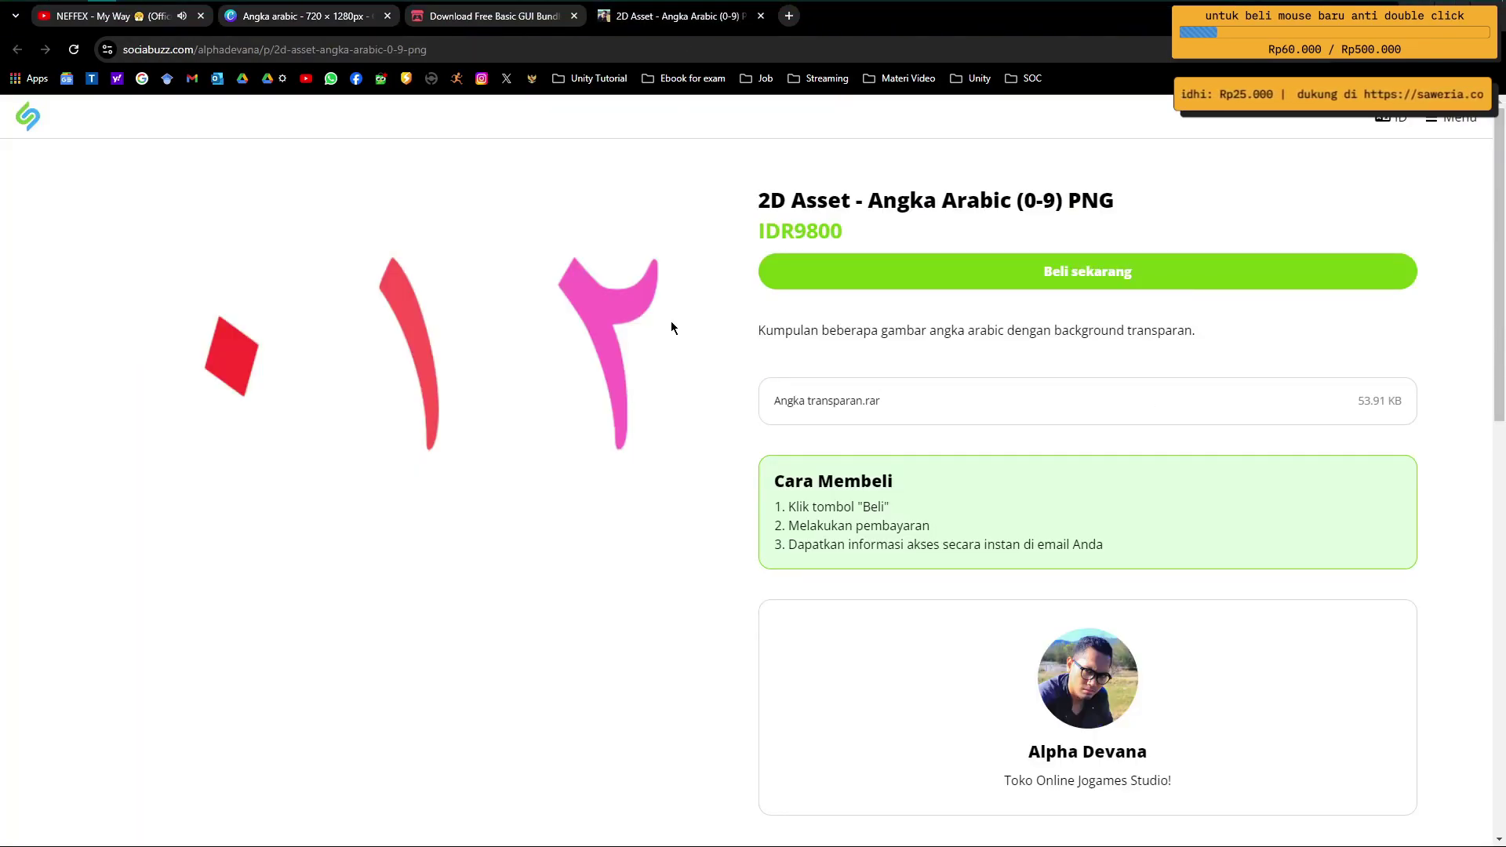
left_click(145, 11)
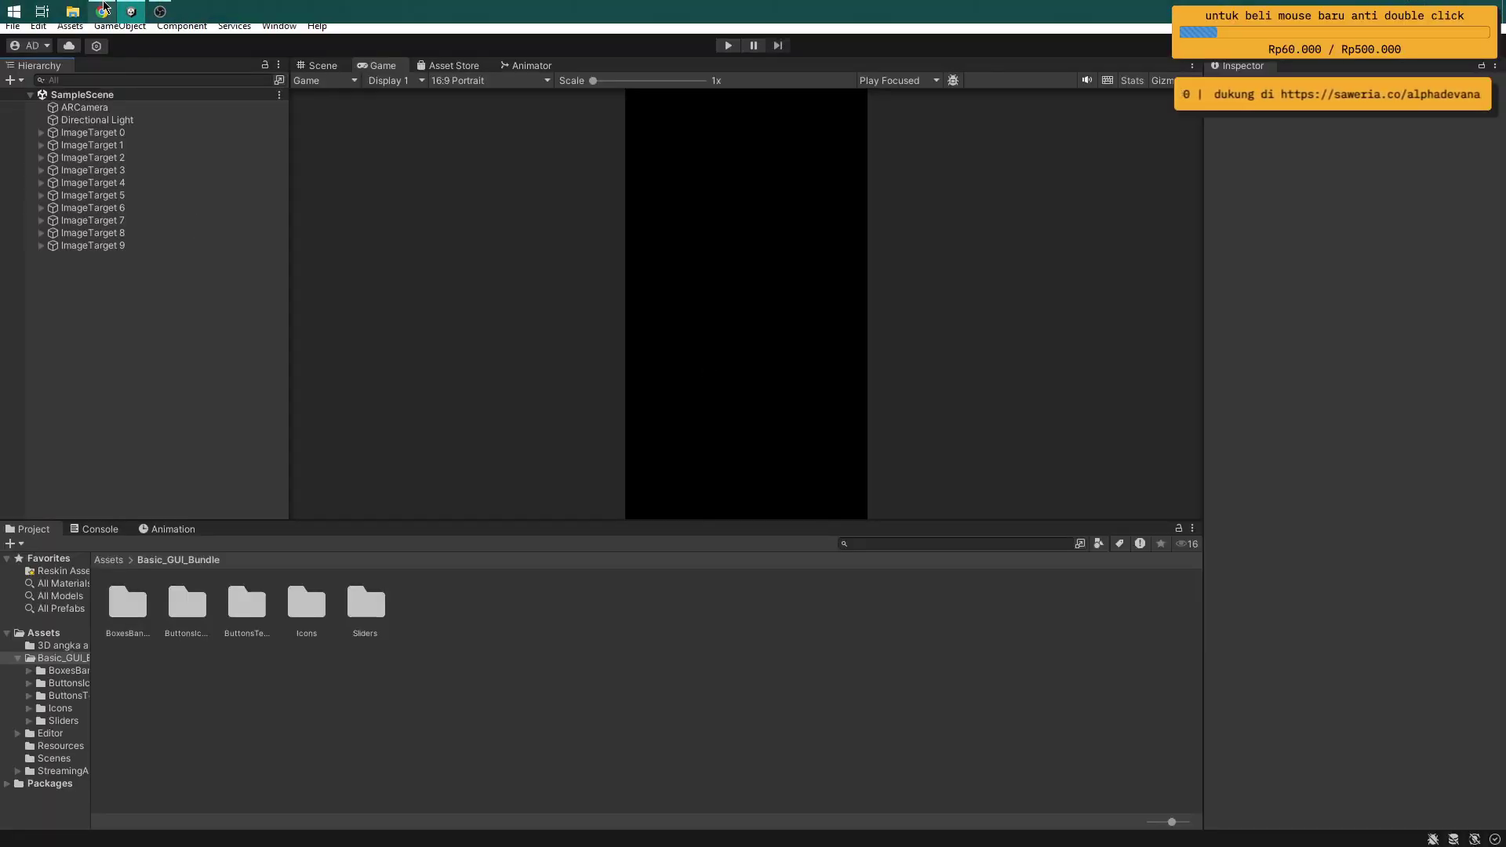
In the Angka arabic Canva design in Chrome, change the number before the equals sign in the grey header to 15
left_click(102, 11)
left_click(314, 16)
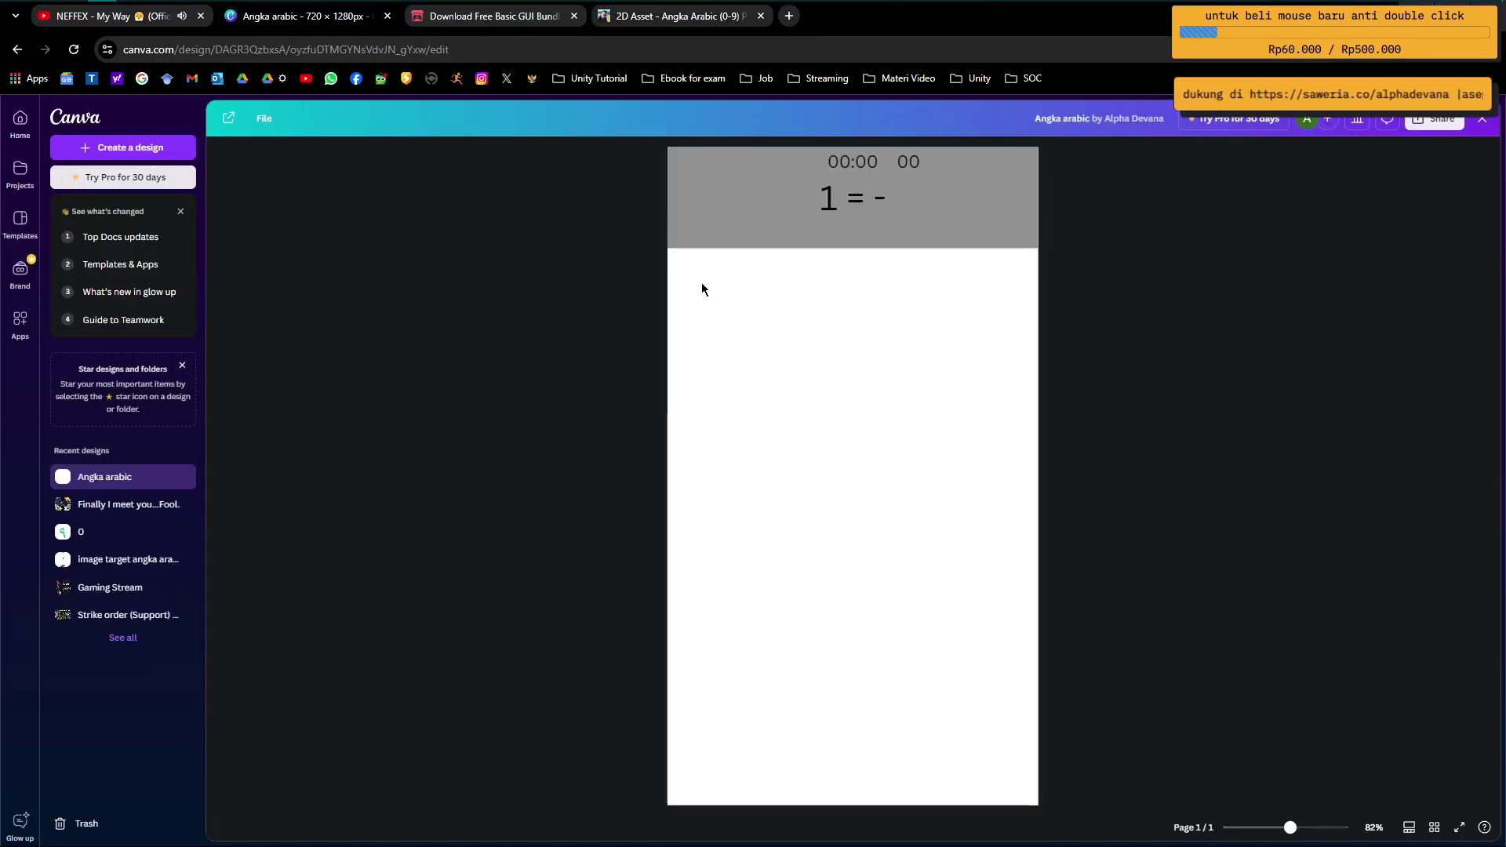
left_click(833, 197)
left_click(830, 196)
double_click(756, 239)
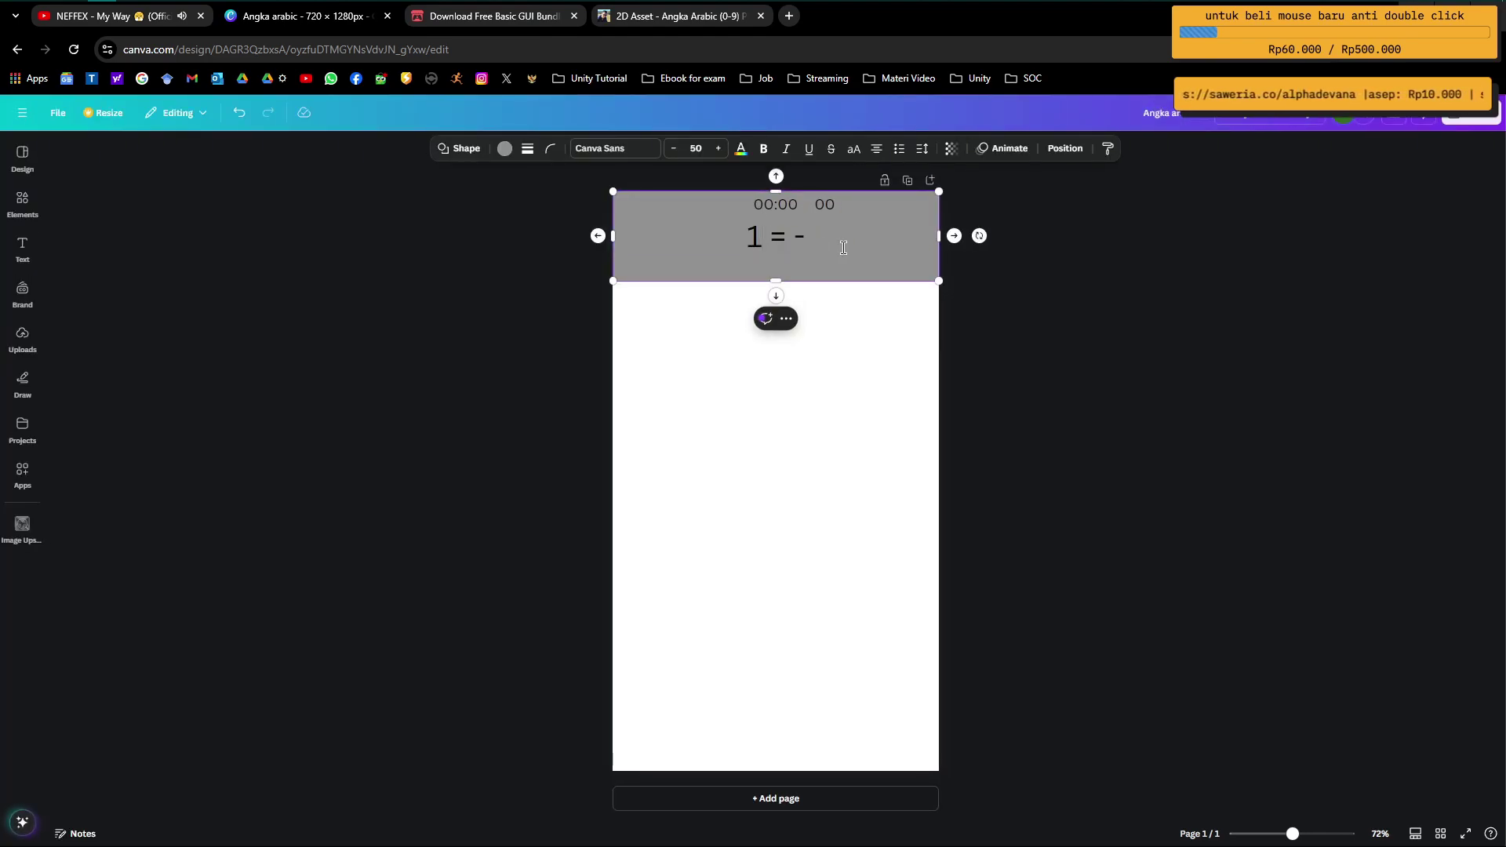
key("BackSpace")
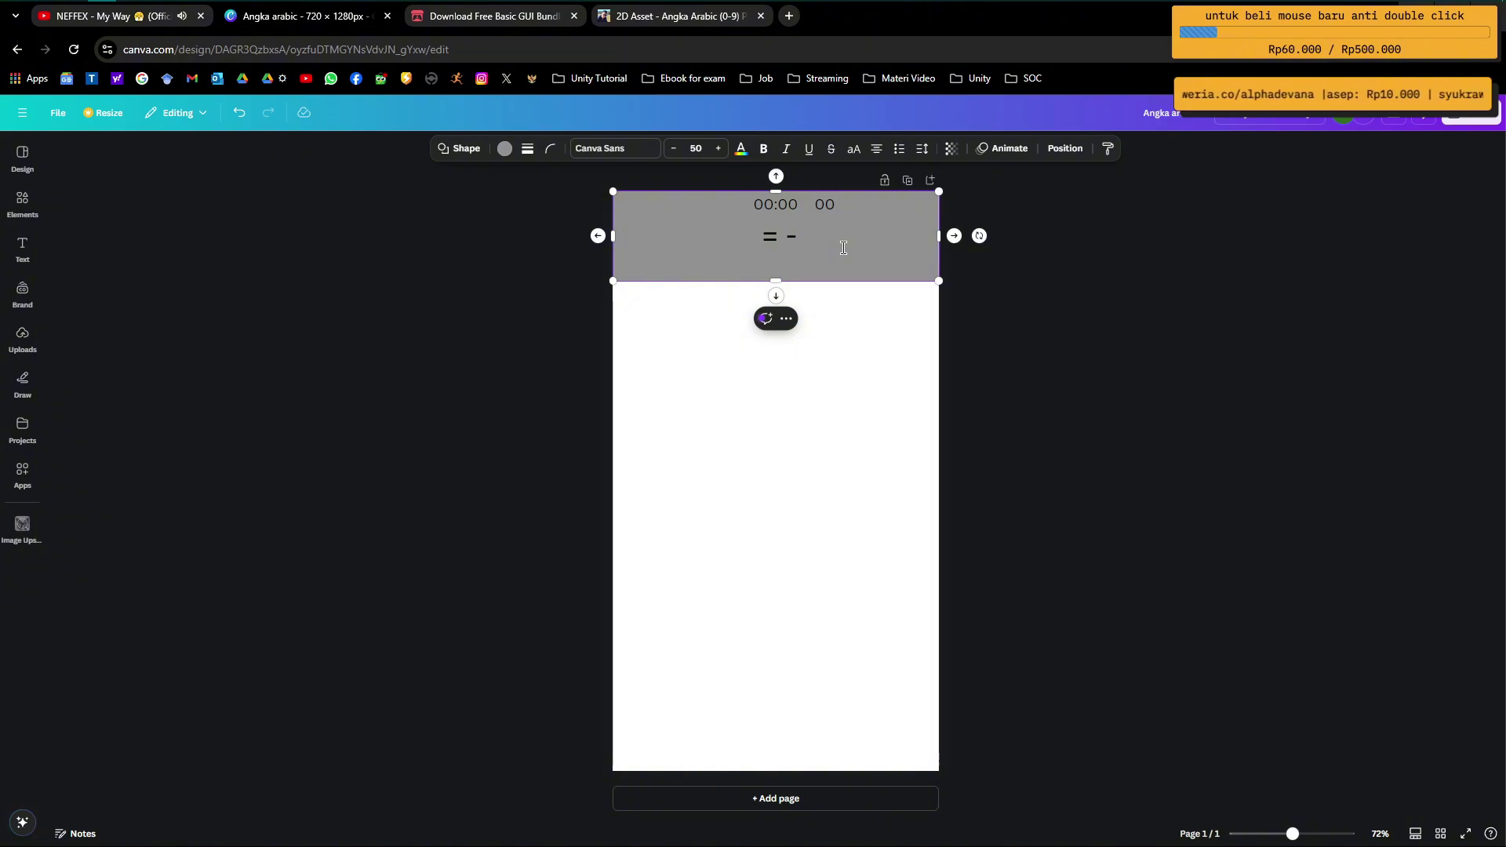
type("15")
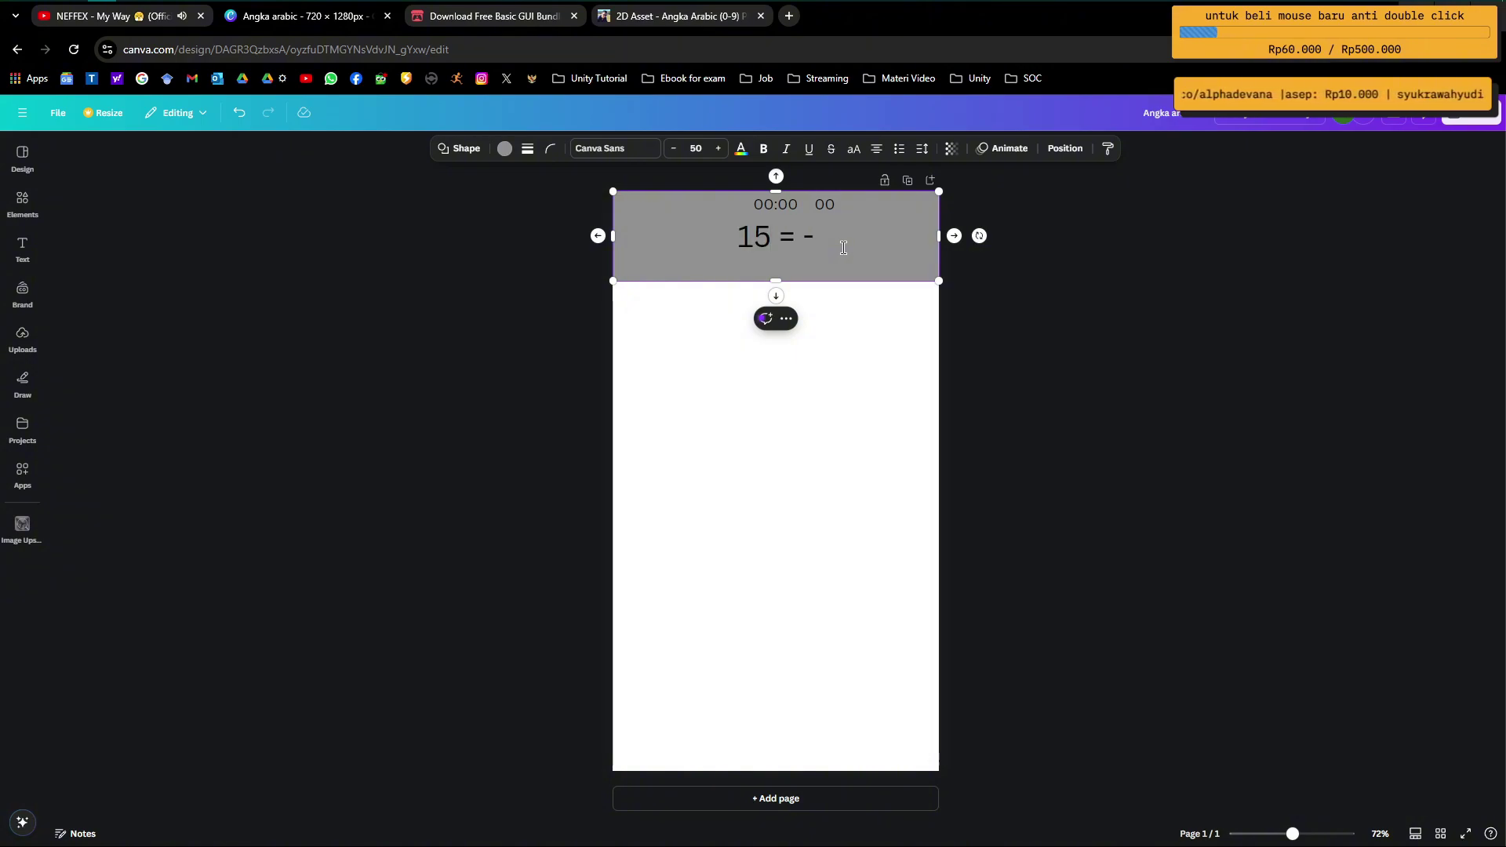
Replace the dash after the equals sign in the header with 10 and leave text editing
key("Right")
key("Right")
key("Right")
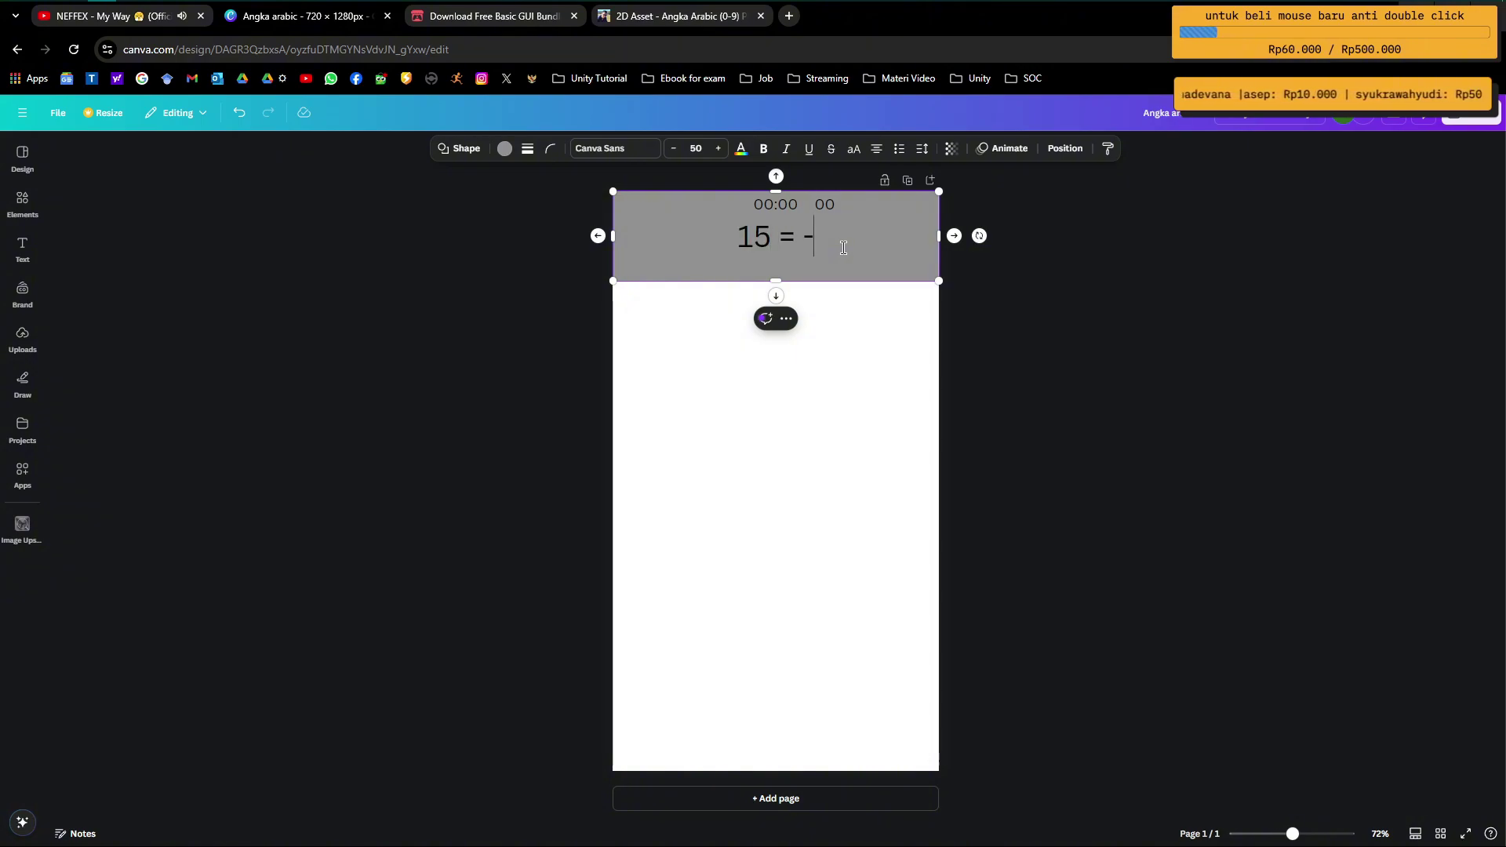
key("BackSpace")
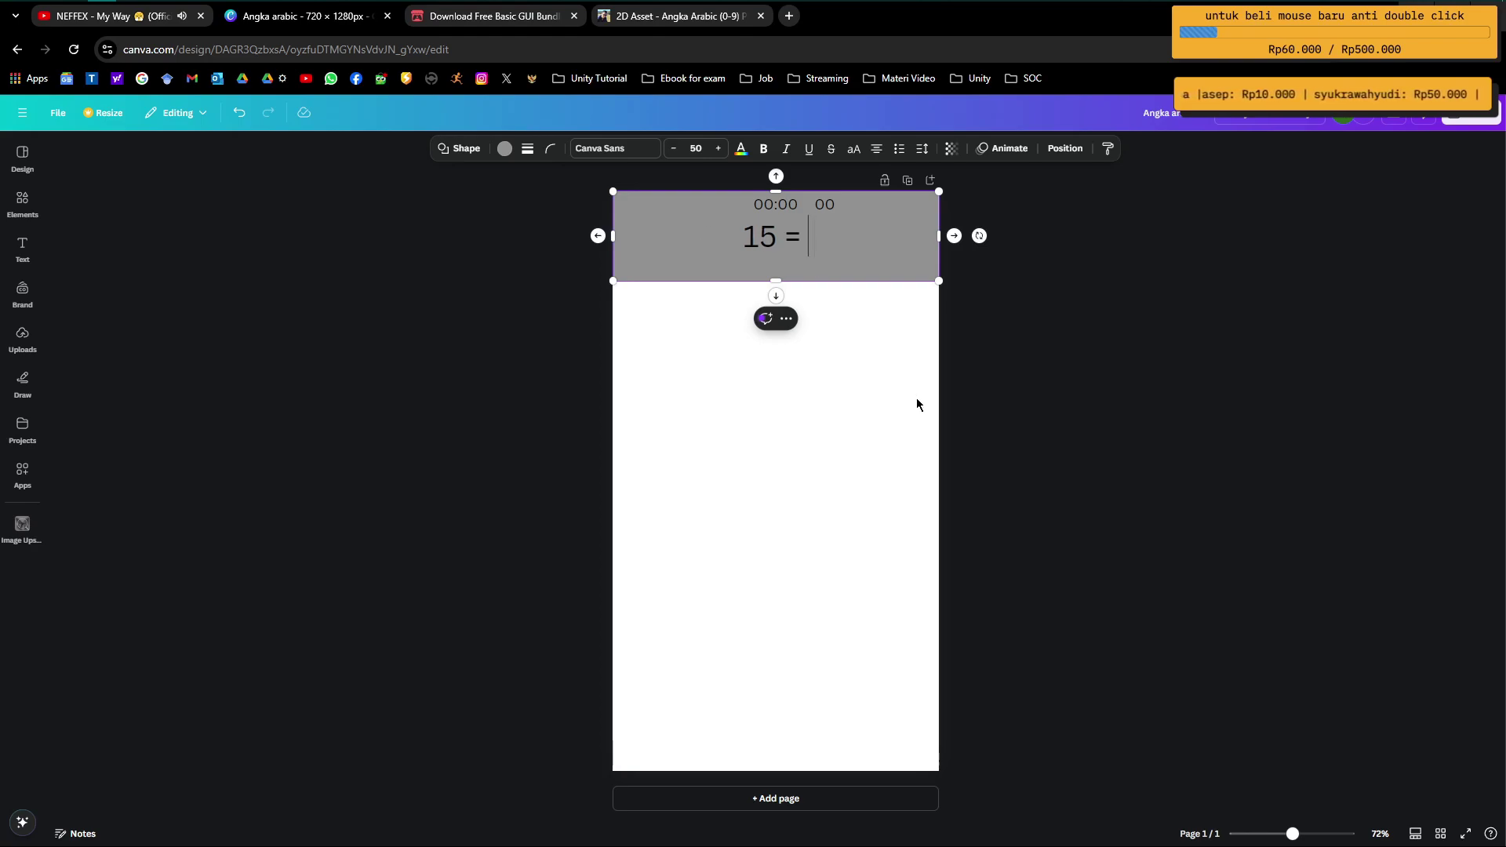
type("1")
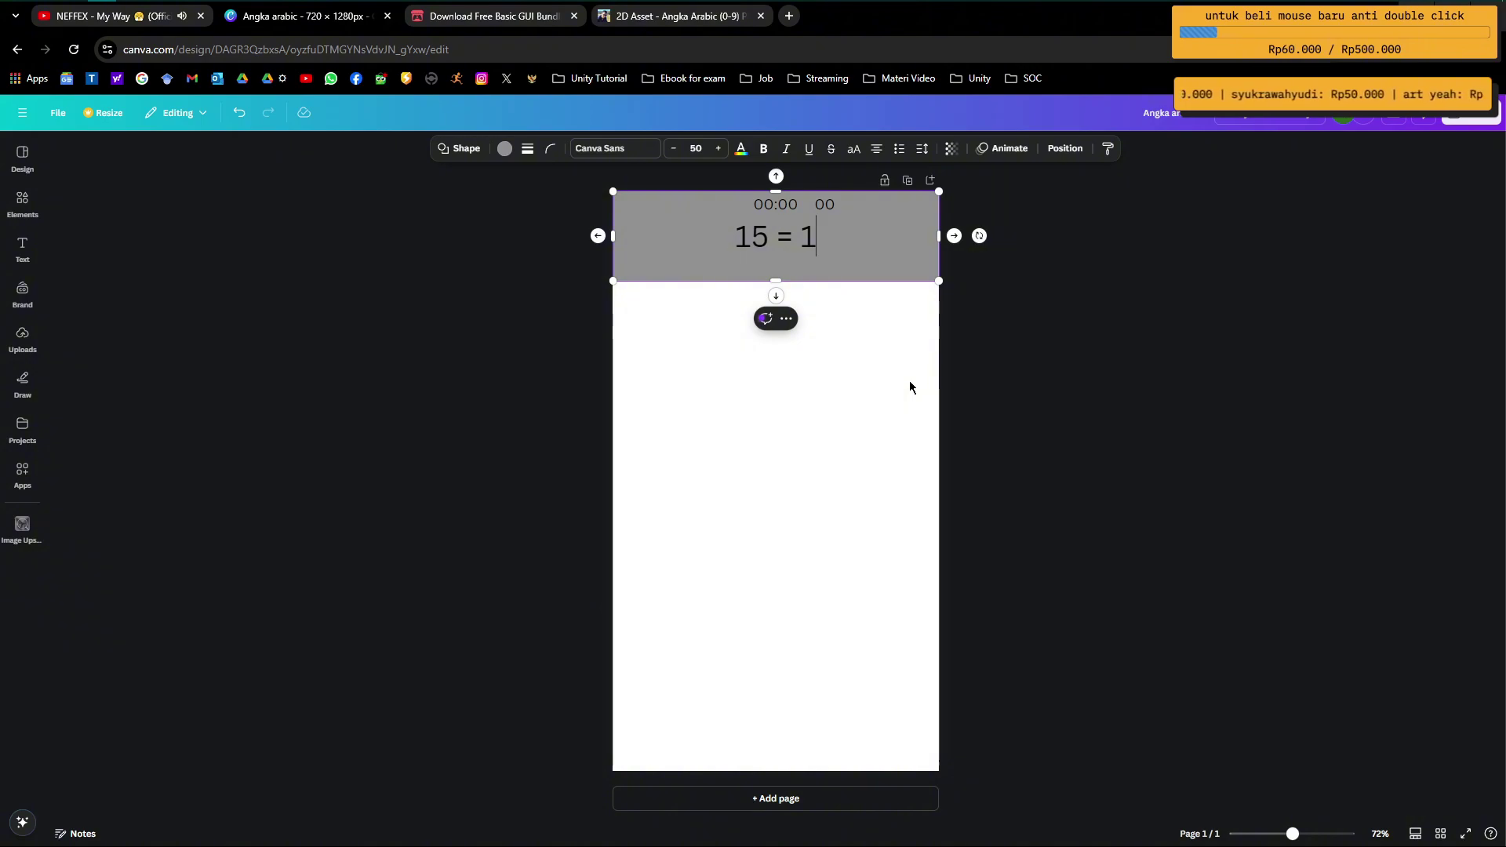
type("-")
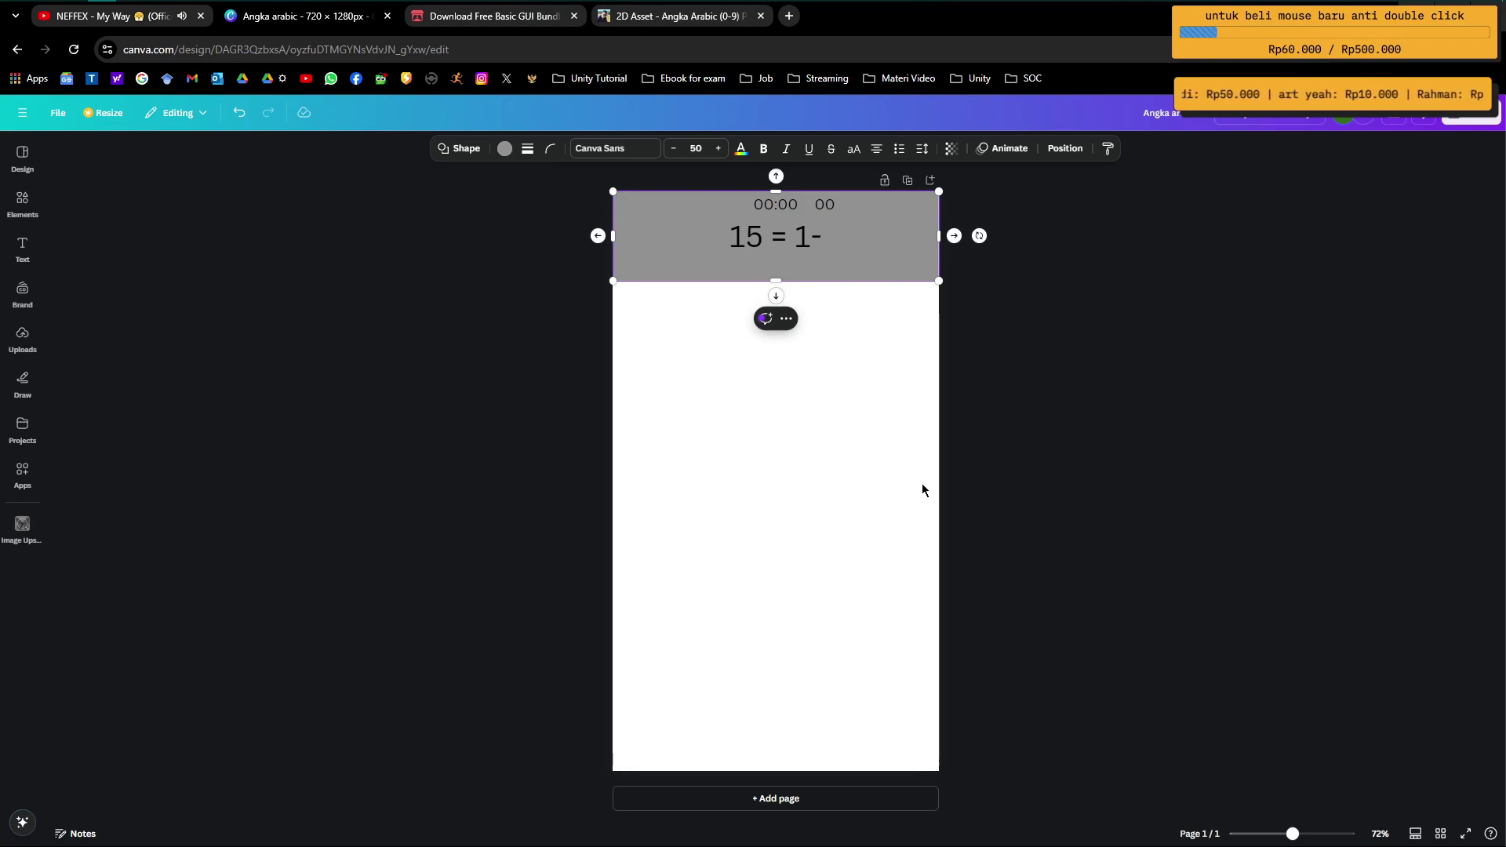
key("BackSpace")
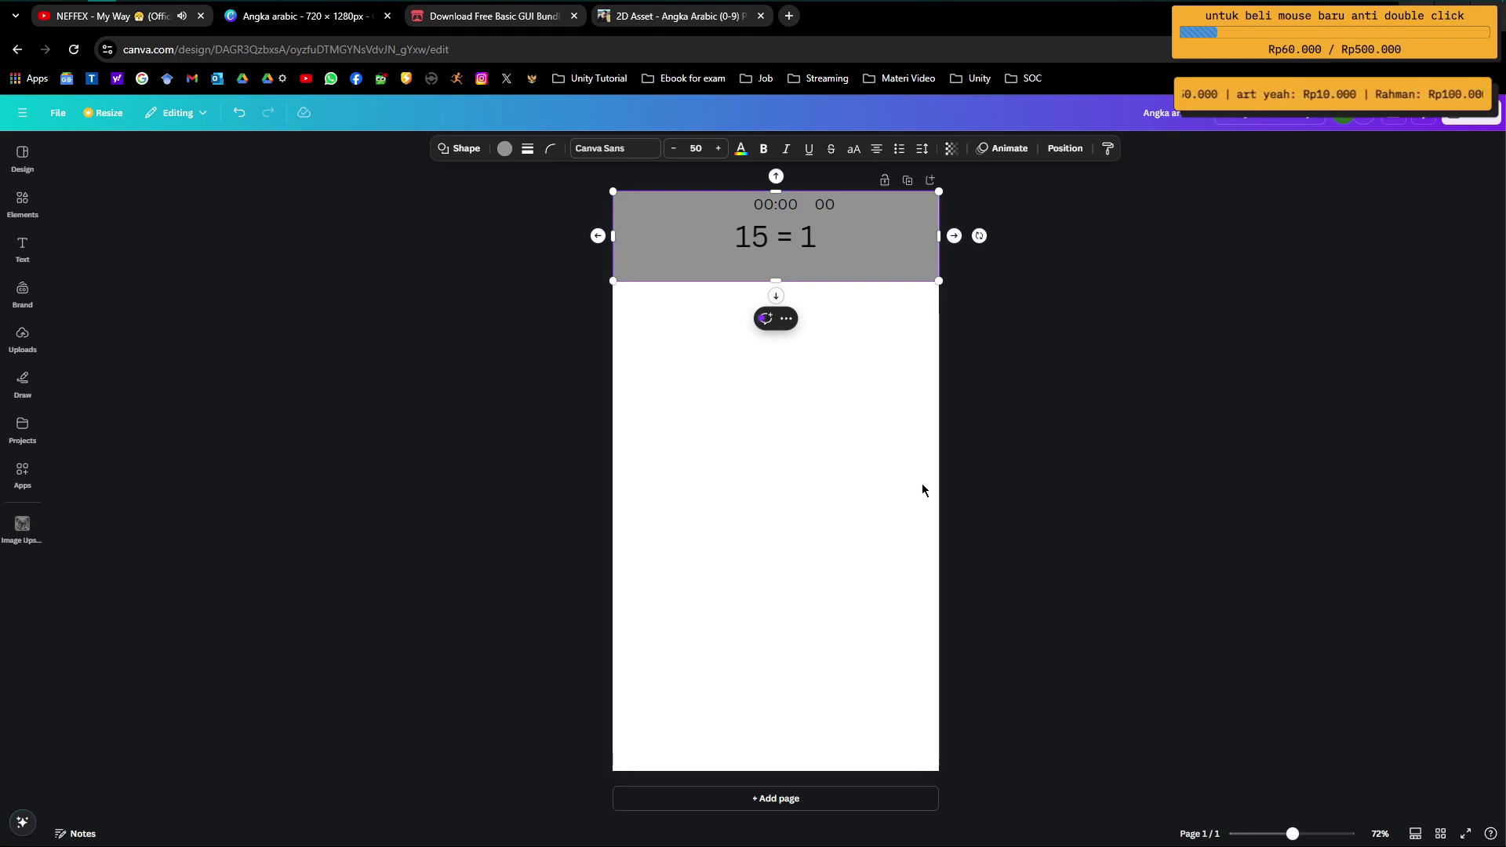
type("0")
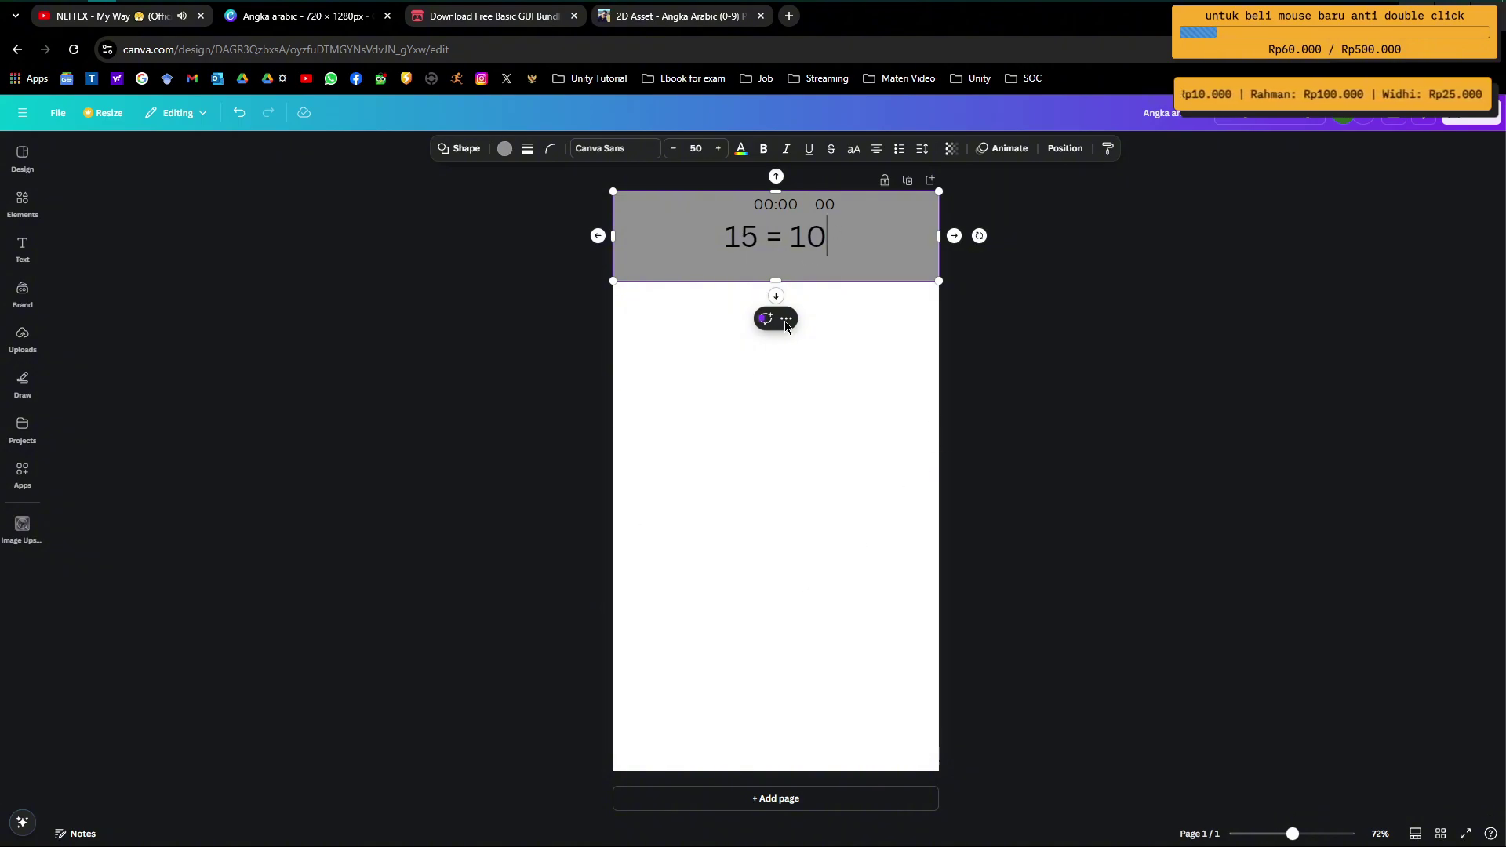
left_click_drag(789, 235, 721, 239)
double_click(815, 235)
left_click(845, 295)
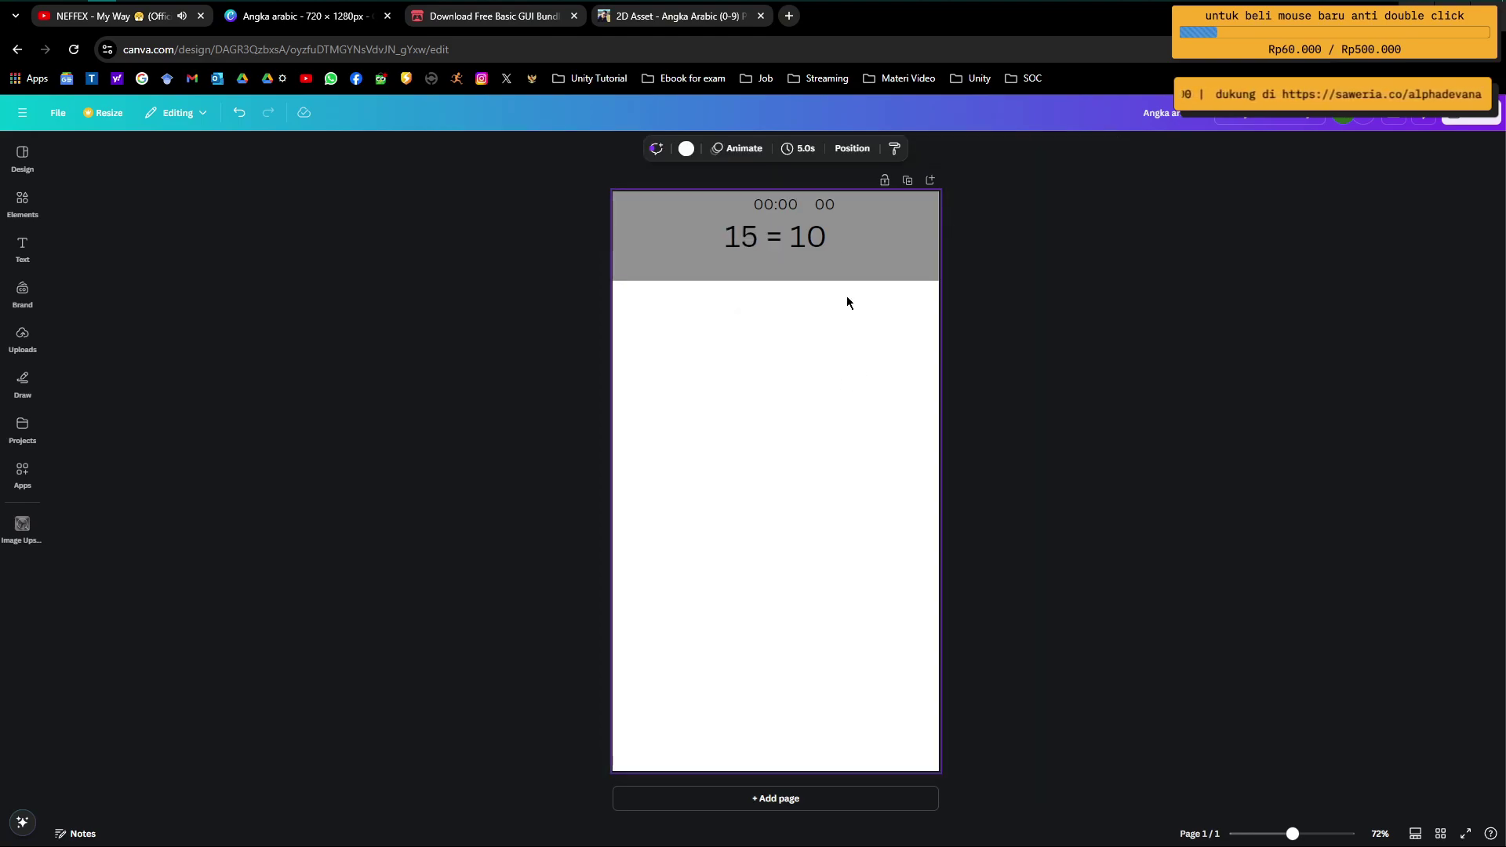
Switch back to Unity and add a UI Image to SampleScene
left_click(136, 6)
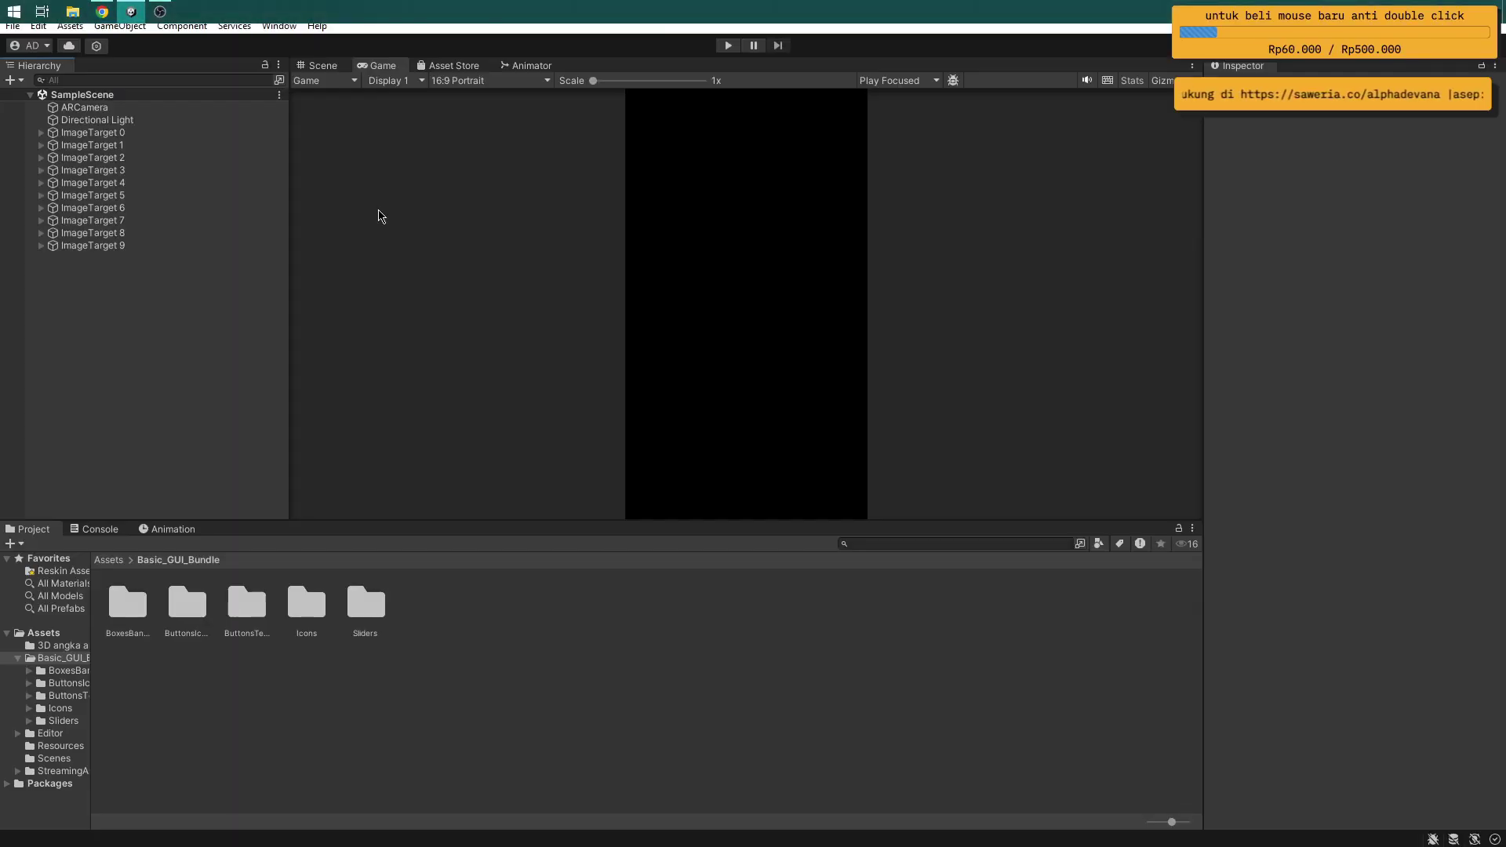
right_click(102, 313)
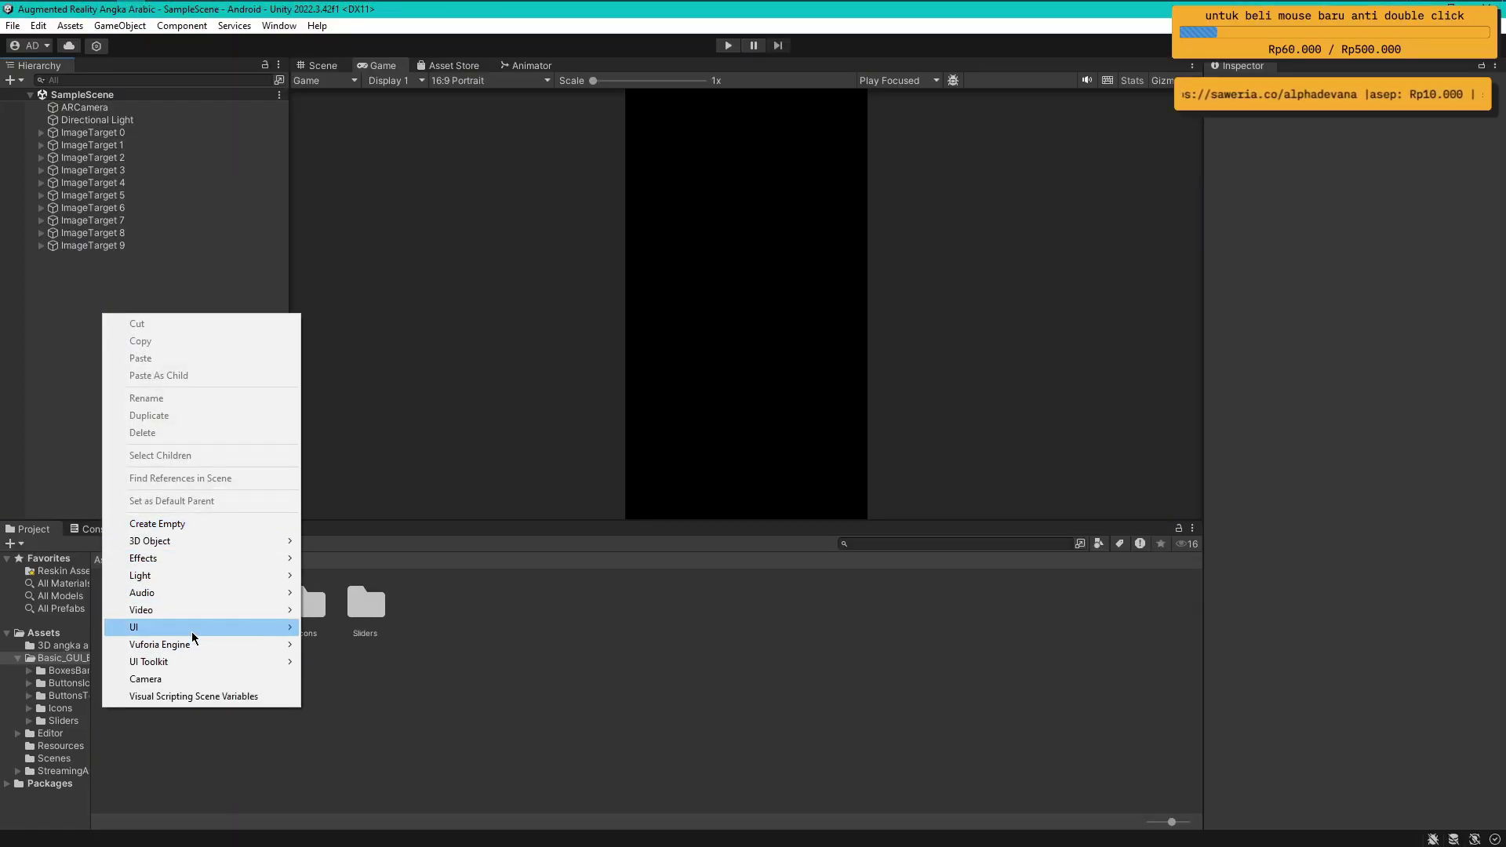
mouse_move(192, 628)
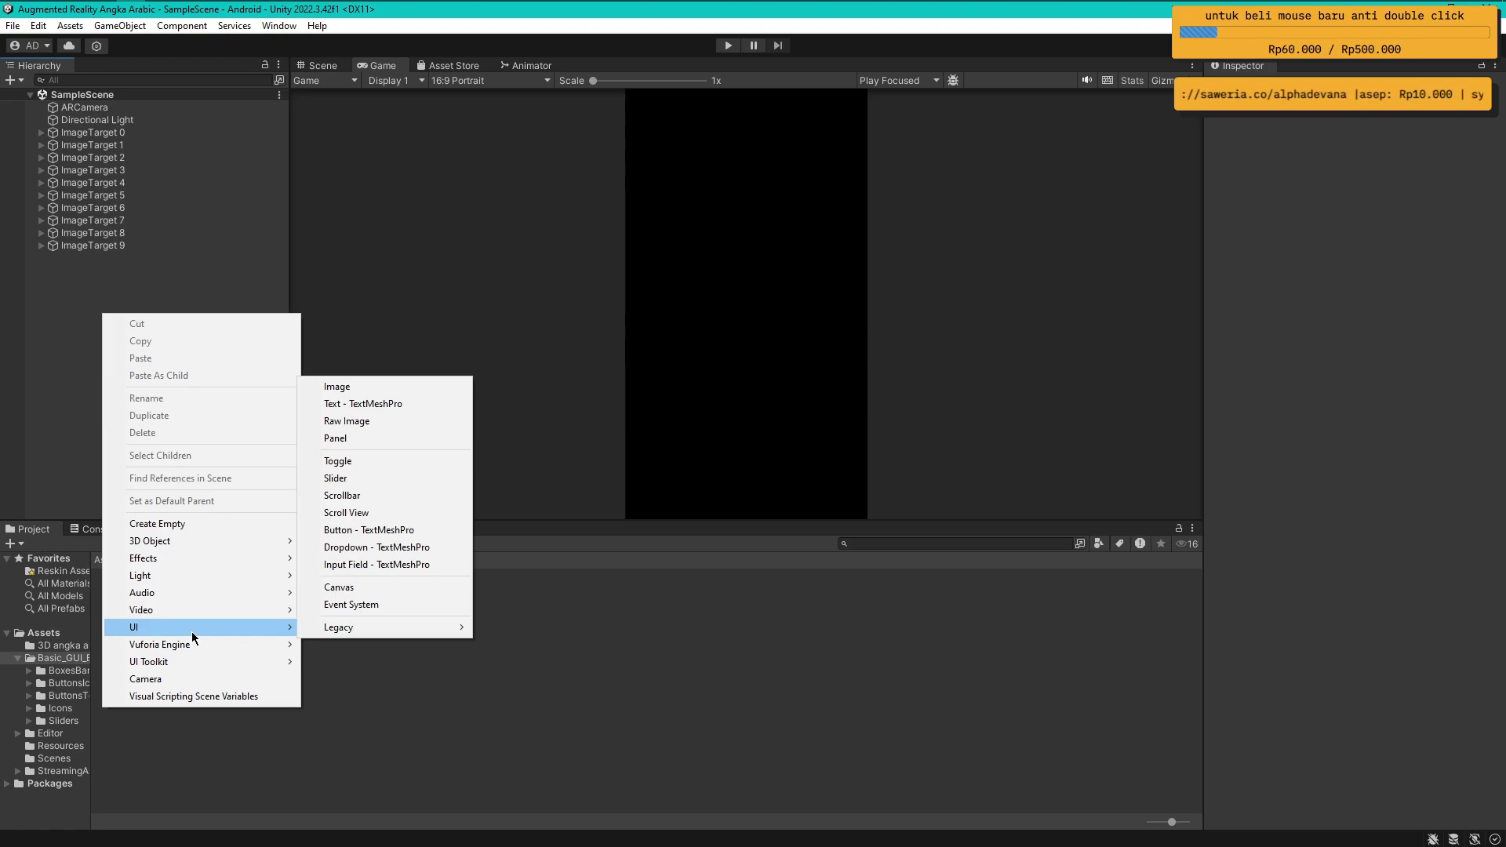
left_click(376, 387)
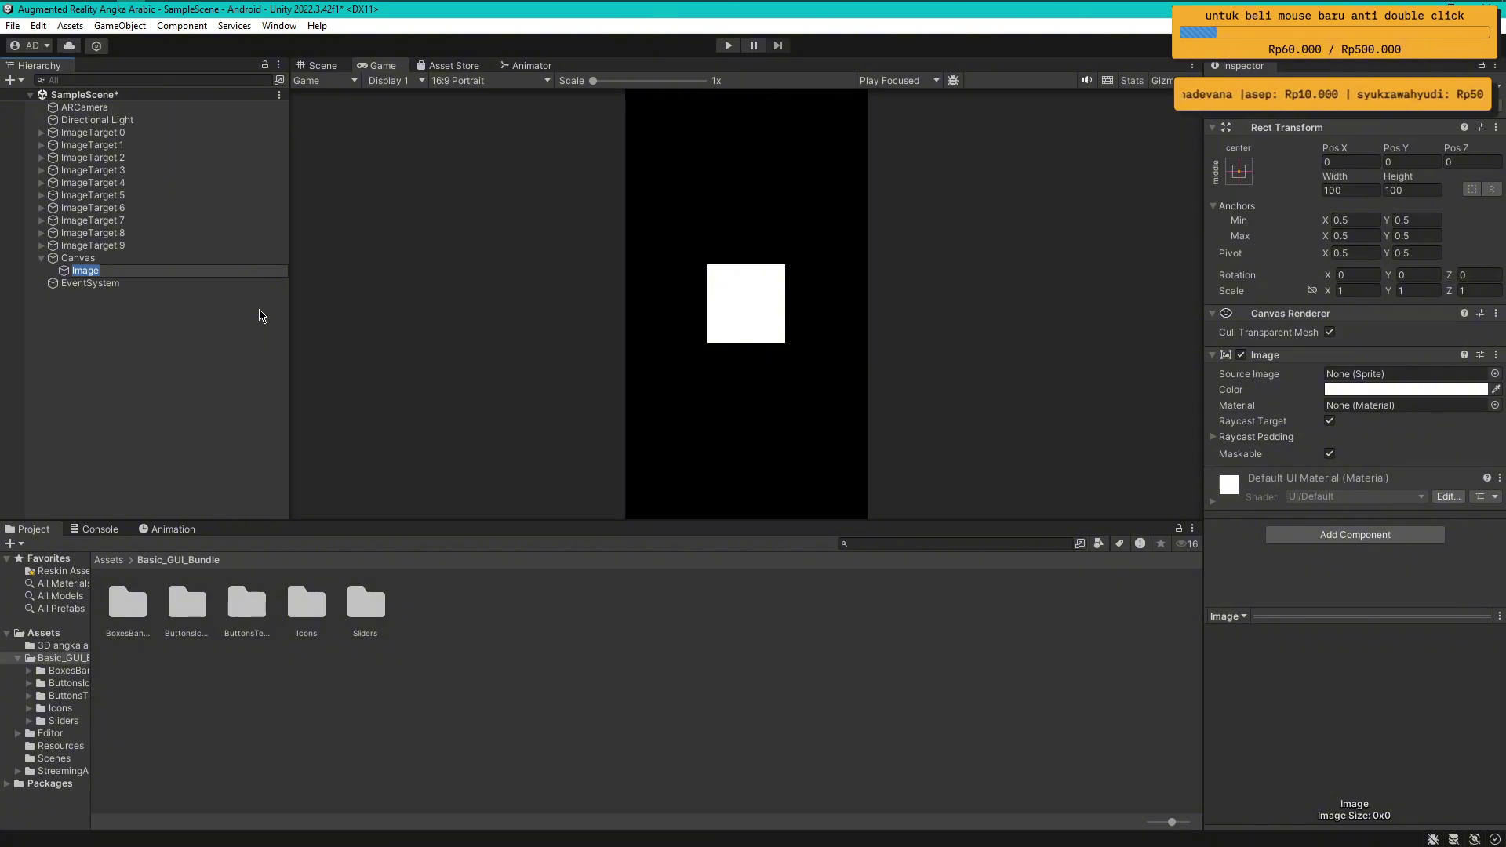
Check the Canva mock-up in Chrome and return to Unity to frame the UI Image in the 2D Scene view
left_click(102, 11)
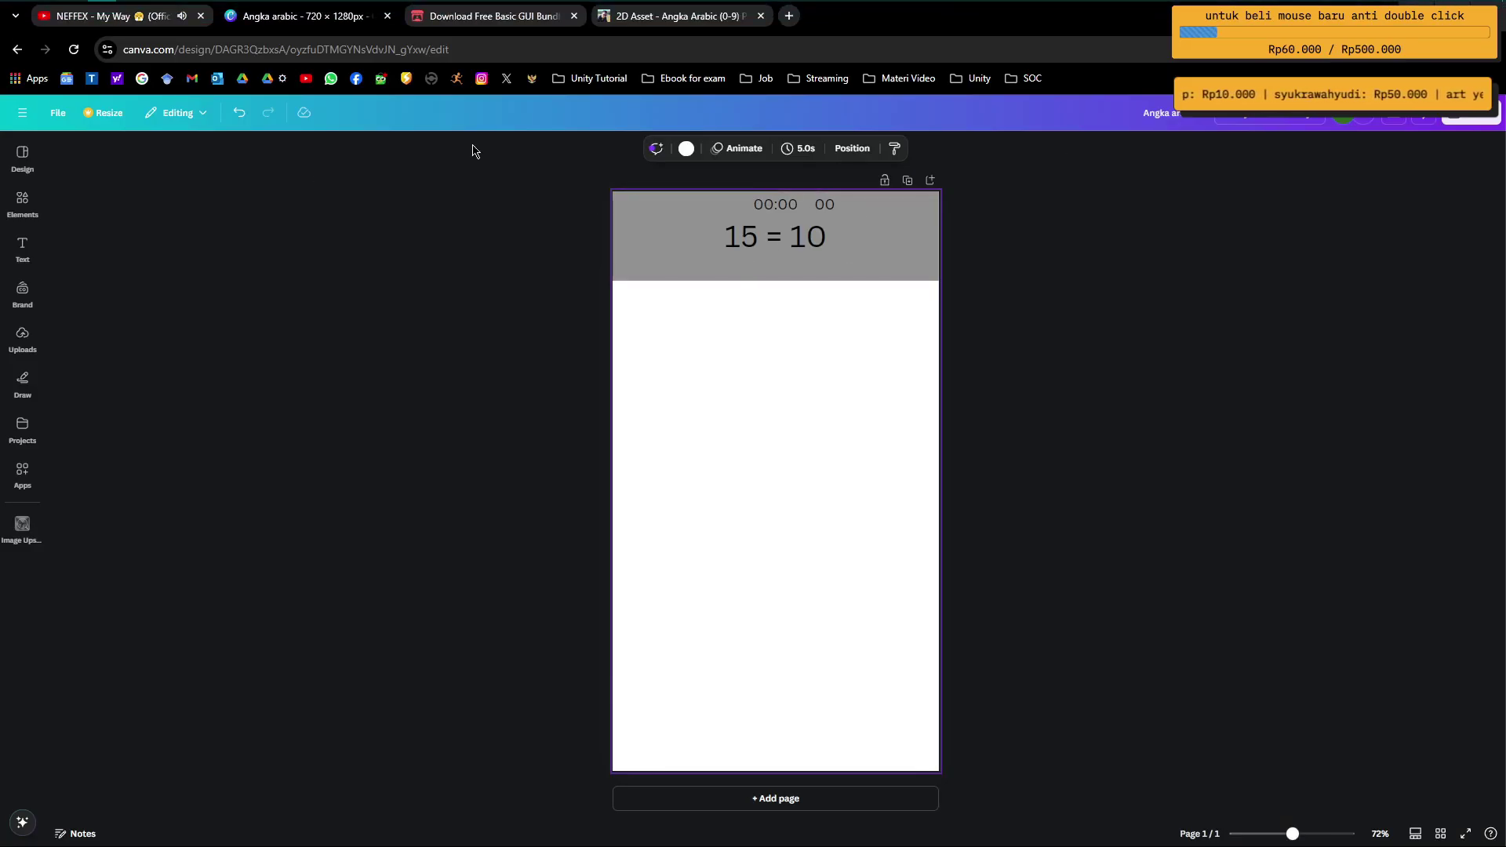
left_click(130, 10)
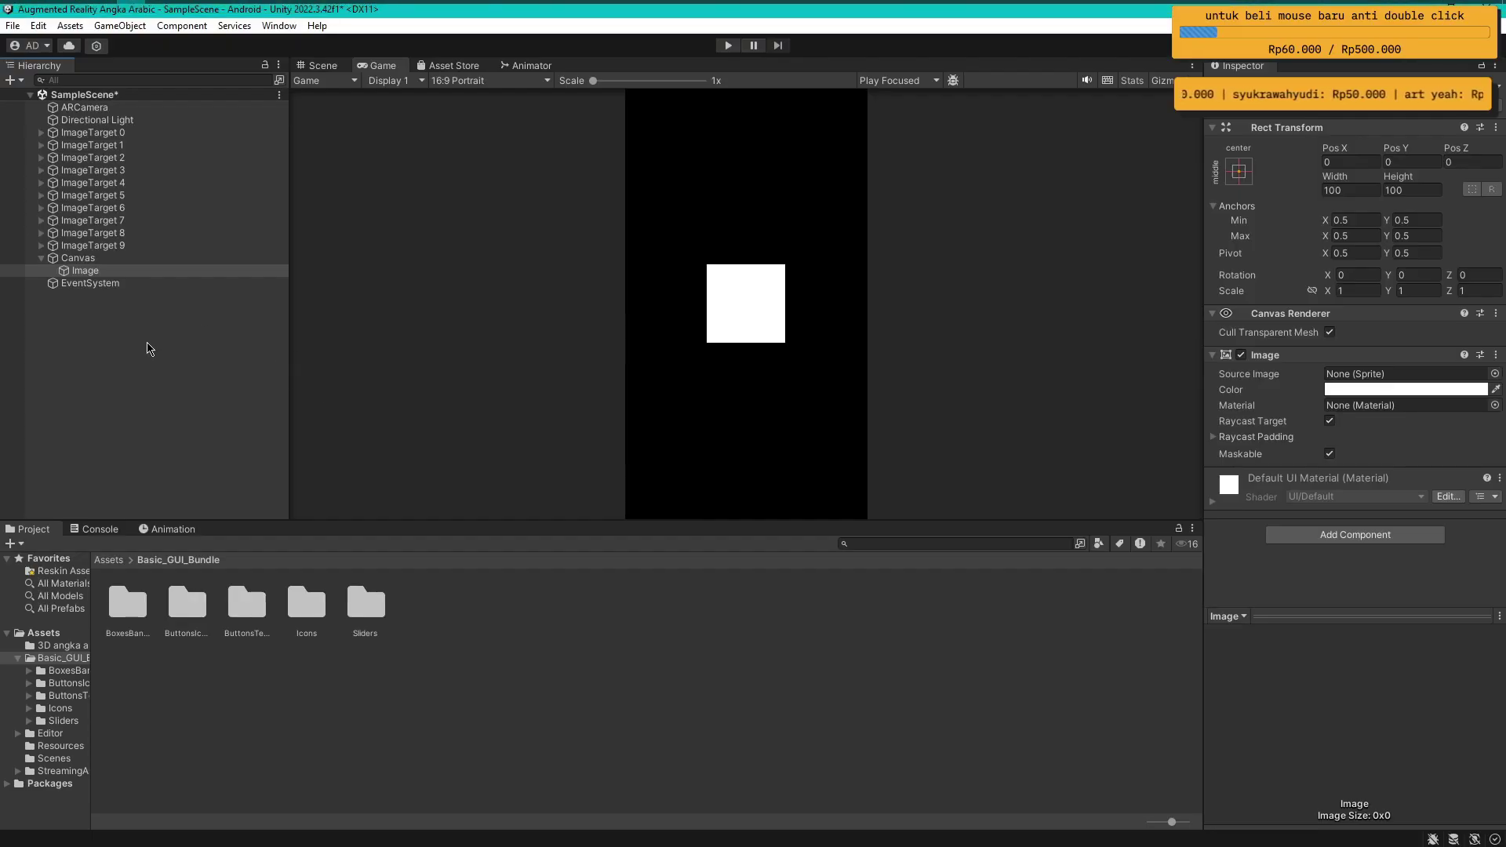
left_click(109, 273)
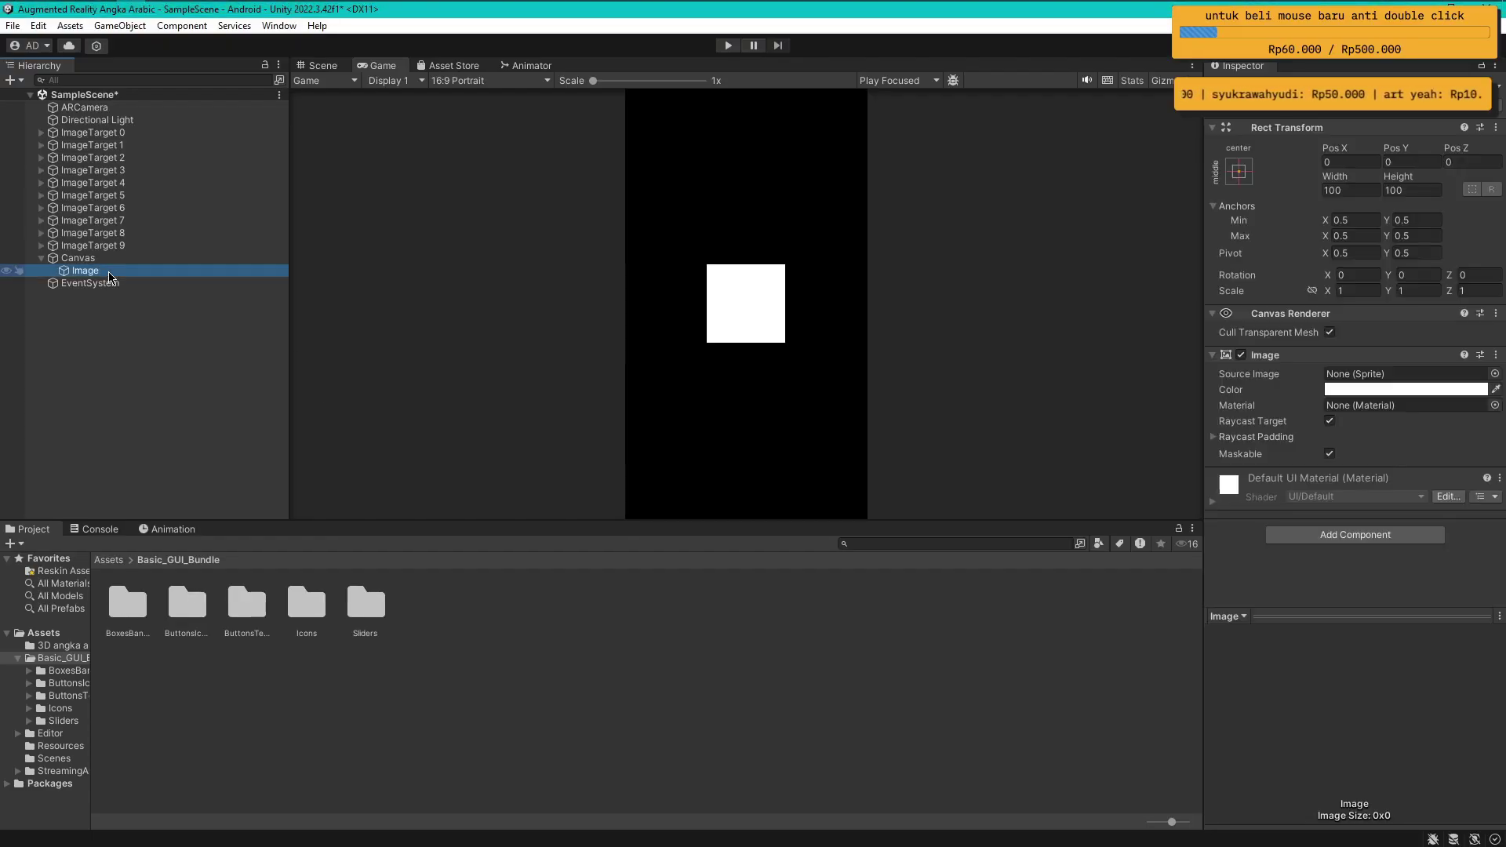
left_click(320, 66)
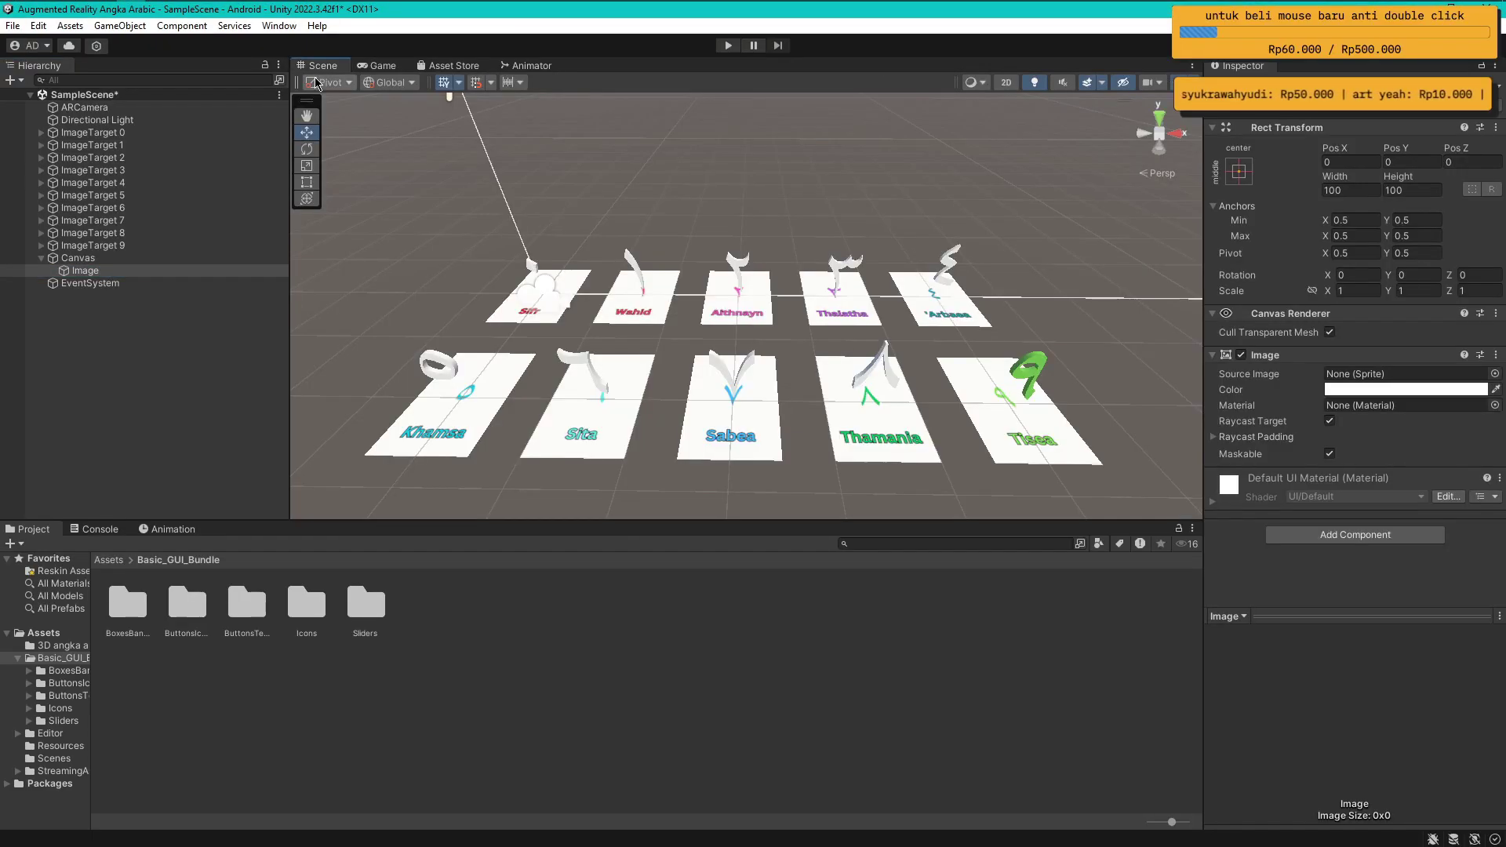
left_click(1006, 82)
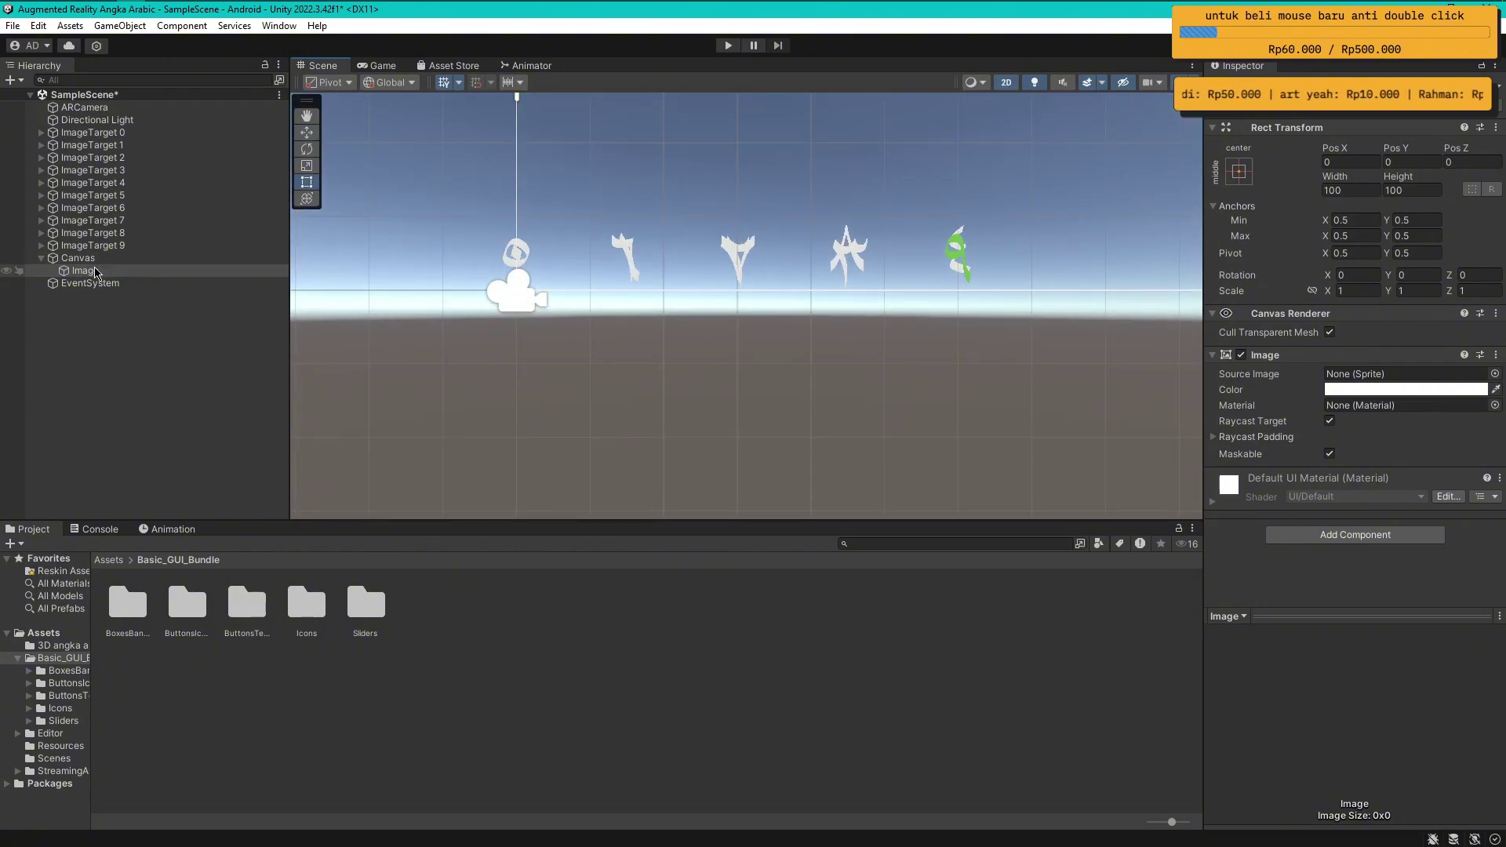
double_click(85, 270)
scroll(874, 323, "down", 8)
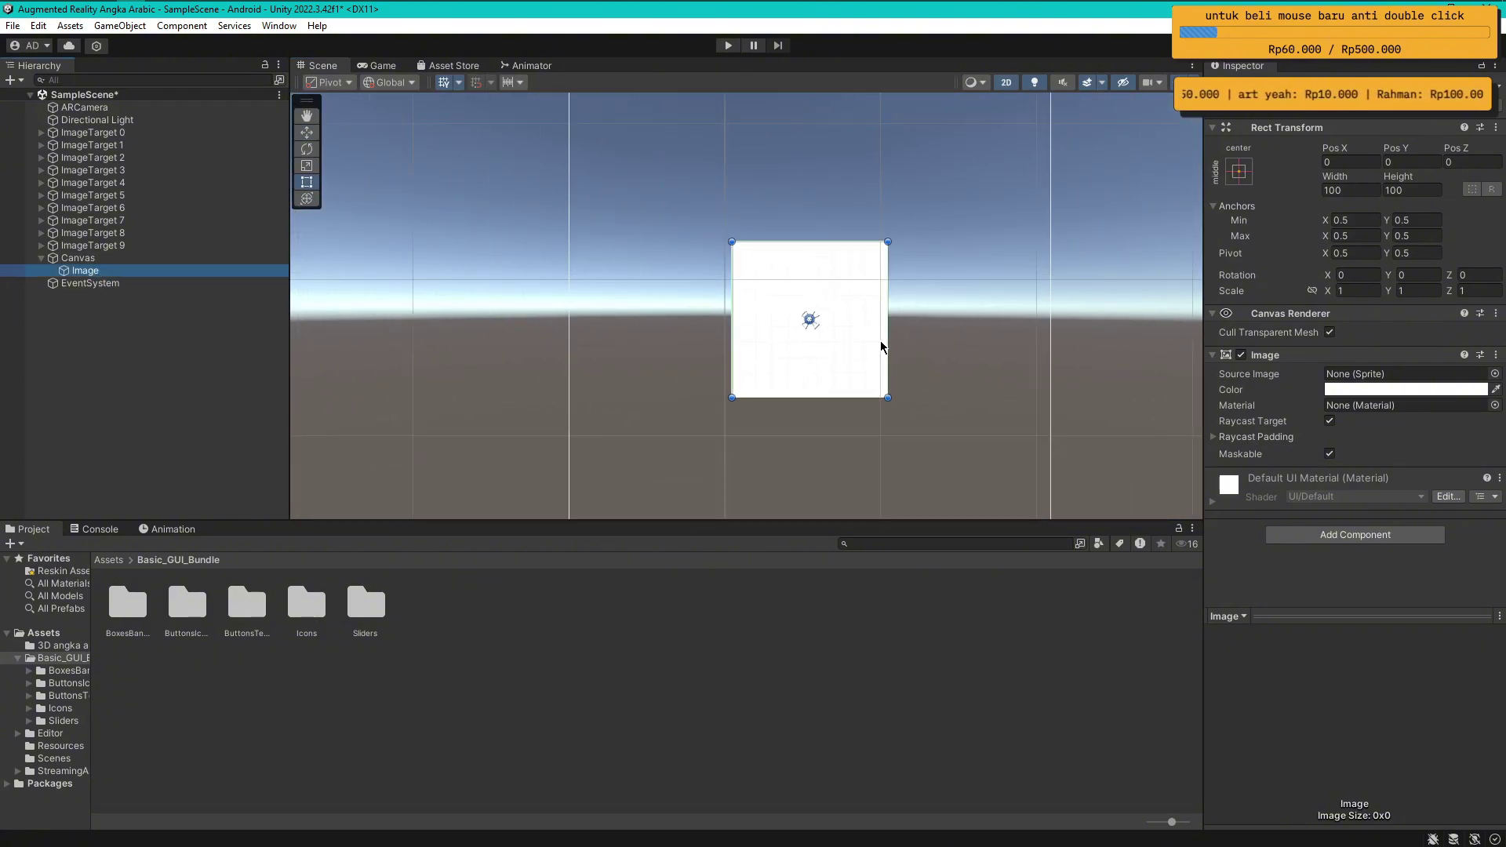
scroll(790, 319, "down", 1)
middle_click_drag(790, 320, 757, 345)
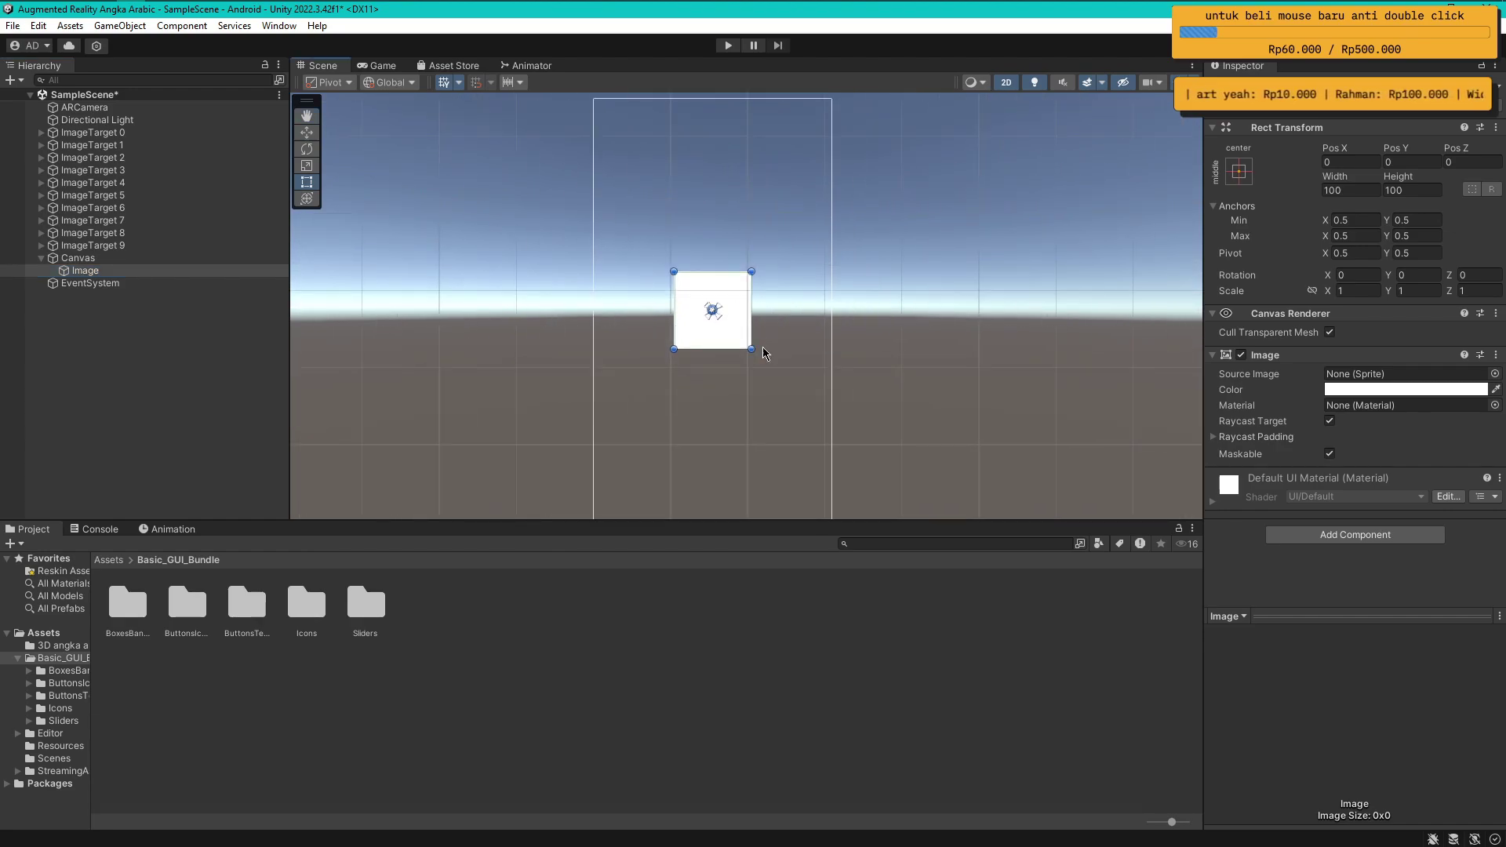
Set the Canvas's UI Scale Mode to Scale With Screen Size with a reference resolution of 768 by 1024
left_click(80, 258)
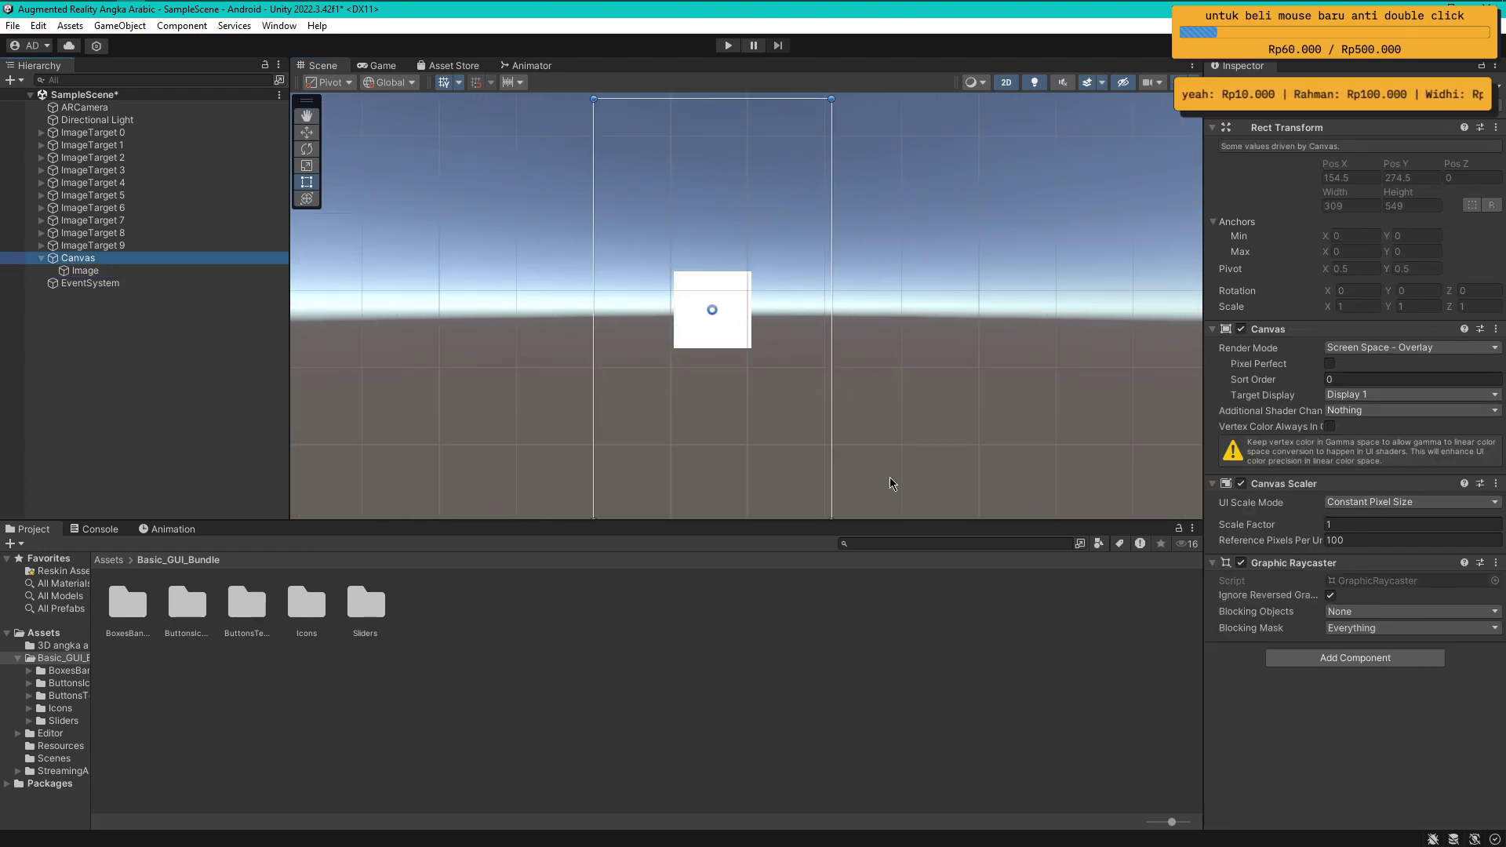
left_click(1365, 502)
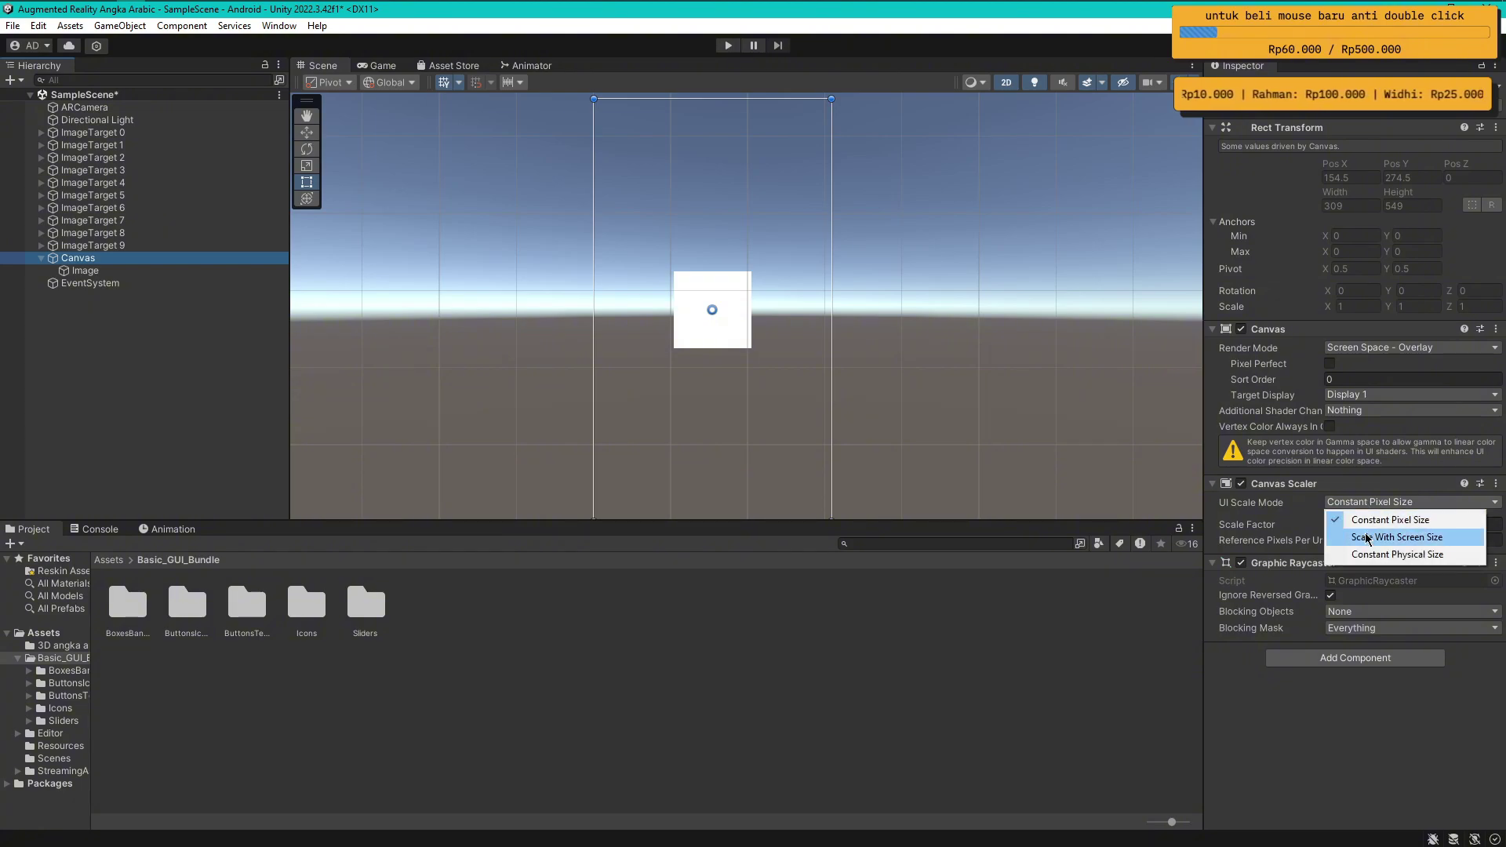
left_click(1399, 542)
left_click(1363, 524)
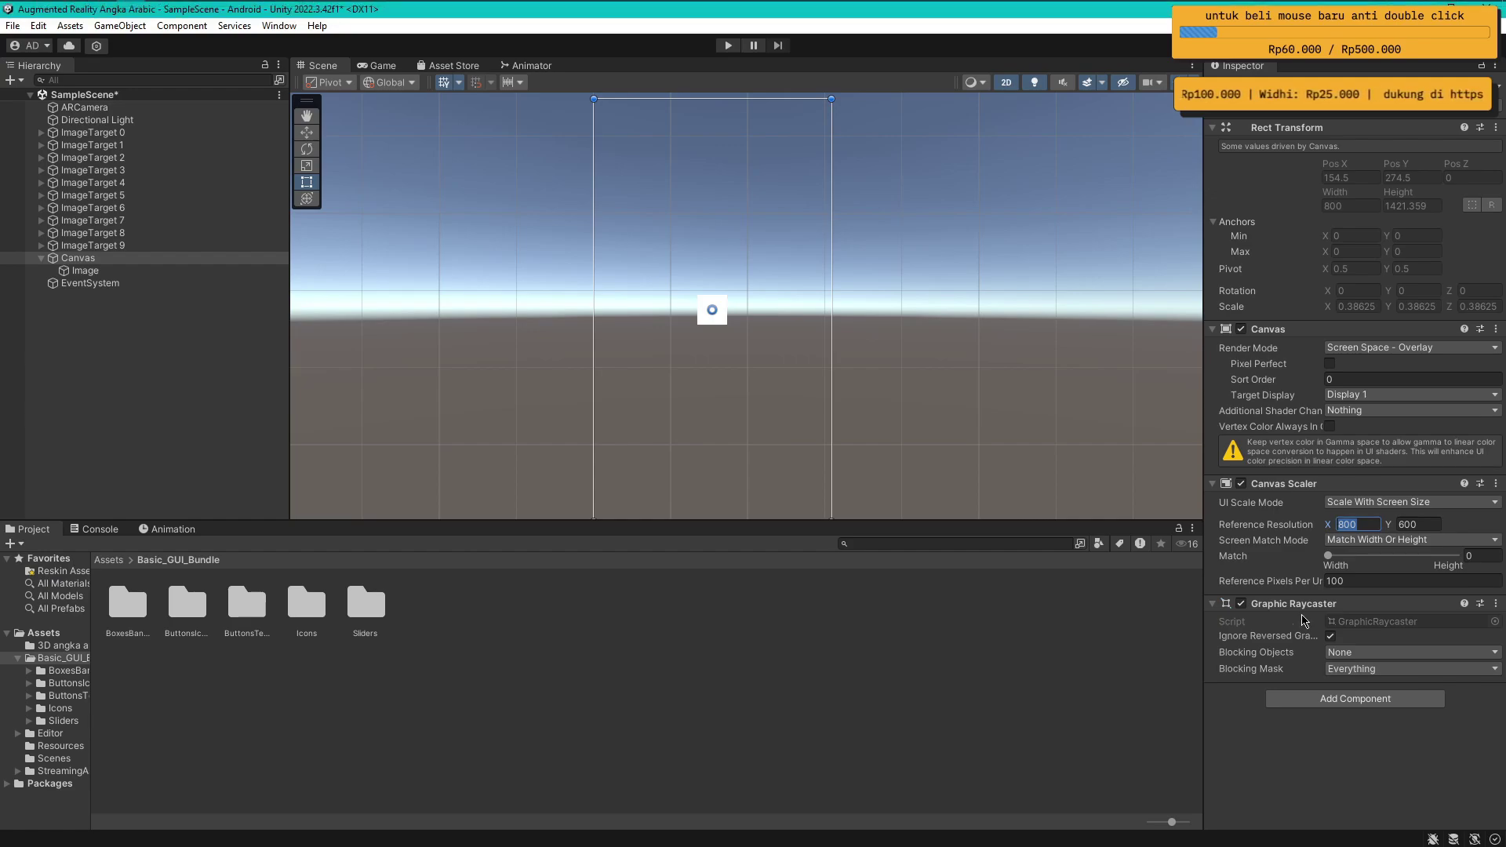
type("76")
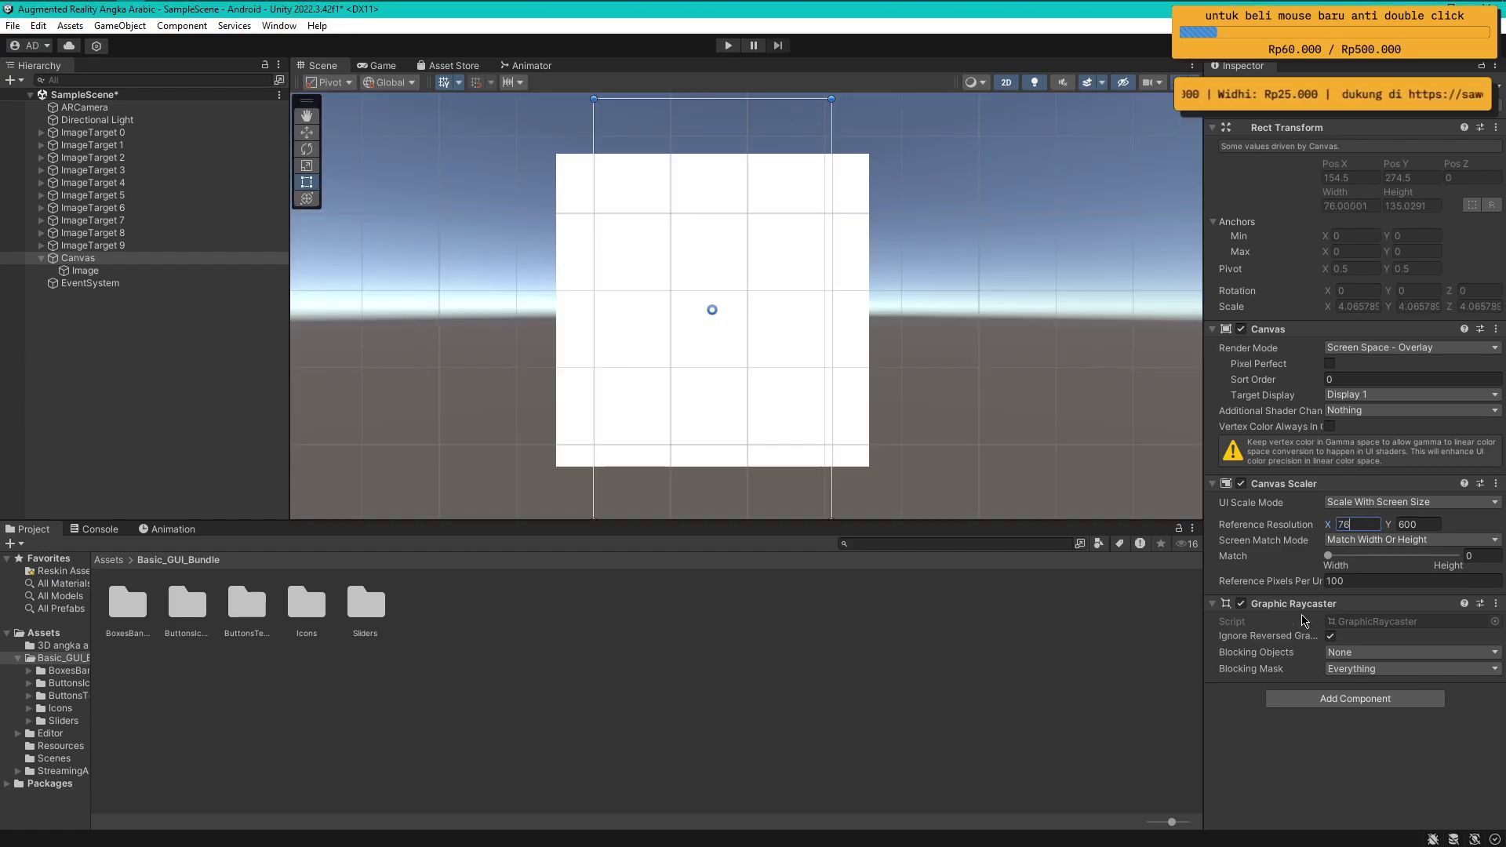
type("8")
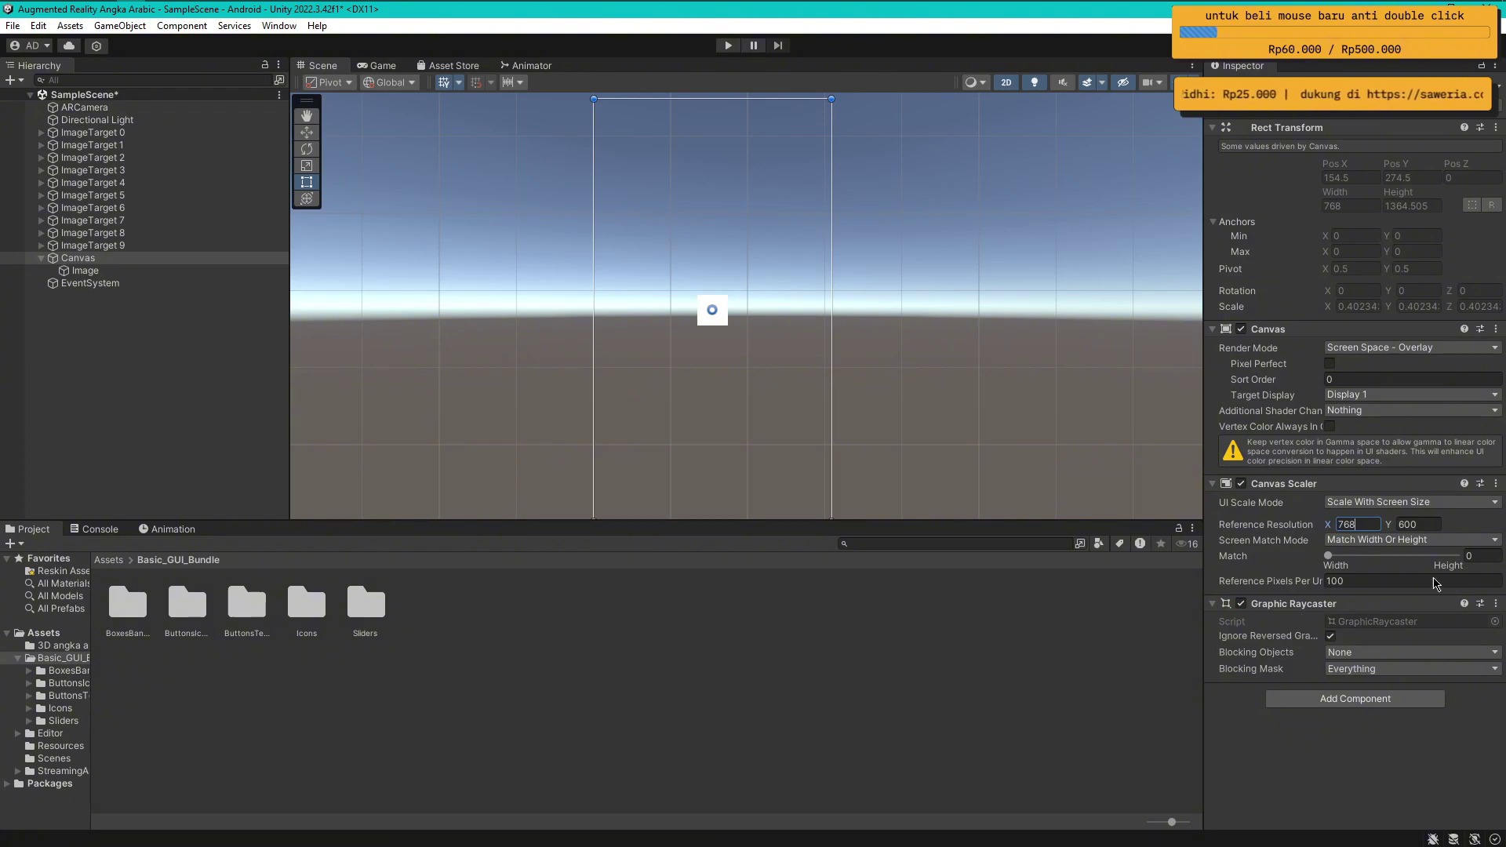
left_click(1427, 523)
type("1024")
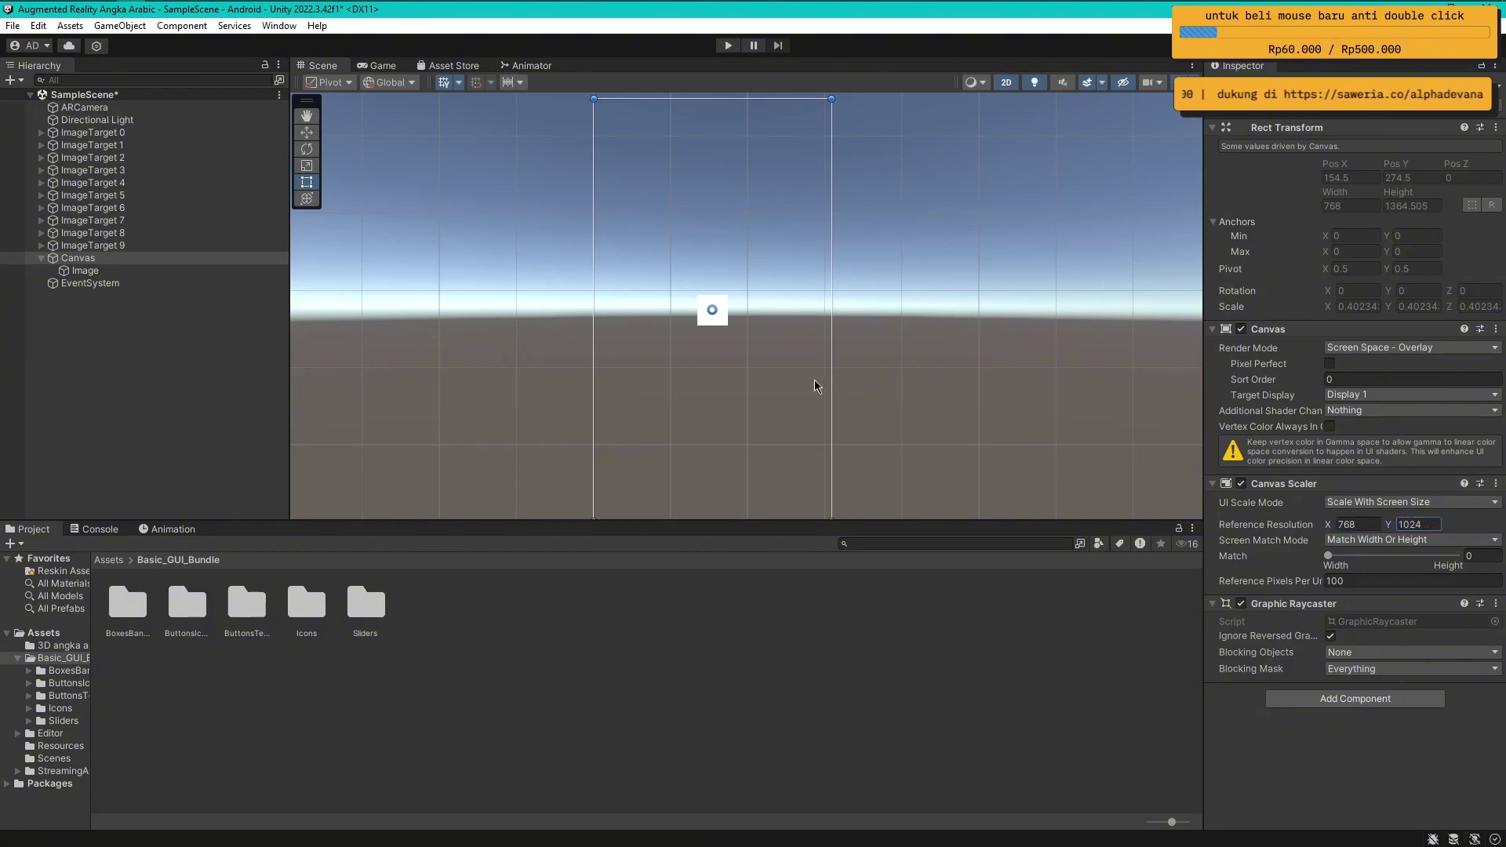
Stretch the Image to the full 768 canvas width and place it along the canvas's upper edge, about 207 high
scroll(814, 380, "down", 1)
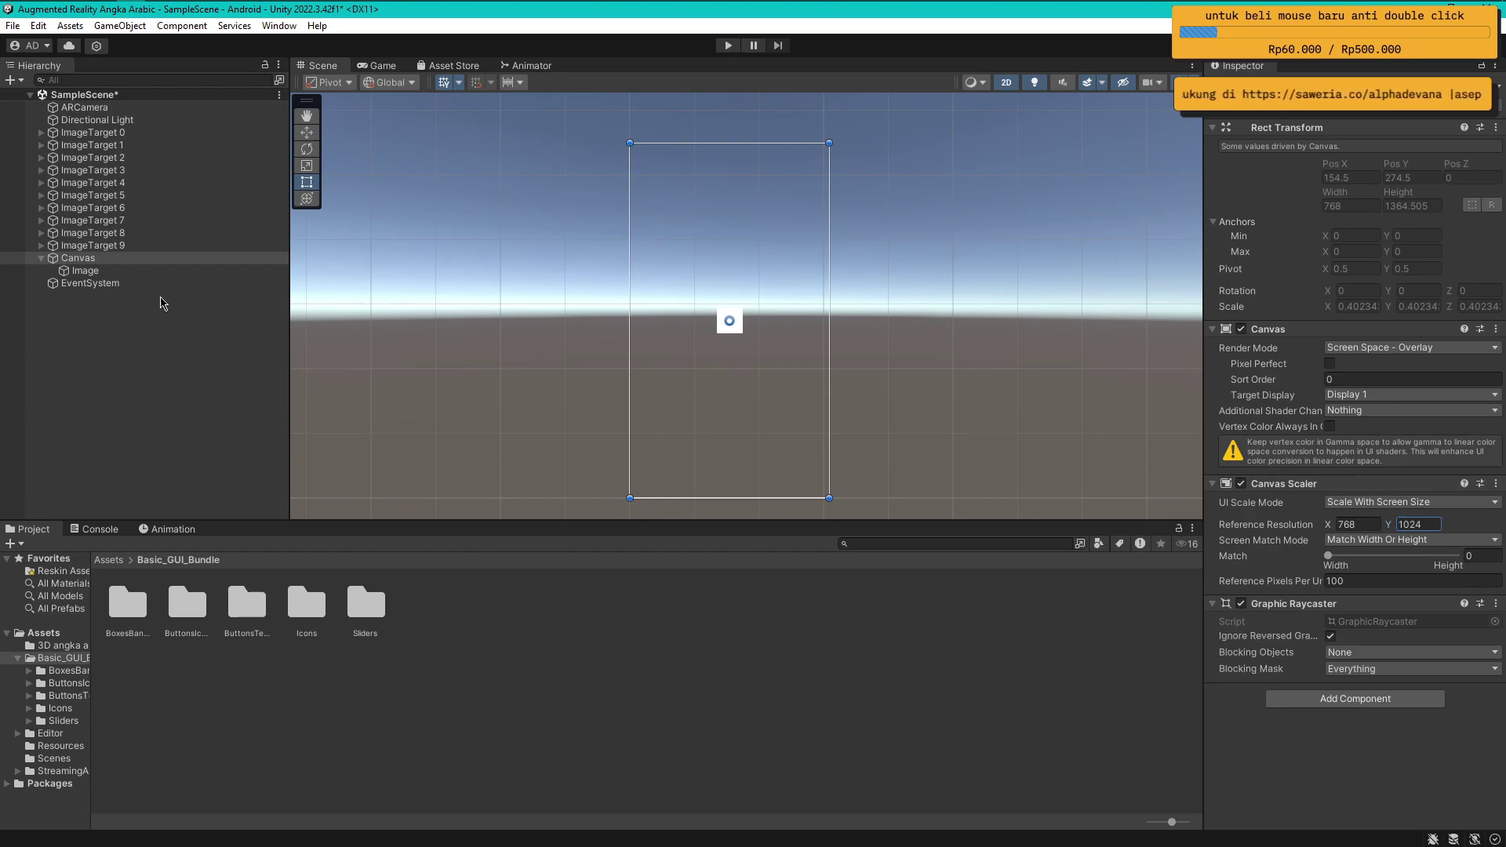
left_click(86, 271)
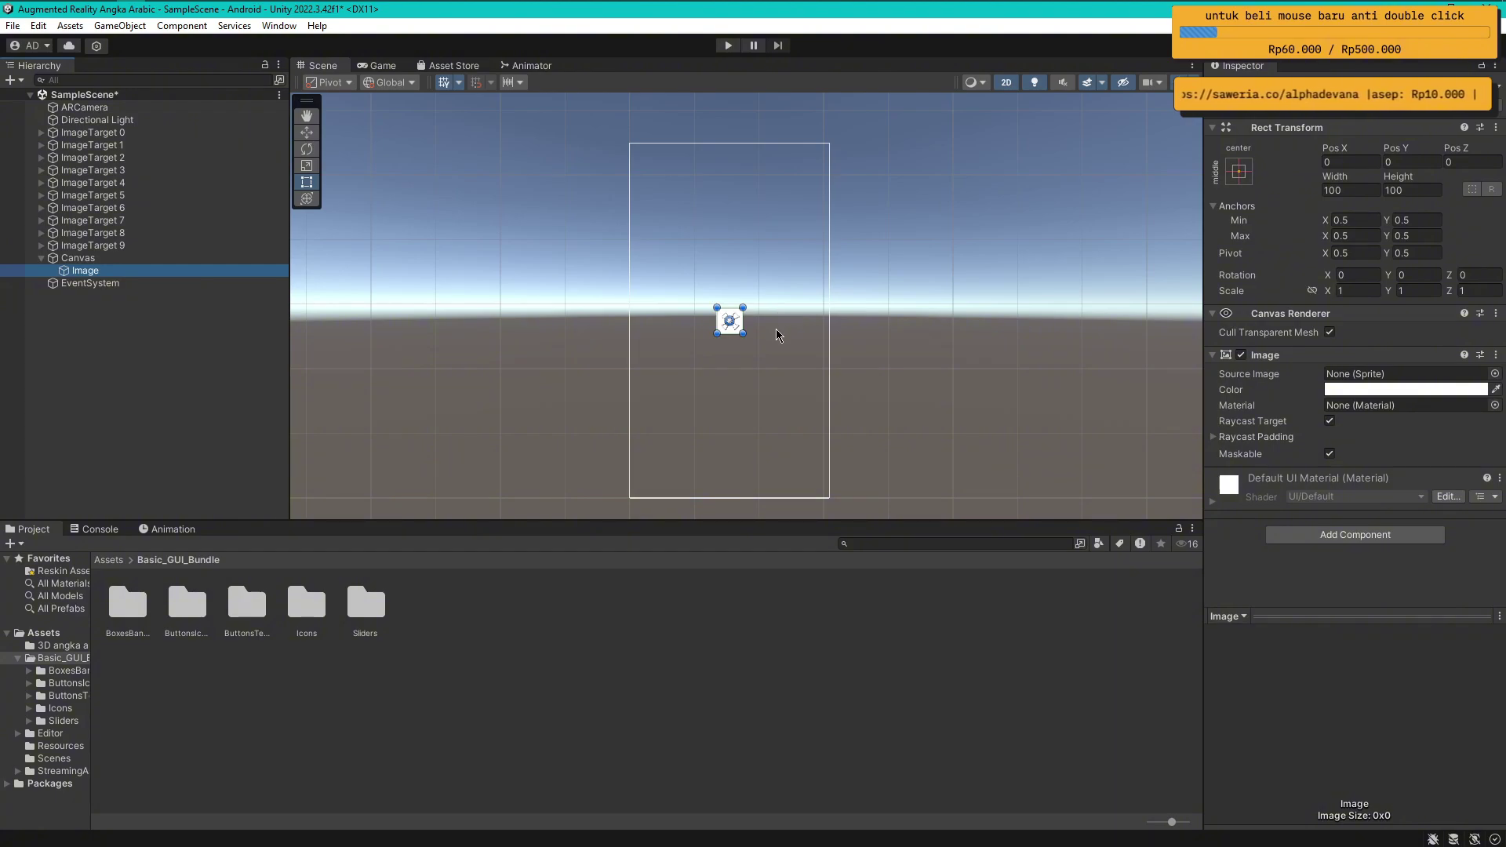
scroll(775, 328, "up", 3)
left_click_drag(725, 314, 857, 314)
left_click_drag(686, 315, 554, 315)
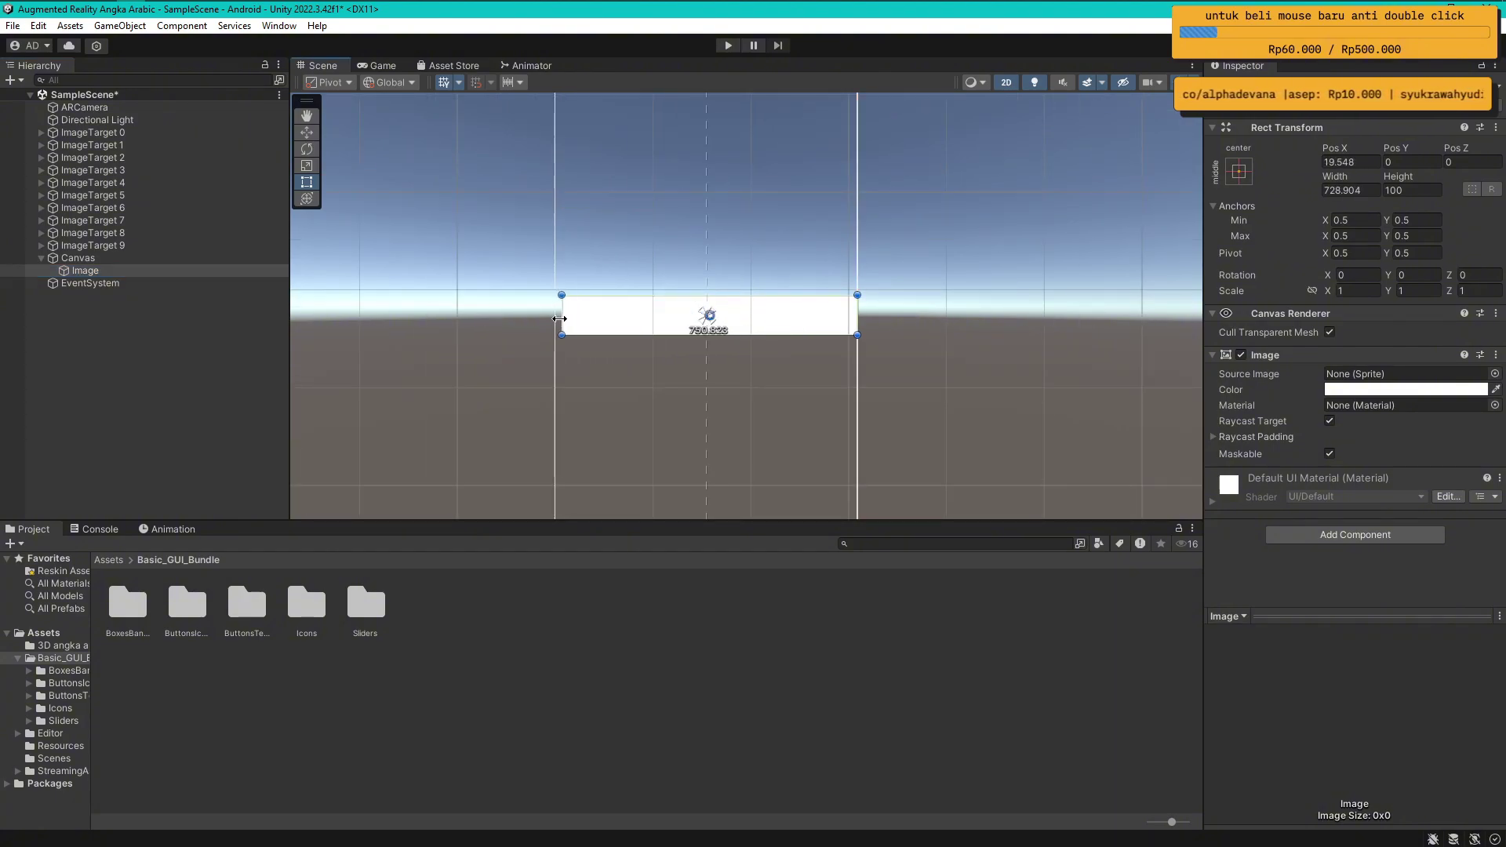
scroll(929, 331, "down", 1)
middle_click_drag(928, 330, 938, 386)
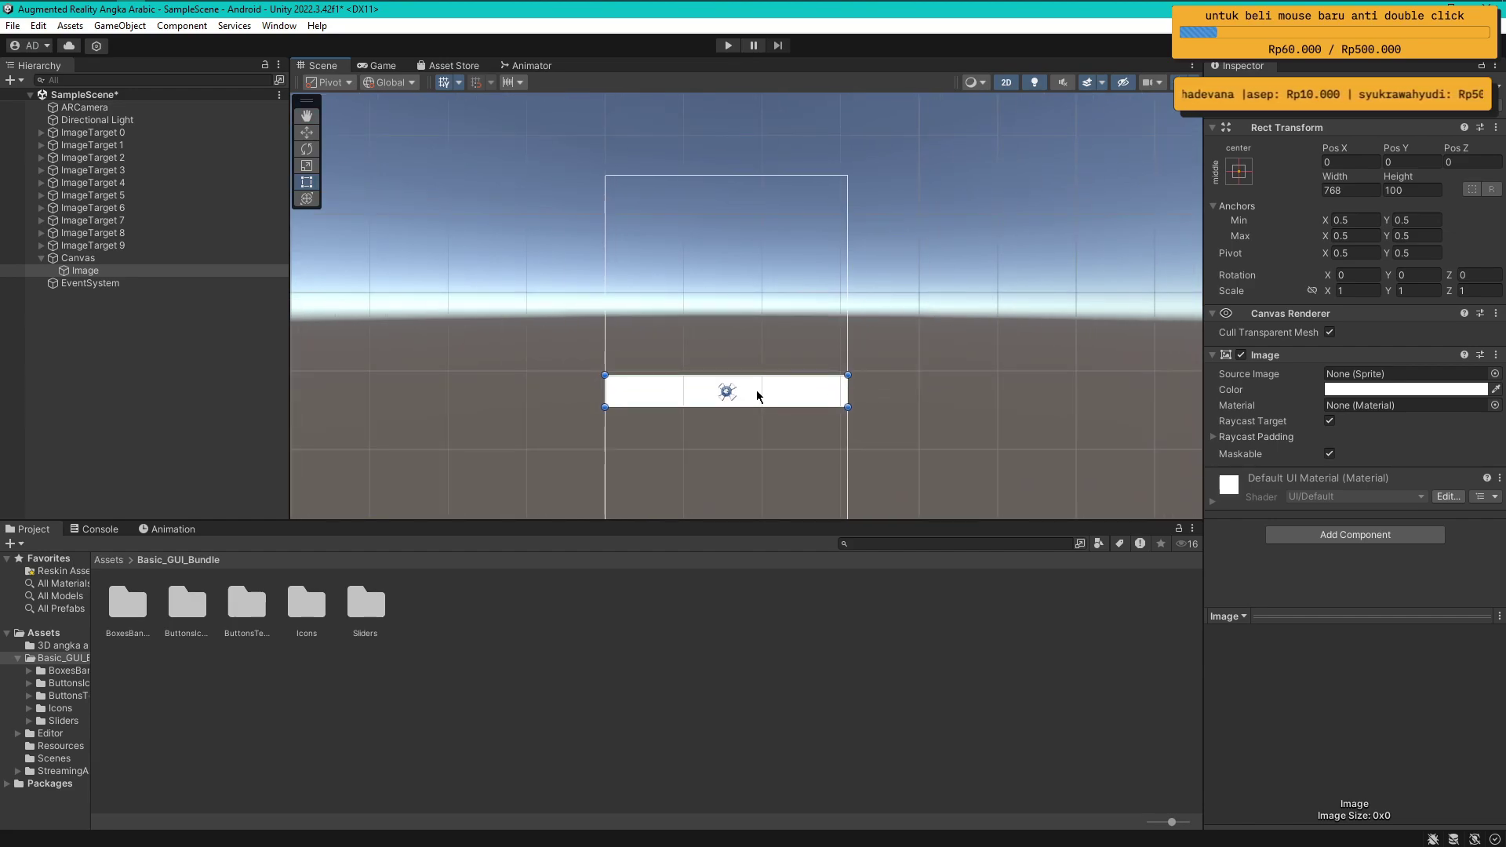
left_click_drag(756, 392, 748, 240)
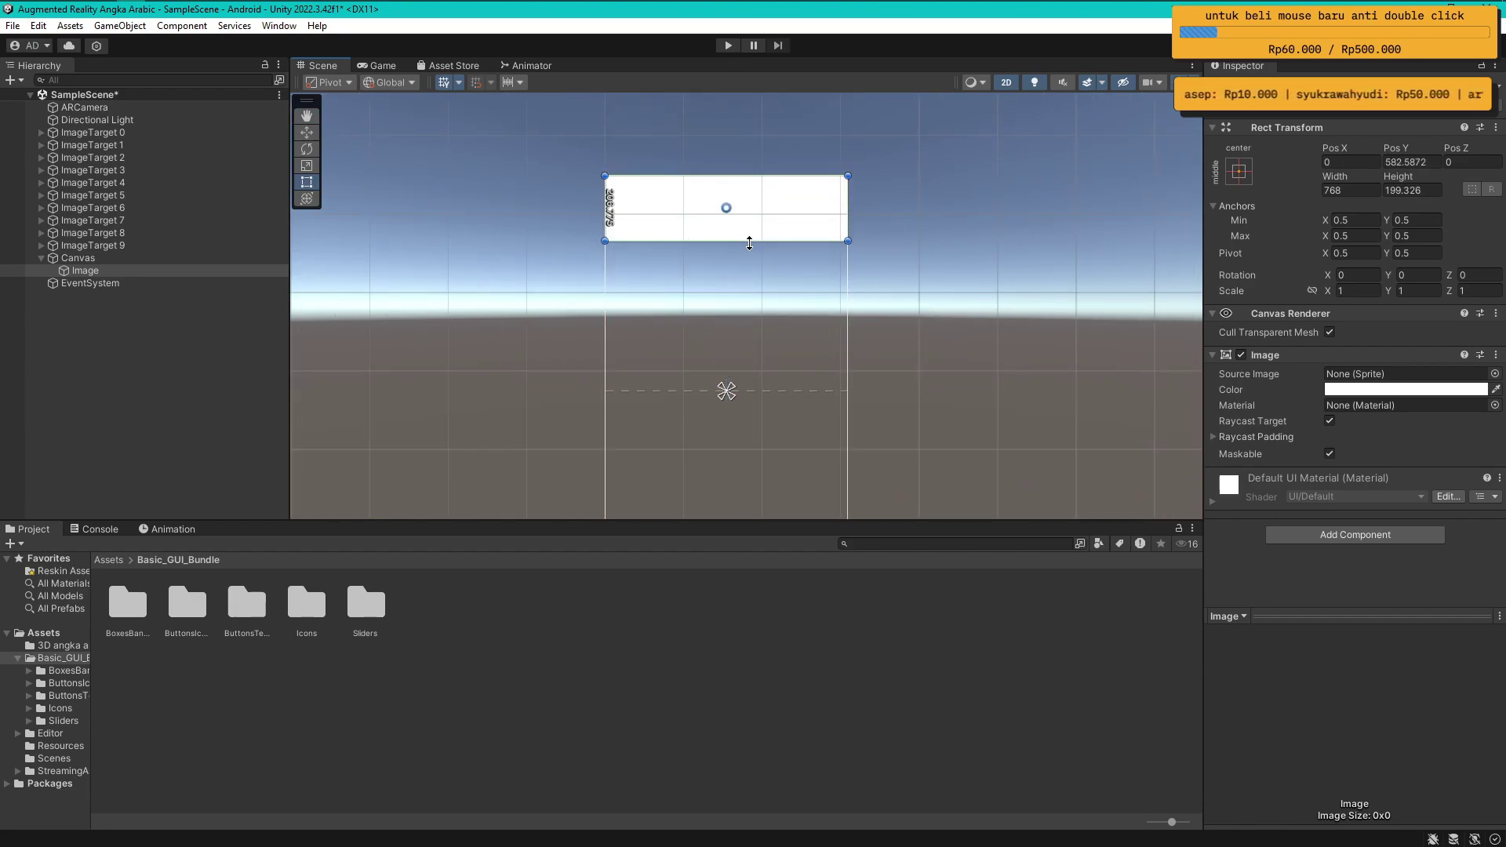
Compare the header Image's placement in the Game view at 18:9 Portrait and 16:9 Portrait
left_click(1239, 171)
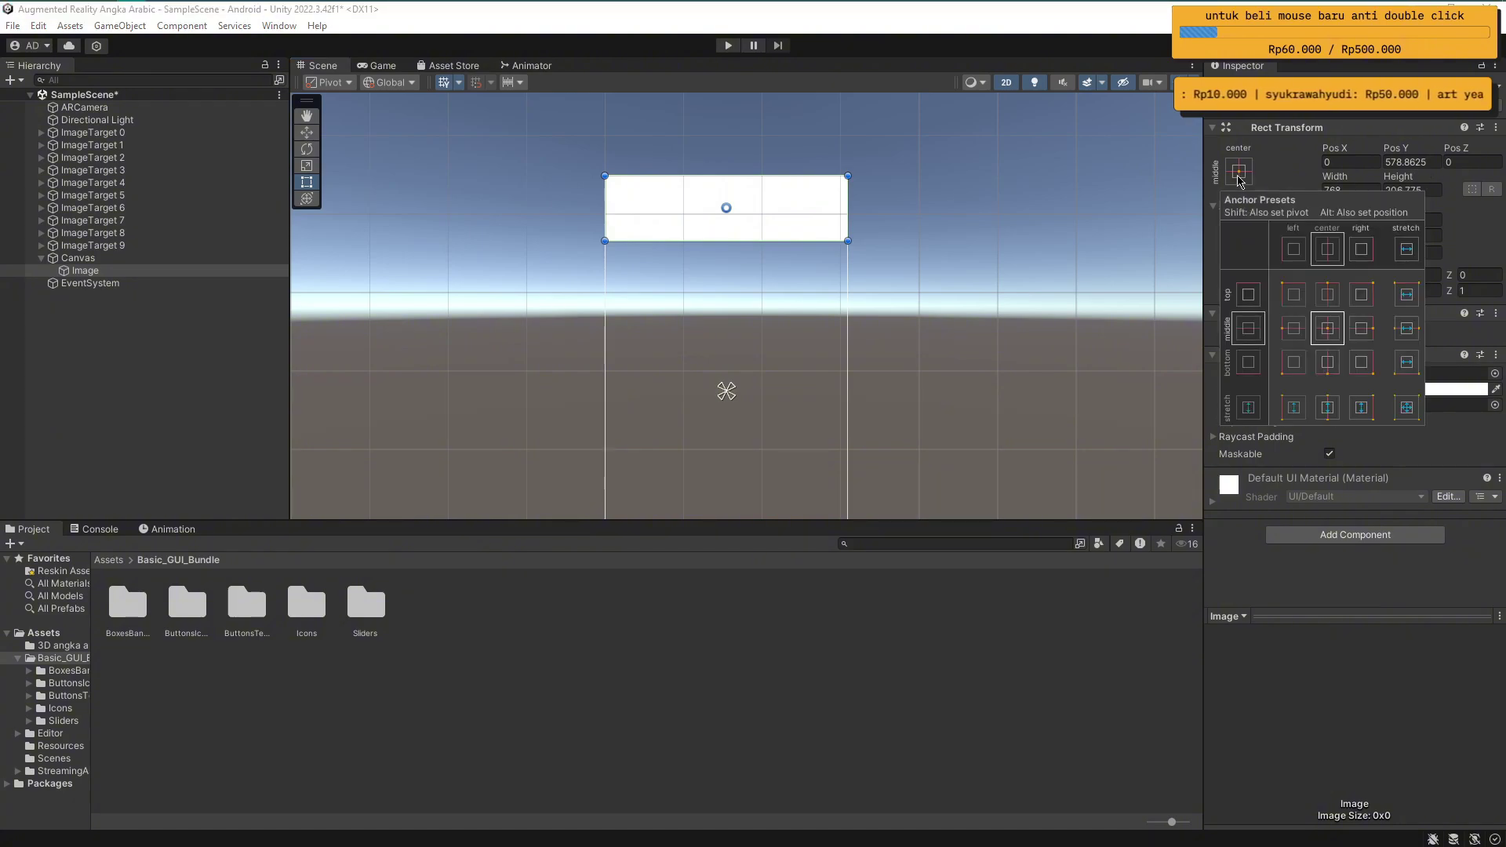
left_click(966, 213)
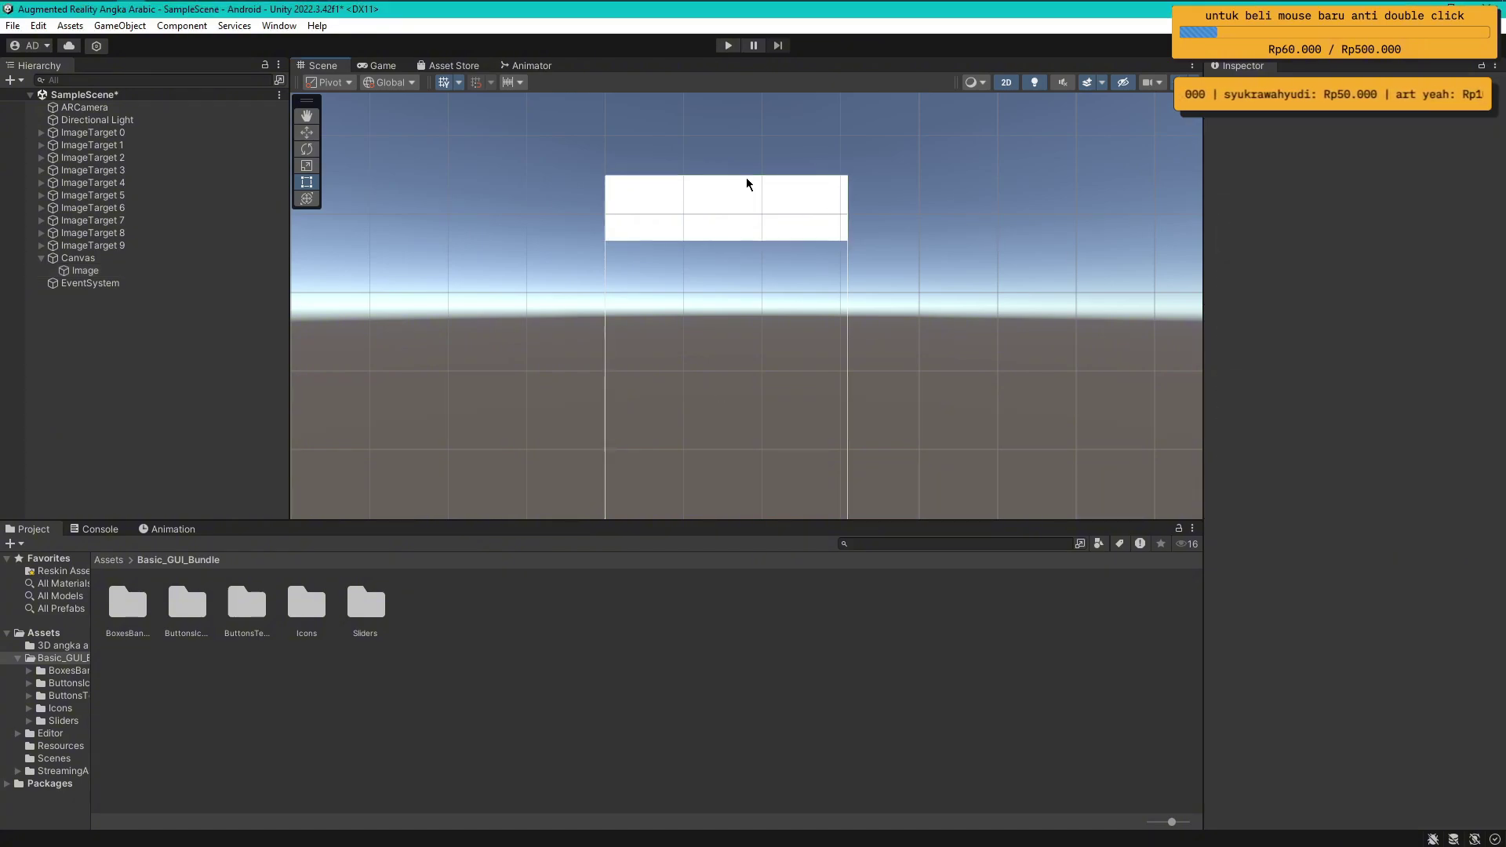
left_click(380, 68)
left_click(320, 67)
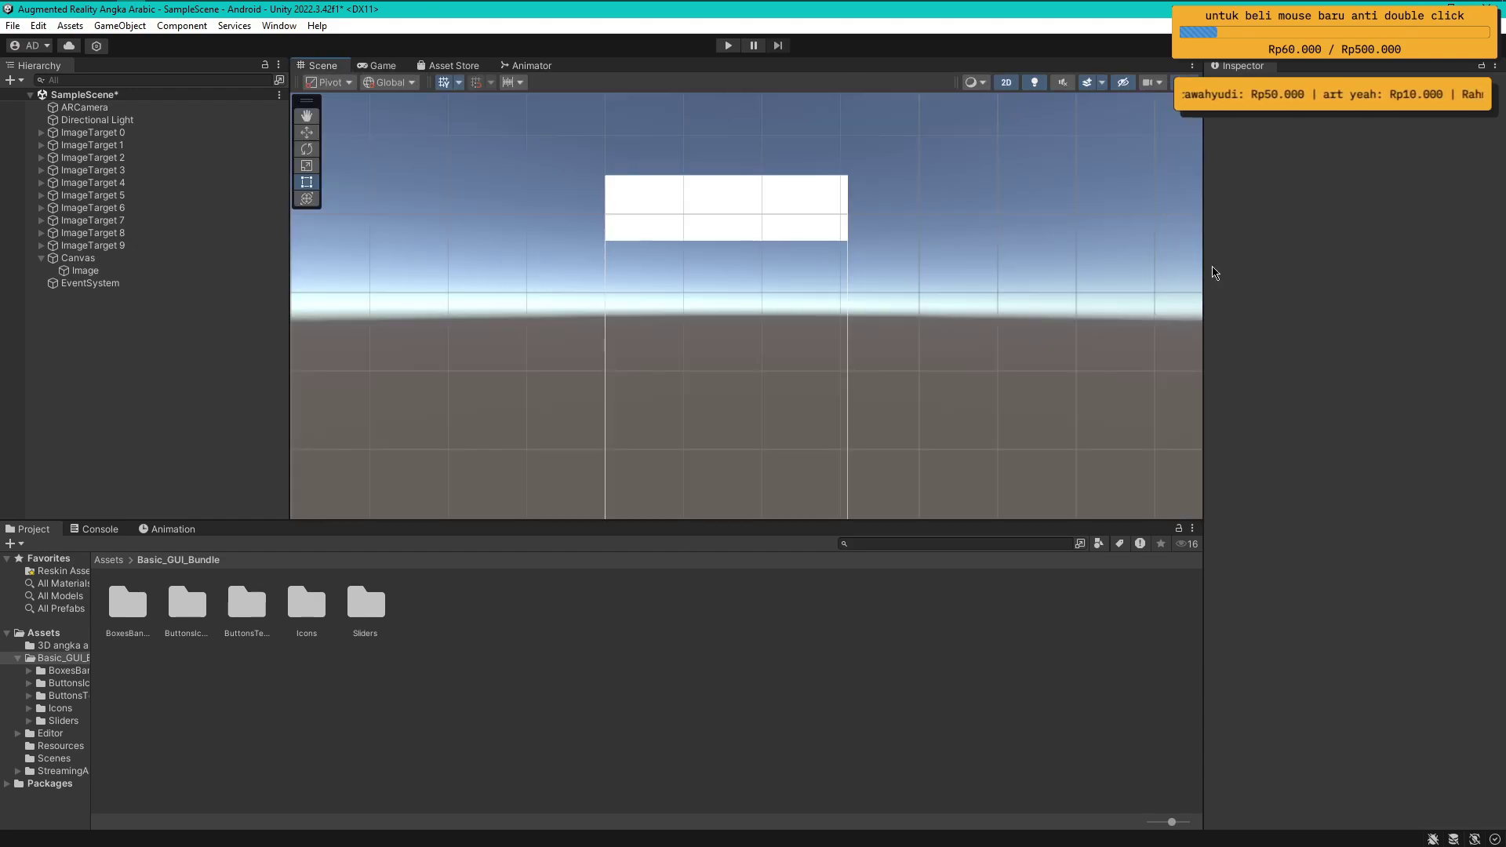
left_click(382, 66)
left_click(494, 81)
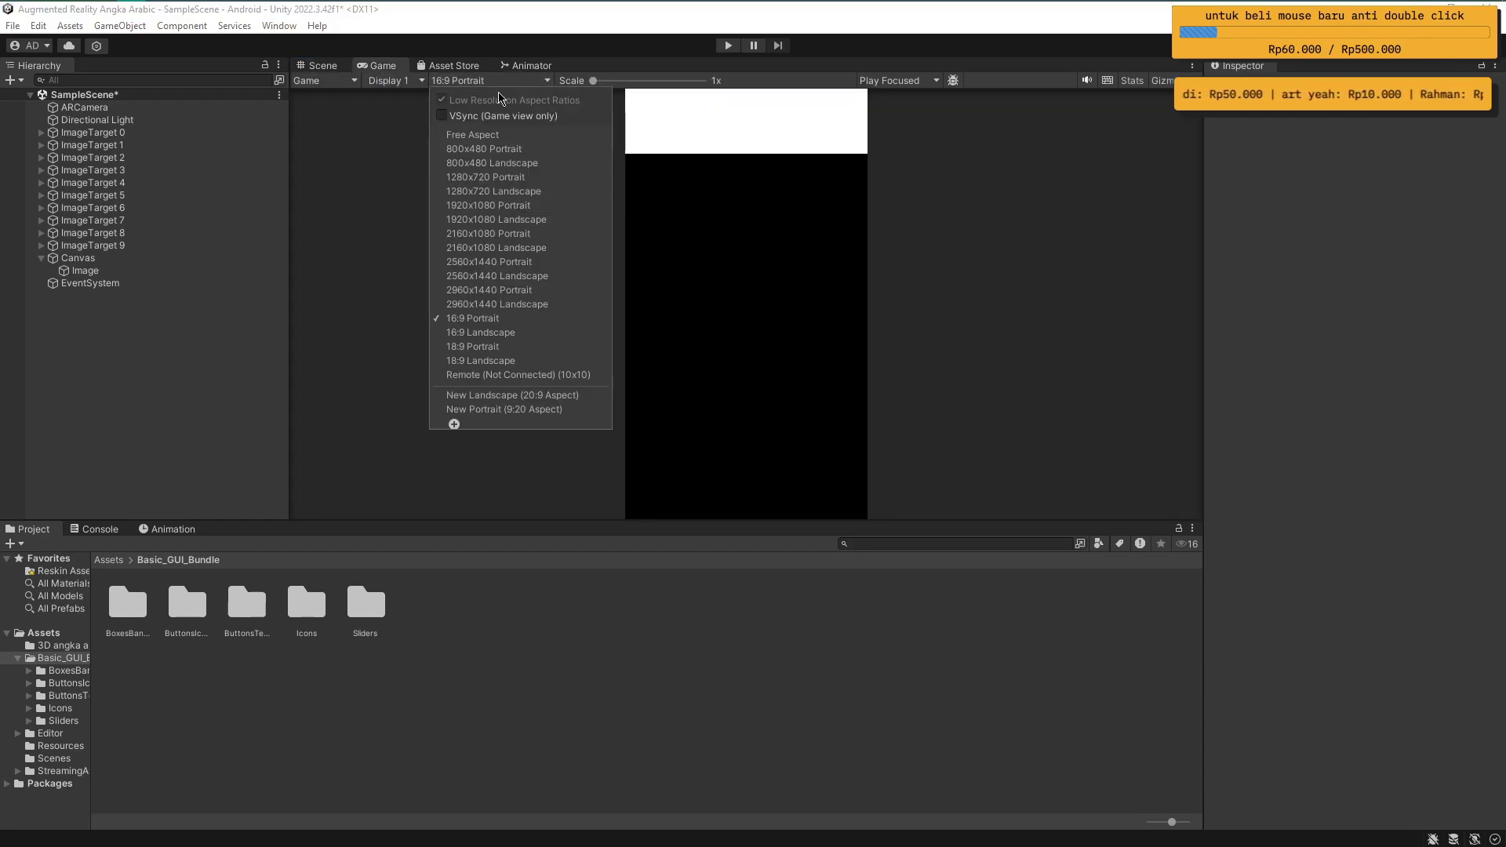
left_click(513, 348)
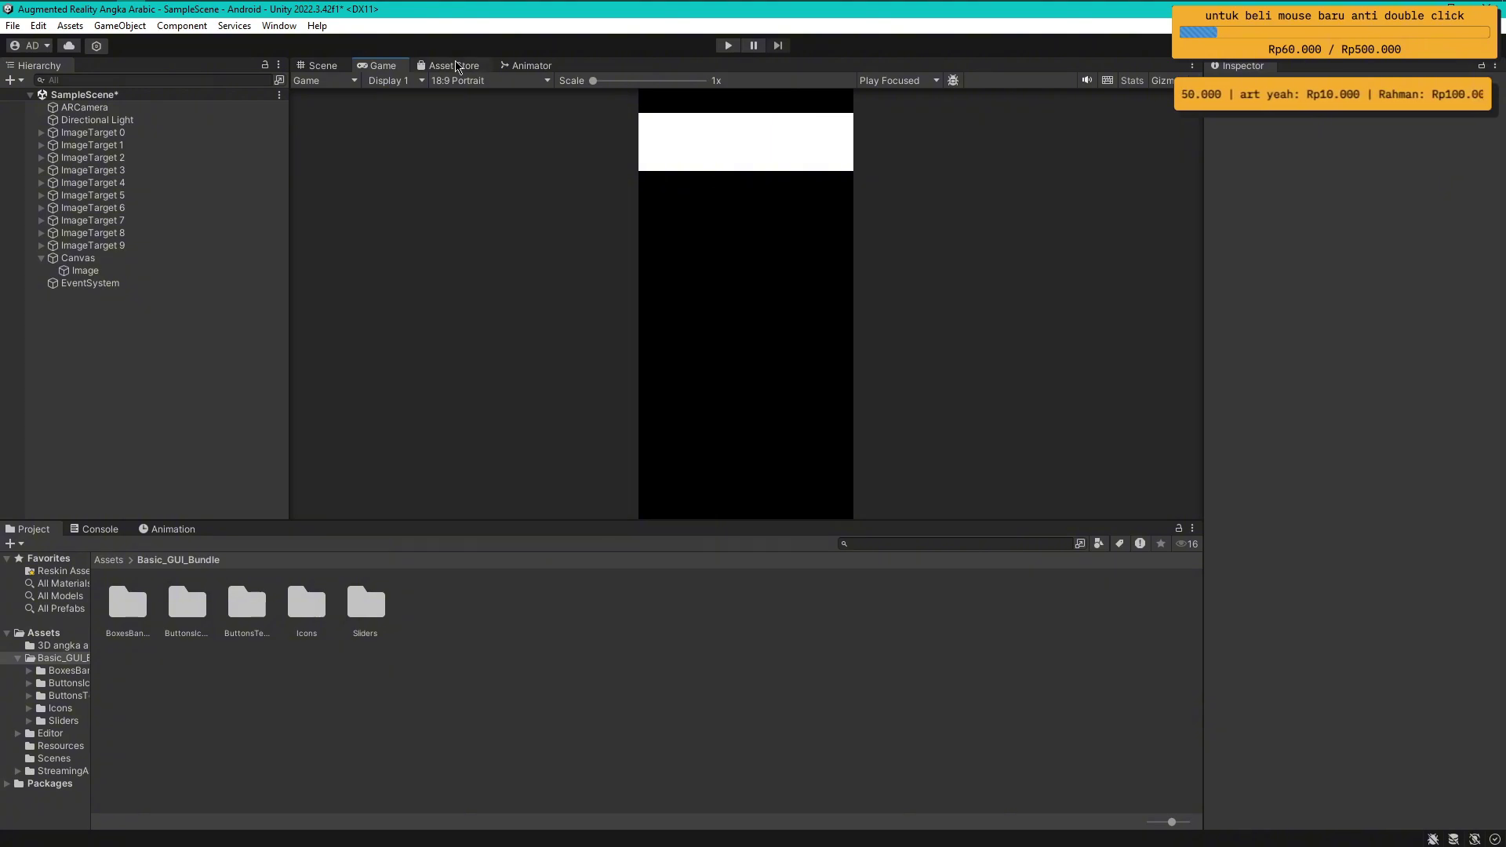
left_click(478, 81)
left_click(507, 319)
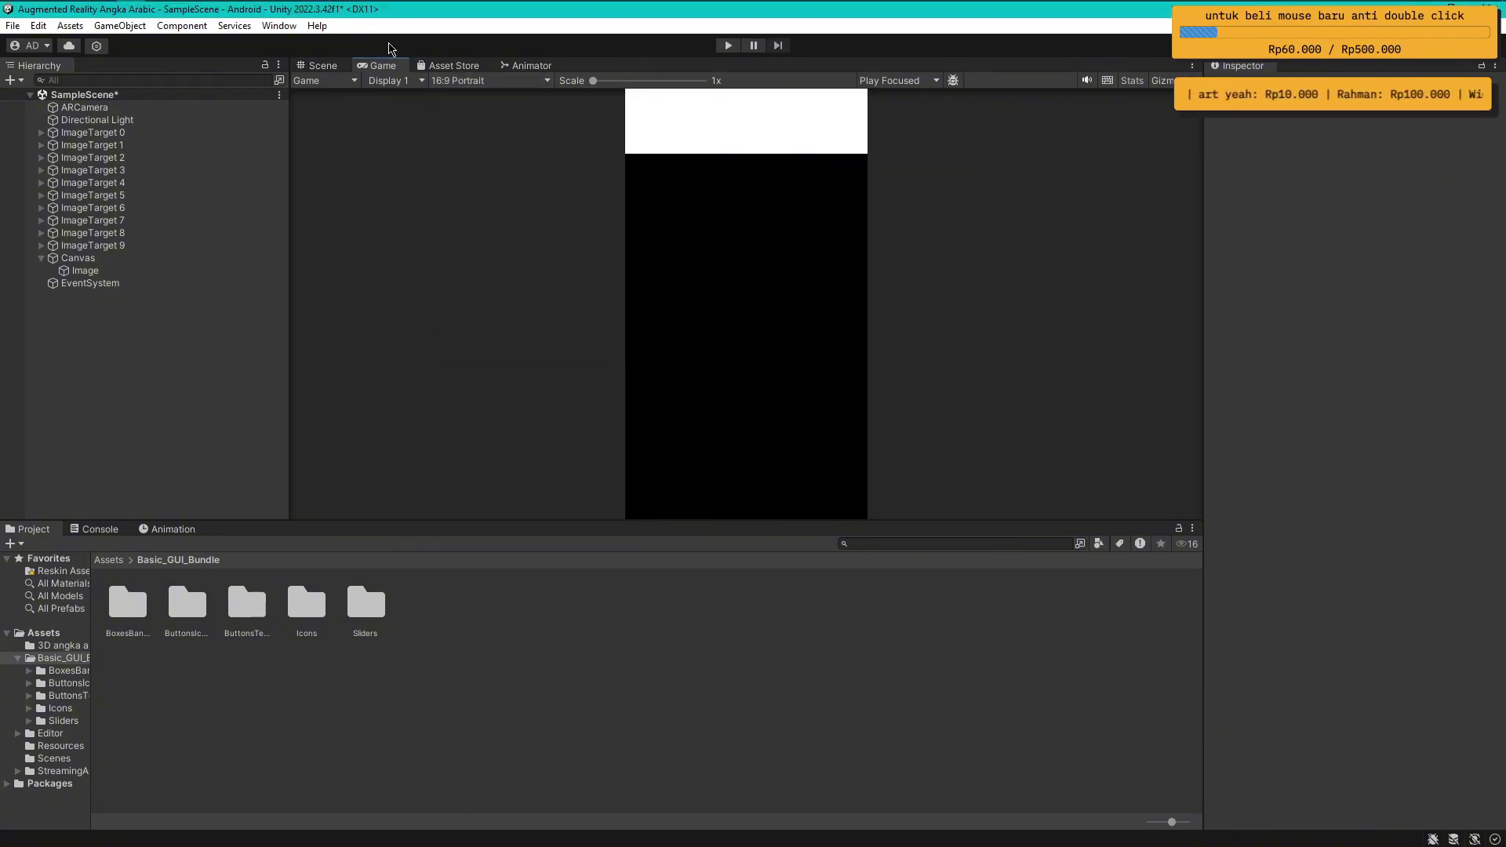
Anchor the header Image to the top center of the Canvas
left_click(325, 67)
left_click(85, 270)
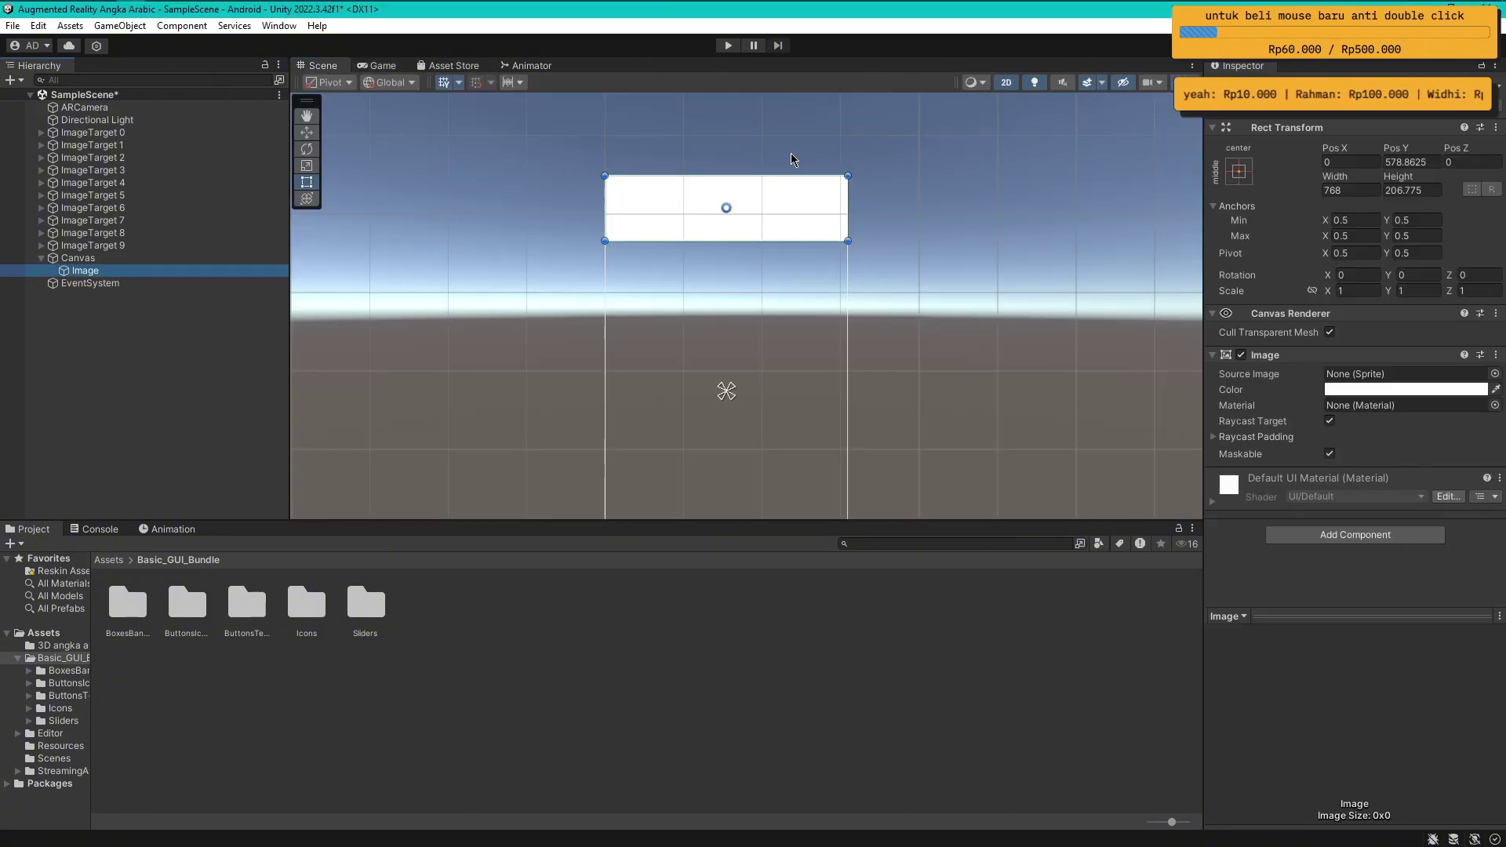
left_click(1239, 172)
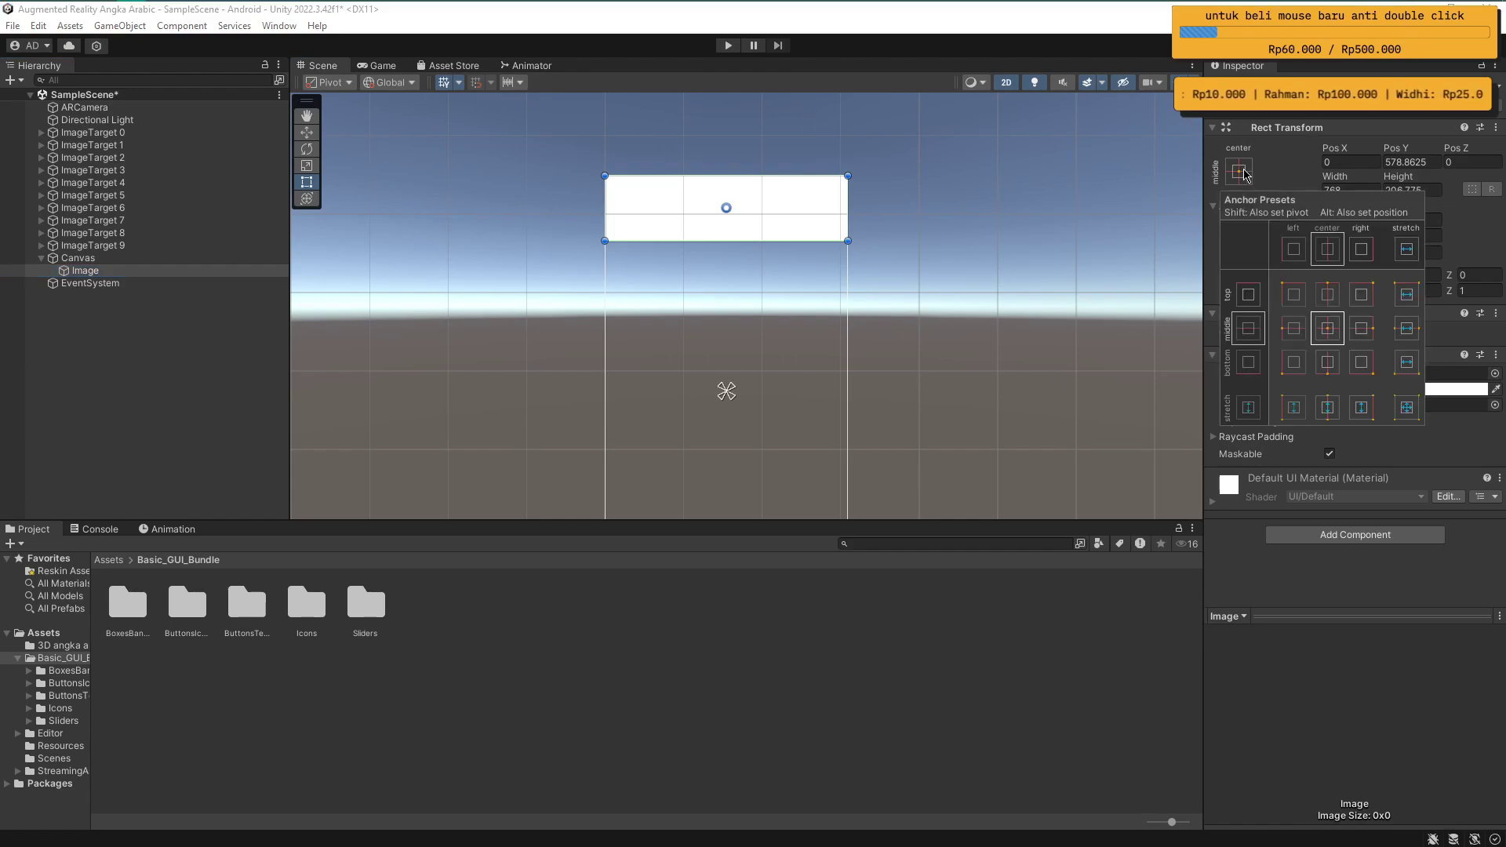
left_click(1331, 300)
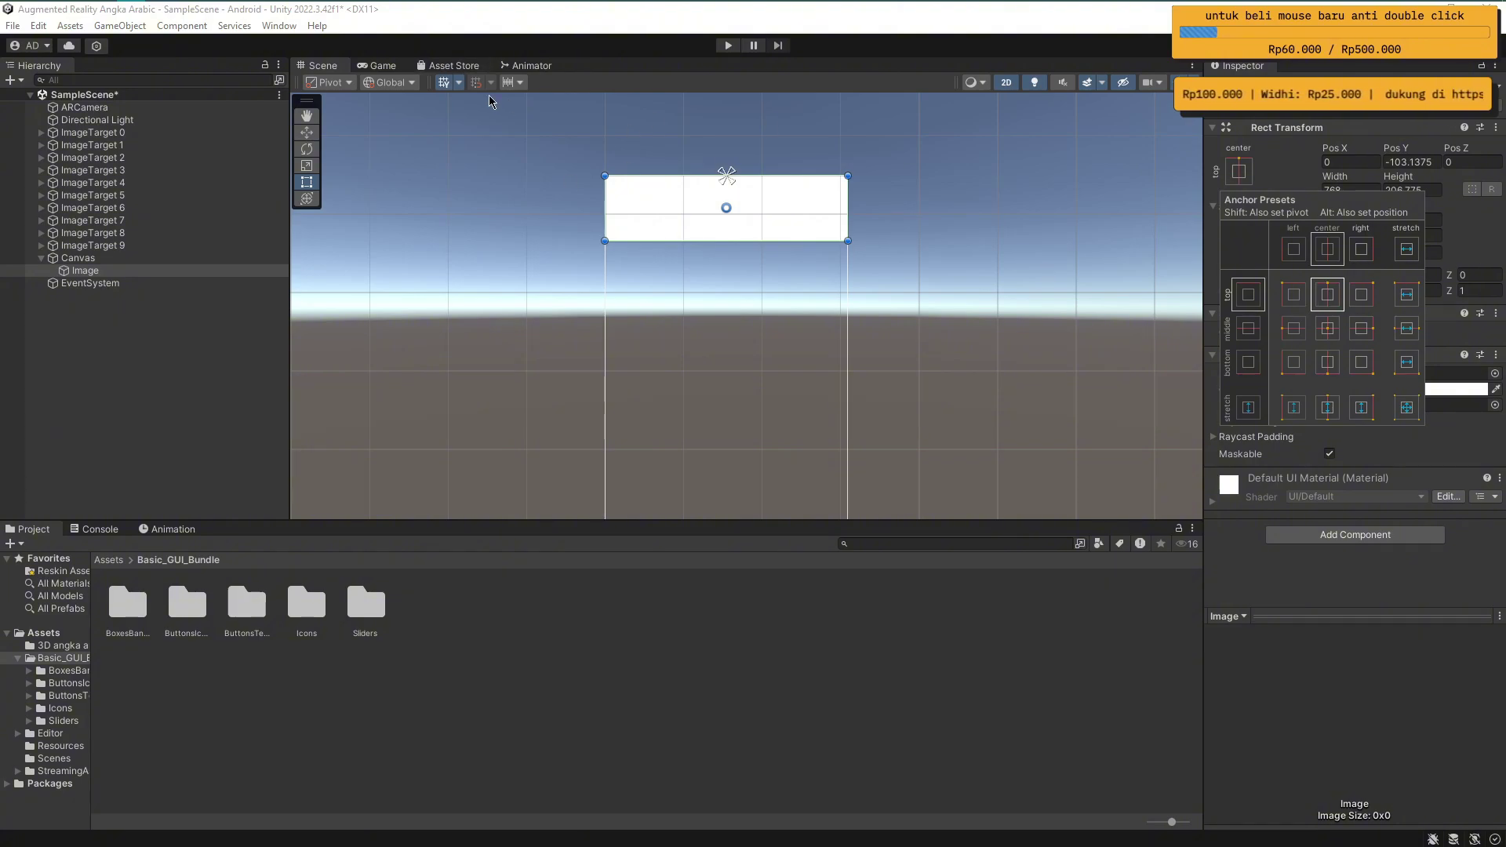
Recheck the top-anchored header Image in the Game view at 18:9 Portrait and return to 16:9 Portrait
left_click(383, 66)
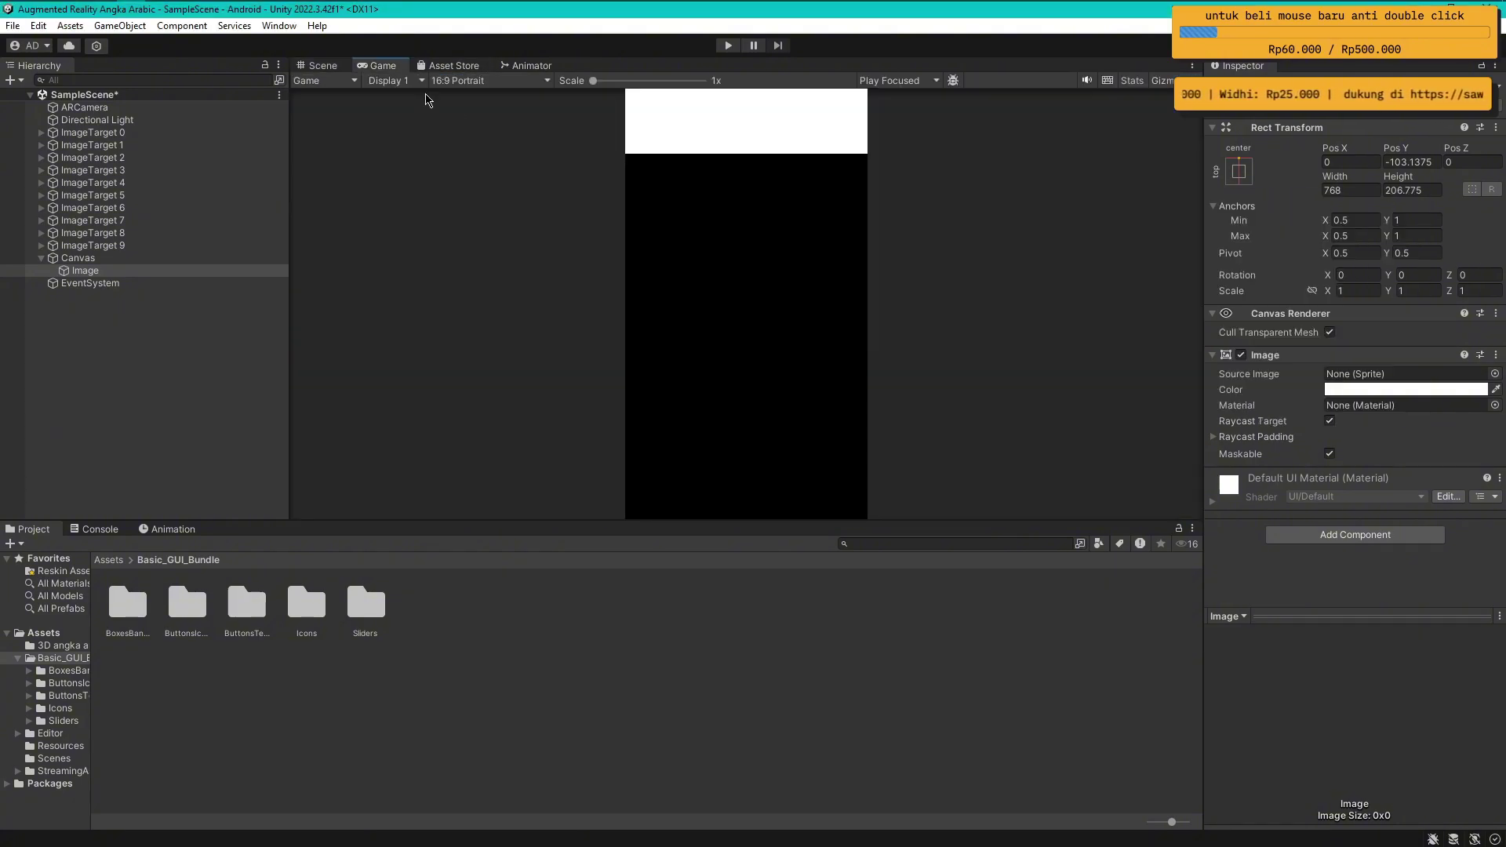
left_click(483, 81)
left_click(531, 359)
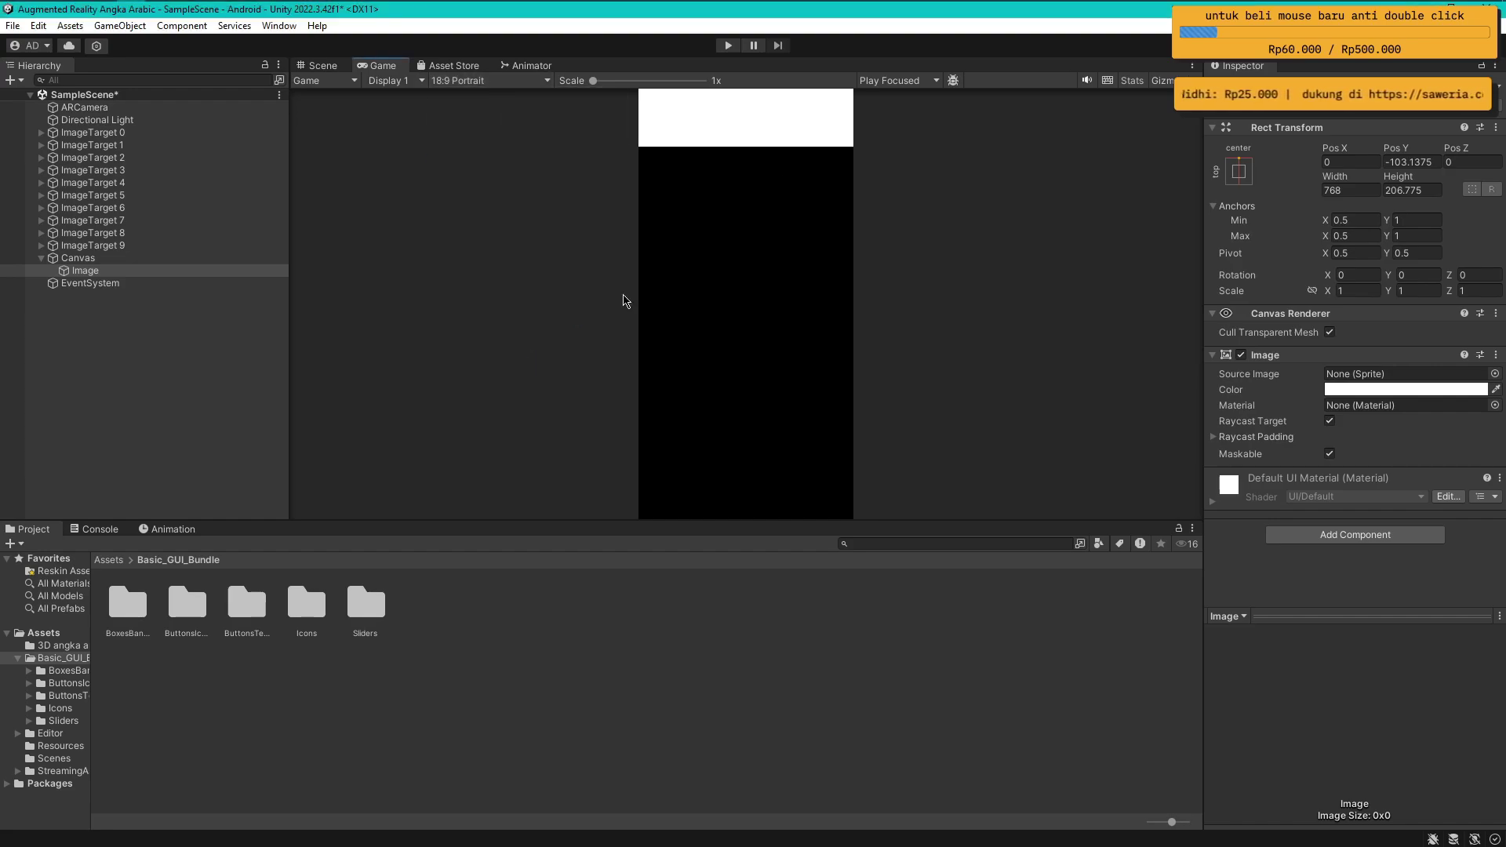
left_click(494, 81)
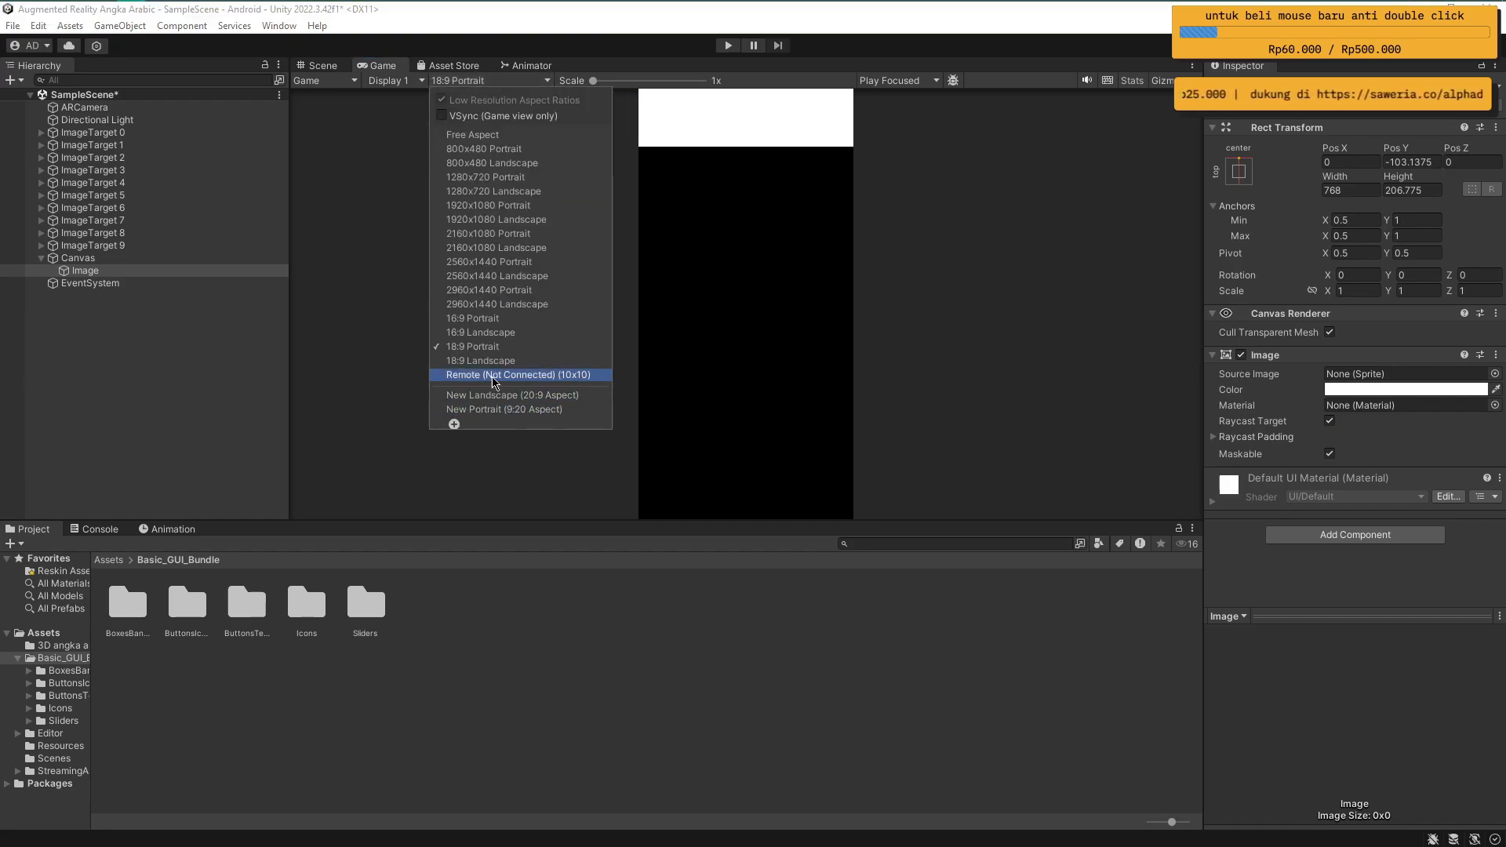
left_click(466, 318)
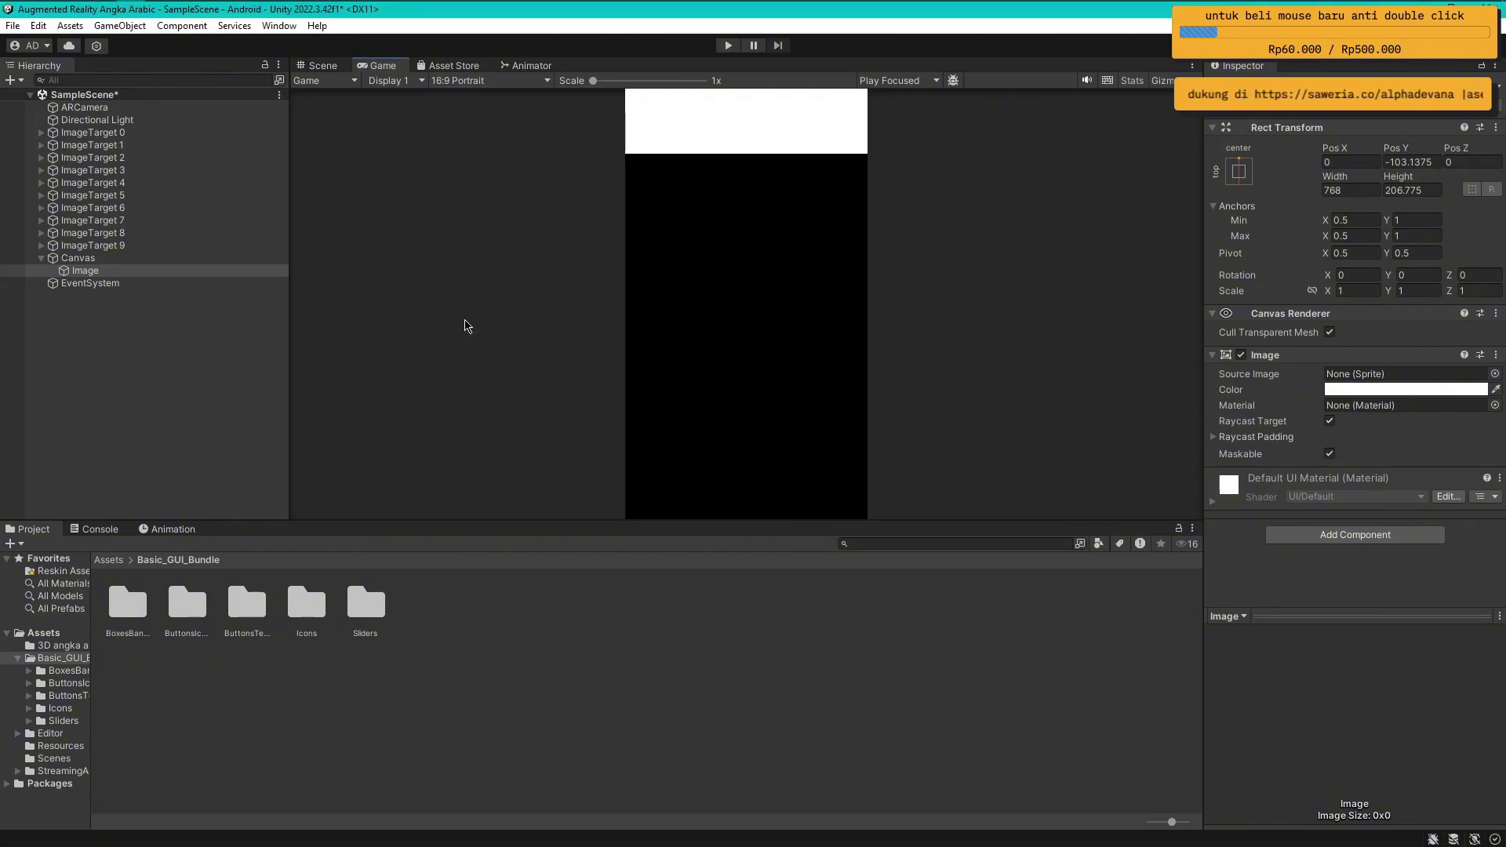
Open the BoxesBanners folder of Basic_GUI_Bundle and check the header Image in the Game view before returning to the Scene view
left_click(319, 66)
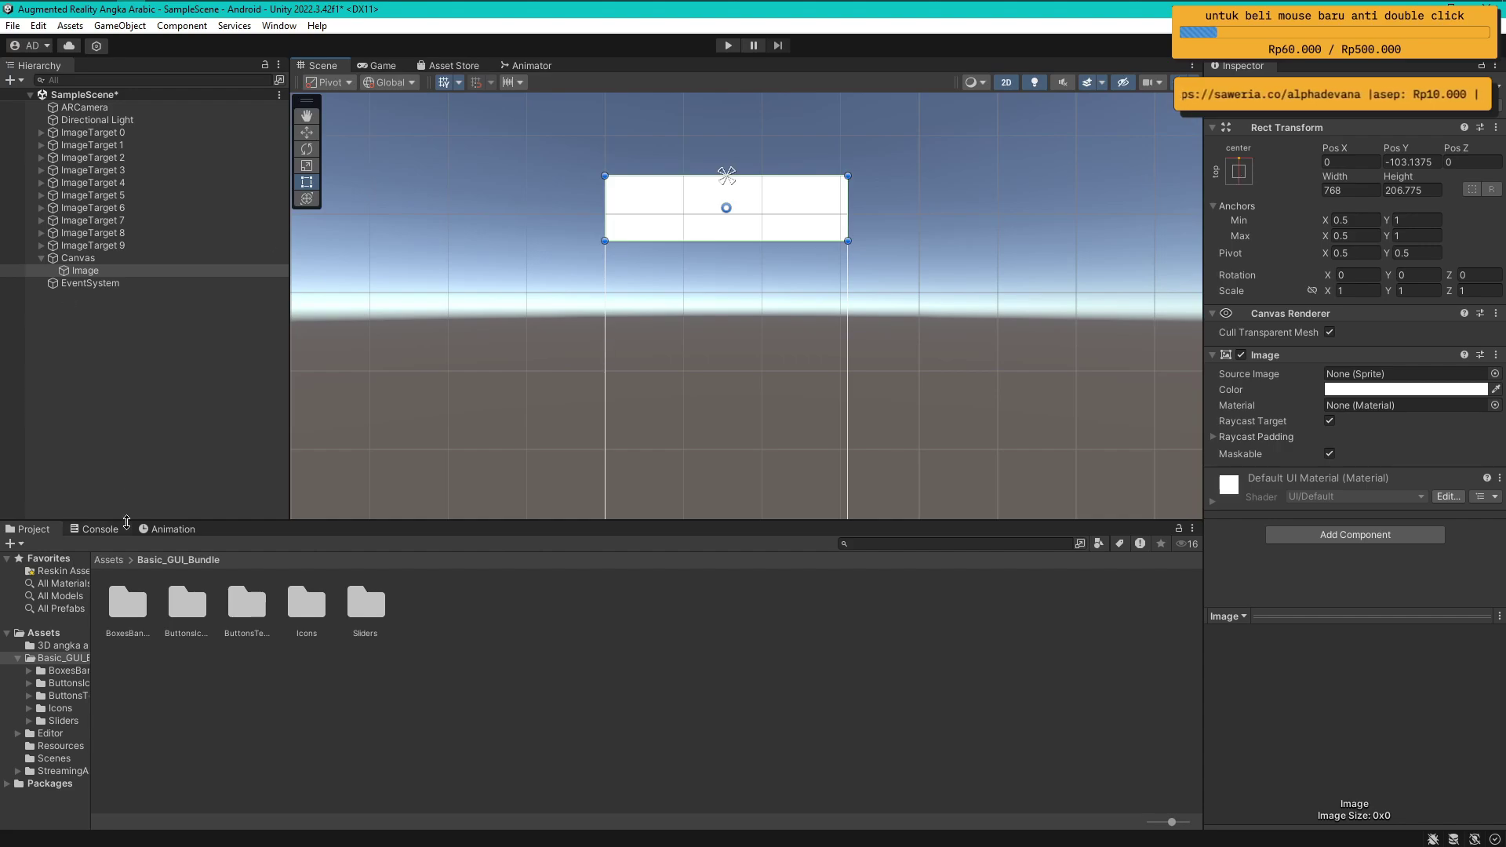
left_click(67, 672)
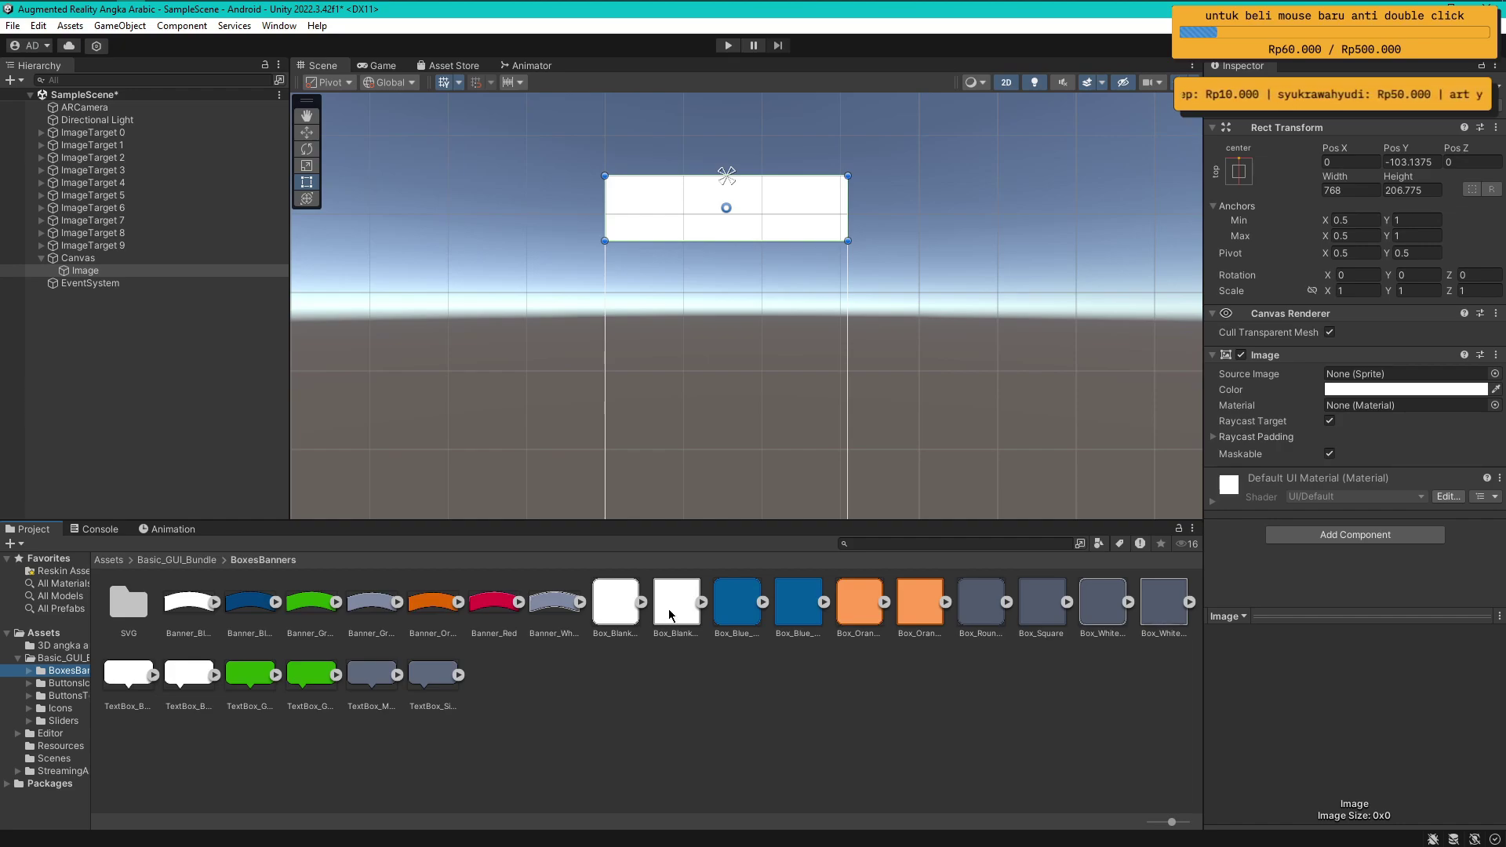
left_click(384, 67)
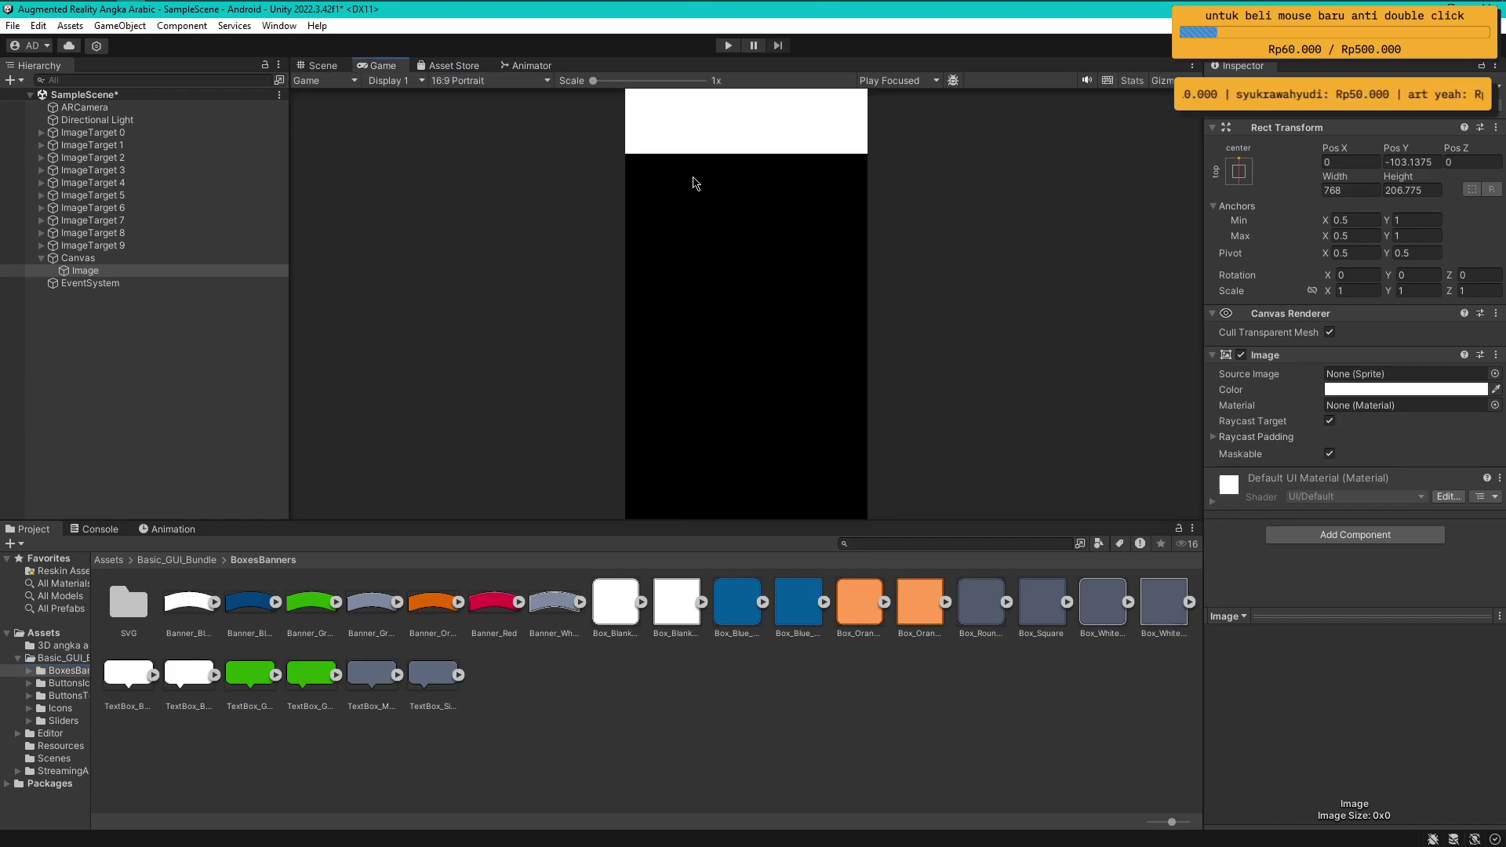
left_click(339, 65)
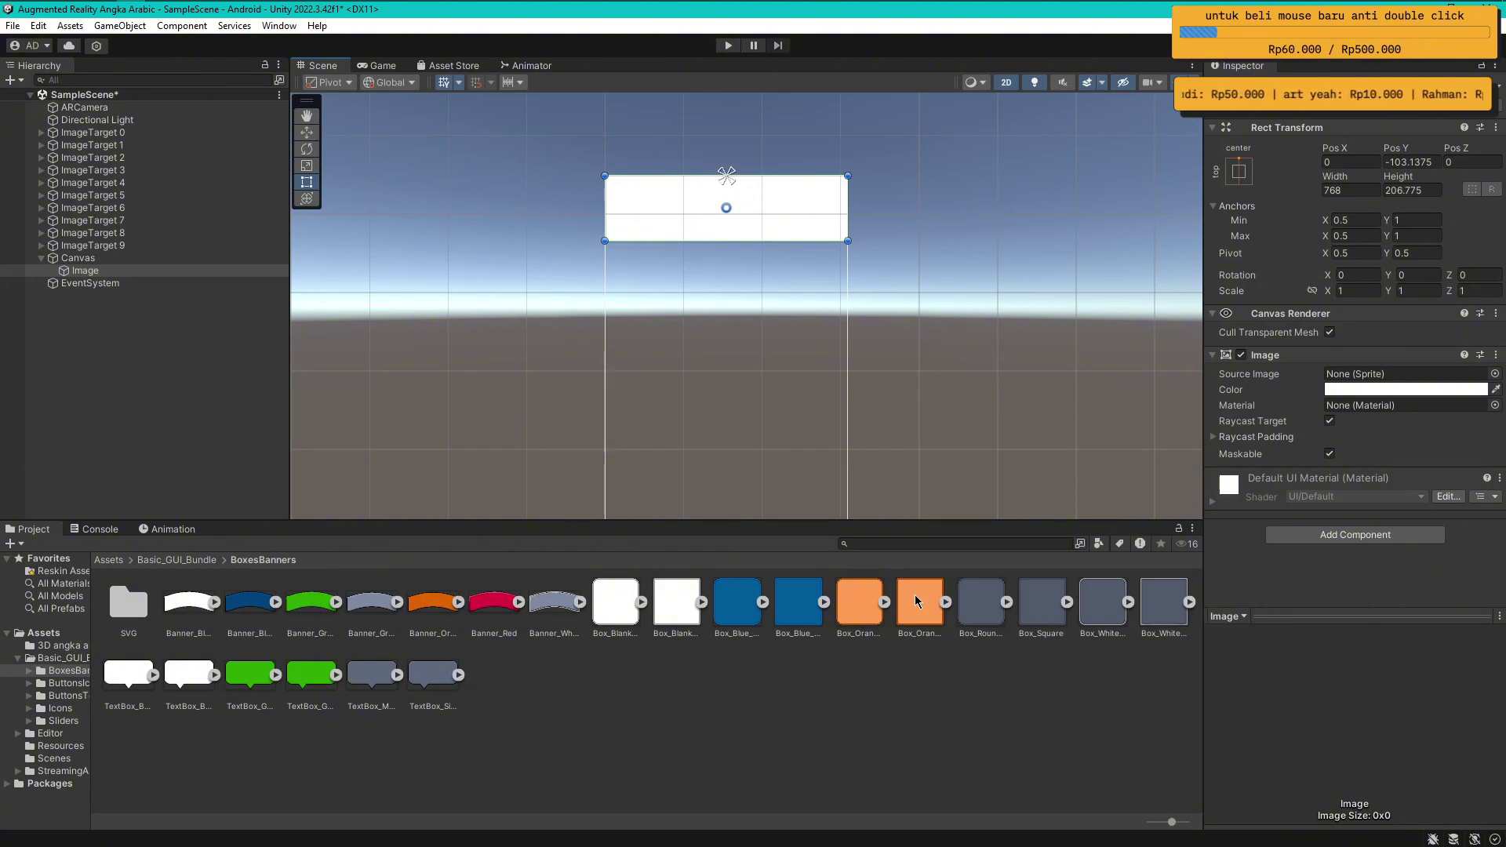
Assign the Box_Orange_Square sprite to the header Image, compare with the Canva mock-up, and rename the Image to bg
left_click_drag(930, 599, 1408, 374)
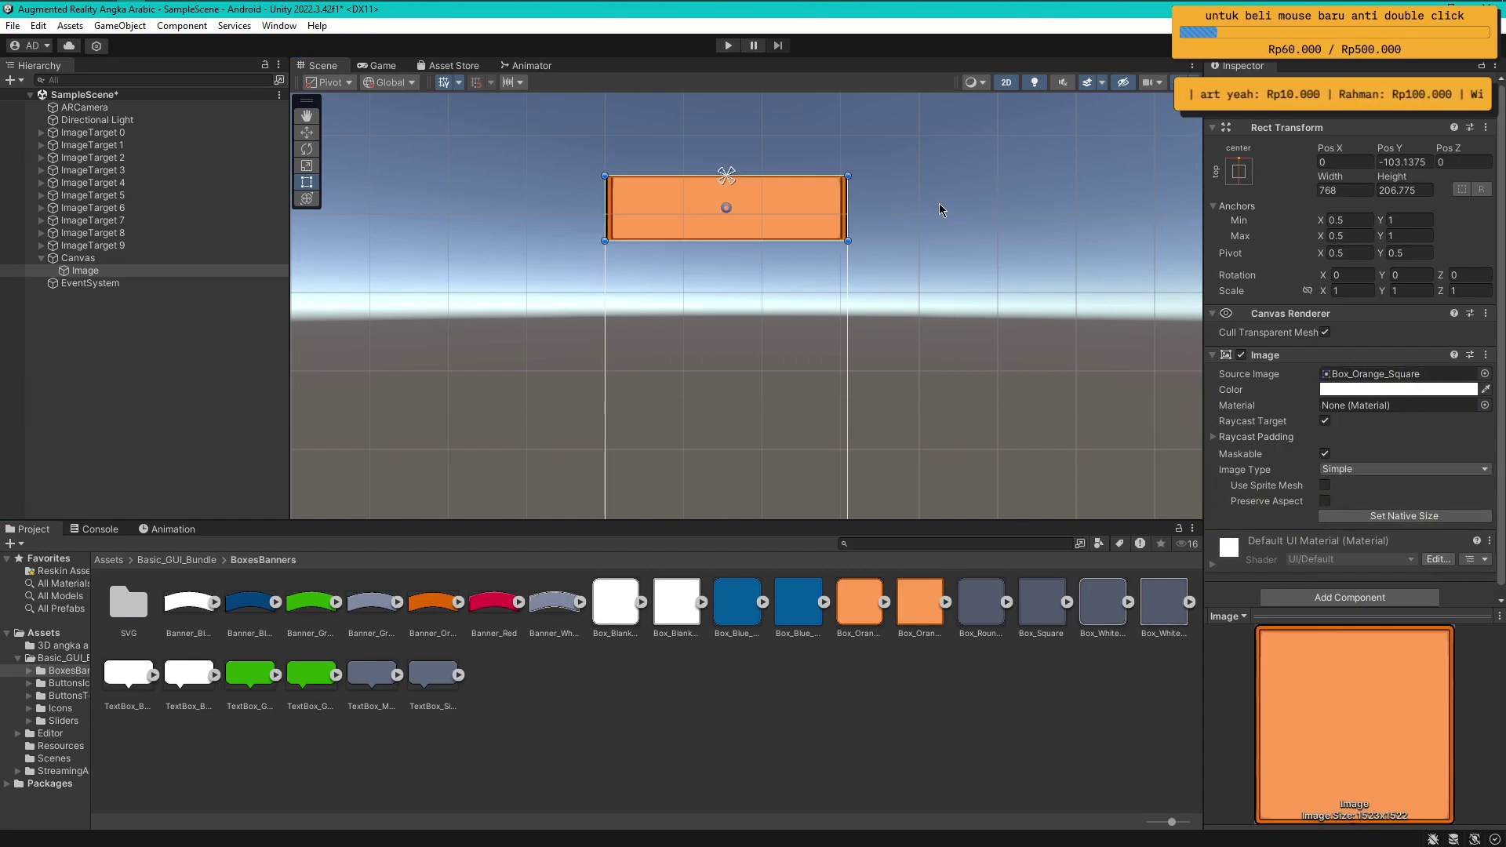
left_click(142, 7)
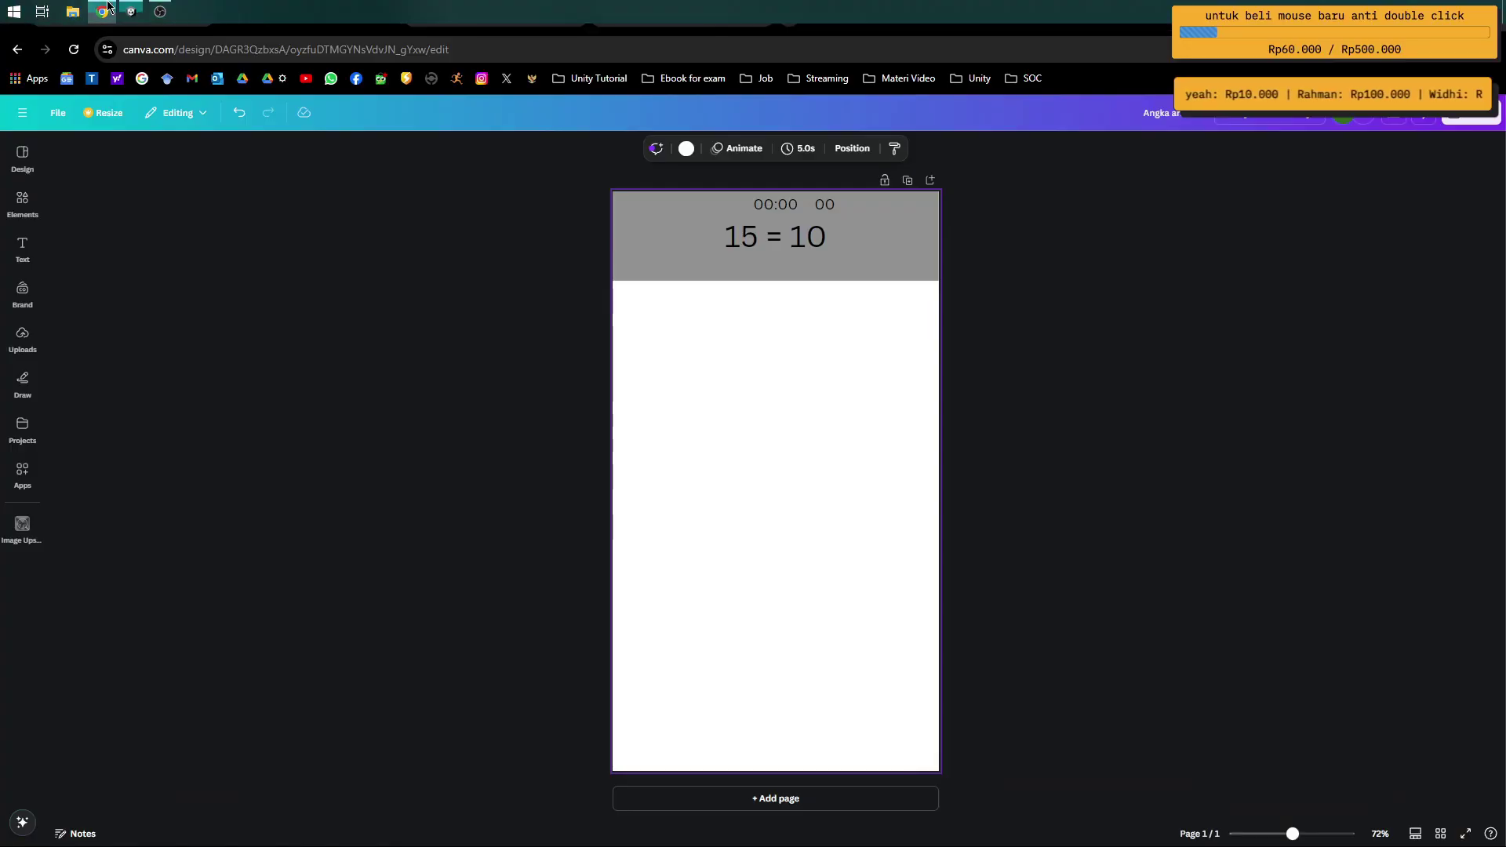
left_click(130, 8)
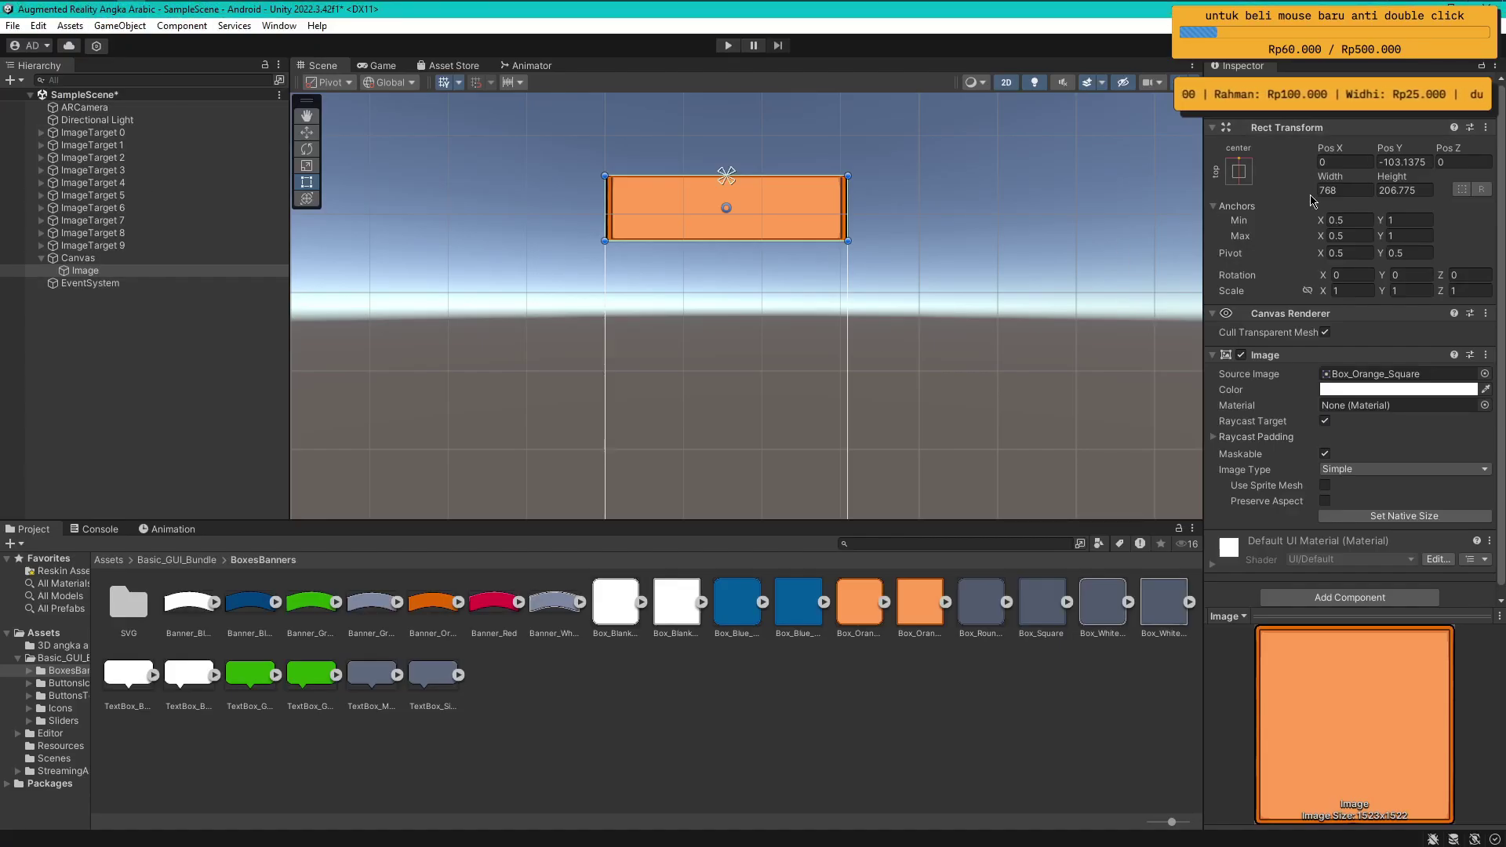
left_click(90, 272)
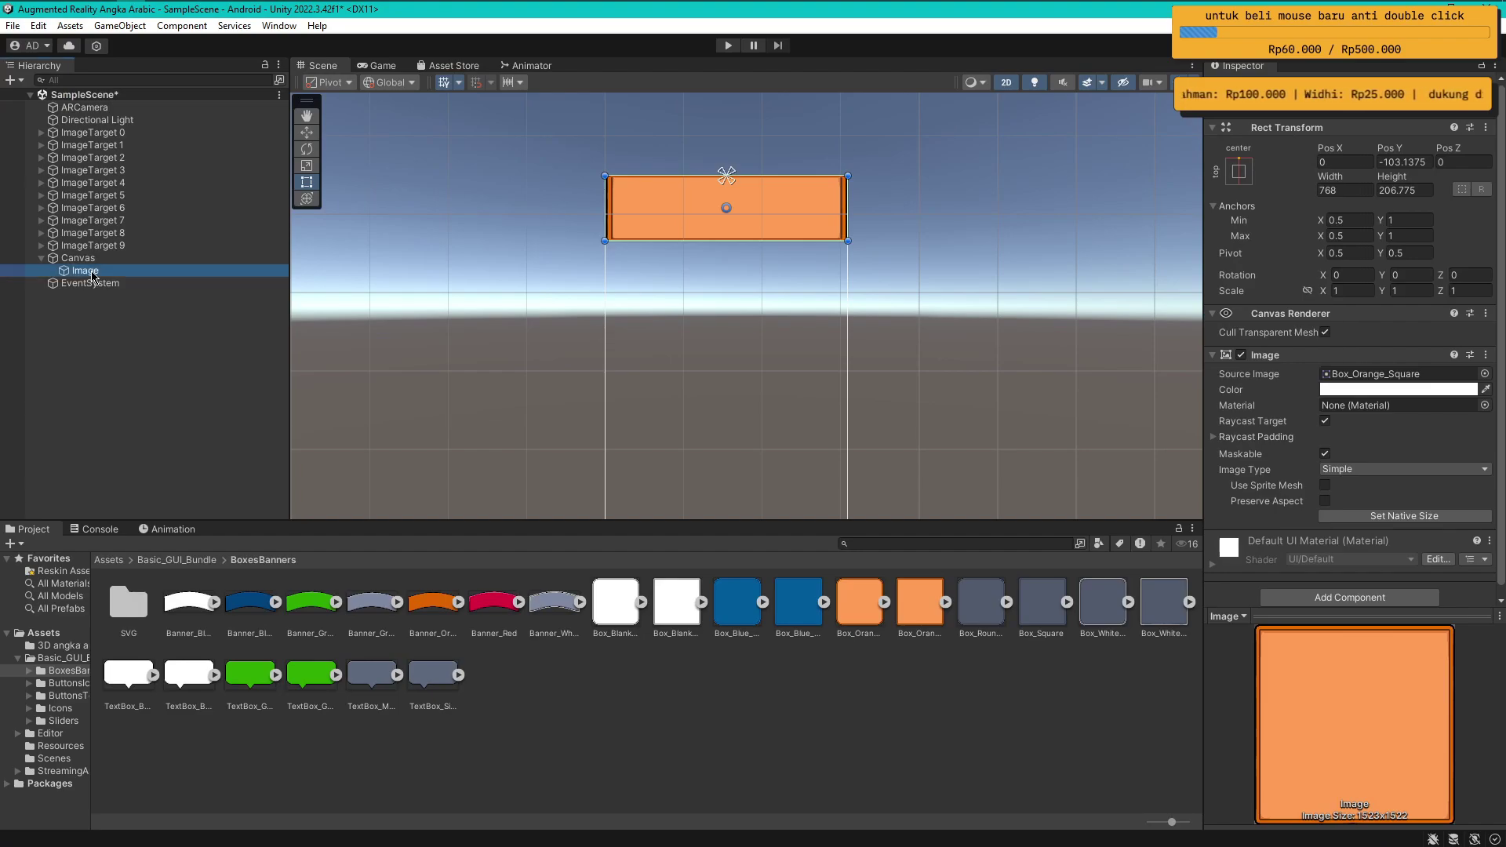
left_click(91, 271)
type("bg")
key("Return")
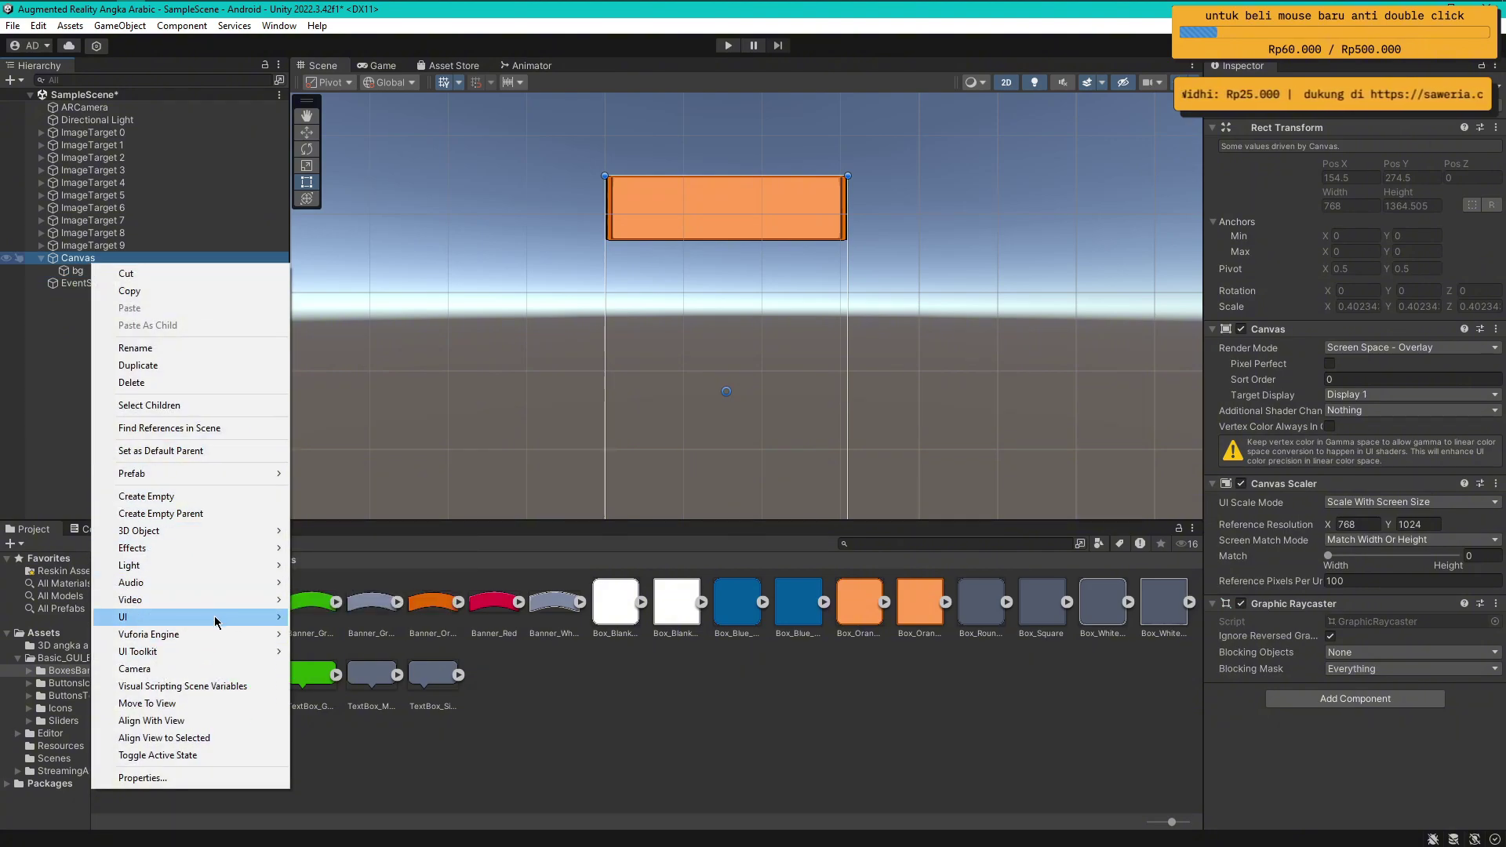
Add a TextMeshPro text object to the Canvas and import the TMP Essentials
mouse_move(217, 619)
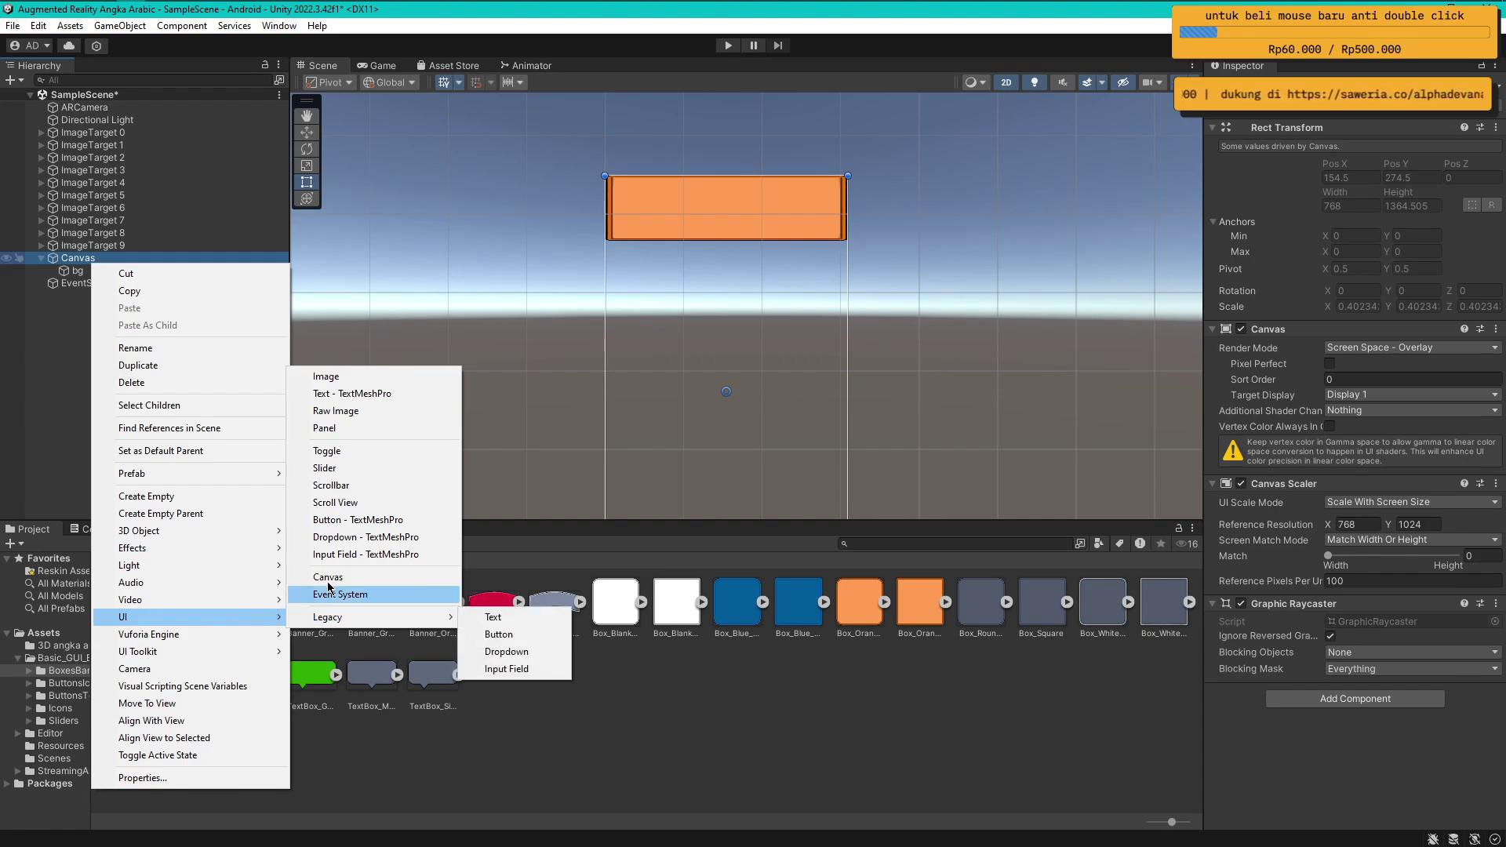
left_click(366, 393)
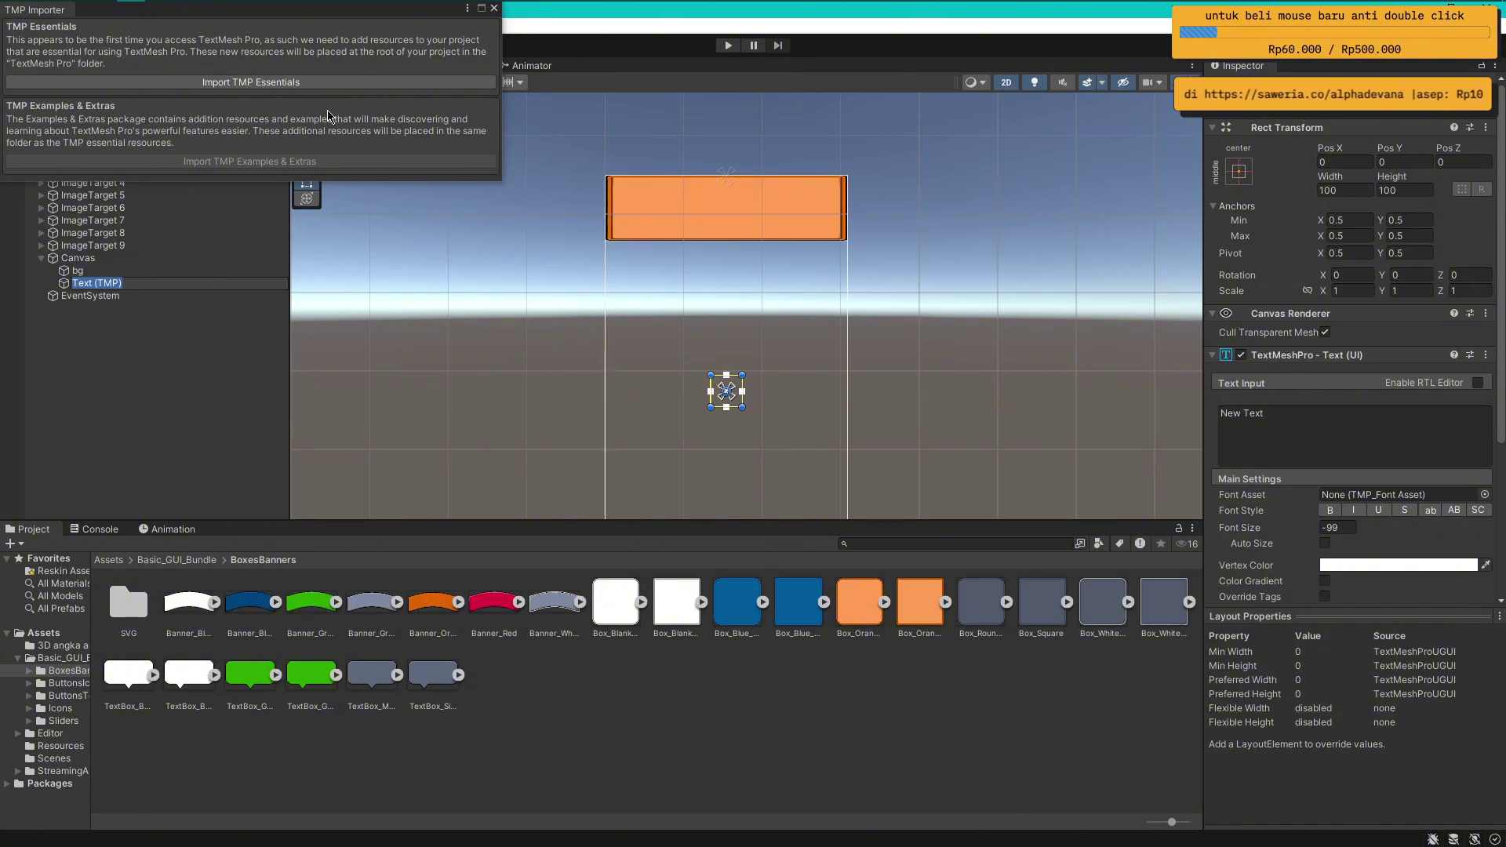
left_click(261, 86)
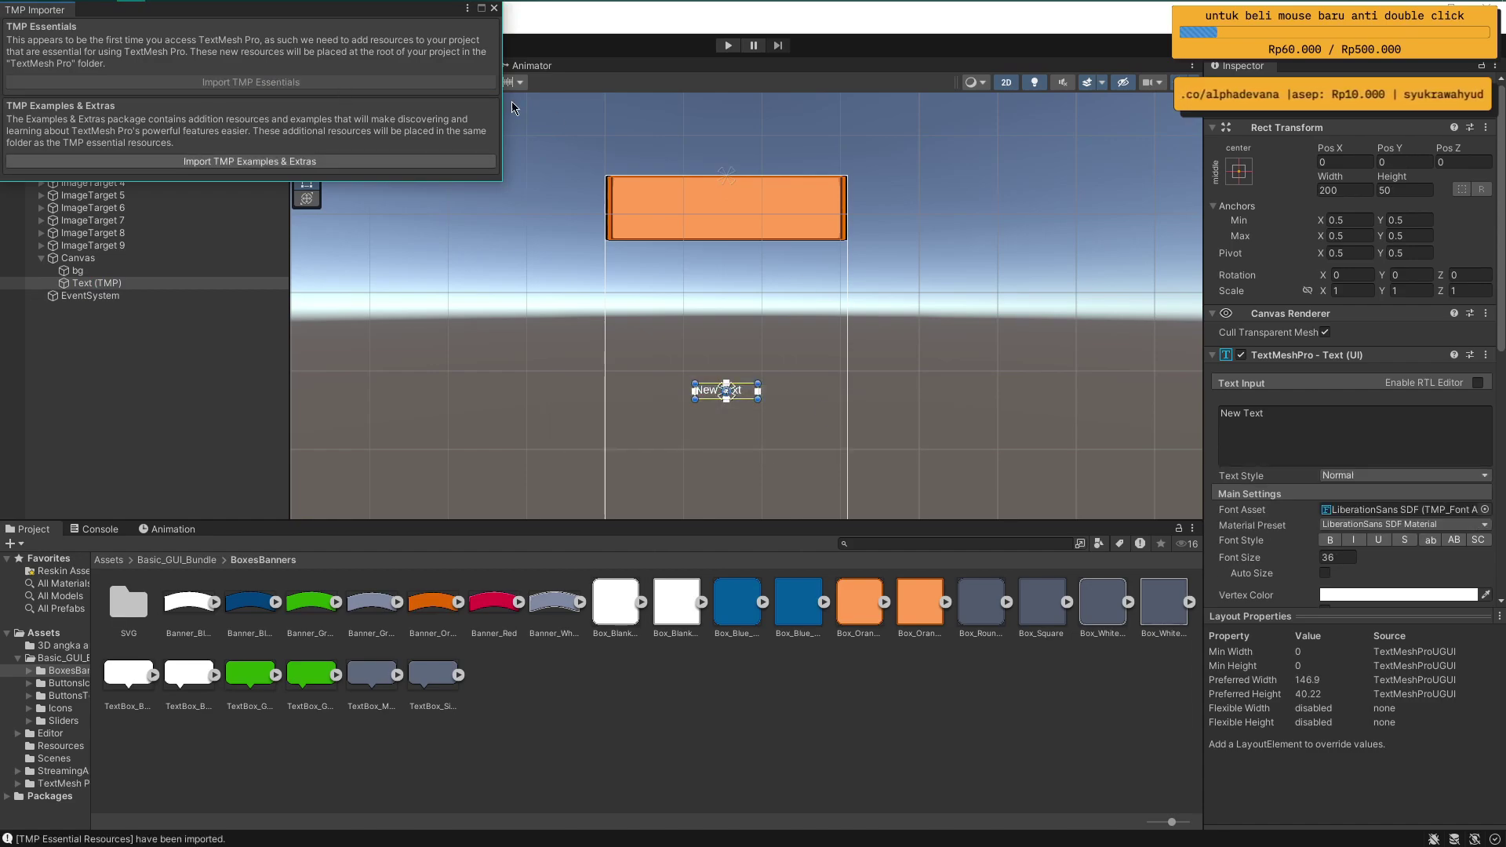
left_click(494, 8)
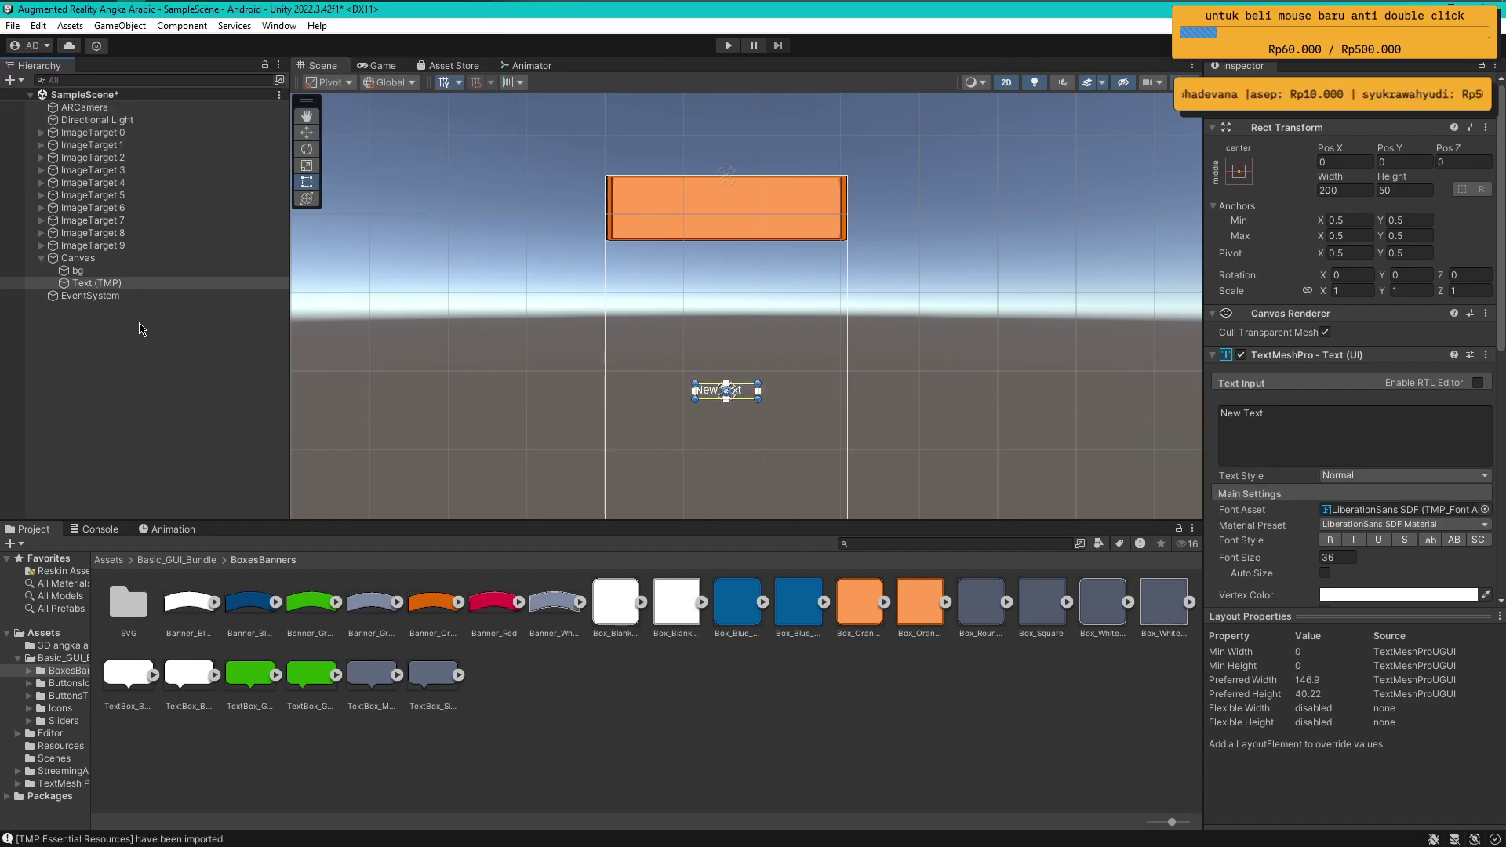
Make the new text a child of bg and set its Pos Y to 0
left_click(94, 283)
scroll(652, 423, "up", 4)
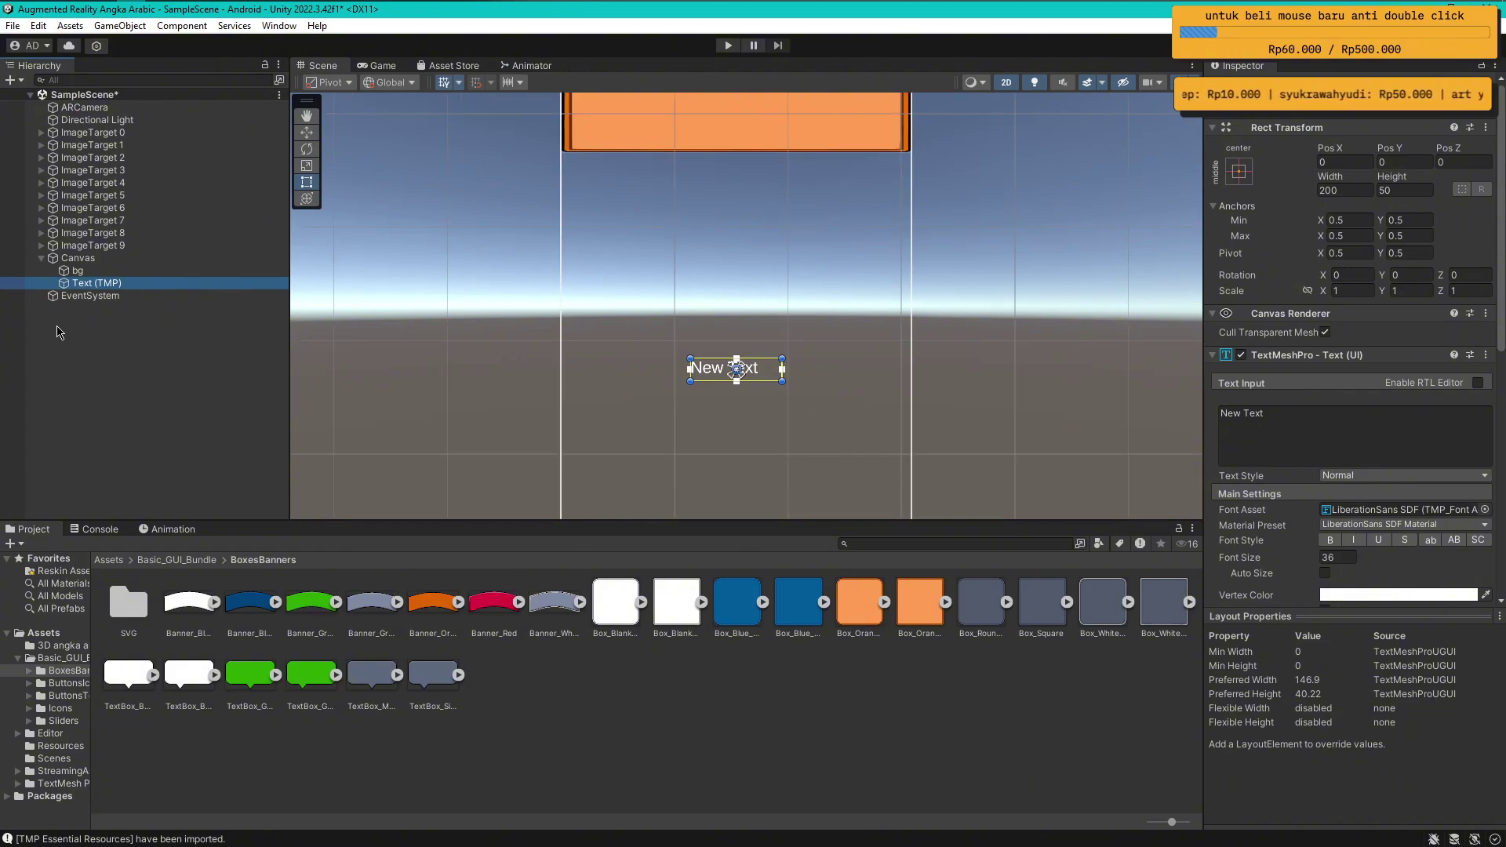
left_click_drag(91, 285, 94, 272)
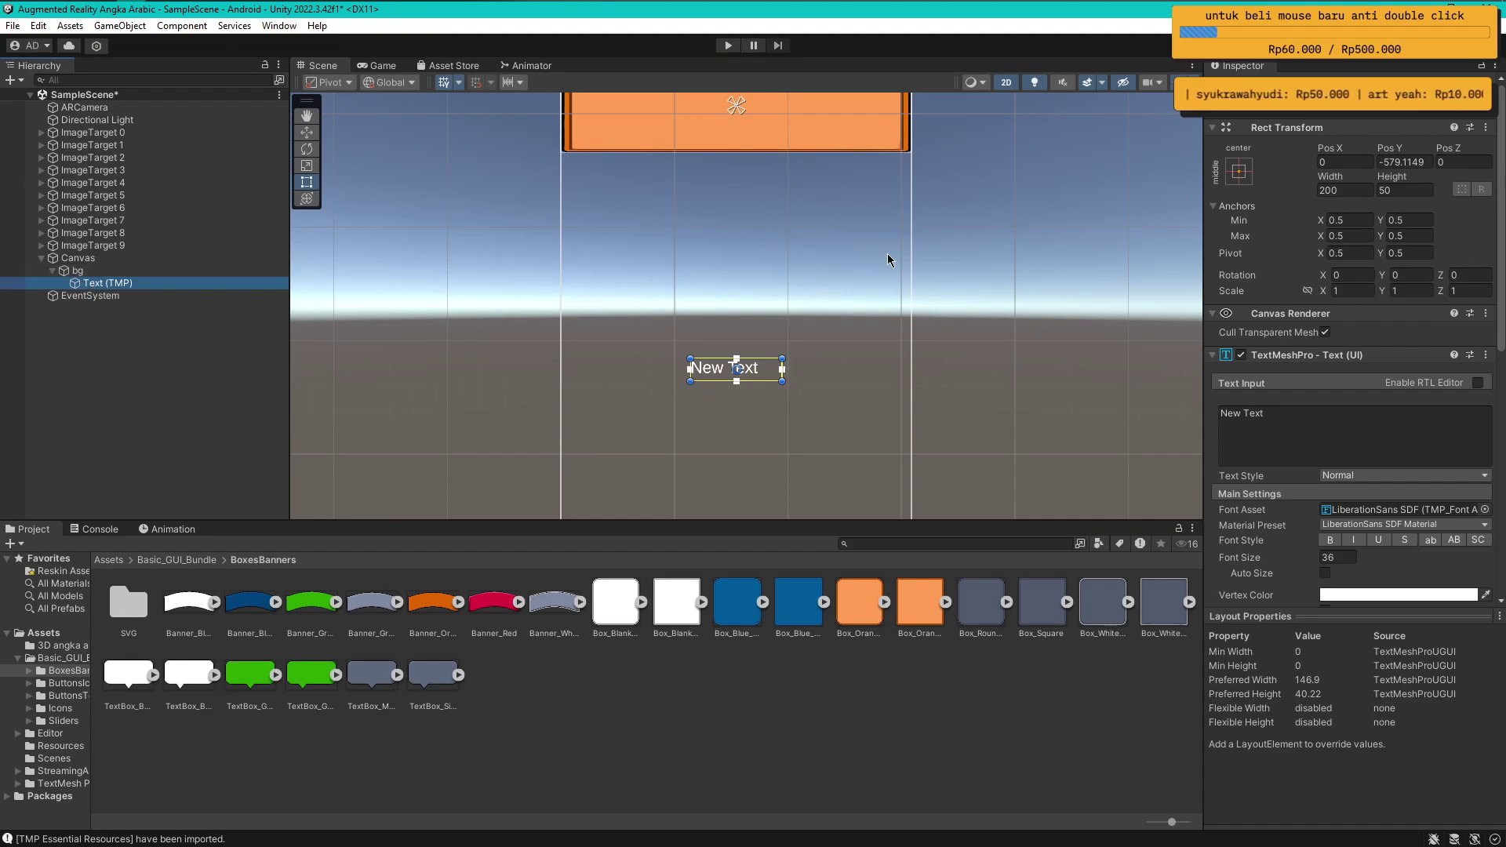
left_click(1415, 162)
type("0")
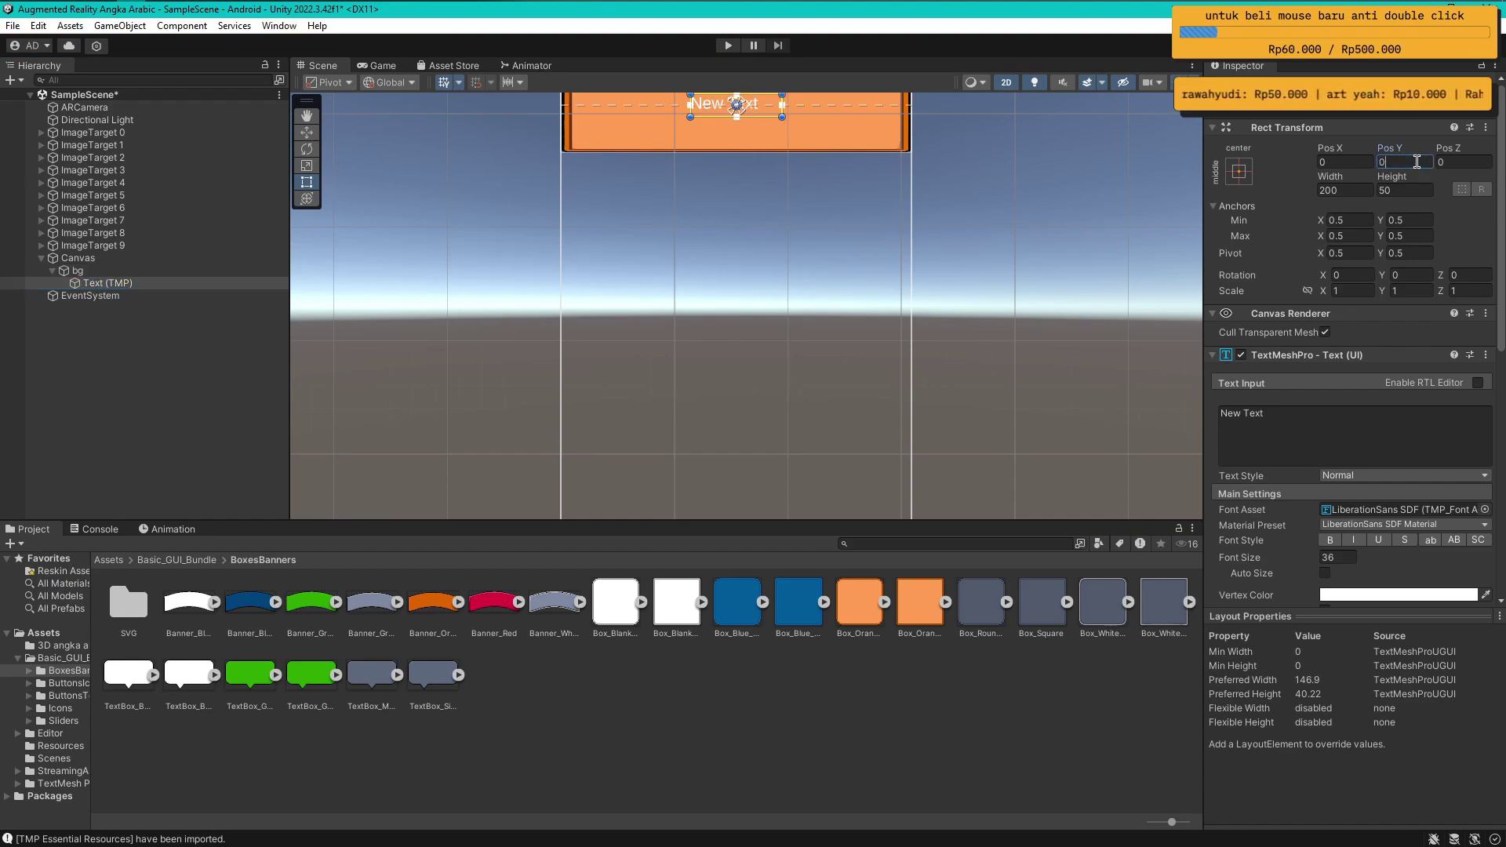
scroll(1092, 247, "down", 2)
middle_click_drag(997, 209, 945, 380)
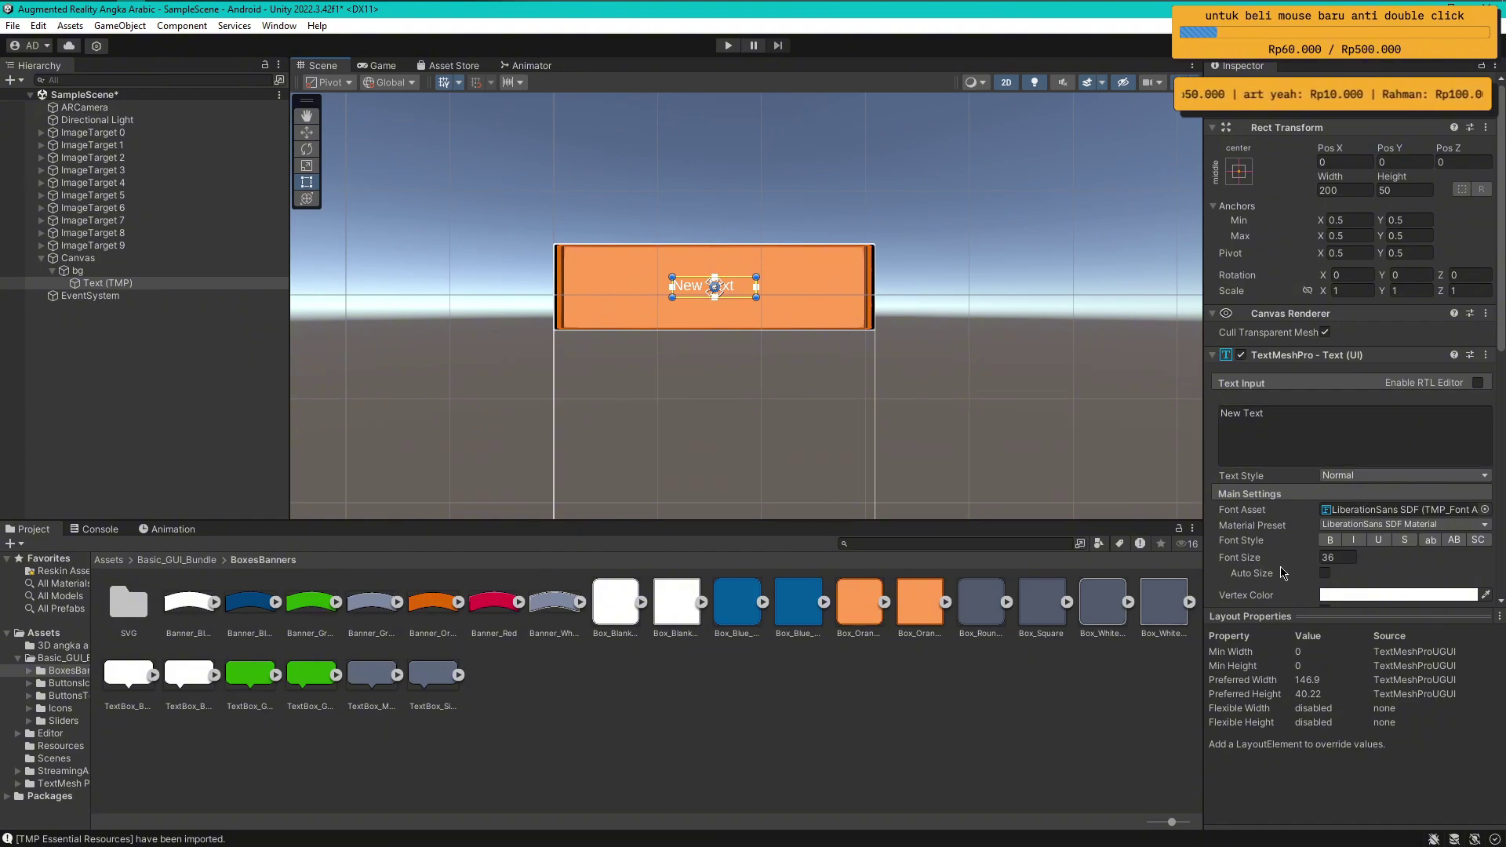
Right-align the text, change its content to "12=", and move it left within the header to about Pos X -84
scroll(1350, 535, "down", 4)
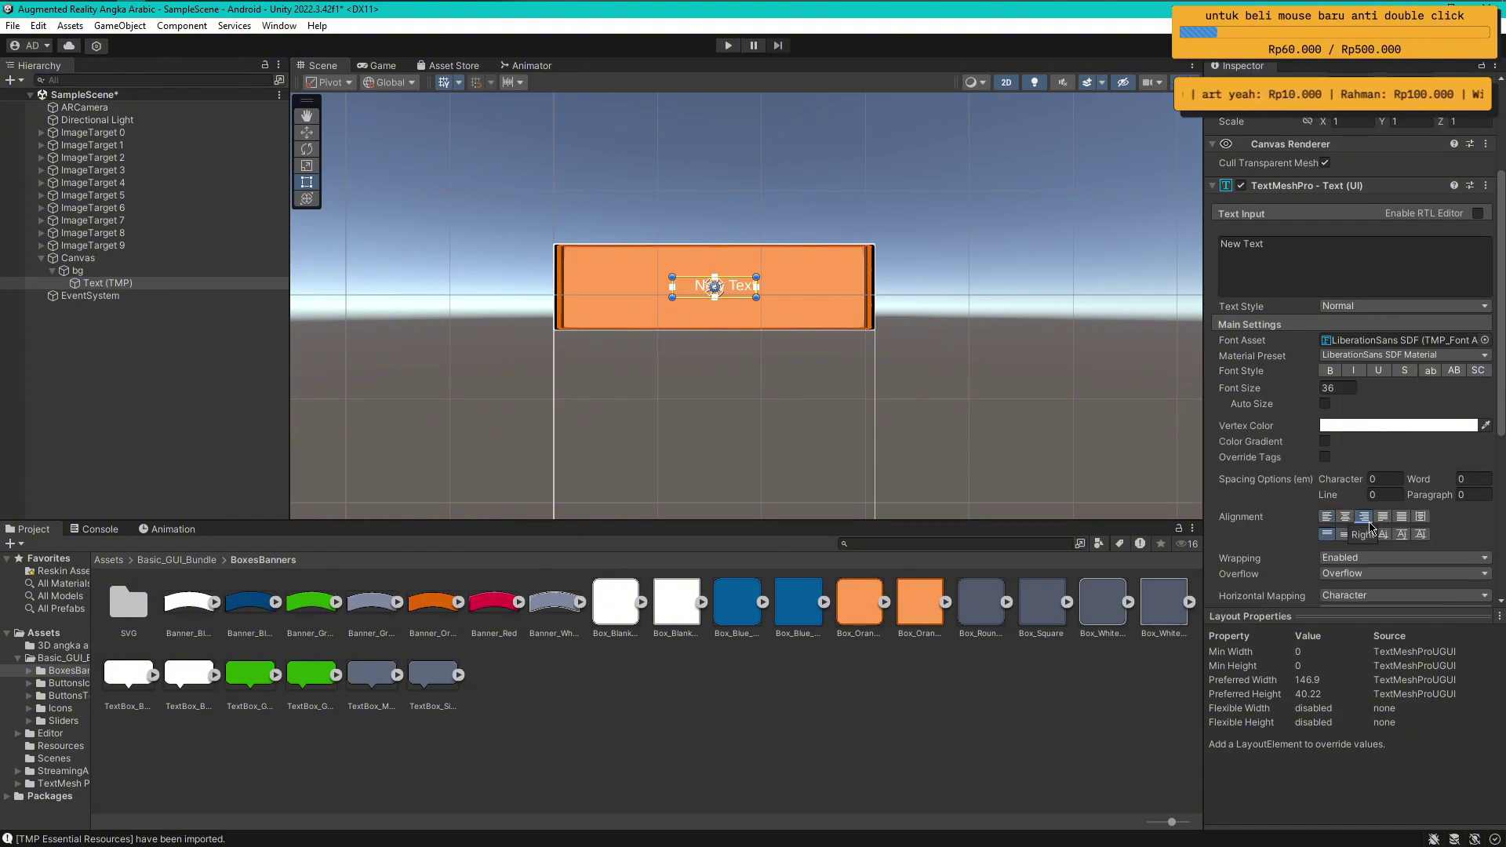
left_click(1363, 516)
left_click(1301, 252)
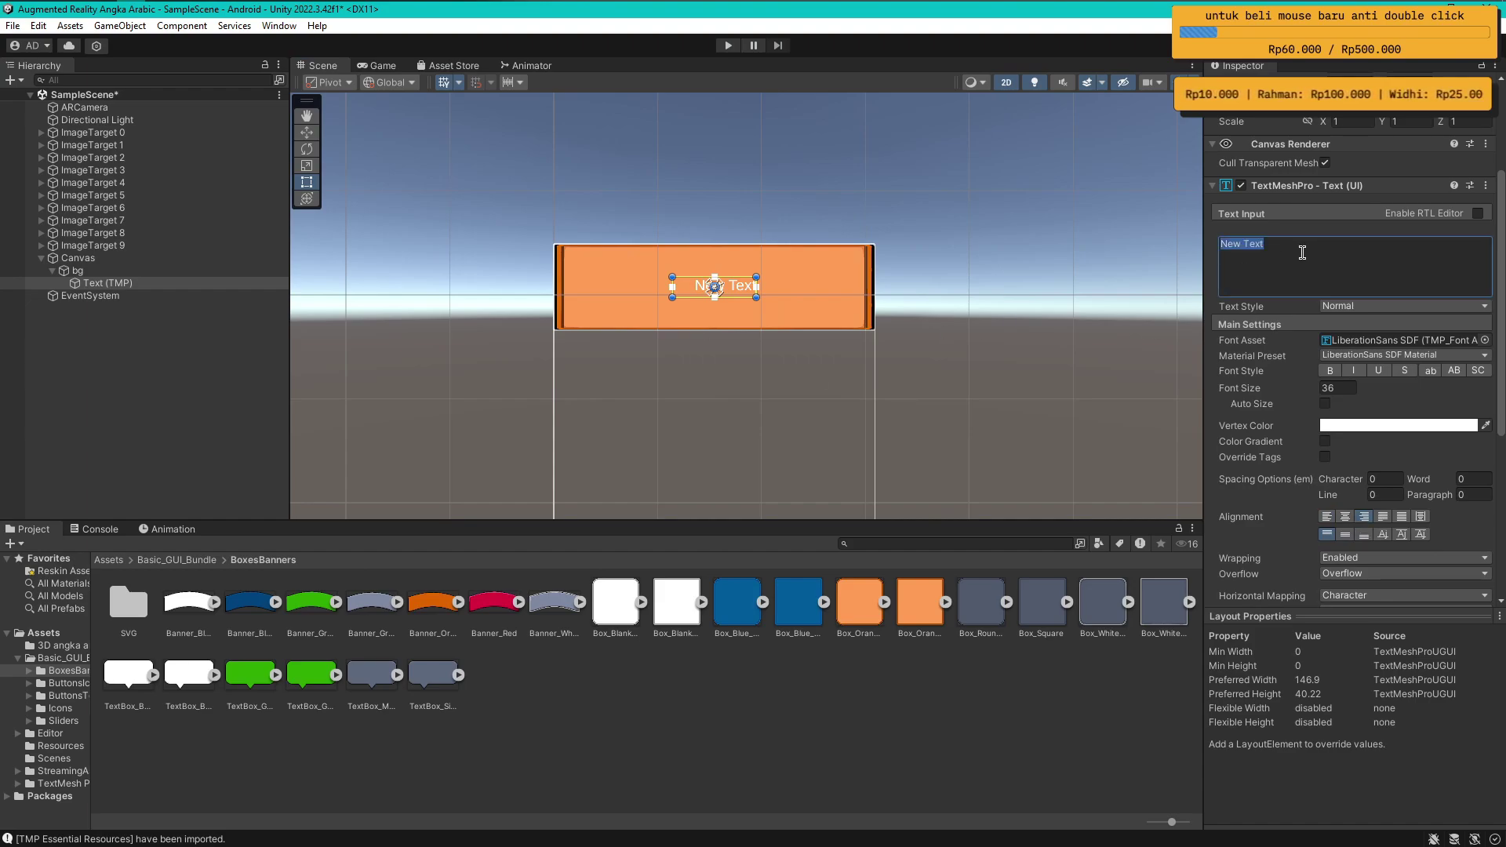
type("12")
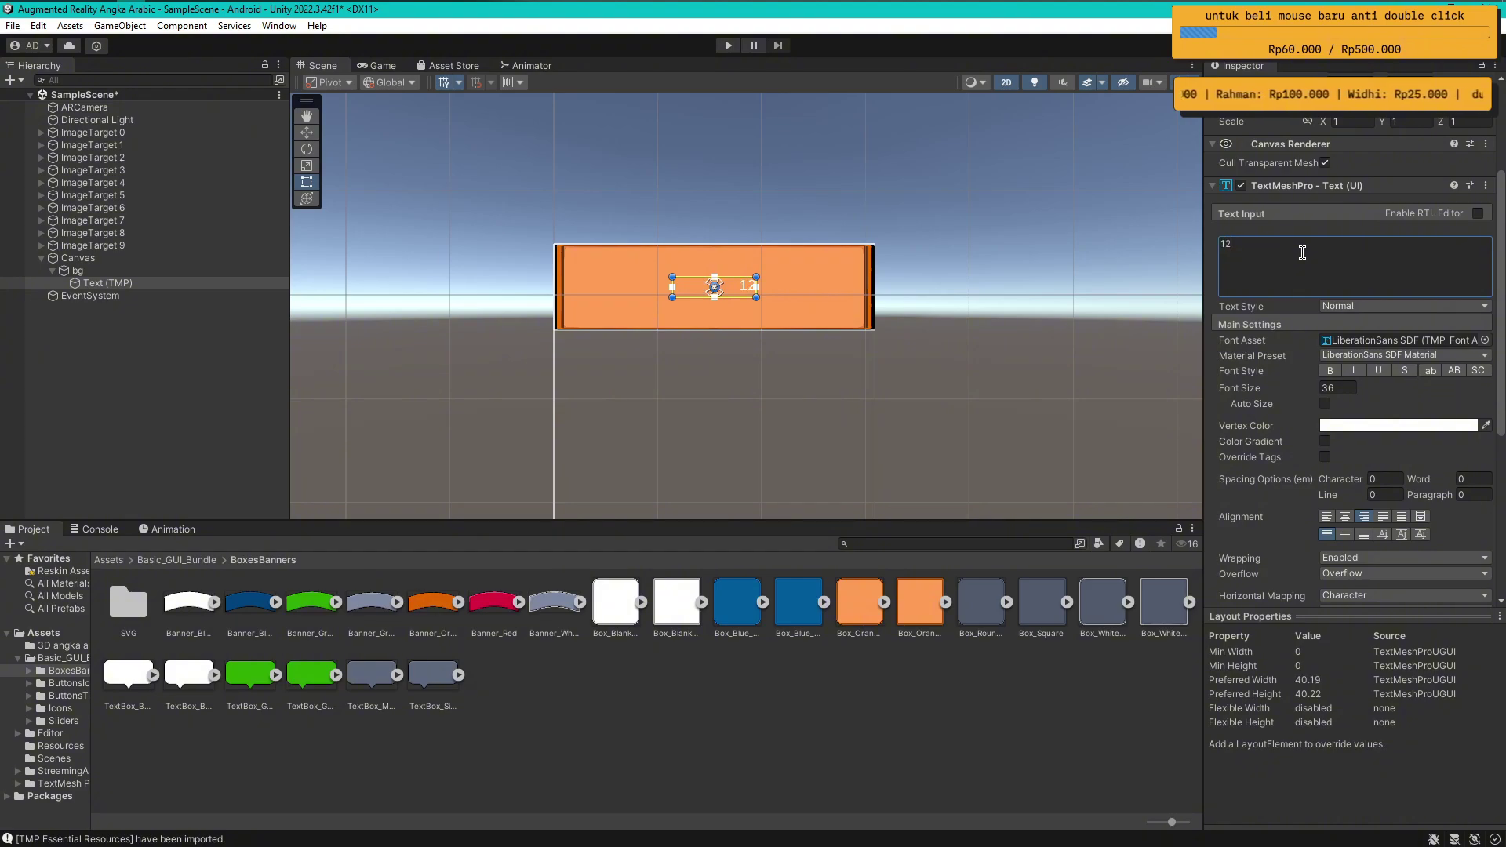
type("=")
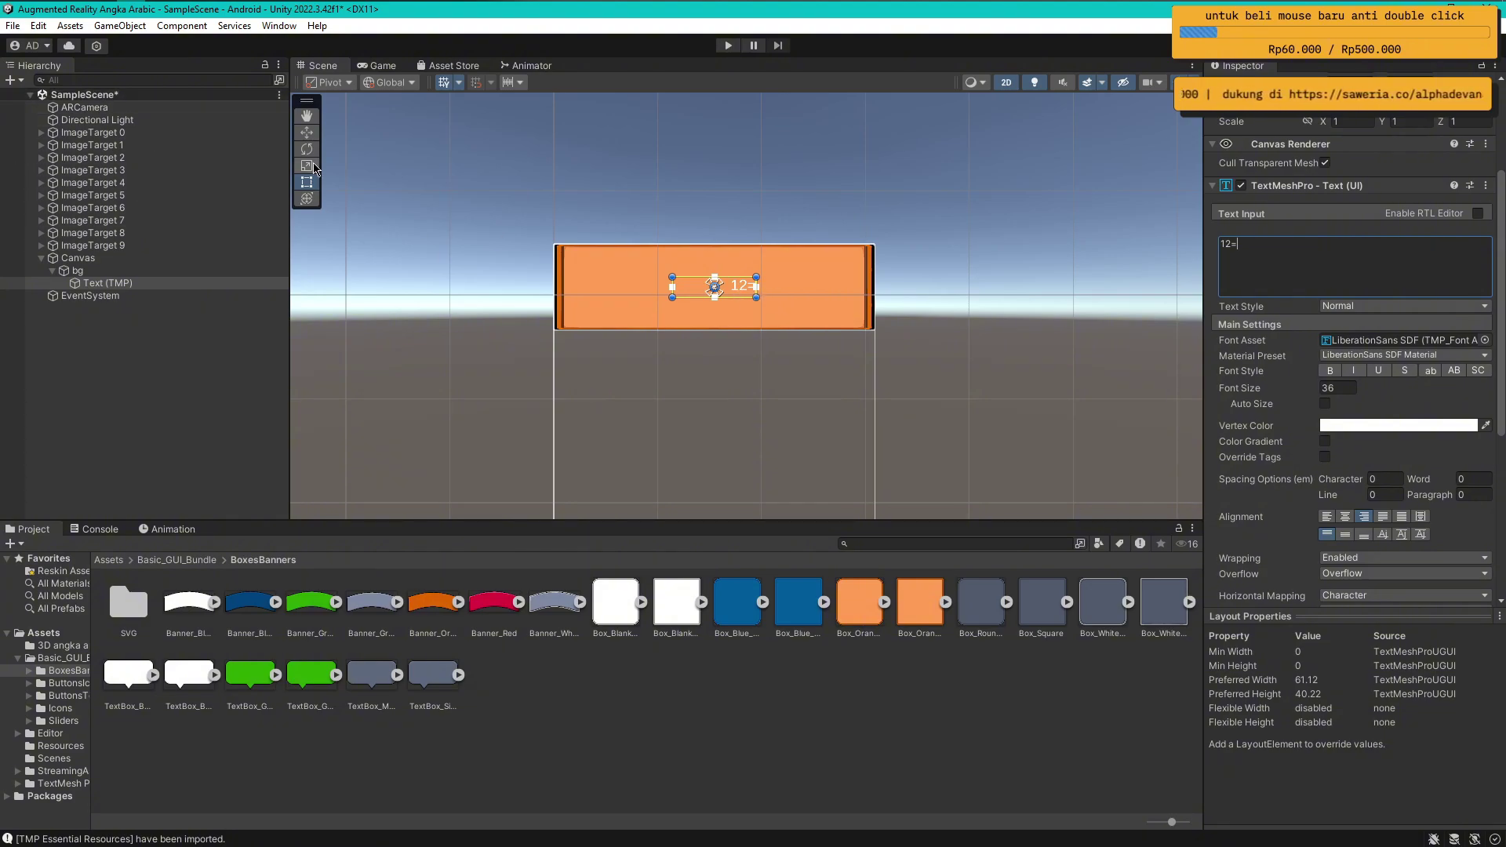
left_click(307, 133)
left_click_drag(760, 297, 746, 298)
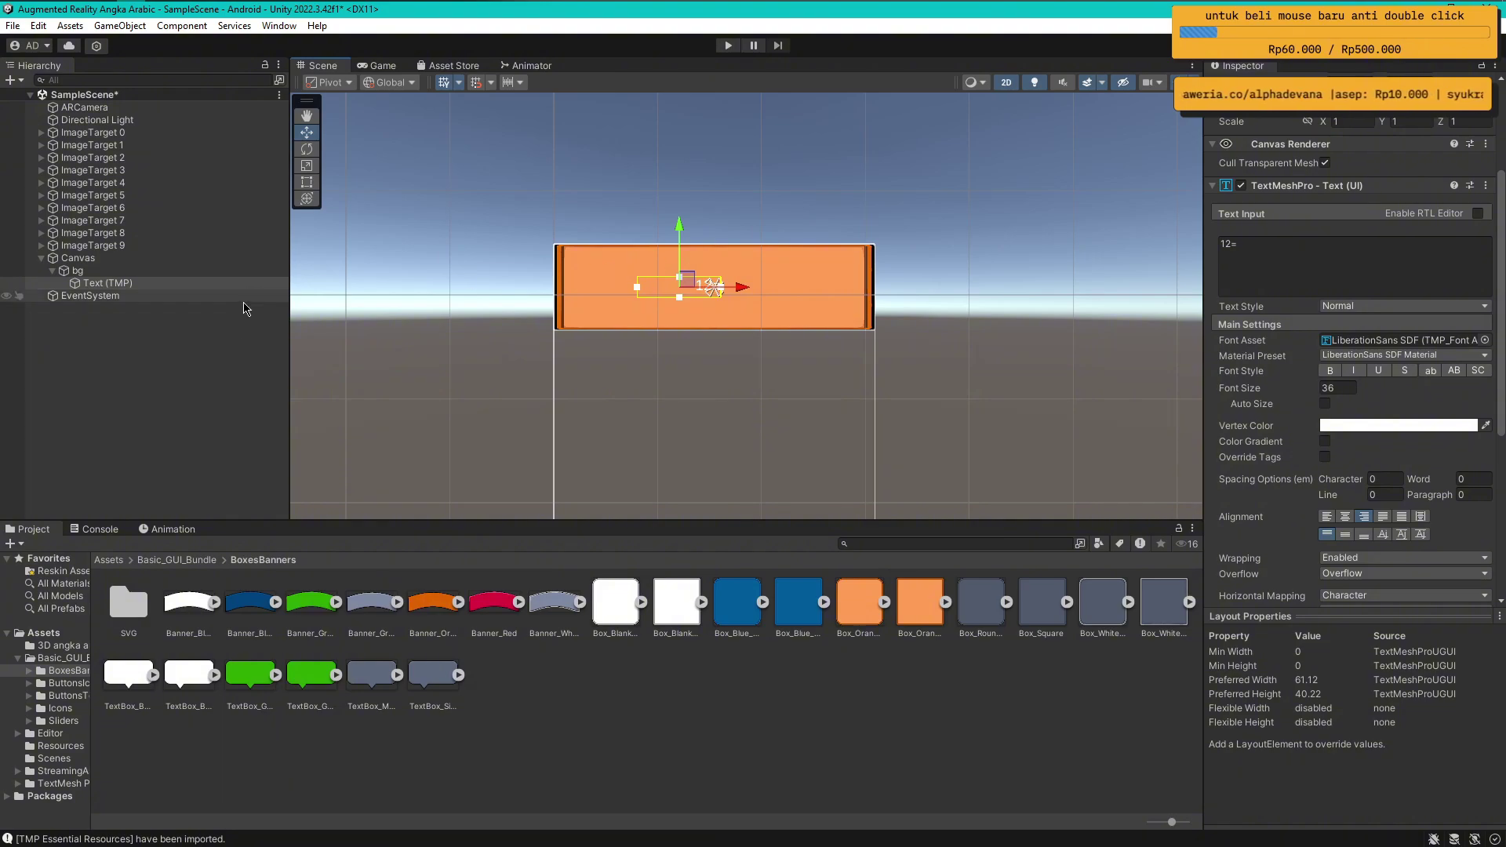
Change the text content to "=" and center it horizontally and vertically within its box
left_click(102, 285)
left_click(1318, 256)
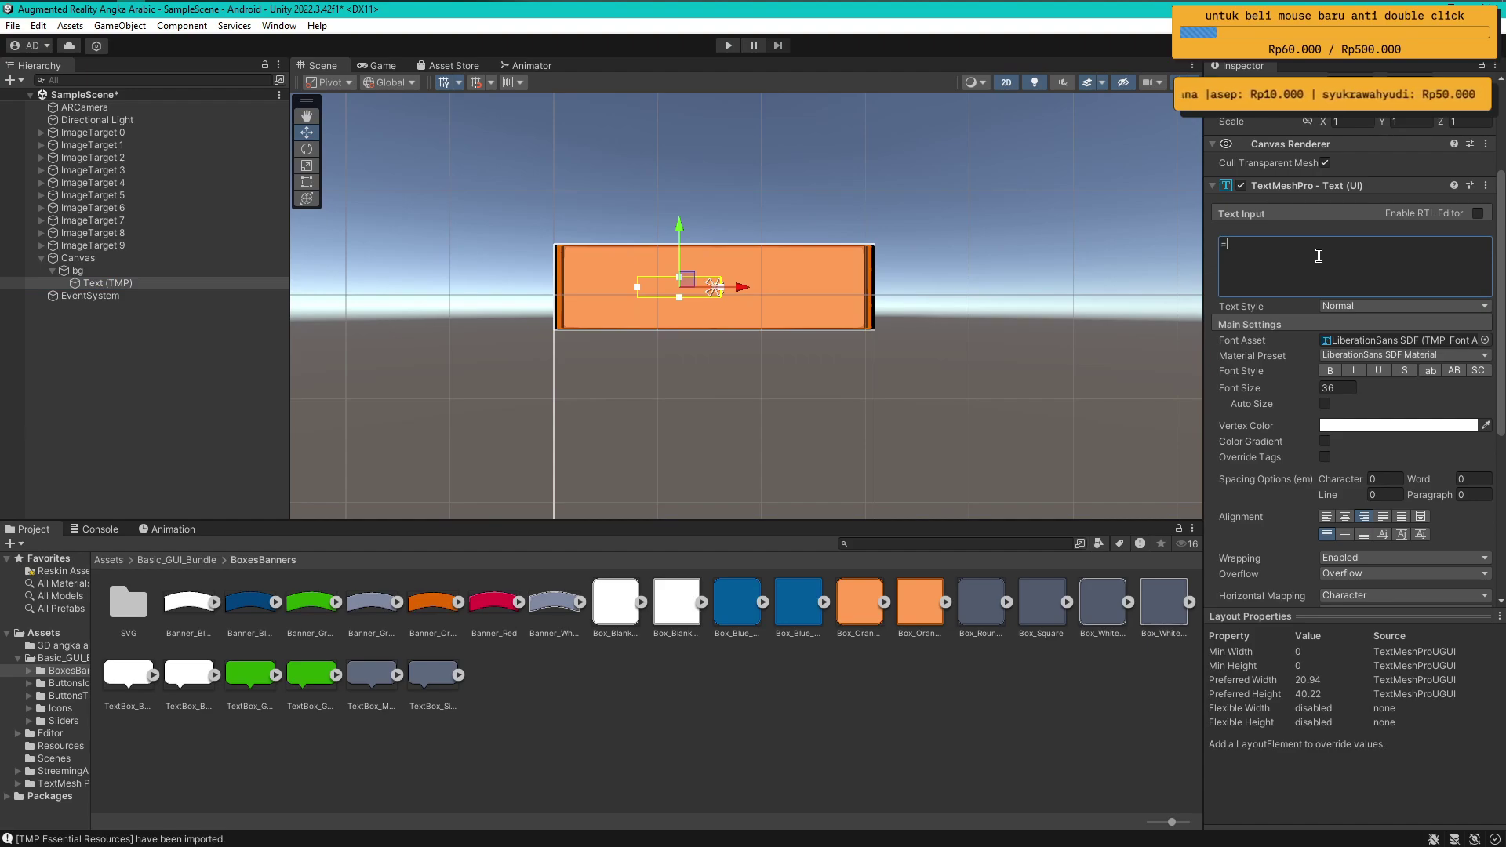
left_click(1345, 516)
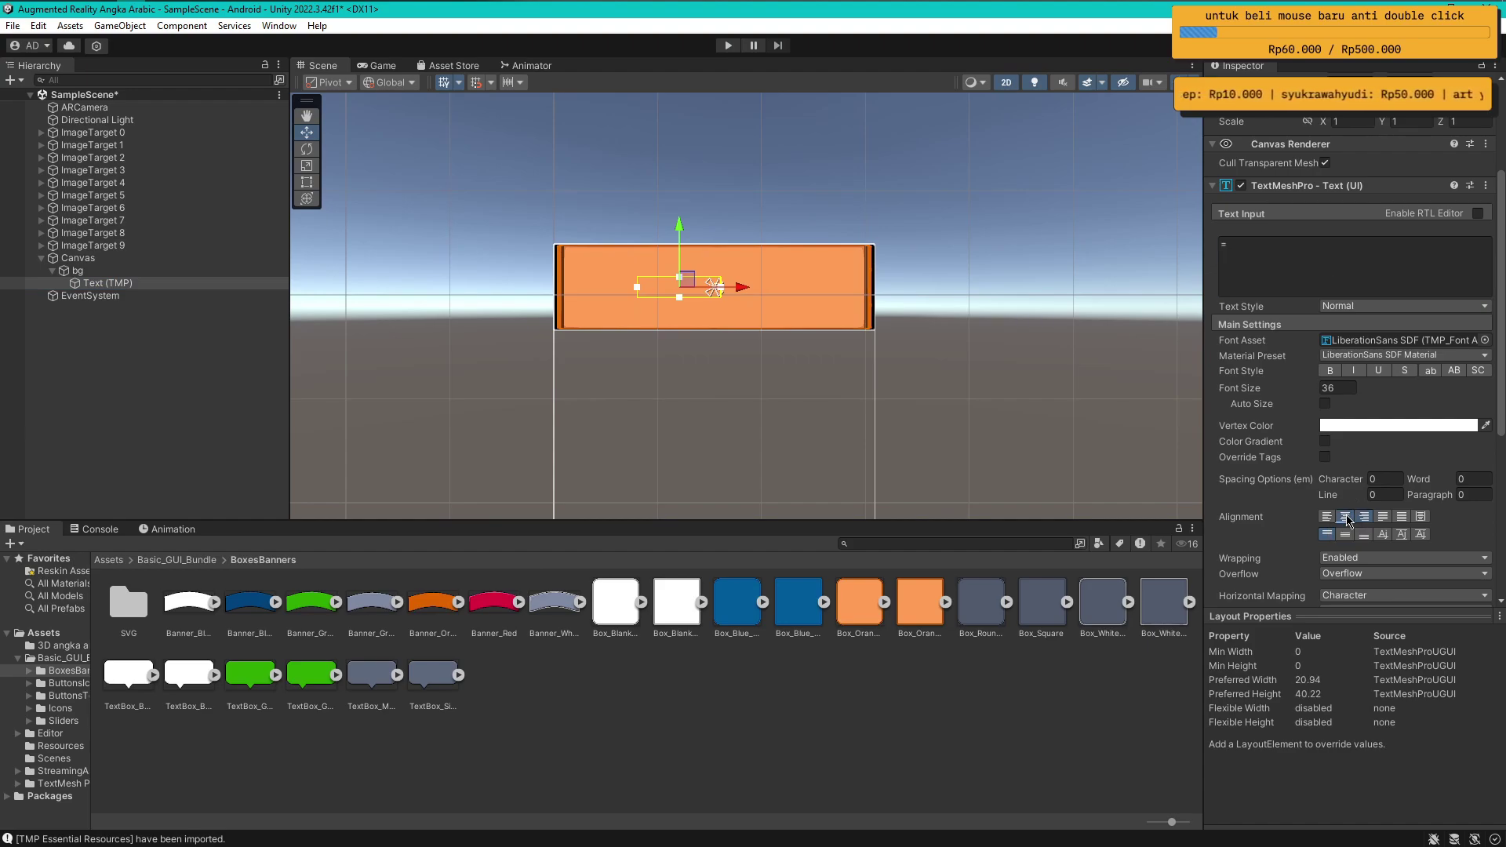
left_click(1345, 534)
scroll(1270, 542, "down", 1)
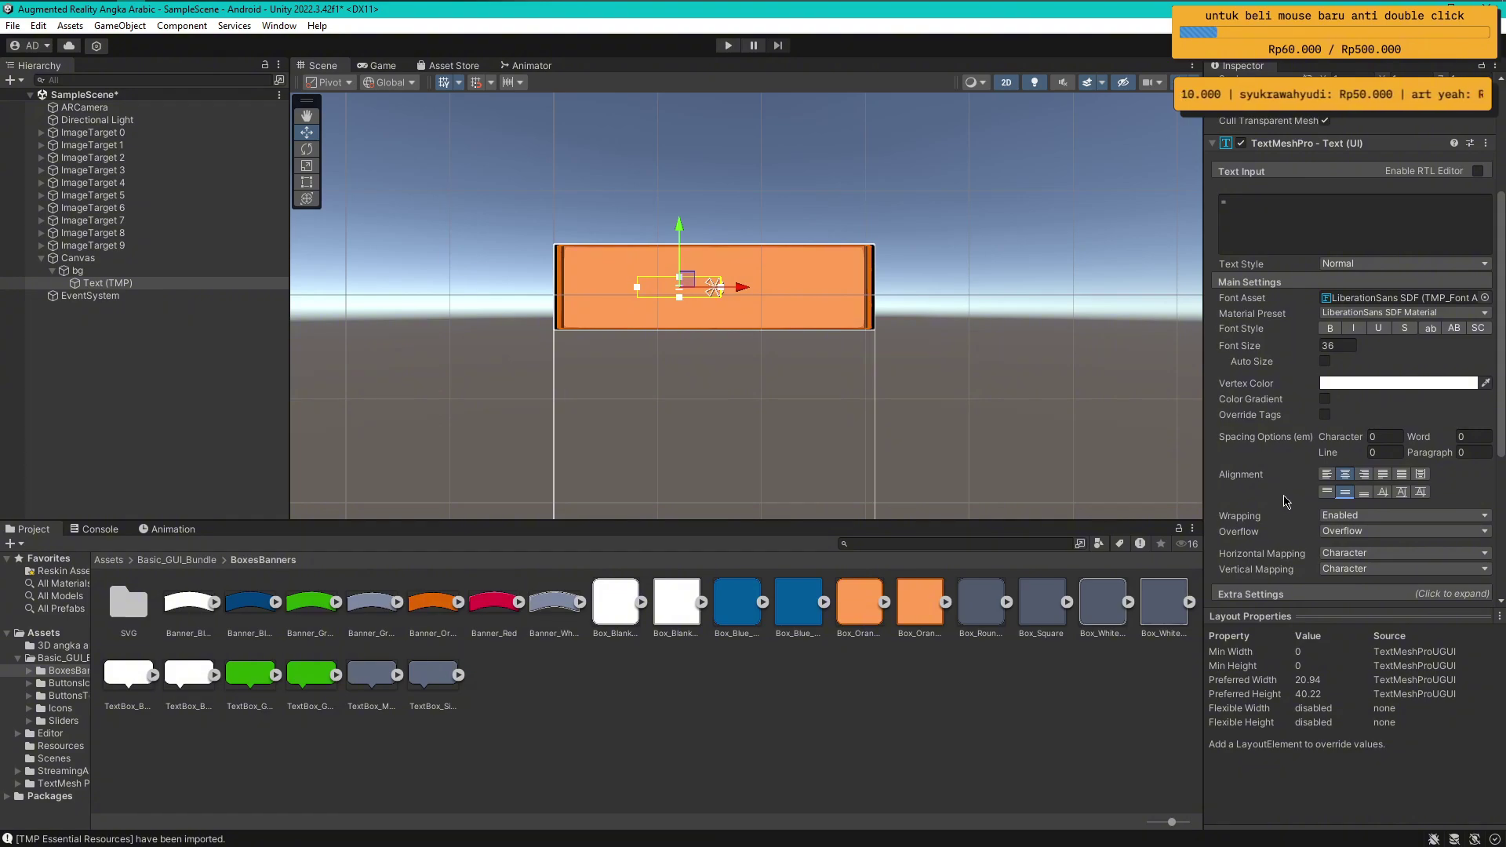
scroll(1285, 502, "up", 1)
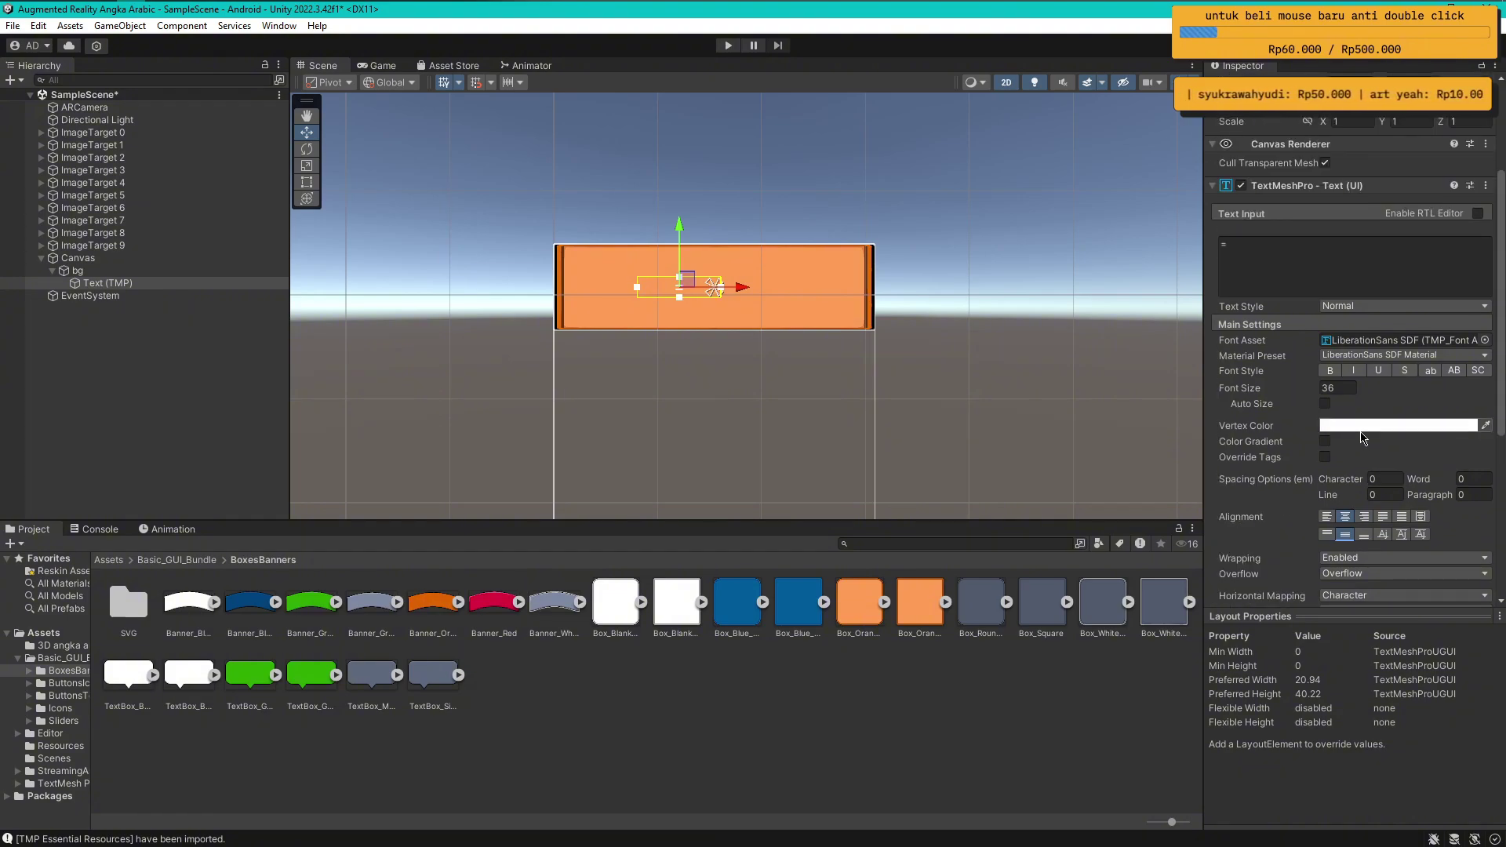
Format the equals sign in black (000000) and bold with a font size of 50
left_click(1357, 428)
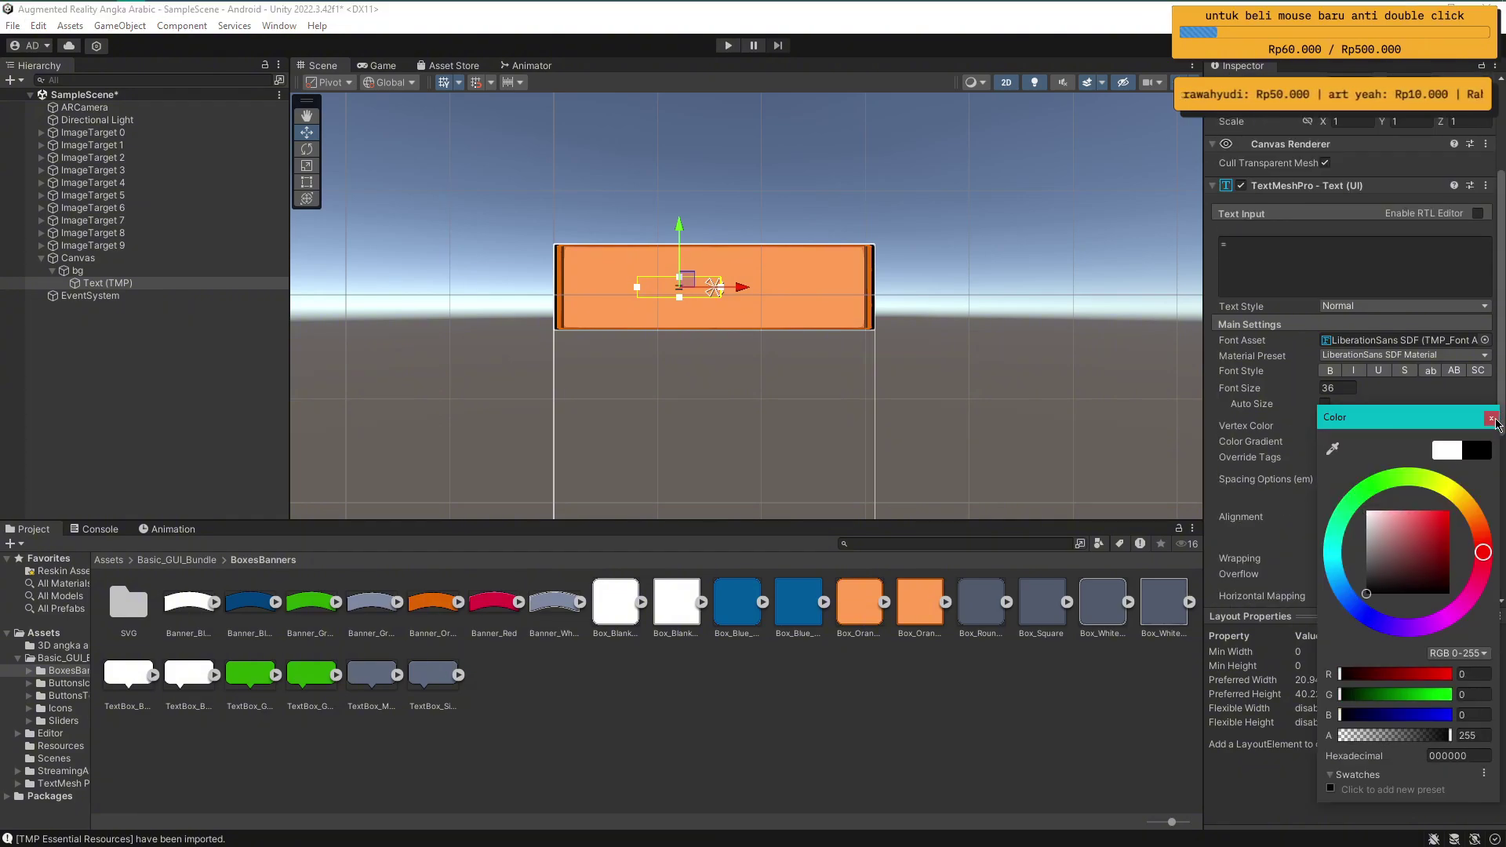
left_click(1491, 419)
type("500")
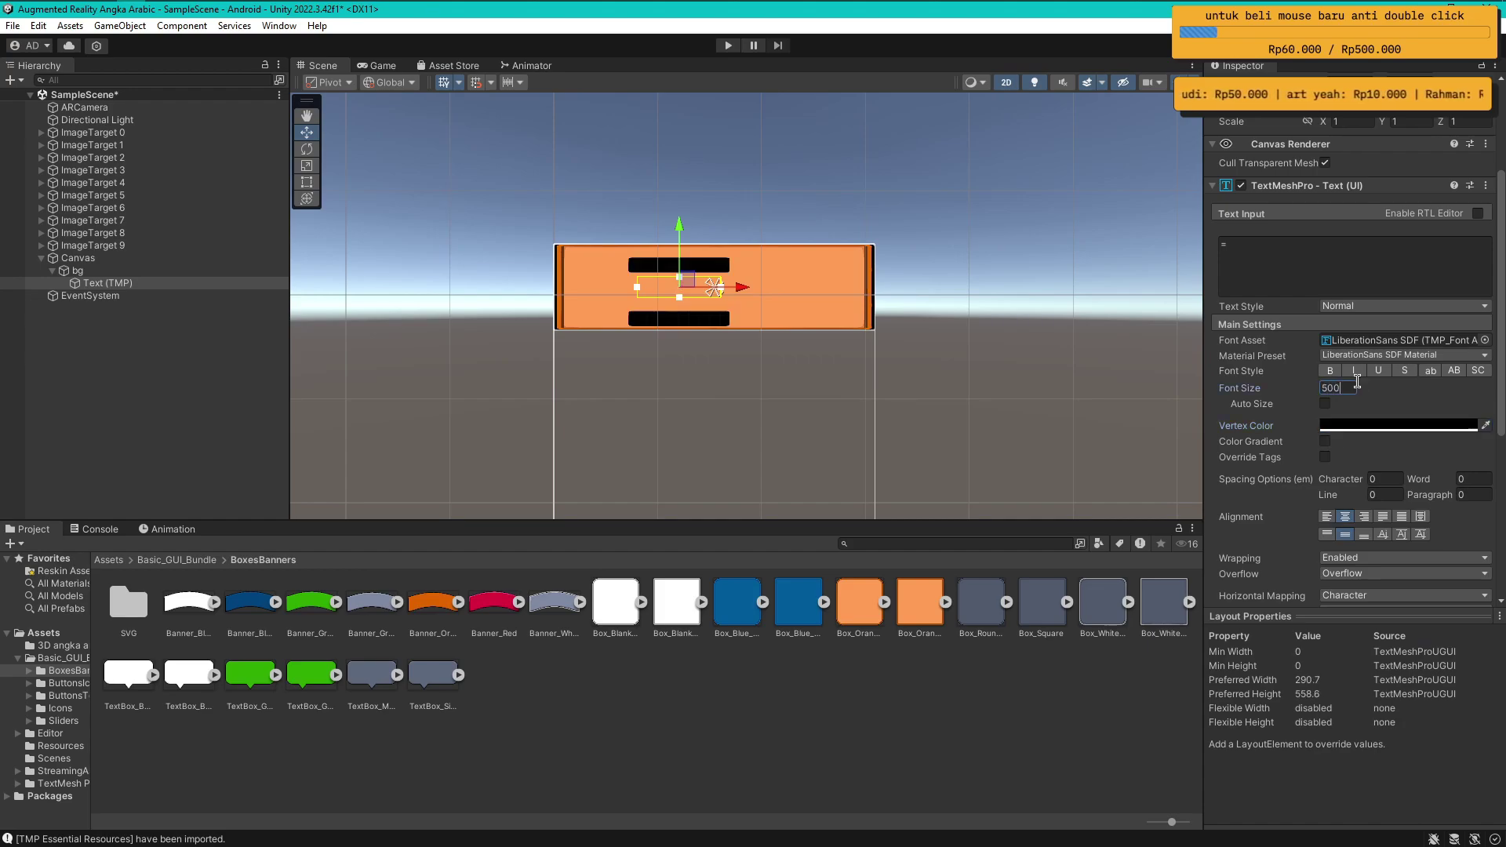
type("500")
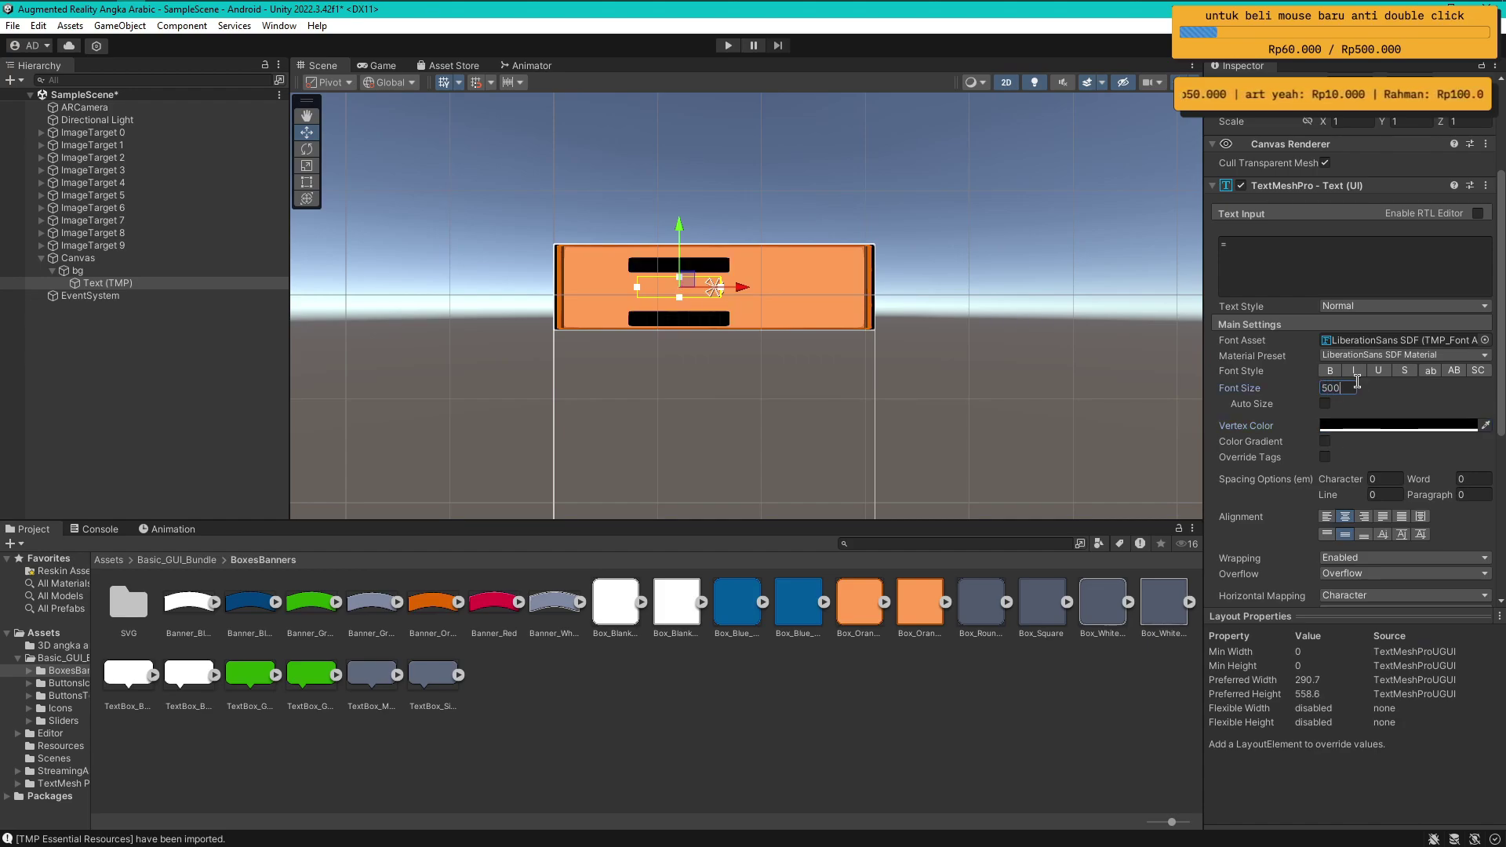
key("BackSpace")
key("BackSpace")
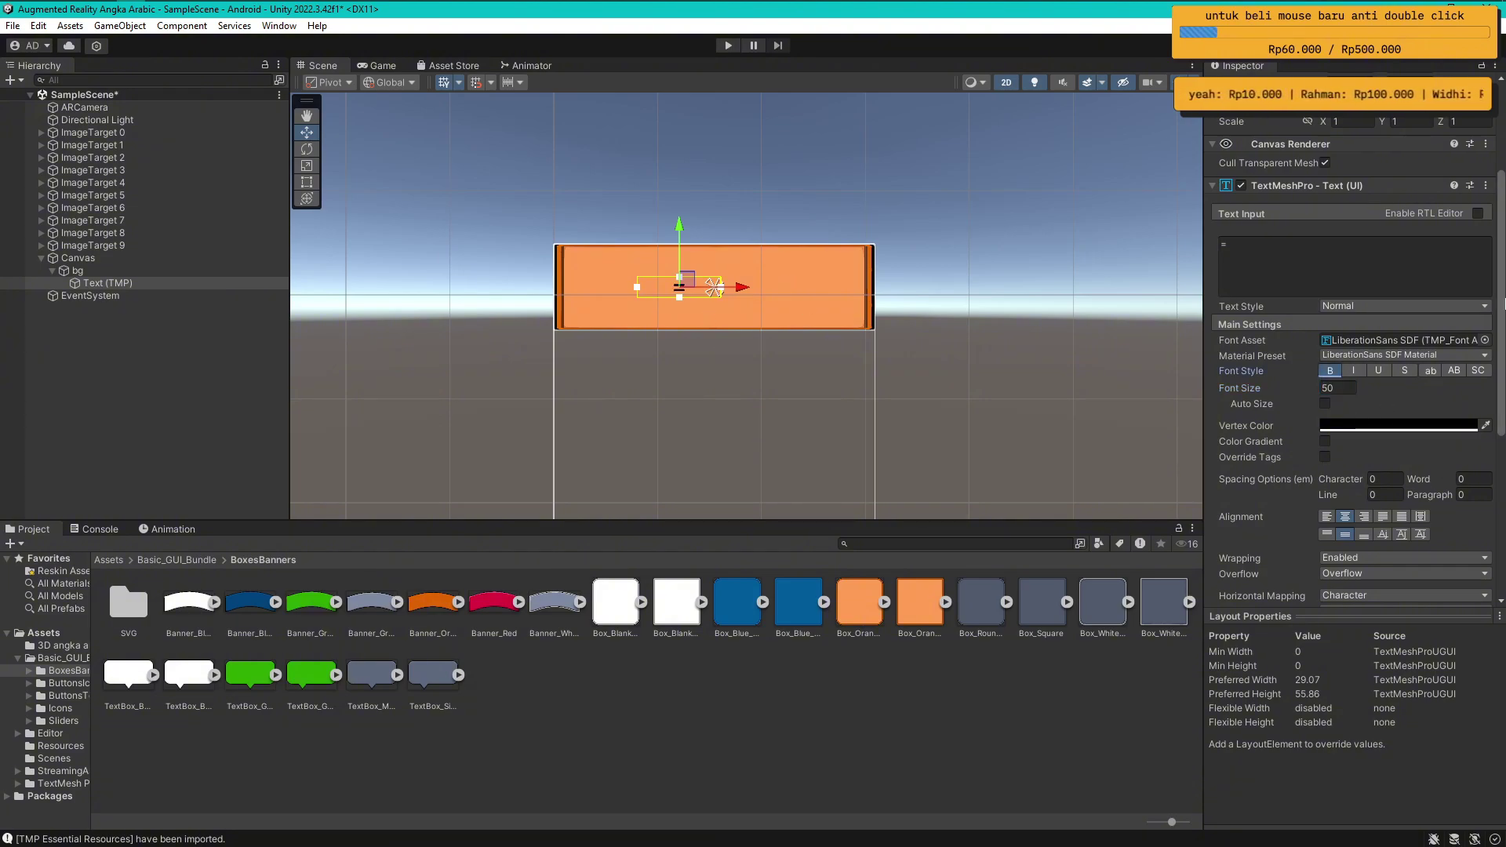
Set the equals sign's width to 100 and its Pos X to 0
scroll(1334, 160, "up", 3)
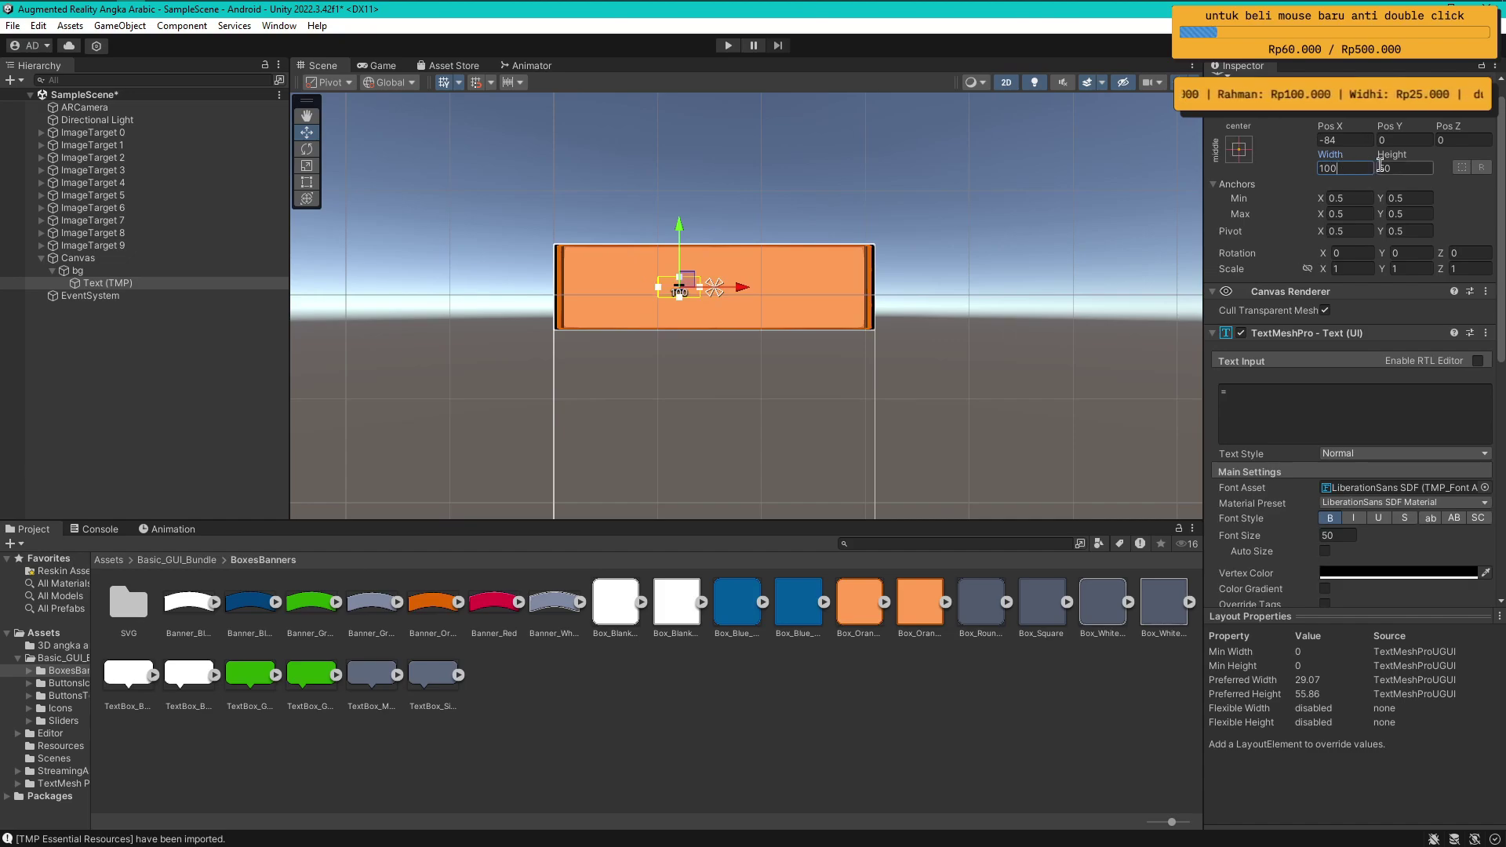
left_click(713, 288)
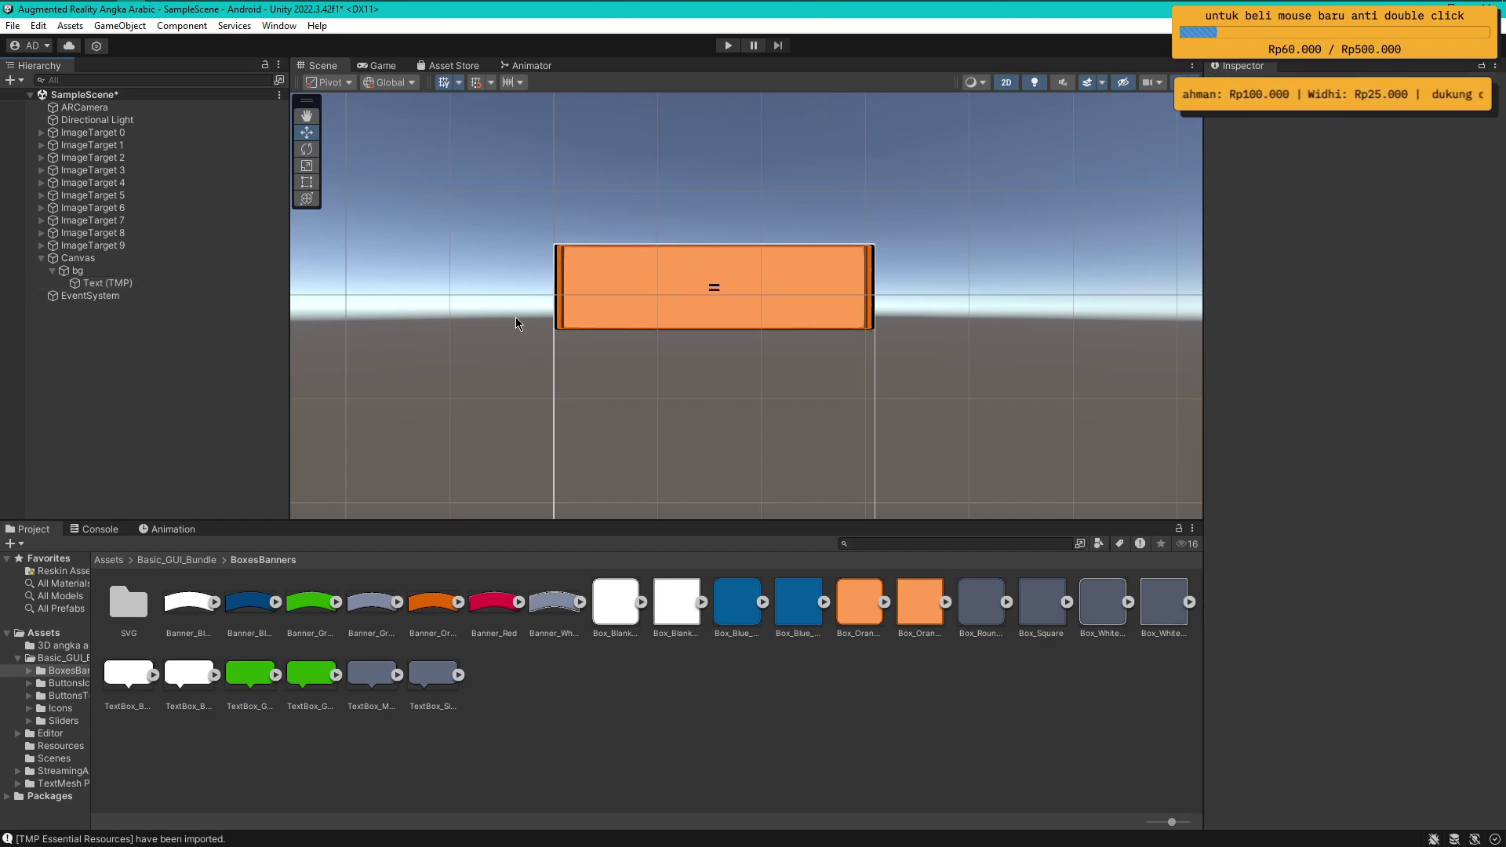
left_click(712, 288)
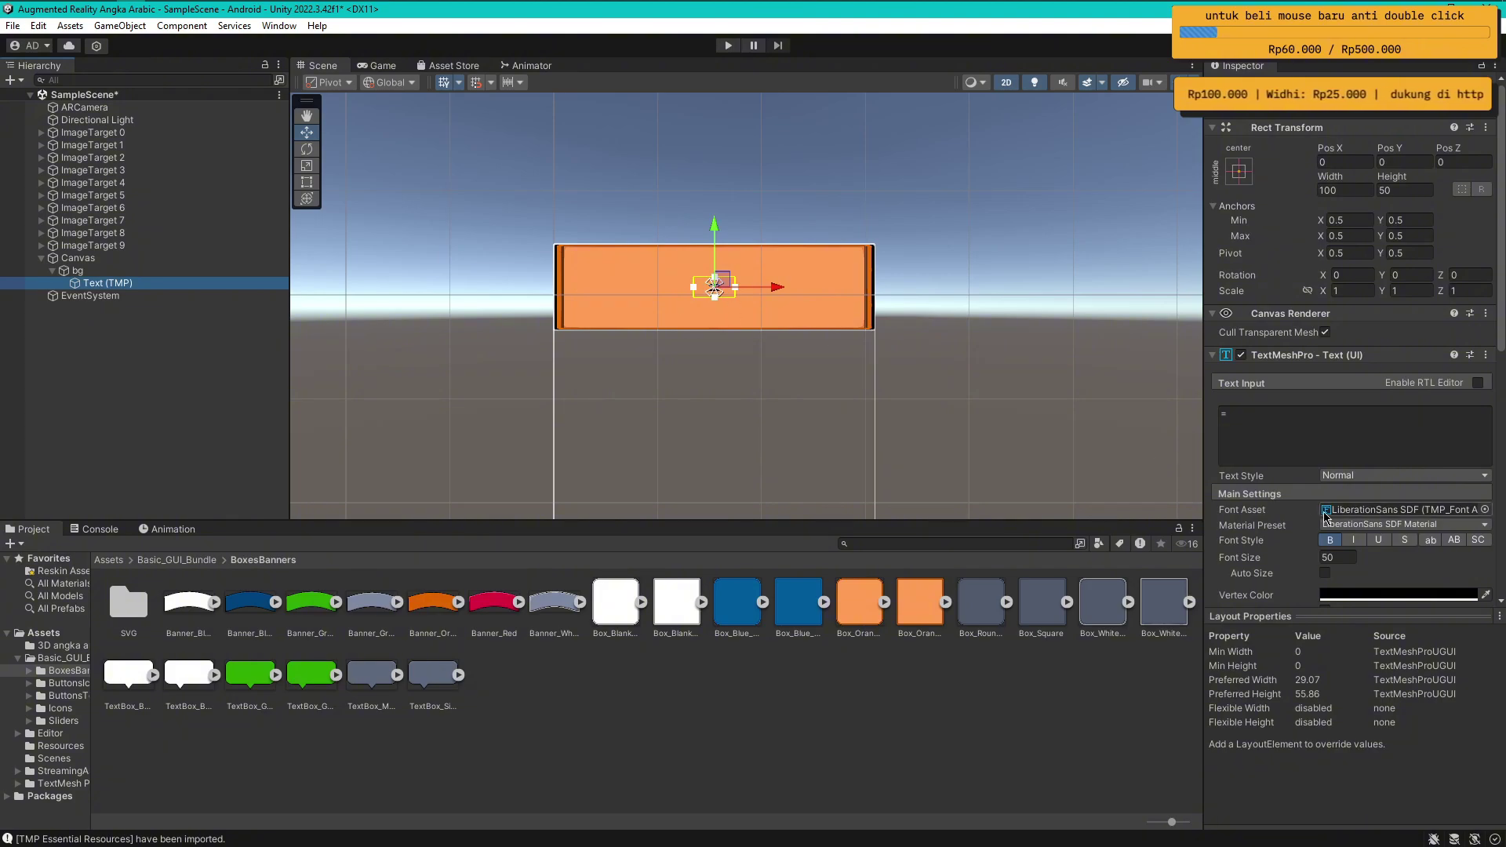
Increase the equals sign's font size to 80 and check how it looks in the header
scroll(1502, 280, "down", 3)
left_click(1350, 403)
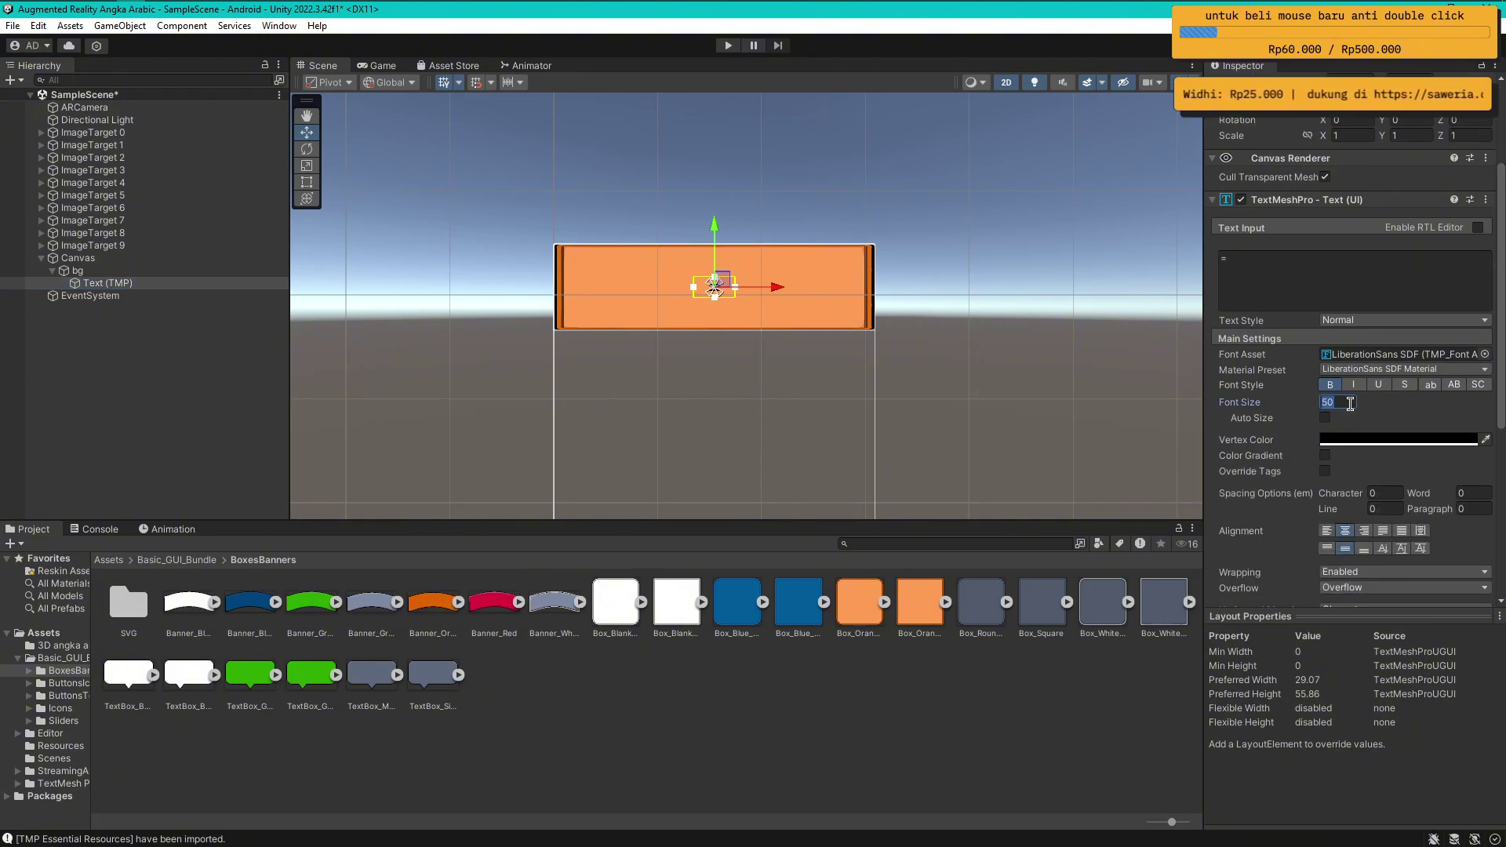
type("80")
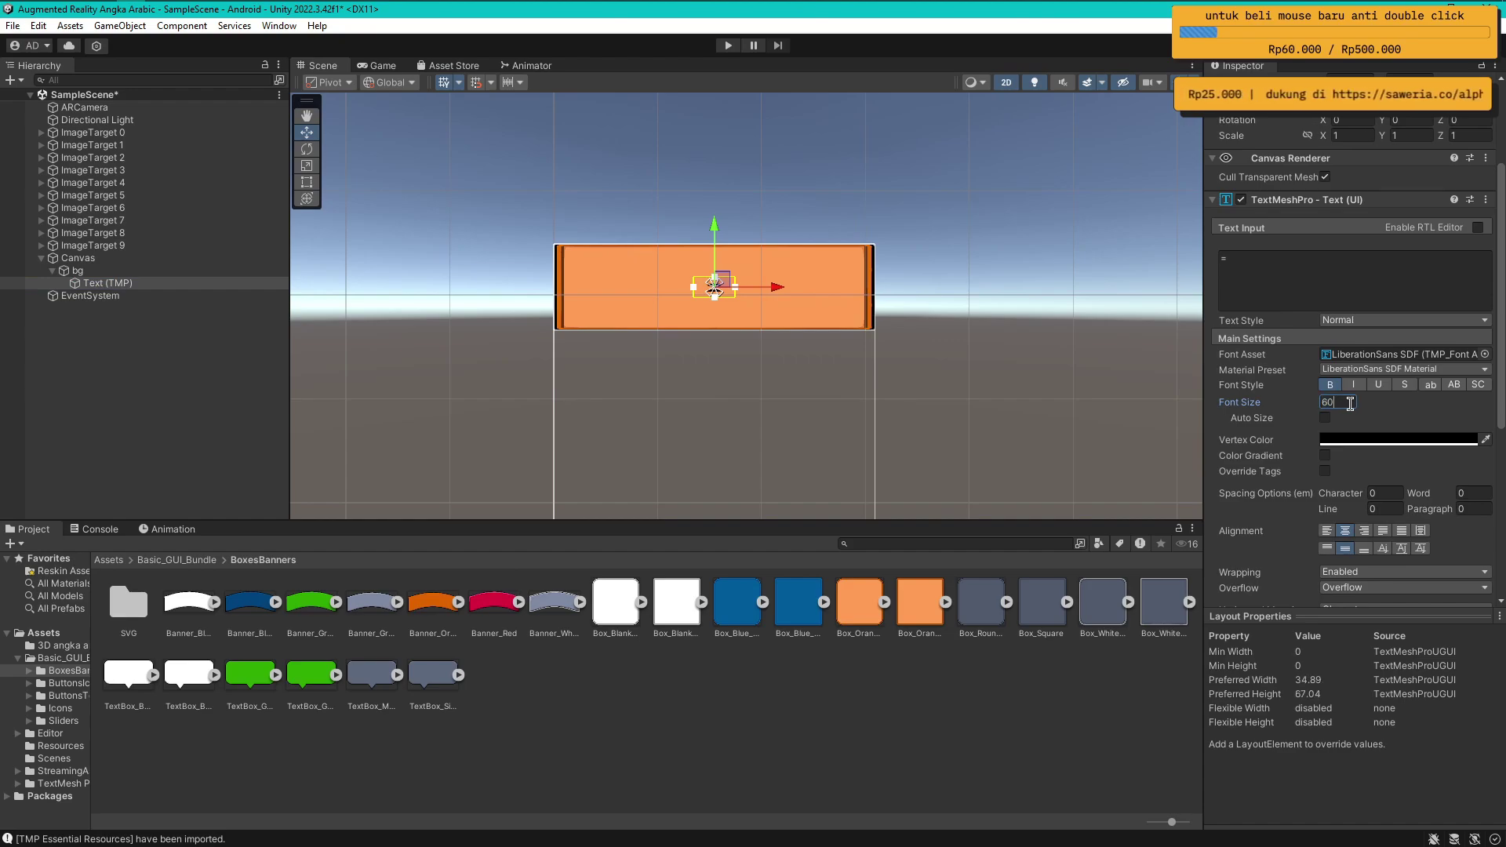
left_click(108, 283)
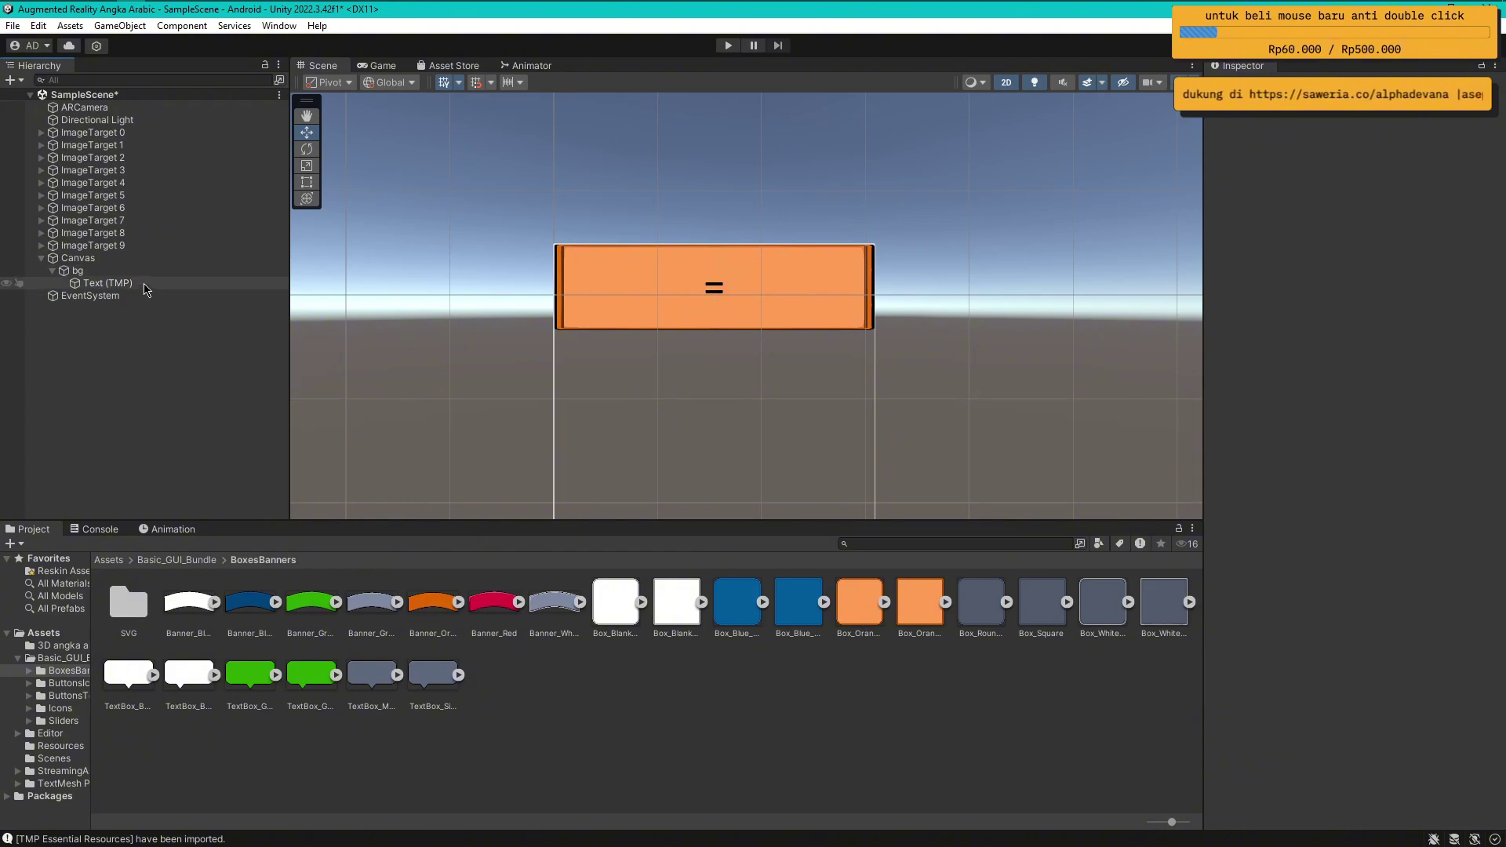
left_click(1418, 205)
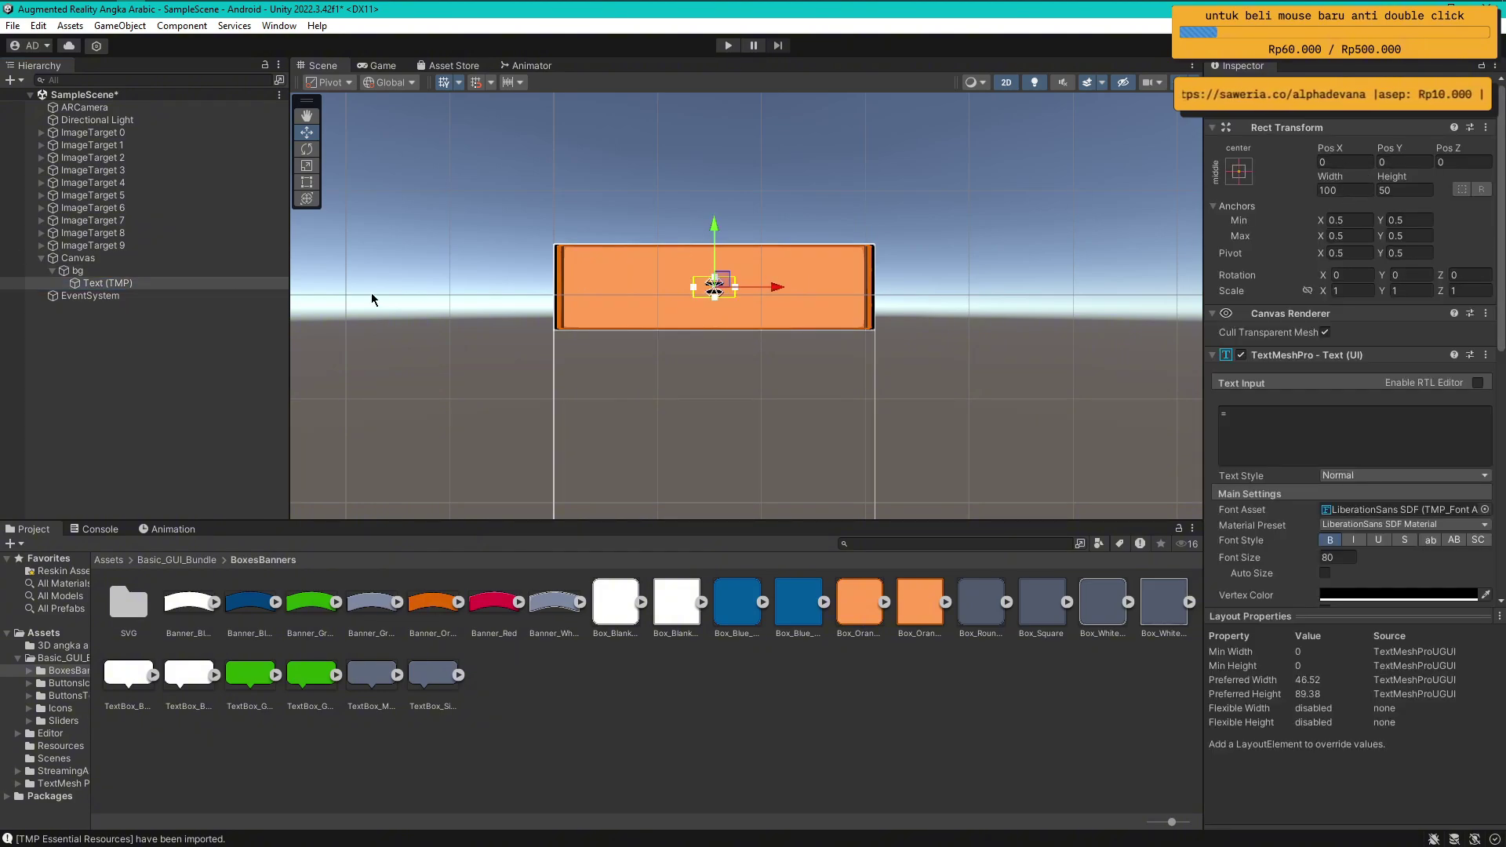
Duplicate the equals sign text object inside bg
left_click(120, 320)
left_click(169, 279)
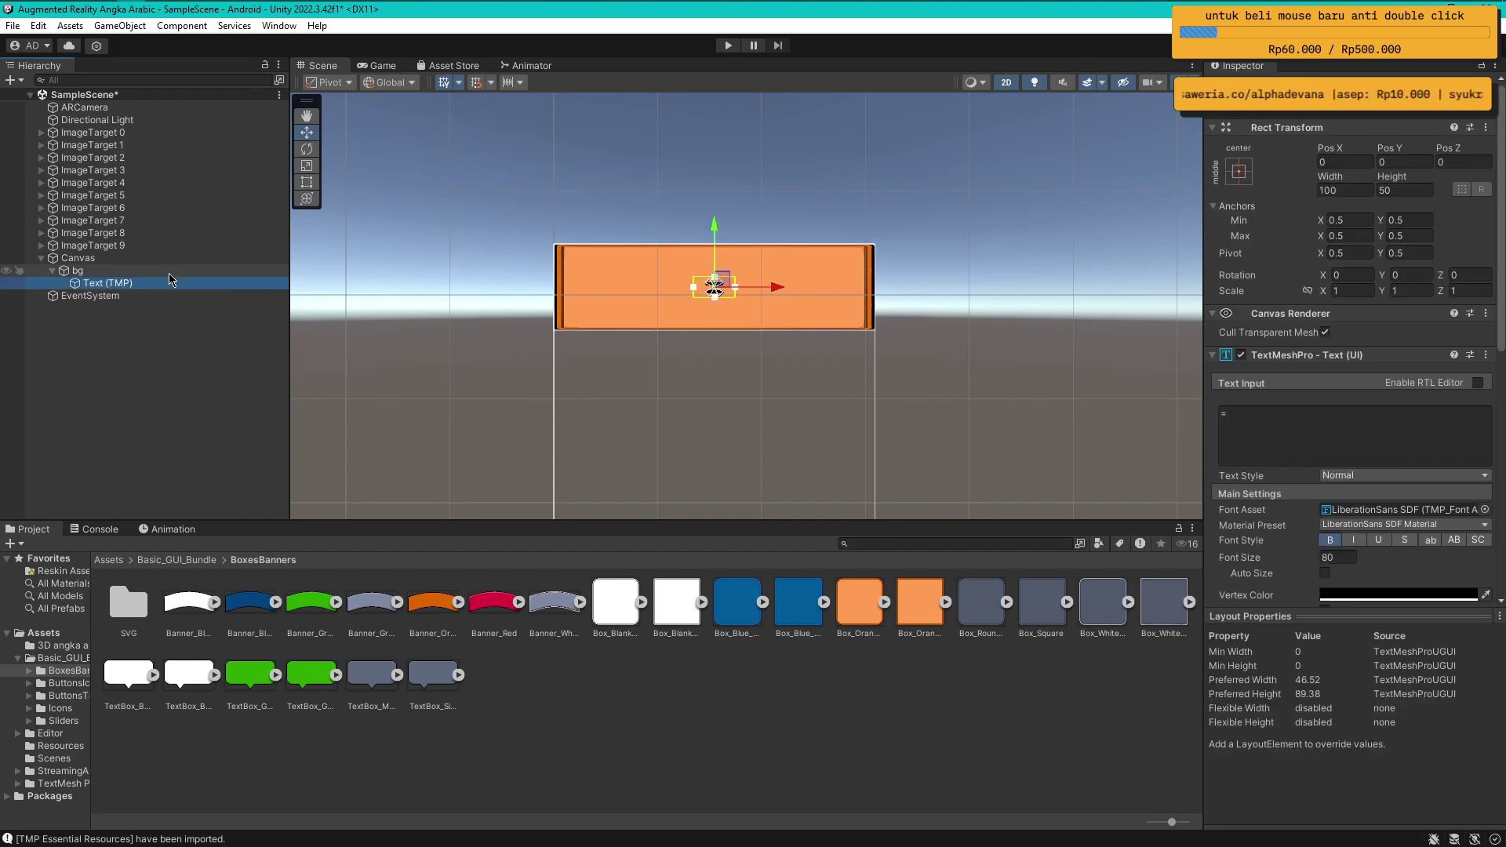
key("ctrl+d")
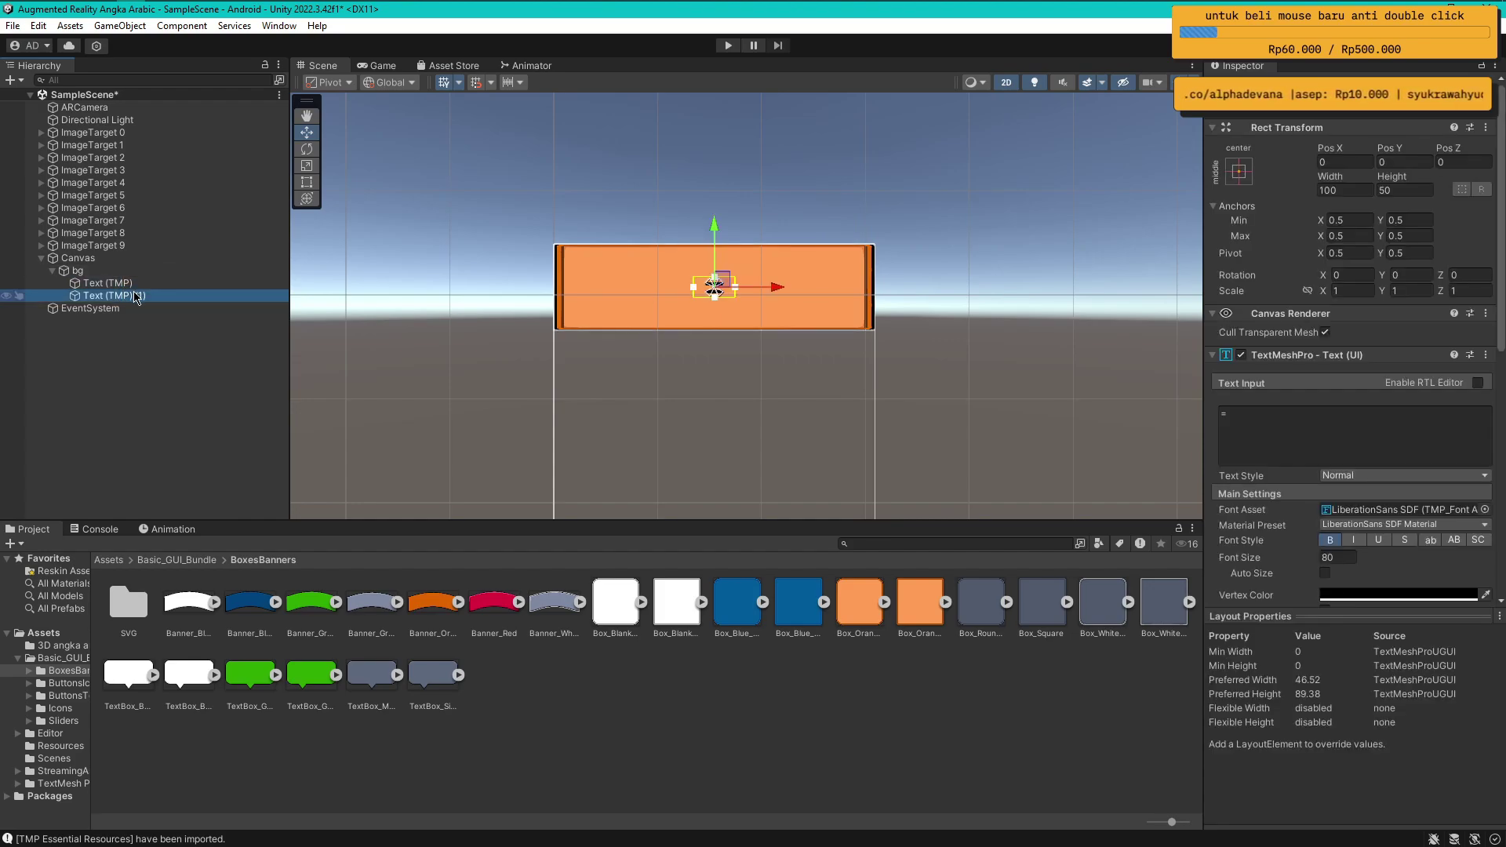
Reorder the duplicated text above the original text inside bg and rename it angka soal
left_click_drag(116, 295, 114, 278)
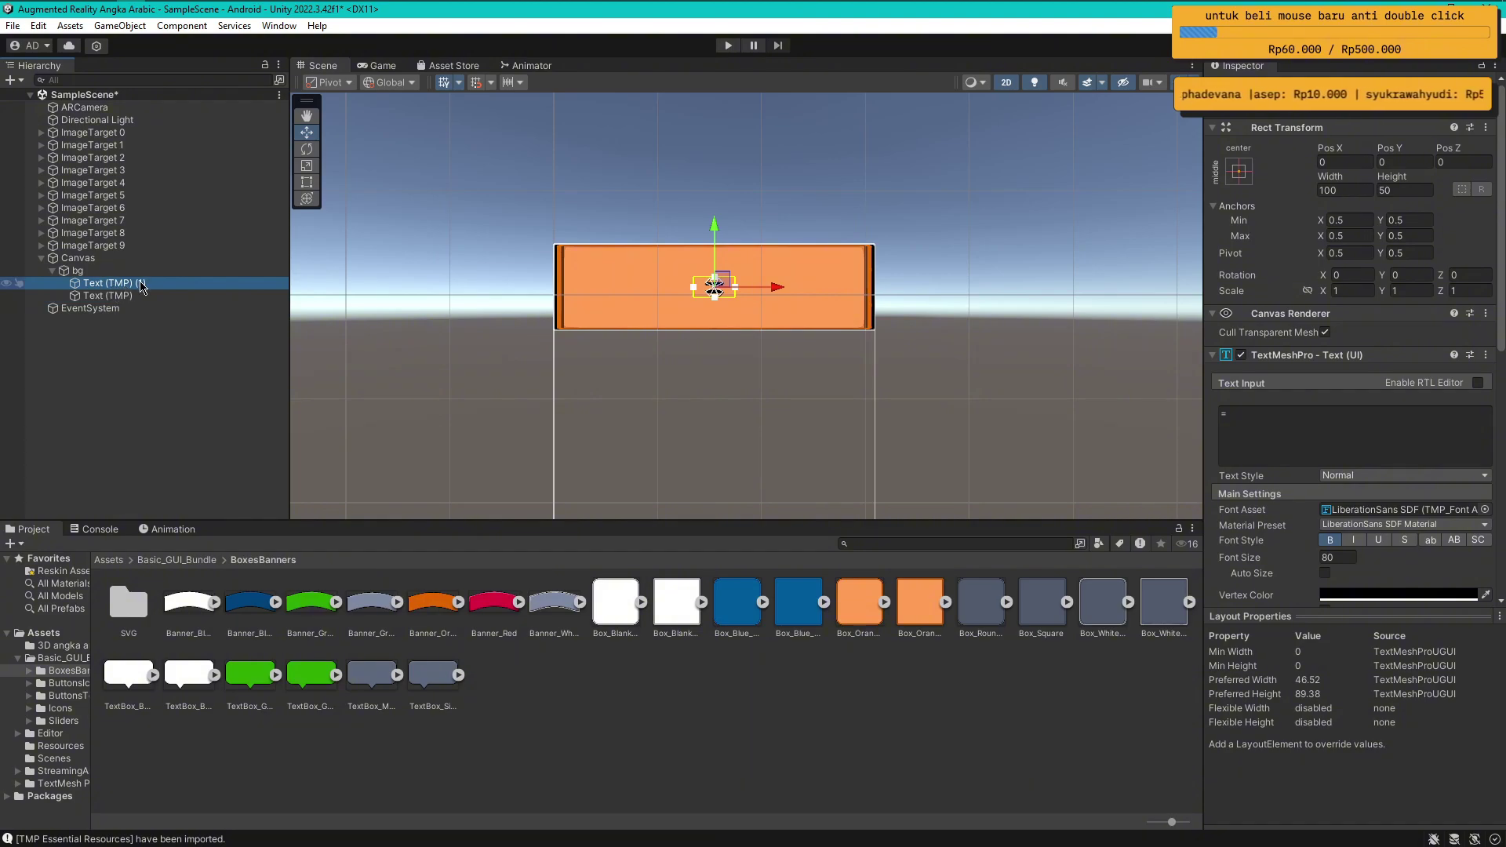
key("F2")
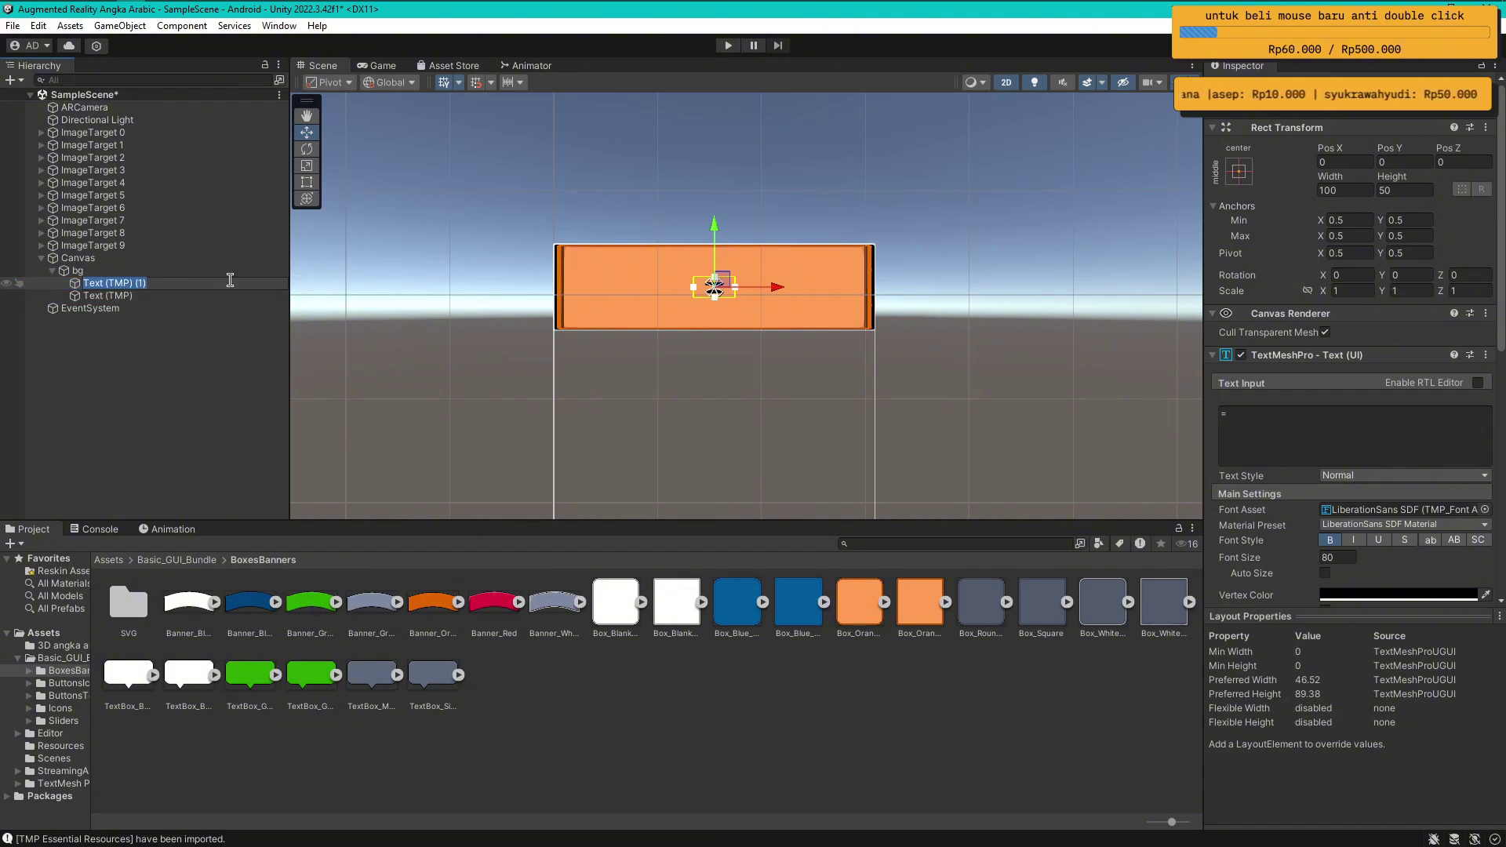
type("angka soal")
key("Return")
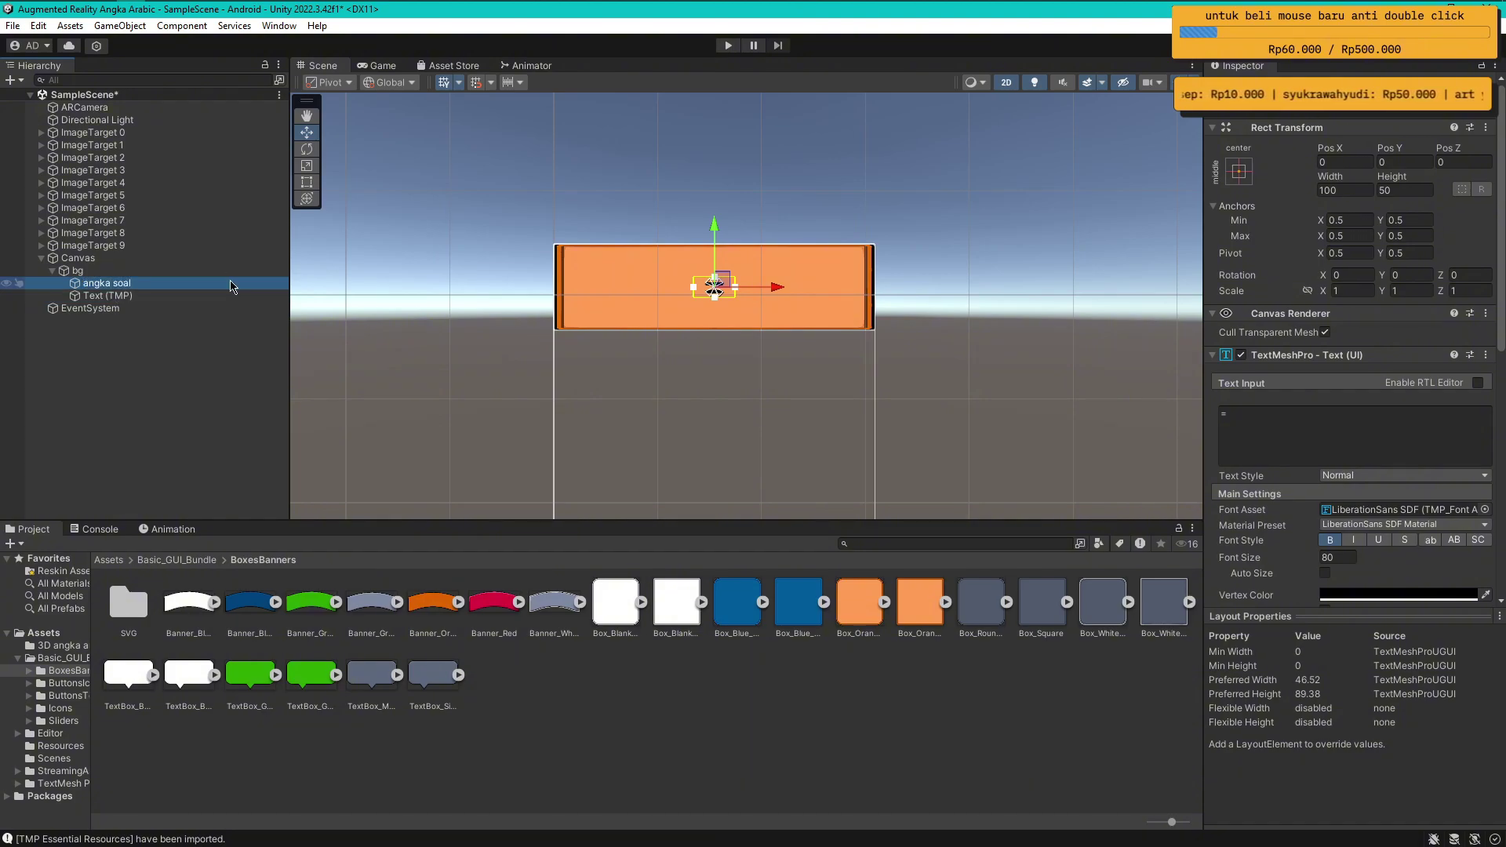
Move angka soal to the left of the equals sign, at about Pos X -103, and check the spacing in the Game view
left_click_drag(777, 287, 729, 295)
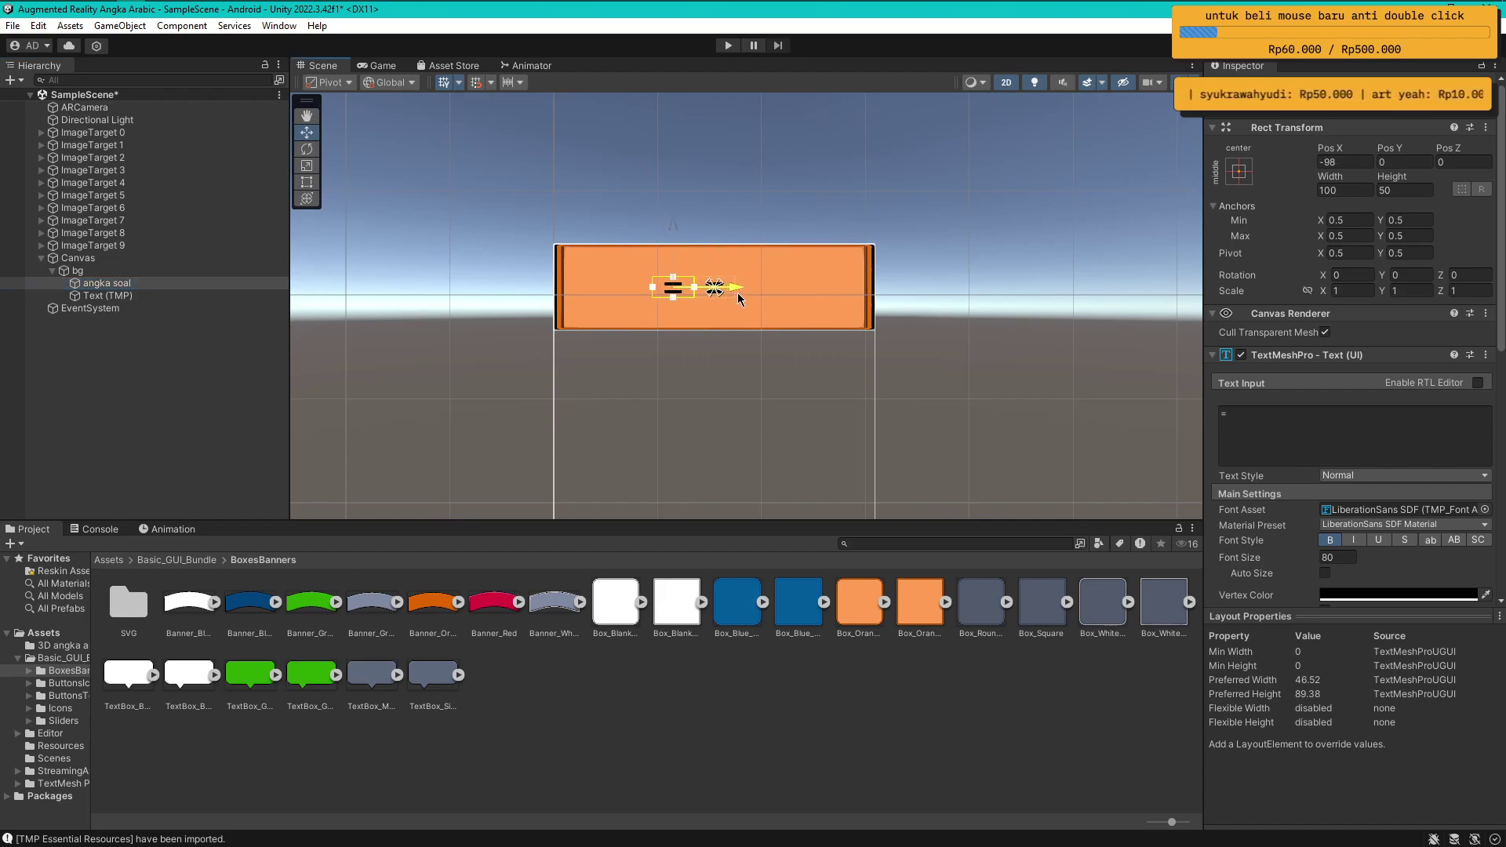
left_click_drag(738, 298, 740, 298)
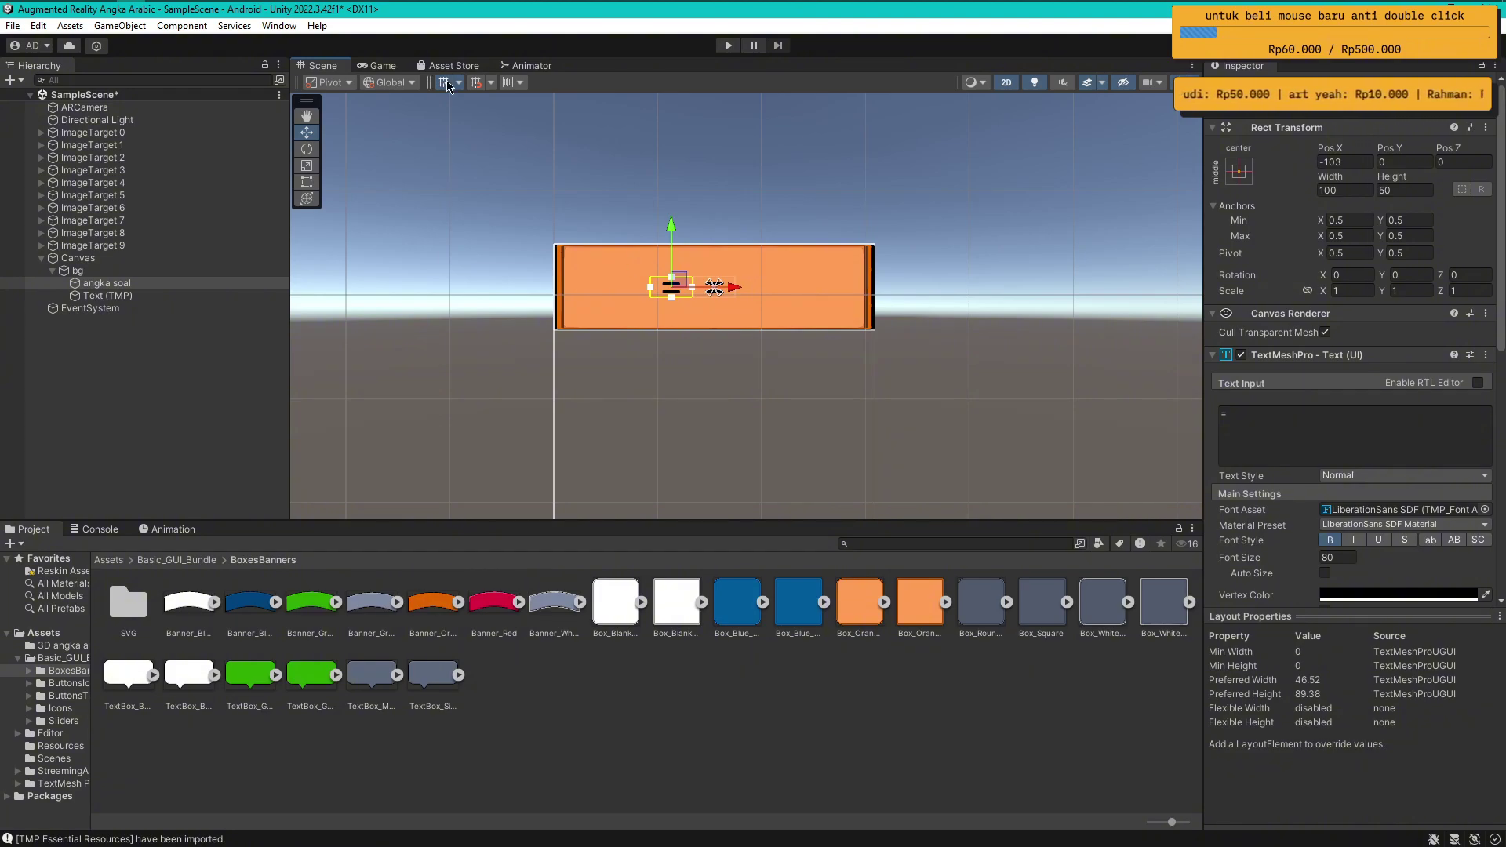
left_click(381, 66)
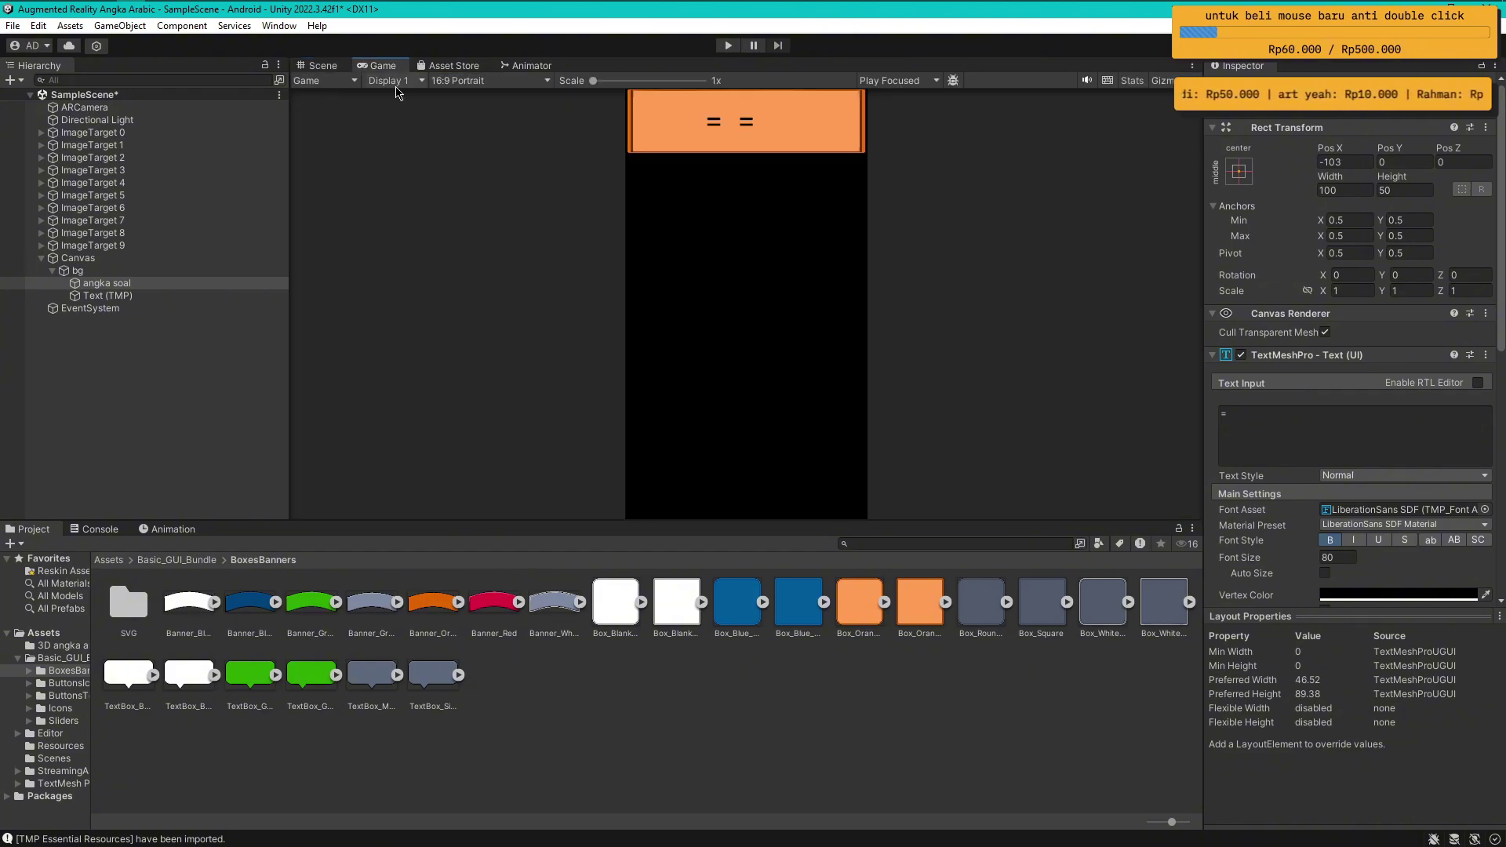
left_click(331, 64)
Change angka soal's text to 1 and right-align it, checking each change in the Game view
left_click(1308, 422)
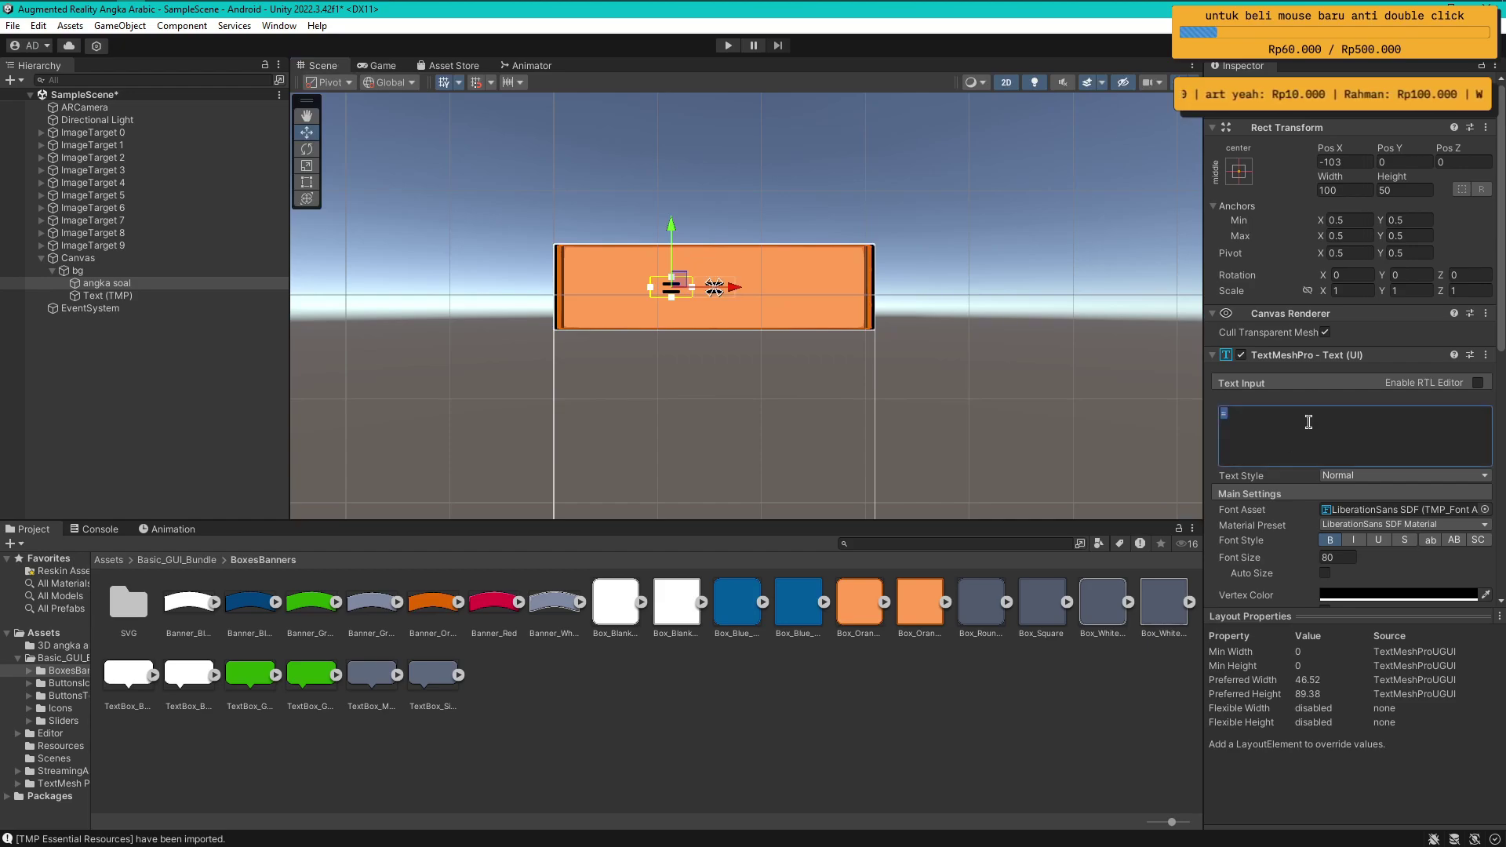
left_click(384, 65)
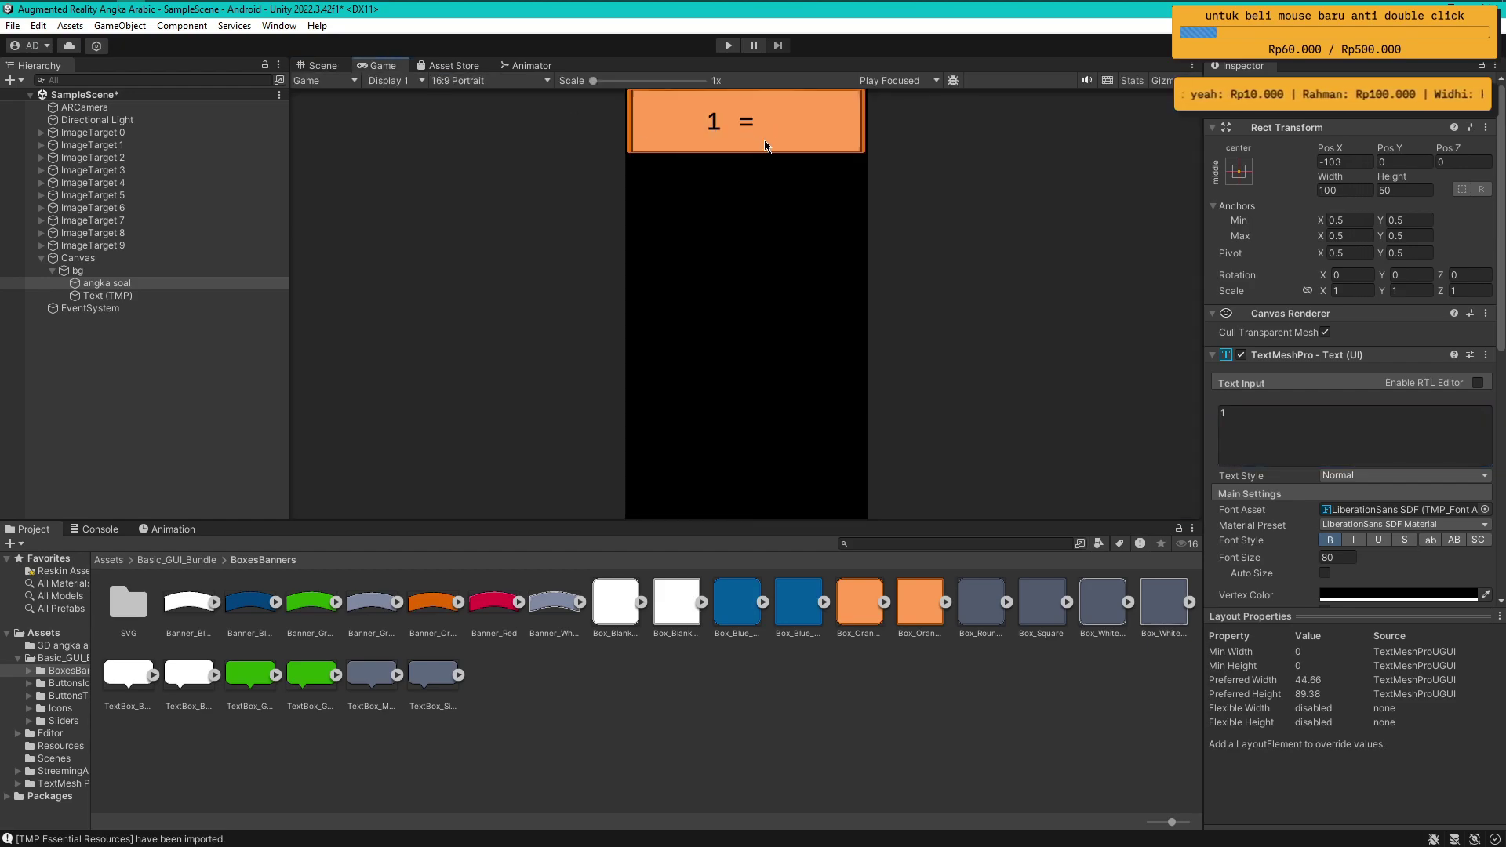
left_click(323, 65)
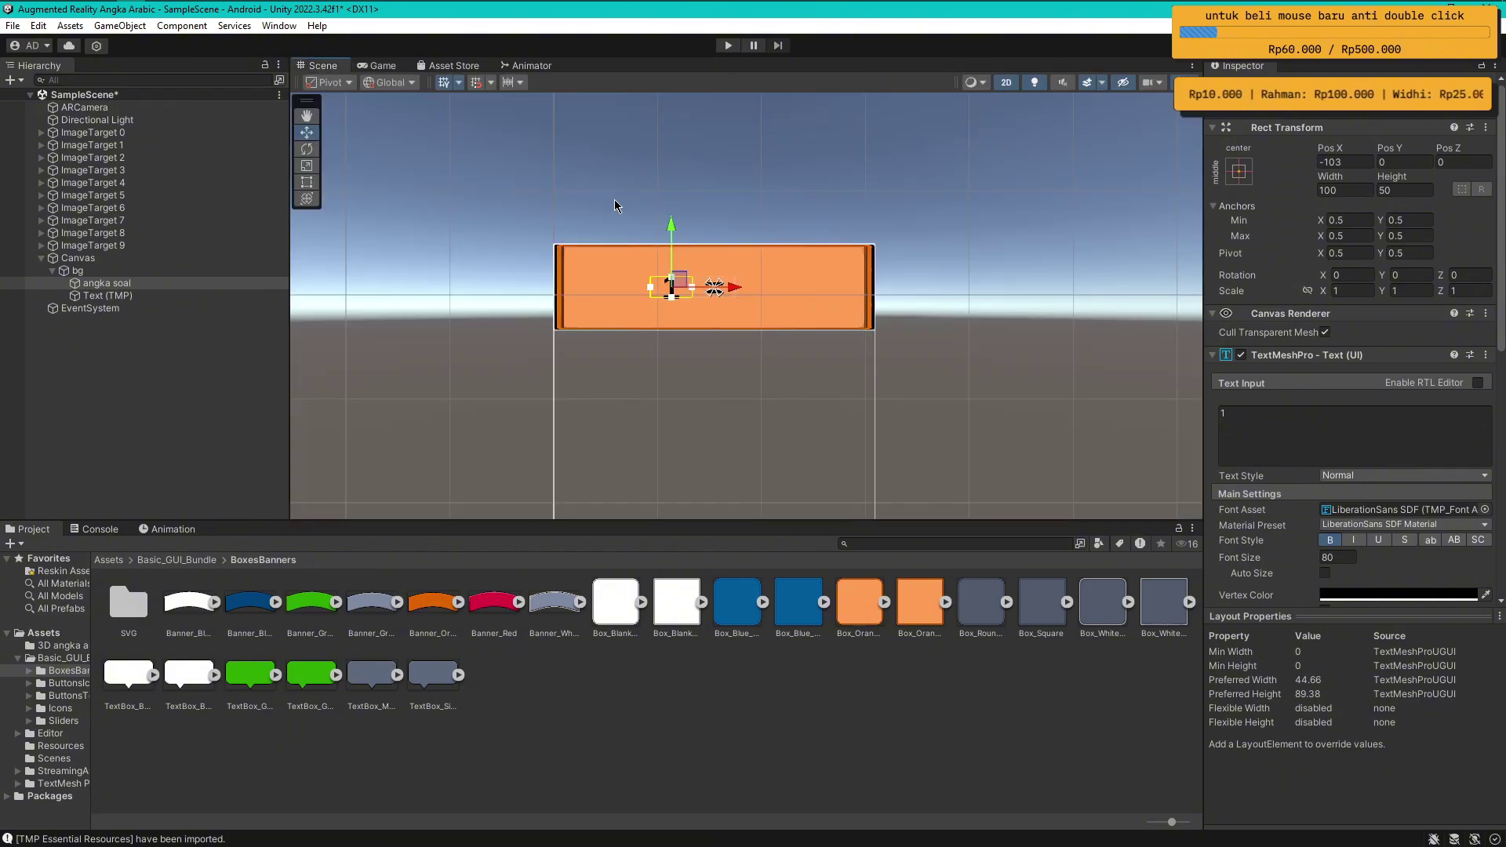
left_click_drag(1500, 306, 1504, 368)
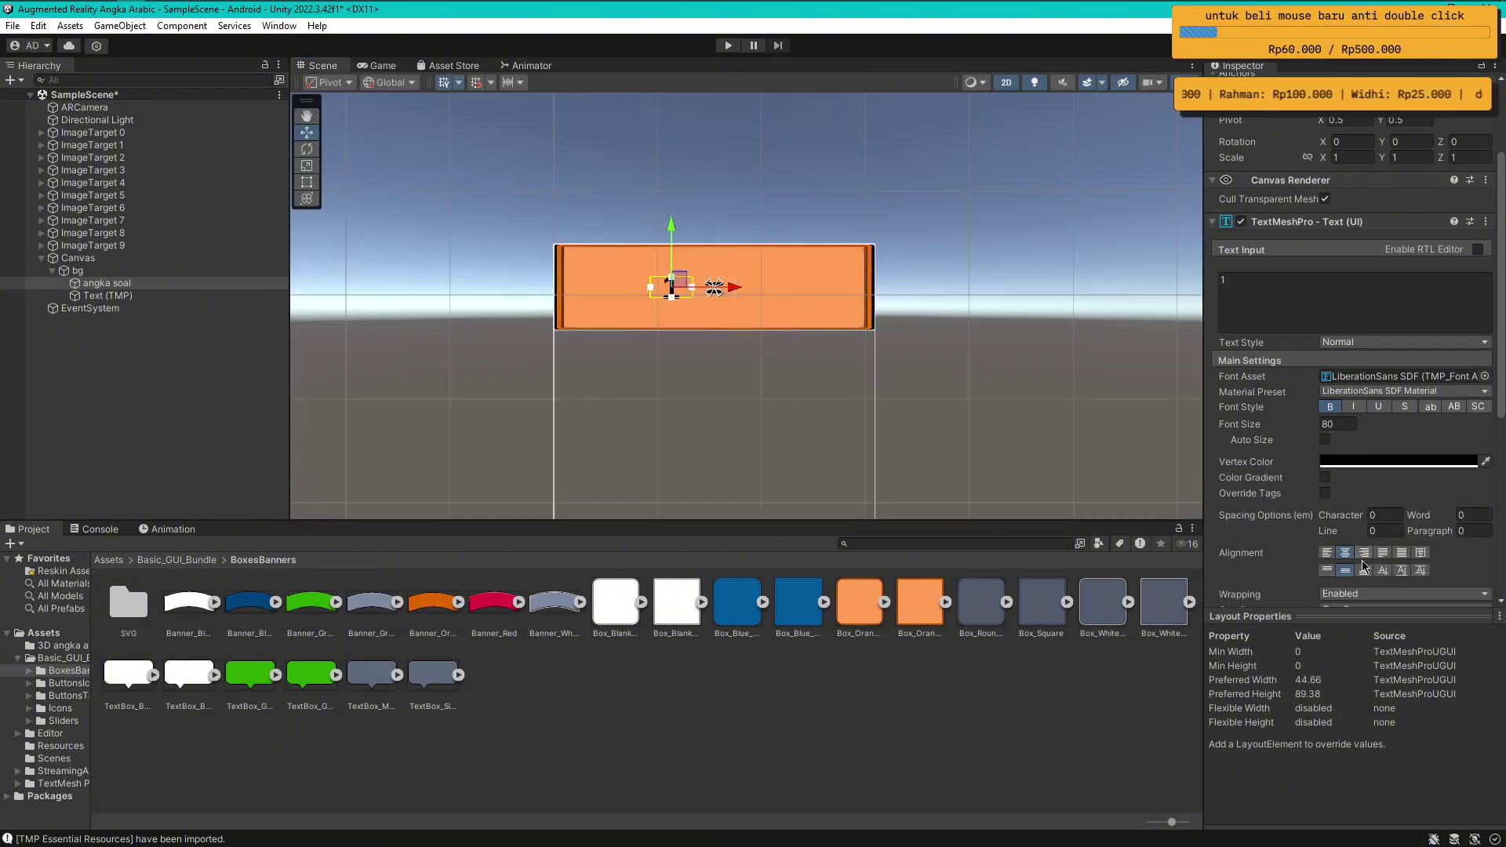
left_click(383, 65)
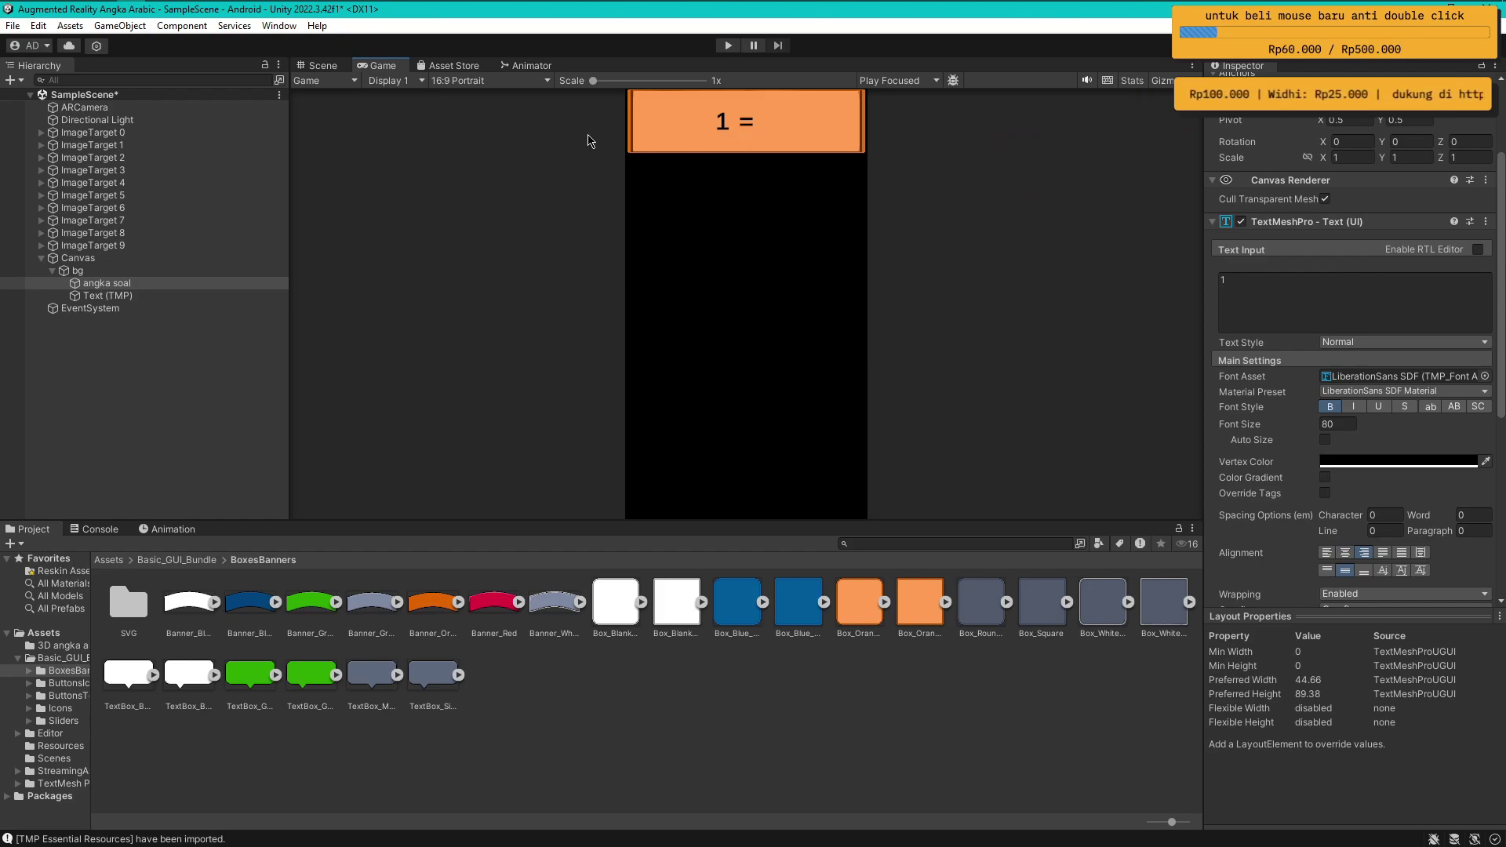
left_click(336, 66)
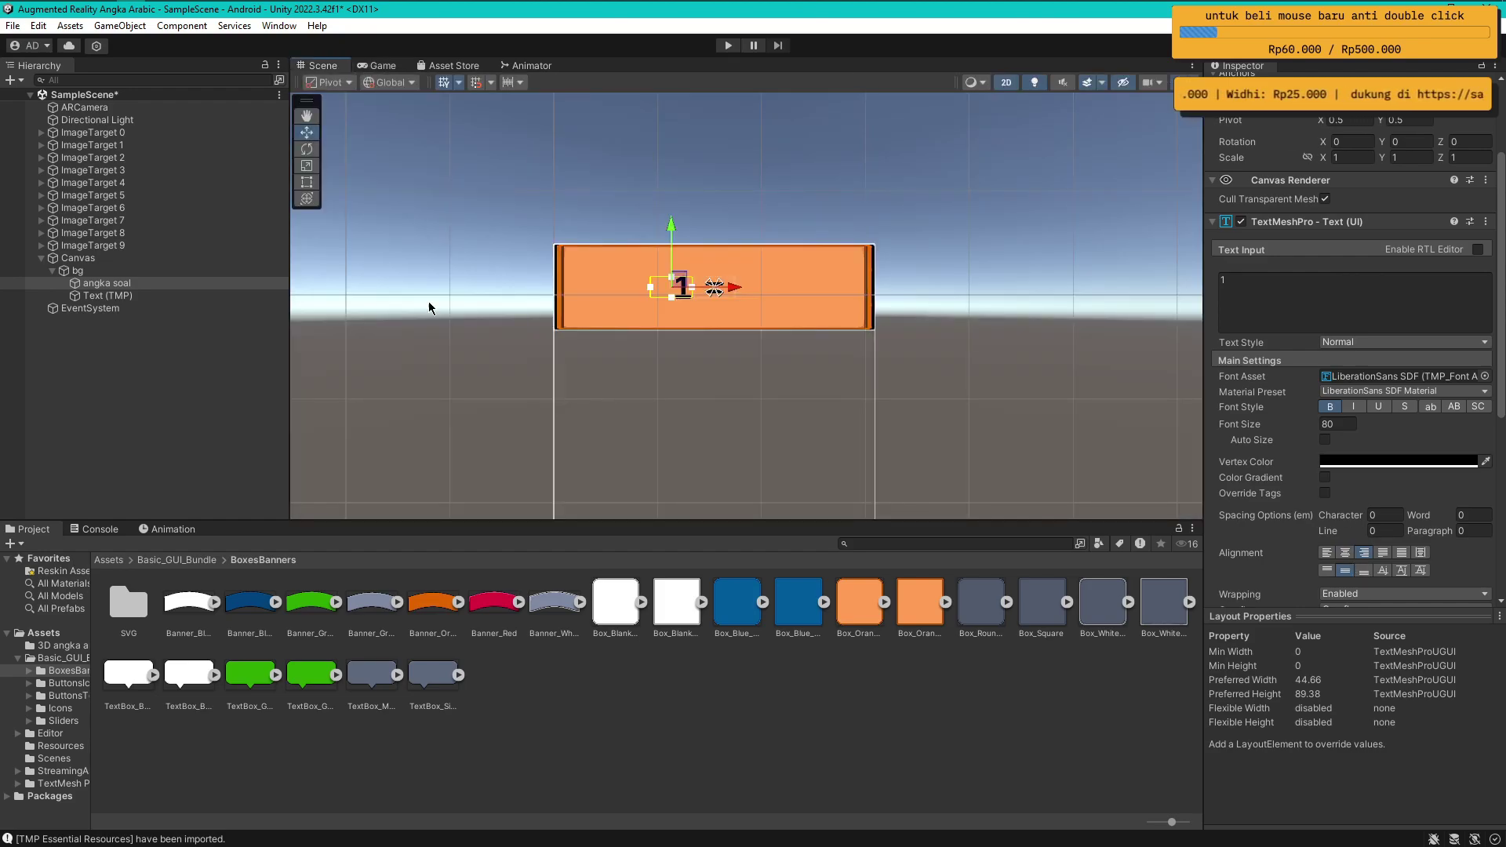
Set the equals sign text's height to 80
left_click_drag(1504, 362, 1503, 330)
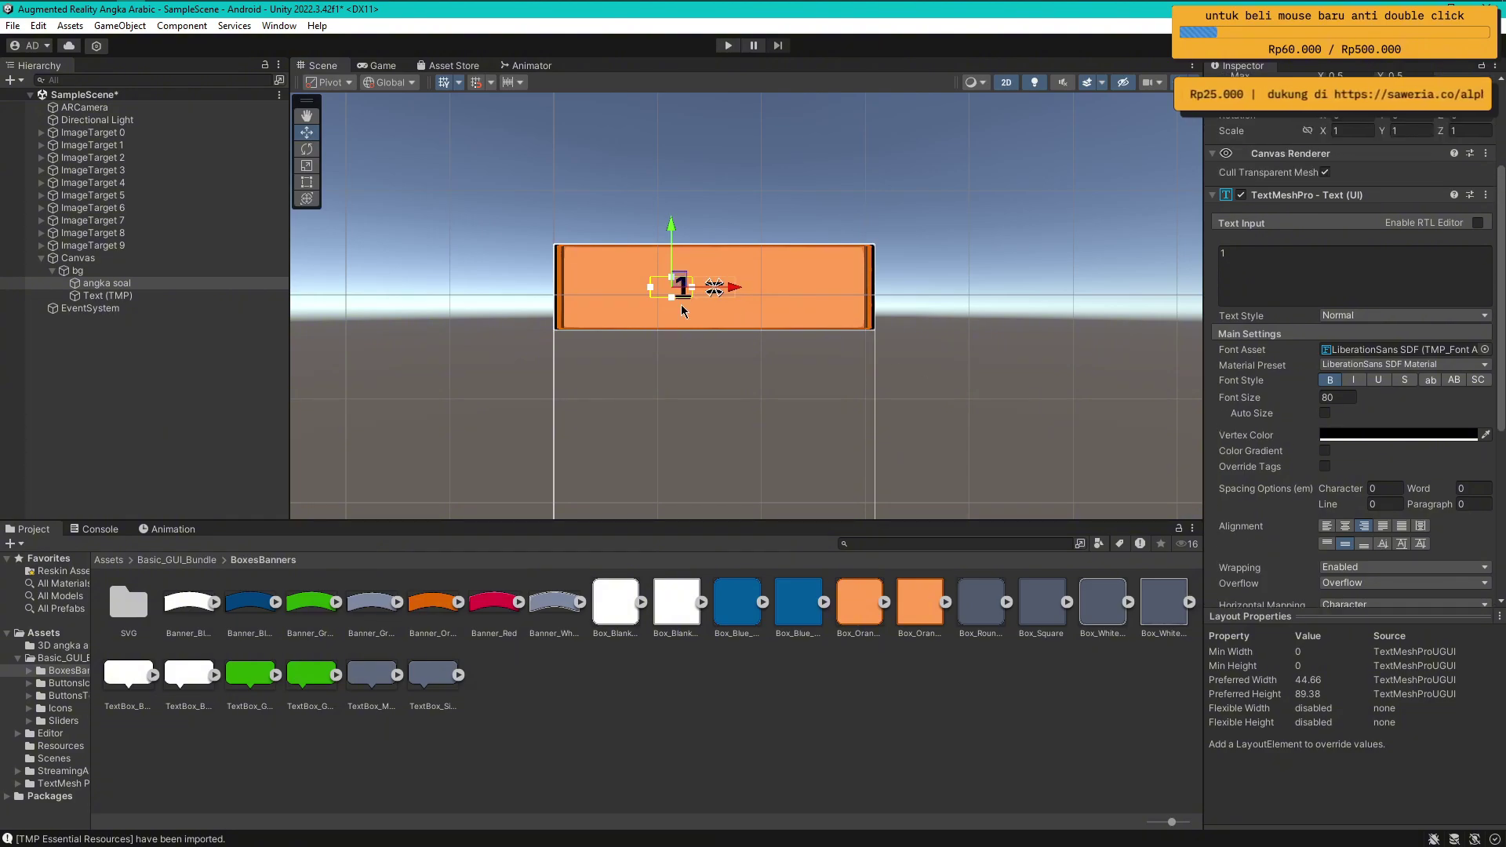
scroll(1488, 183, "up", 3)
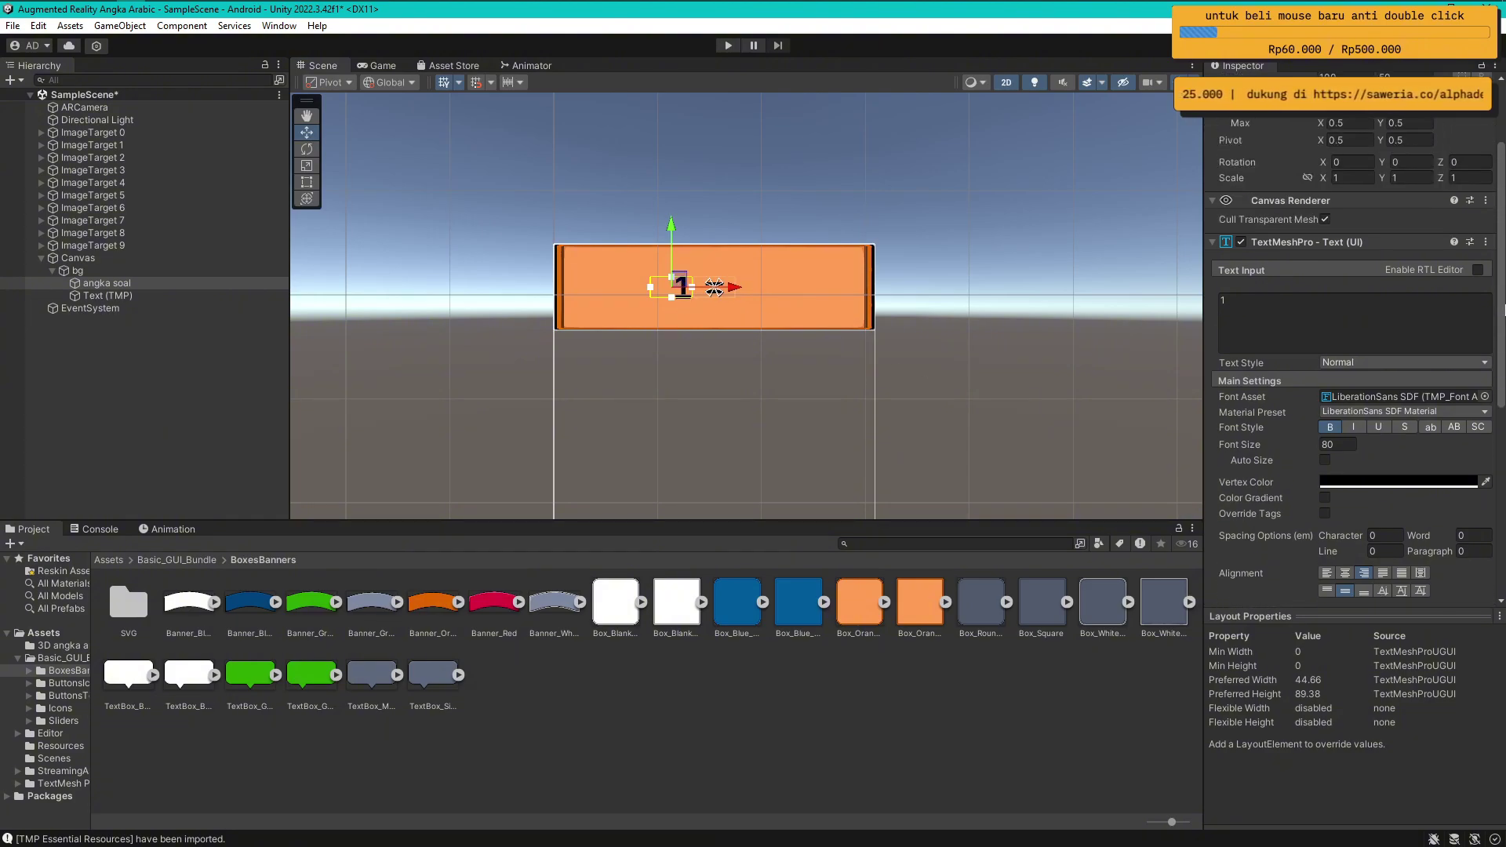
left_click(107, 295)
left_click(1411, 131)
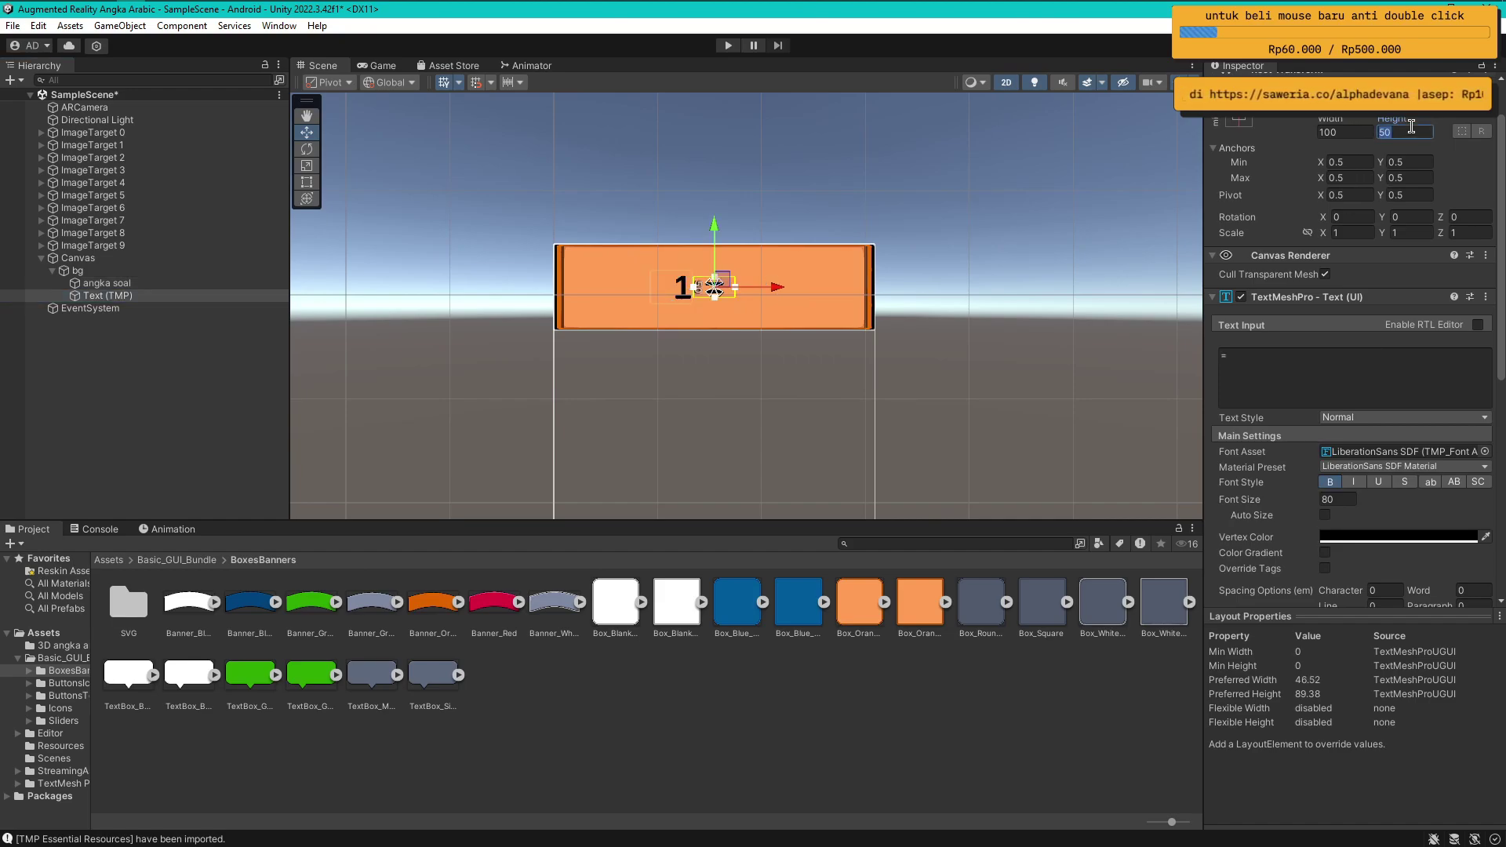
Set angka soal's height to 80 and Pos X to -100, and change its text to 10
left_click(168, 283)
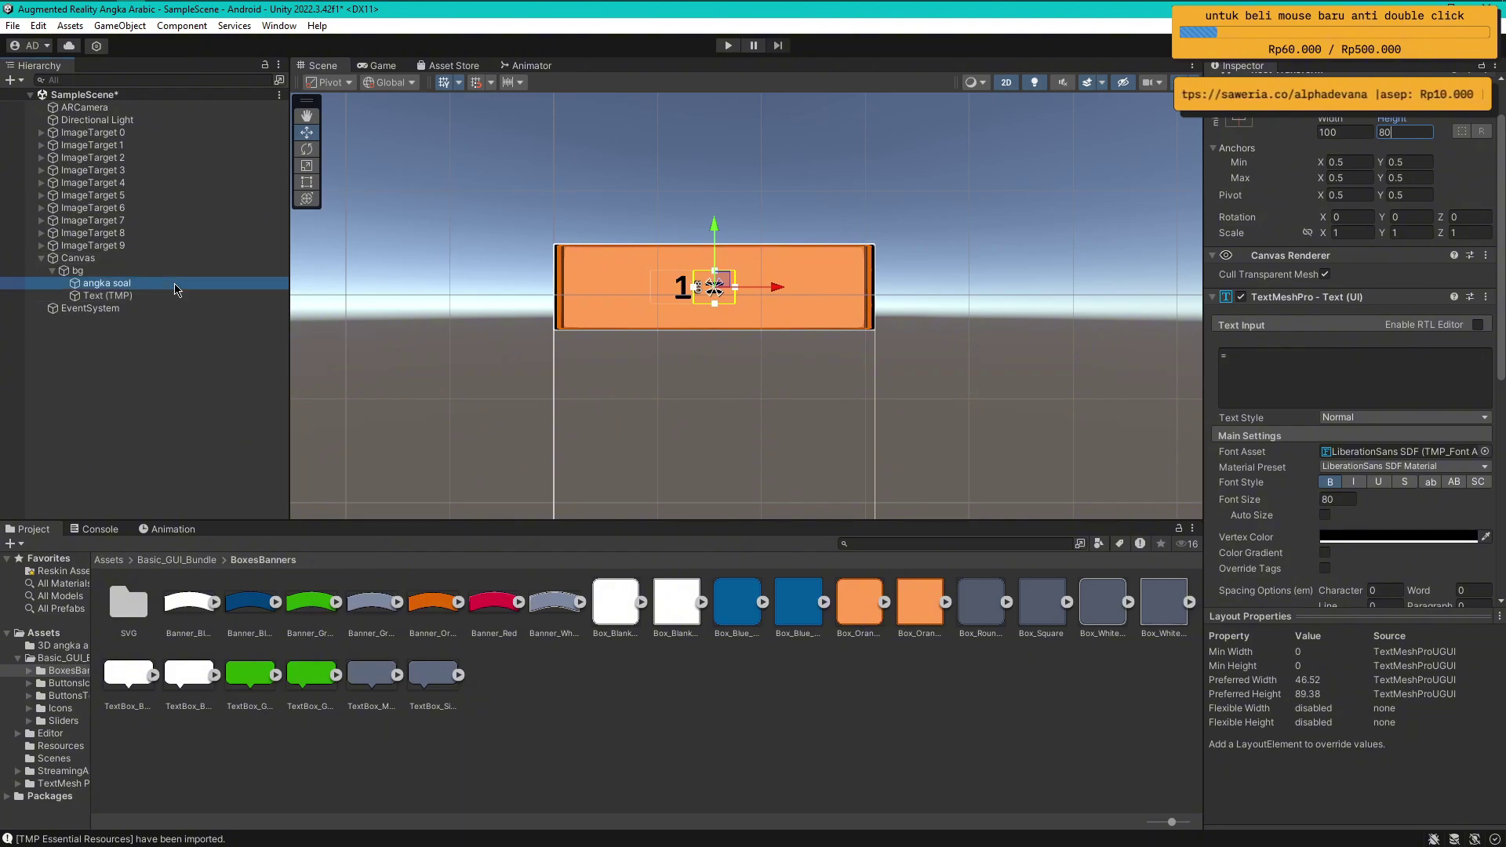
left_click(1345, 103)
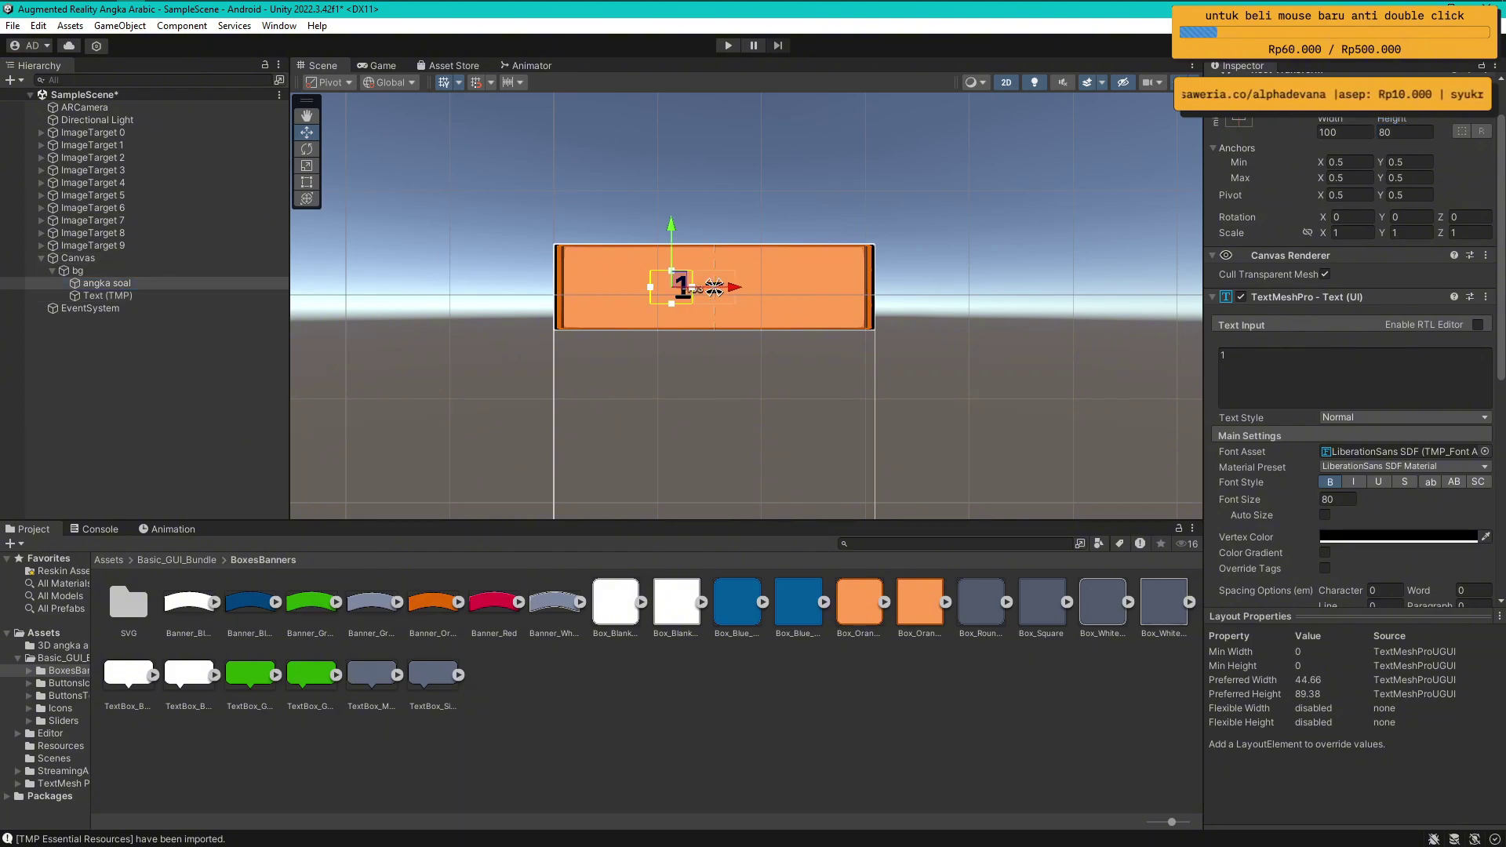
type("-100")
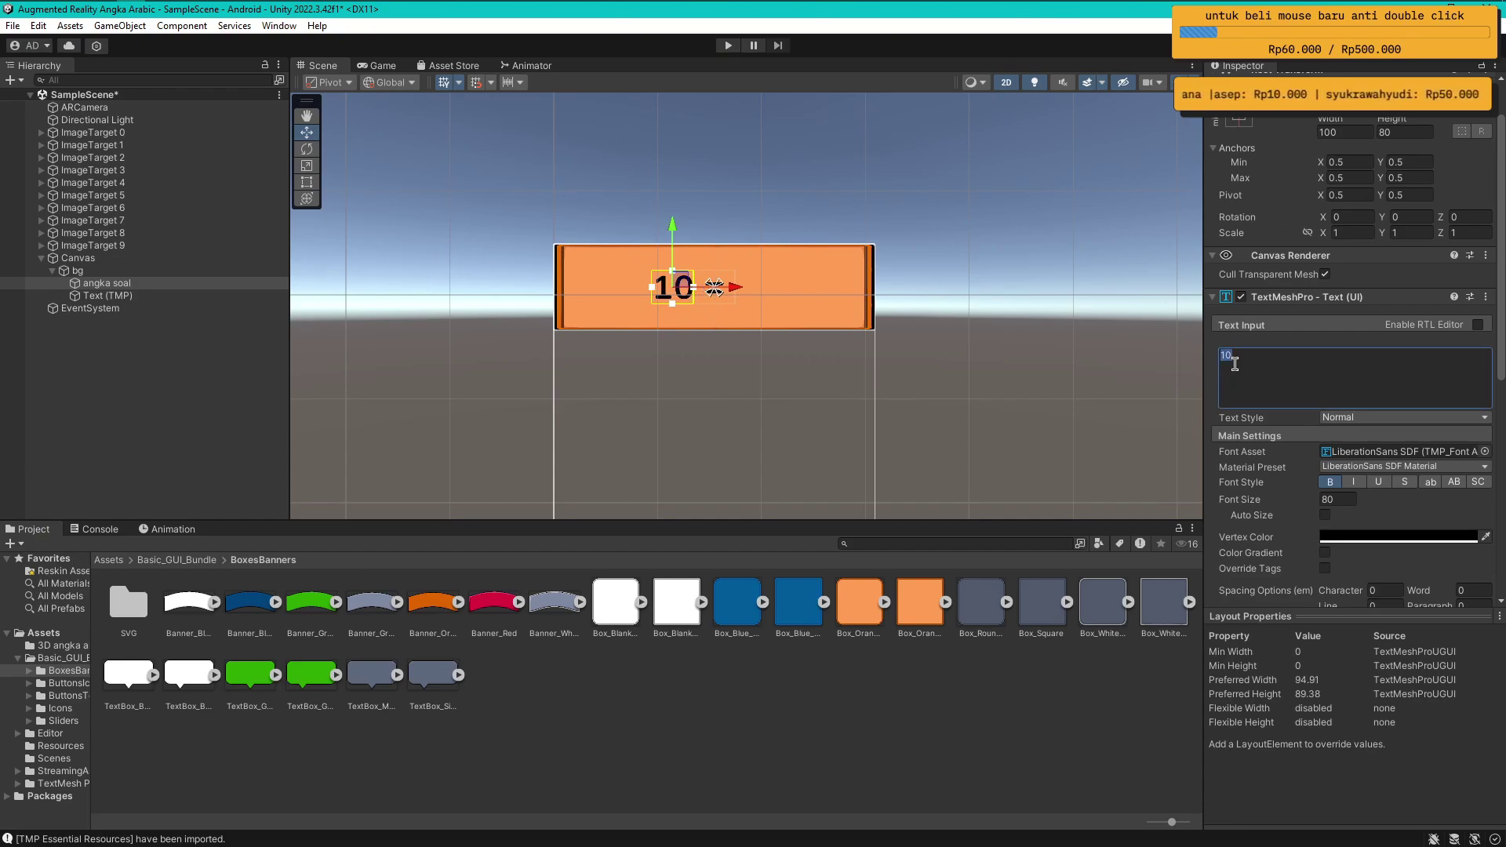
Try the middle-right anchor preset on angka soal and undo it
left_click(1362, 134)
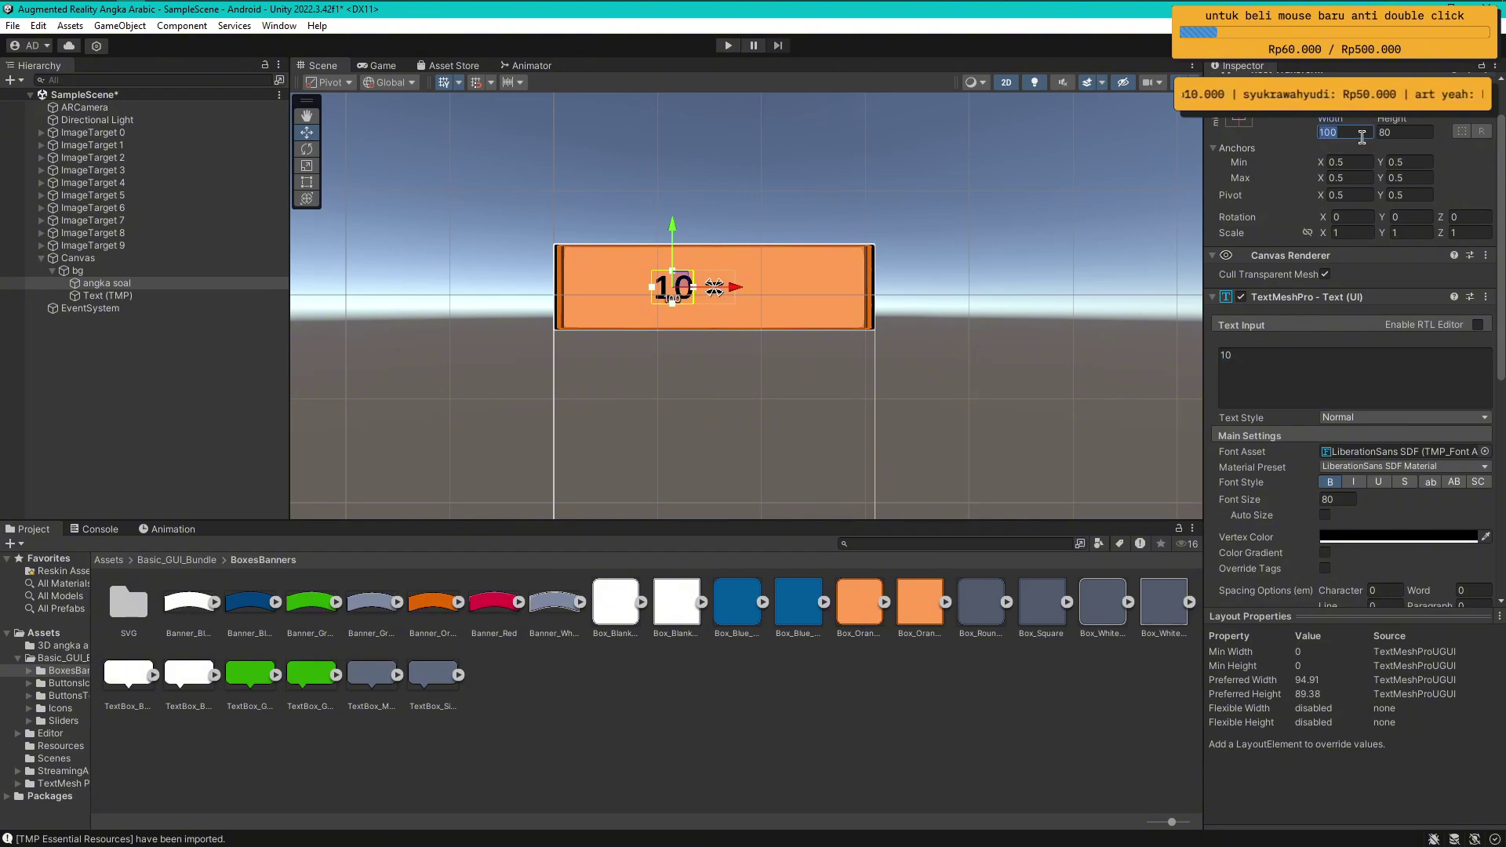
left_click(1238, 119)
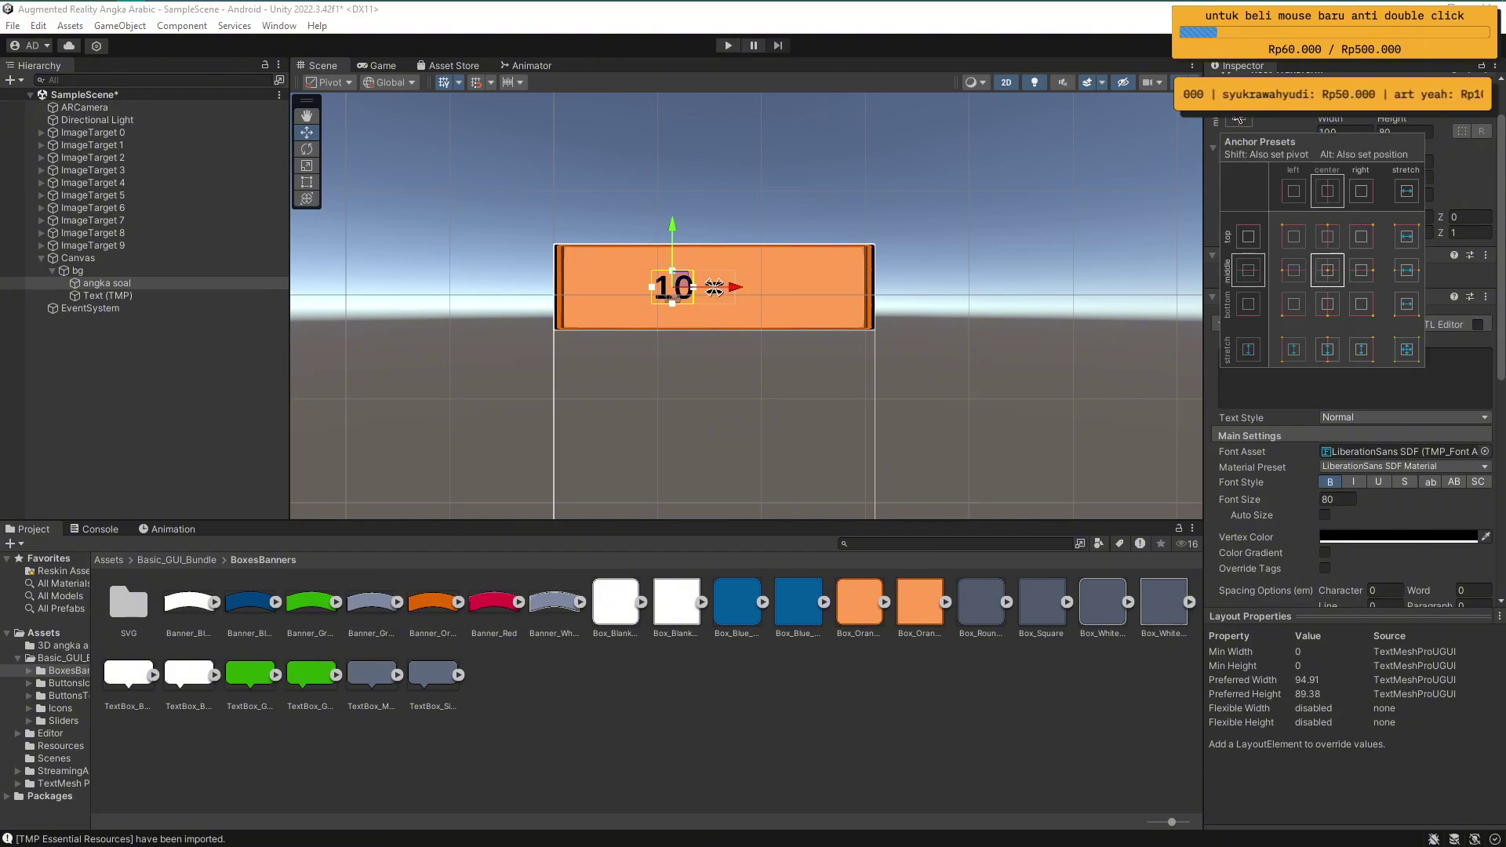
left_click(1362, 272)
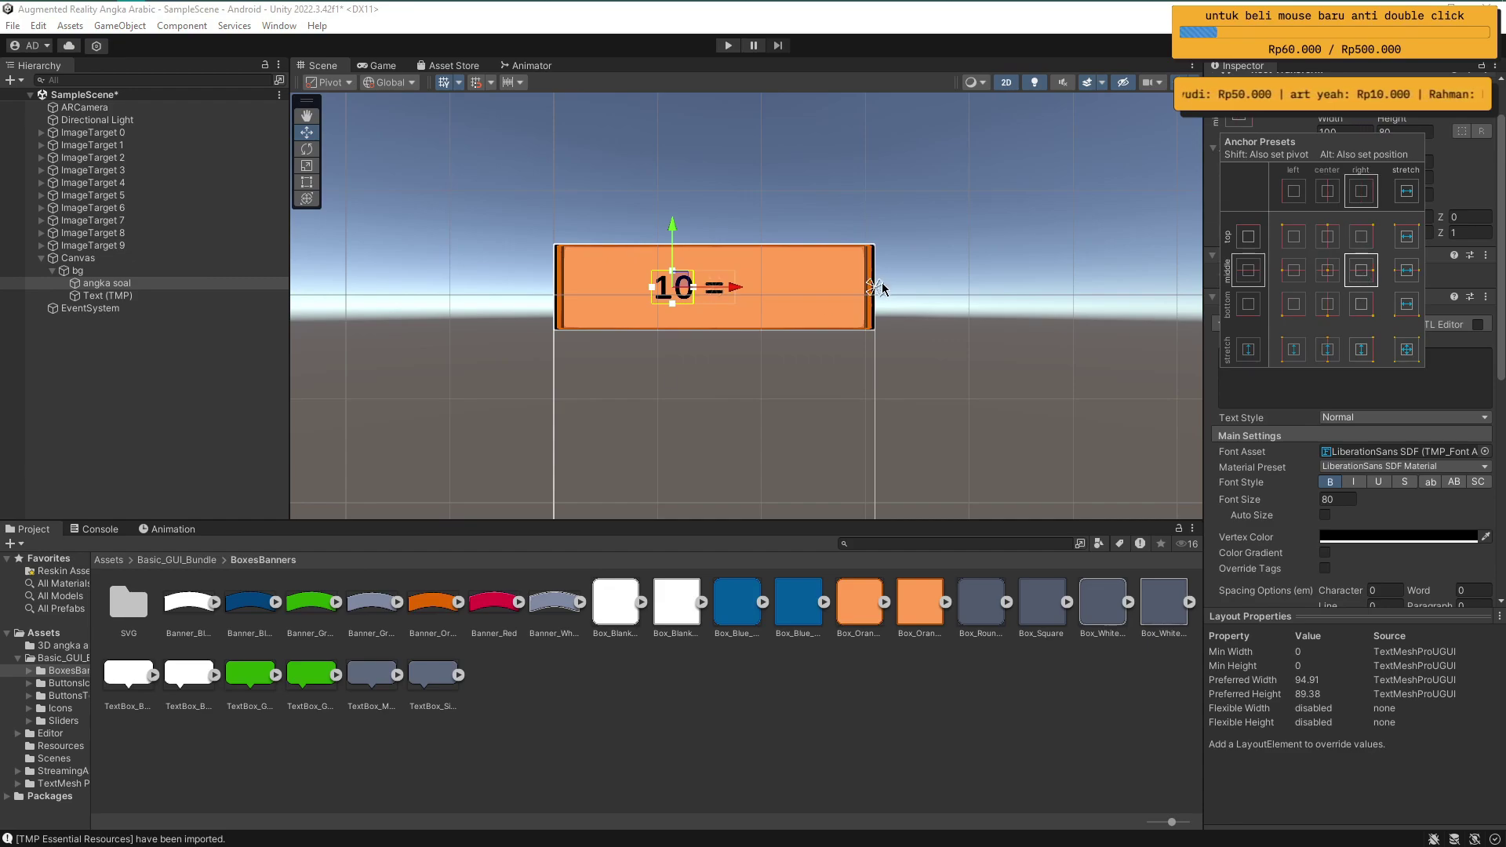
key("ctrl+z")
left_click(716, 301)
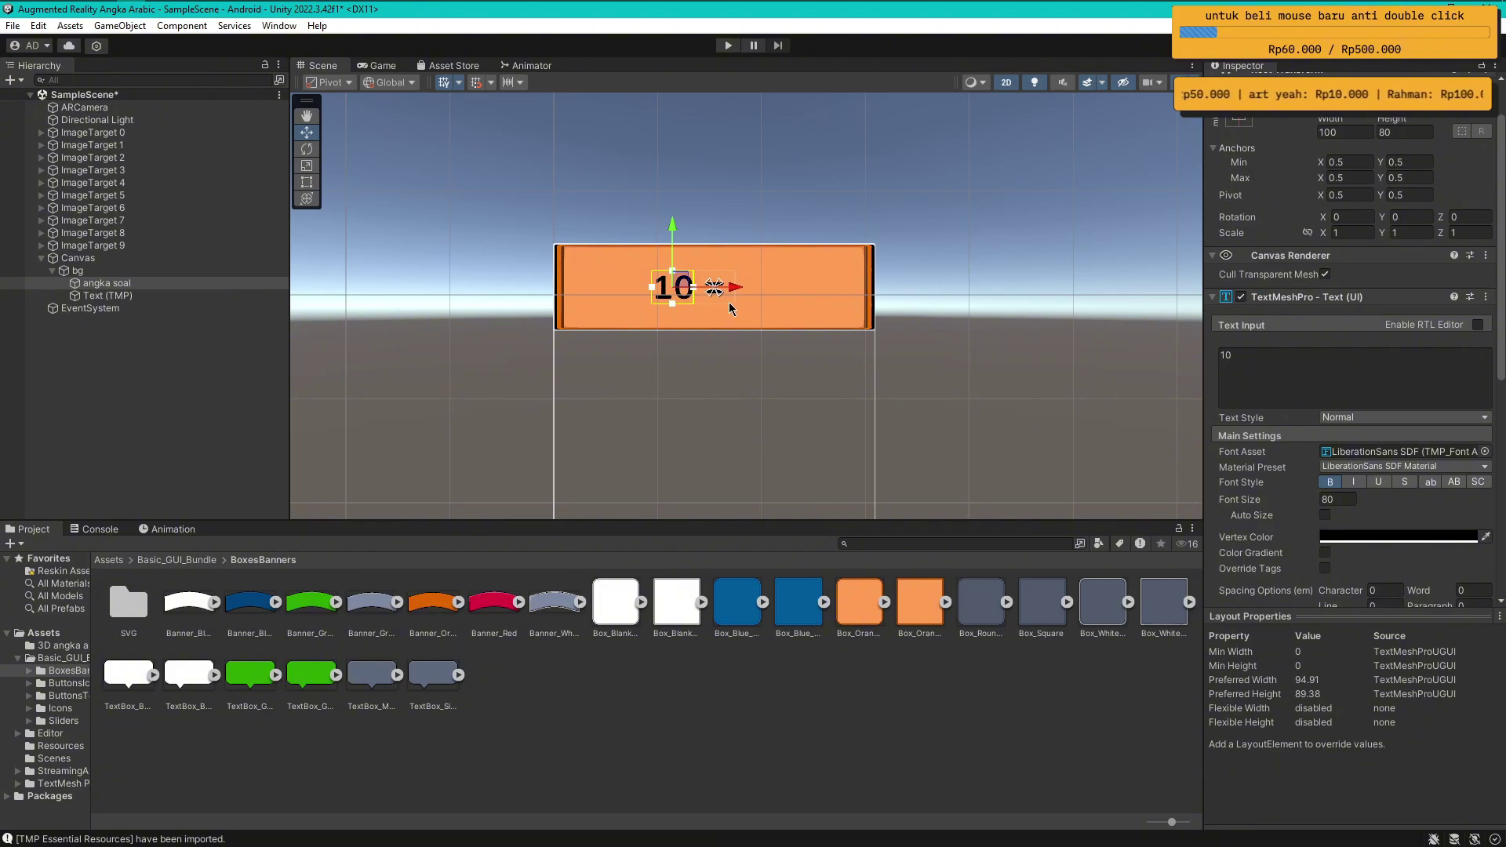
Set angka soal's width to 150
left_click(1329, 128)
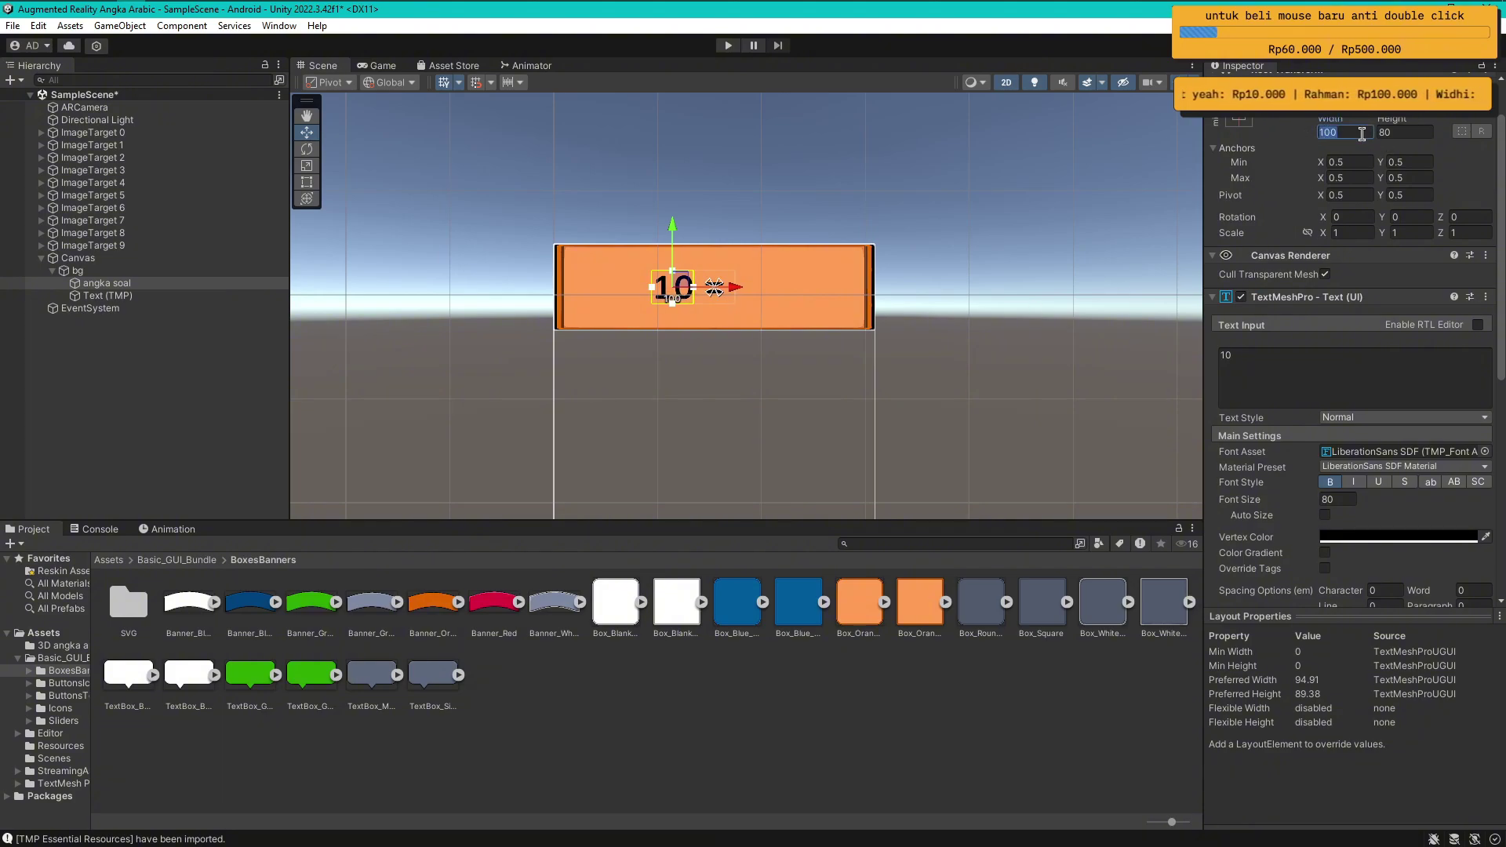
type("15550")
key("BackSpace")
key("BackSpace")
key("BackSpace")
key("BackSpace")
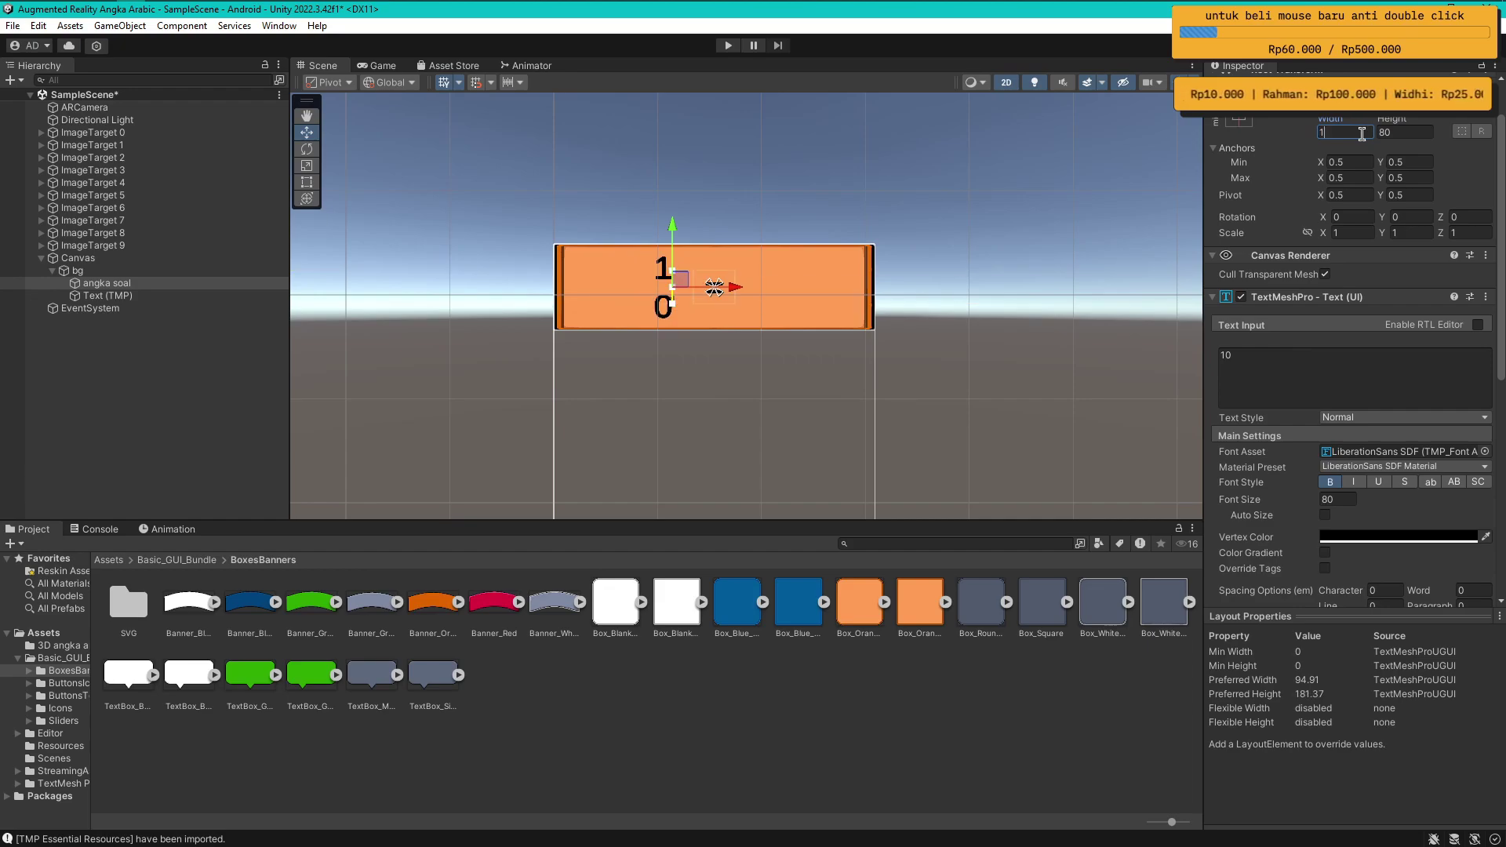
type("50")
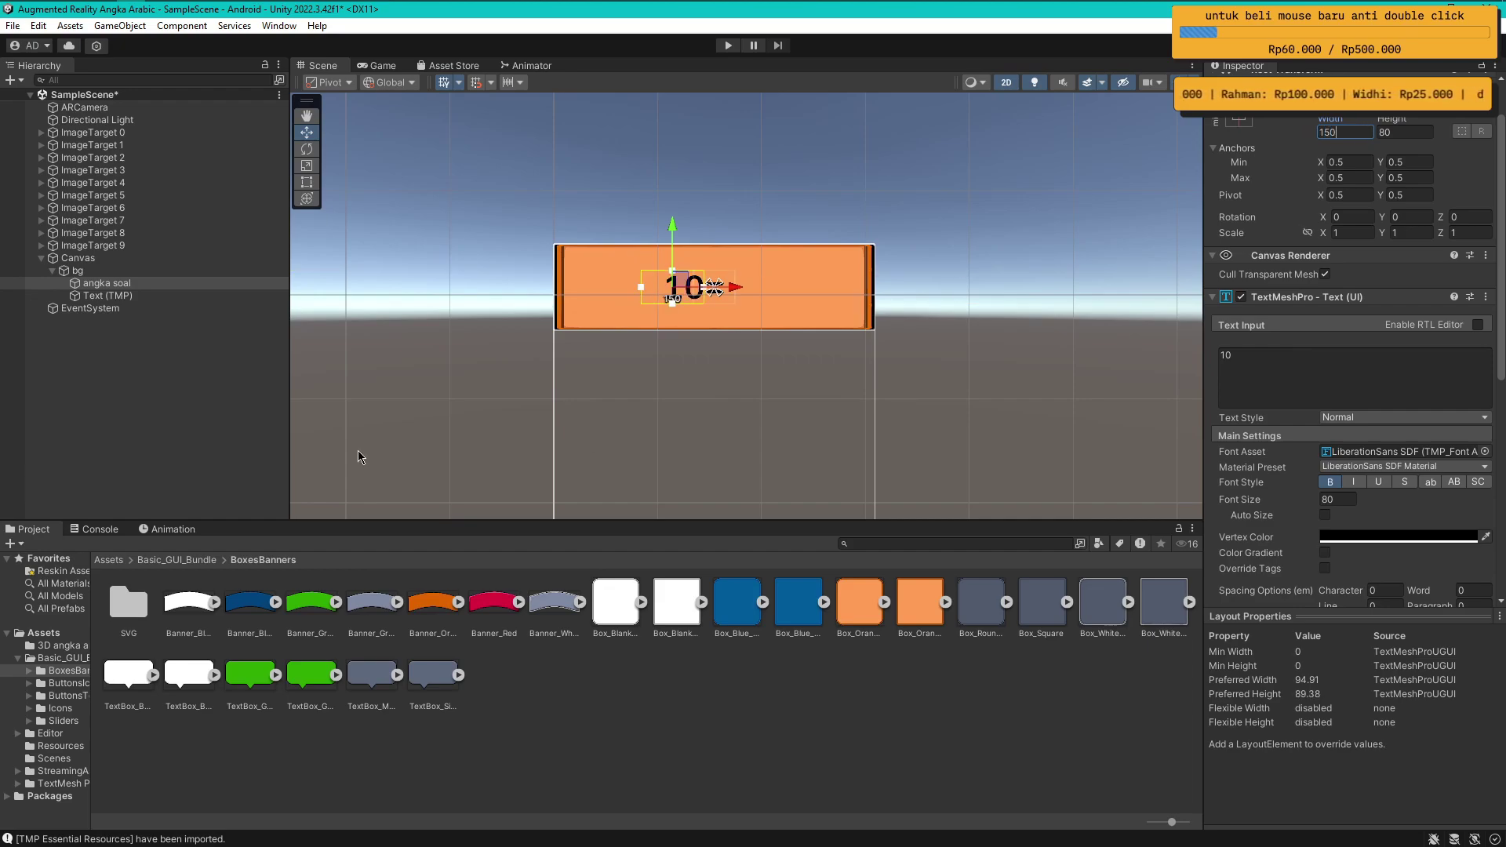
Shift angka soal left to Pos X -125 and check its spacing from the equals sign in the Game view
left_click(362, 454)
left_click(117, 284)
left_click_drag(740, 289, 729, 290)
left_click(1349, 159)
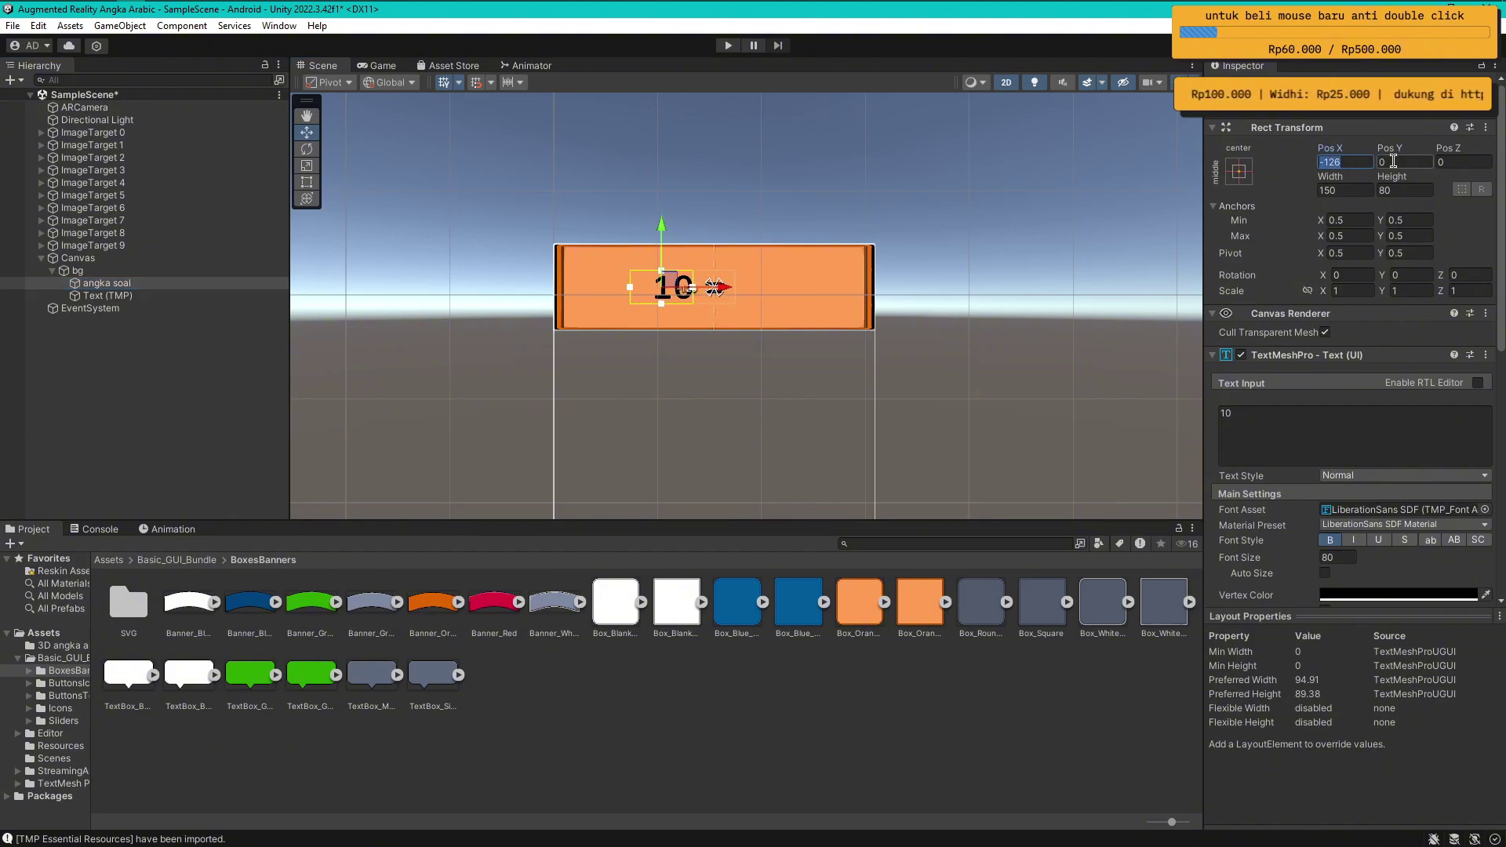
type("-125")
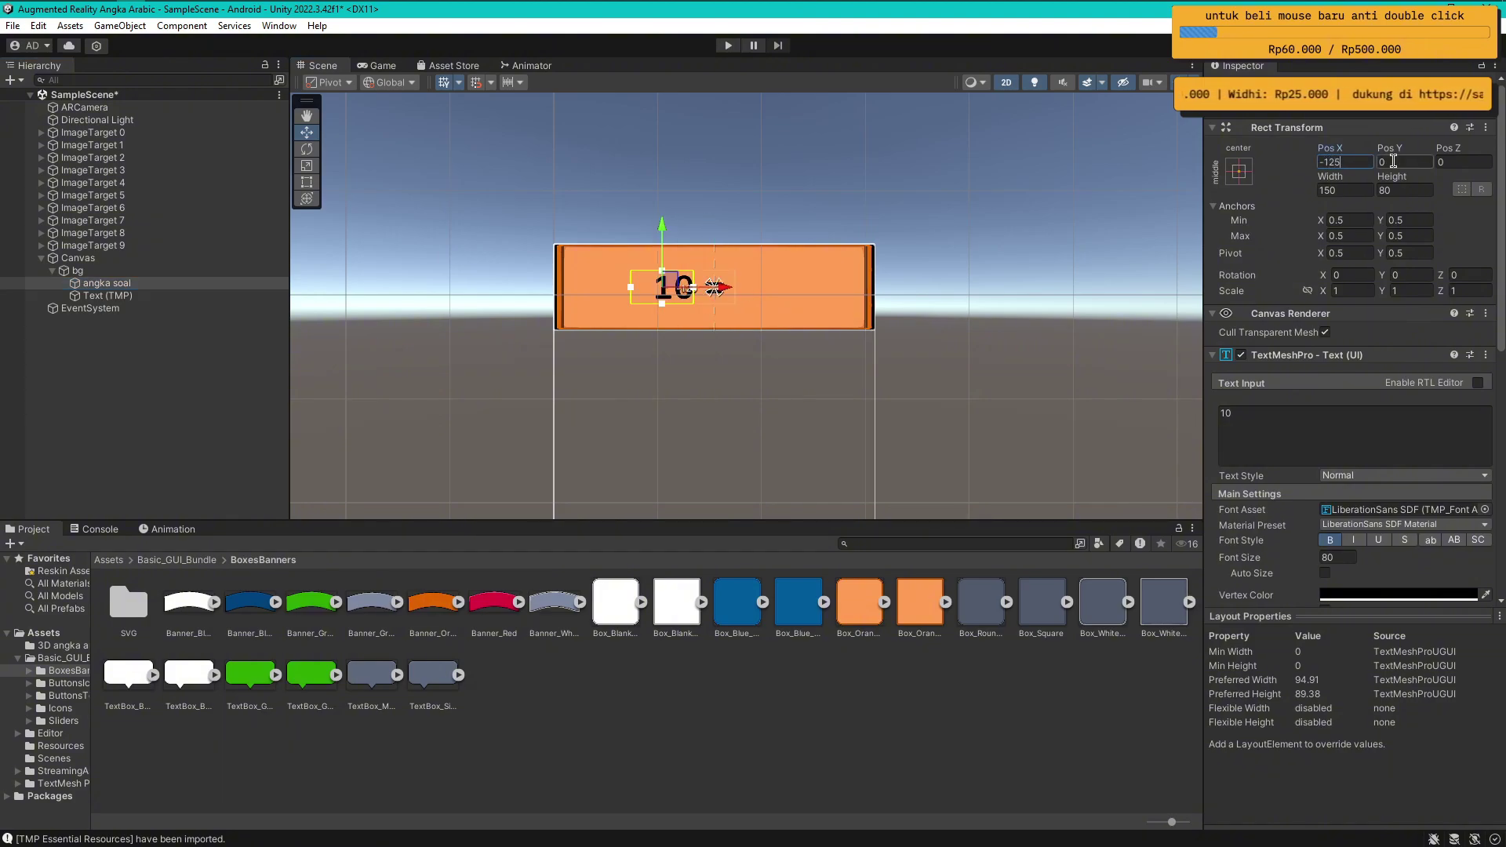
left_click(135, 409)
left_click(215, 284)
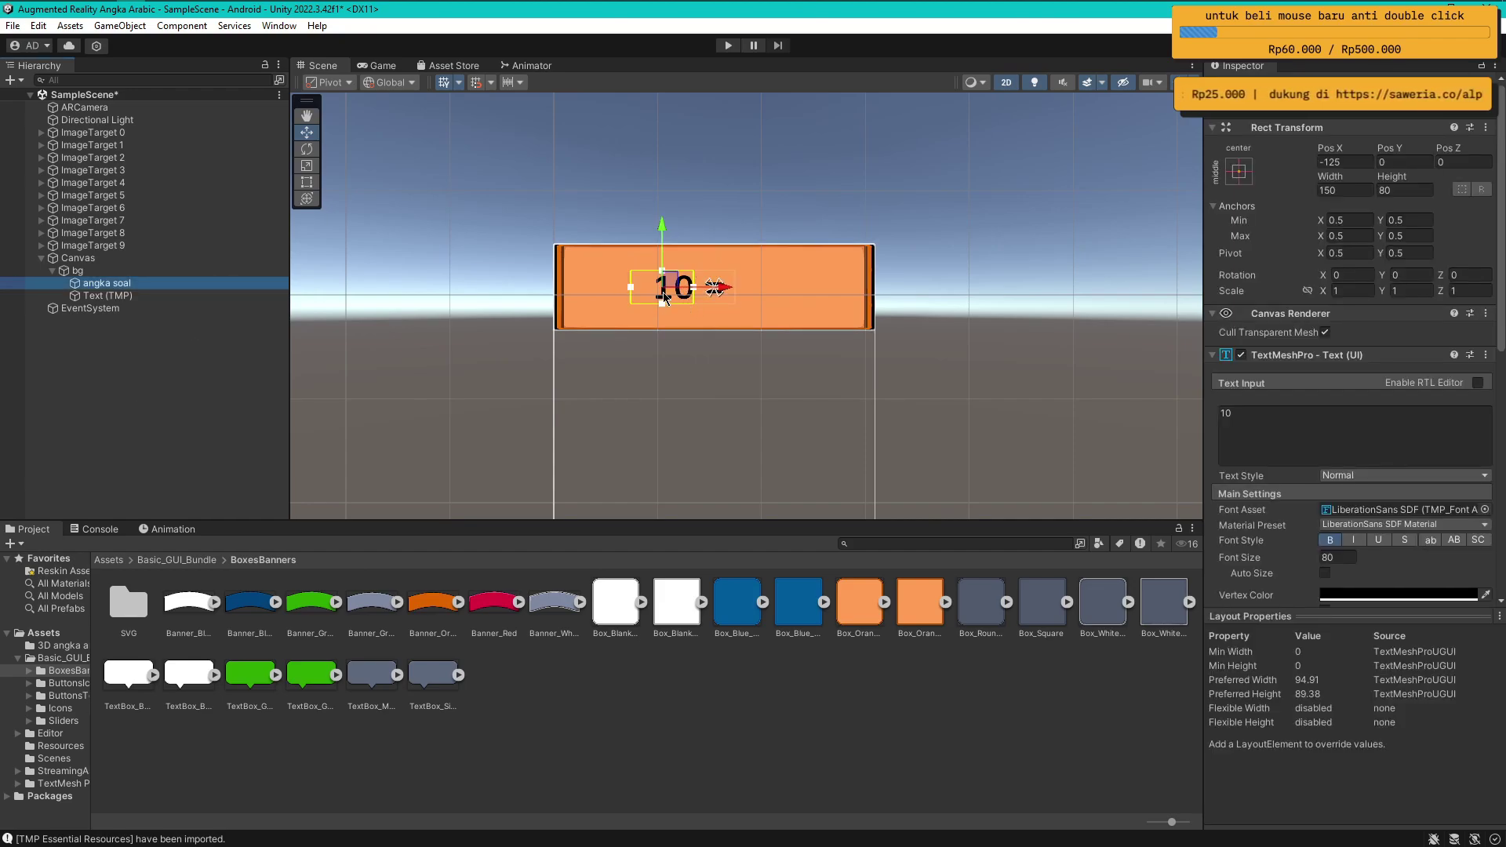
scroll(1495, 559, "down", 5)
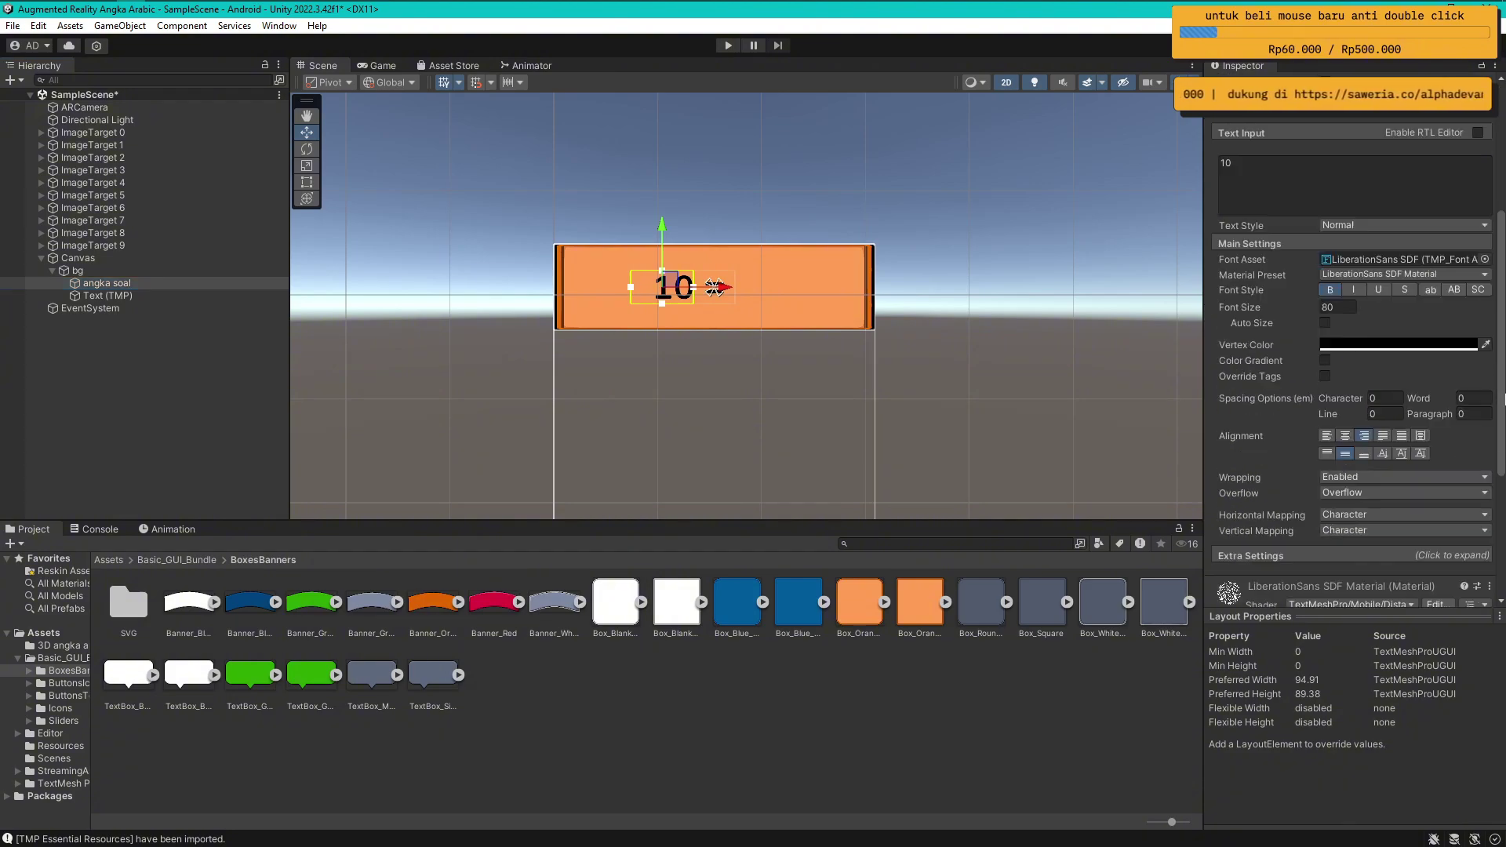
left_click(384, 66)
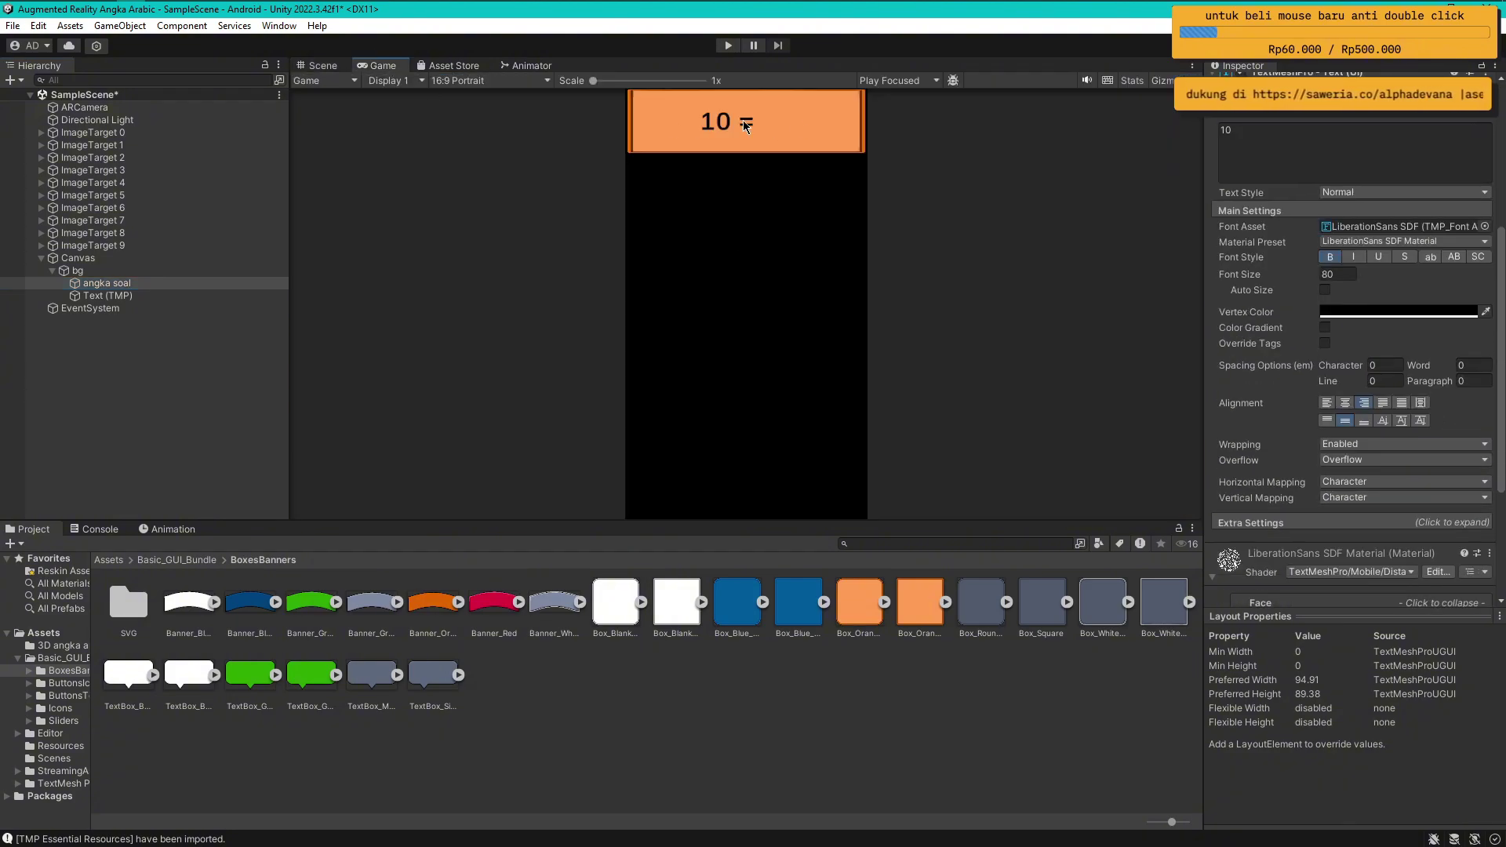
left_click(320, 66)
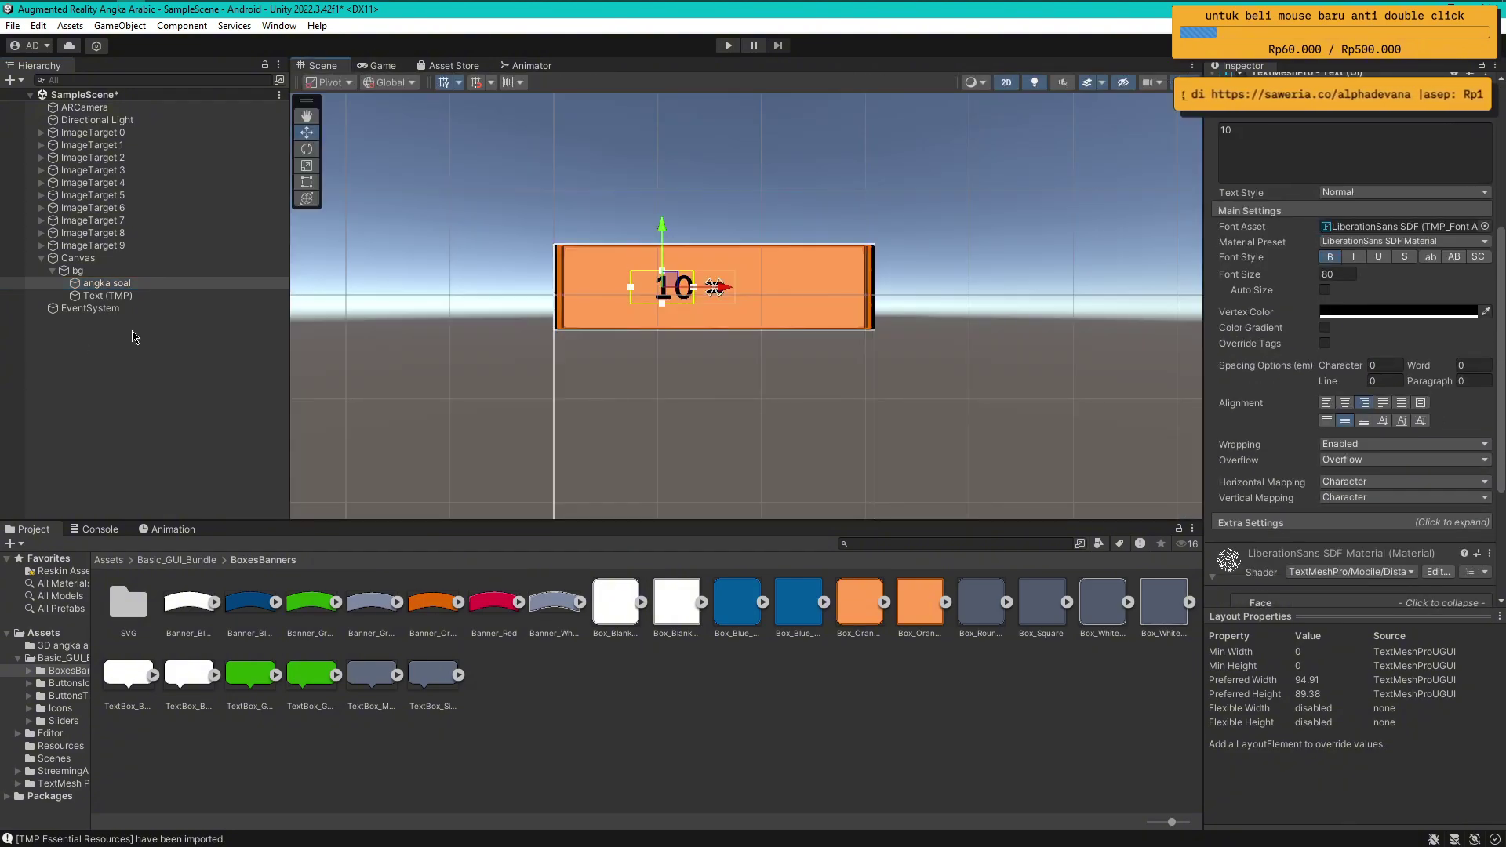
Test angka soal's text box with the number 100, and set the text back to 1
left_click(1352, 160)
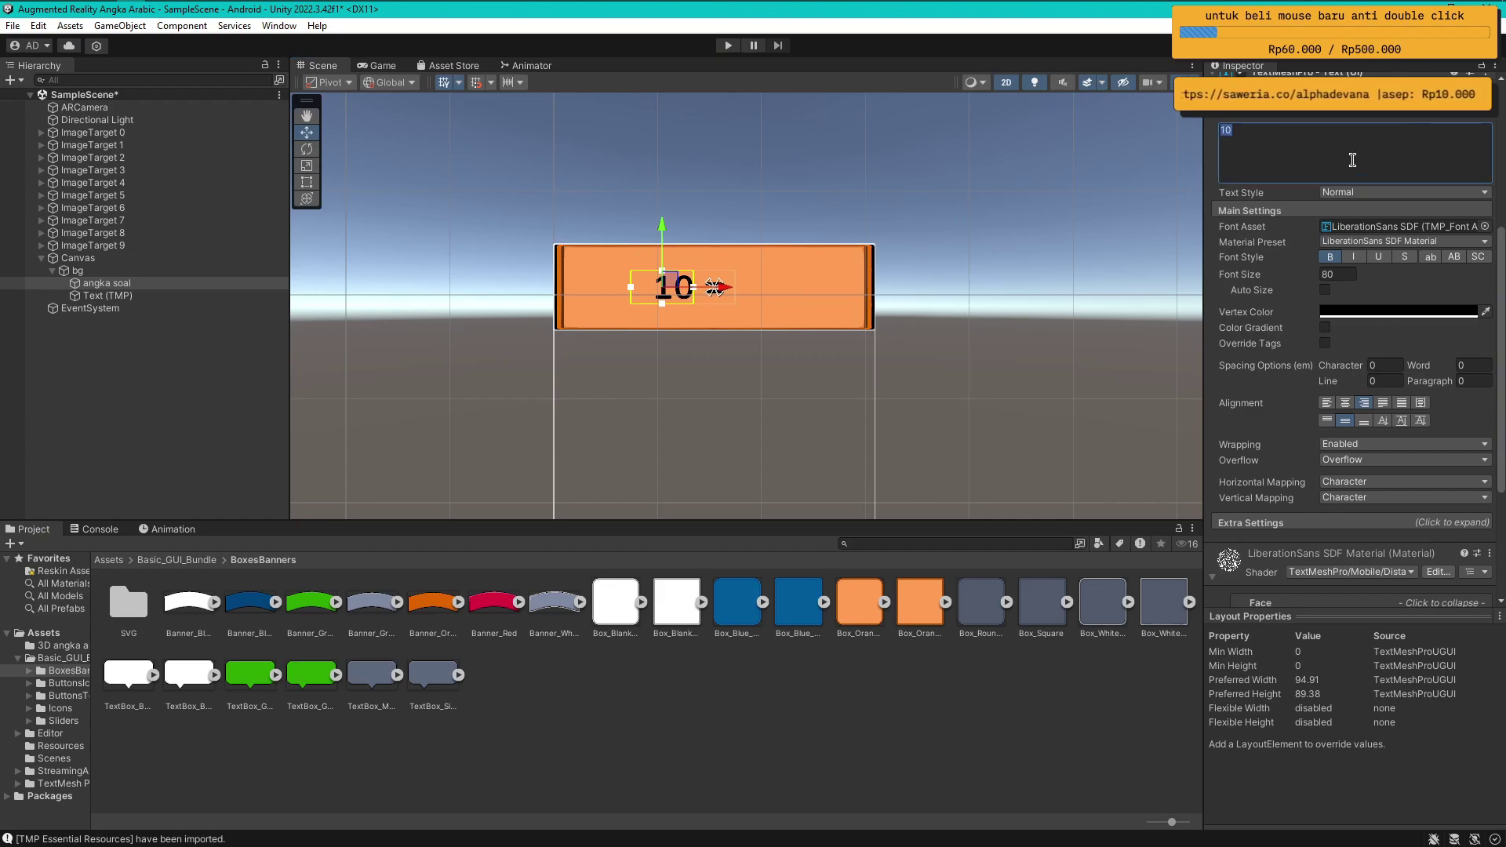
type("0")
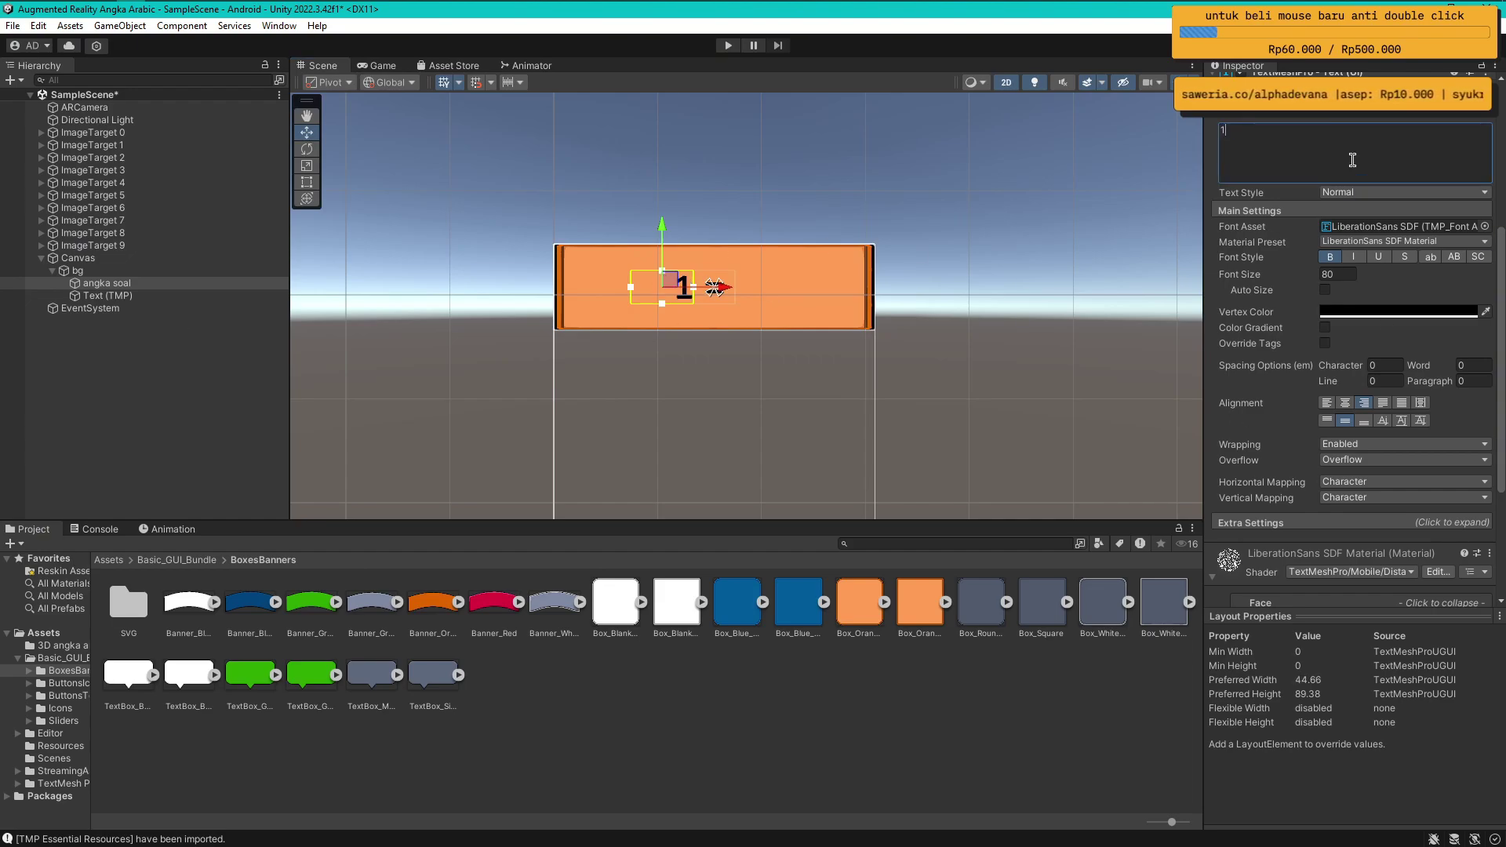
key("BackSpace")
type("00")
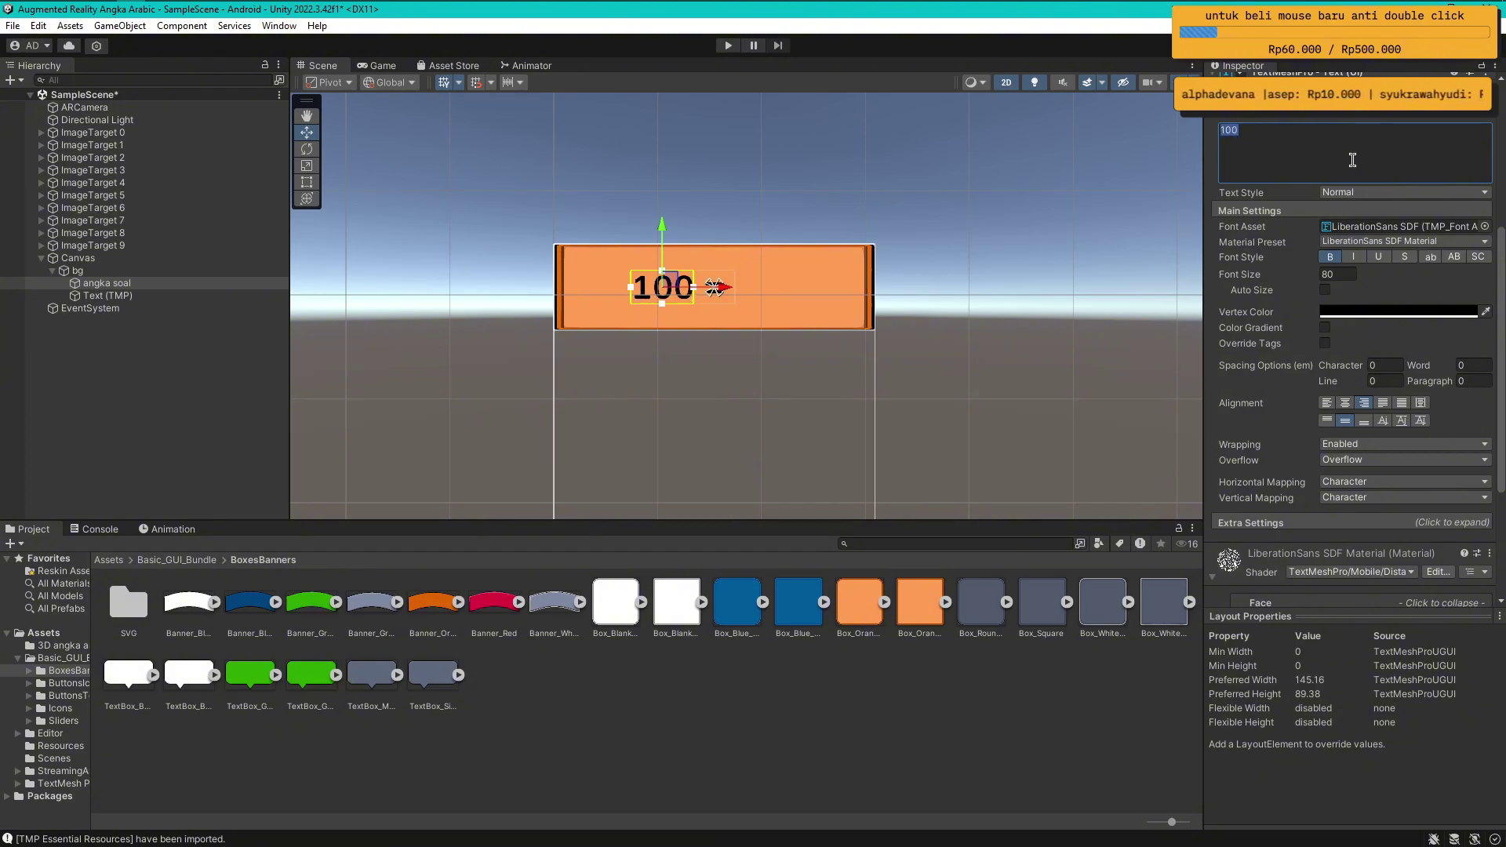
key("BackSpace")
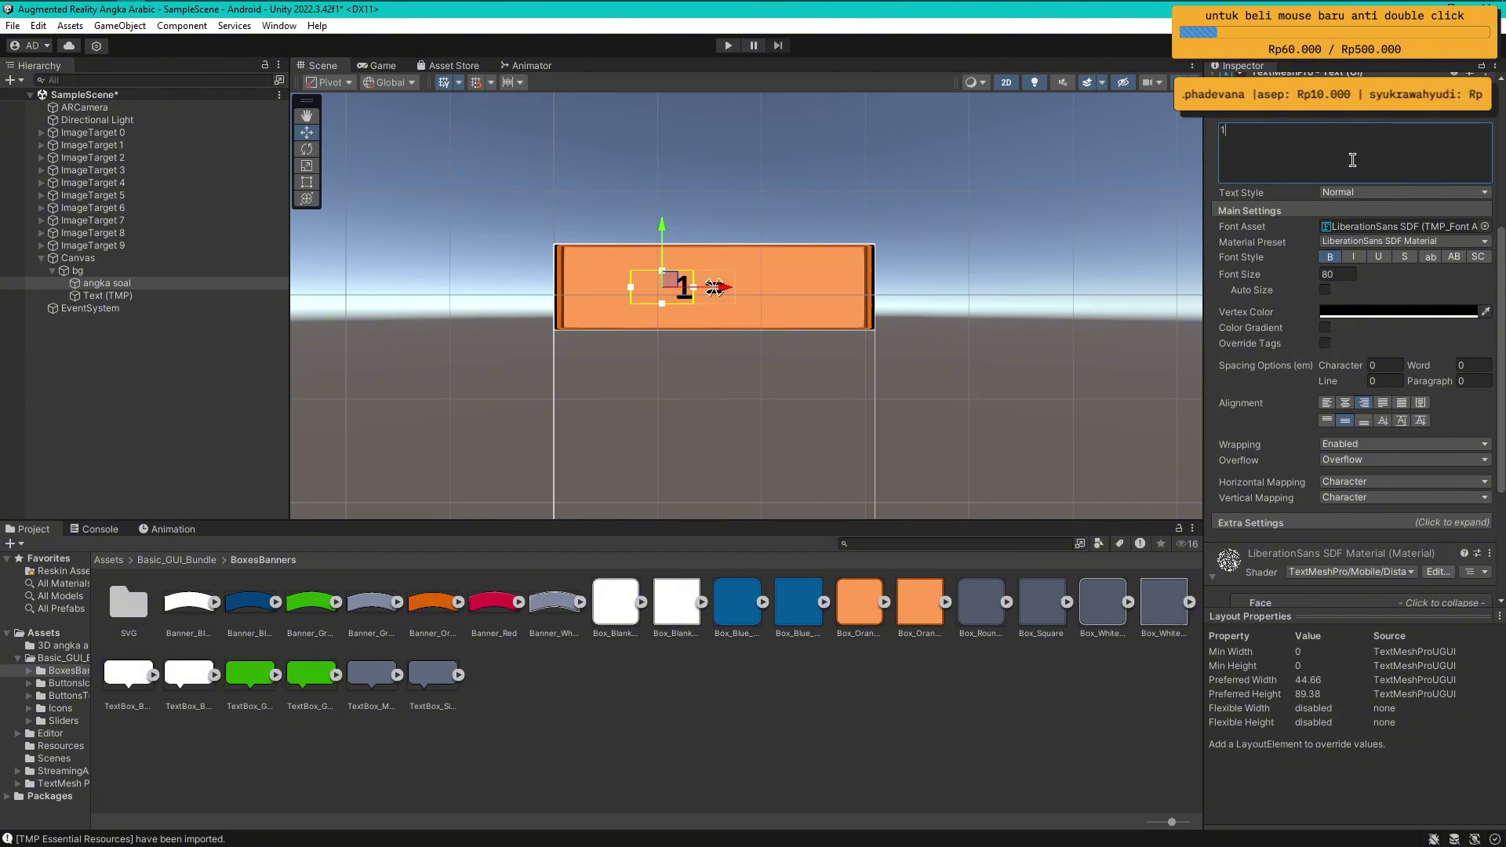
Preview the digits 2 and 3 in angka soal, and set its text to 0
type("2")
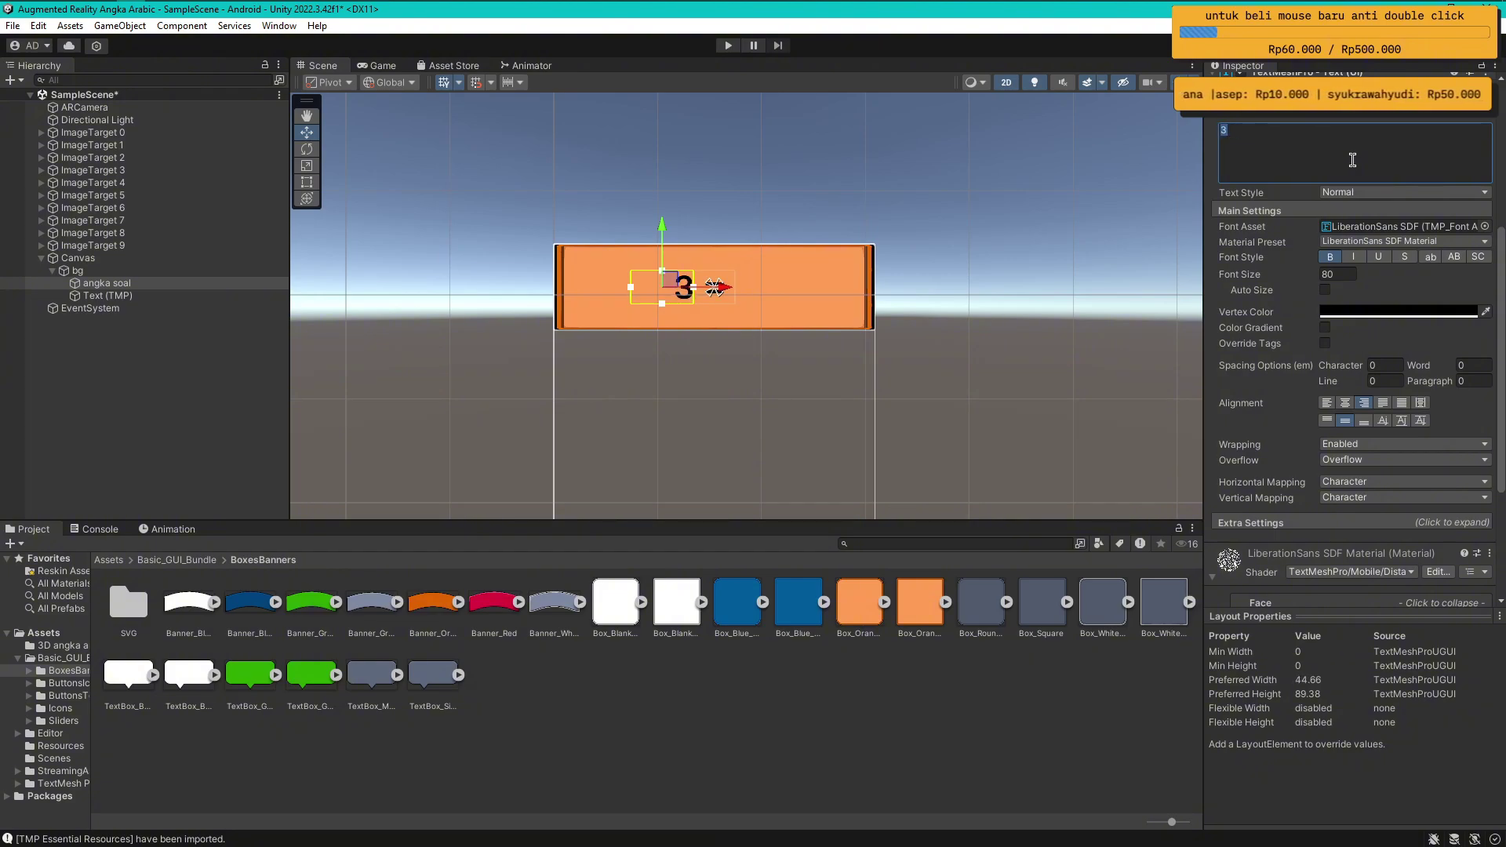
type("0")
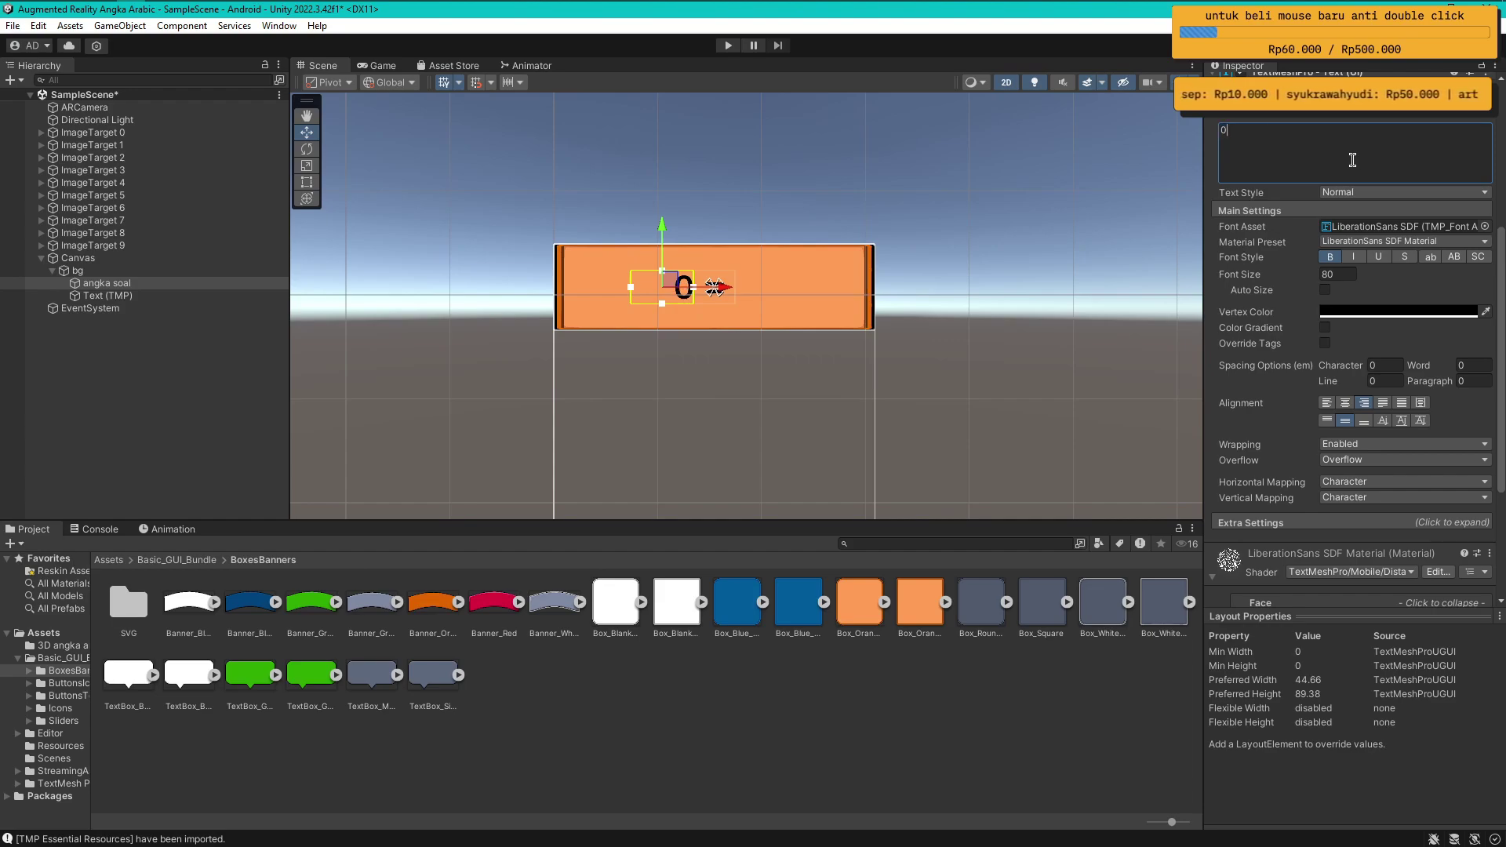
left_click(143, 397)
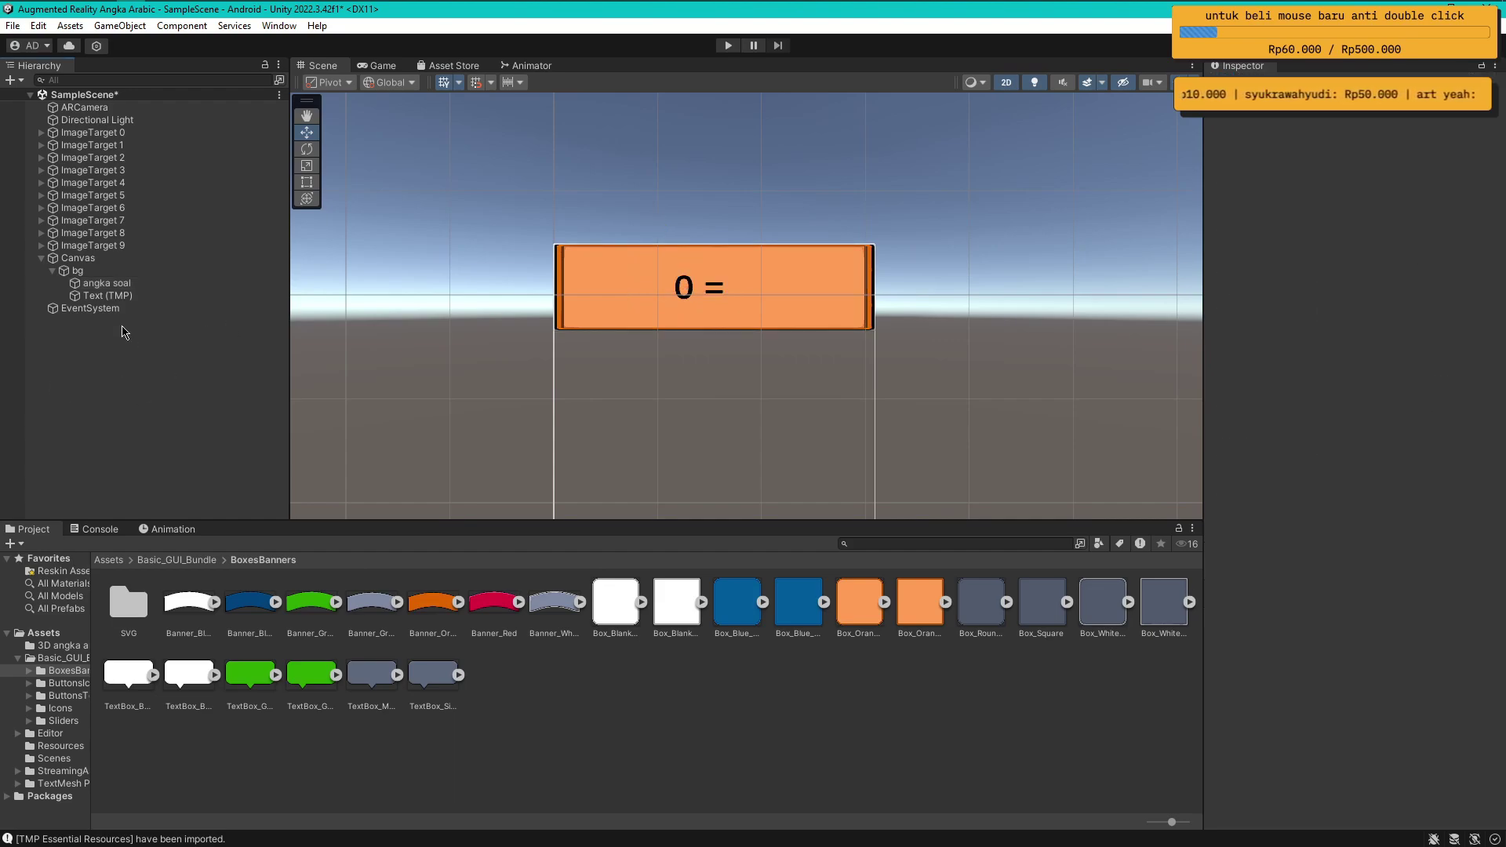
Add a UI Image as a child of bg
right_click(105, 273)
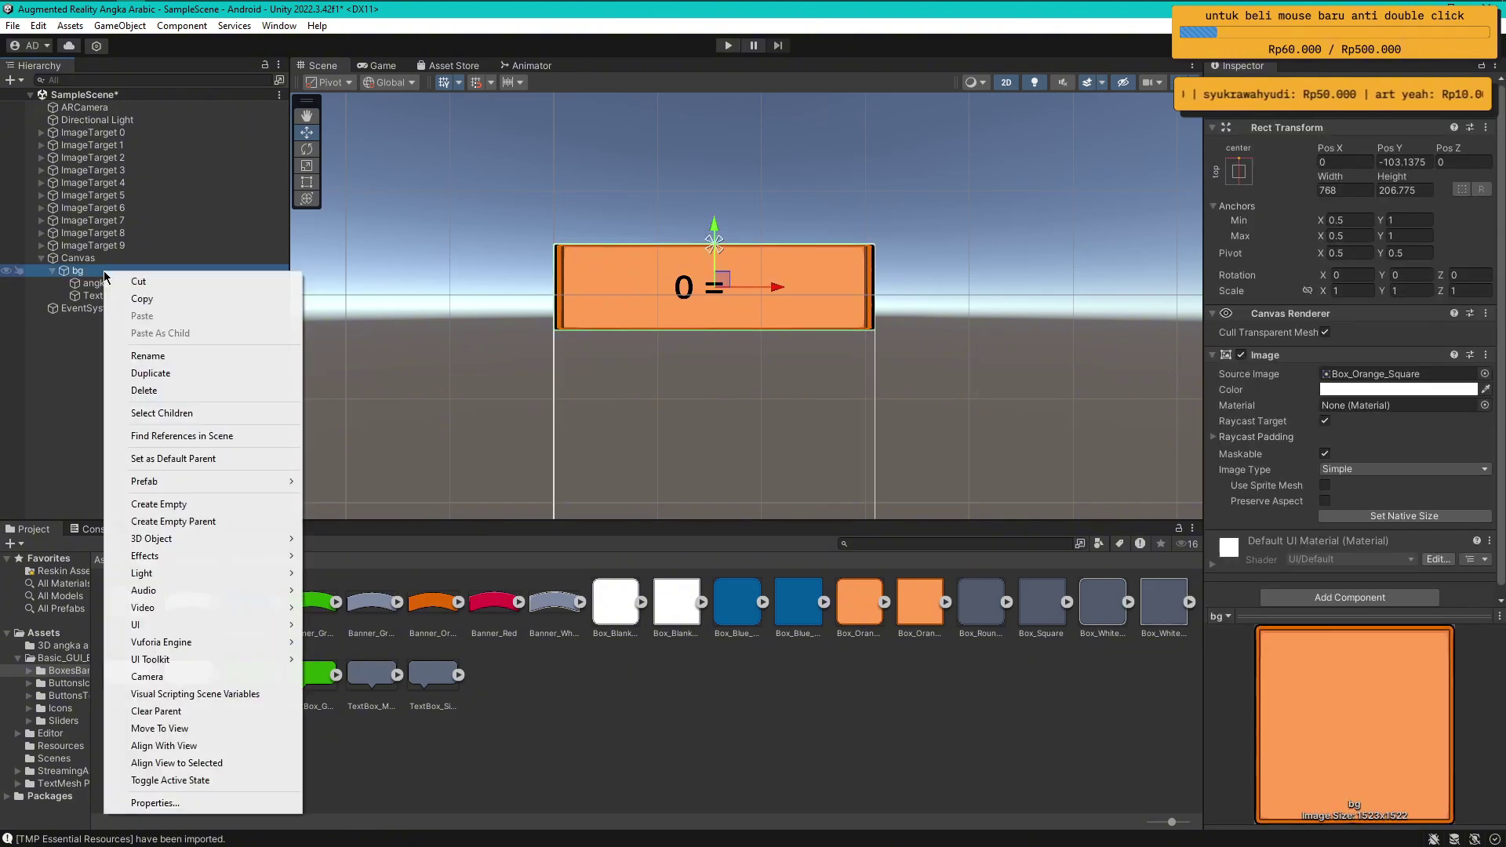
mouse_move(227, 625)
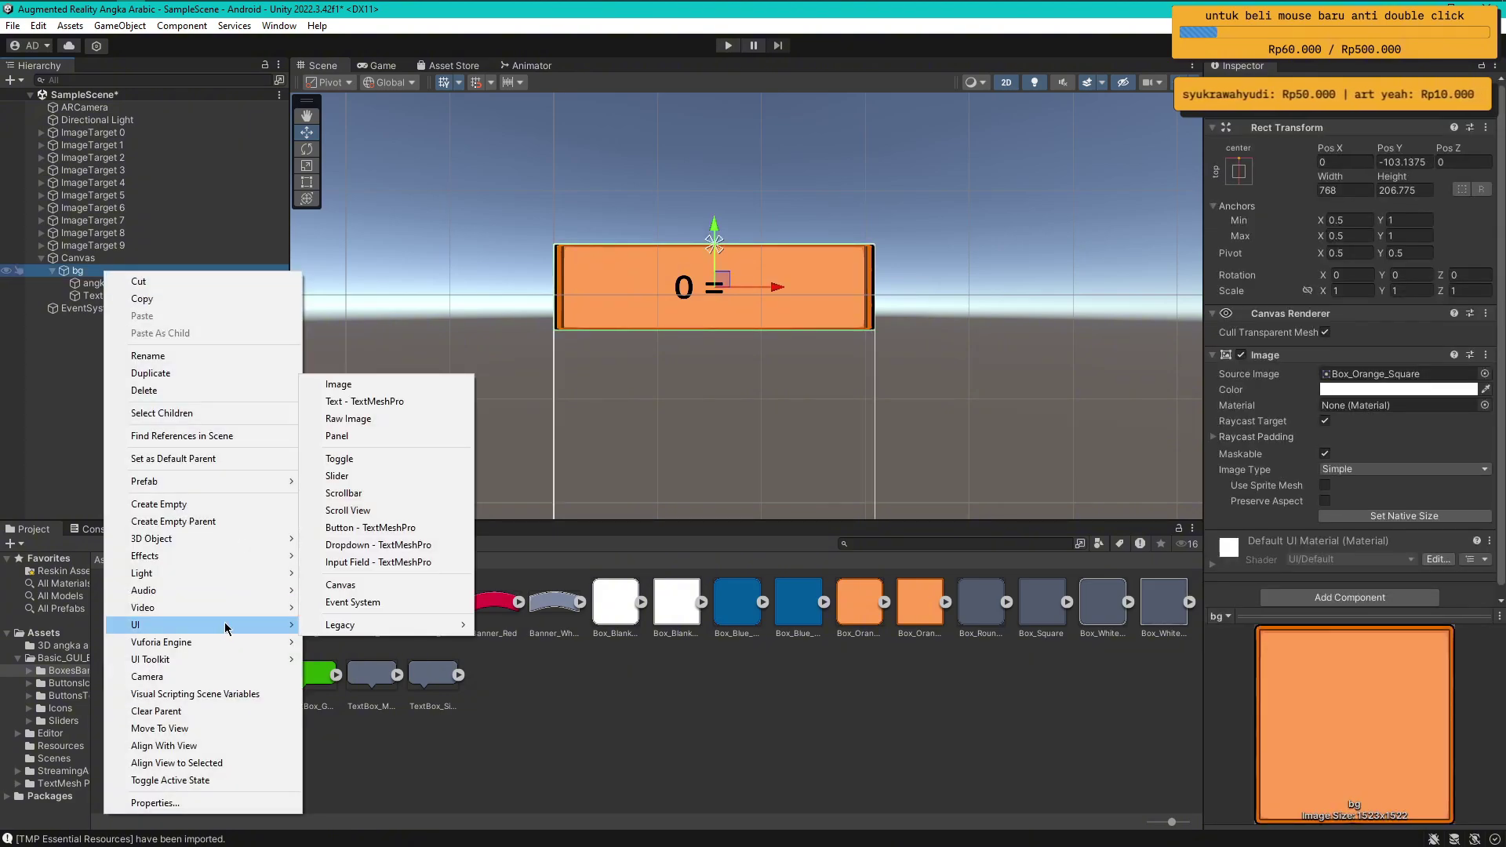
left_click(380, 384)
left_click(141, 357)
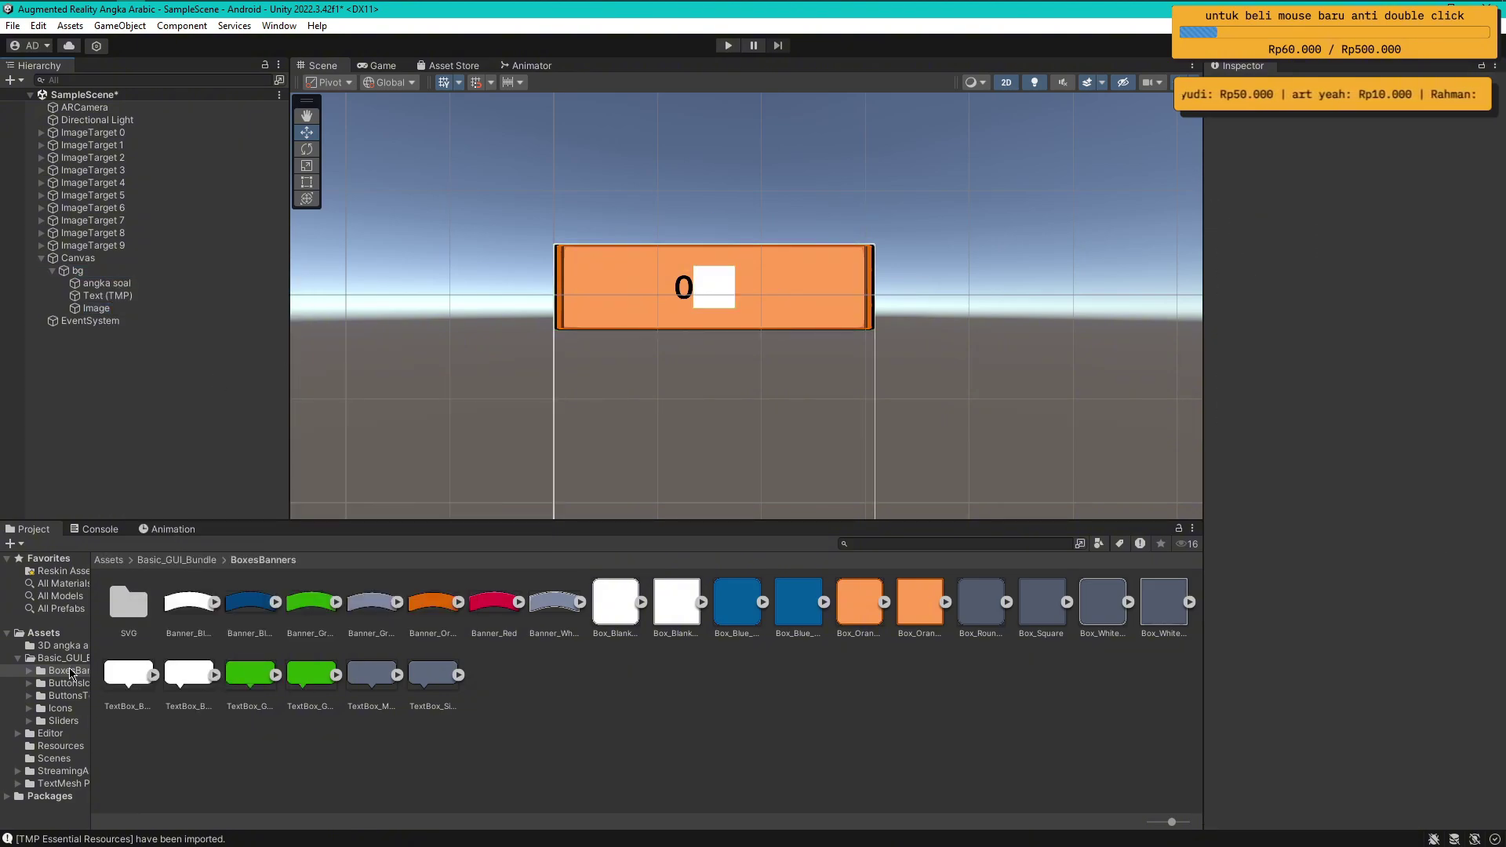
Create a folder named 2D asset in the project's root Assets folder
left_click(44, 632)
right_click(353, 689)
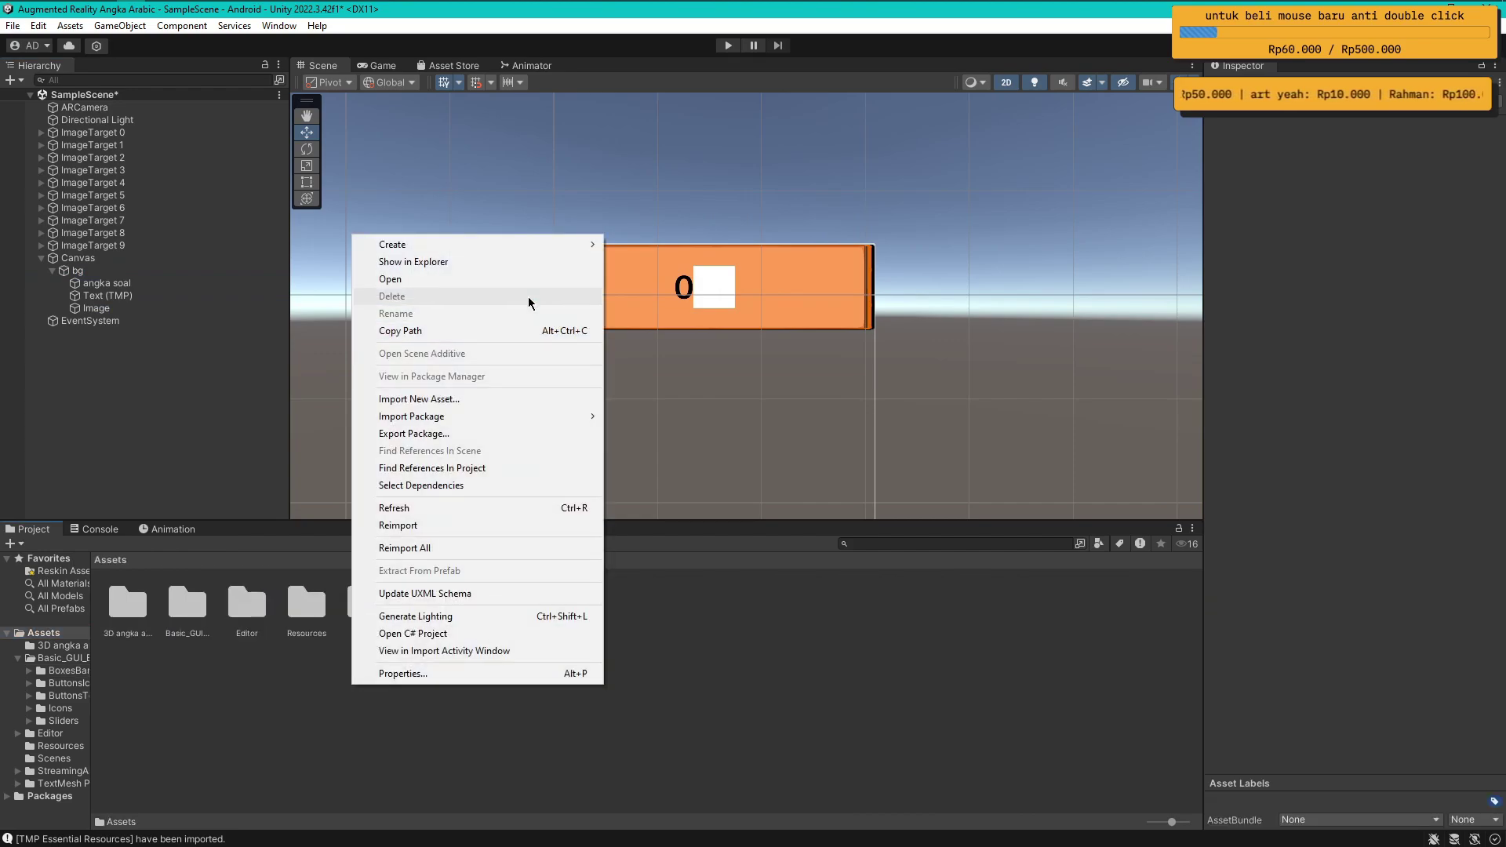
mouse_move(497, 240)
left_click(627, 108)
type("2D asset")
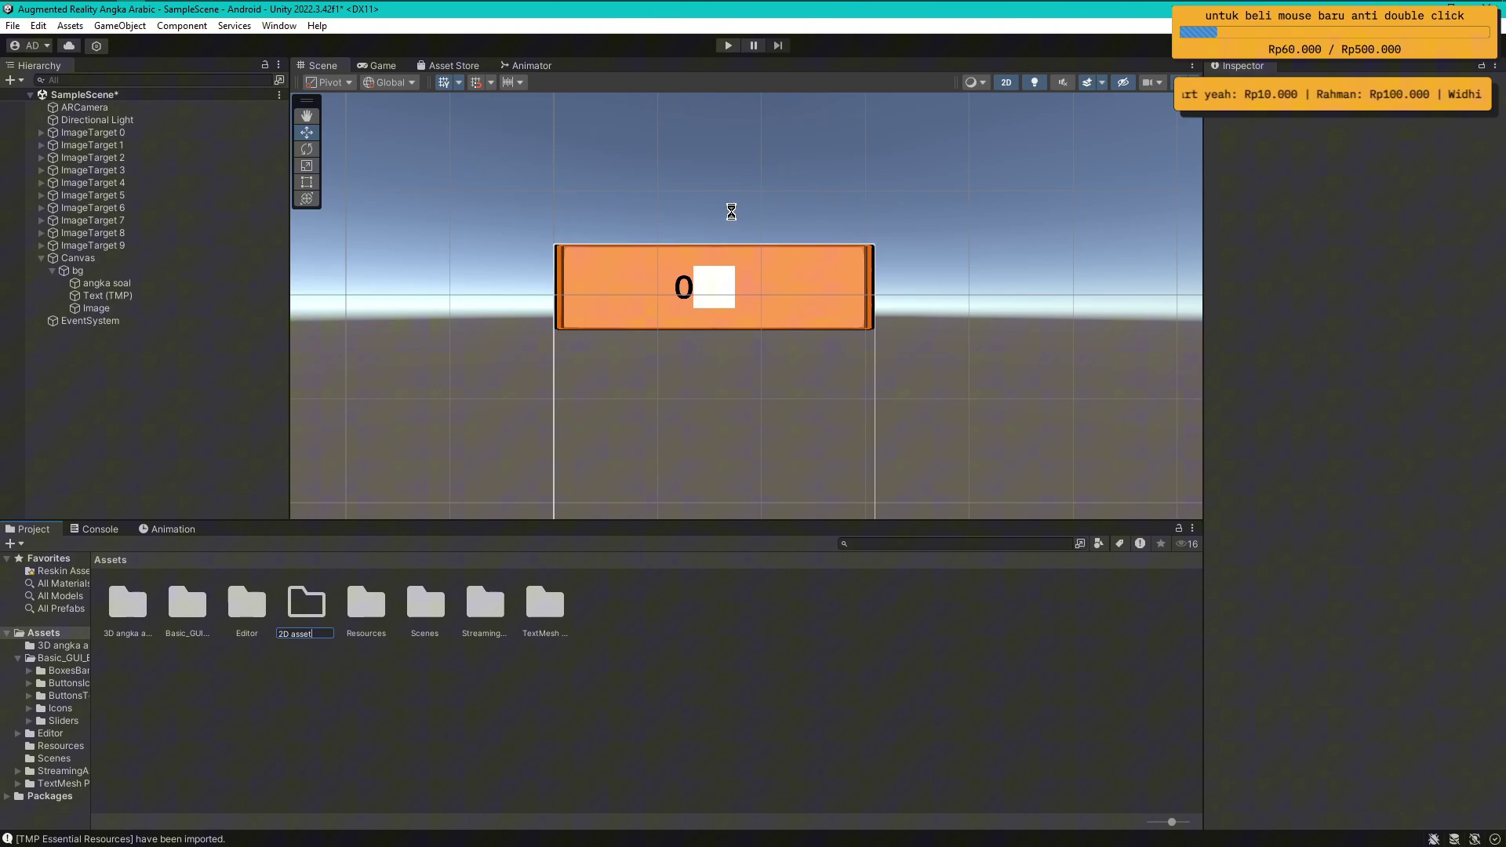
key("Return")
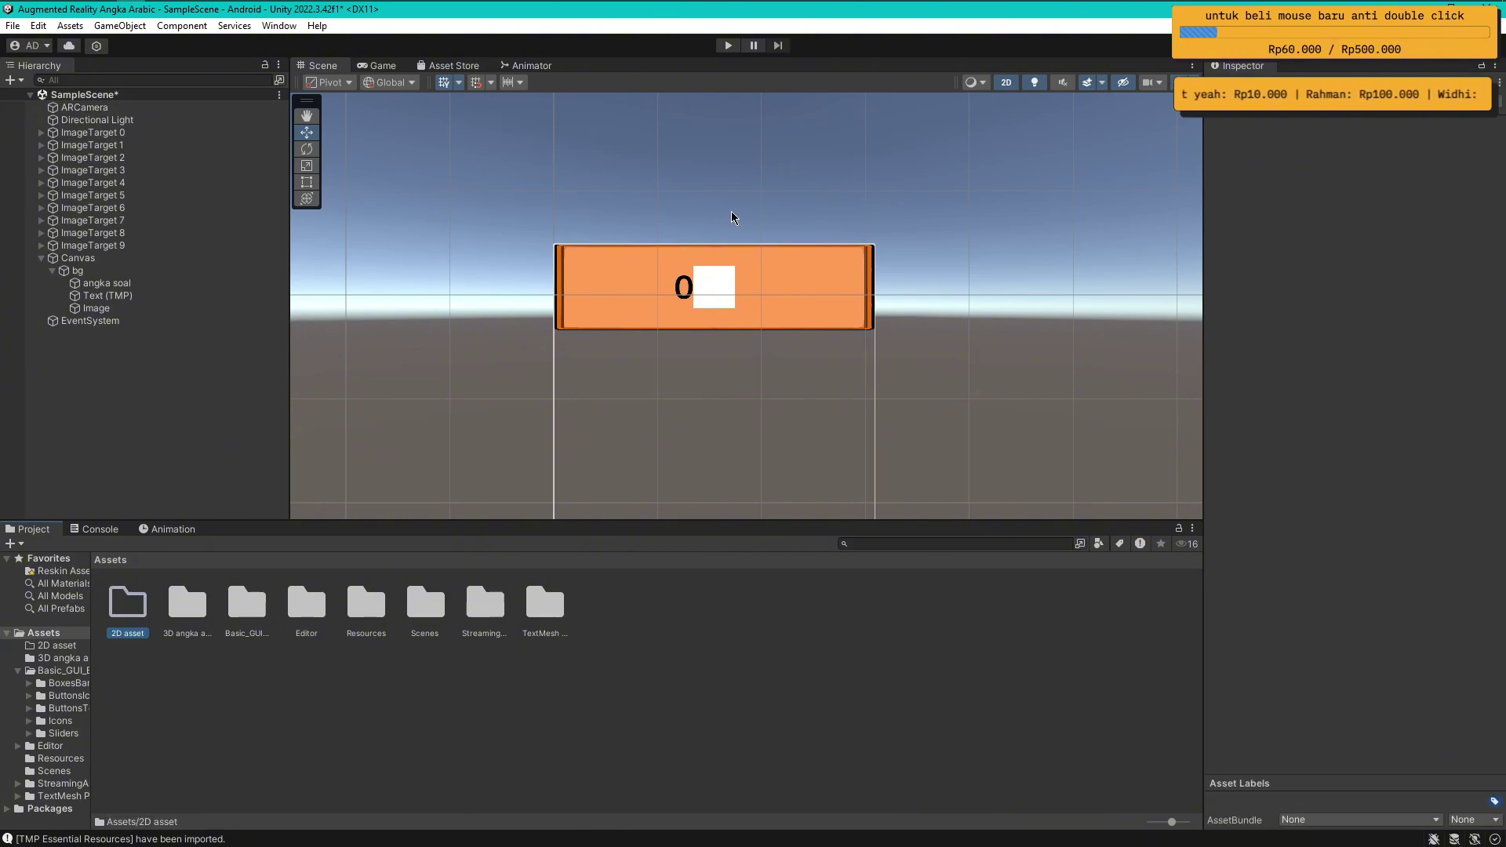
Import the Arabic numeral images 0.png through 9.png from the Angka transparan folder into 2D asset
double_click(129, 623)
right_click(232, 631)
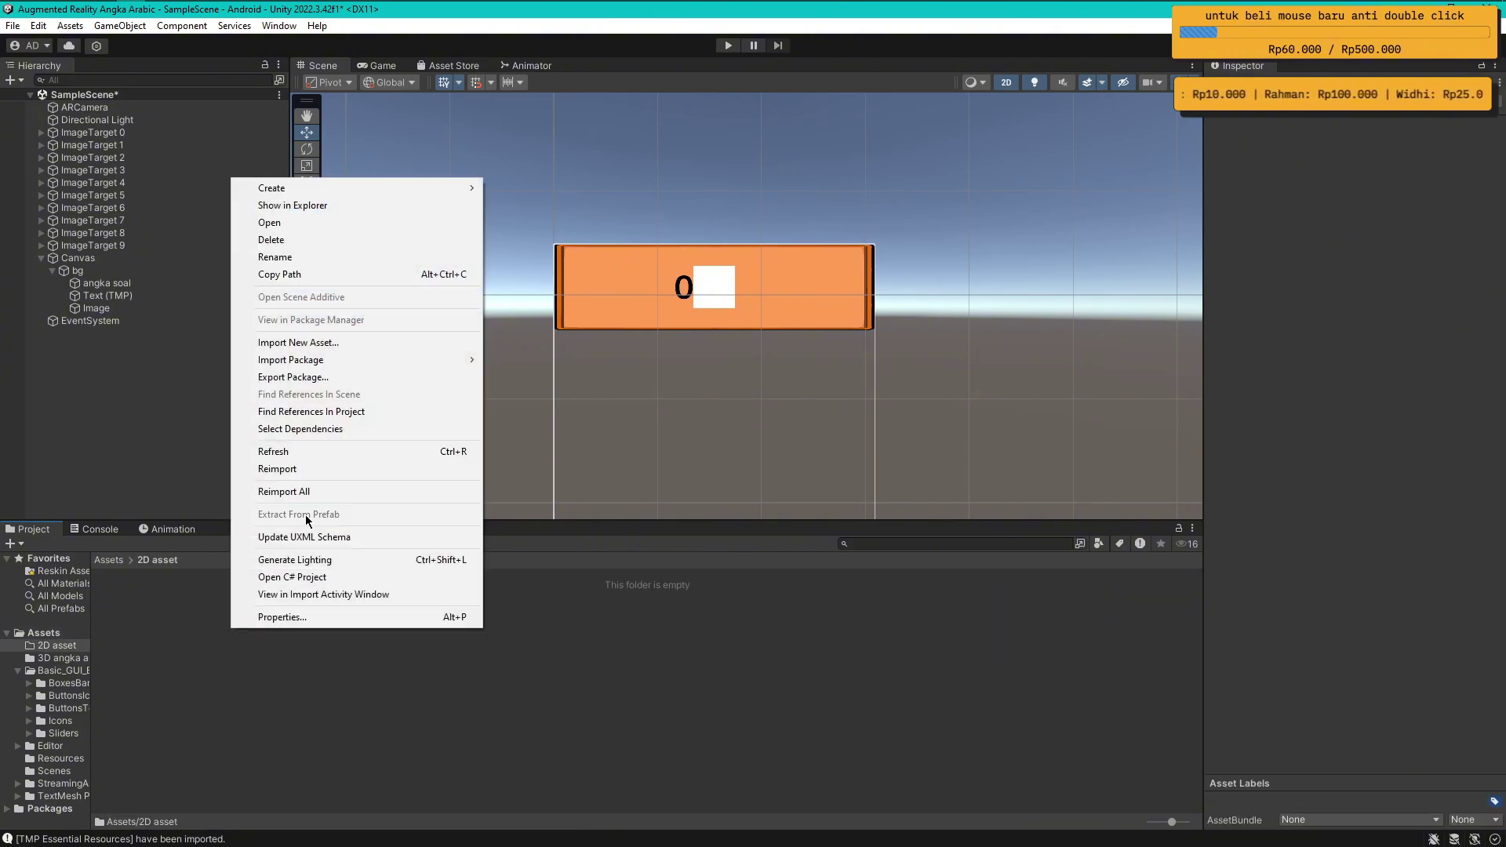
left_click(378, 343)
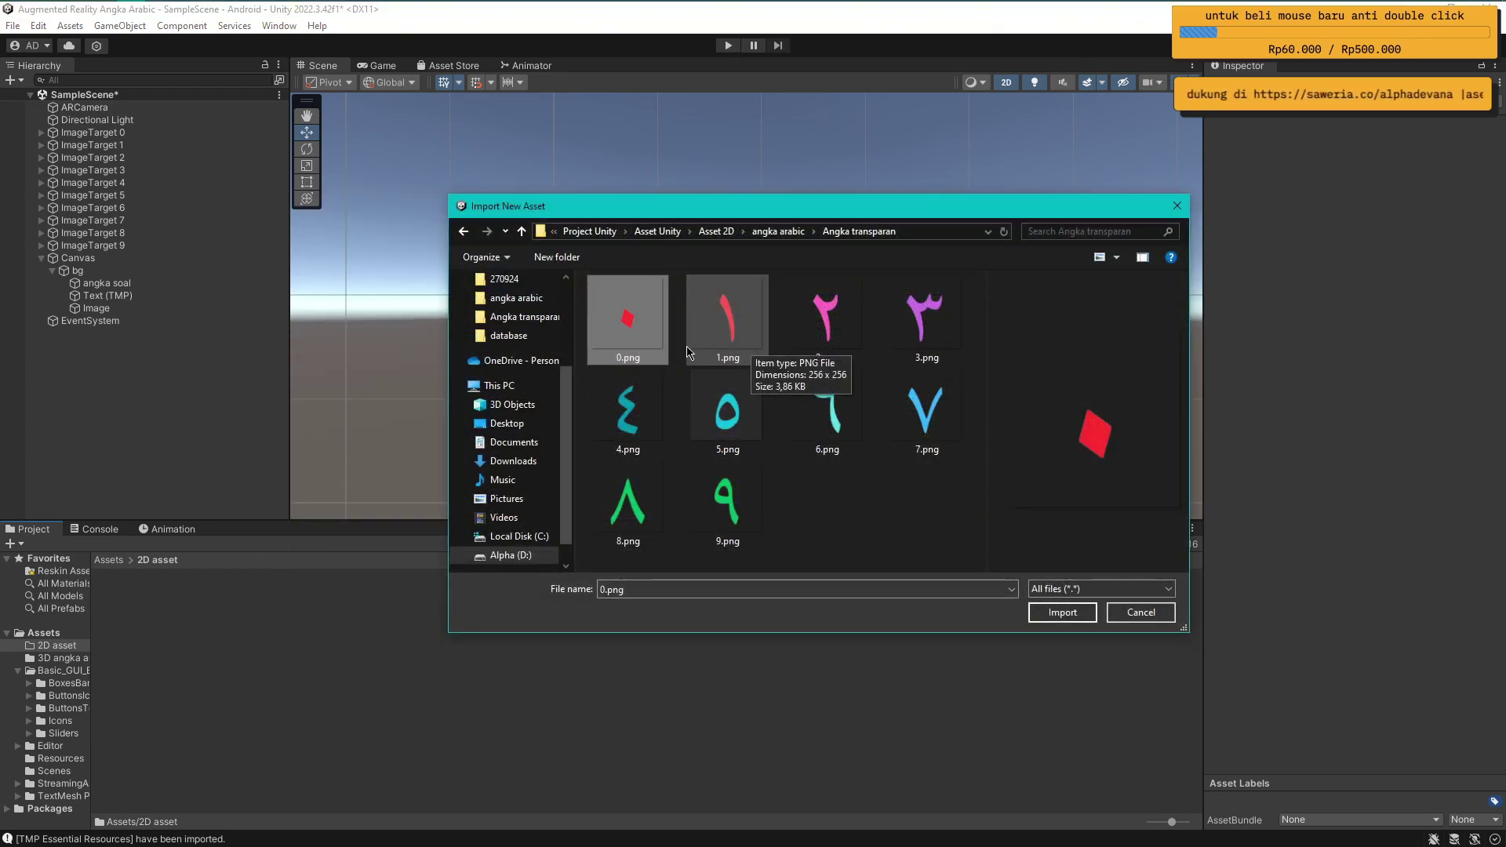
left_click(740, 530, "shift")
left_click(1062, 612)
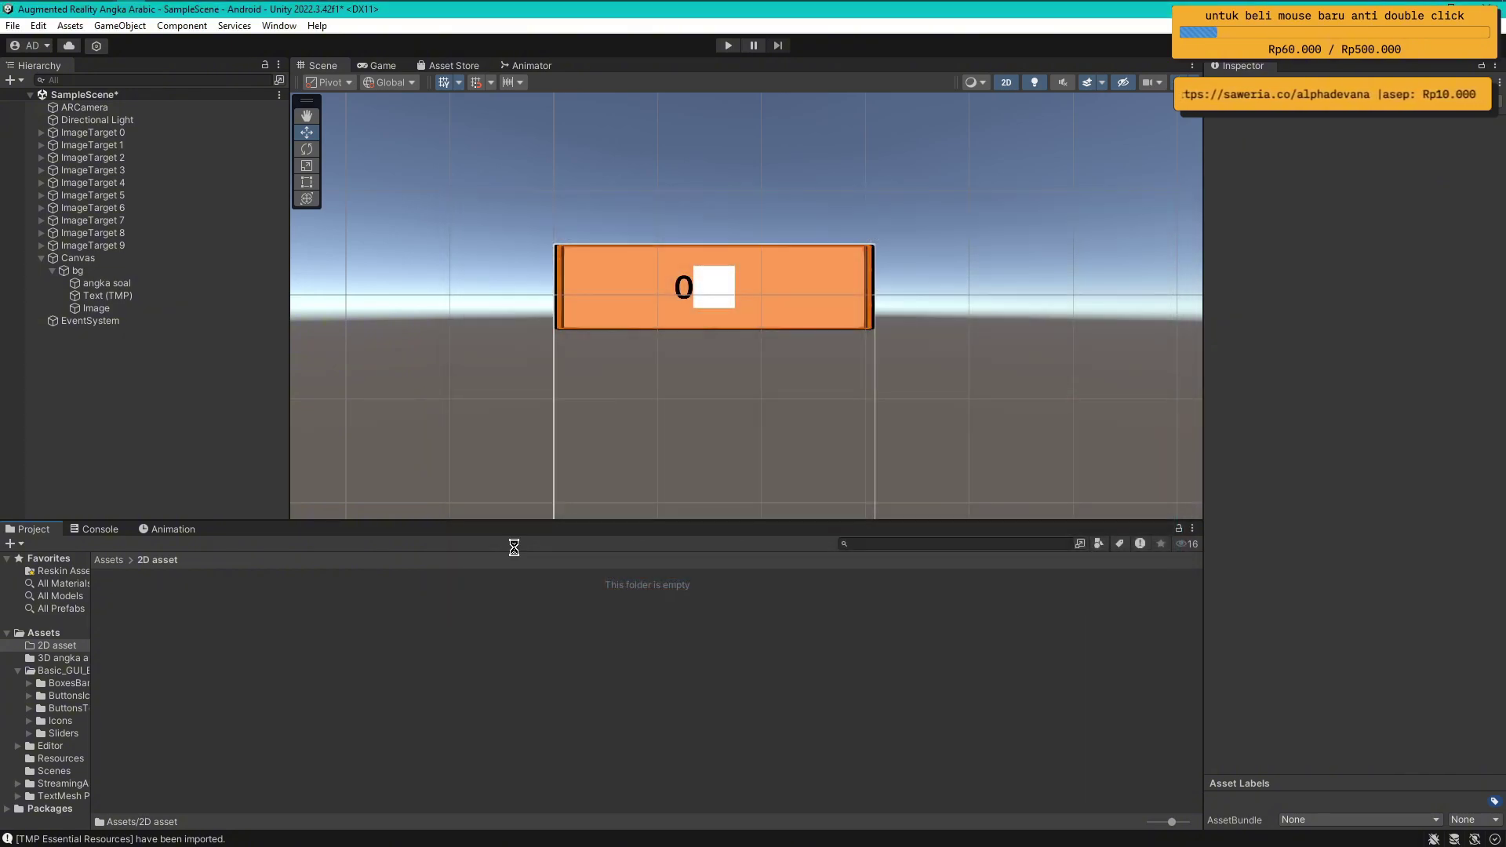
left_click(504, 682)
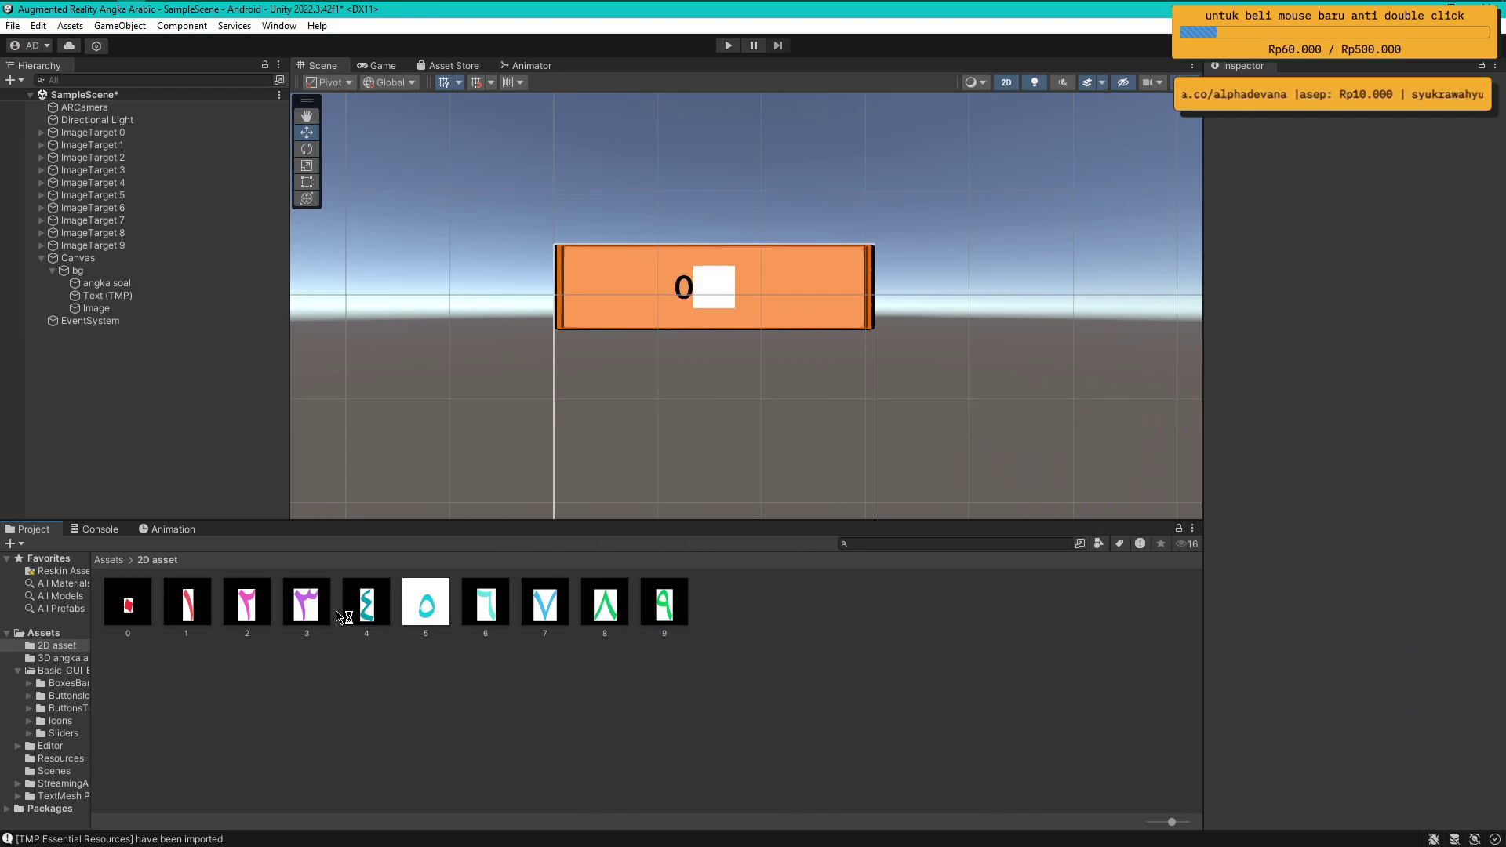
Set the texture type of all ten numeral images to Sprite (2D and UI) and apply it
left_click(131, 607)
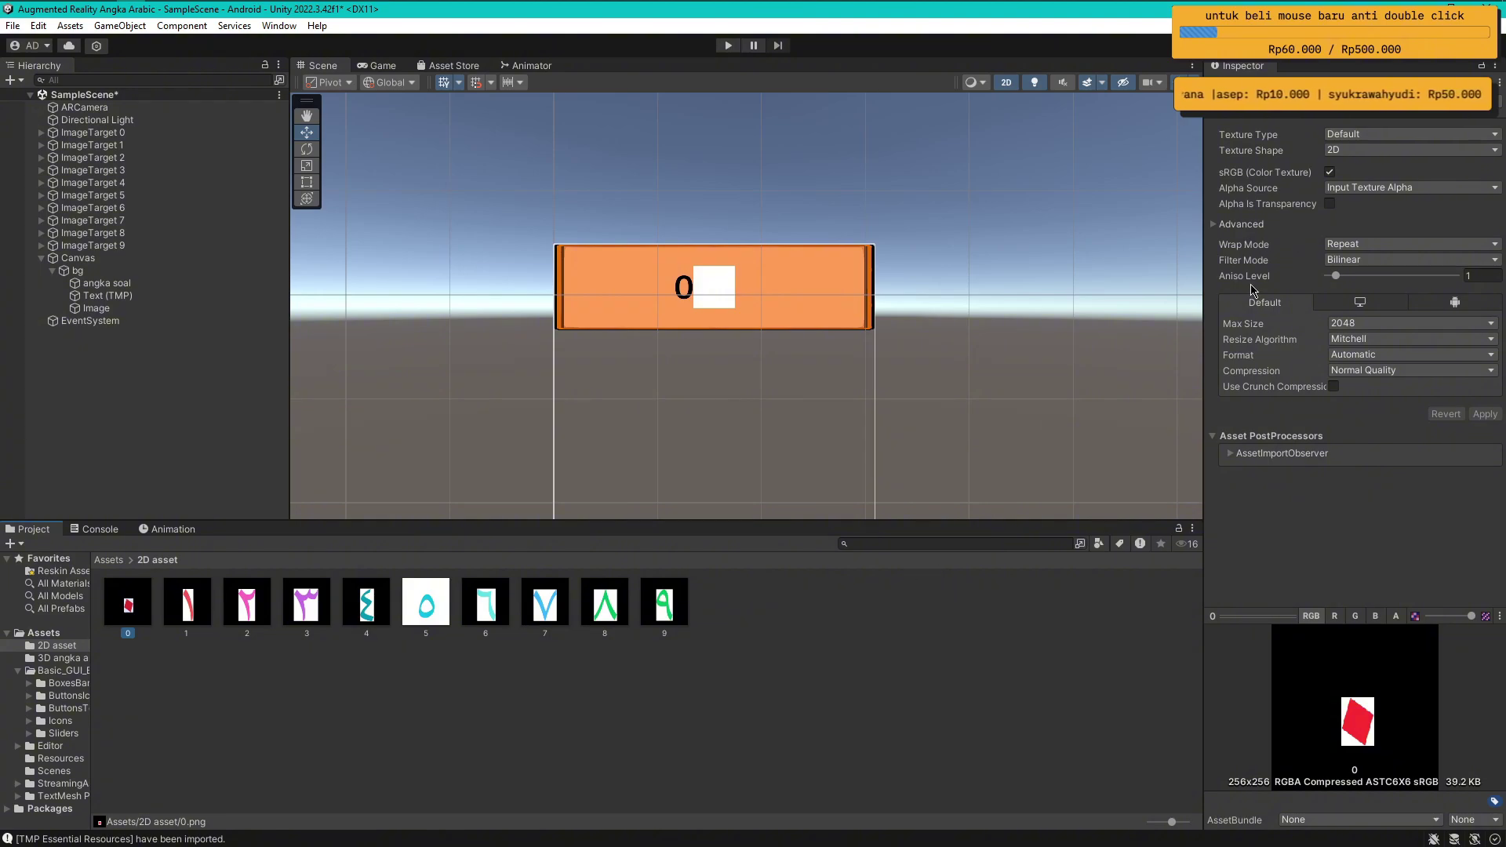
left_click(668, 621, "shift")
left_click(1365, 134)
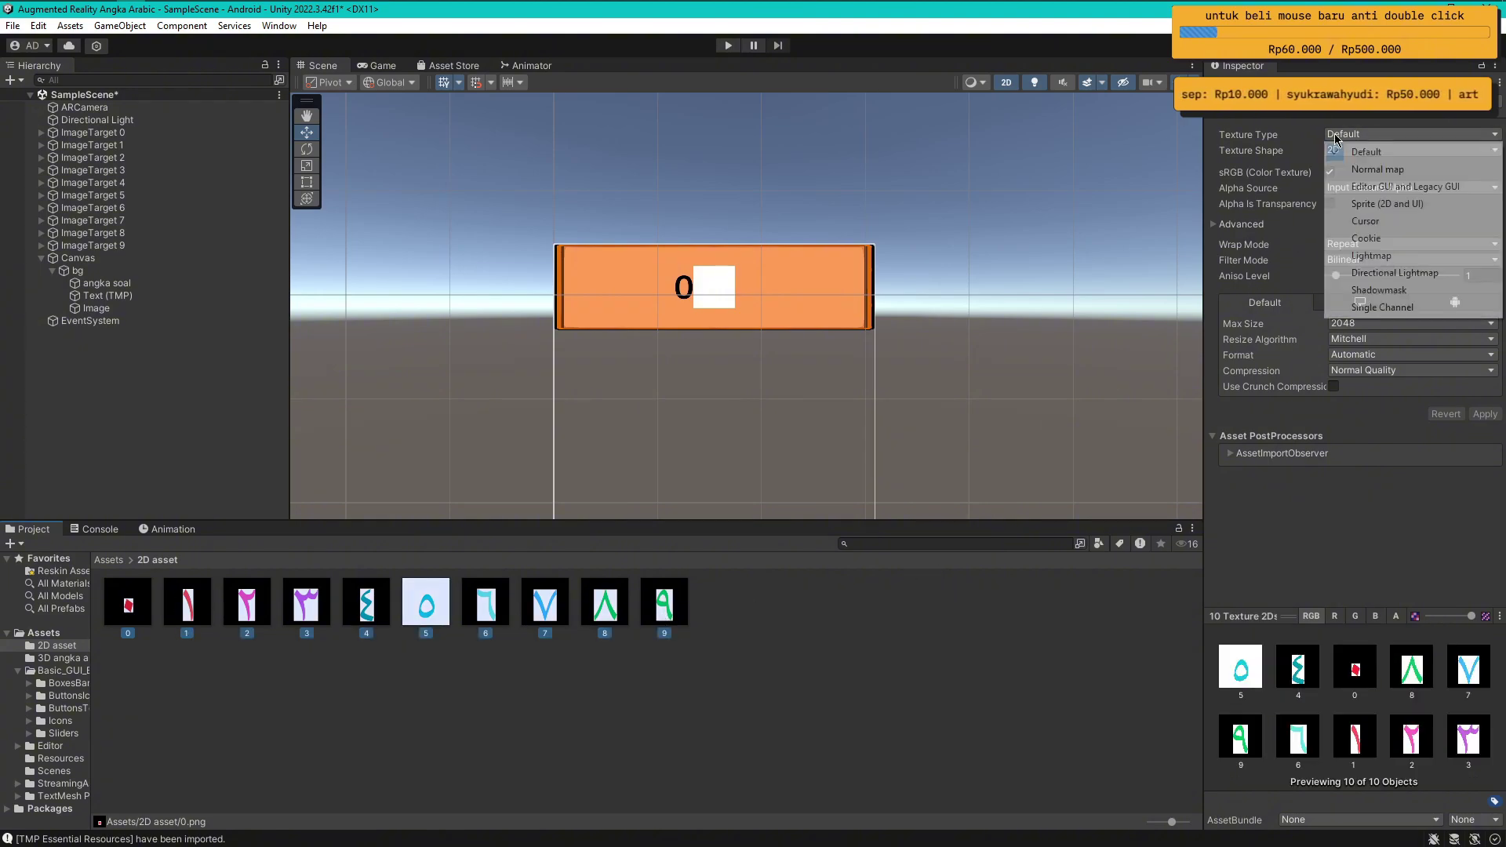
left_click(1373, 204)
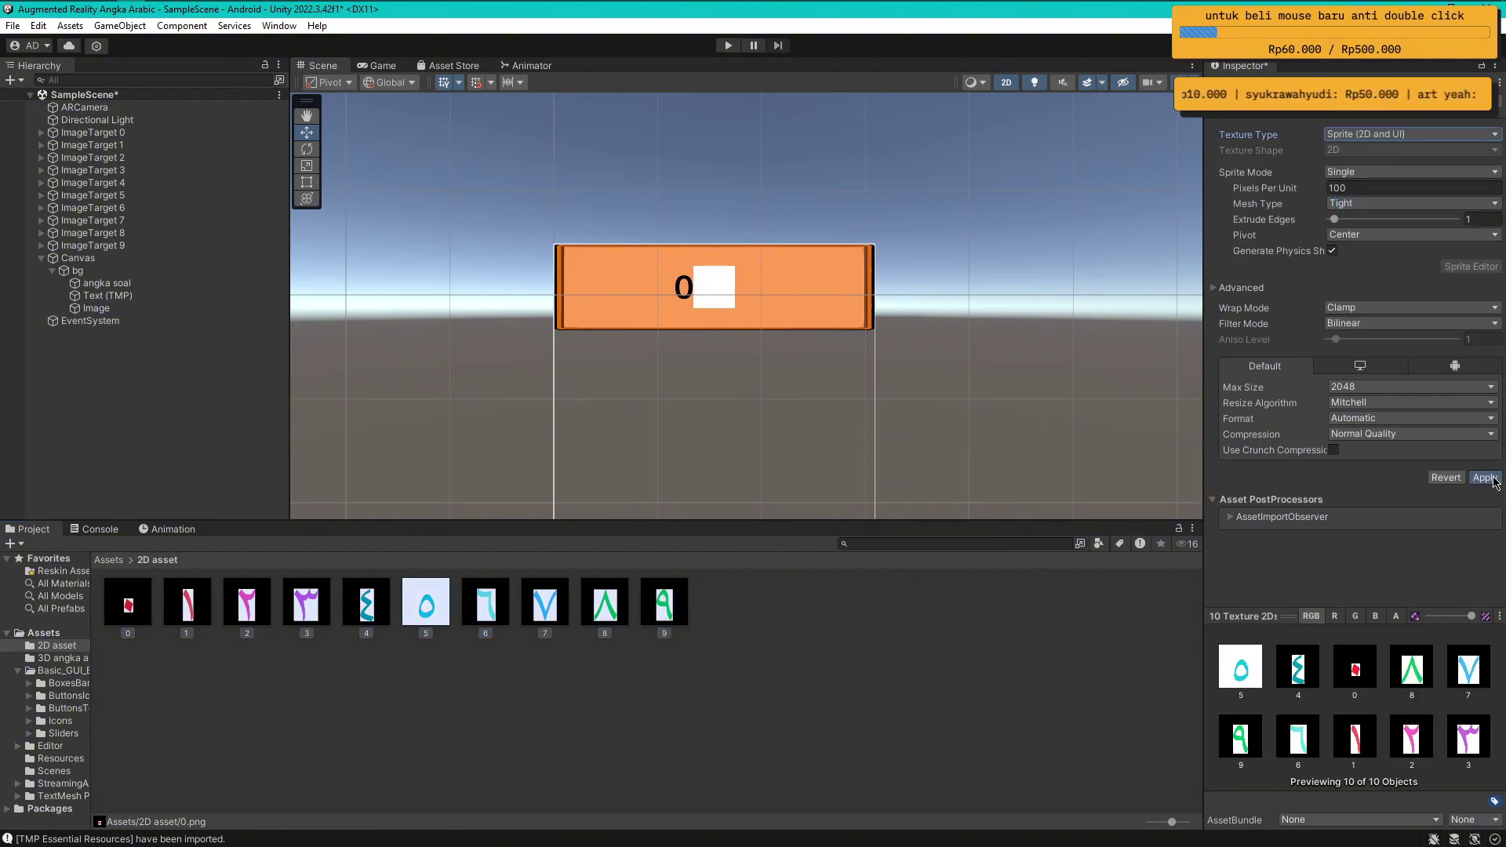
left_click(1487, 482)
left_click(496, 733)
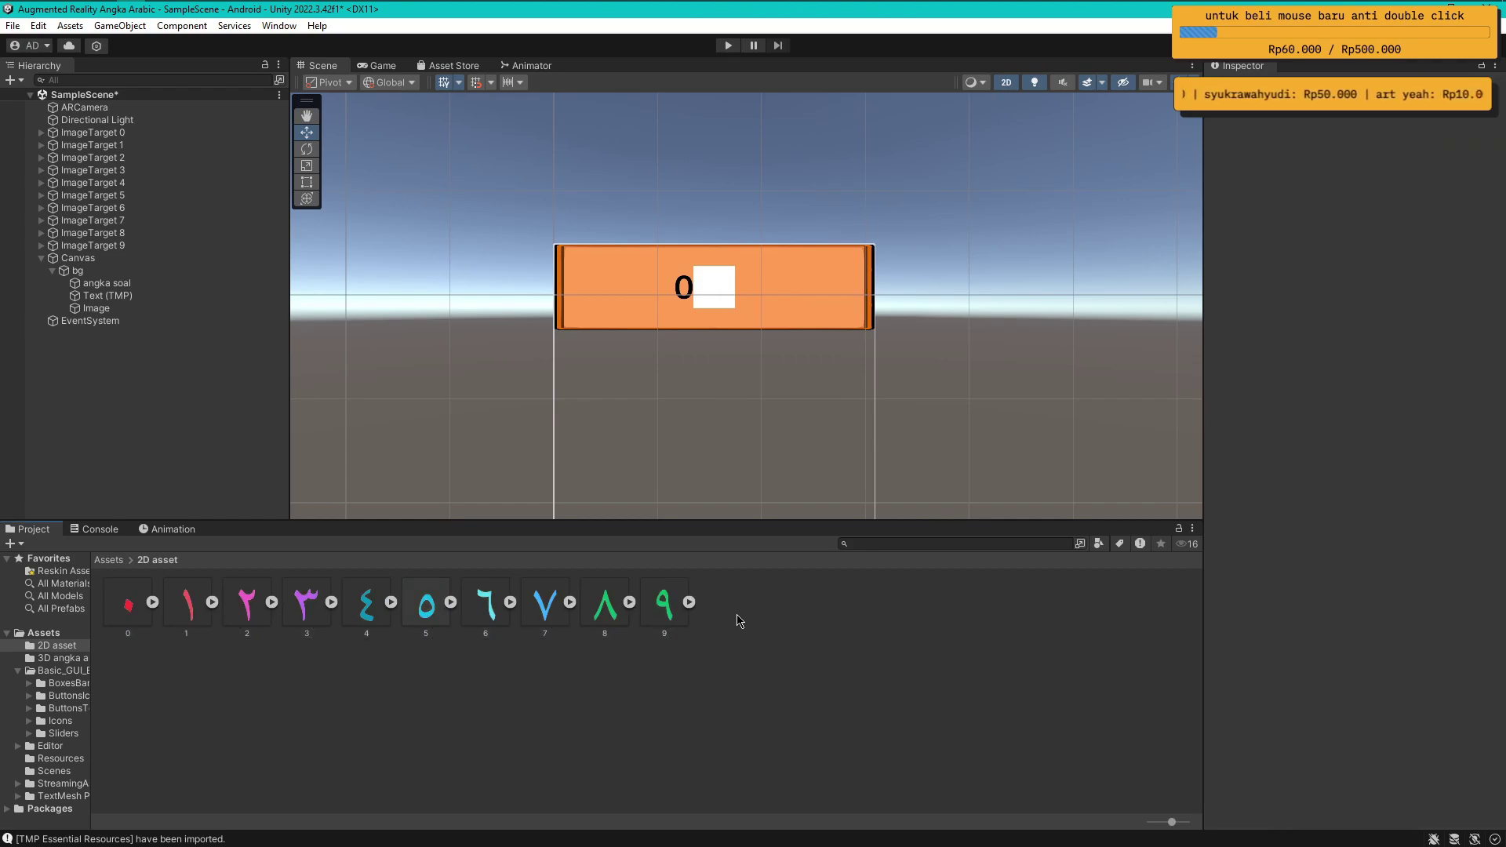
Assign the 0 sprite to the new Image under bg and move it right of the equals sign, to Pos X 103
left_click(96, 309)
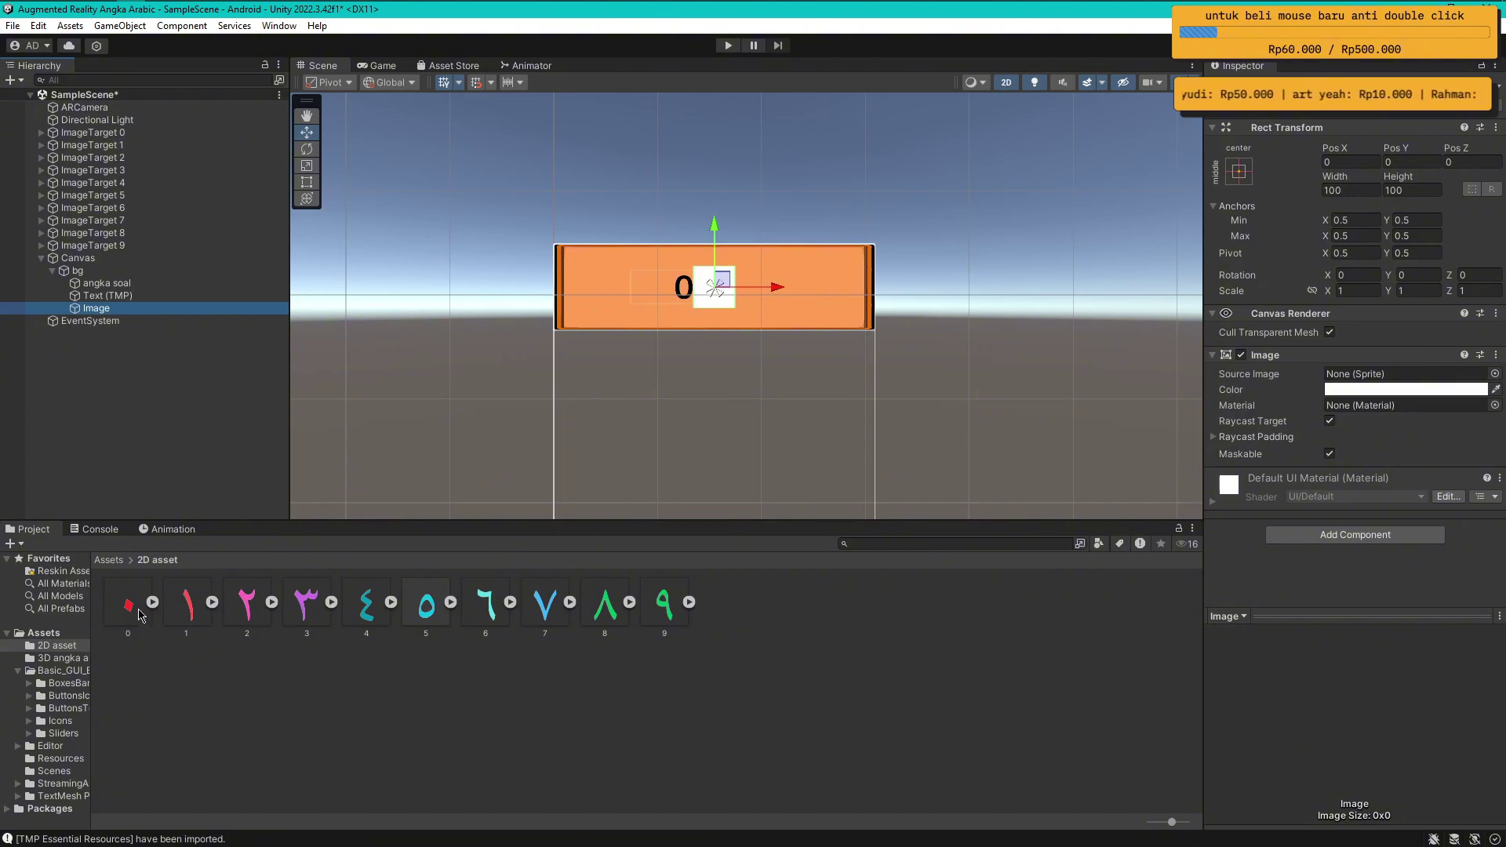
left_click_drag(130, 611, 1364, 375)
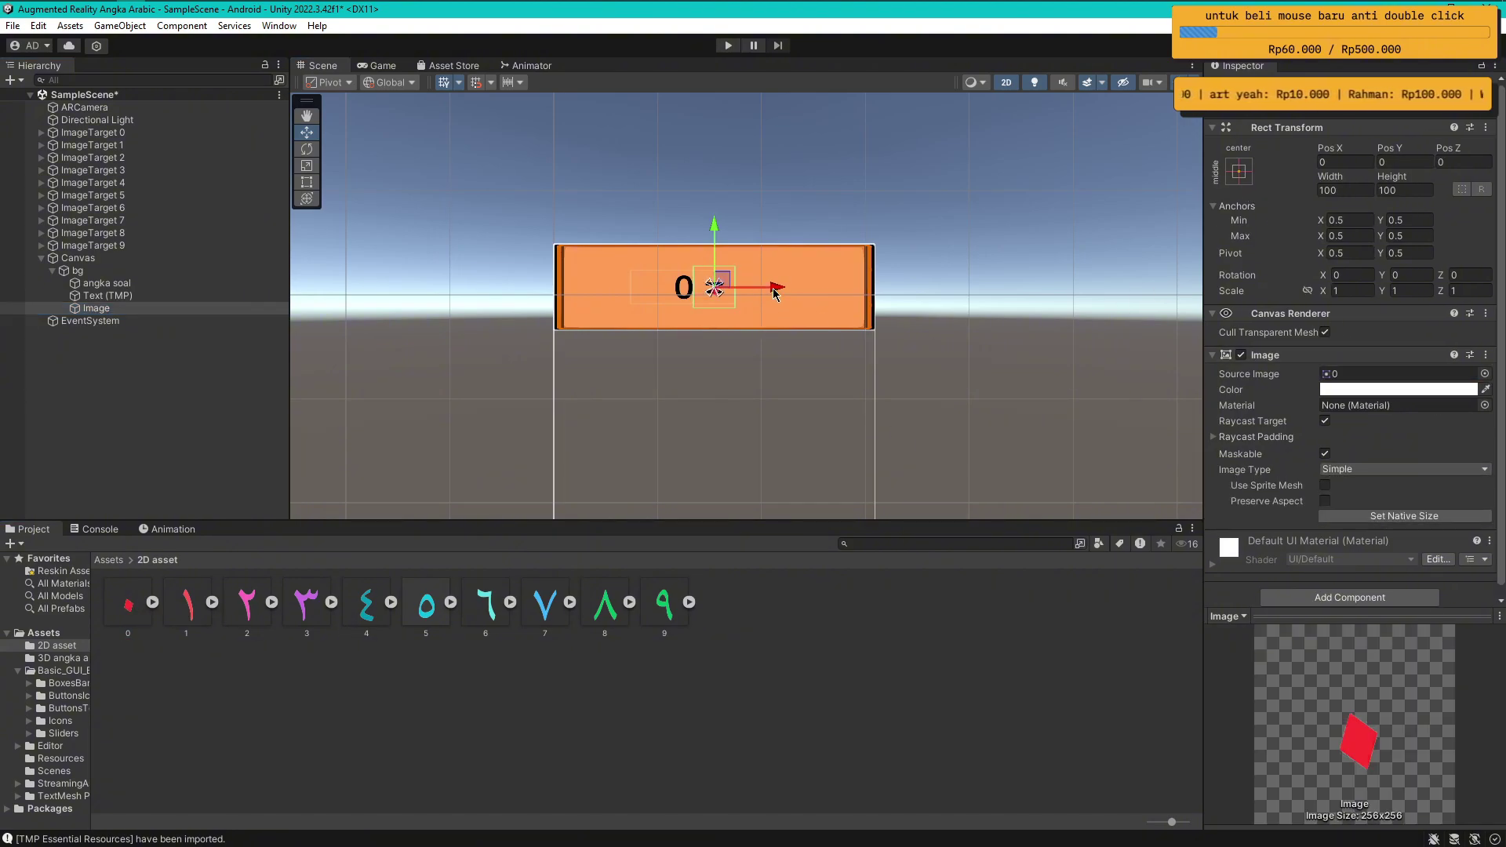
Try the Image at 50 by 50, and resize it to a width and height of 80
left_click(1359, 190)
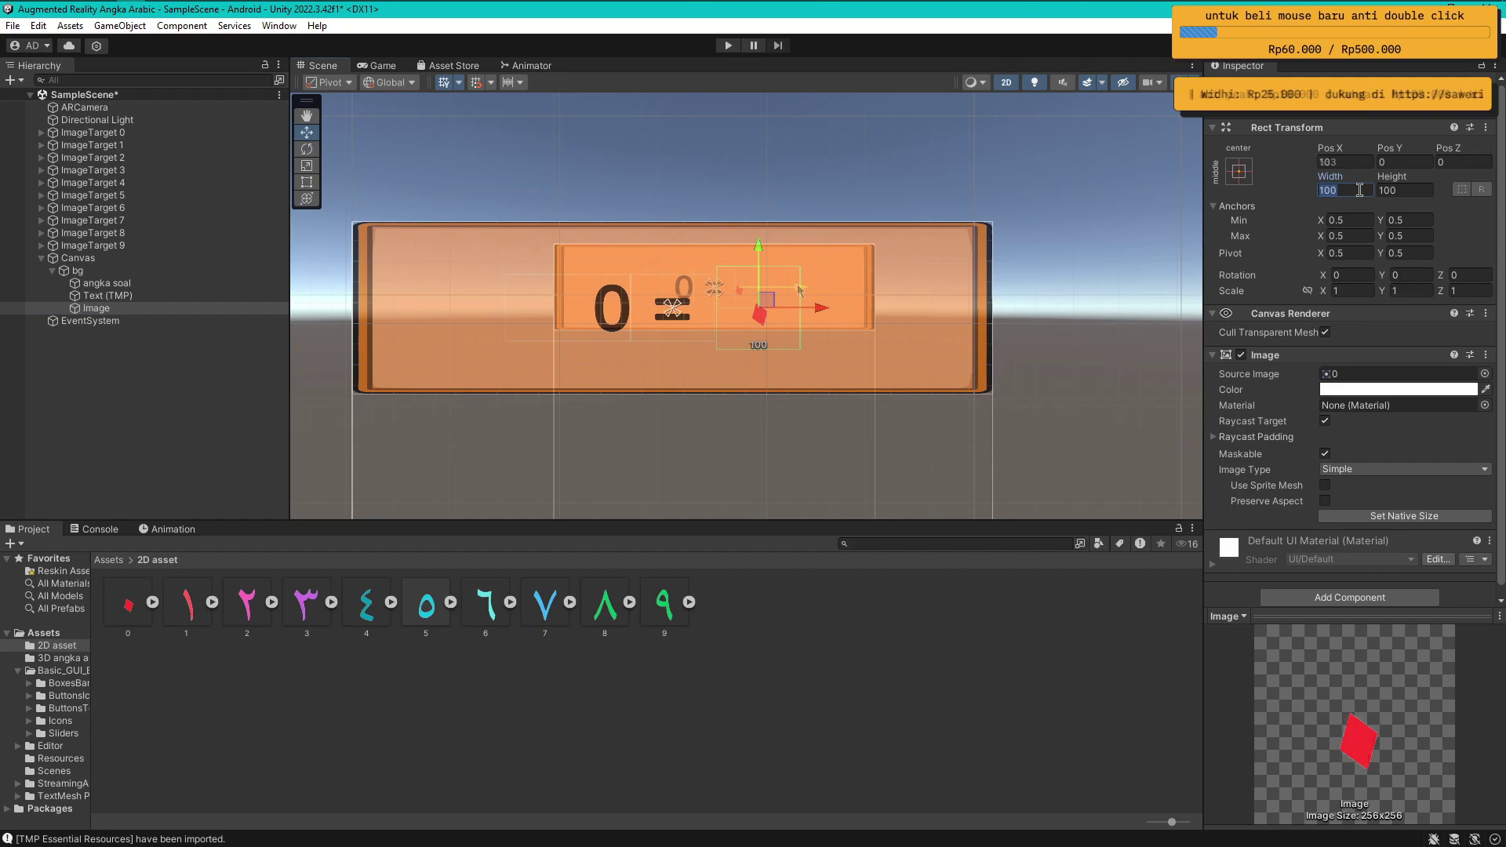
type("50")
key("Tab")
type("50")
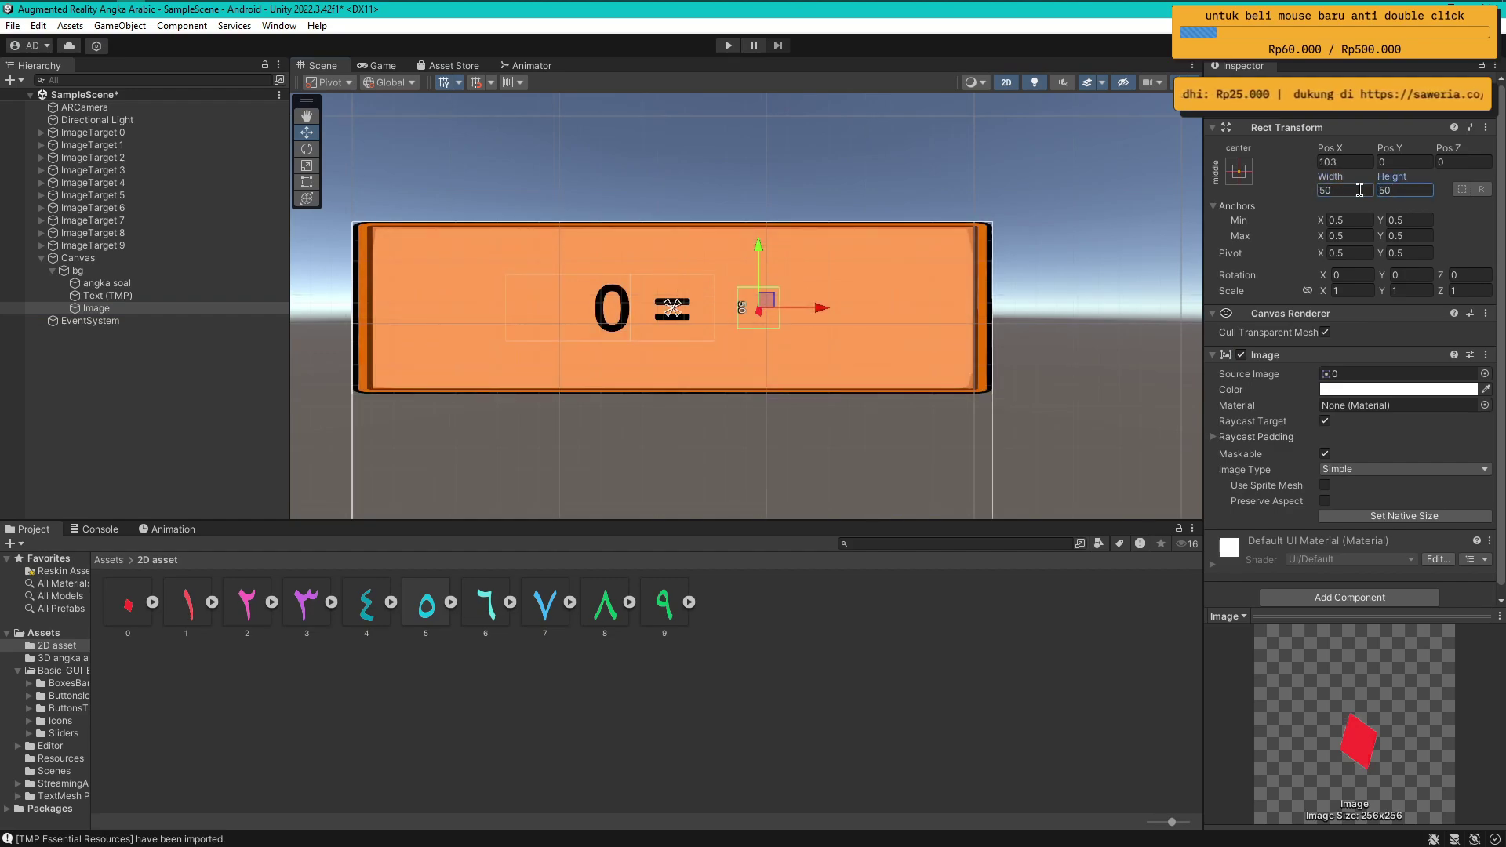
left_click(1359, 190)
type("80")
key("Tab")
type("80")
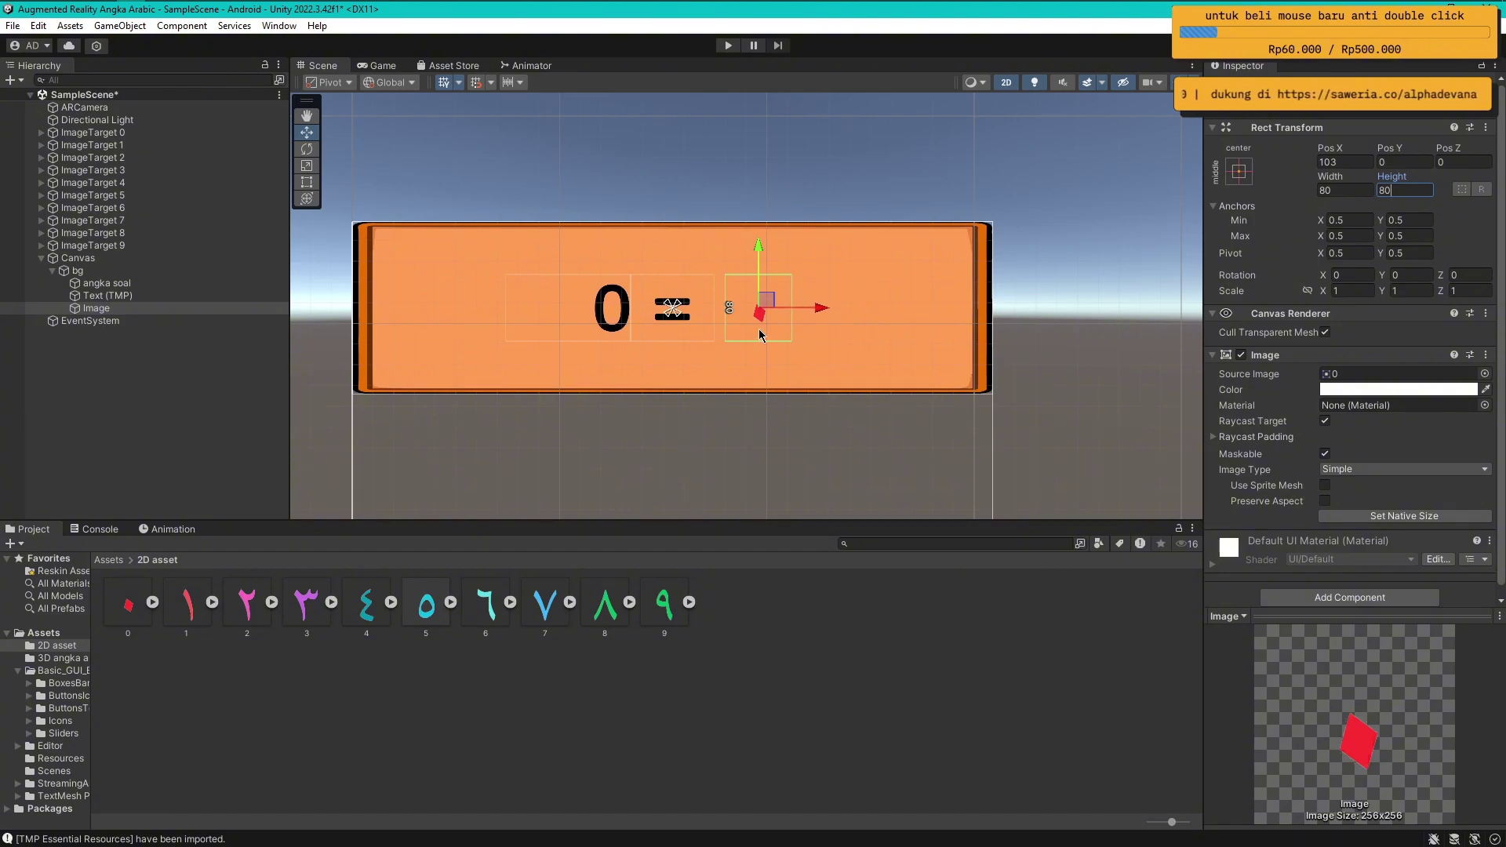
Shift the Image closer to the equals sign, to Pos X 89.8, and check it in the Game view
left_click_drag(818, 314, 810, 314)
left_click(1354, 160)
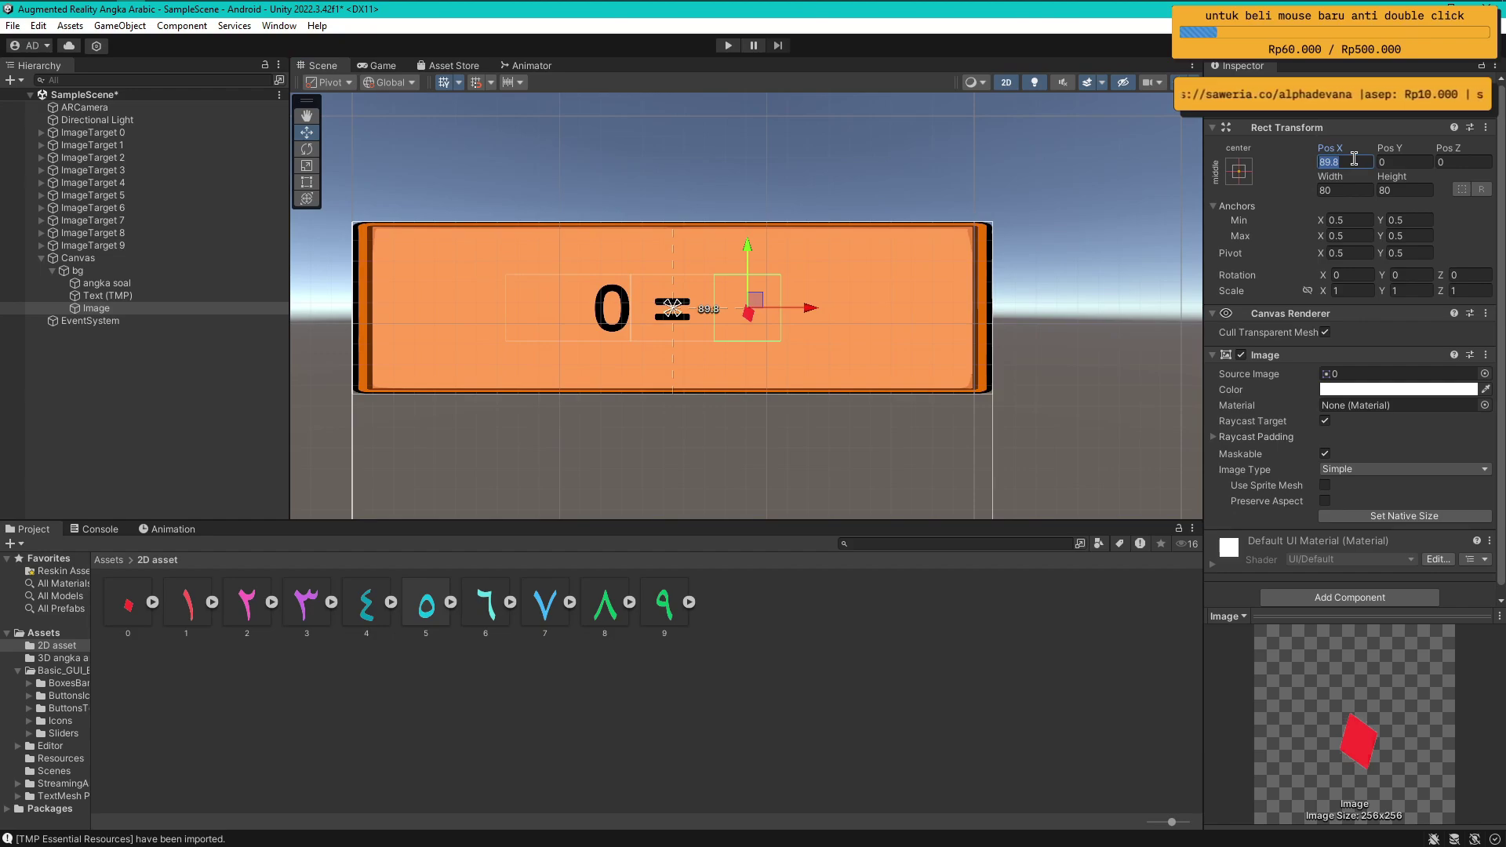
left_click(386, 66)
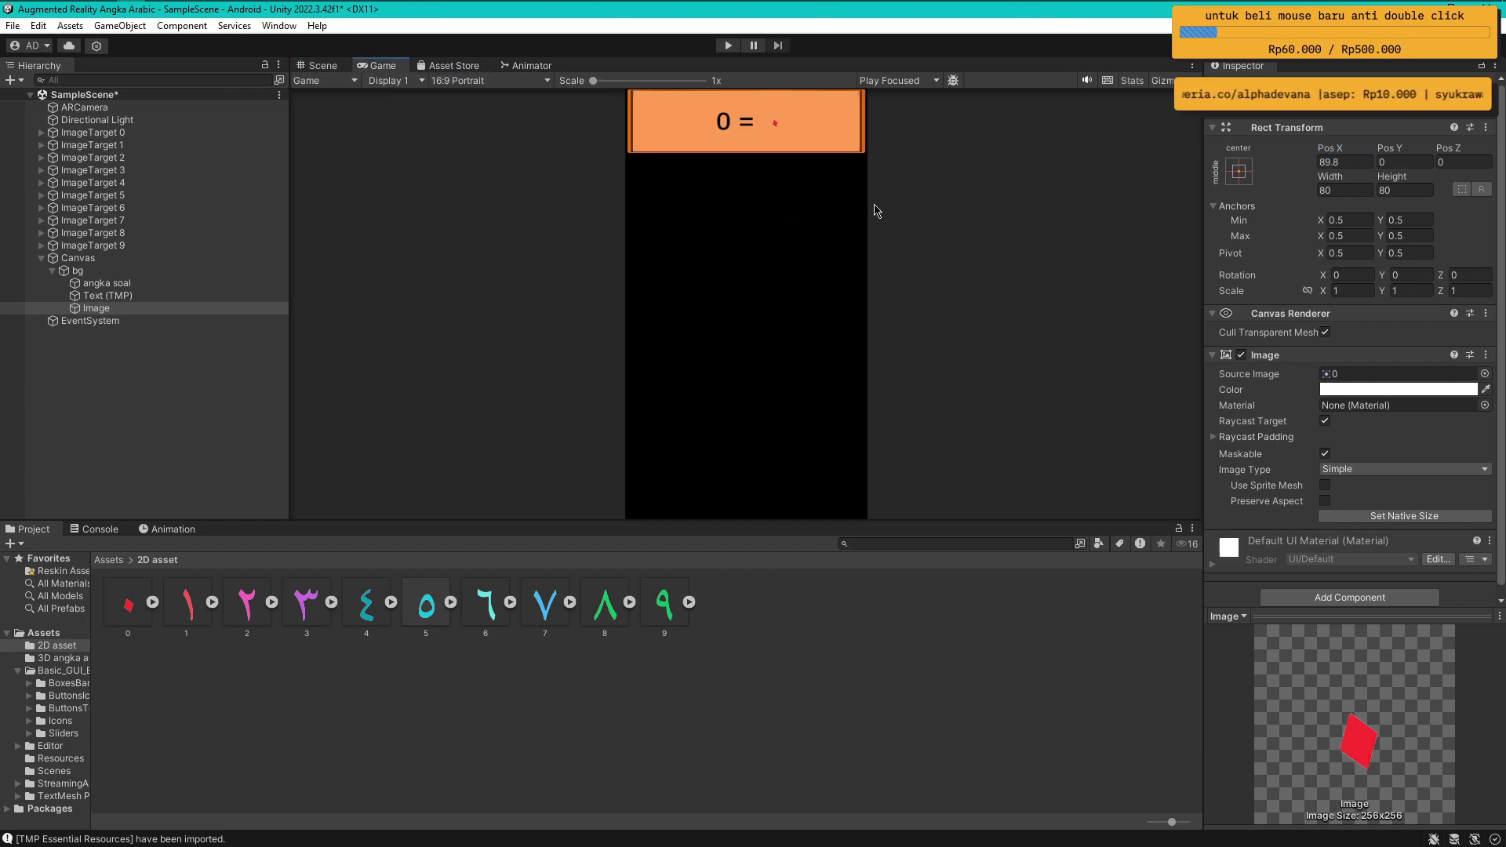
left_click(321, 66)
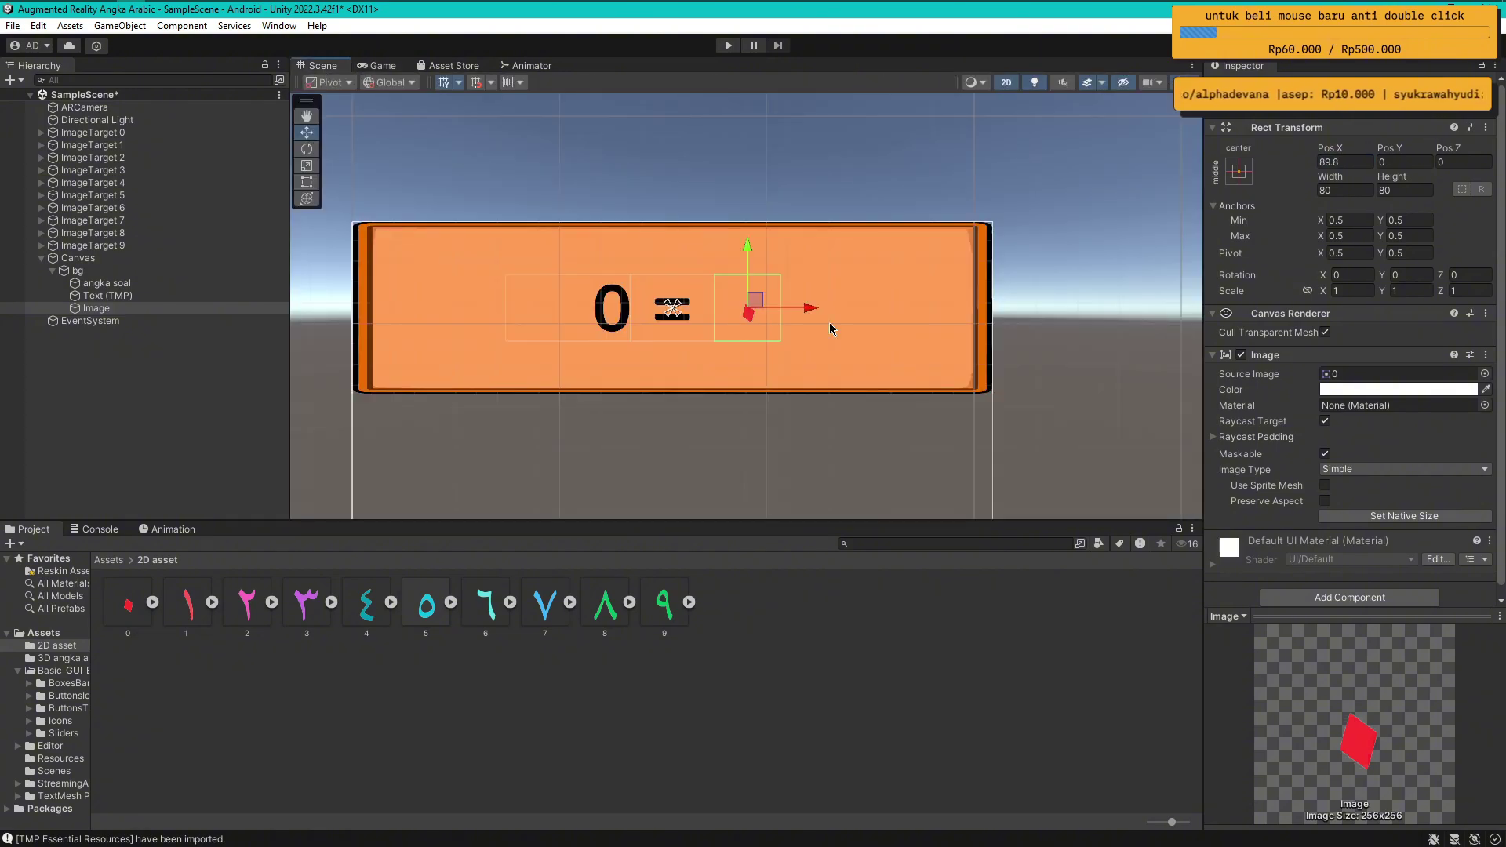
Try a width and height of 120 for the Image and check its size in the Game view
left_click(1349, 190)
type("120")
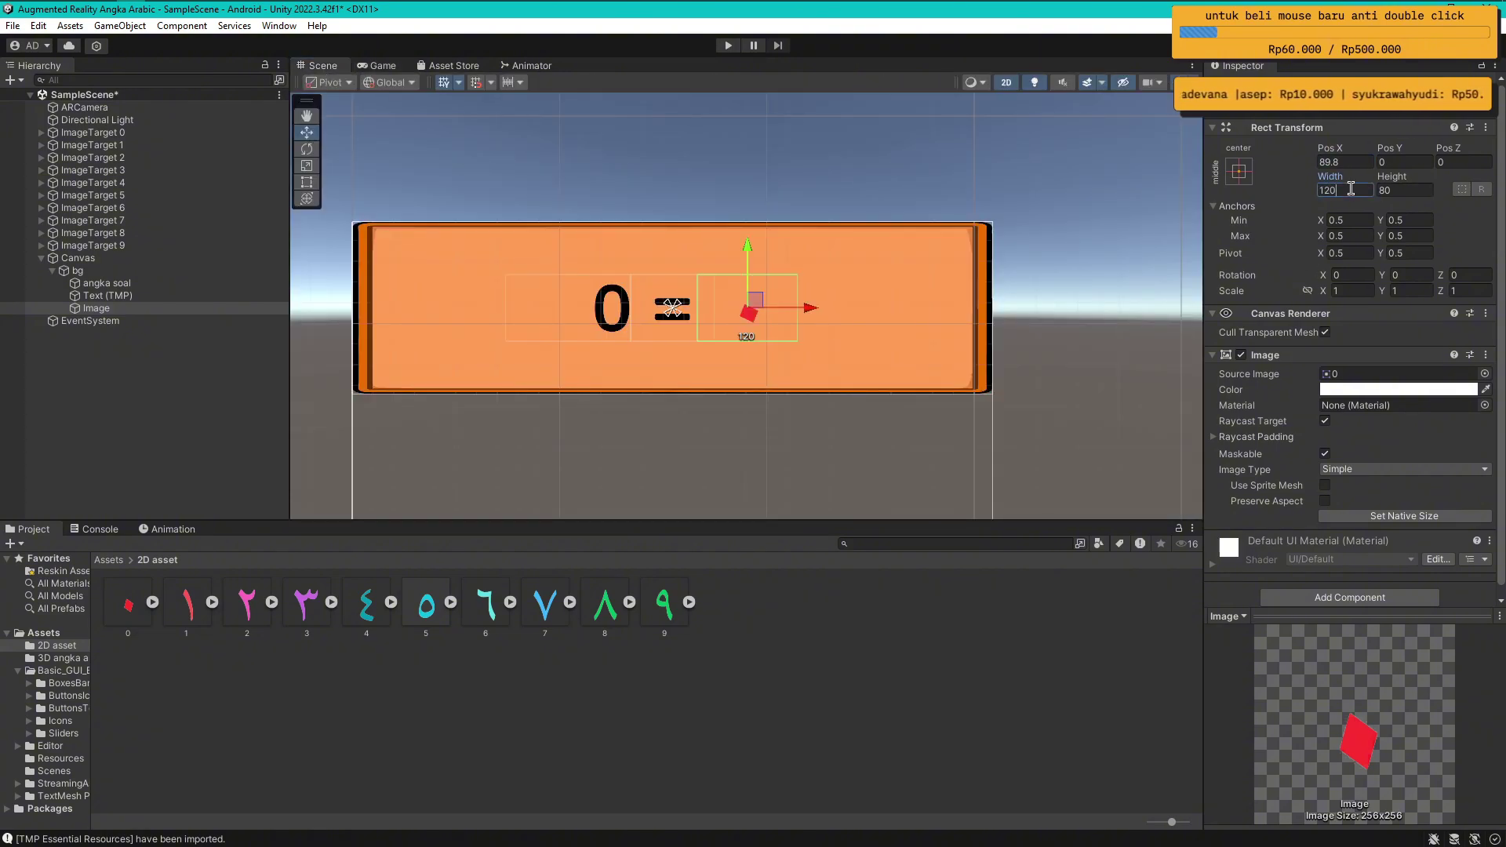
key("Tab")
type("120")
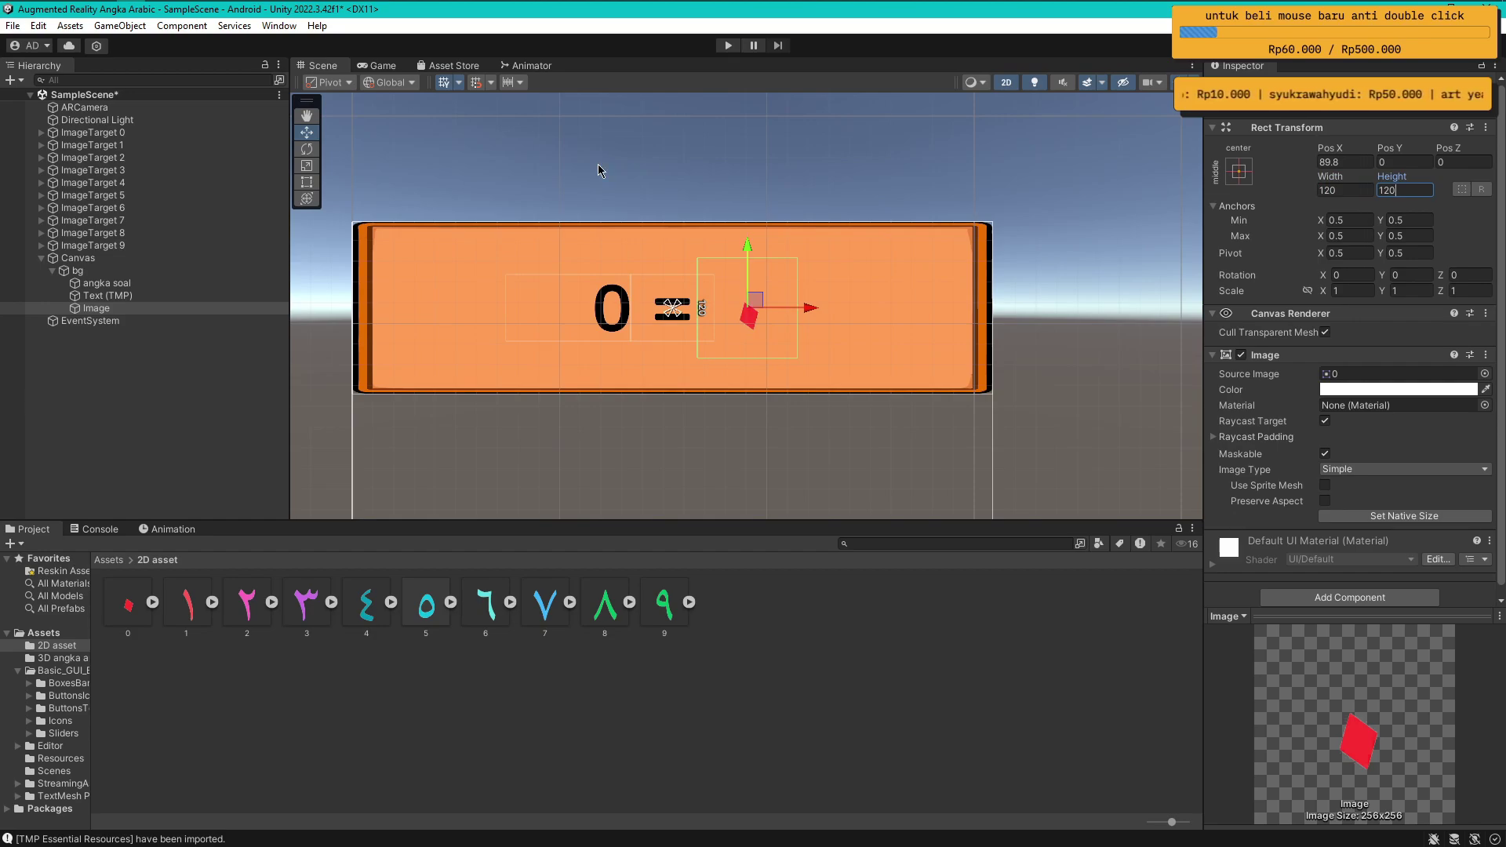
left_click(382, 66)
left_click(322, 66)
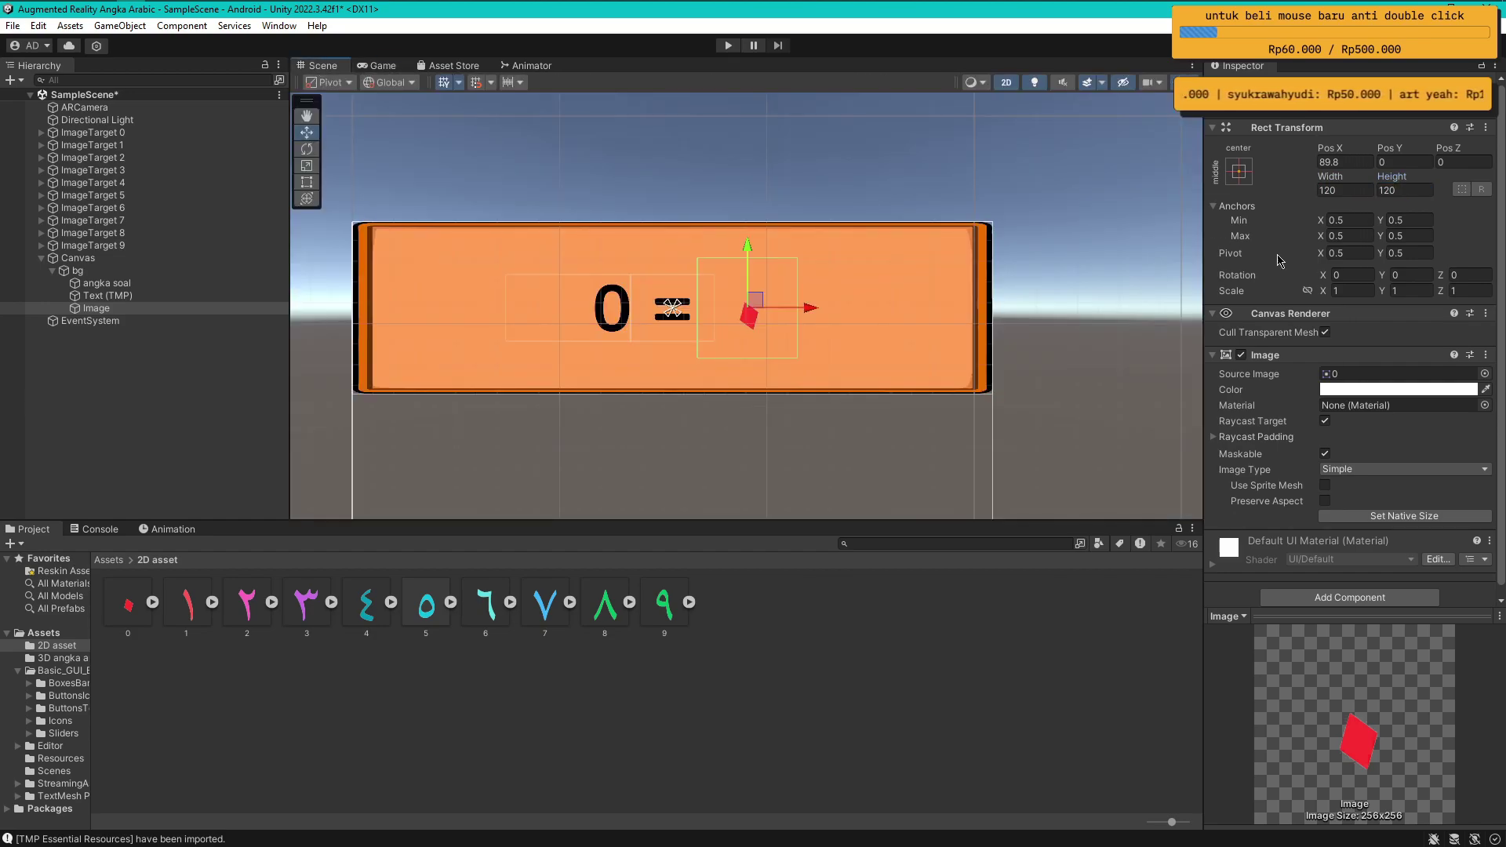
Set the Image's width and height to 150 and reposition it at Pos X 64.4, Pos Y 11.3
left_click(1341, 191)
type("150")
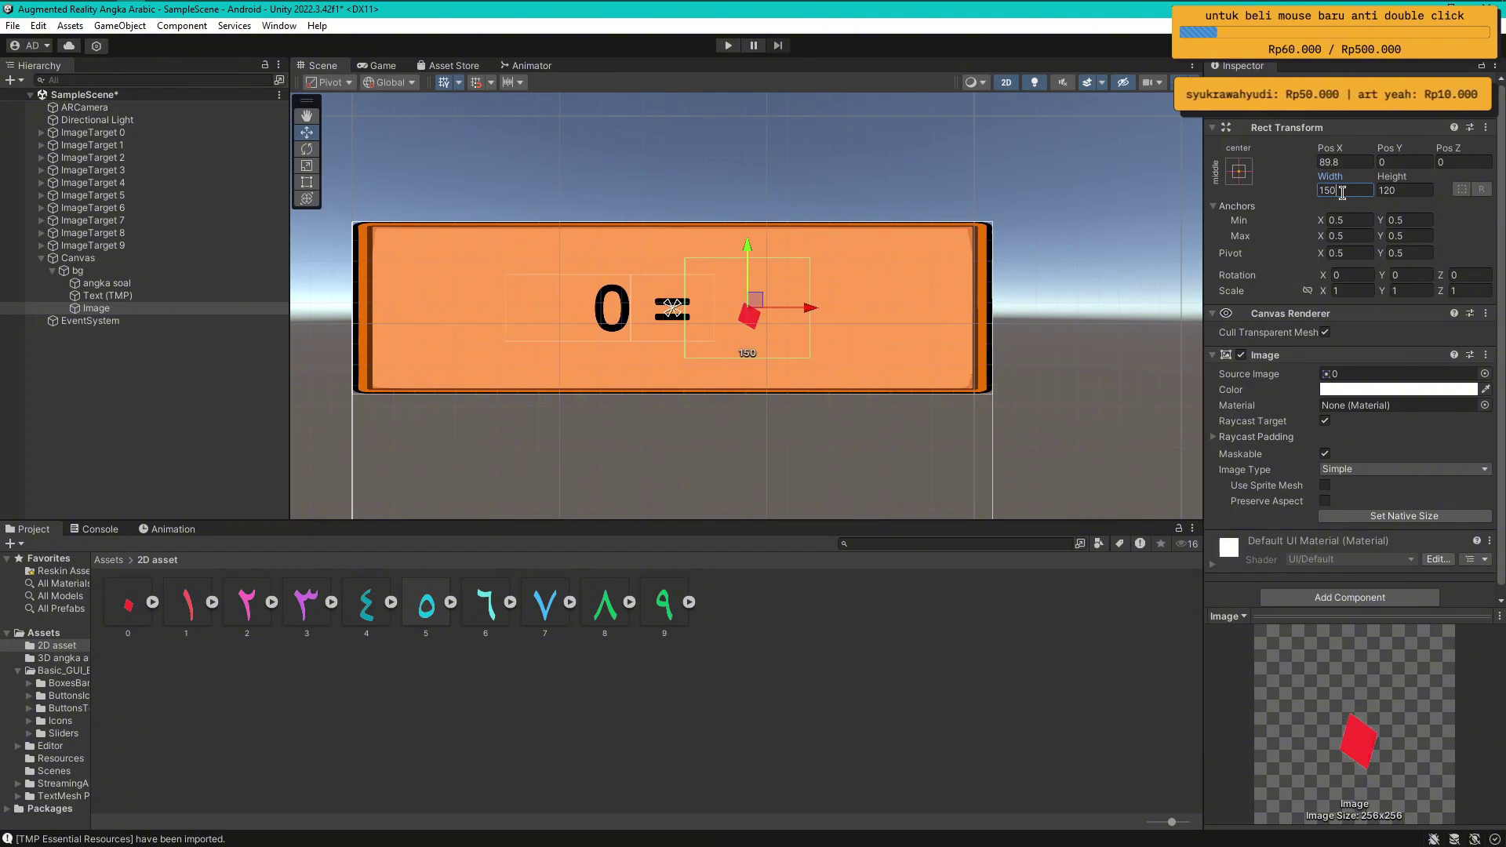
key("Tab")
type("150")
left_click_drag(747, 249, 746, 238)
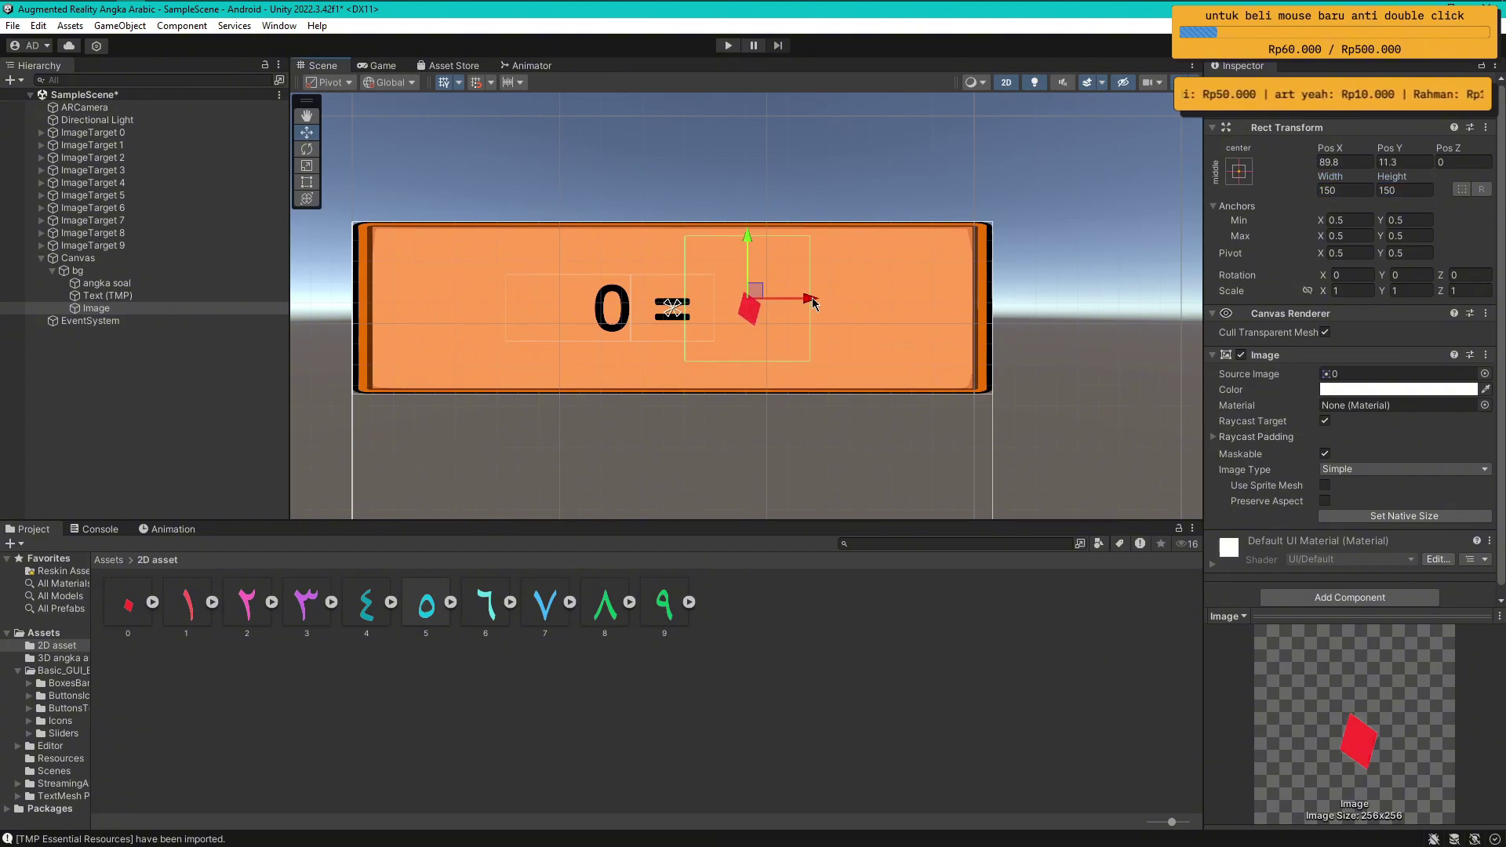
left_click_drag(814, 303, 792, 303)
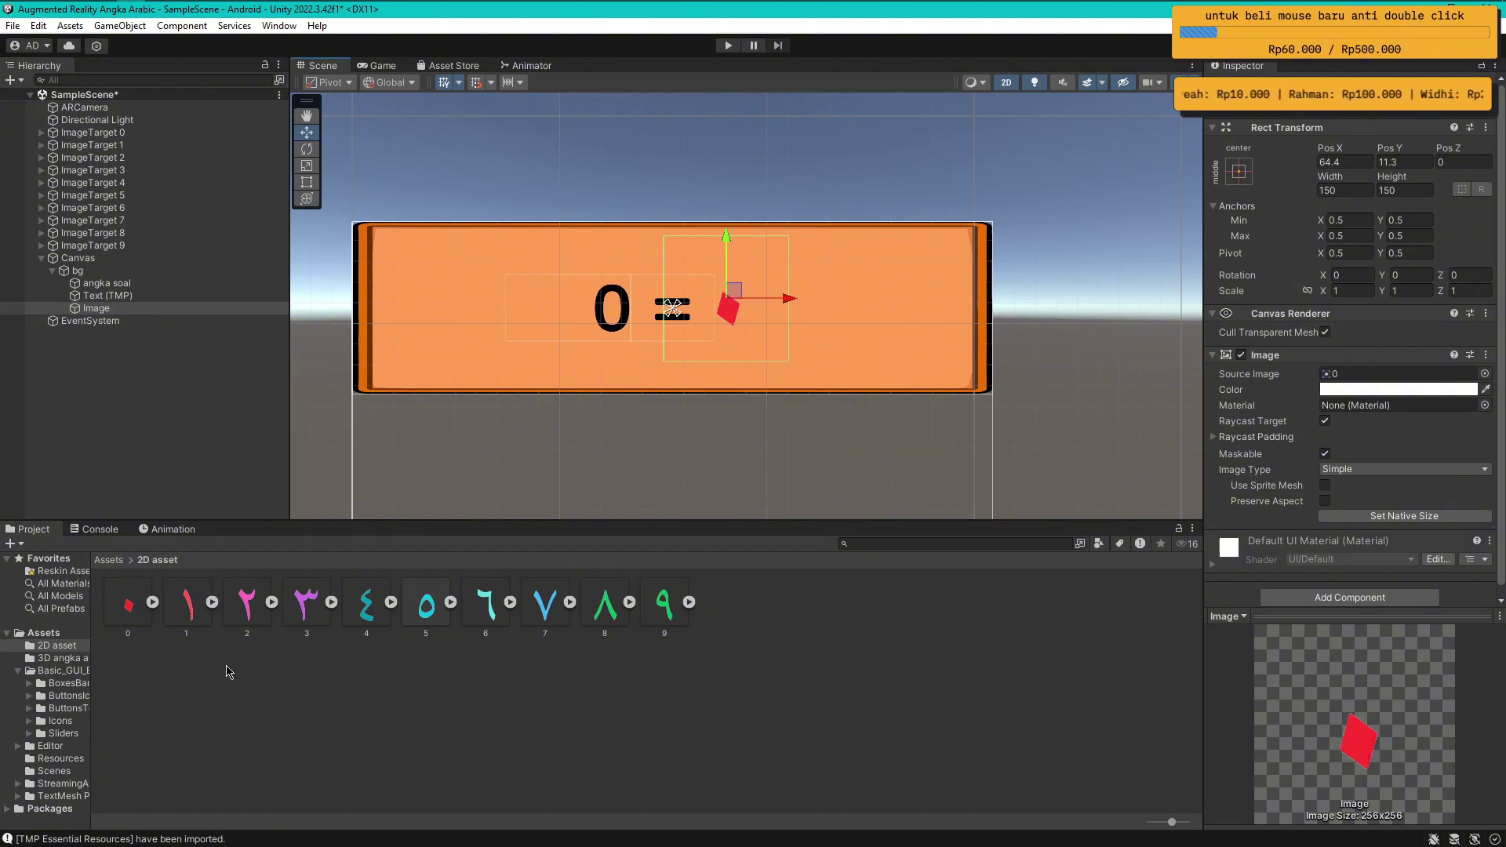
Test the Image's fit with the numeral sprite 1, and change its source image to sprite 2
left_click_drag(192, 608, 1348, 374)
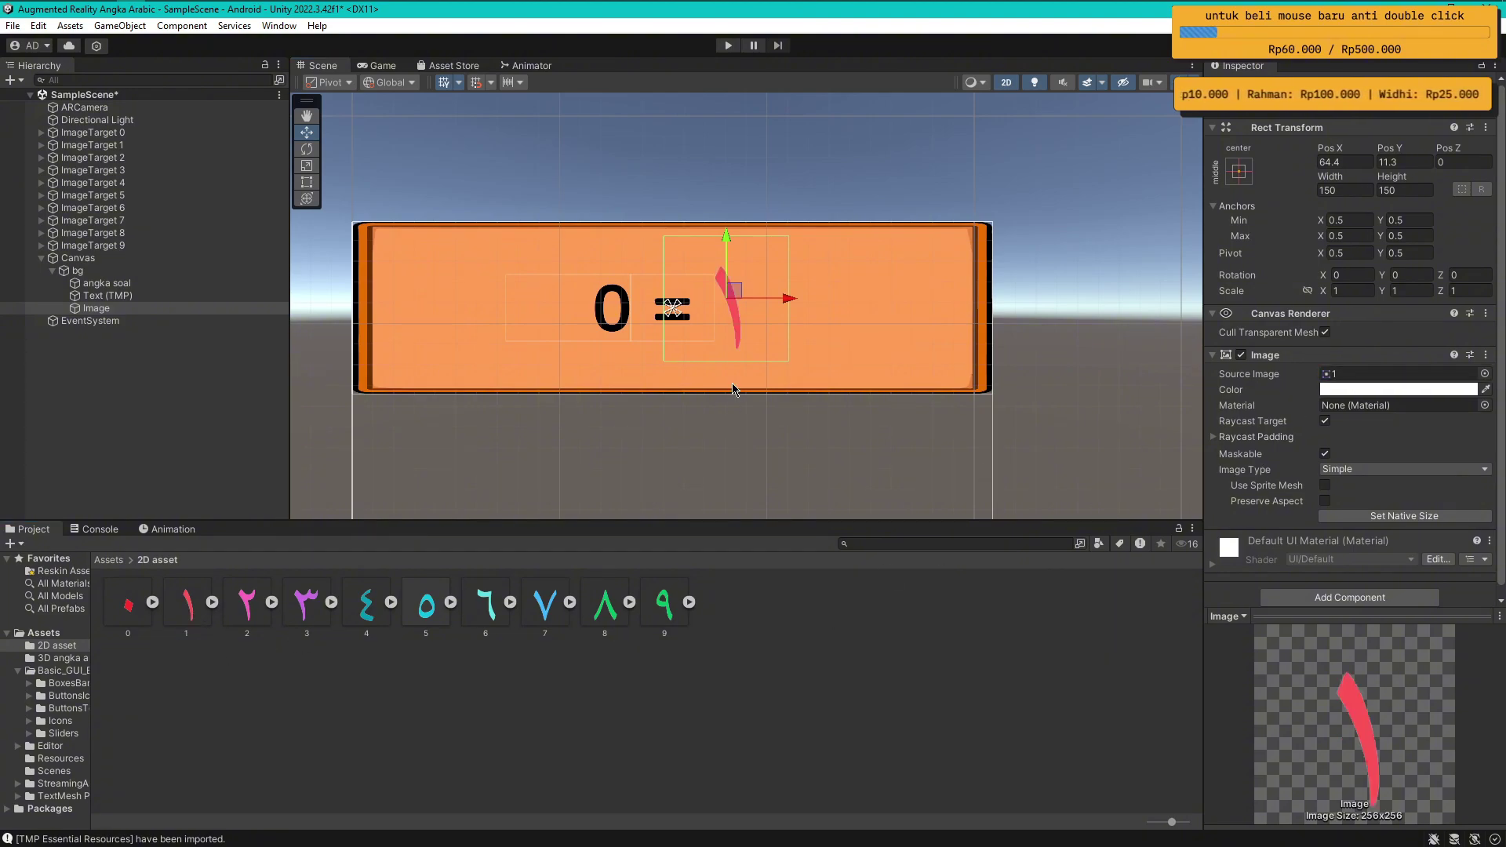
left_click_drag(262, 617, 1349, 375)
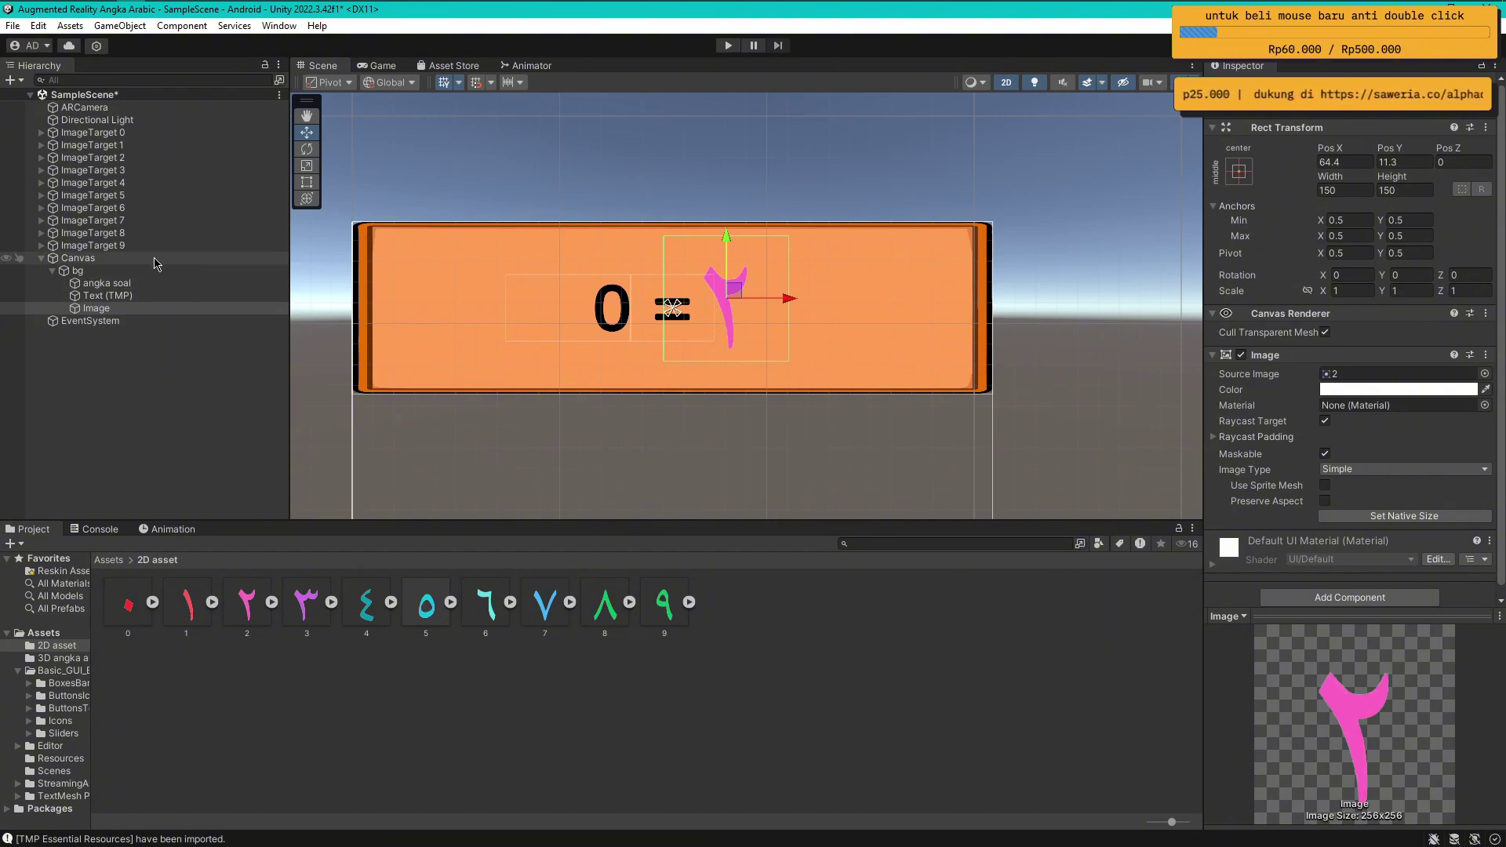
Change the source image of the bg object to Box_Blank_Square from the BoxesBanners folder
left_click(188, 270)
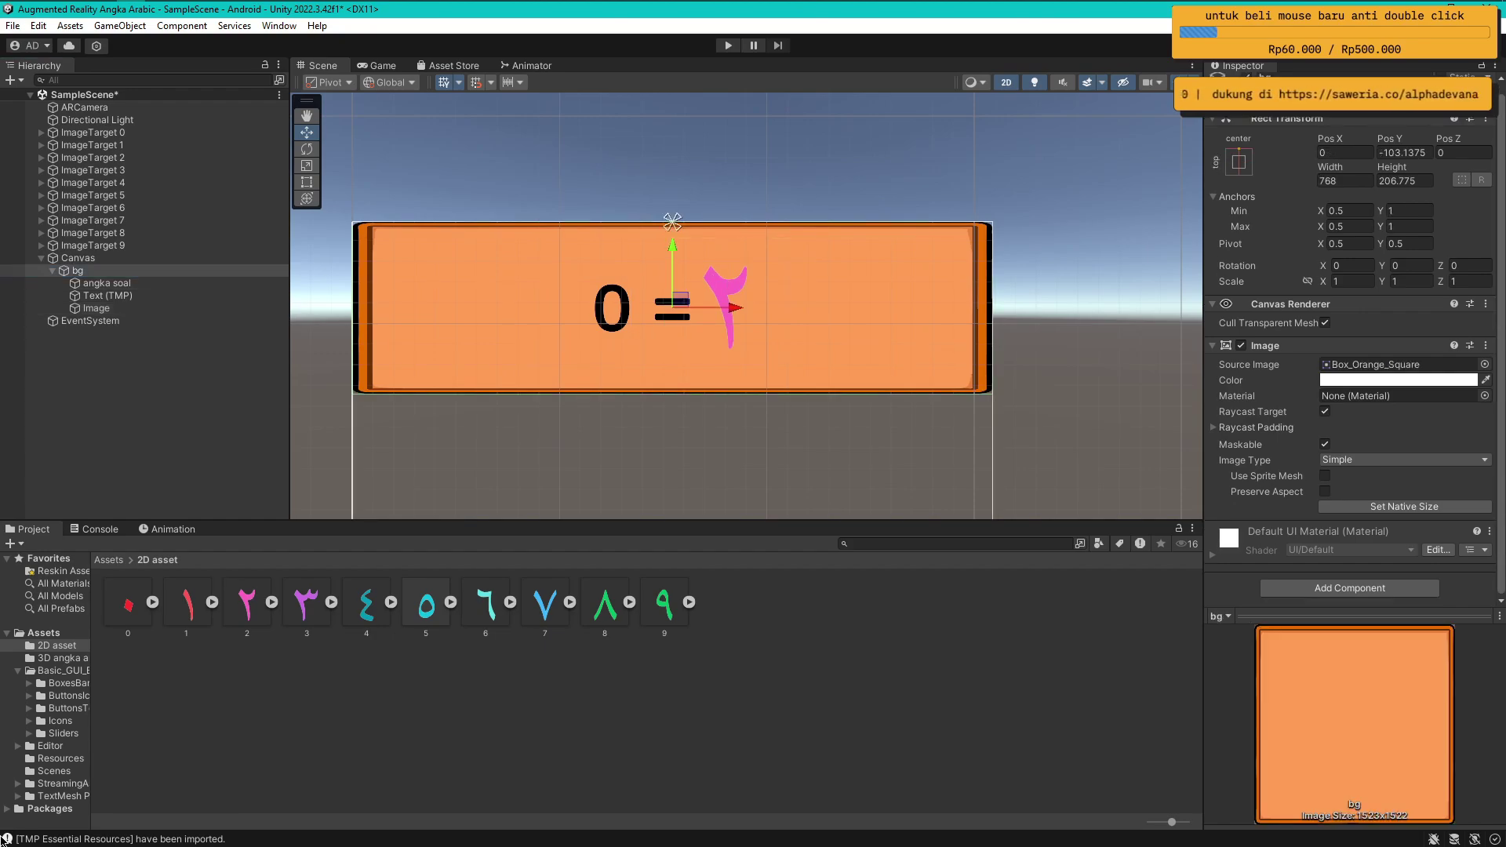
left_click(63, 683)
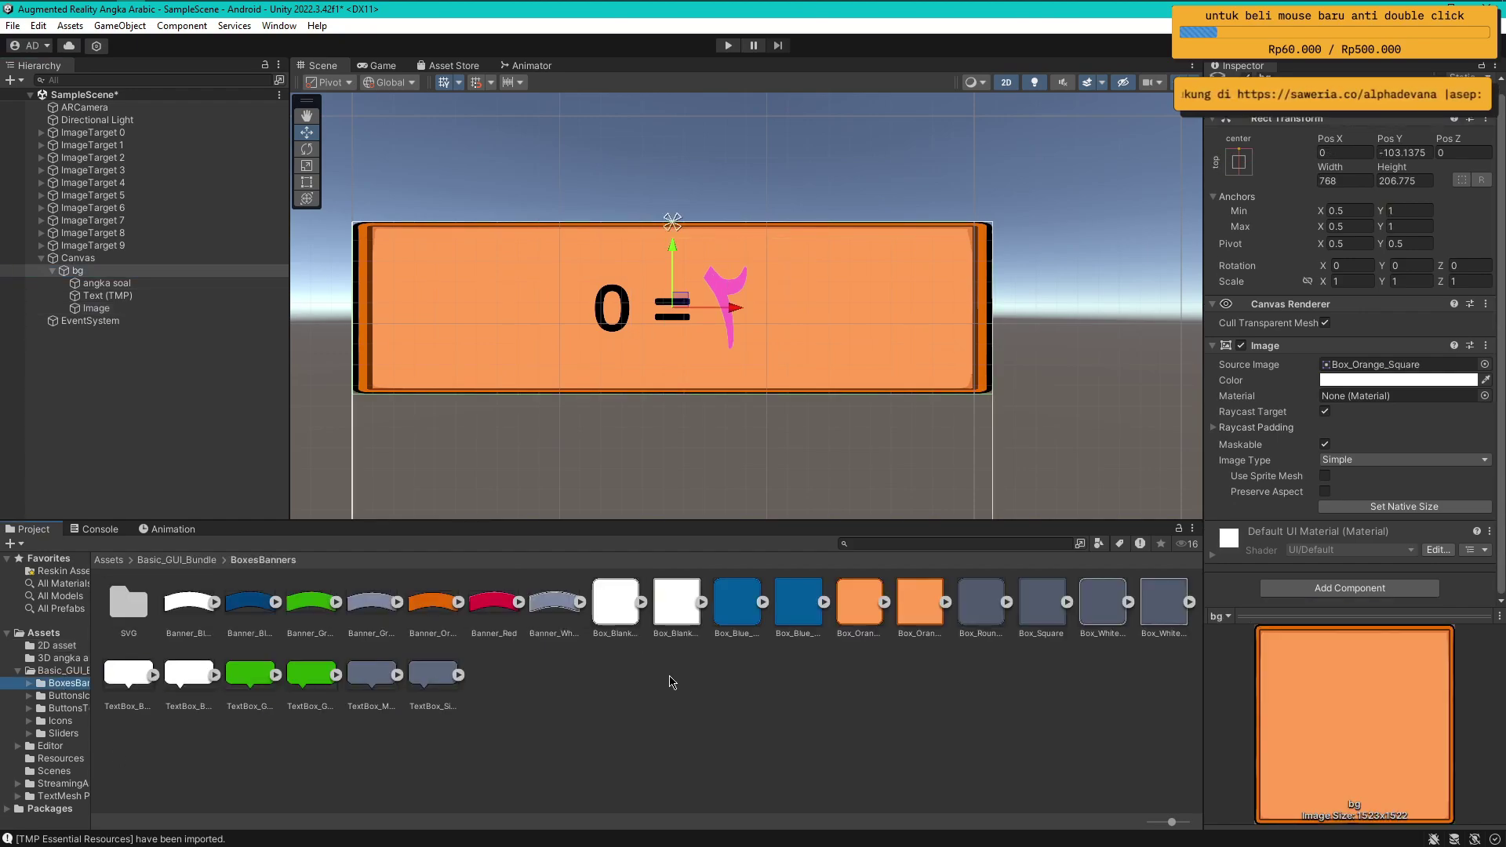
left_click_drag(676, 602, 1381, 364)
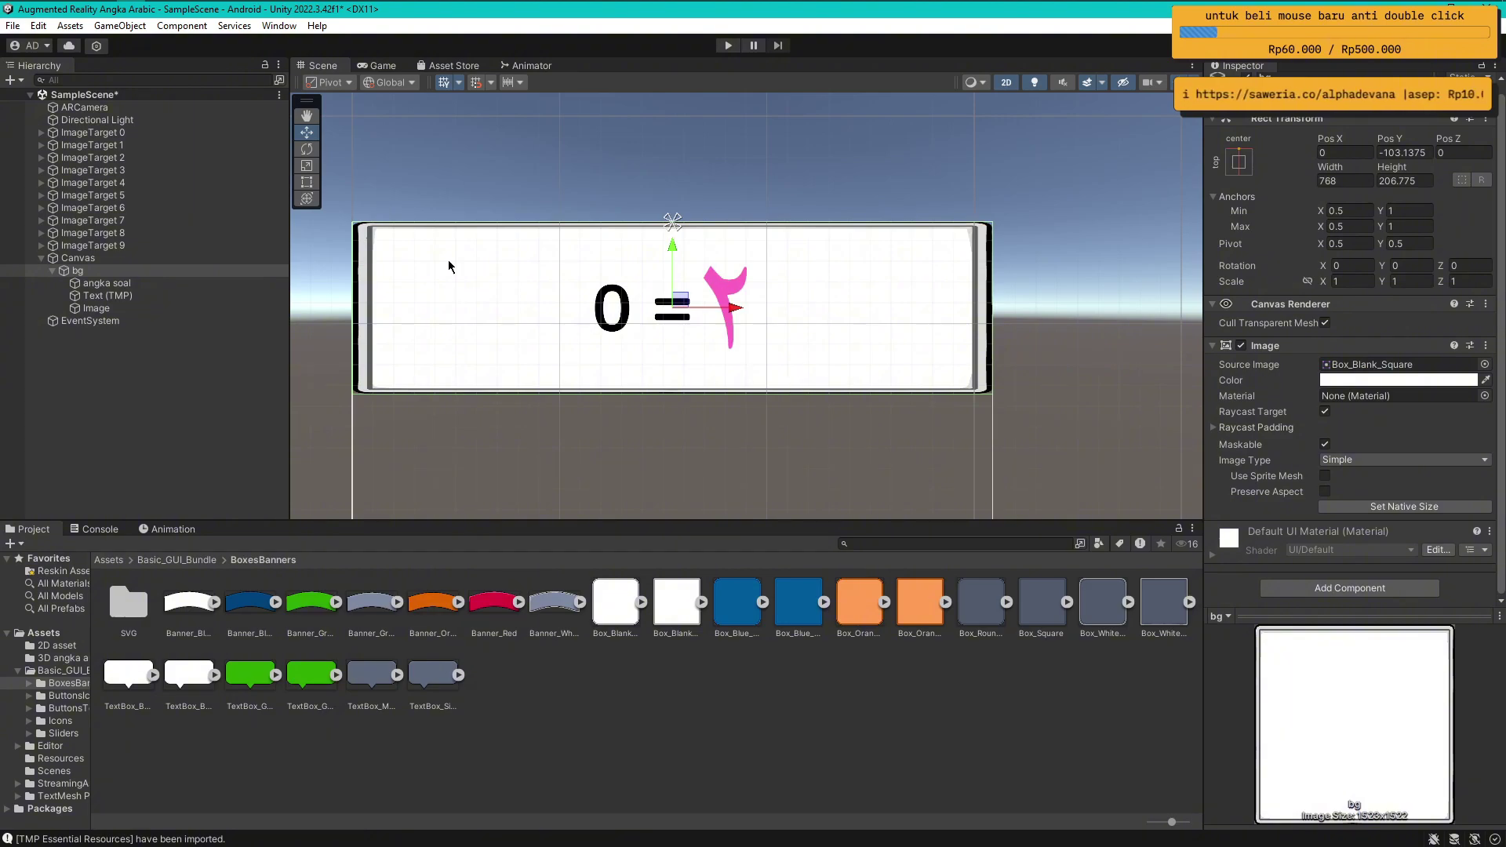
Duplicate the Image inside bg, placing the copy at Pos X 150, and use numeral sprite 3 for both images
left_click(113, 296)
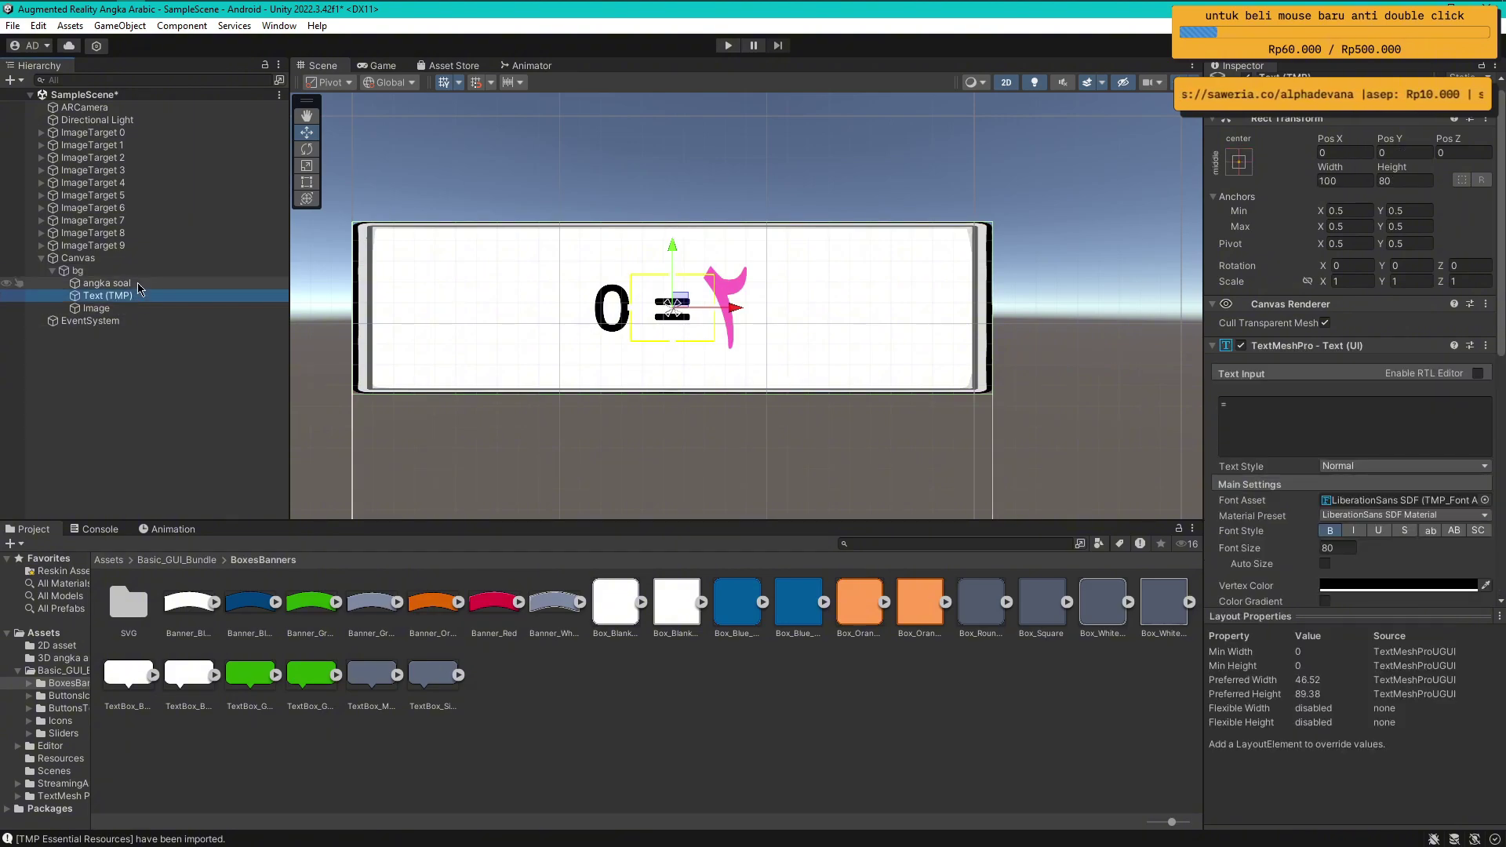
left_click(134, 308)
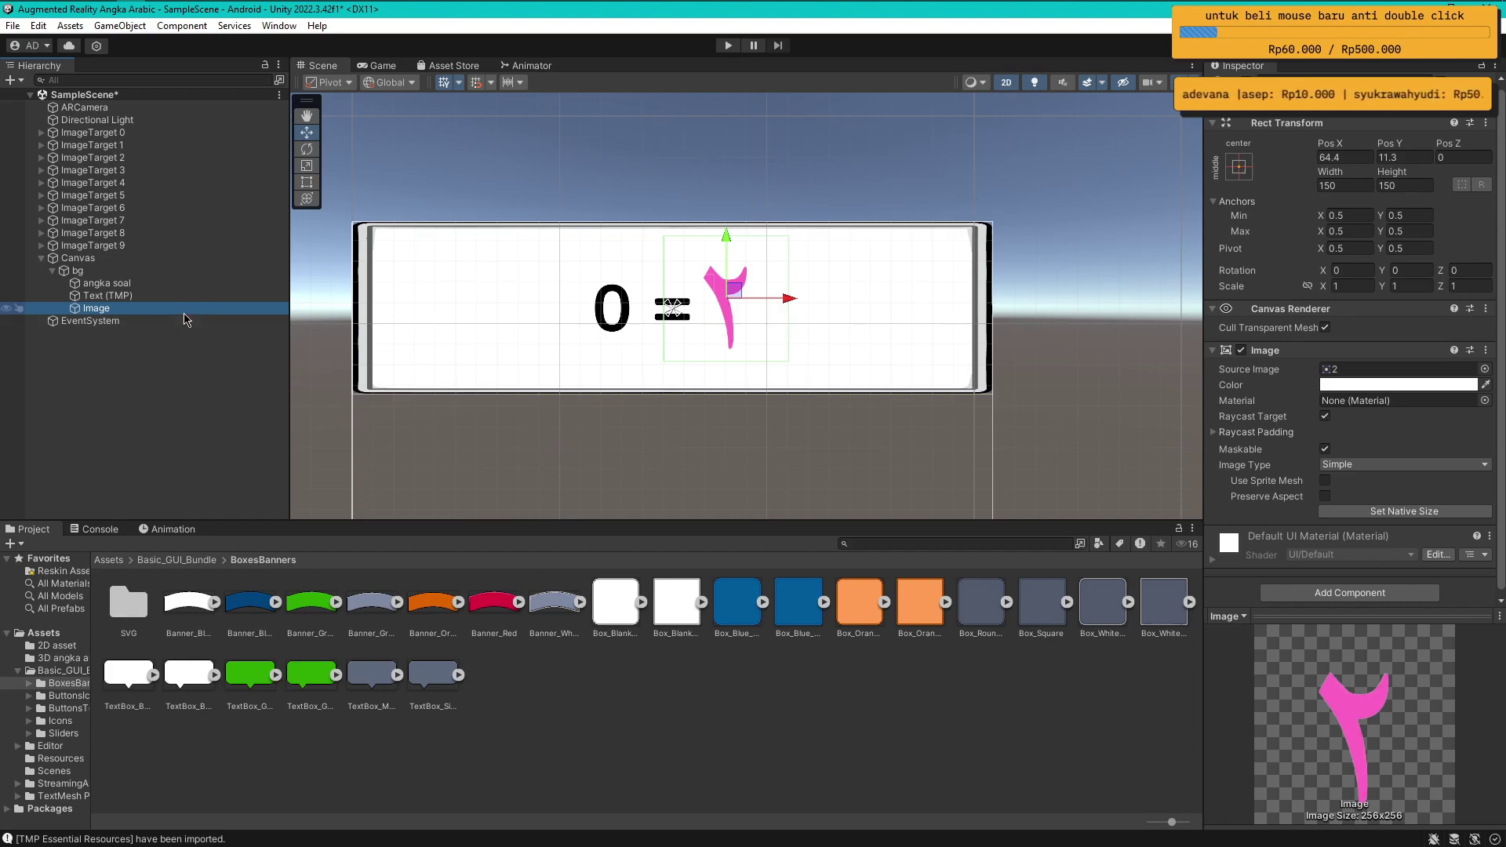
key("ctrl+d")
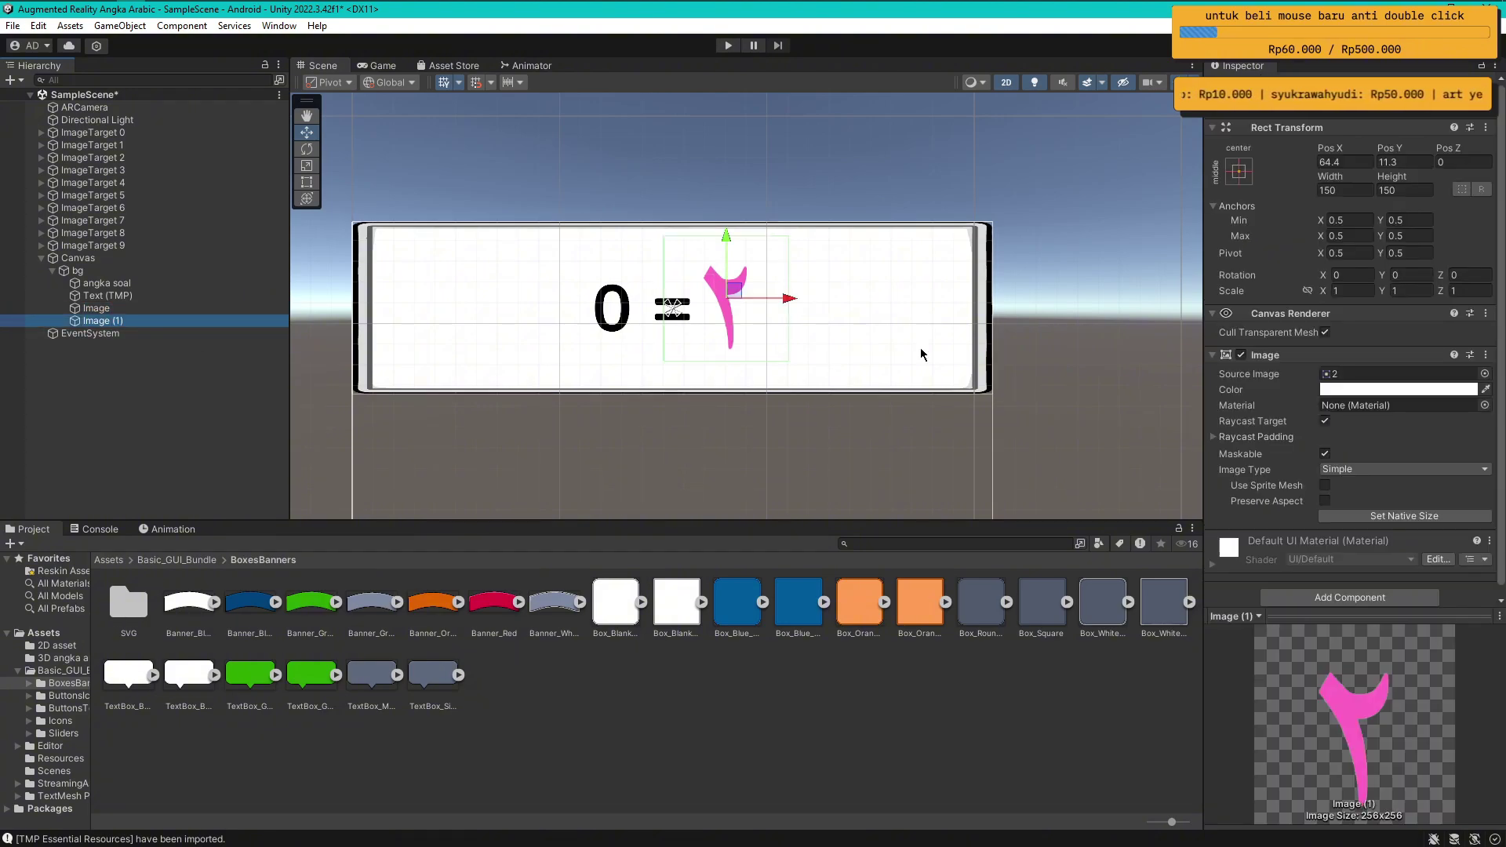
left_click_drag(792, 298, 854, 294)
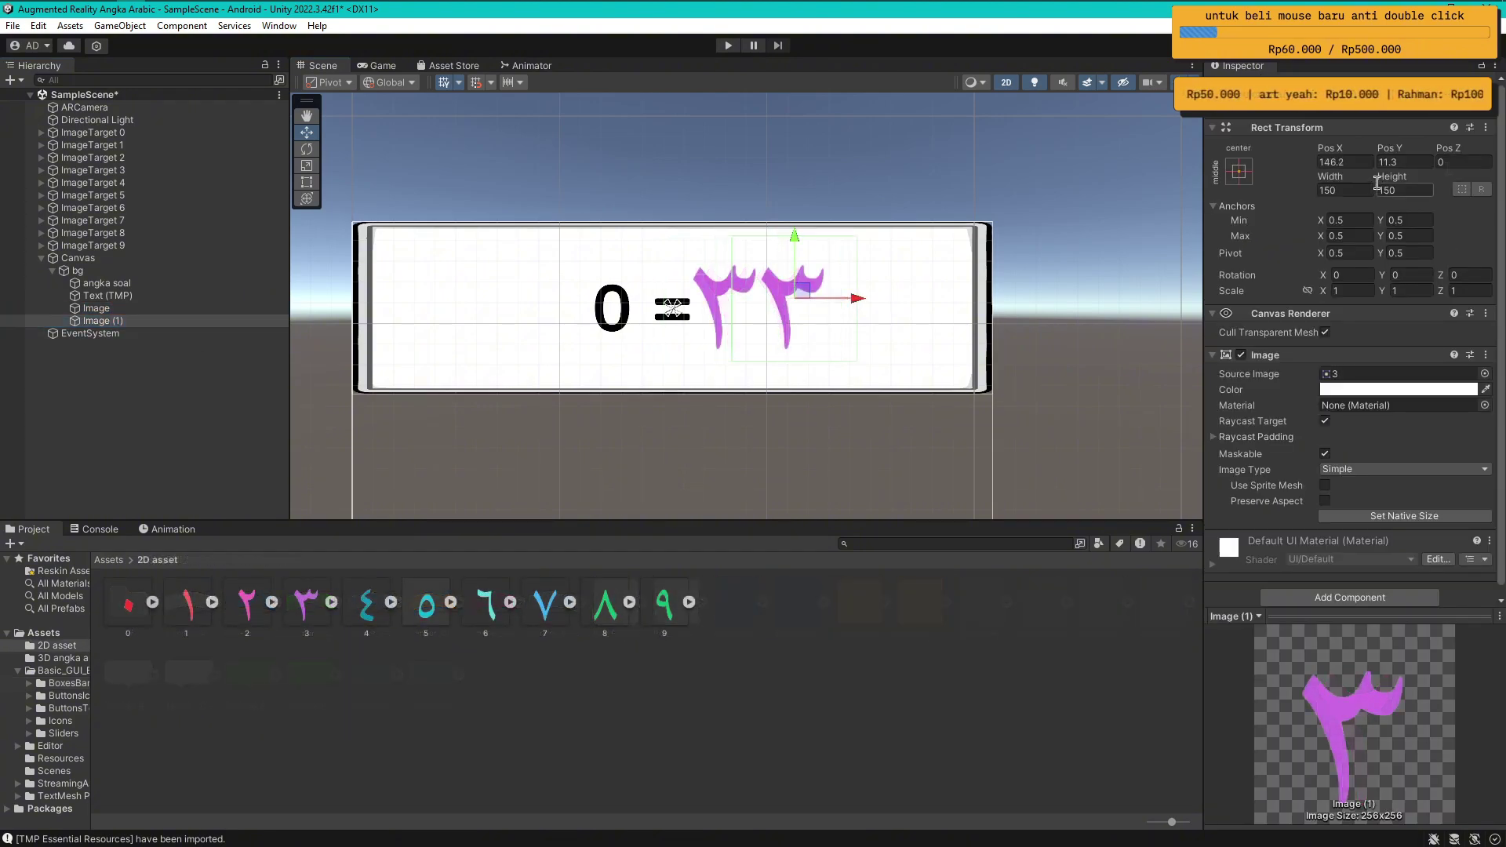
left_click(1351, 163)
type("150")
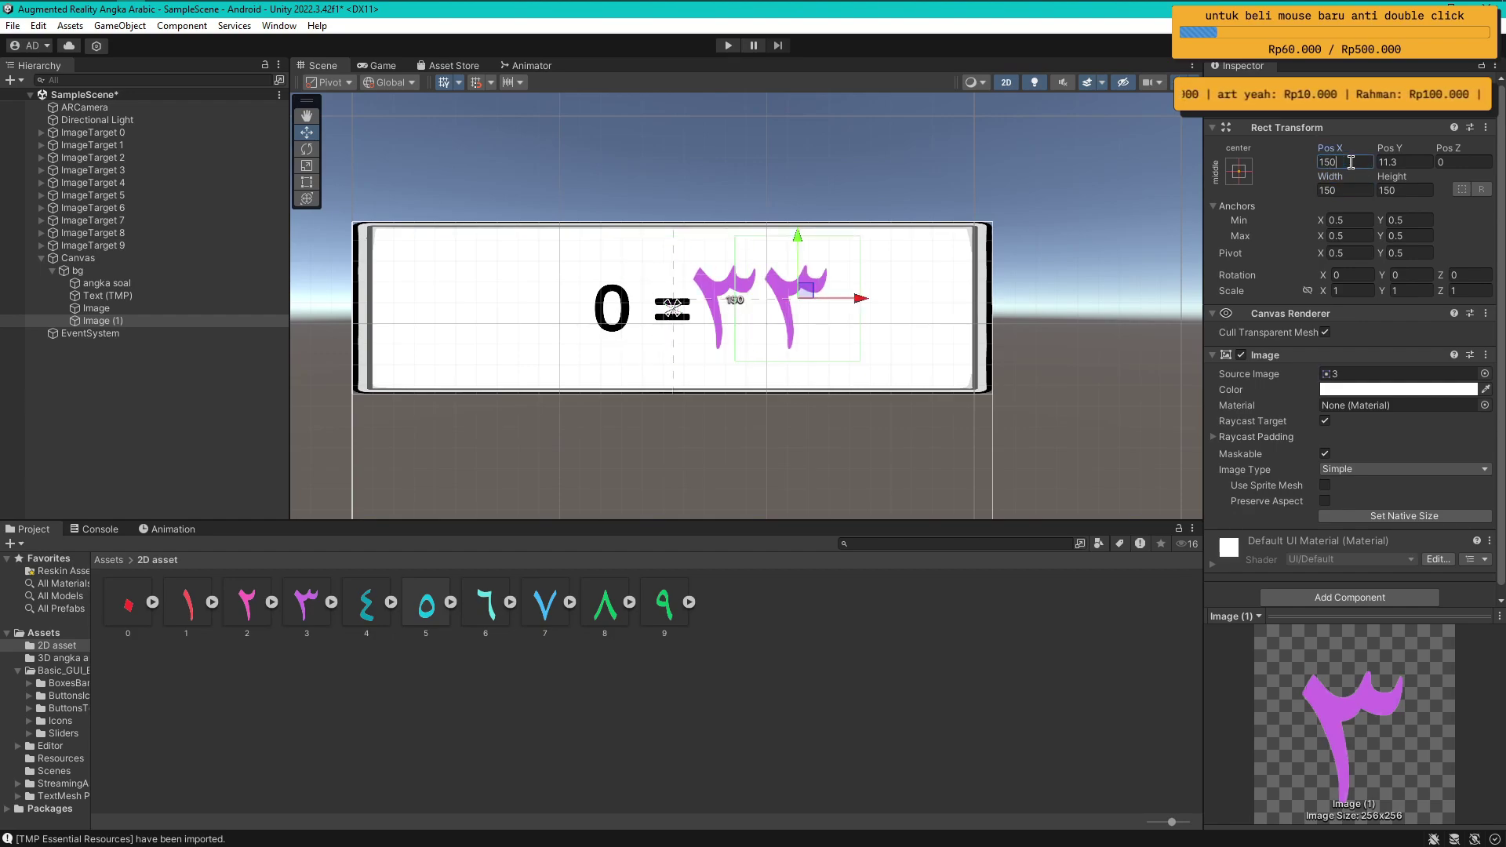
Set the Pos X of the original Image to 65
left_click(96, 307)
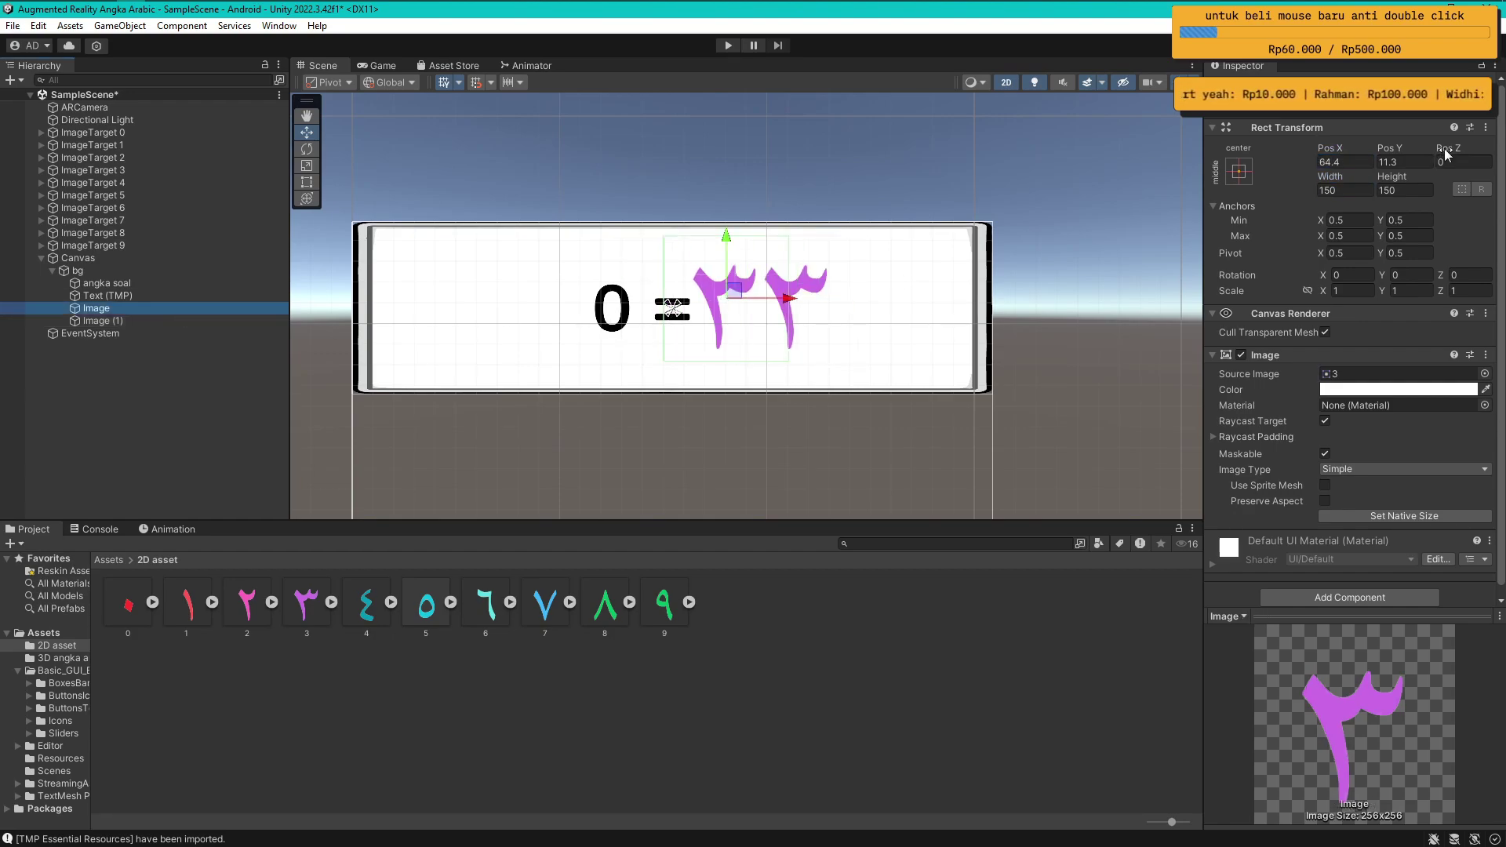
left_click(1344, 161)
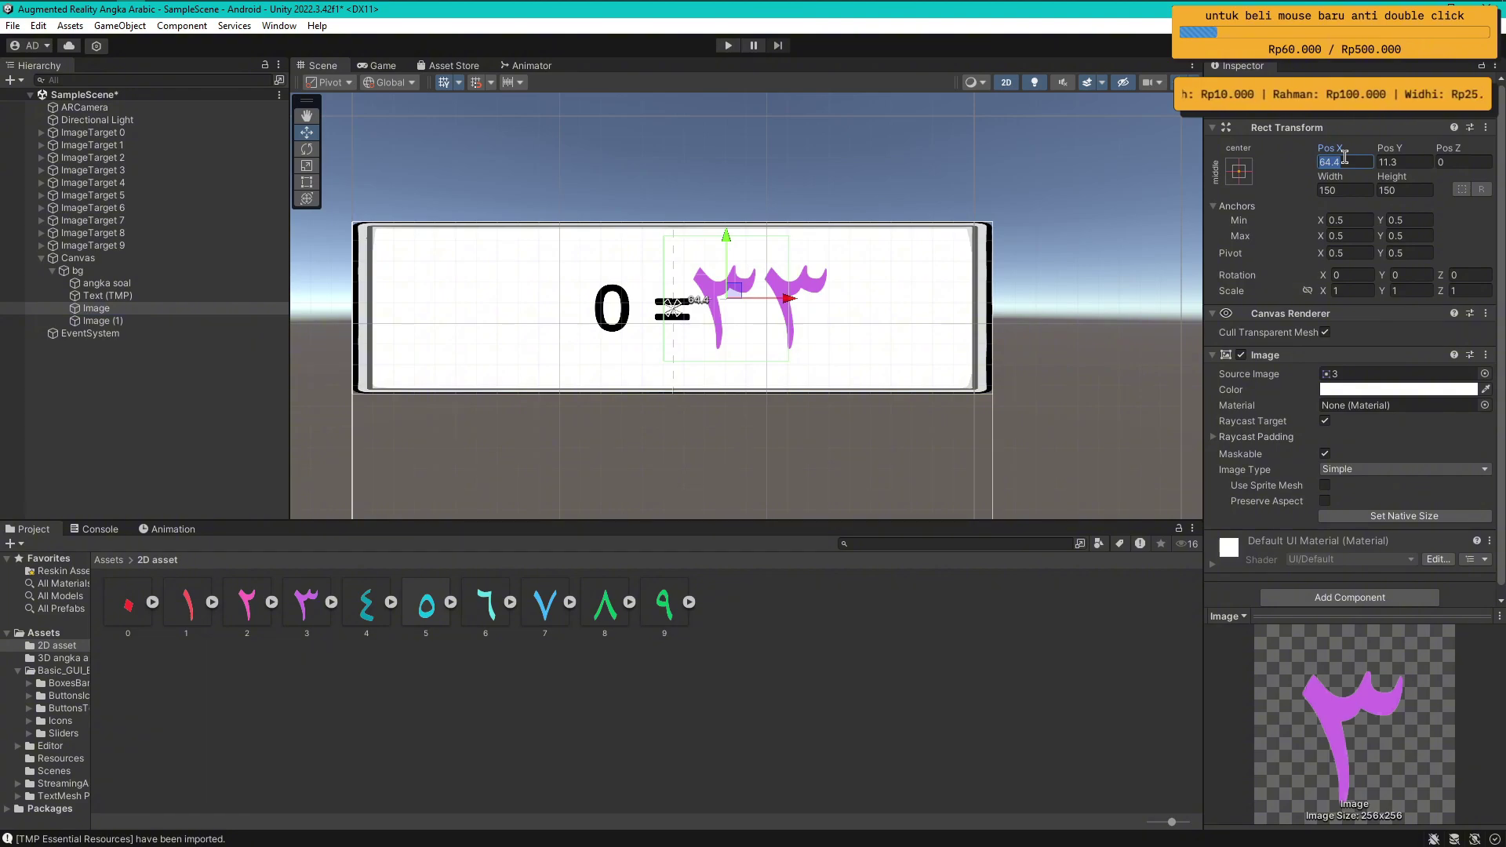
type("65")
Try numeral sprite 0 as the source image of Image (1) and check how it looks
left_click(164, 330)
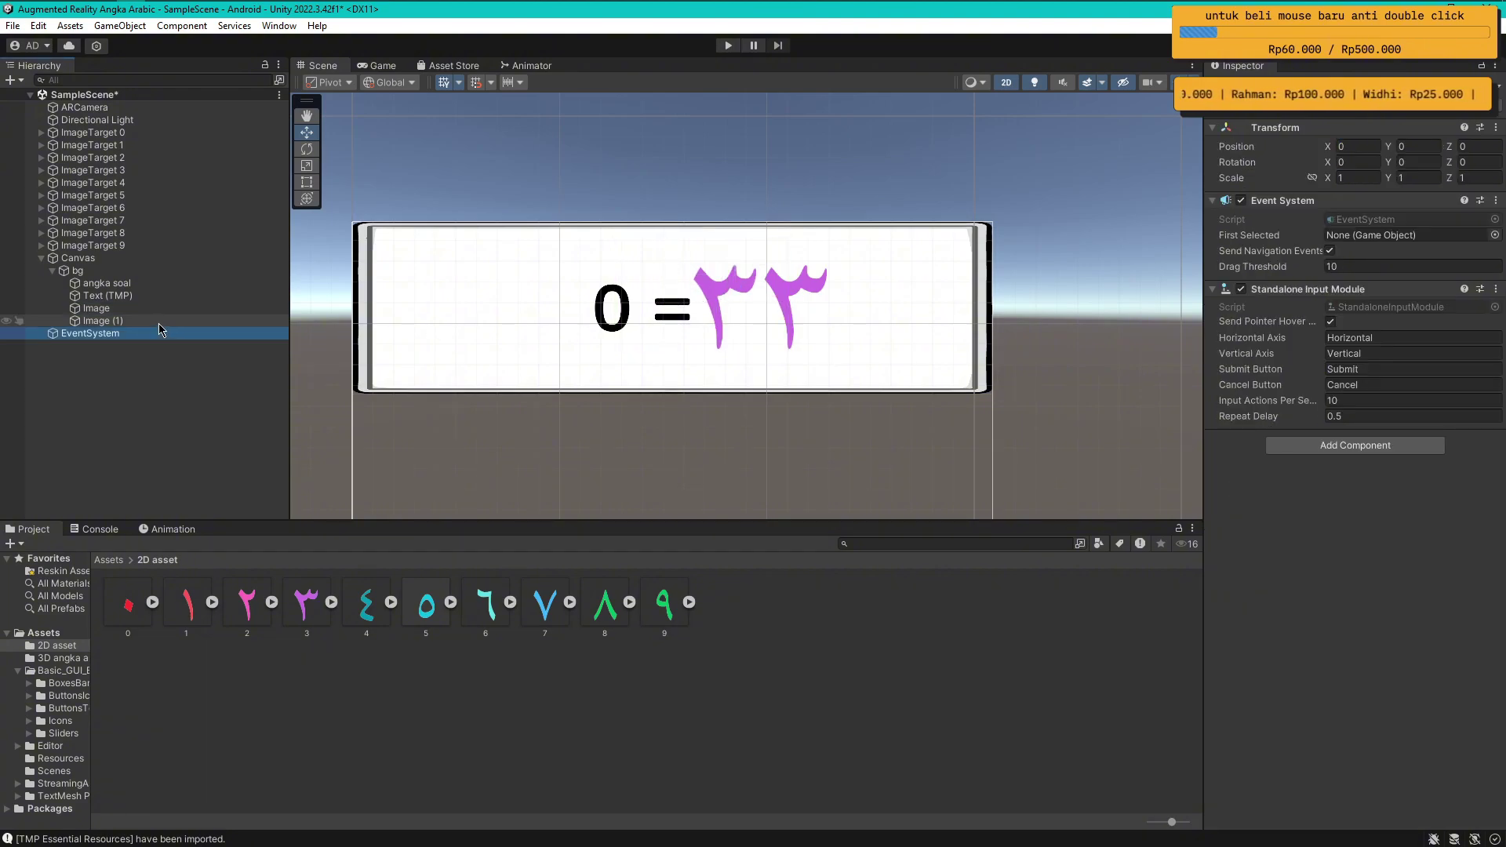
left_click(159, 323)
left_click_drag(135, 603, 1366, 376)
left_click(976, 459)
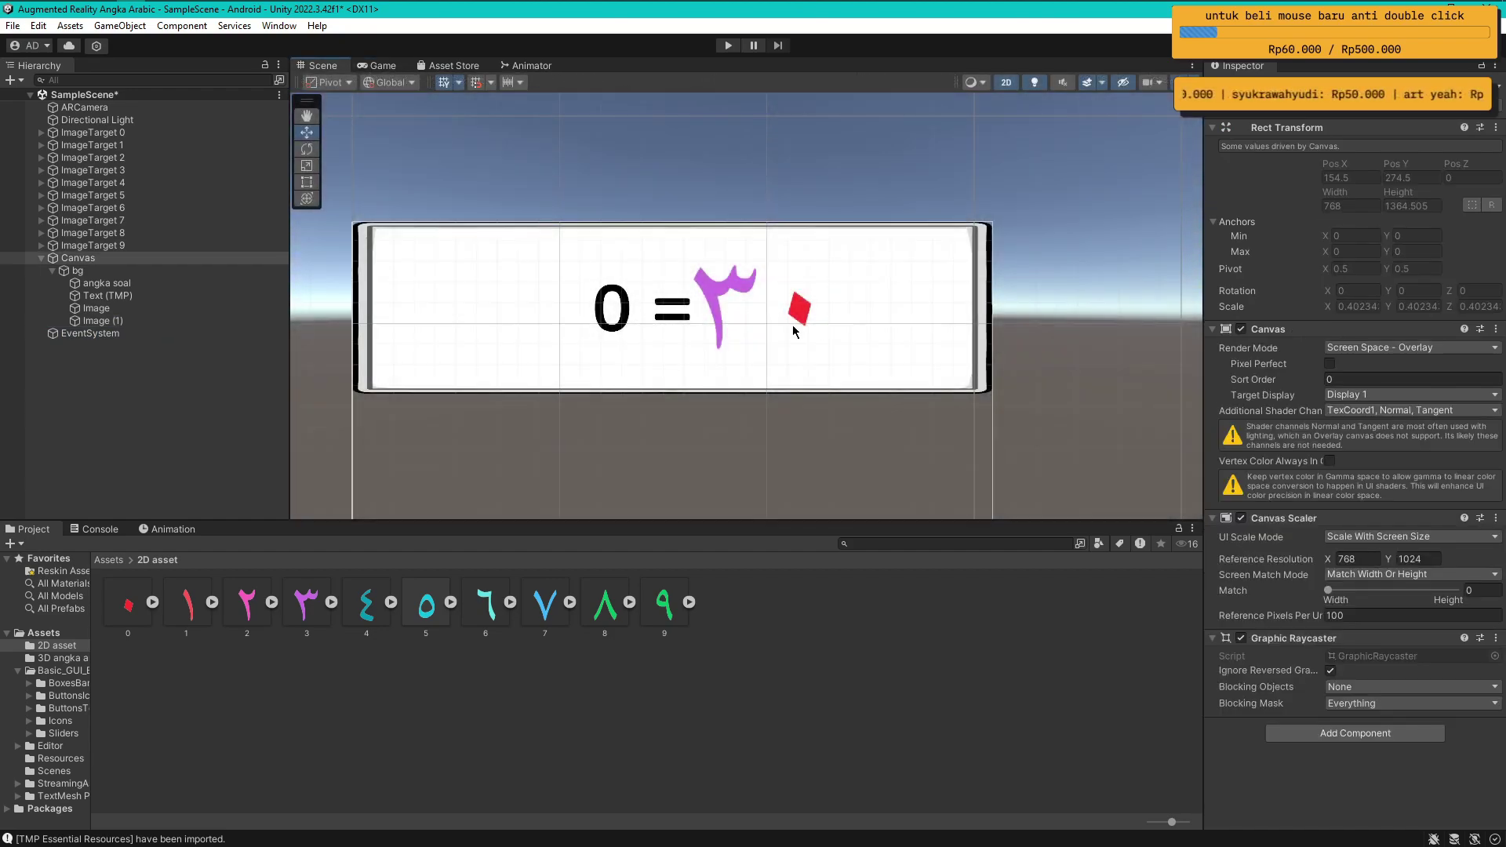
Test numeral sprites 5 and 6 on the Image, and assign sprite 0 to Image and sprite 3 to Image (1)
left_click(709, 295)
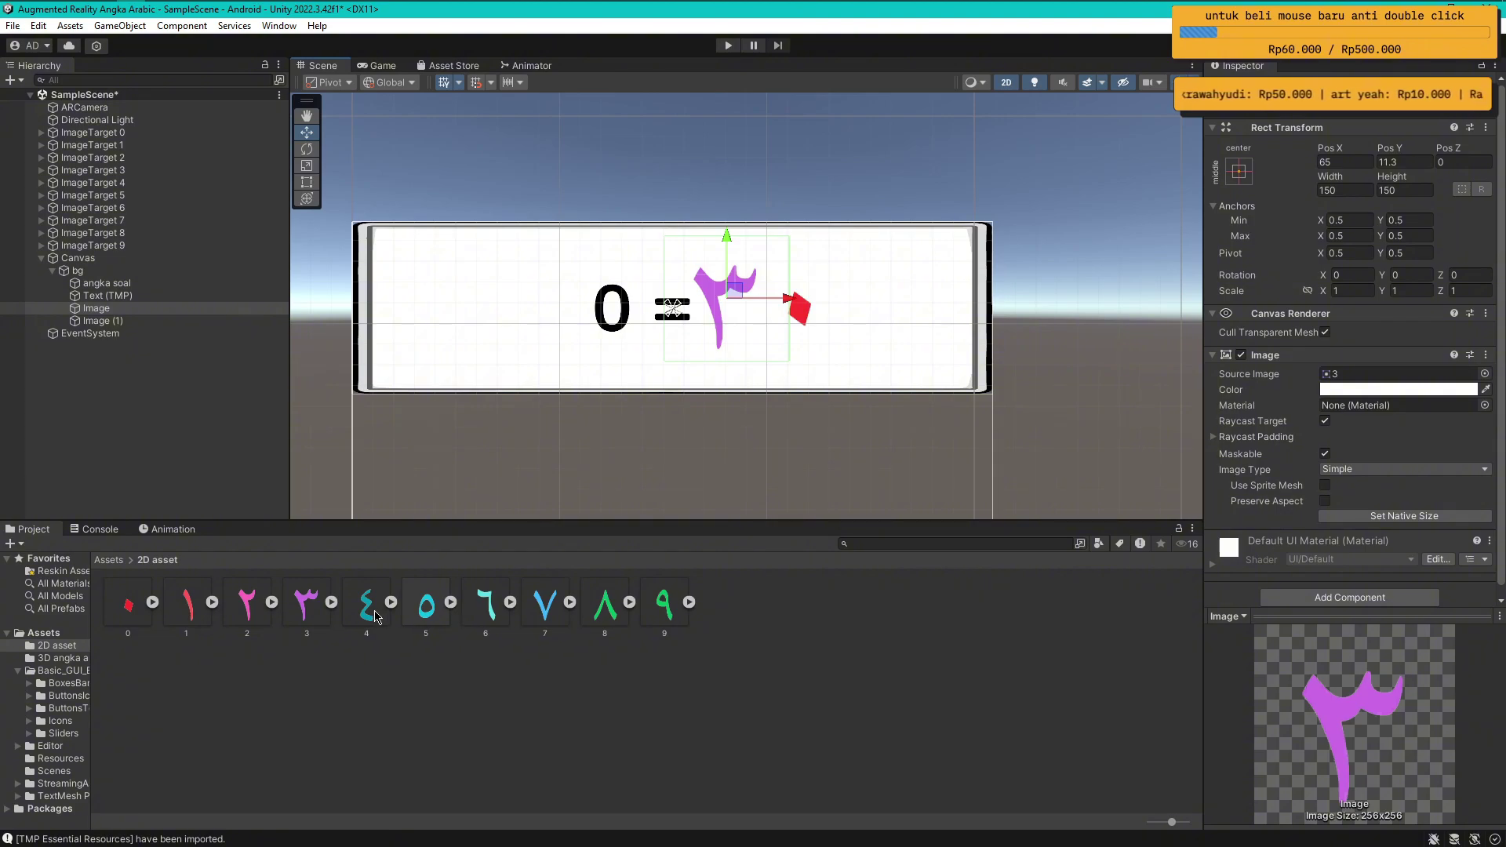
left_click_drag(425, 603, 1404, 374)
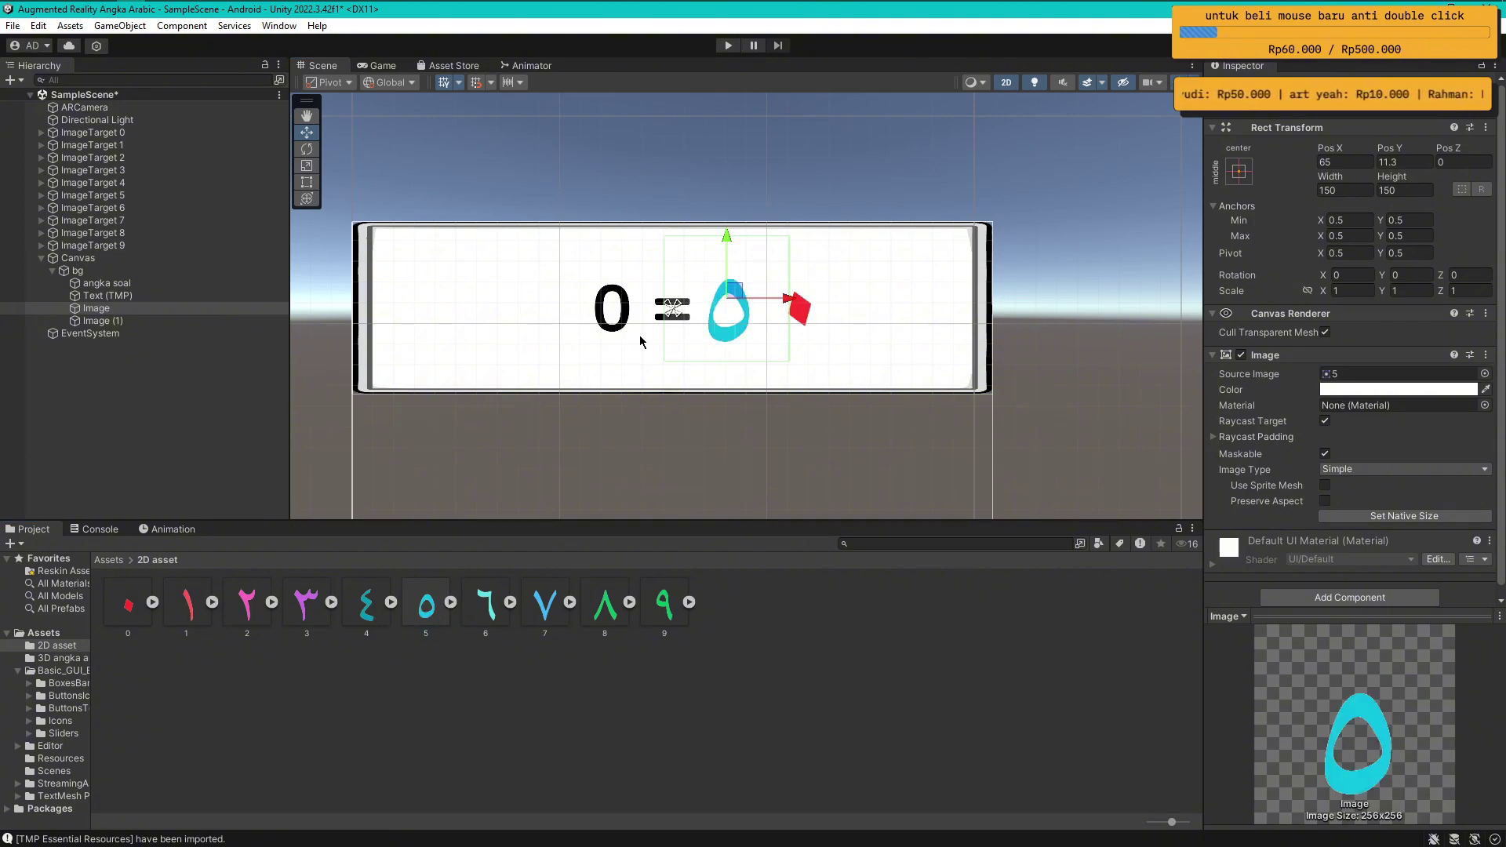
left_click_drag(488, 610, 1345, 376)
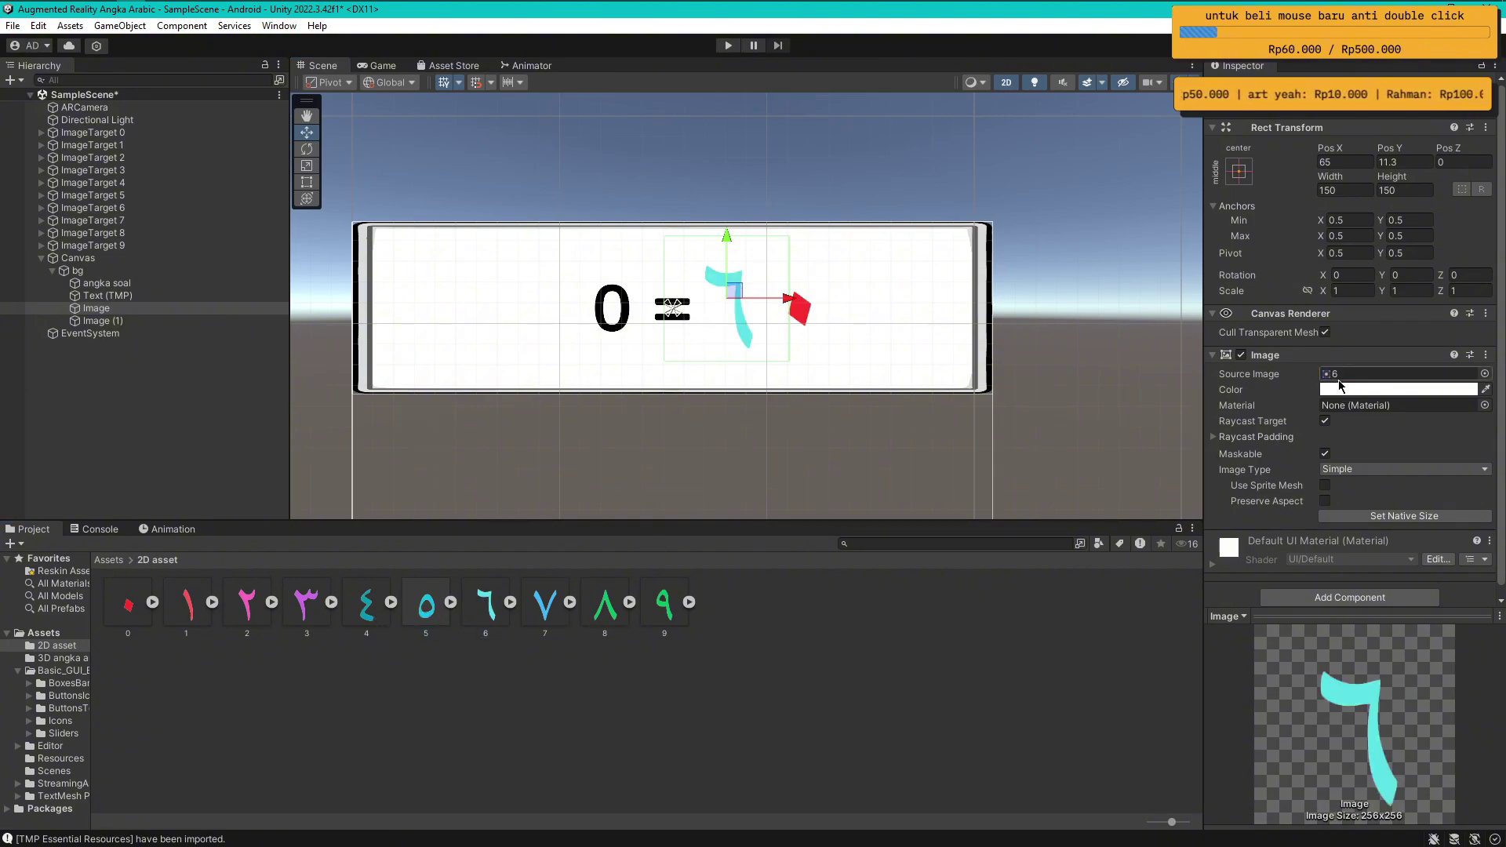
left_click_drag(307, 604, 1380, 375)
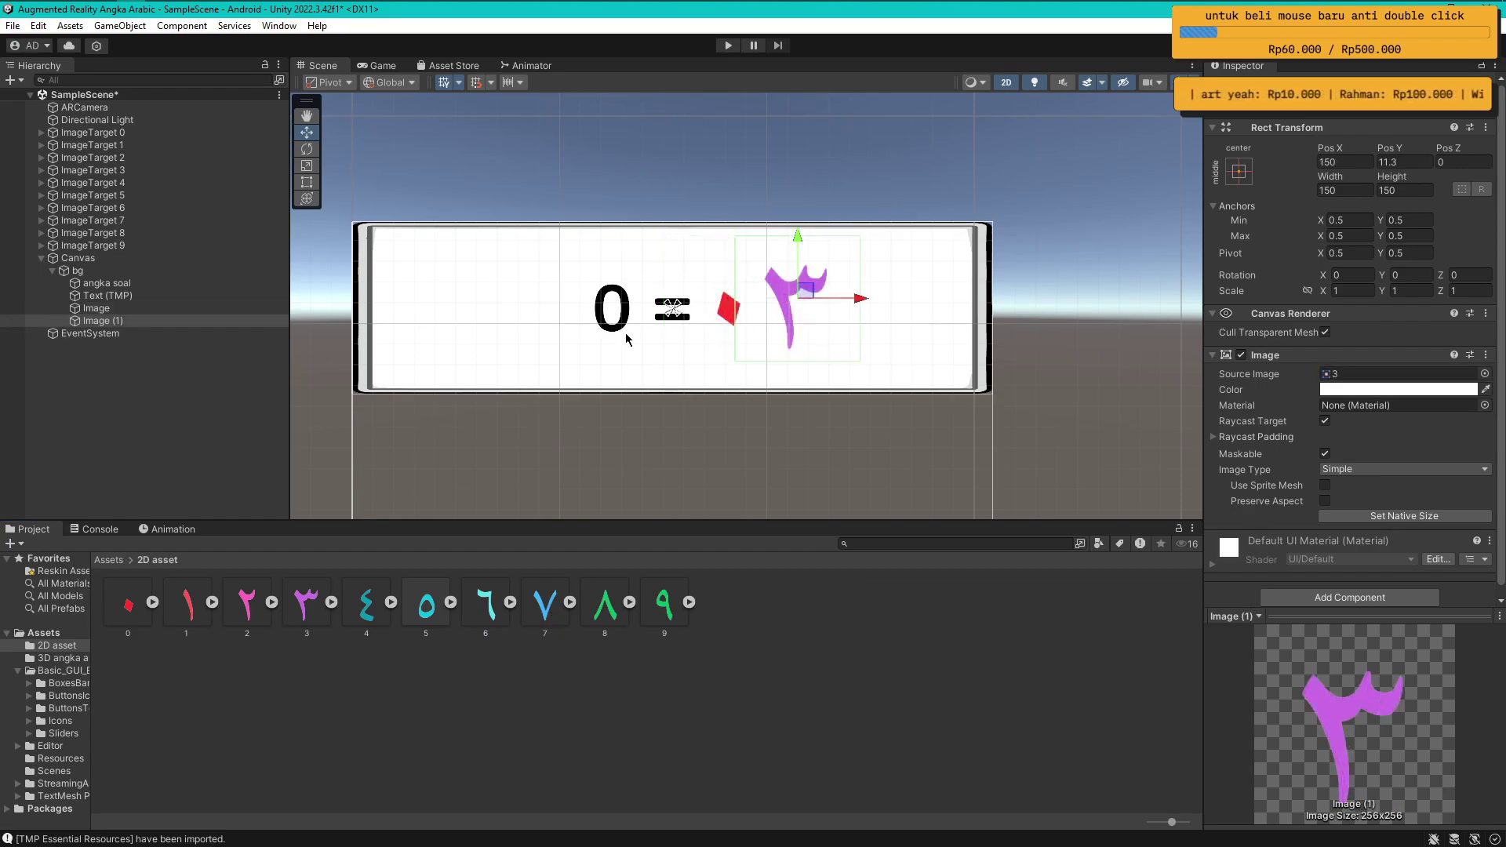
Compare the positions of Image and Image (1) and examine the question box's placement within the whole canvas
left_click(180, 374)
left_click(96, 308)
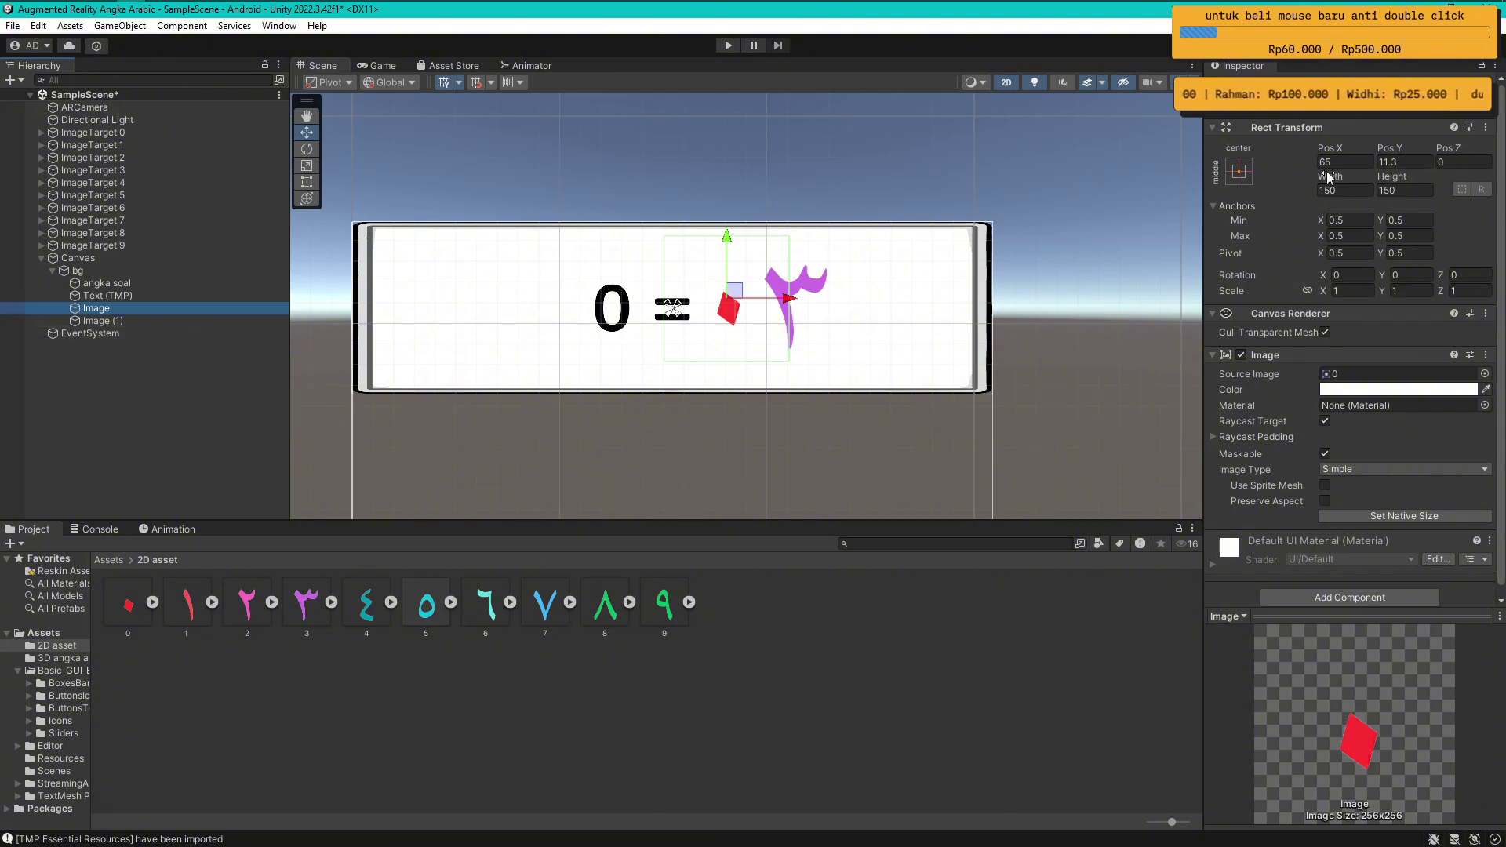
left_click(96, 321)
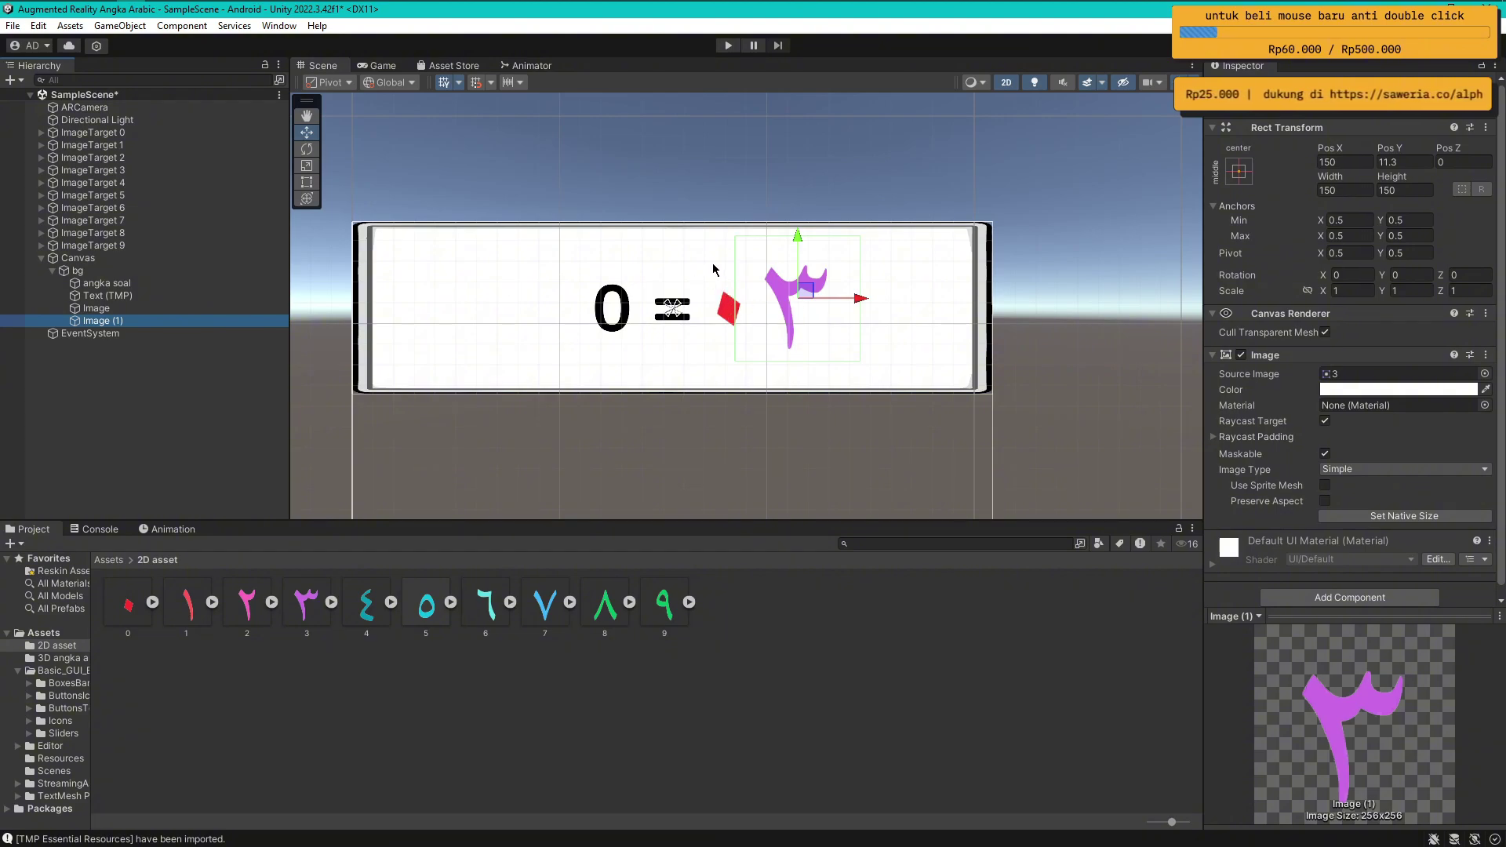
scroll(695, 433, "down", 15)
middle_click_drag(706, 457, 761, 323)
scroll(864, 312, "down", 3)
scroll(864, 311, "down", 2)
scroll(822, 312, "down", 3)
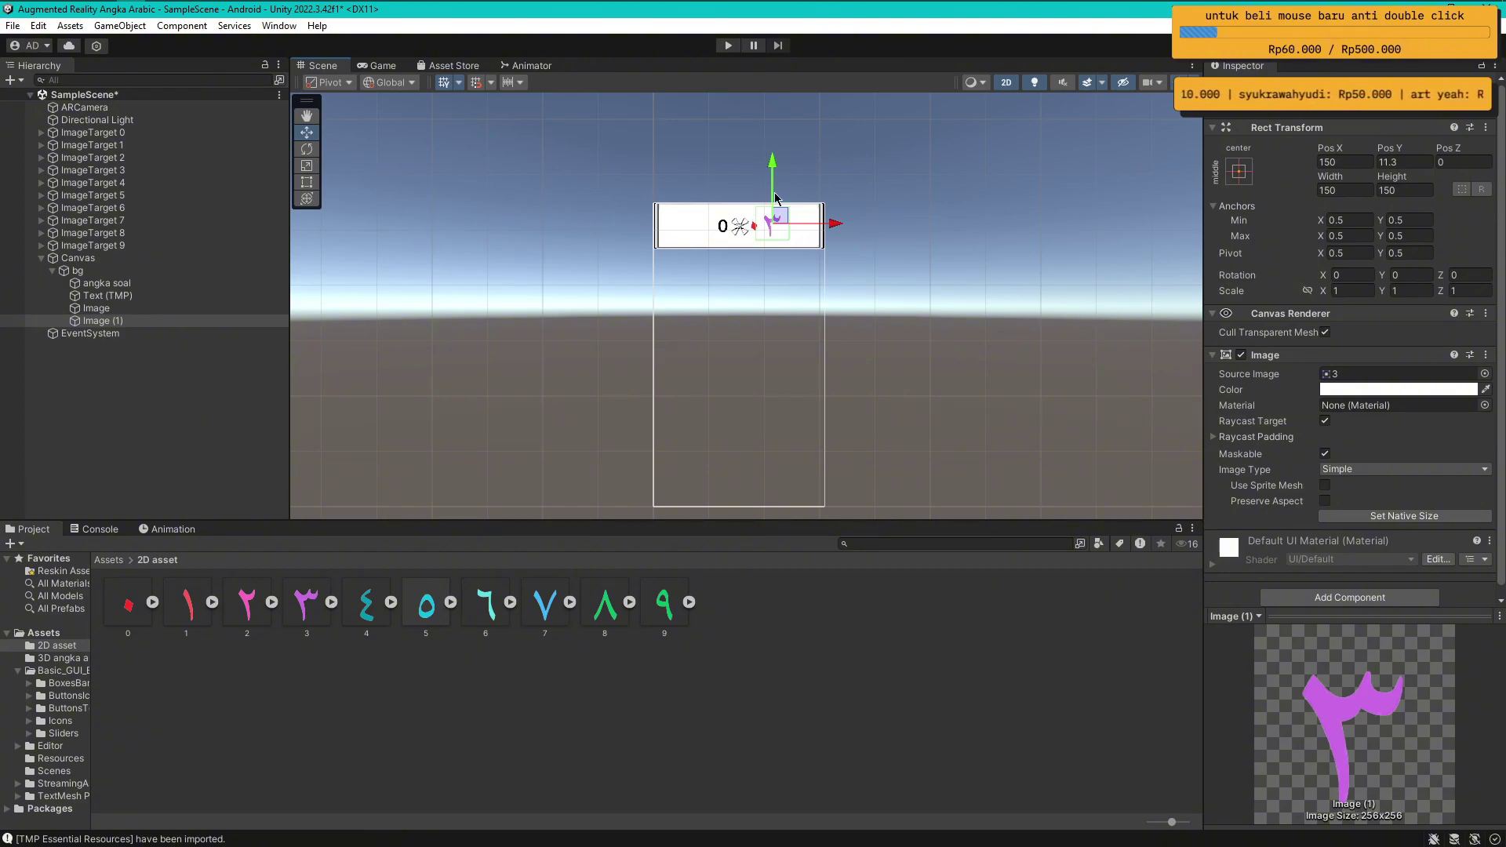
scroll(781, 271, "up", 5)
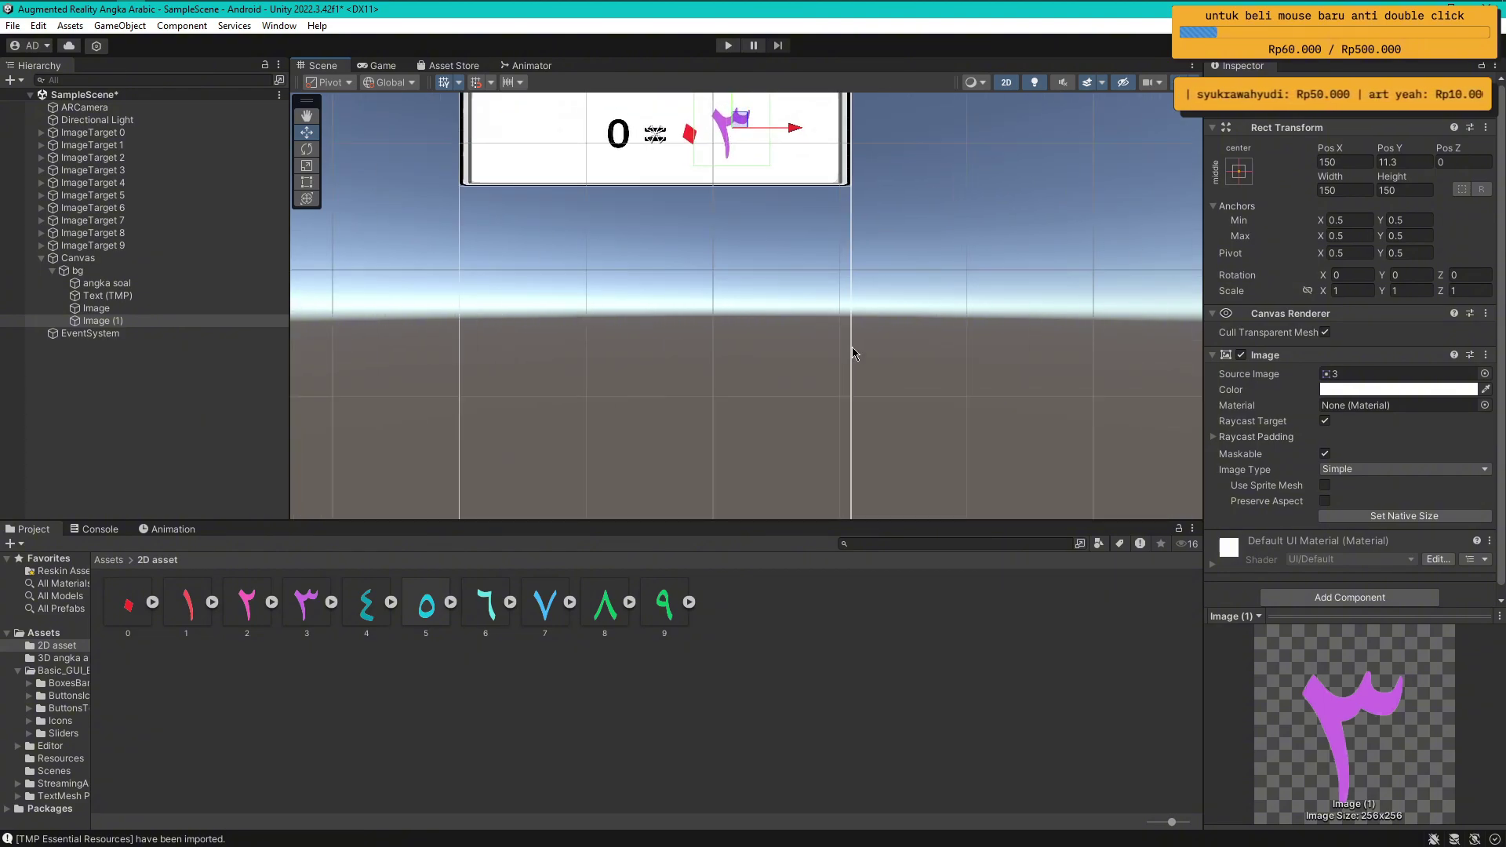
middle_click_drag(852, 347, 841, 420)
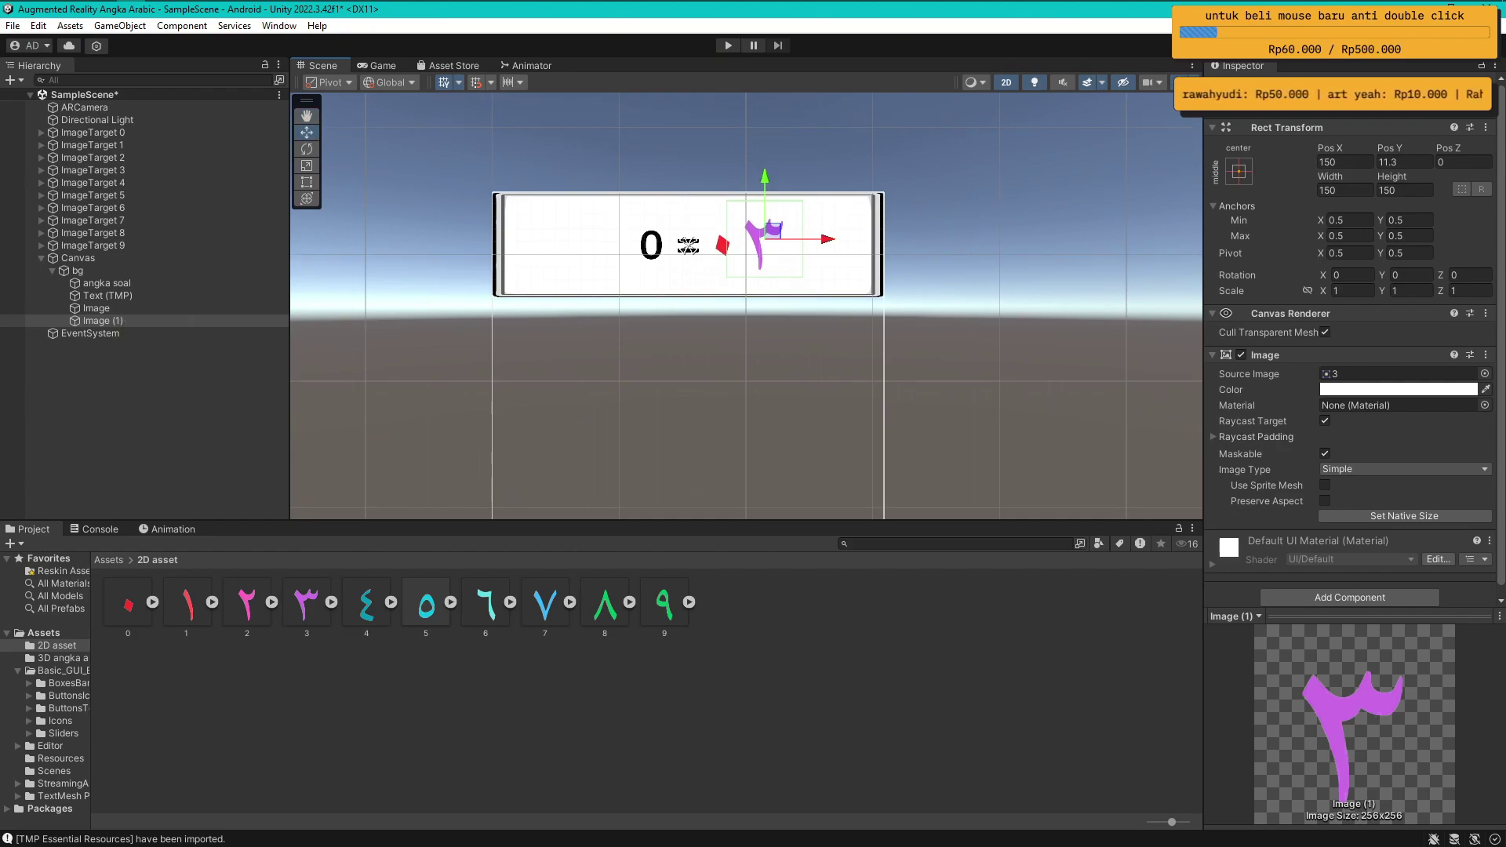
Deactivate Image (1) and set the Pos Y of the original Image to 10
key("alt+shift+a")
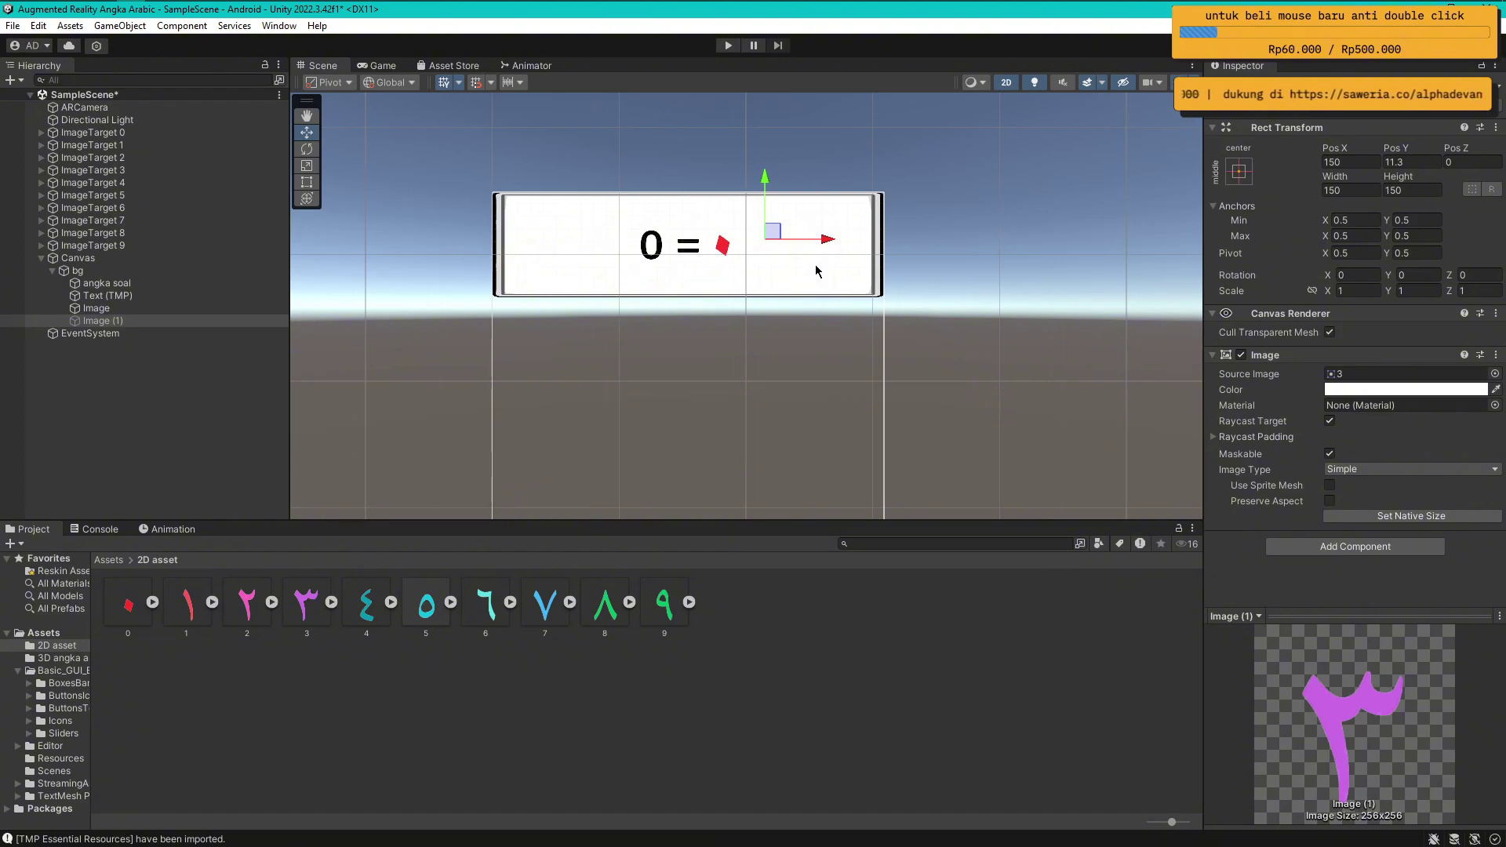
left_click(104, 321)
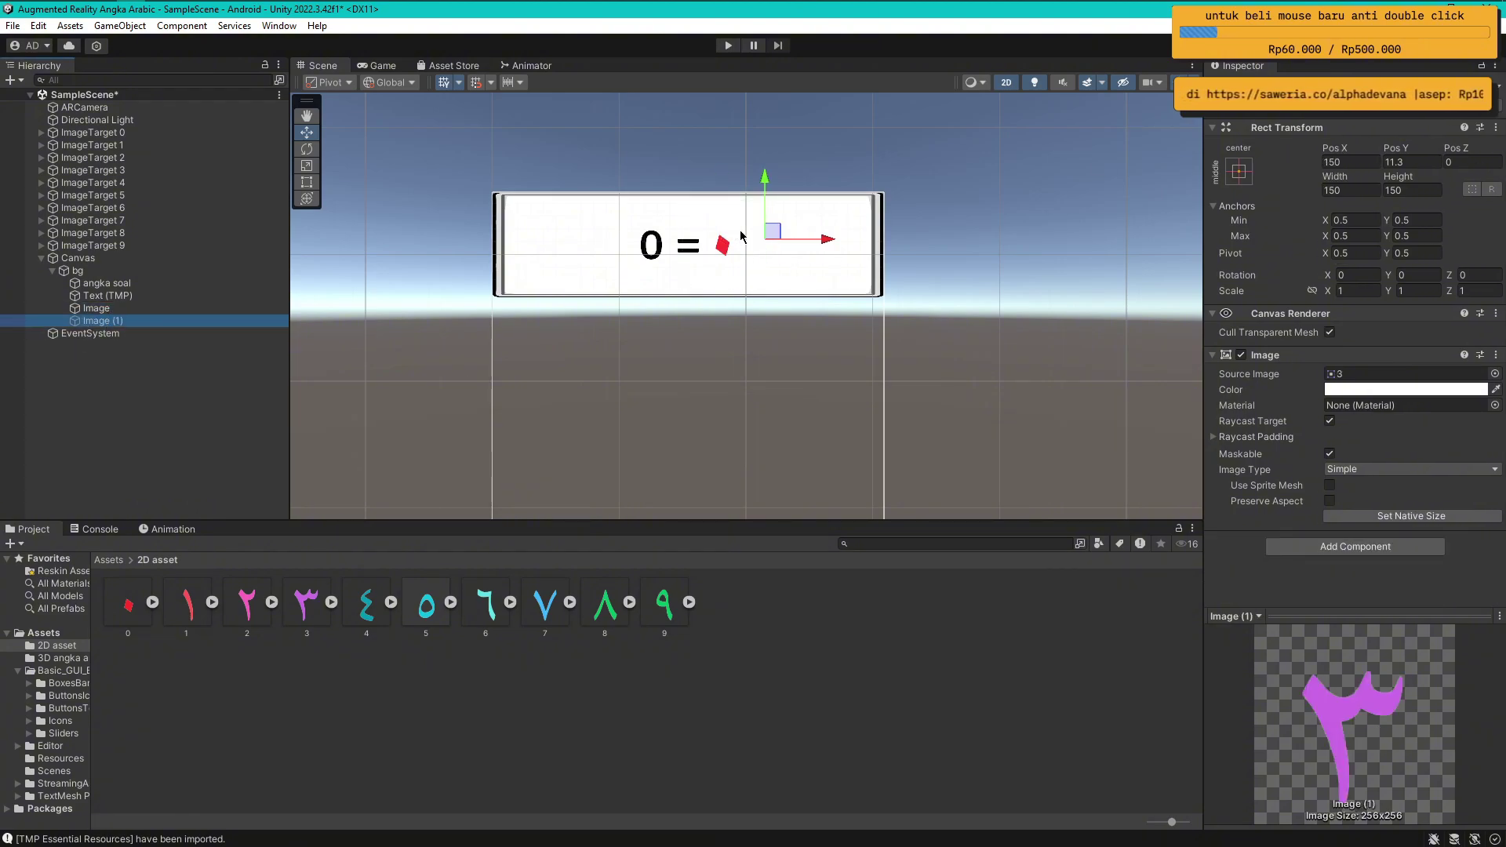
left_click(741, 236)
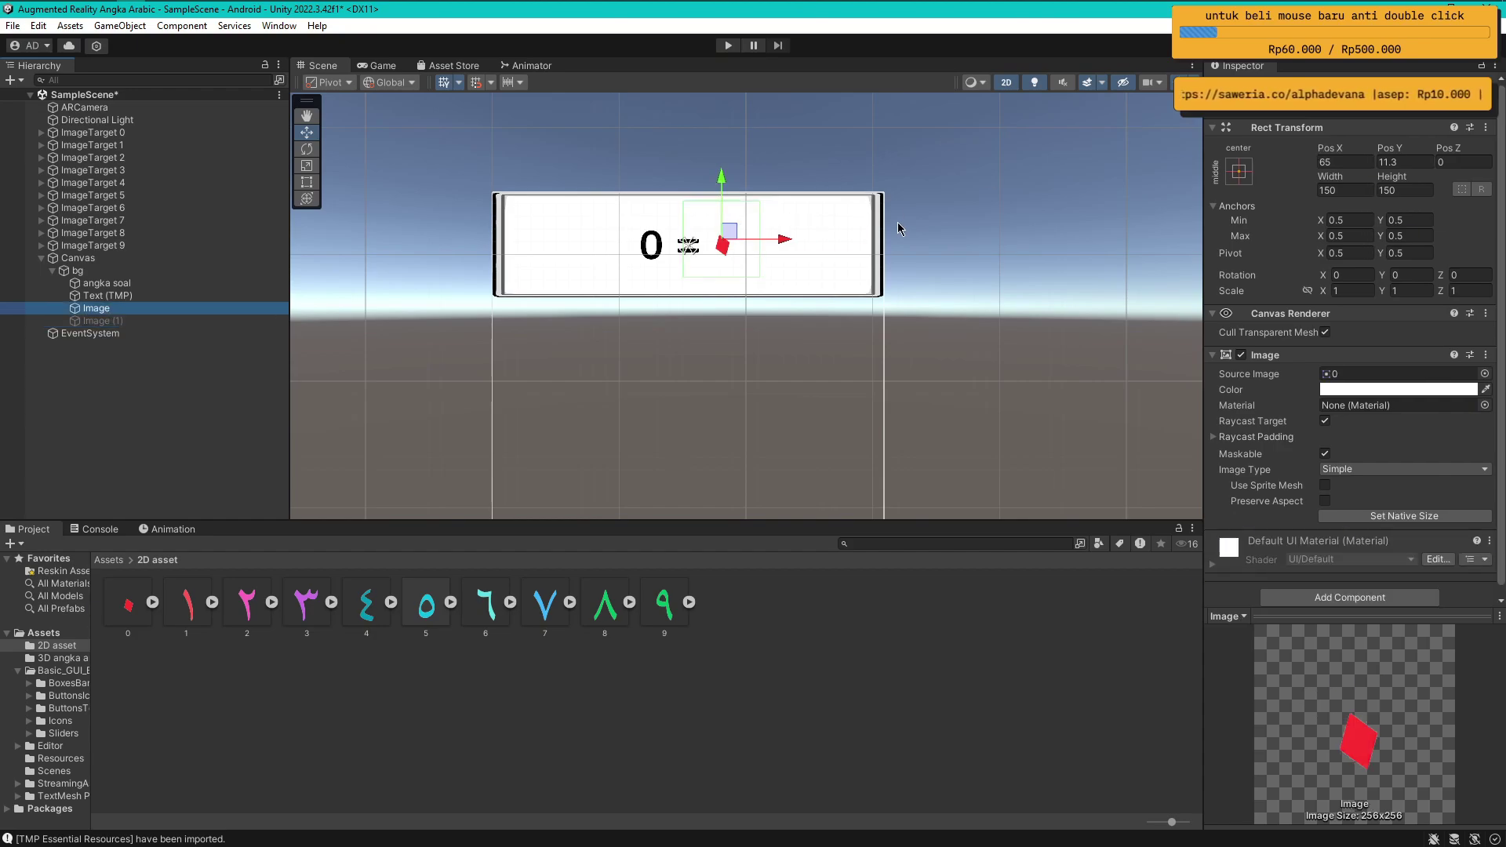
left_click(1401, 162)
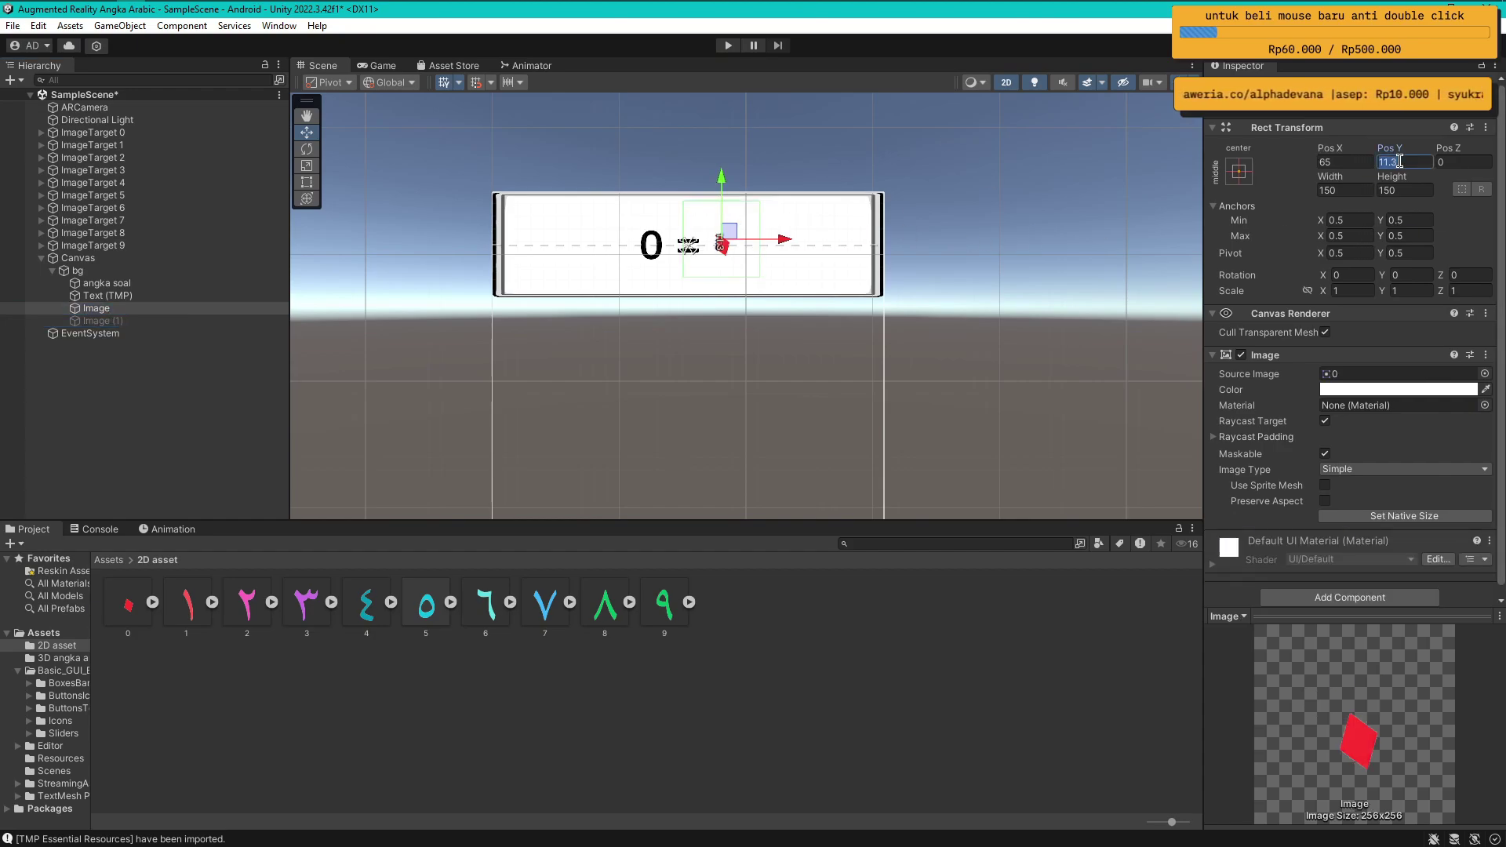
left_click(120, 296)
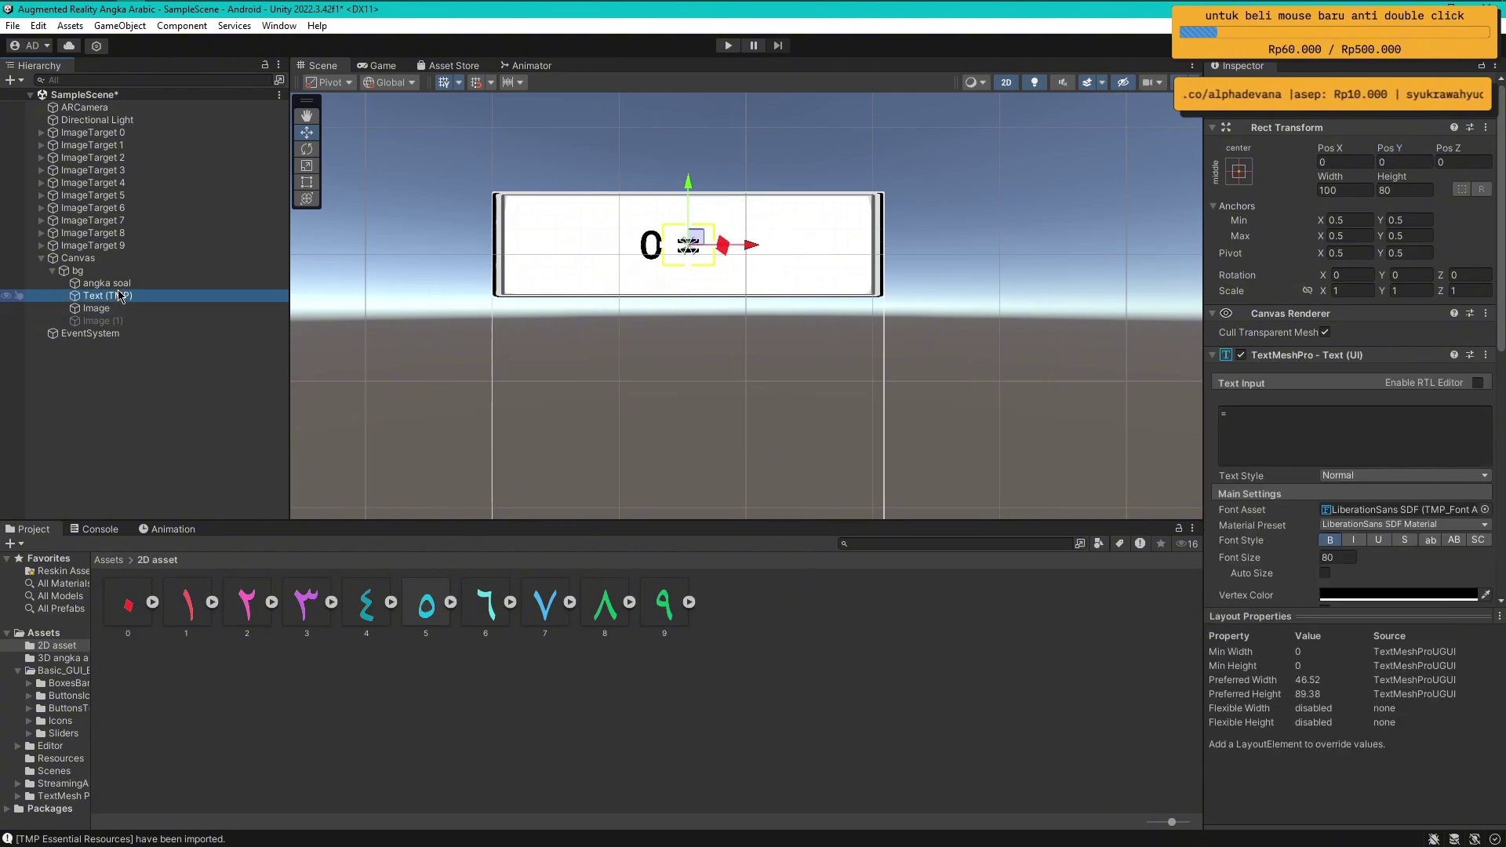
left_click(120, 308)
left_click(1415, 163)
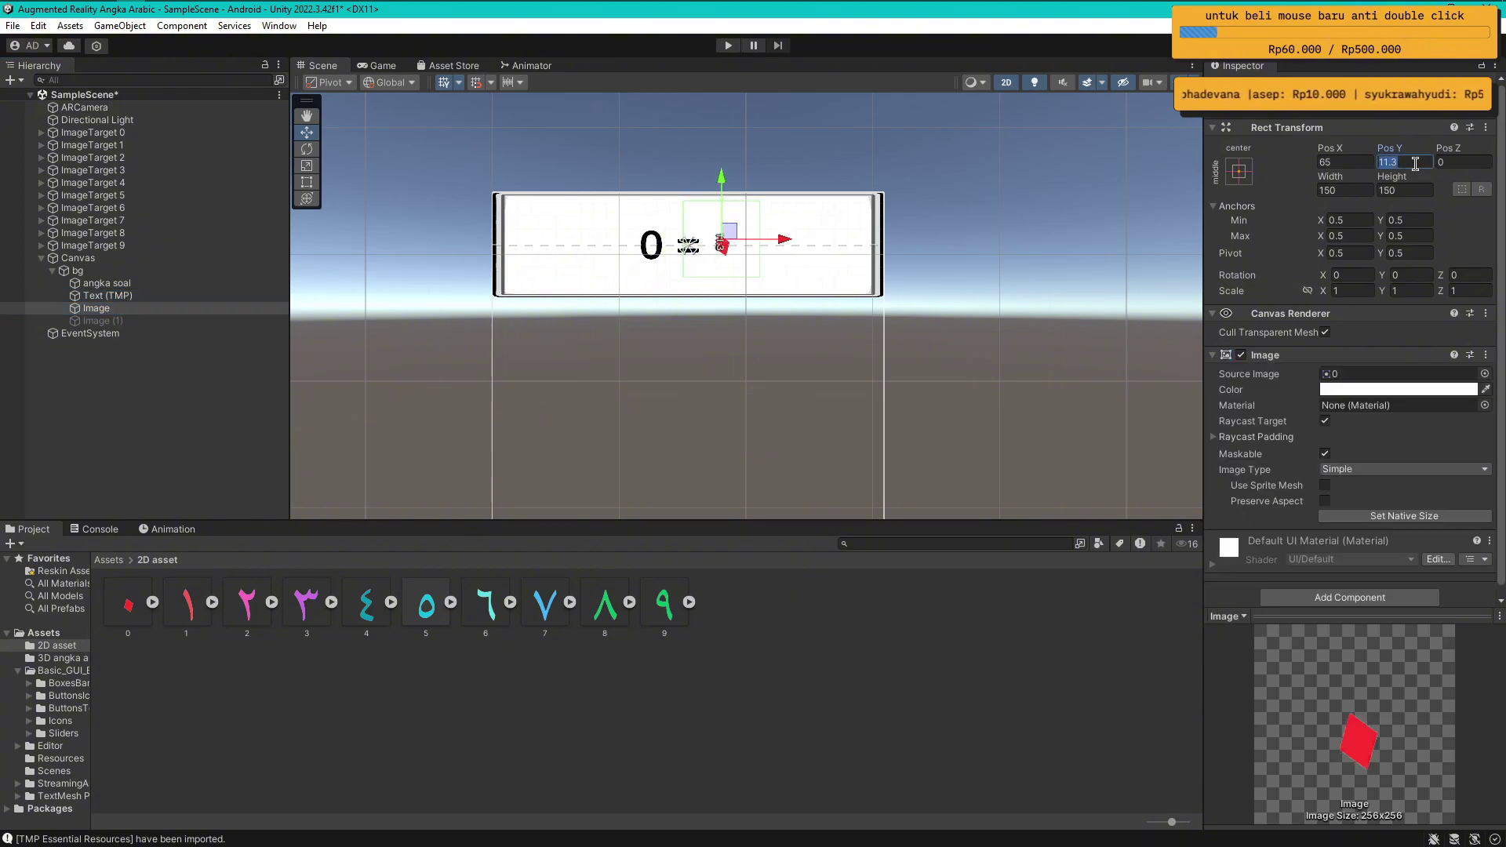
type("10")
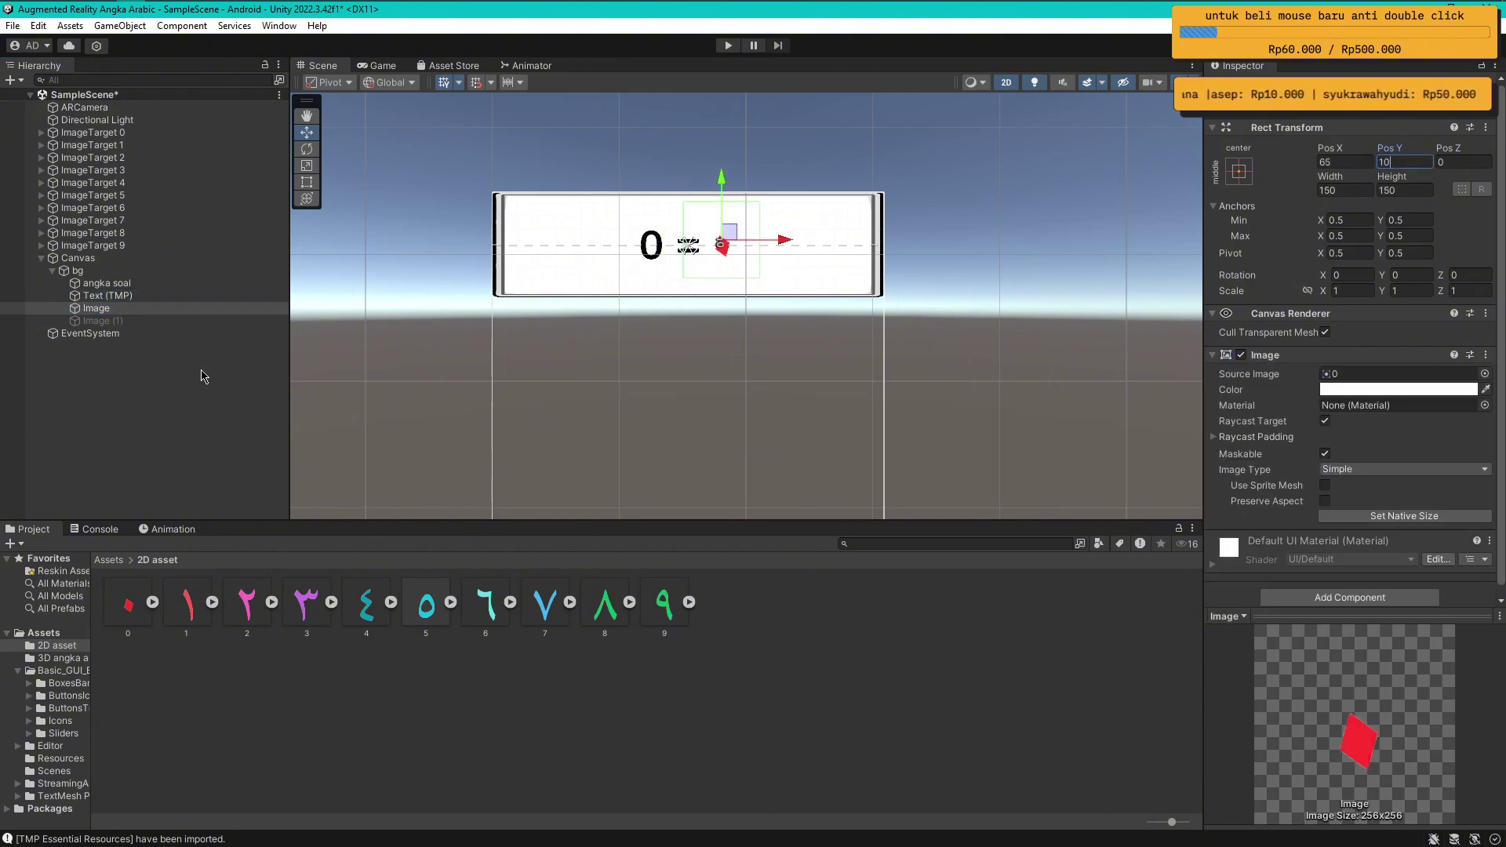
Set the Pos Y of Image (1) to 10 and save the scene
left_click(165, 334)
left_click(164, 321)
left_click(1420, 156)
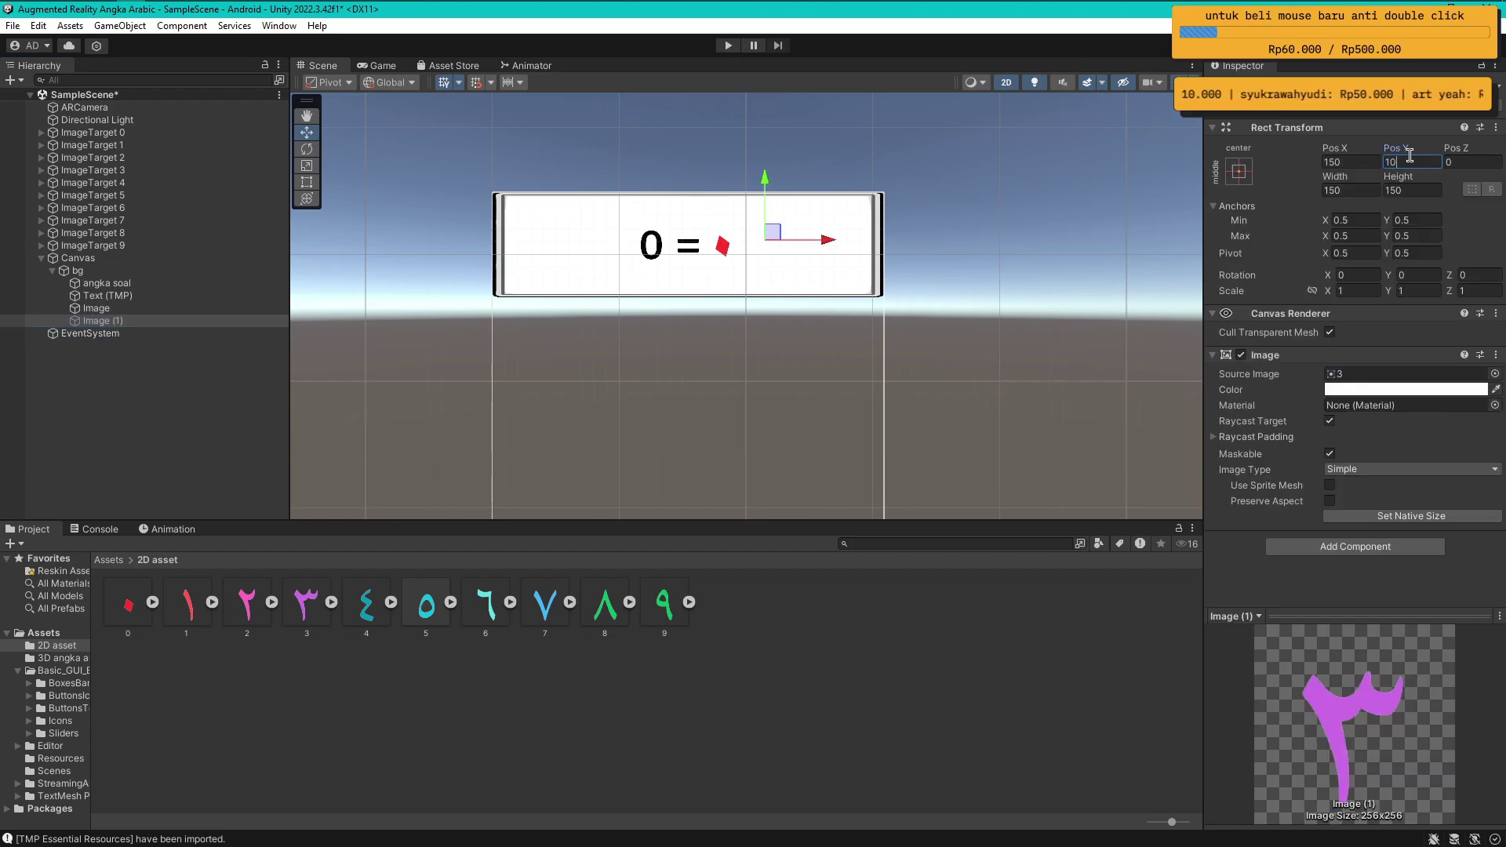
left_click(173, 411)
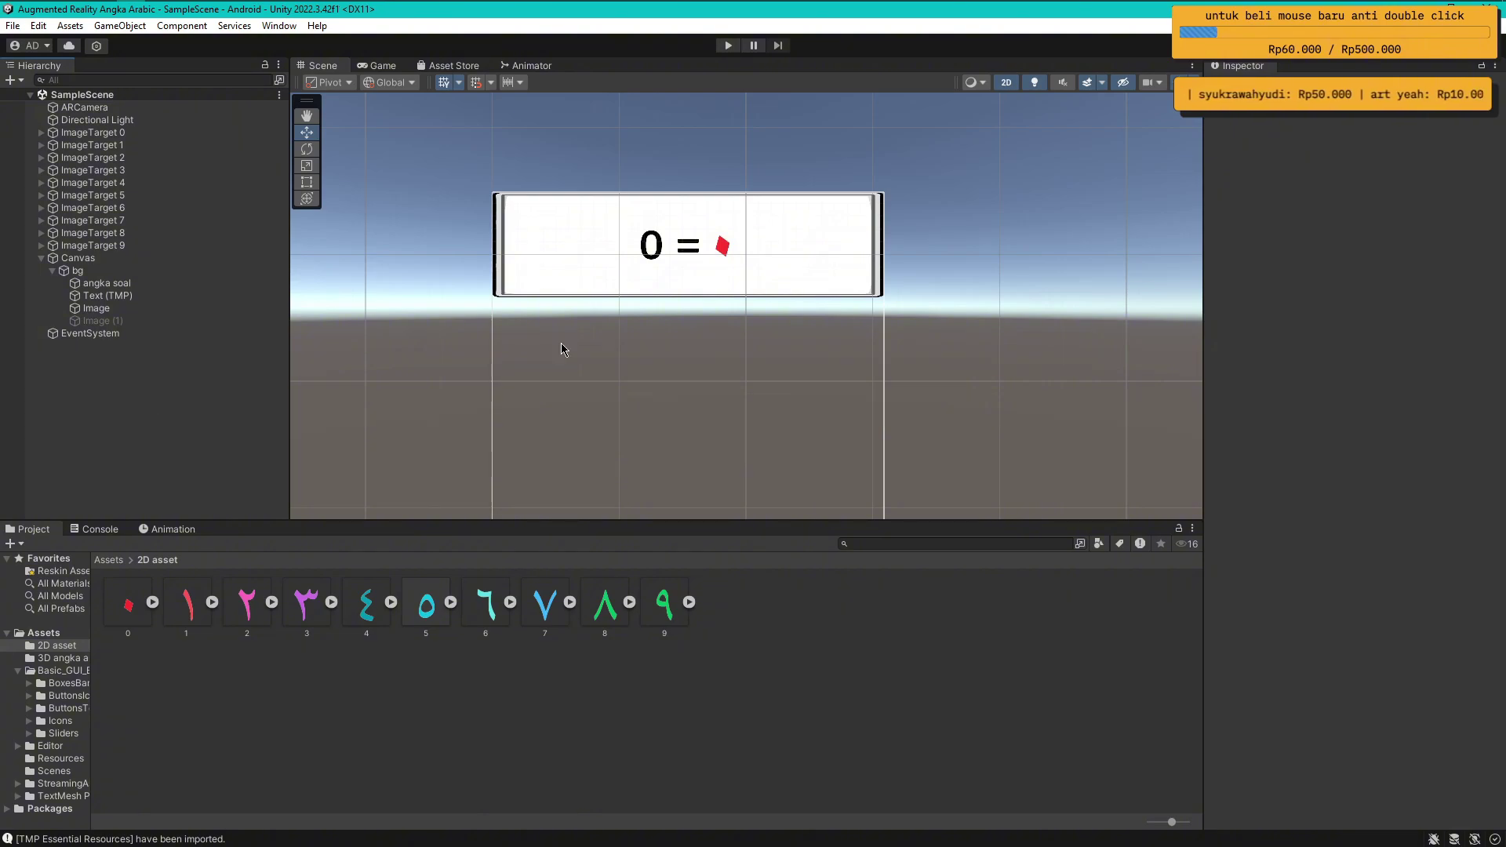
Create an empty child object inside the bg question box
scroll(702, 349, "down", 3)
left_click(52, 270)
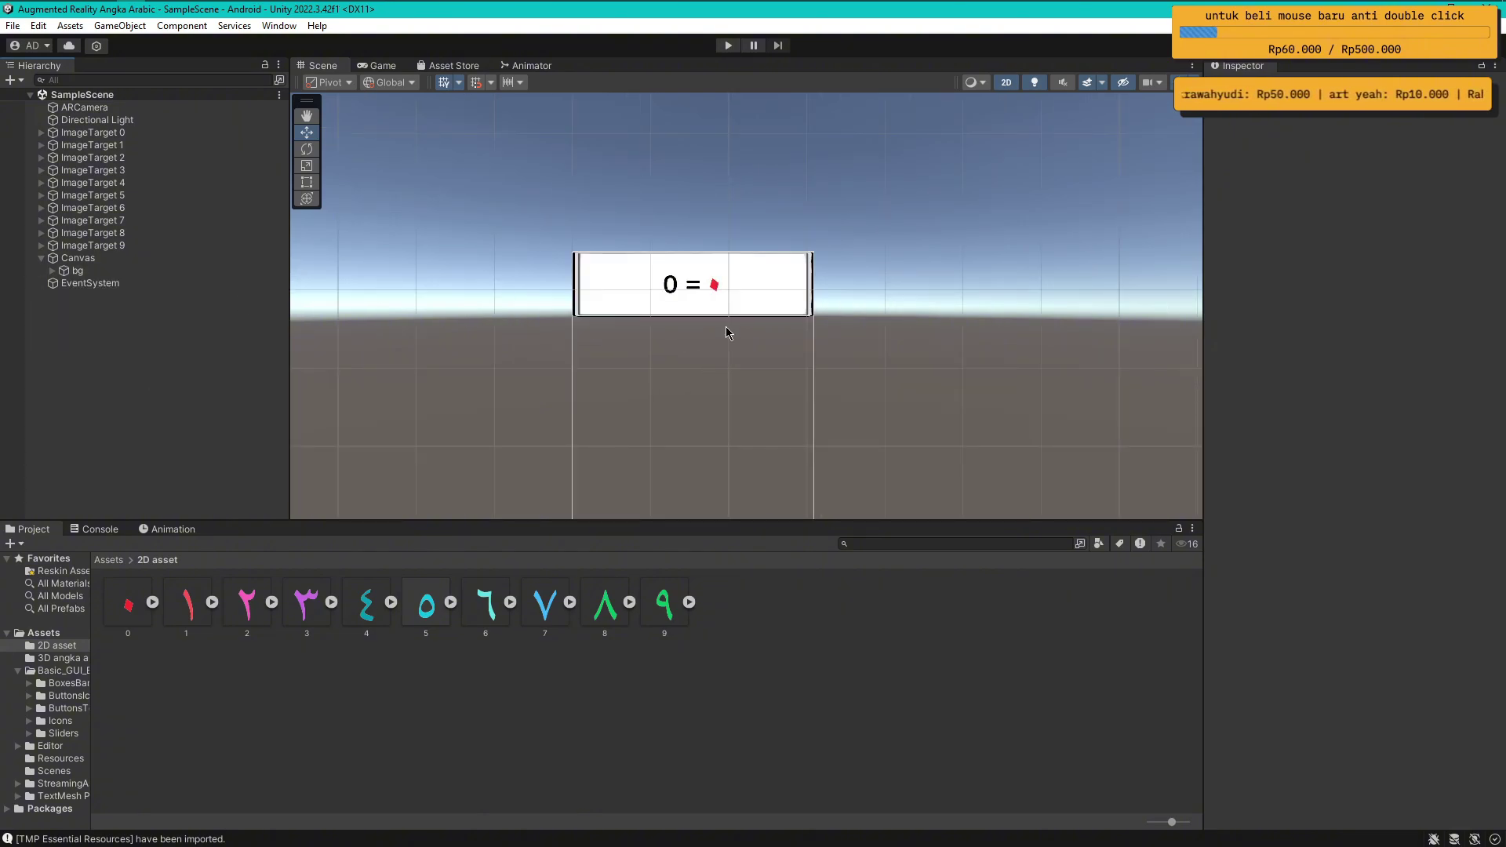
left_click(77, 271)
scroll(706, 422, "up", 3)
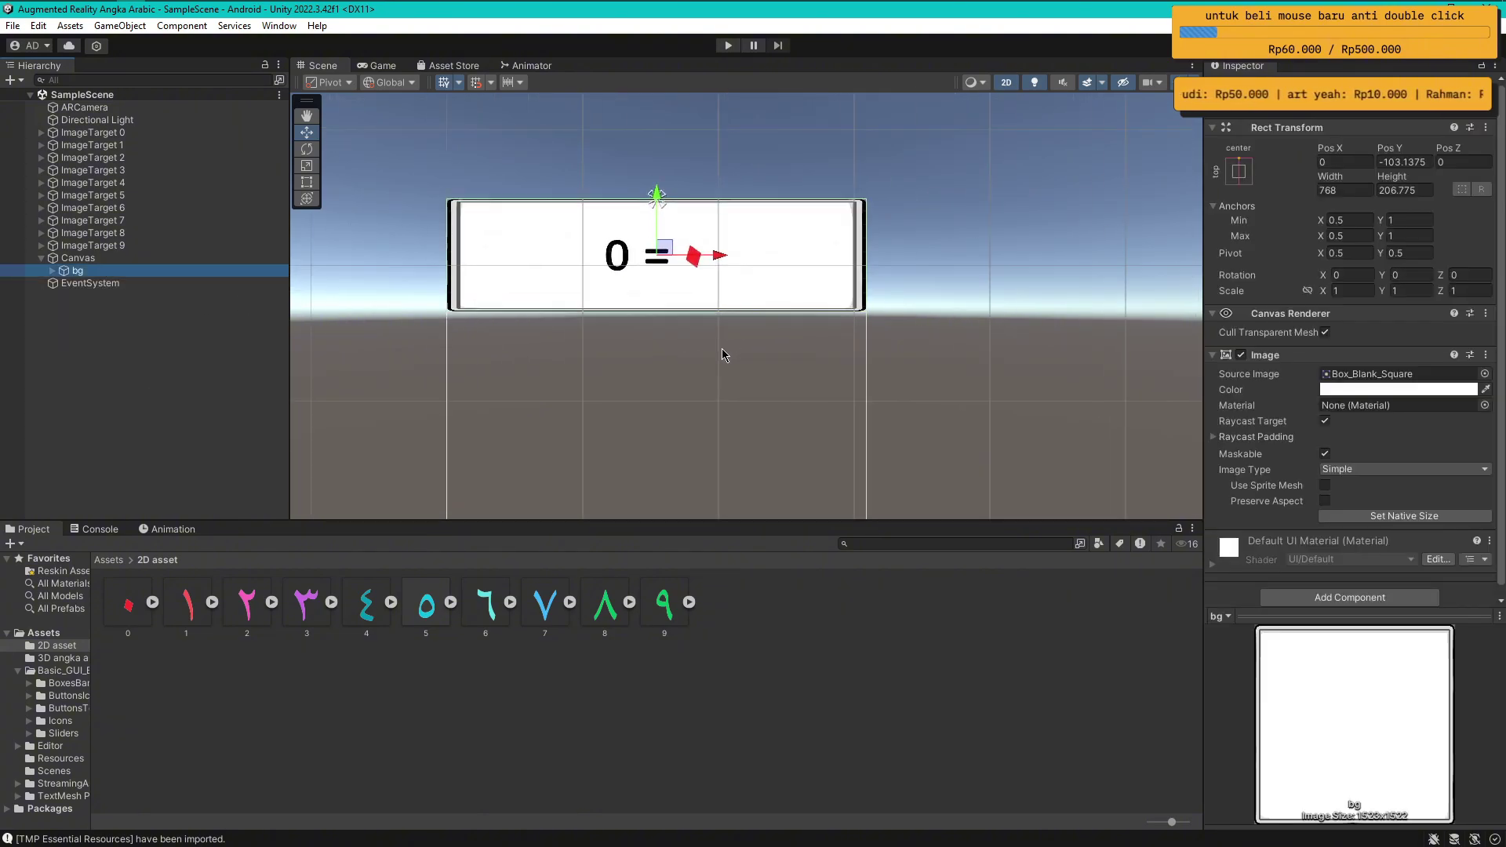
left_click(65, 272)
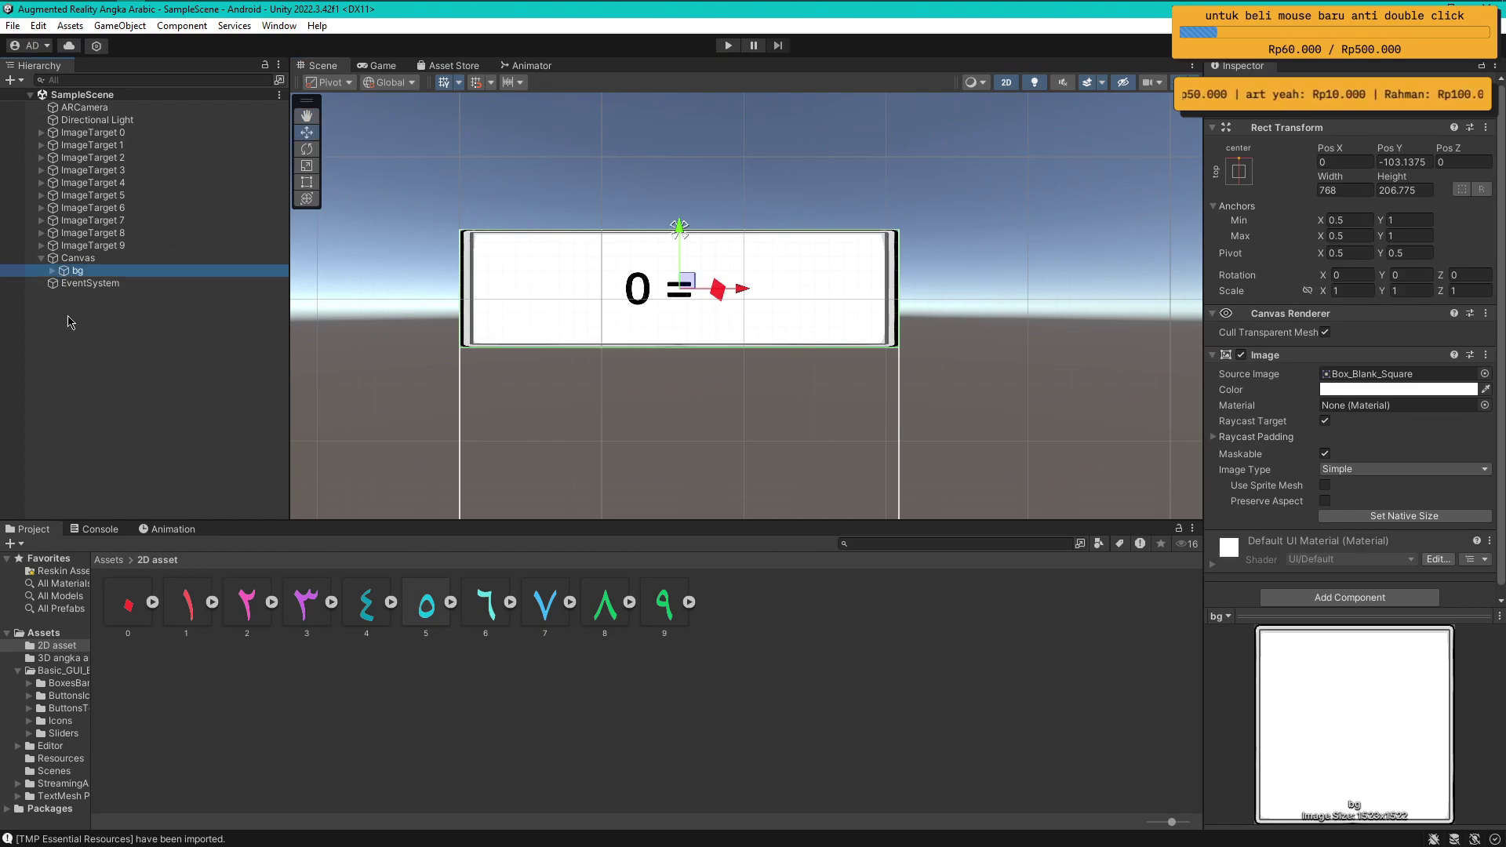
left_click(50, 271)
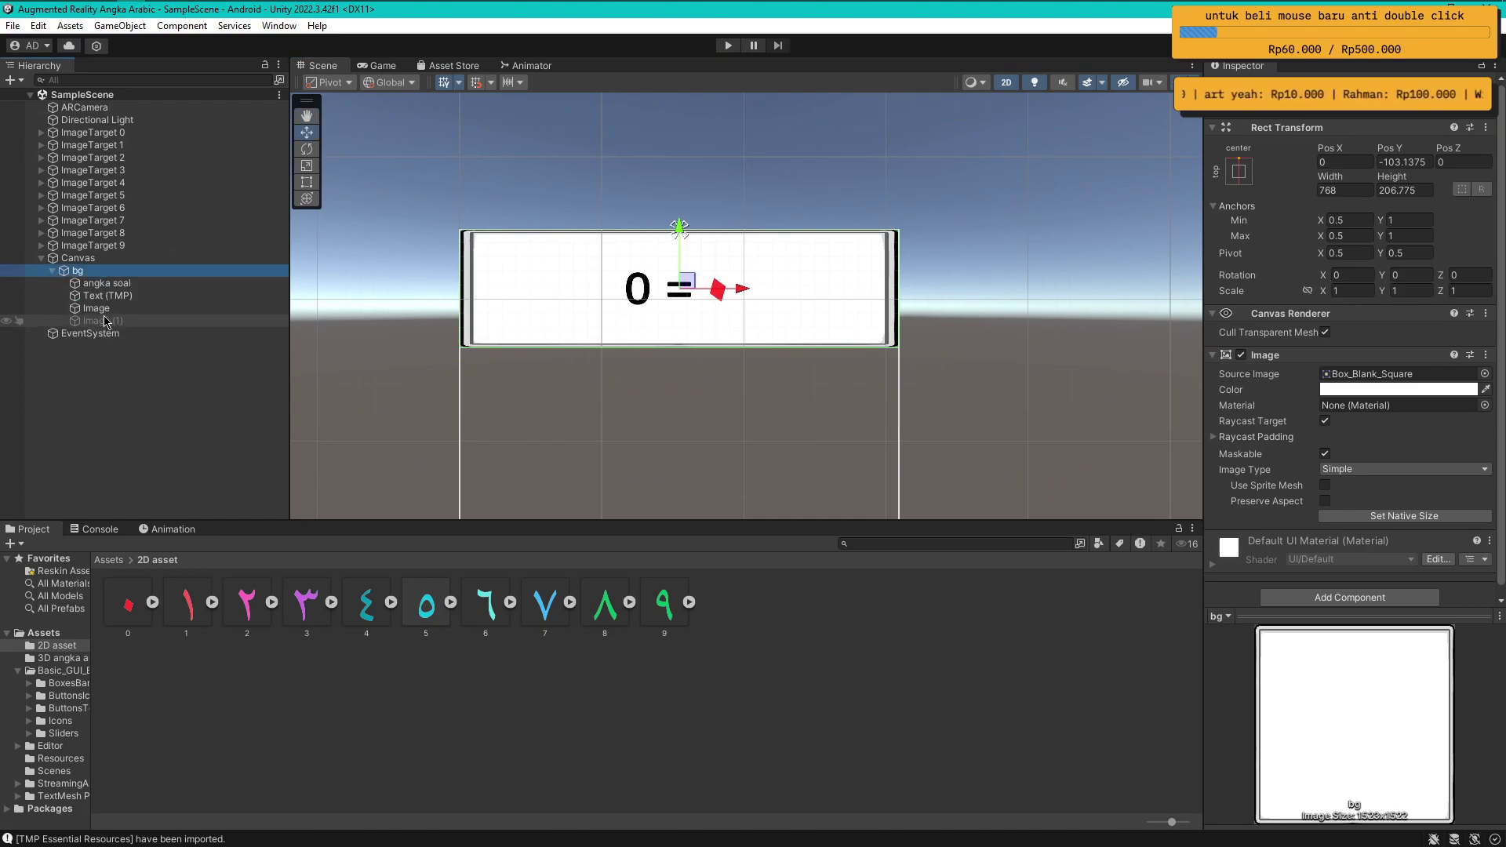
right_click(87, 272)
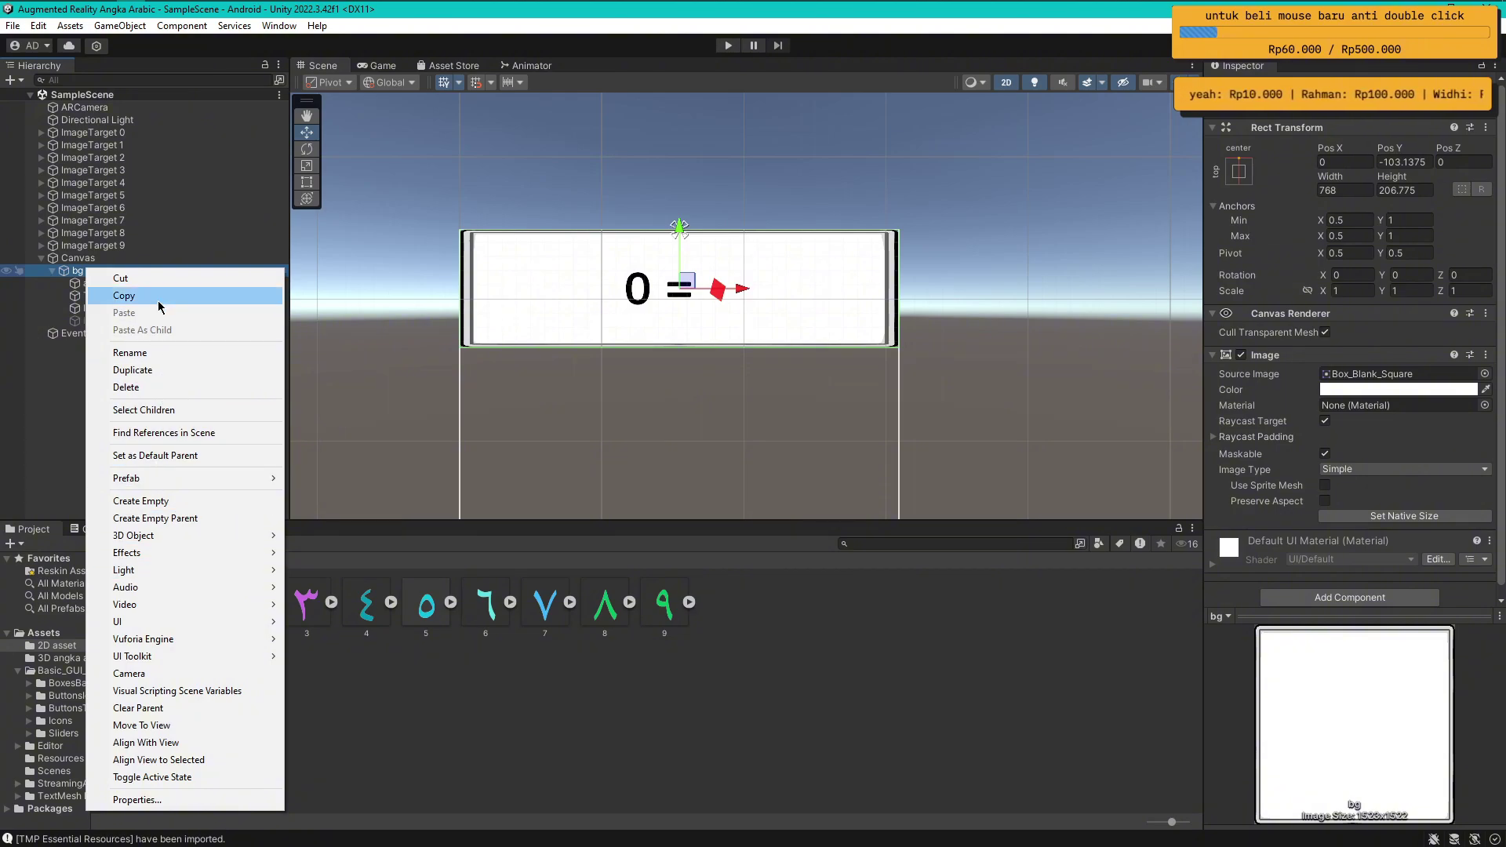
left_click(141, 501)
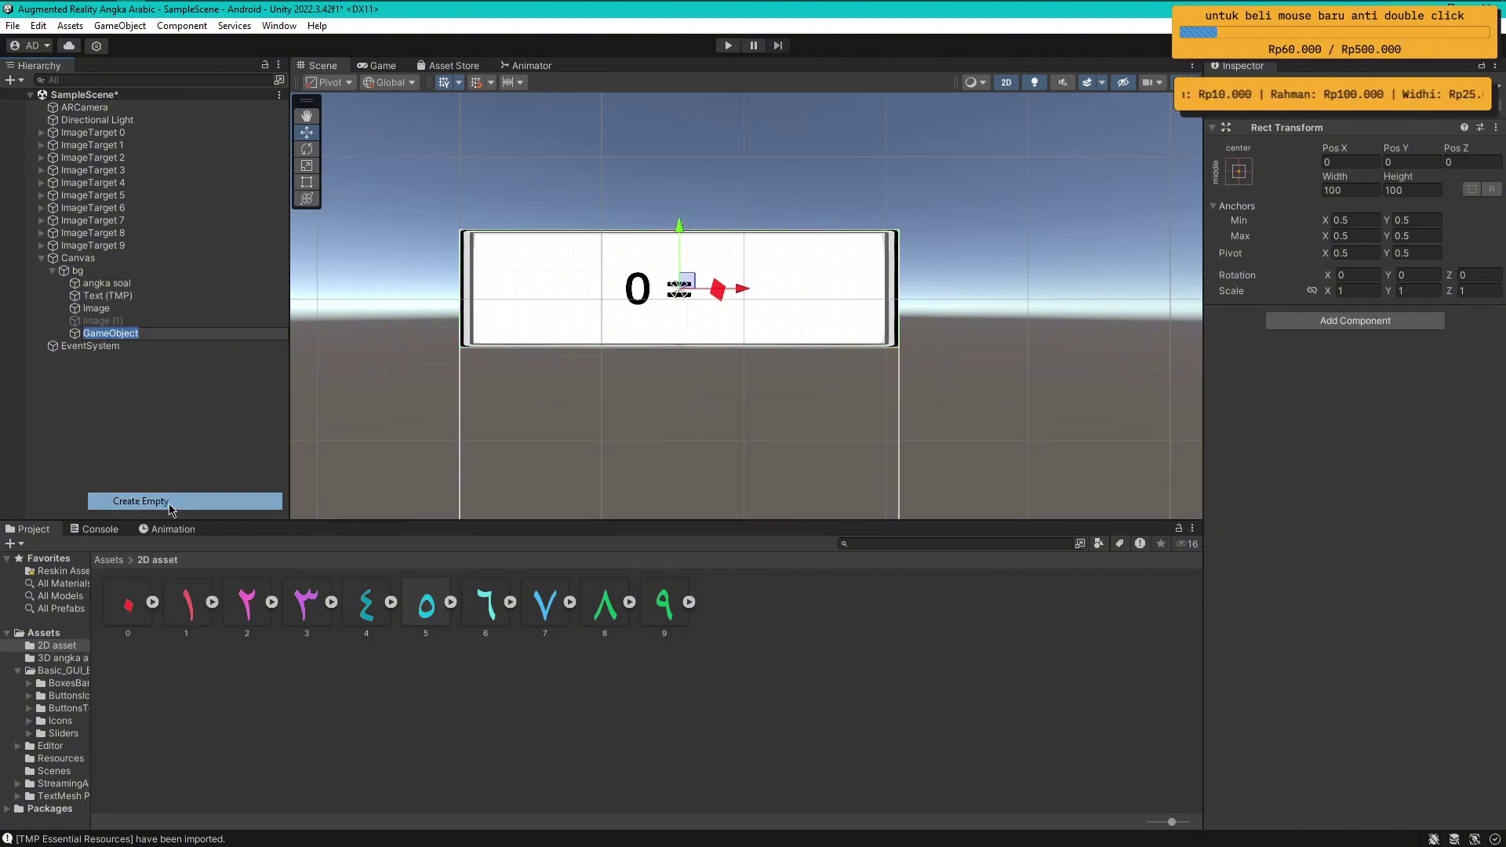
left_click(165, 414)
left_click(117, 334)
Stretch the empty object in both directions to fill bg and rename it soal
left_click(1239, 172)
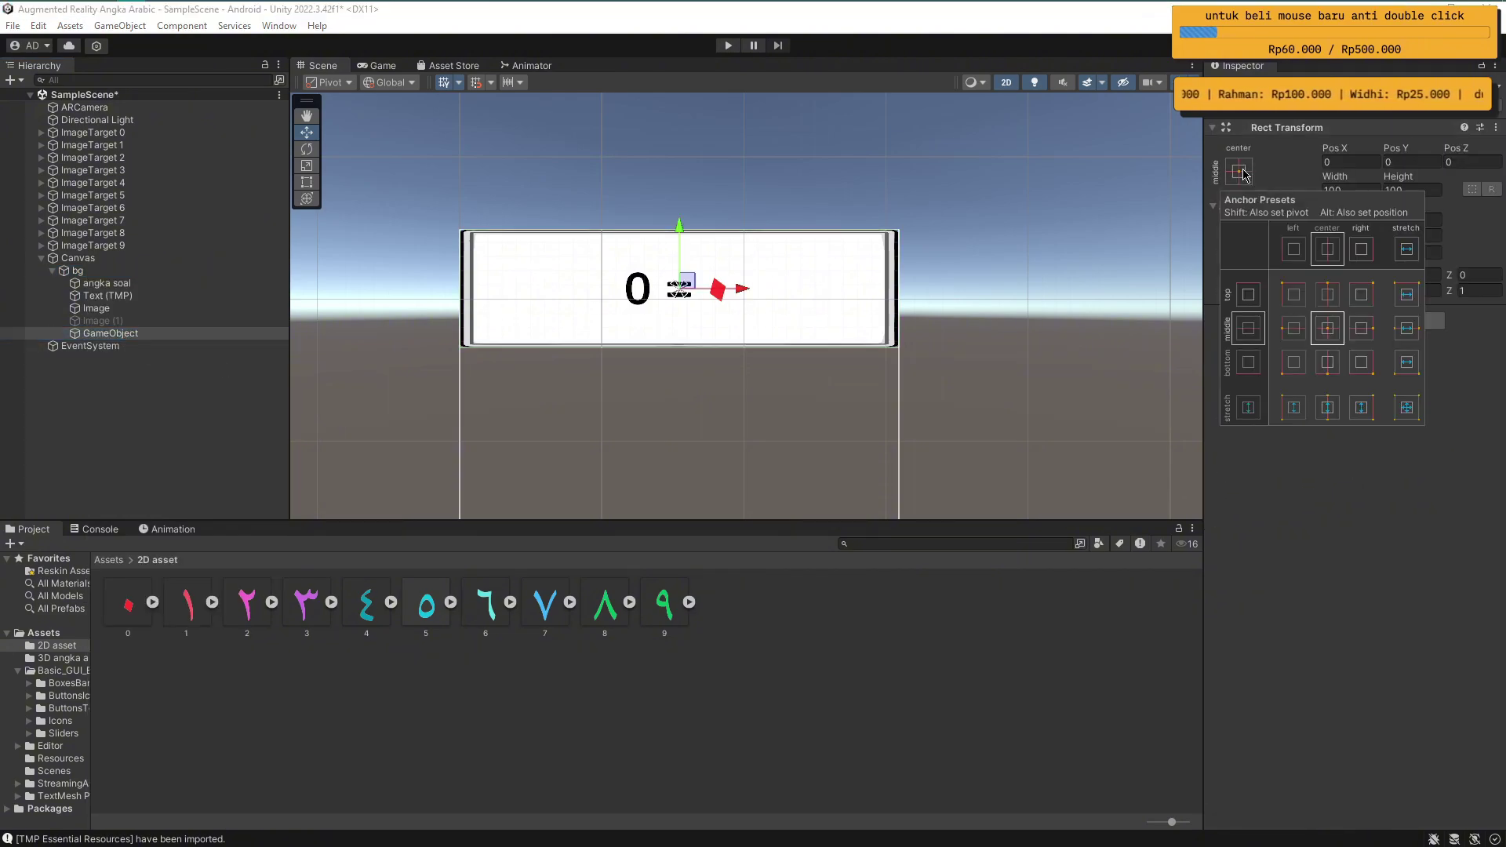
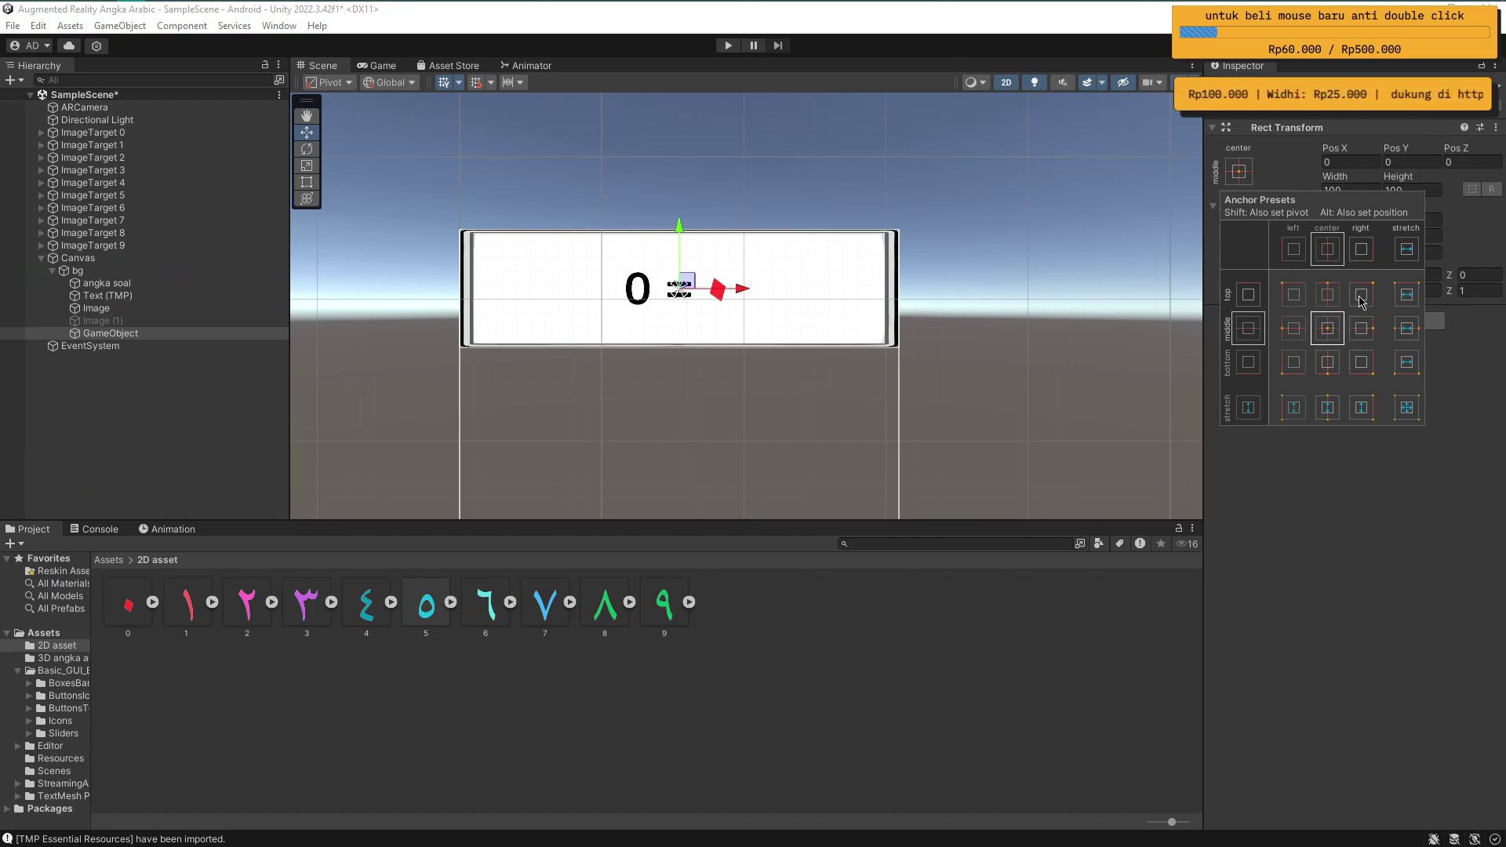
left_click(1406, 407, "alt")
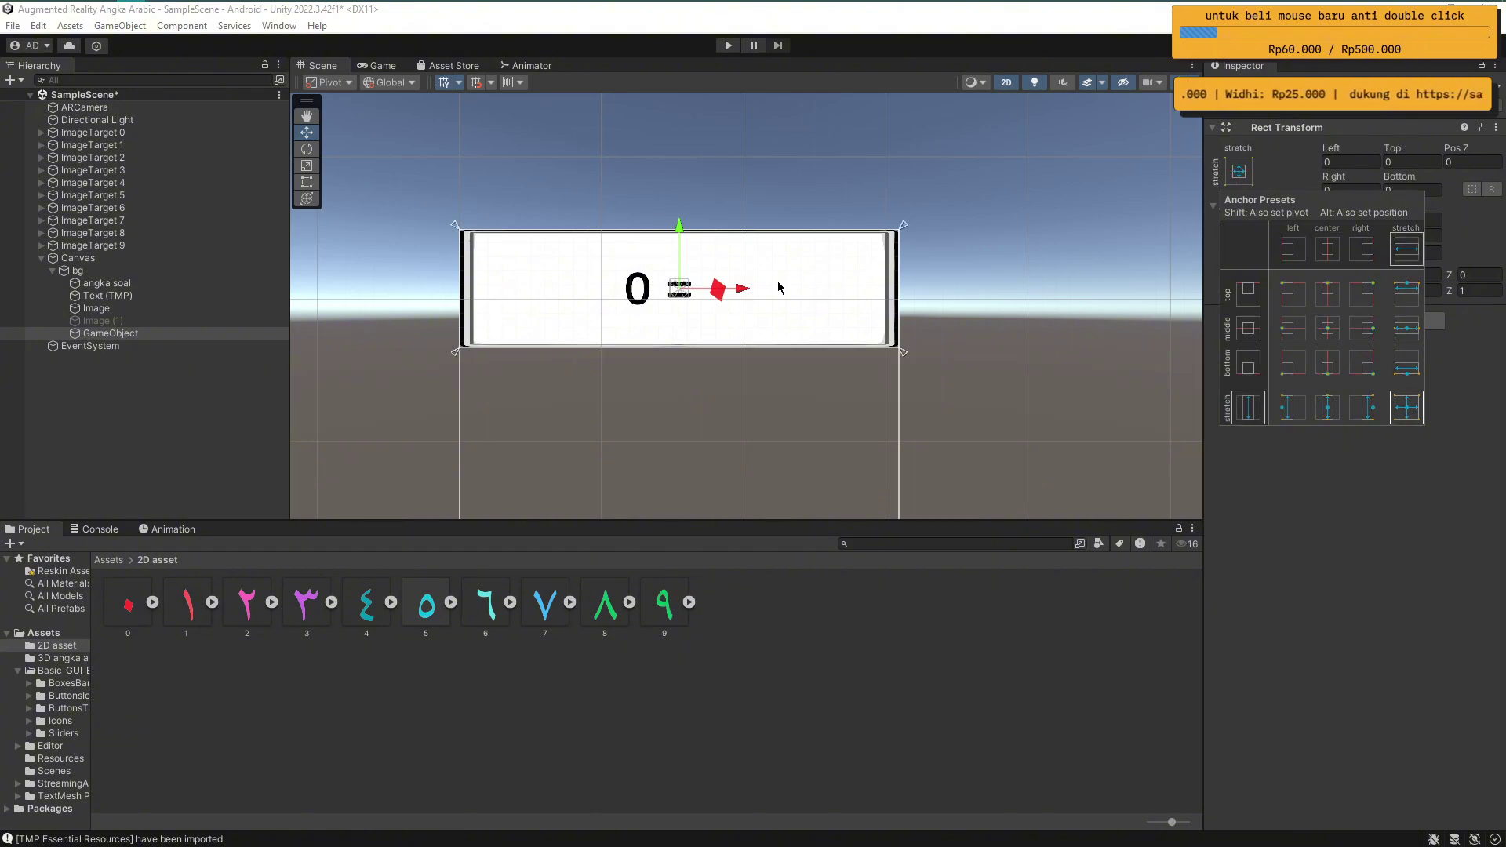
left_click(115, 333)
left_click(116, 333)
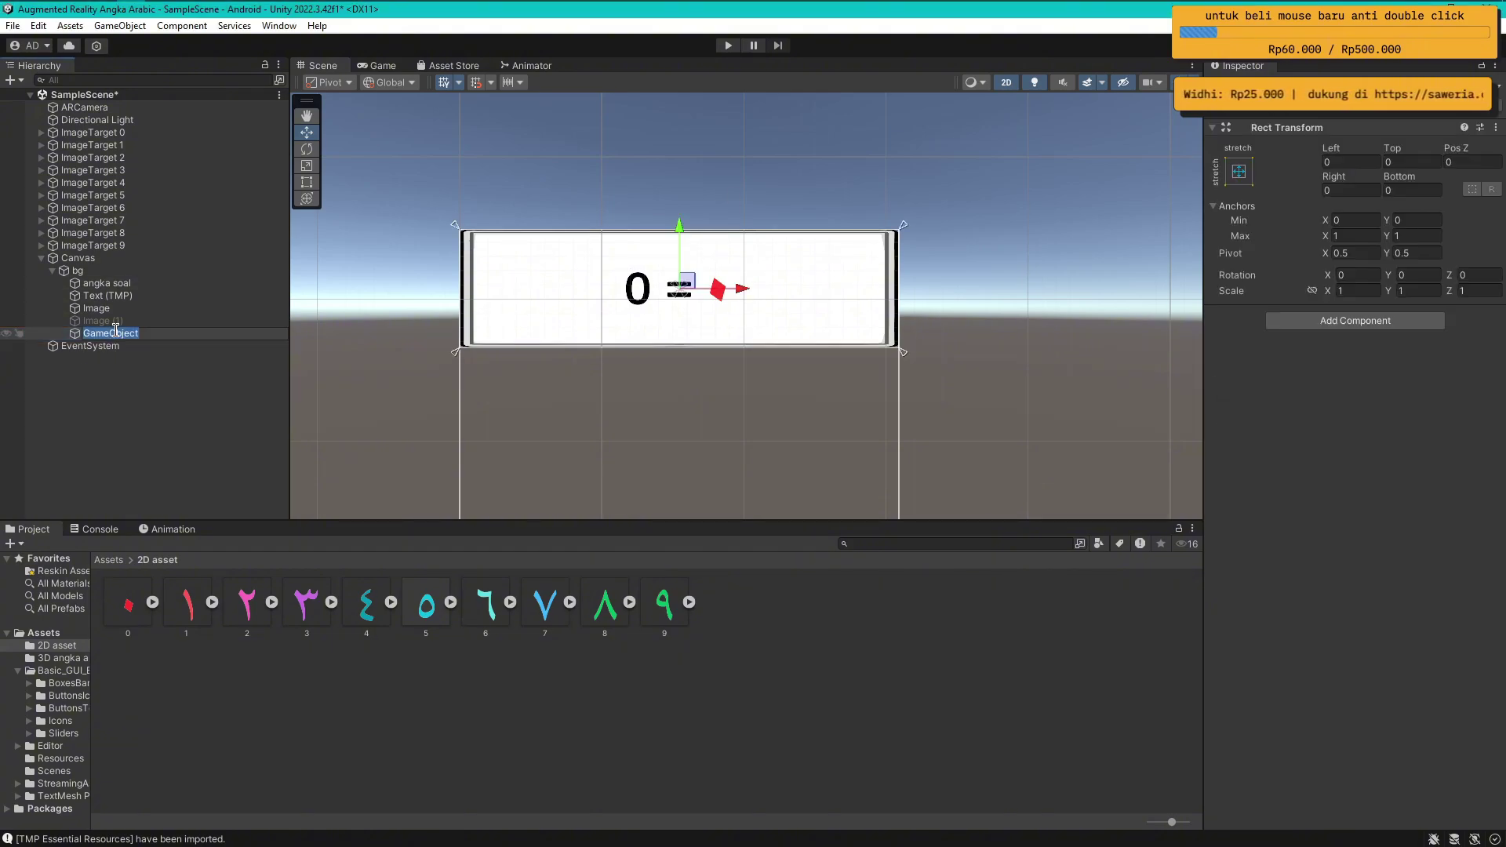
type("soal")
key("Return")
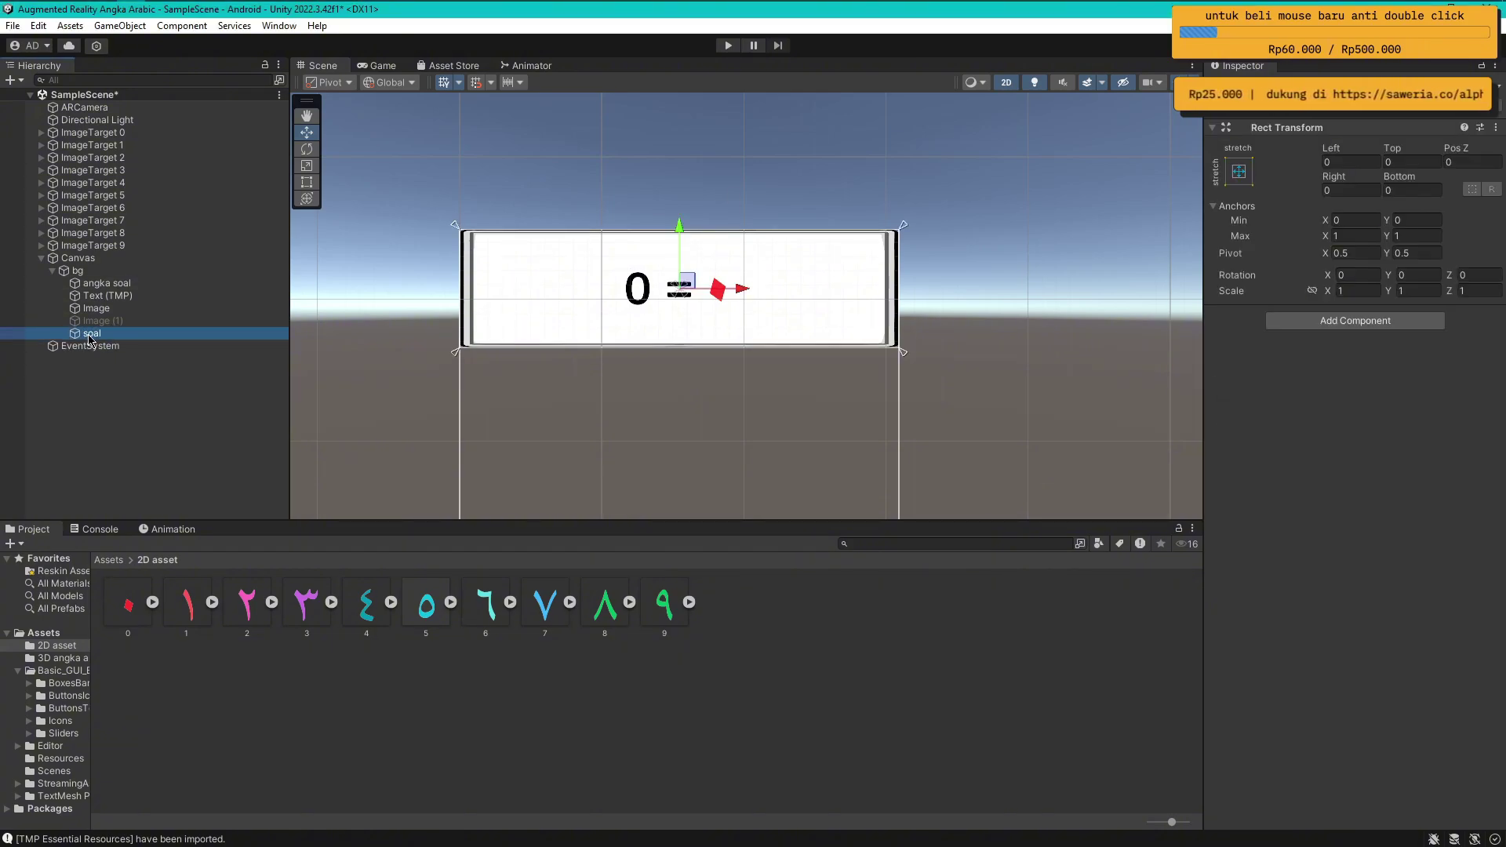
Place soal first under bg and move angka soal, Text (TMP), Image and Image (1) inside it
left_click_drag(90, 339, 102, 284)
left_click(106, 296)
left_click(98, 333, "shift")
left_click(162, 417)
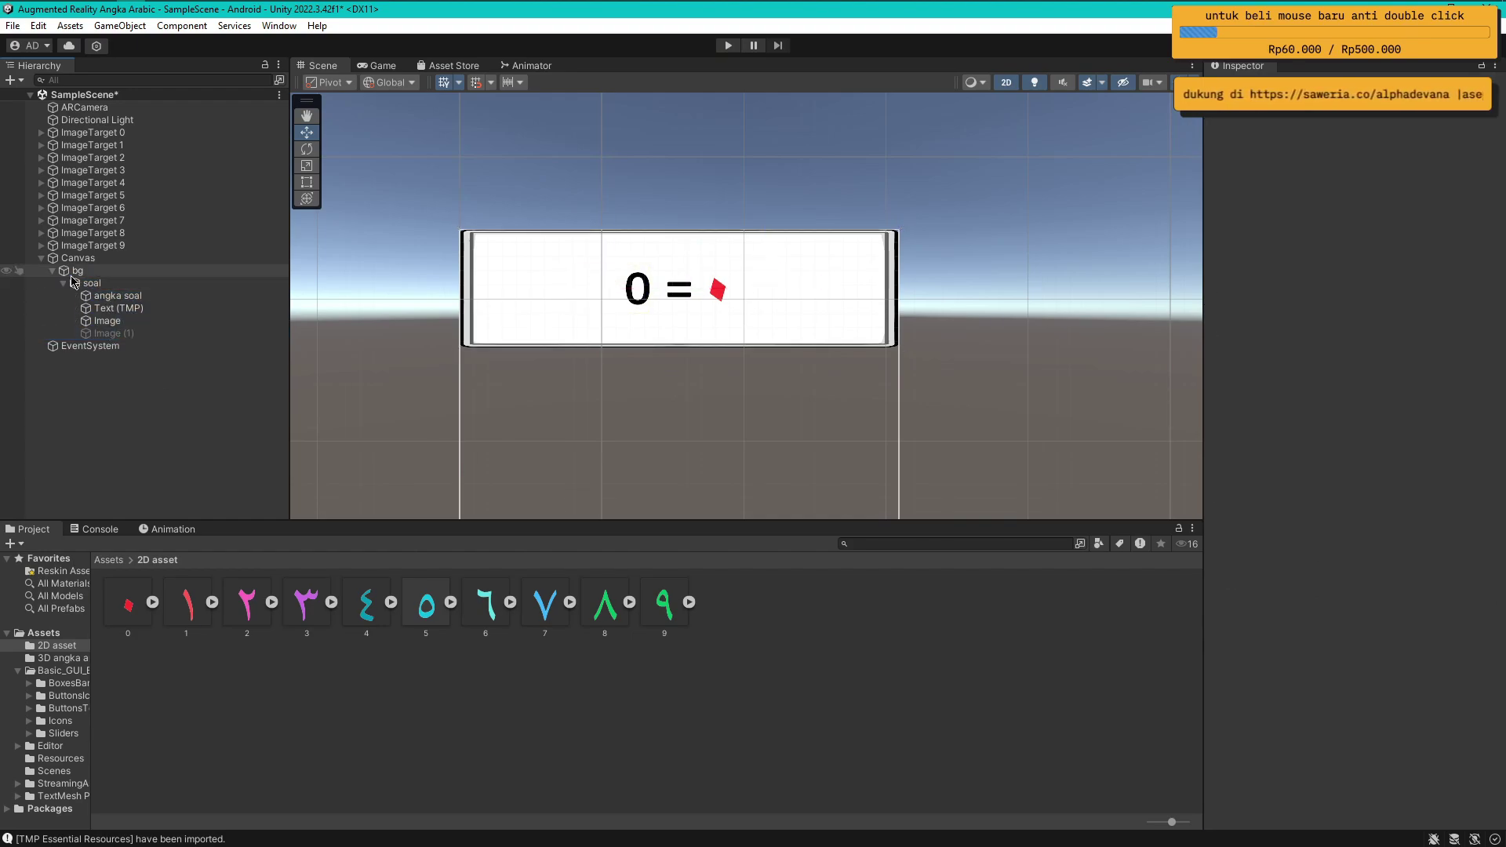
left_click(64, 283)
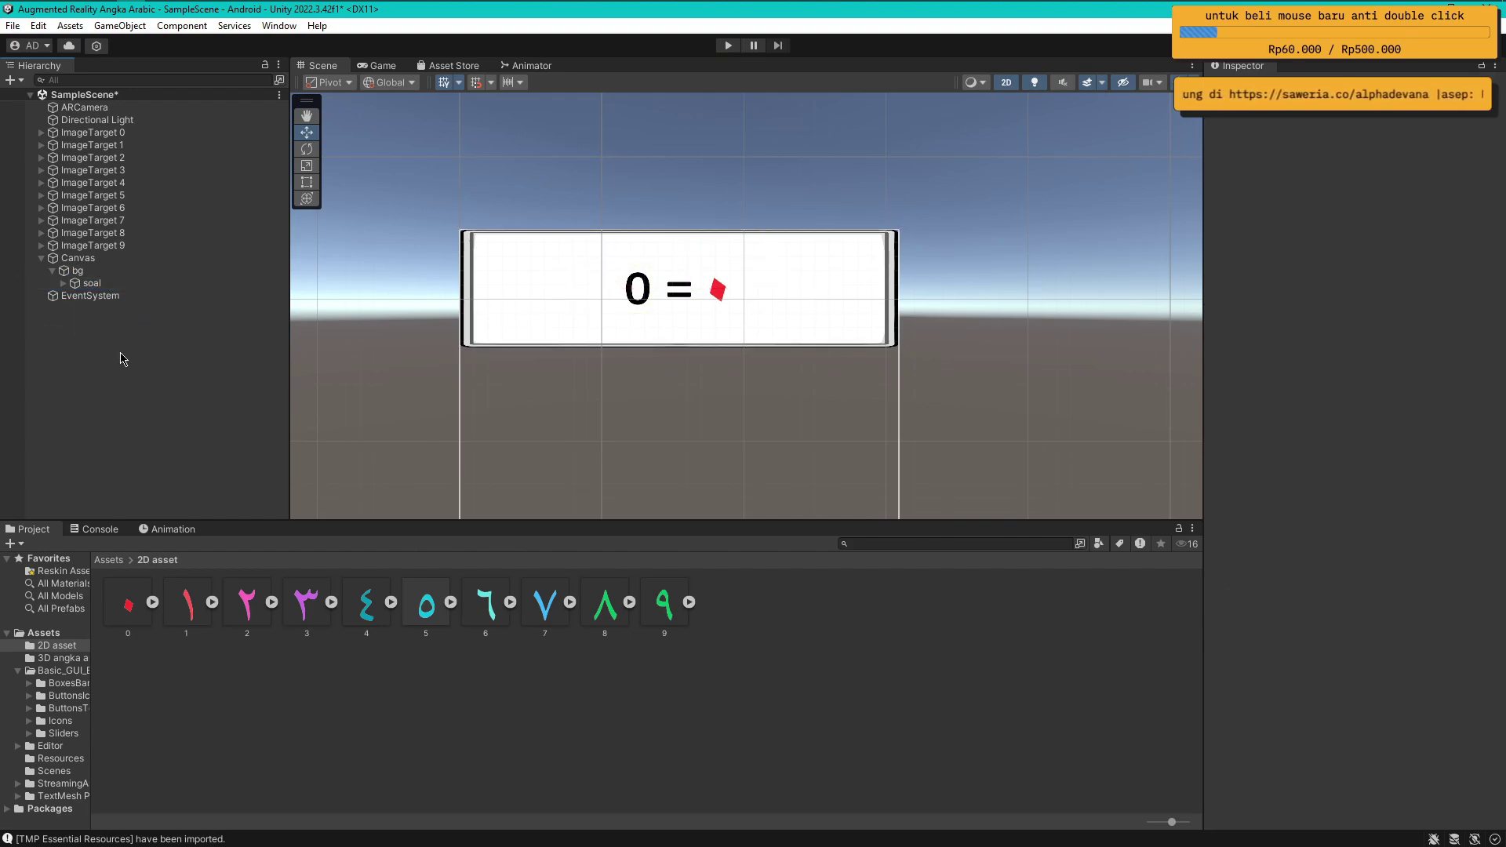
Add a TextMeshPro text to bg, set its anchor, pivot and position to top center, and set Pos Y to -10
right_click(89, 276)
mouse_move(196, 632)
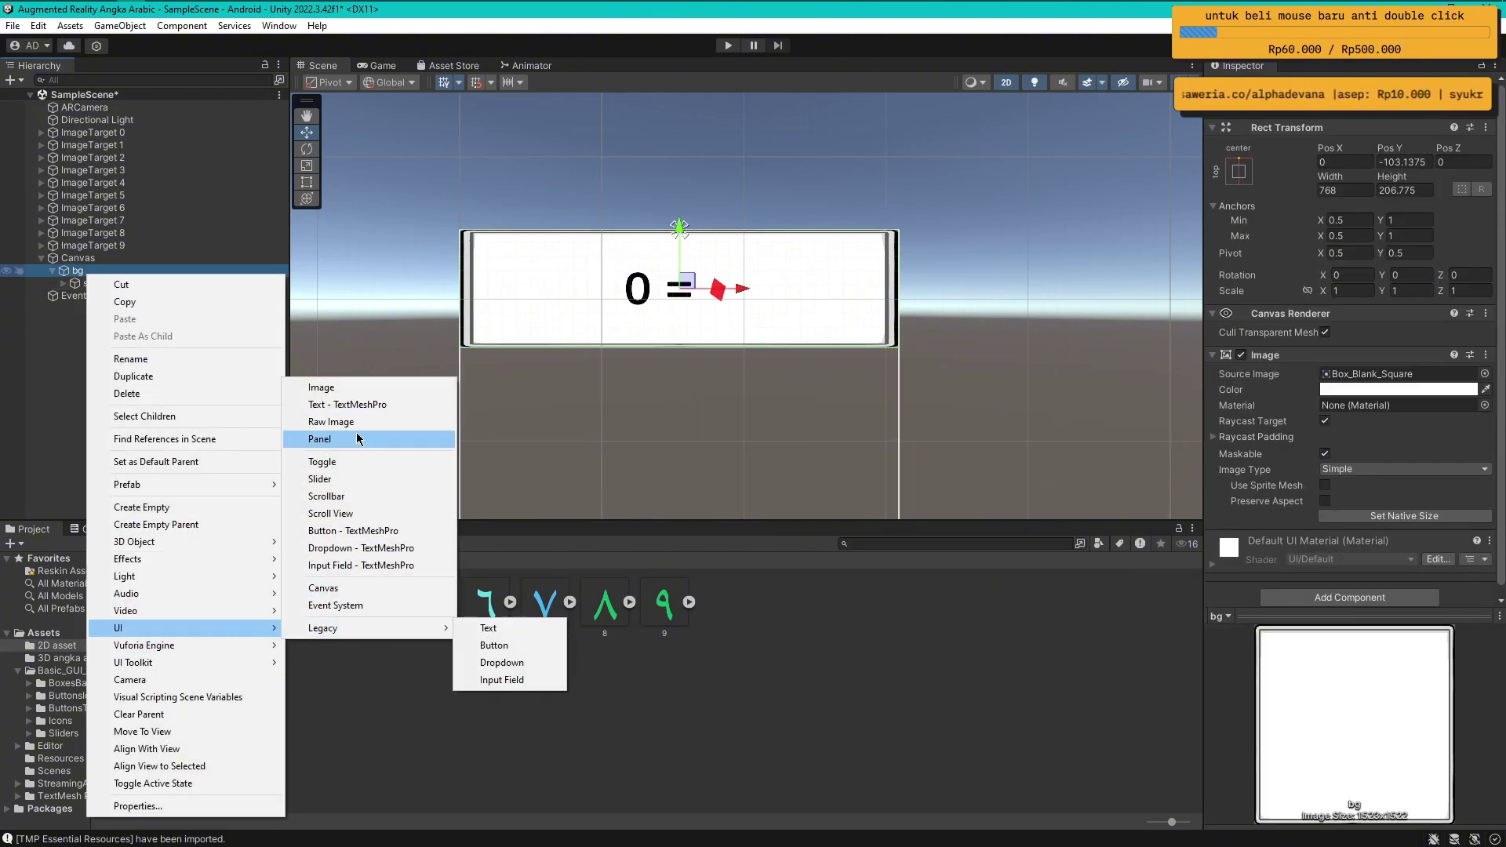
left_click(345, 404)
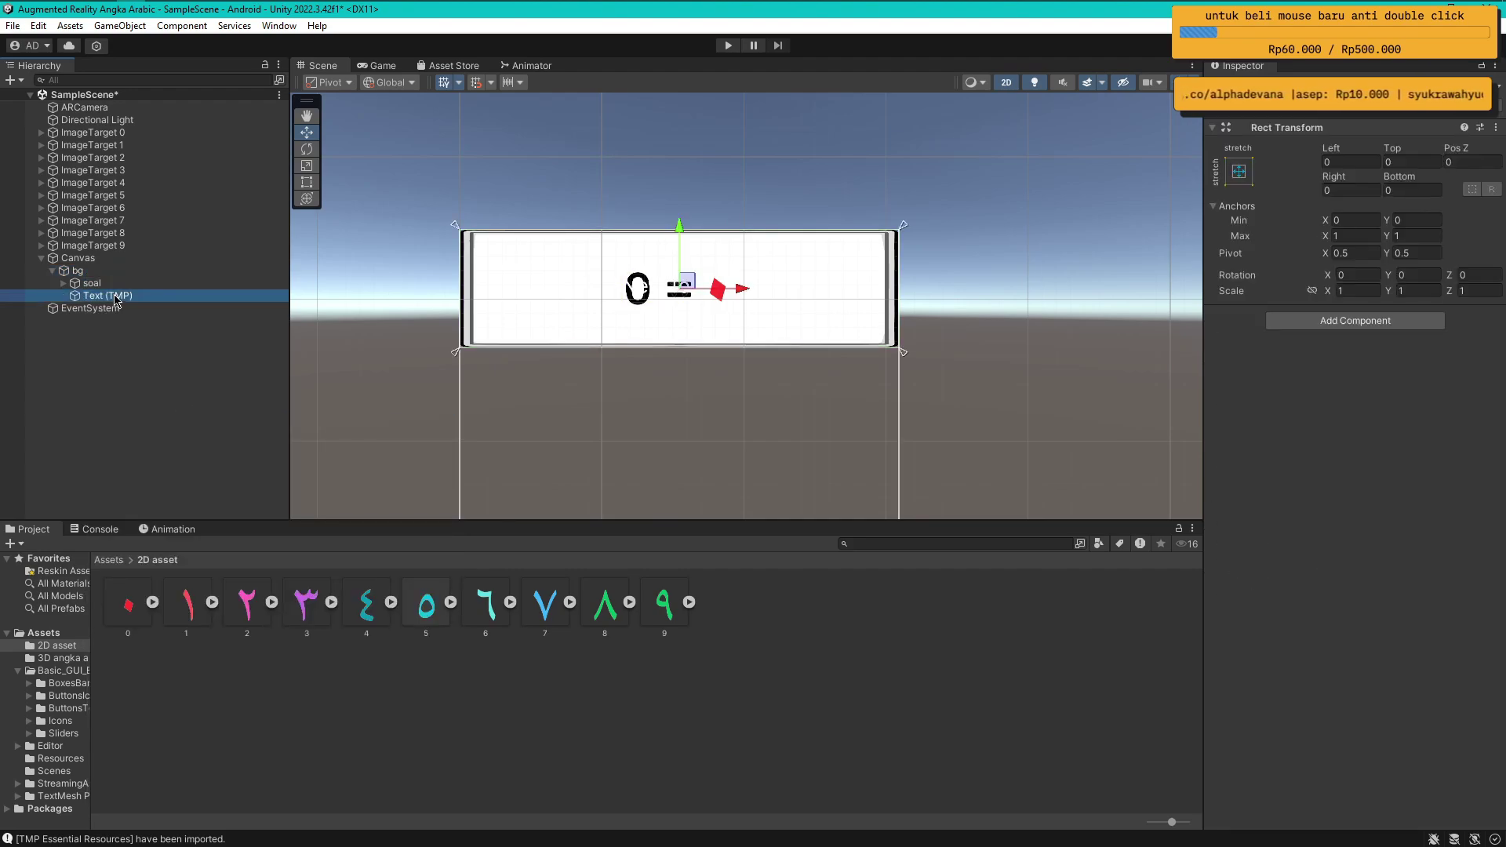
left_click(1238, 171)
left_click(1327, 295, "alt+shift")
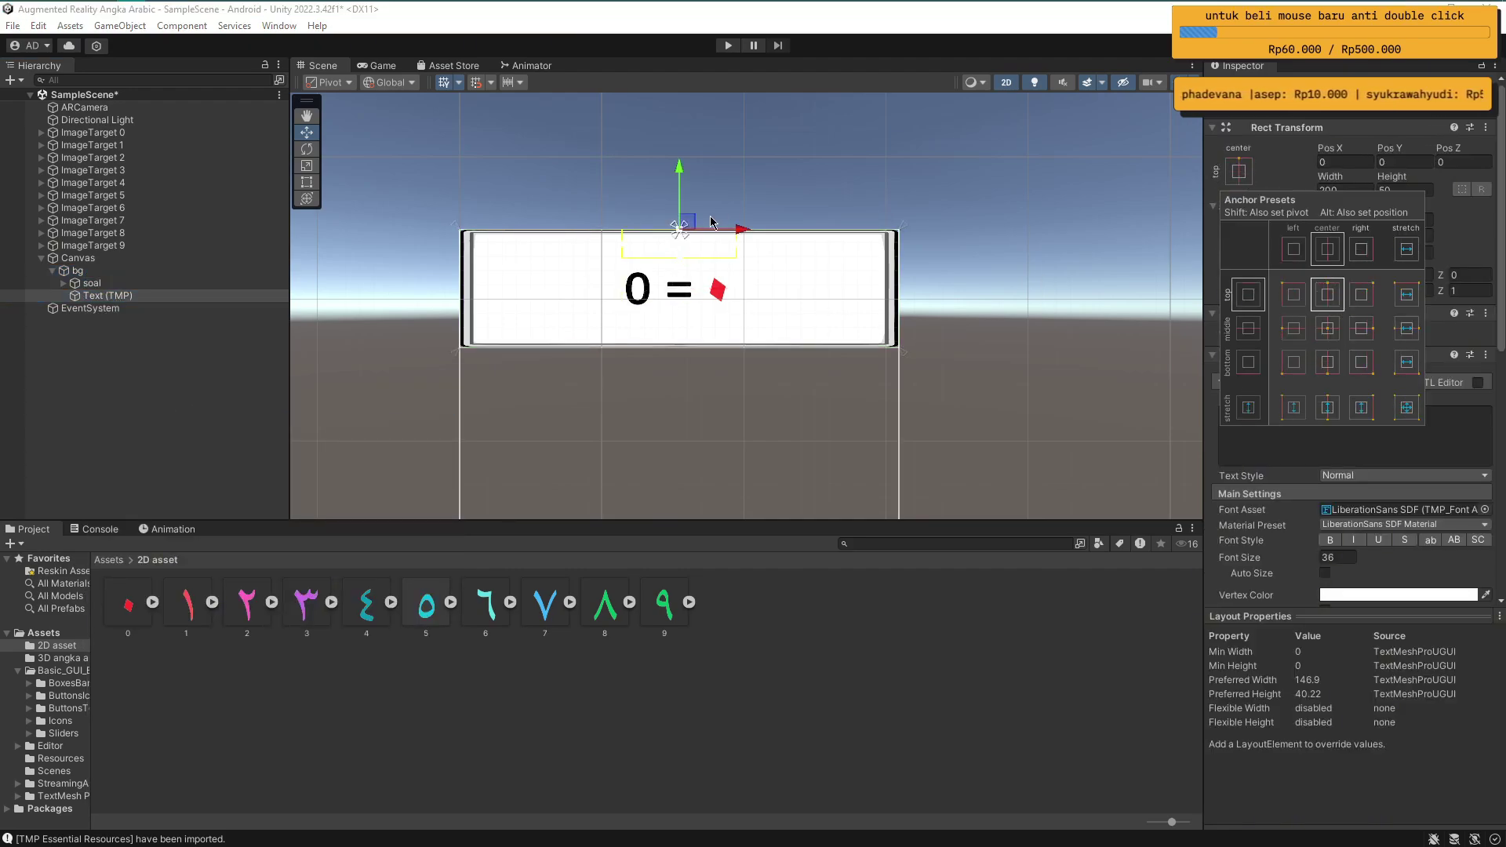
left_click(1407, 159)
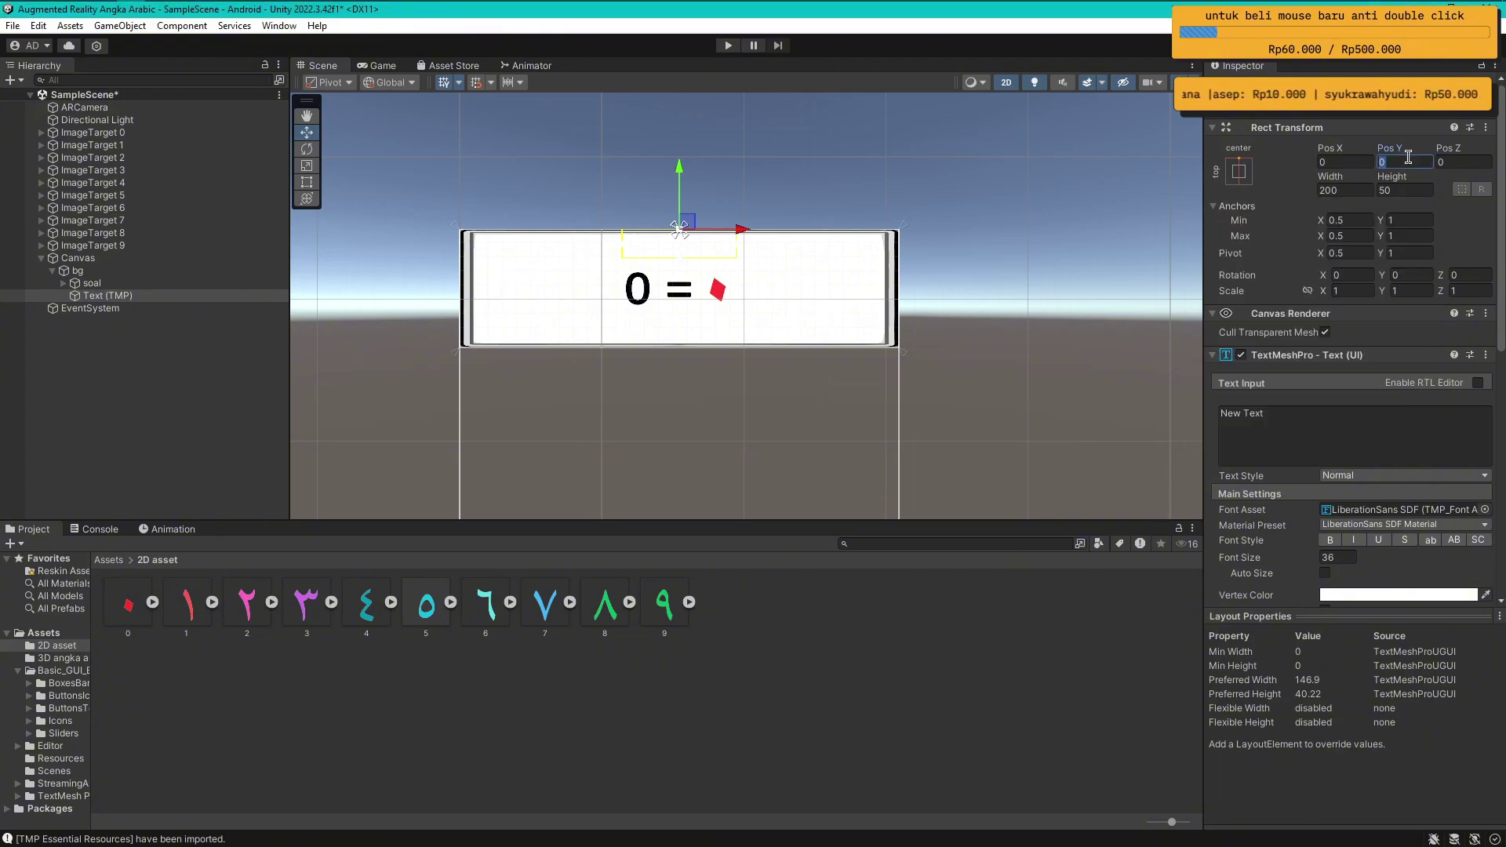
type("-")
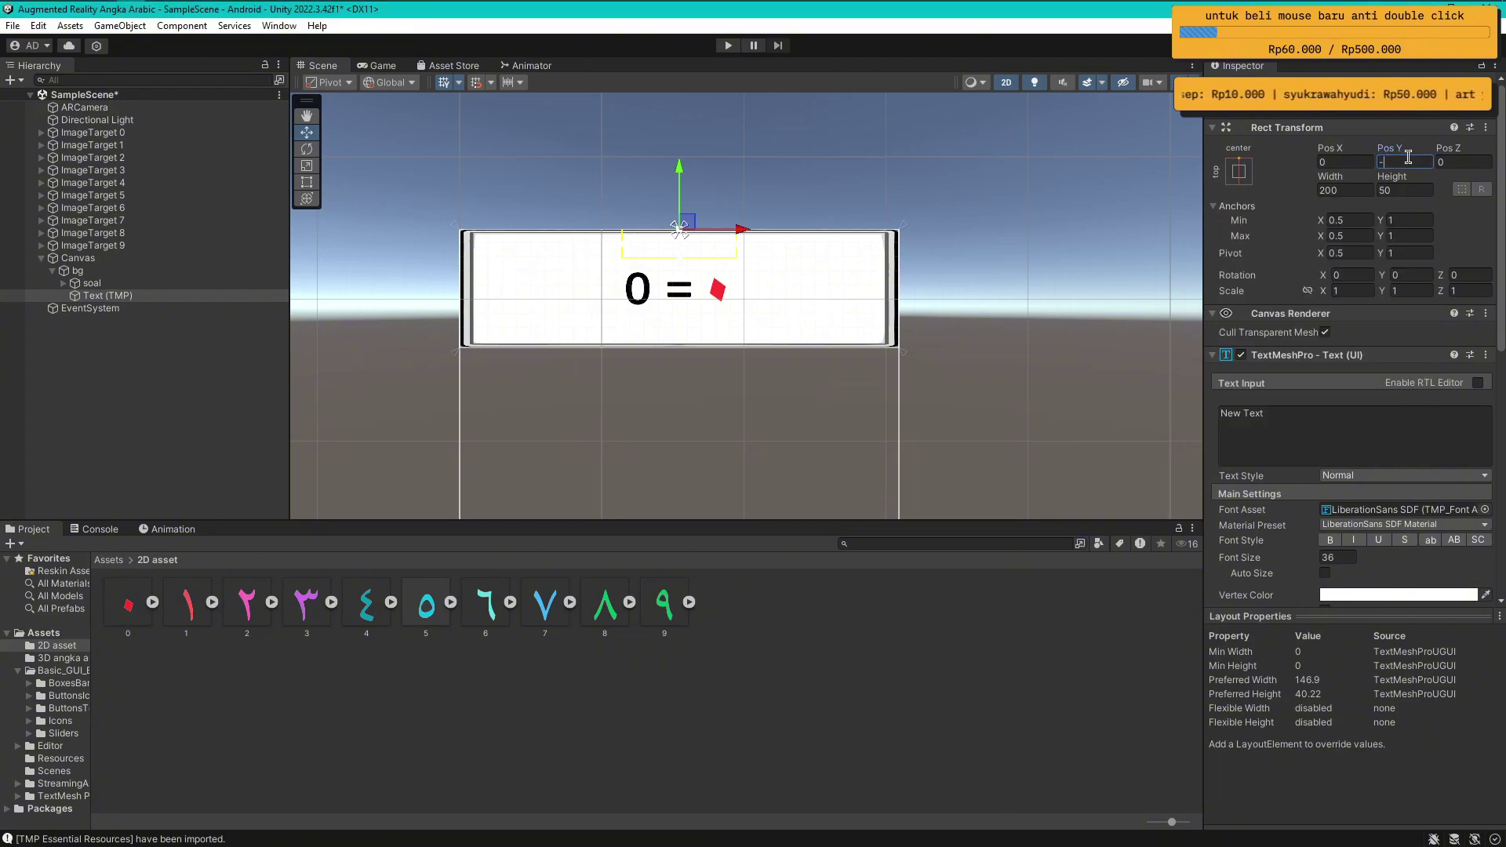
type("10")
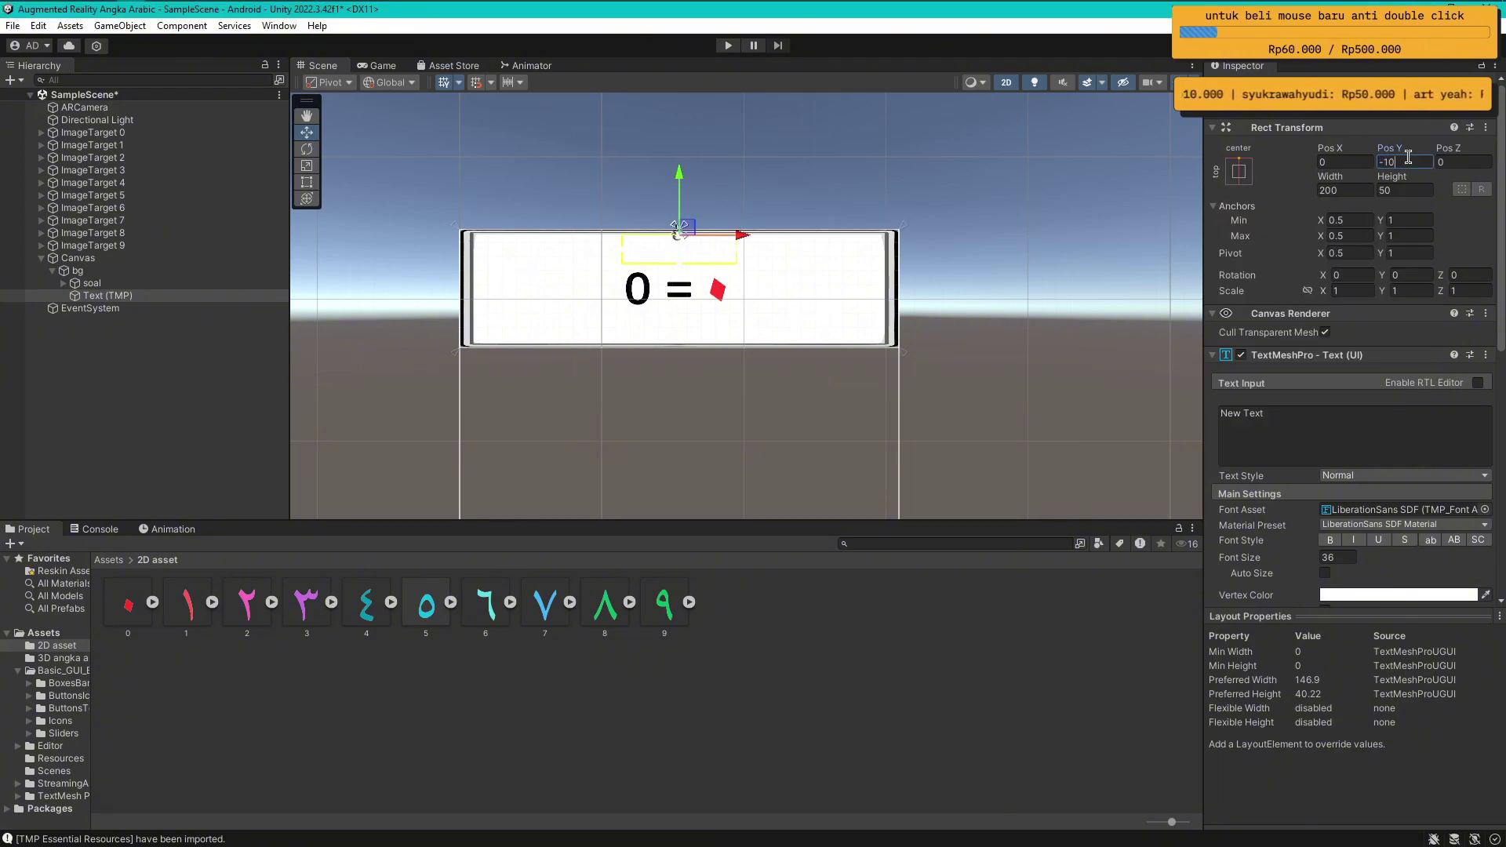
Set the new text's content to 00:00 and its vertex color to black
left_click(1312, 428)
key("ctrl+a")
type("00")
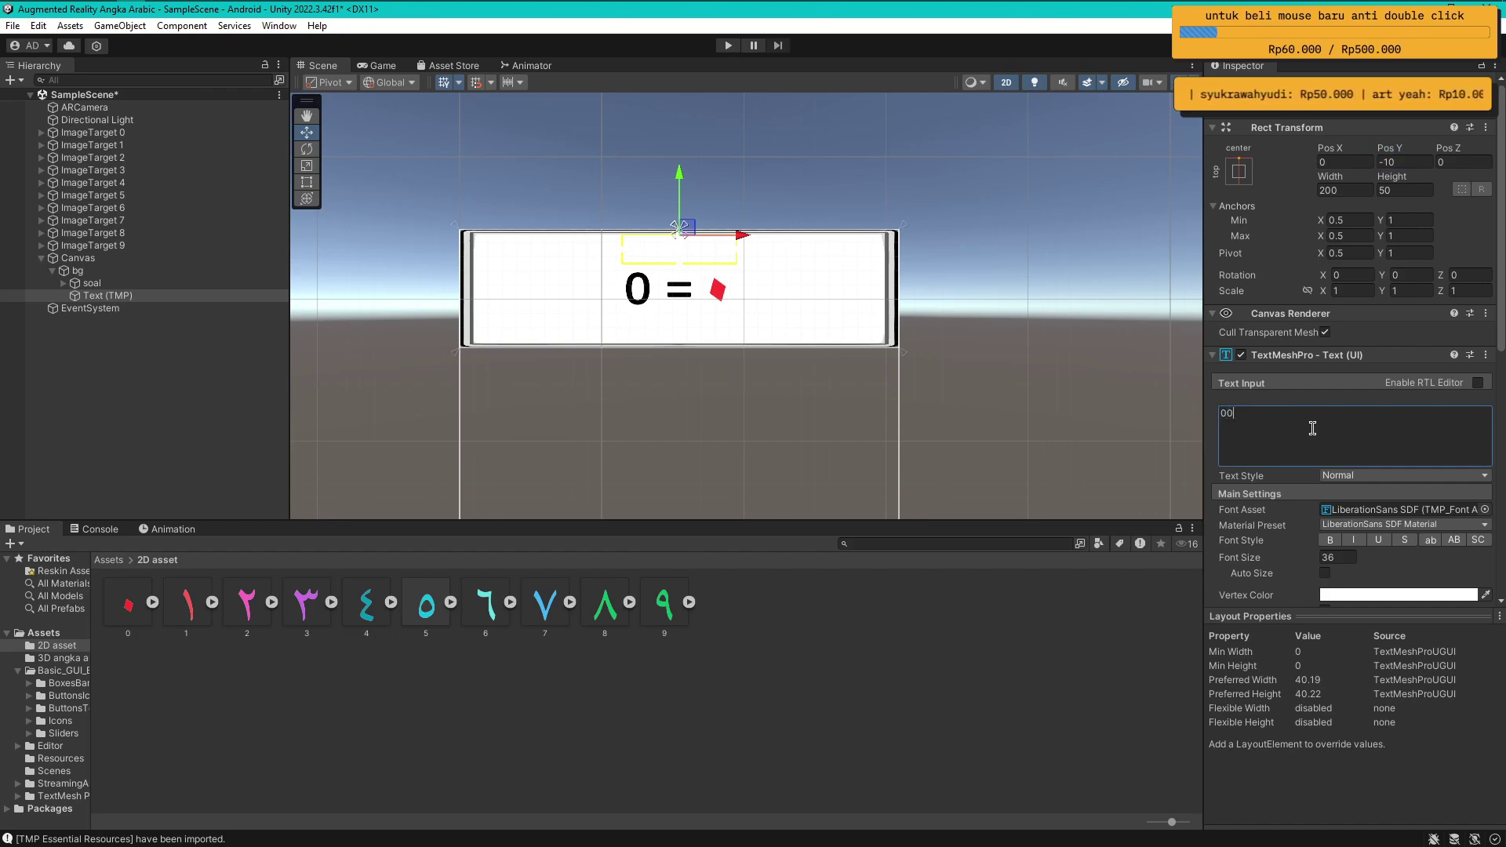
type(":00")
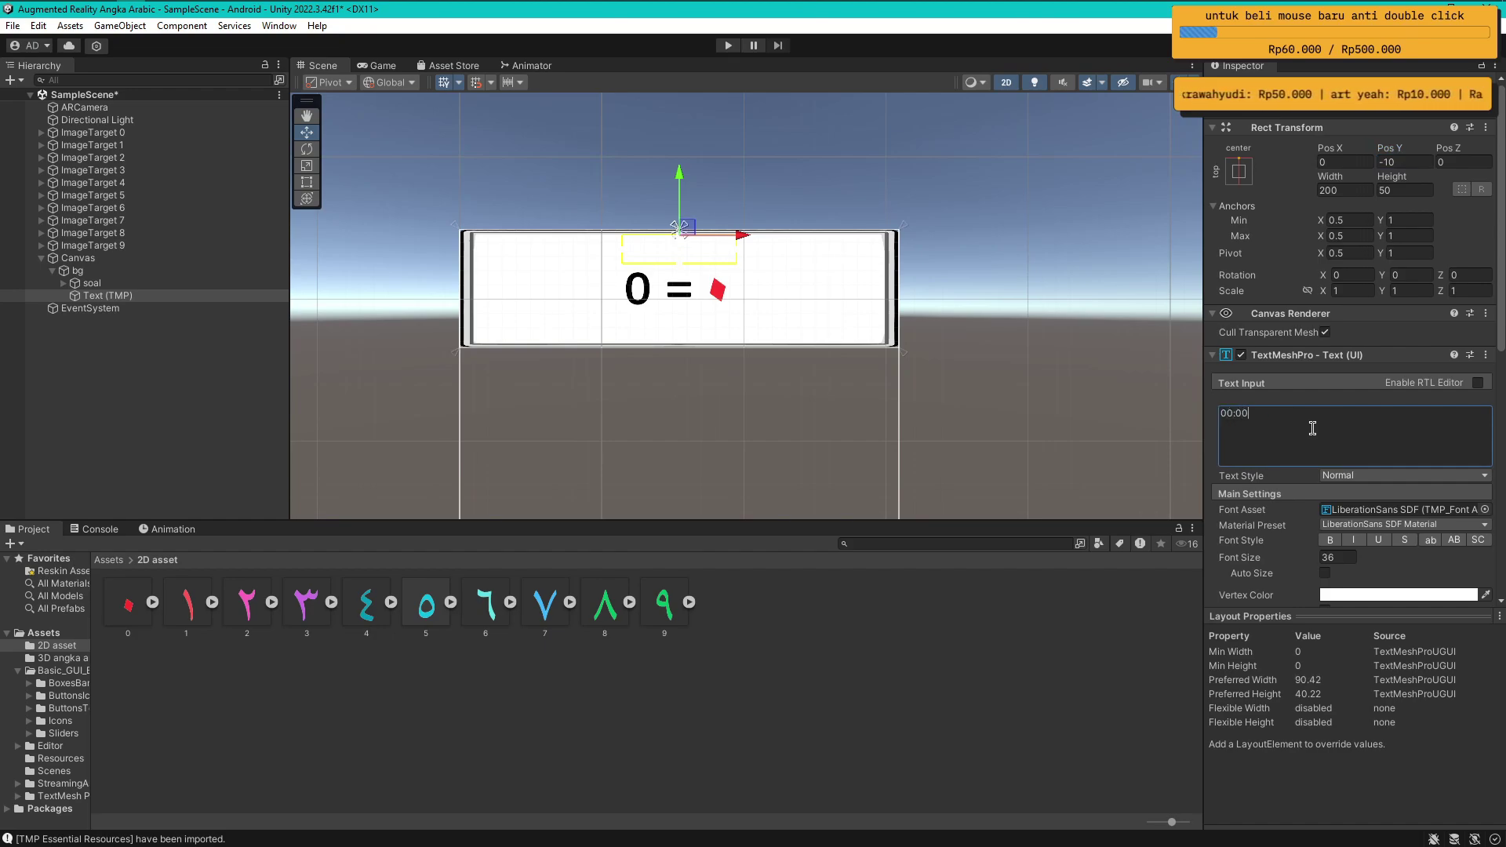
scroll(1312, 428, "down", 4)
left_click(1396, 468)
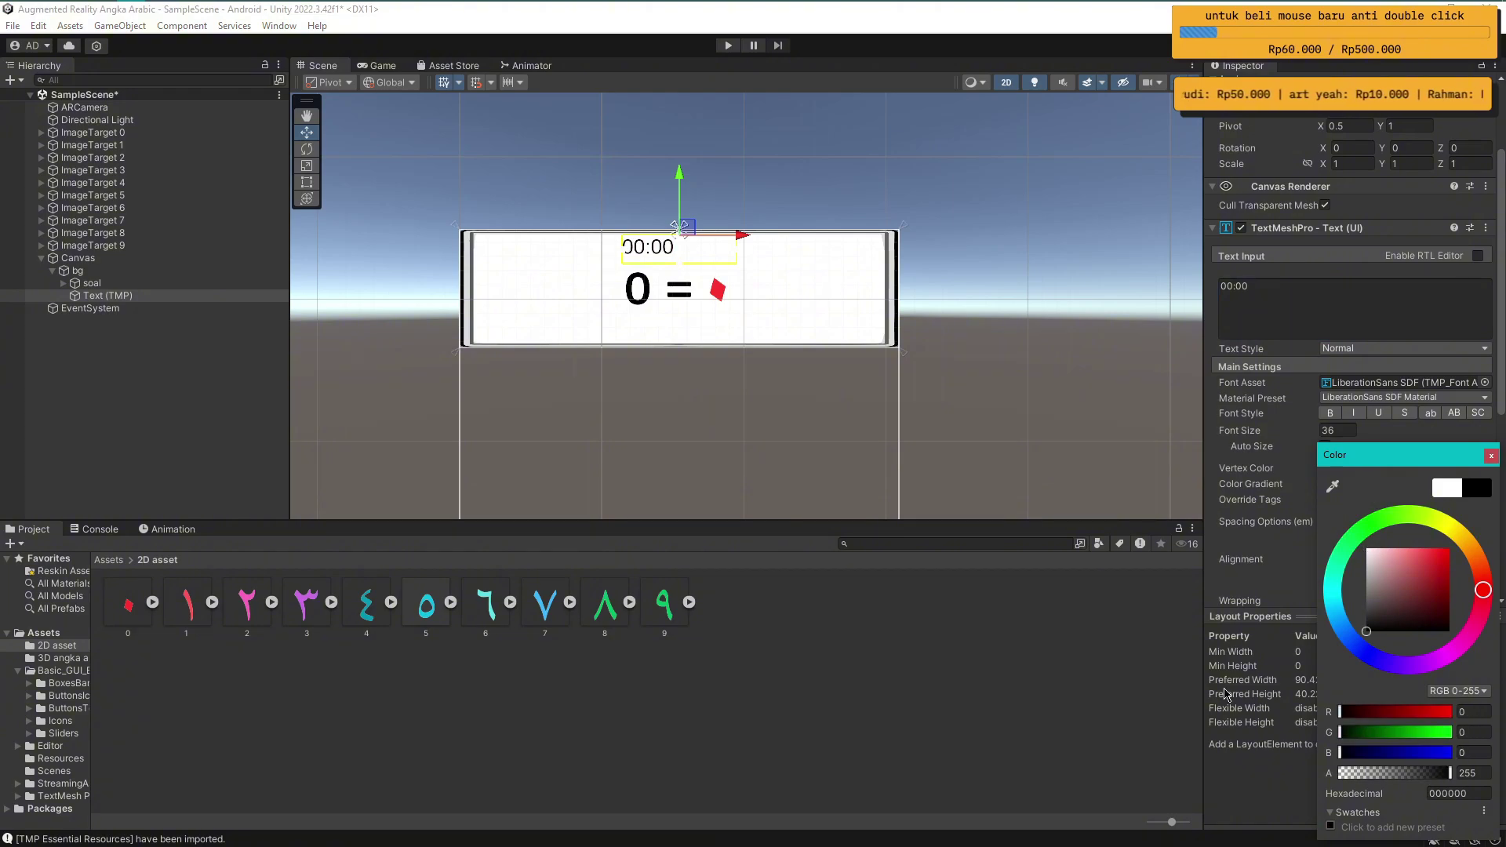
Make the 00:00 text bold and center it horizontally and vertically
left_click(1329, 413)
left_click(1329, 413)
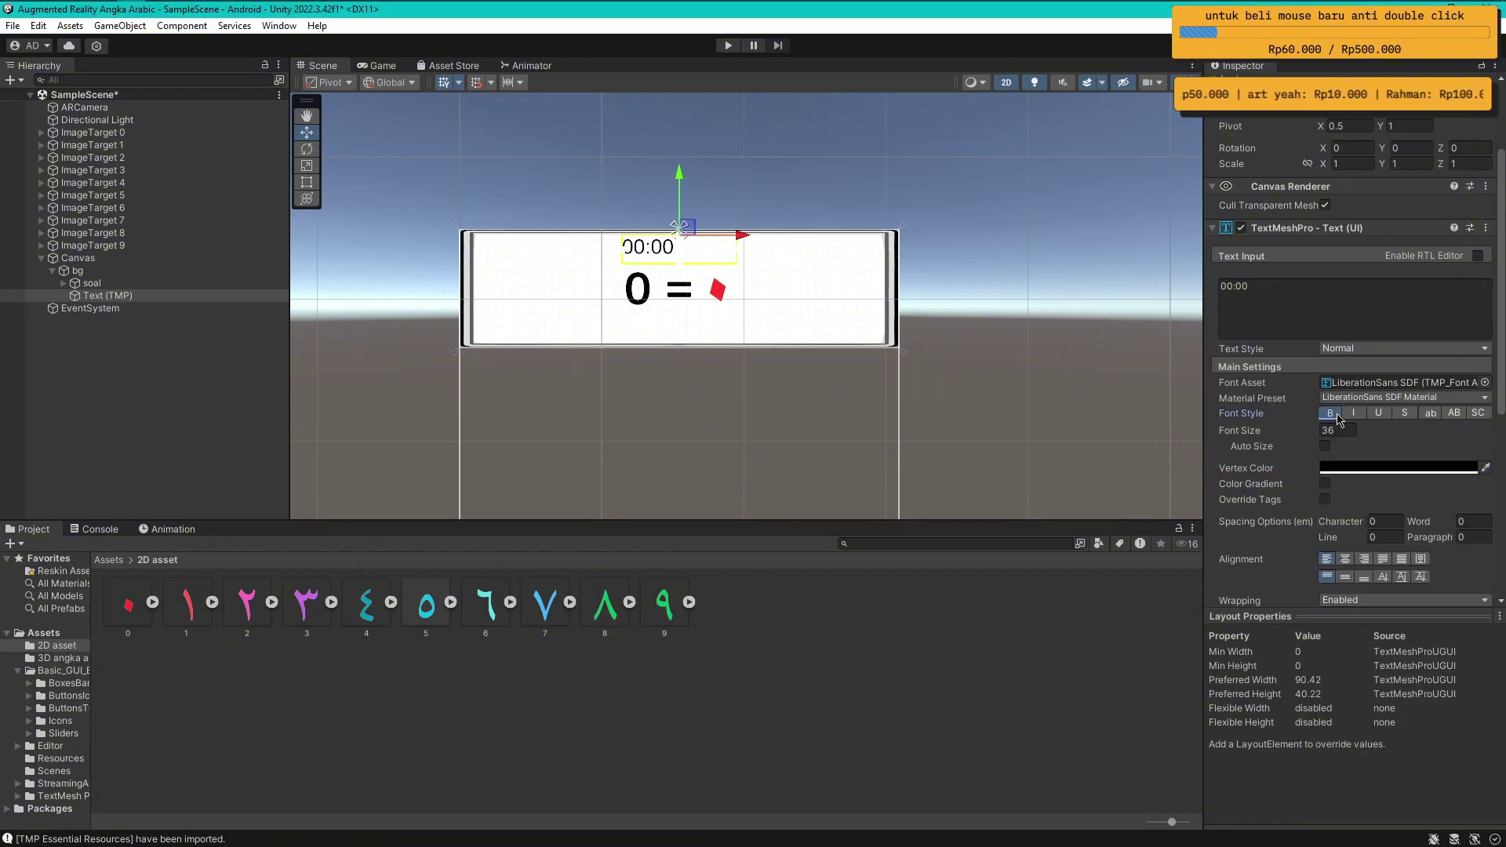
scroll(1351, 484, "down", 3)
left_click(1346, 475)
left_click(1346, 492)
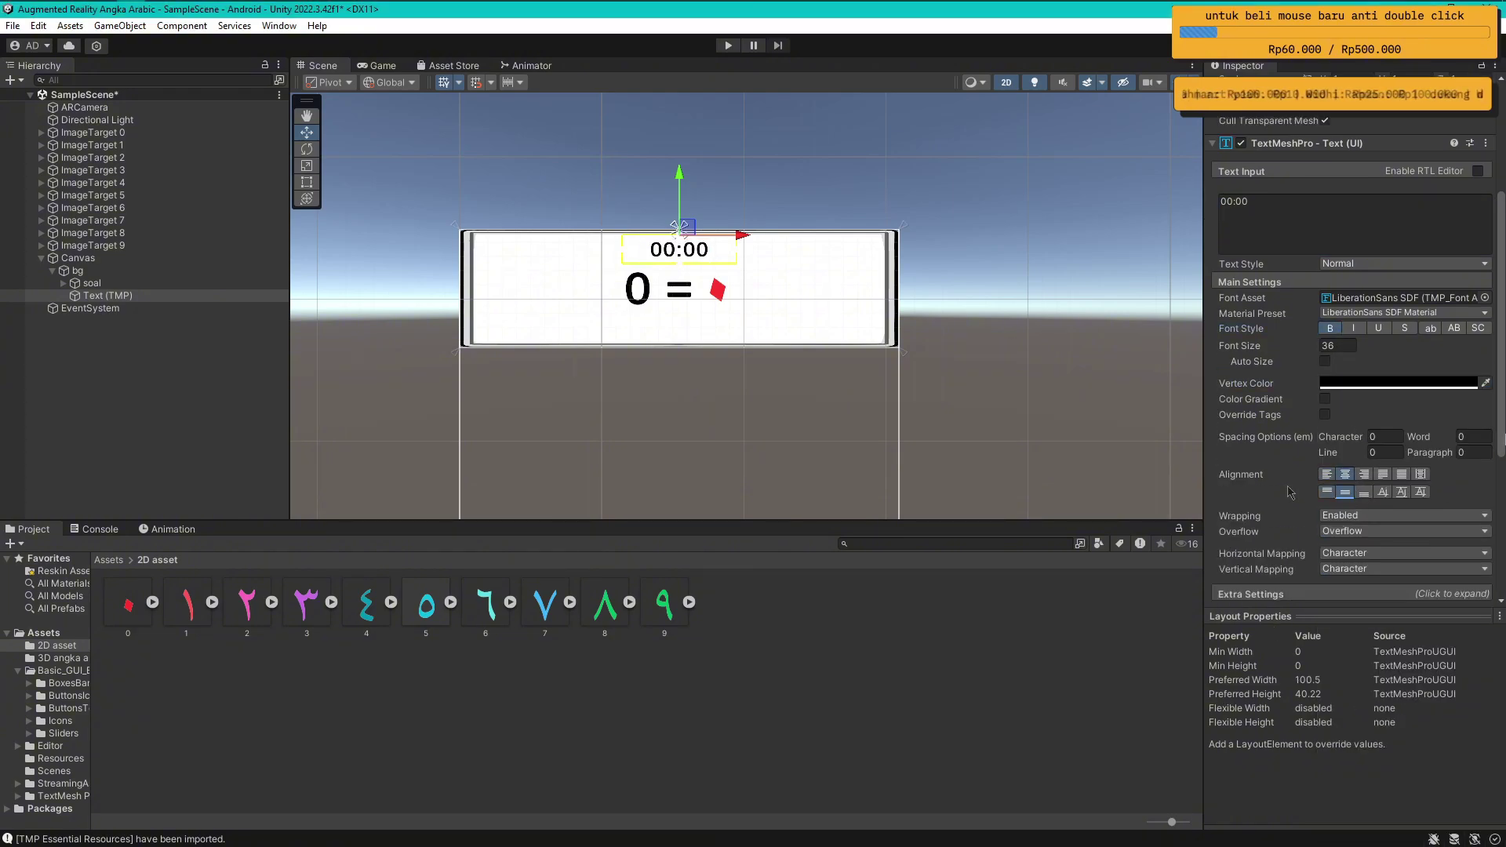
scroll(1346, 486, "up", 2)
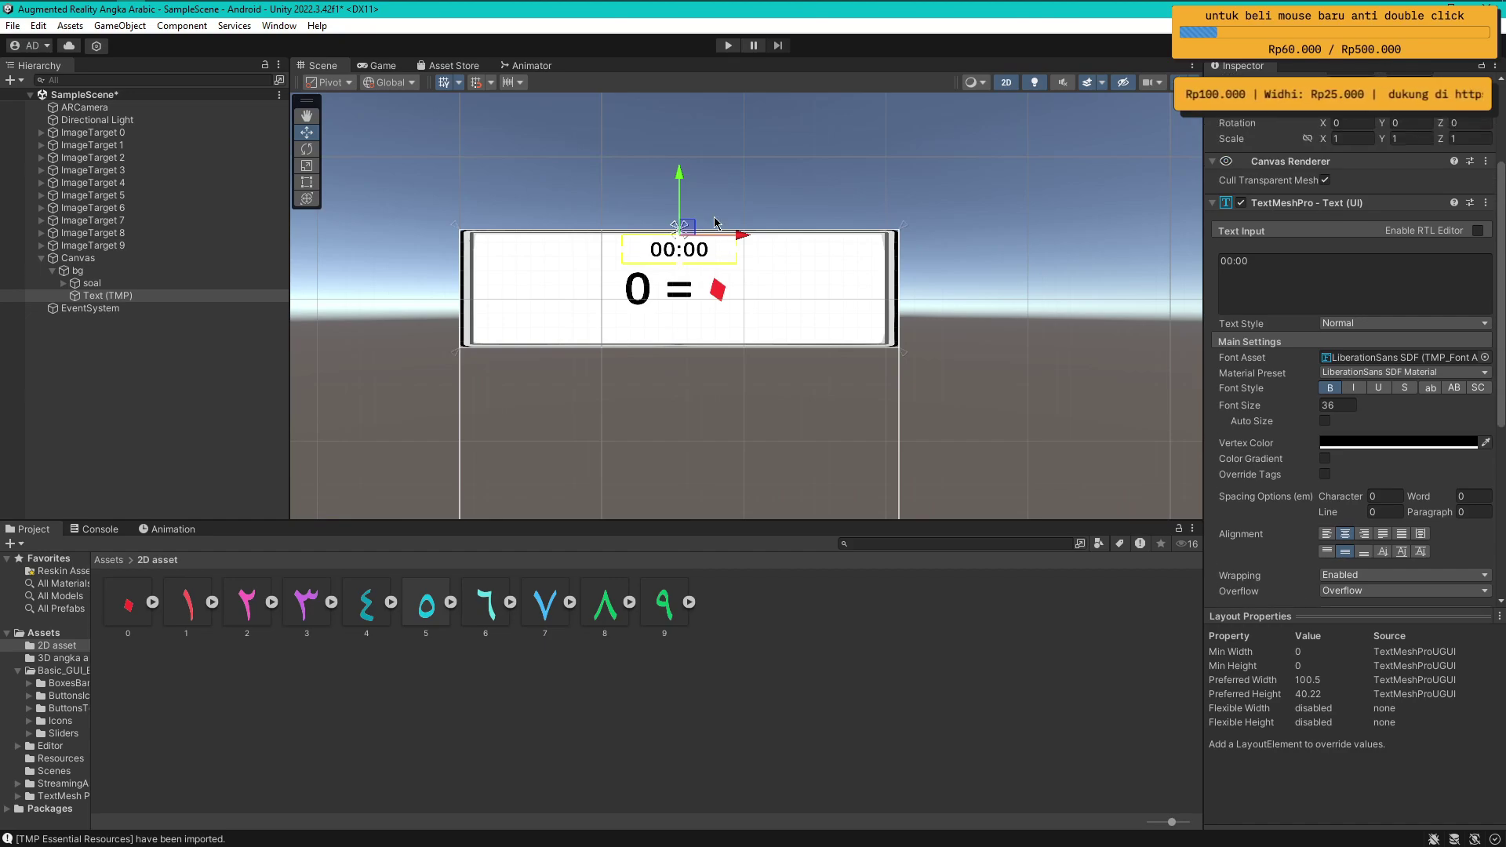
Rename the 00:00 text object timer and preview the question box in the Game view
left_click(107, 295)
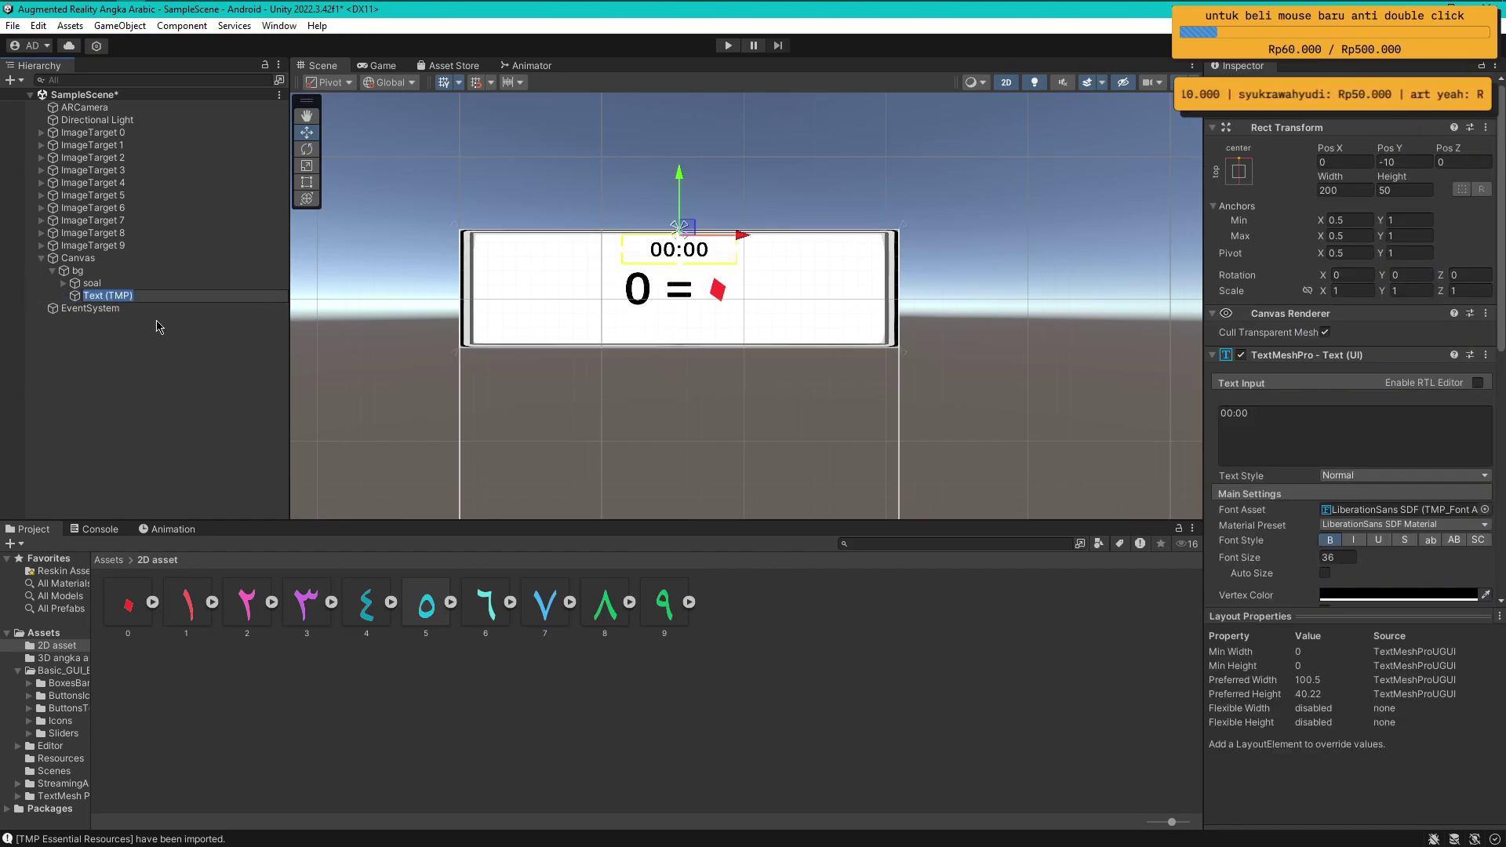
type("timer")
key("Return")
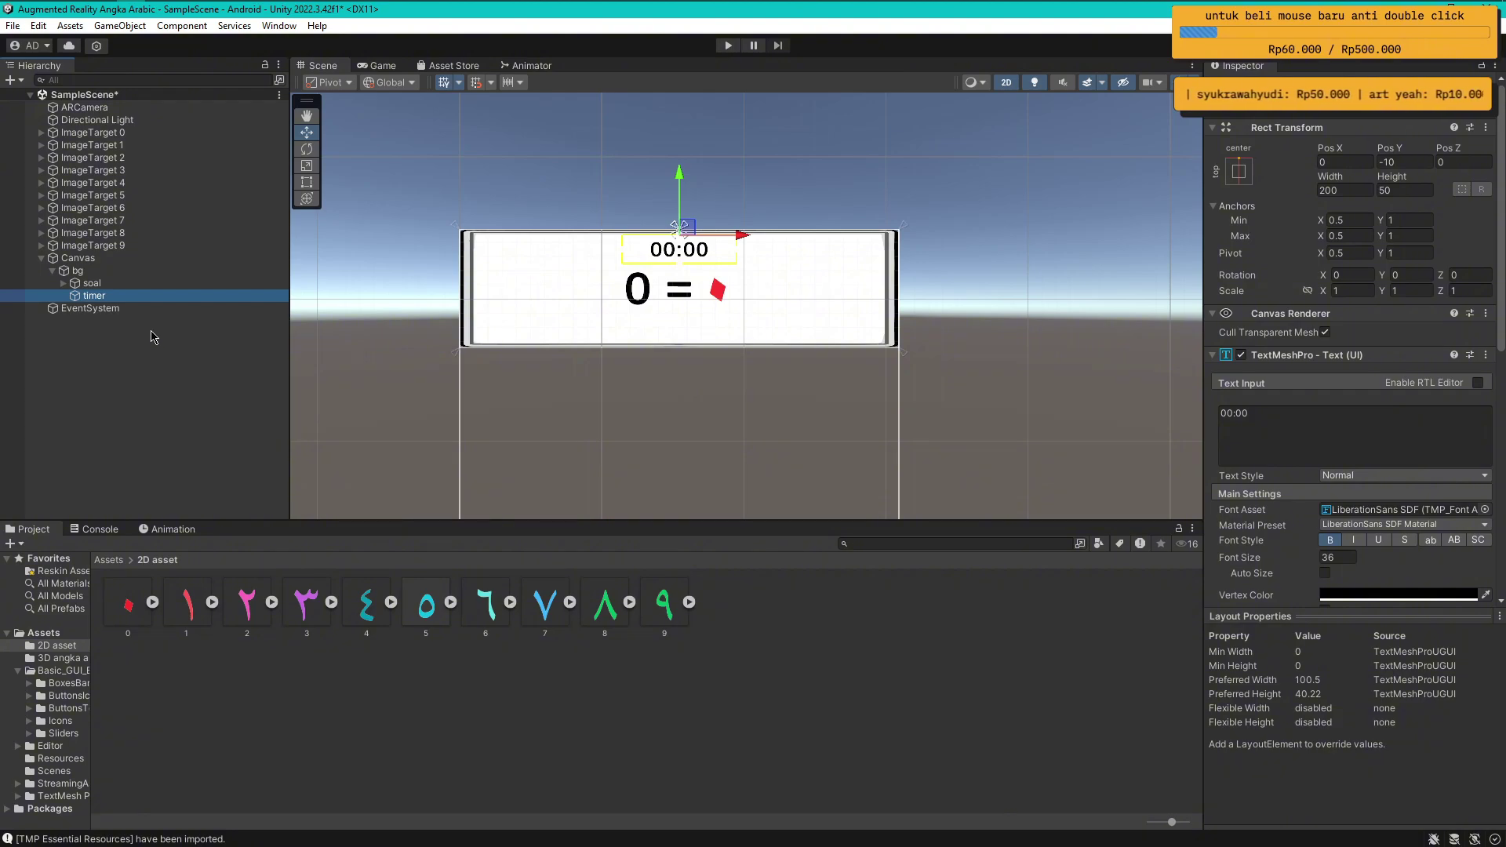
left_click(733, 234)
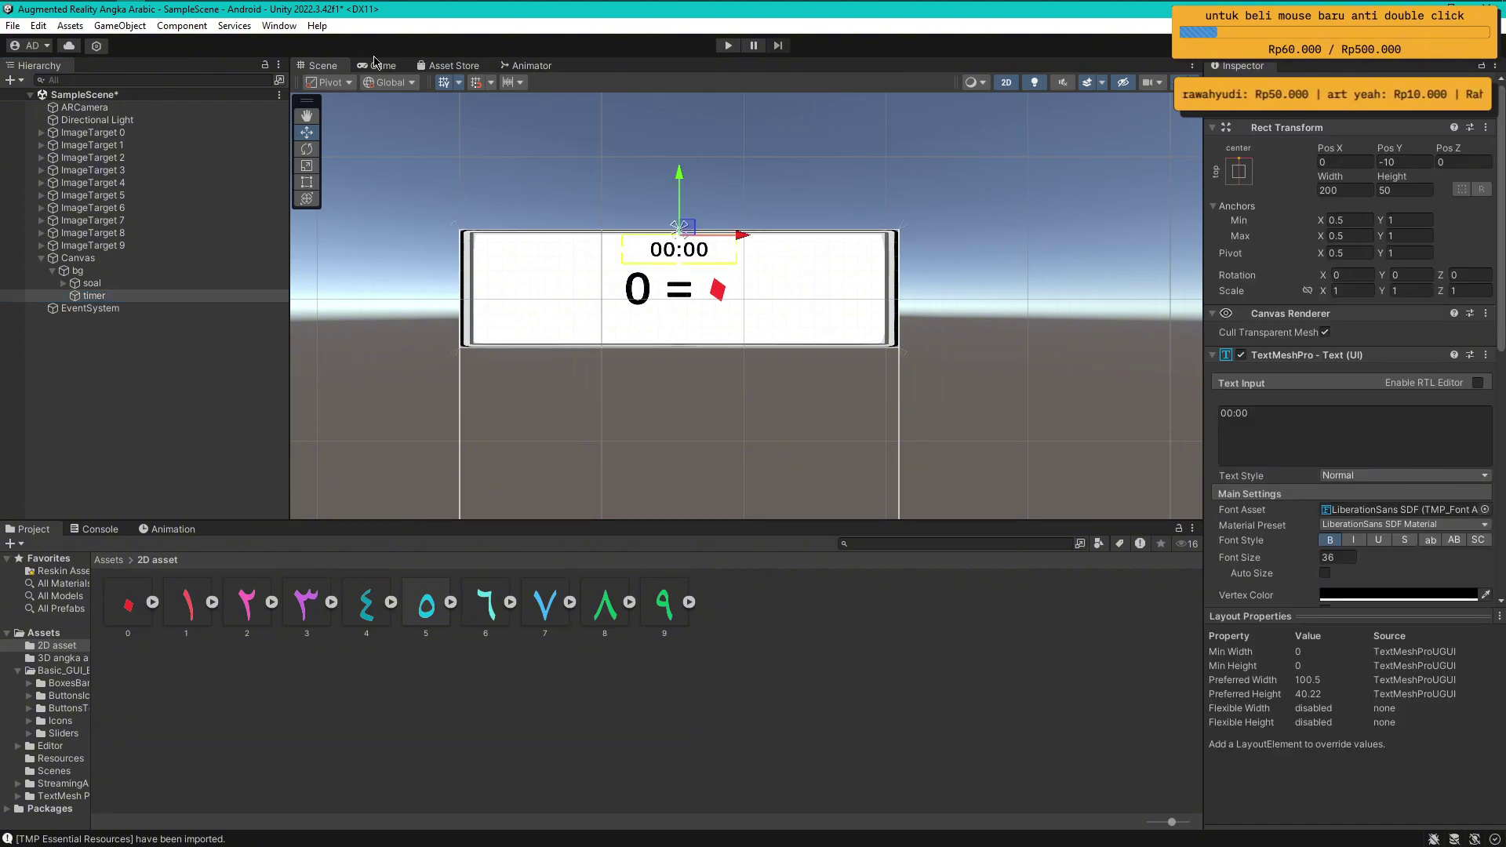
left_click(382, 66)
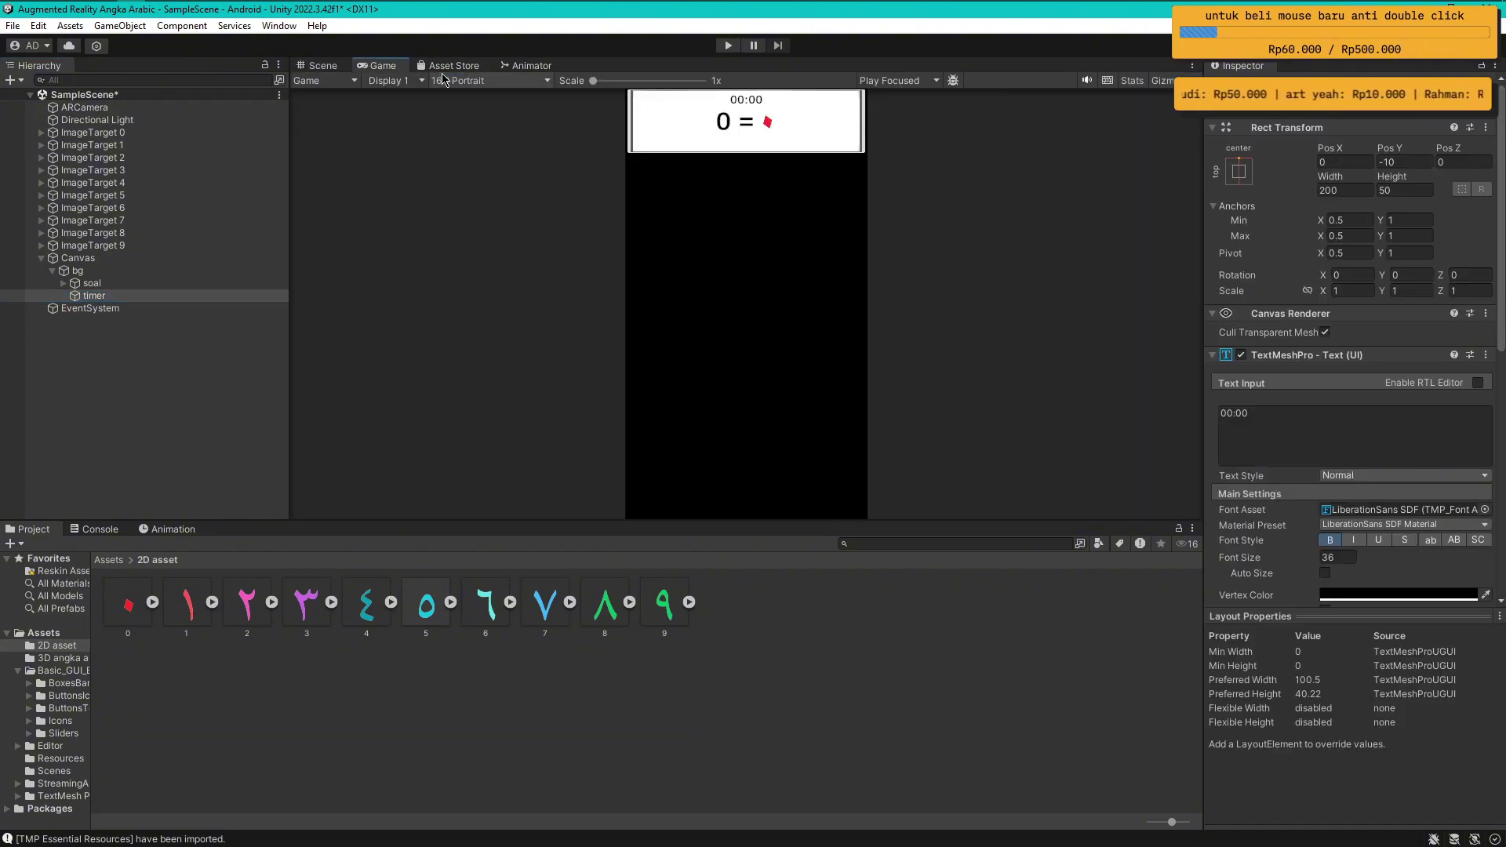
left_click(318, 65)
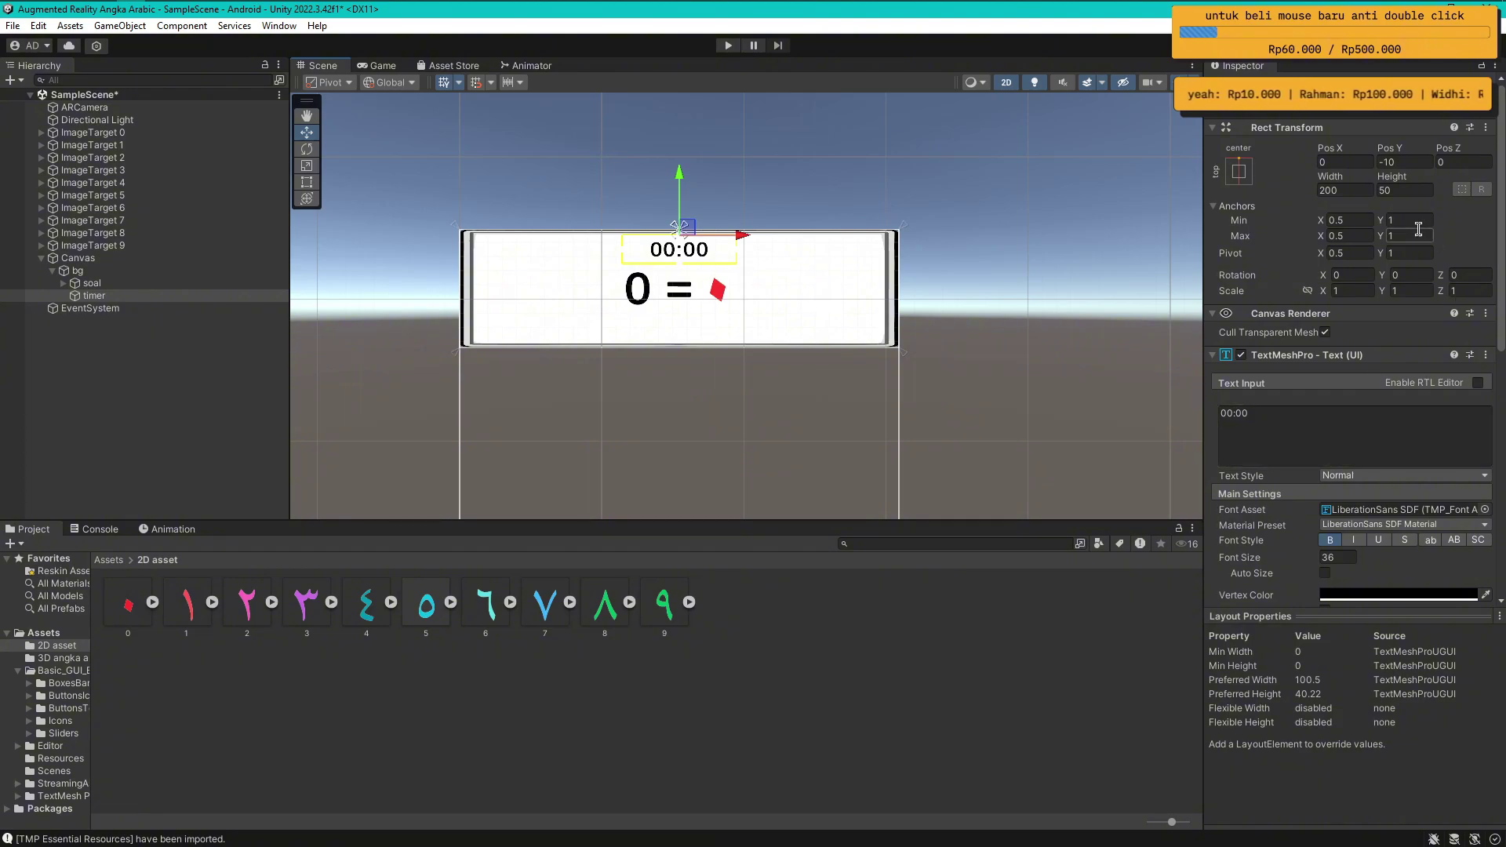
Set the width of the timer text to 150
left_click(1350, 191)
type("150")
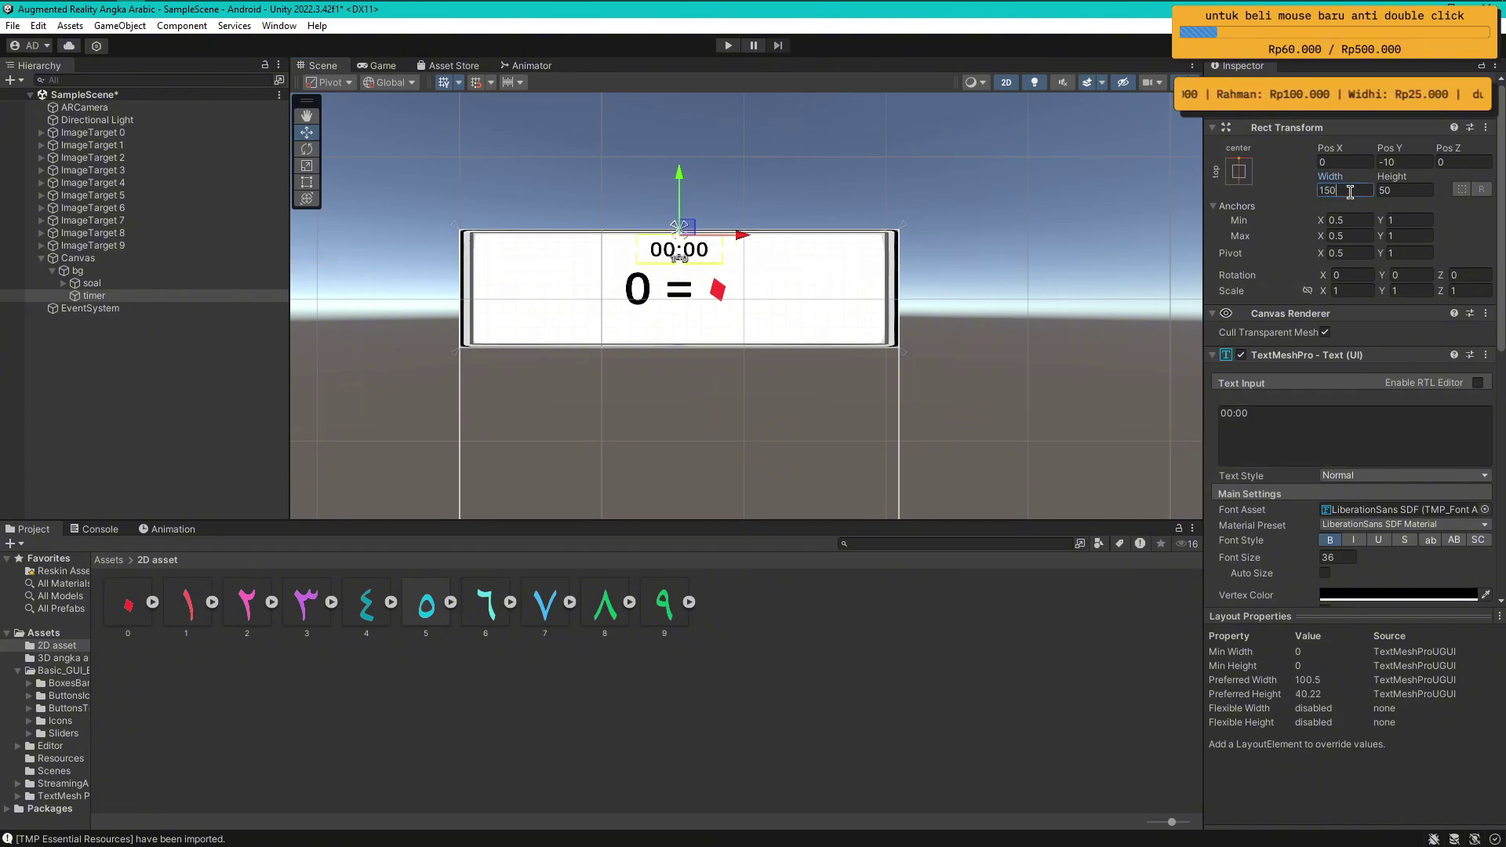
left_click(104, 350)
Duplicate the timer text and set the copy's Pos X to 150
left_click(110, 296)
key("ctrl+d")
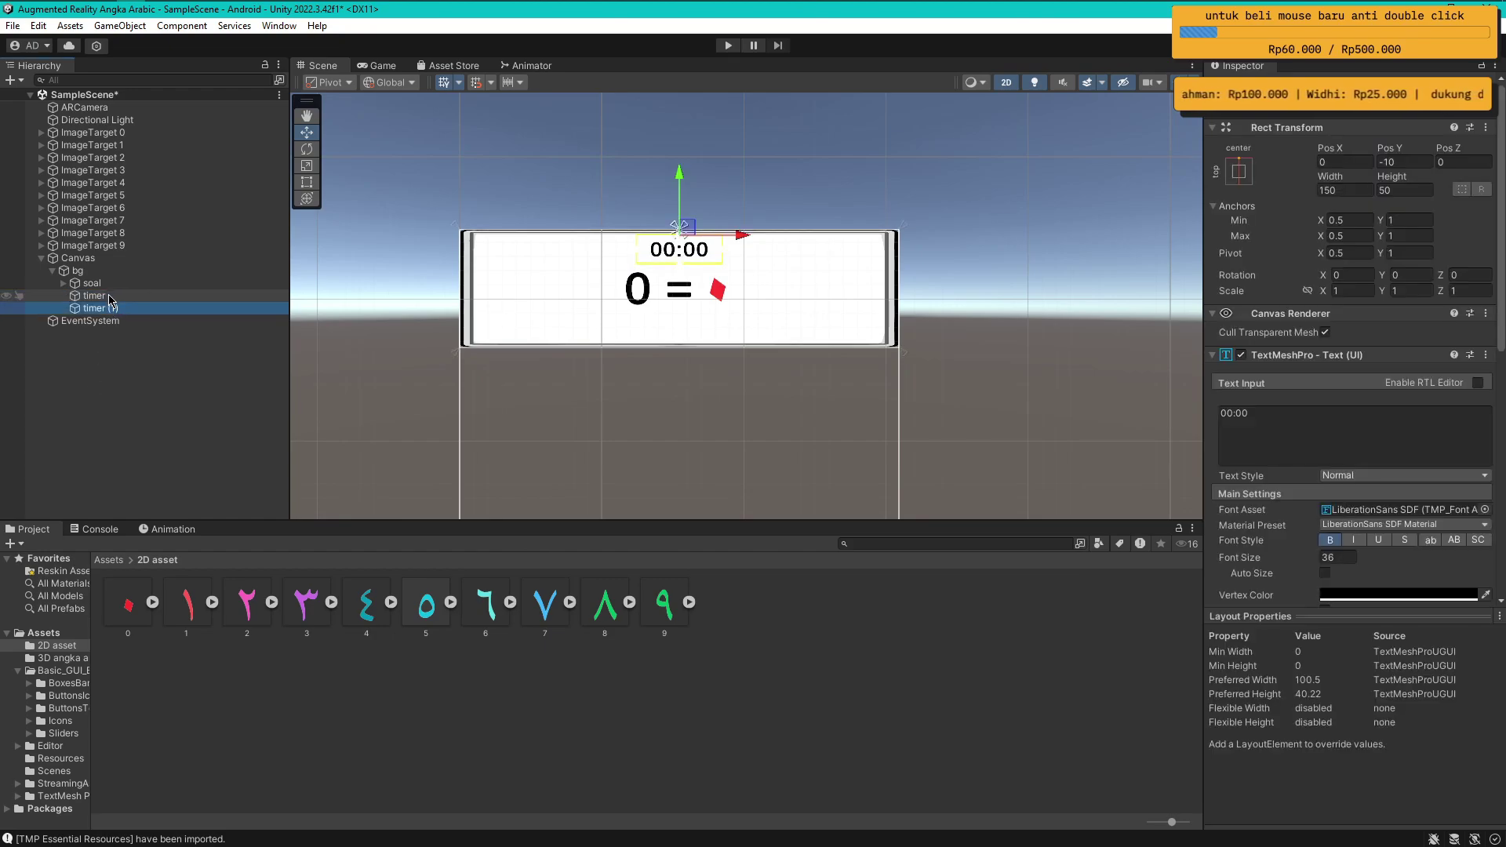
left_click(1359, 160)
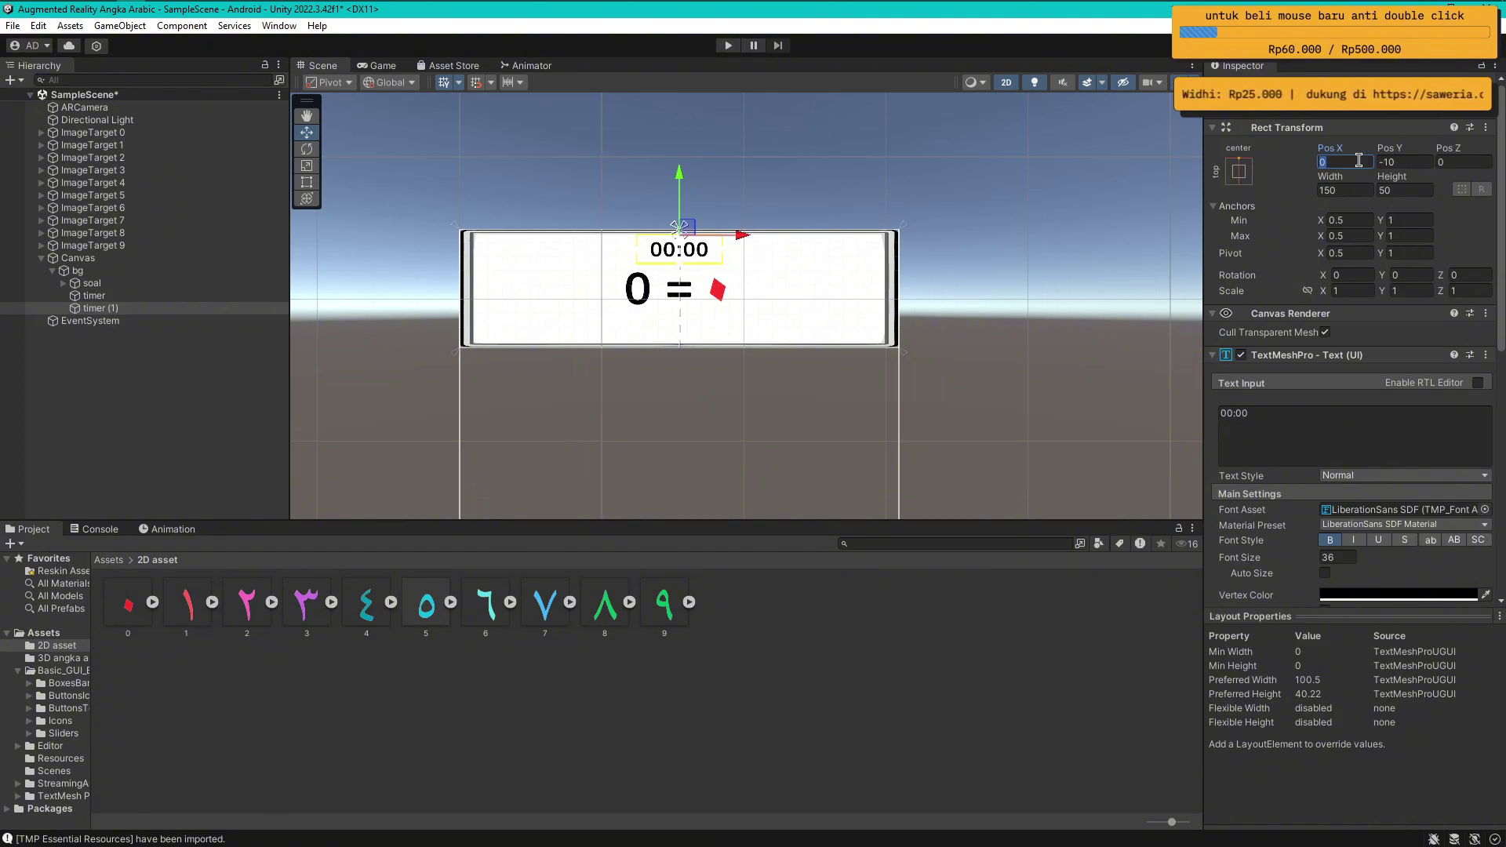
type("150")
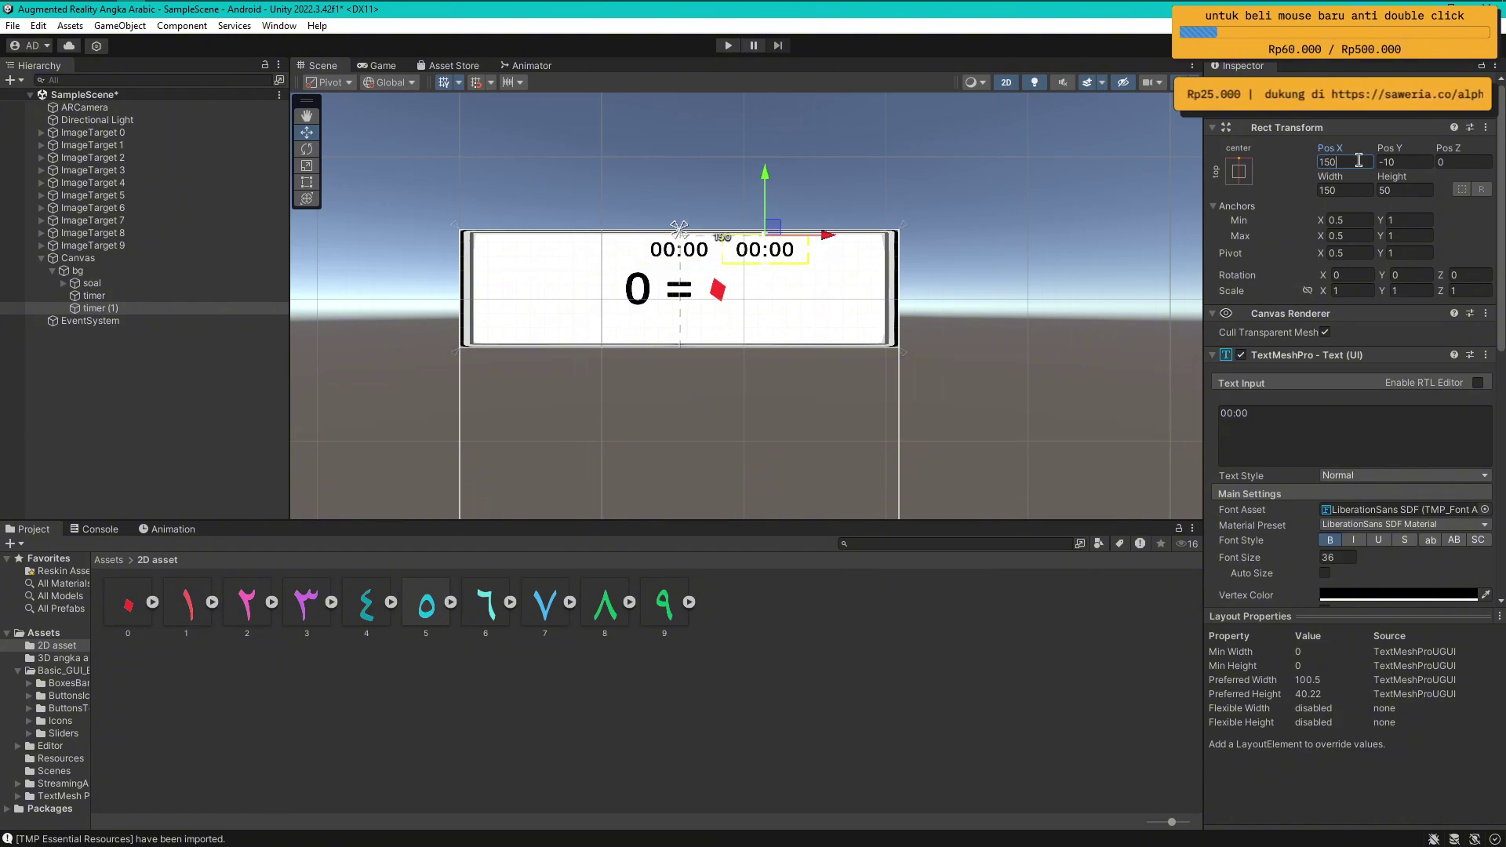
Rename the duplicated timer text object score and change its text to 0
left_click(100, 308)
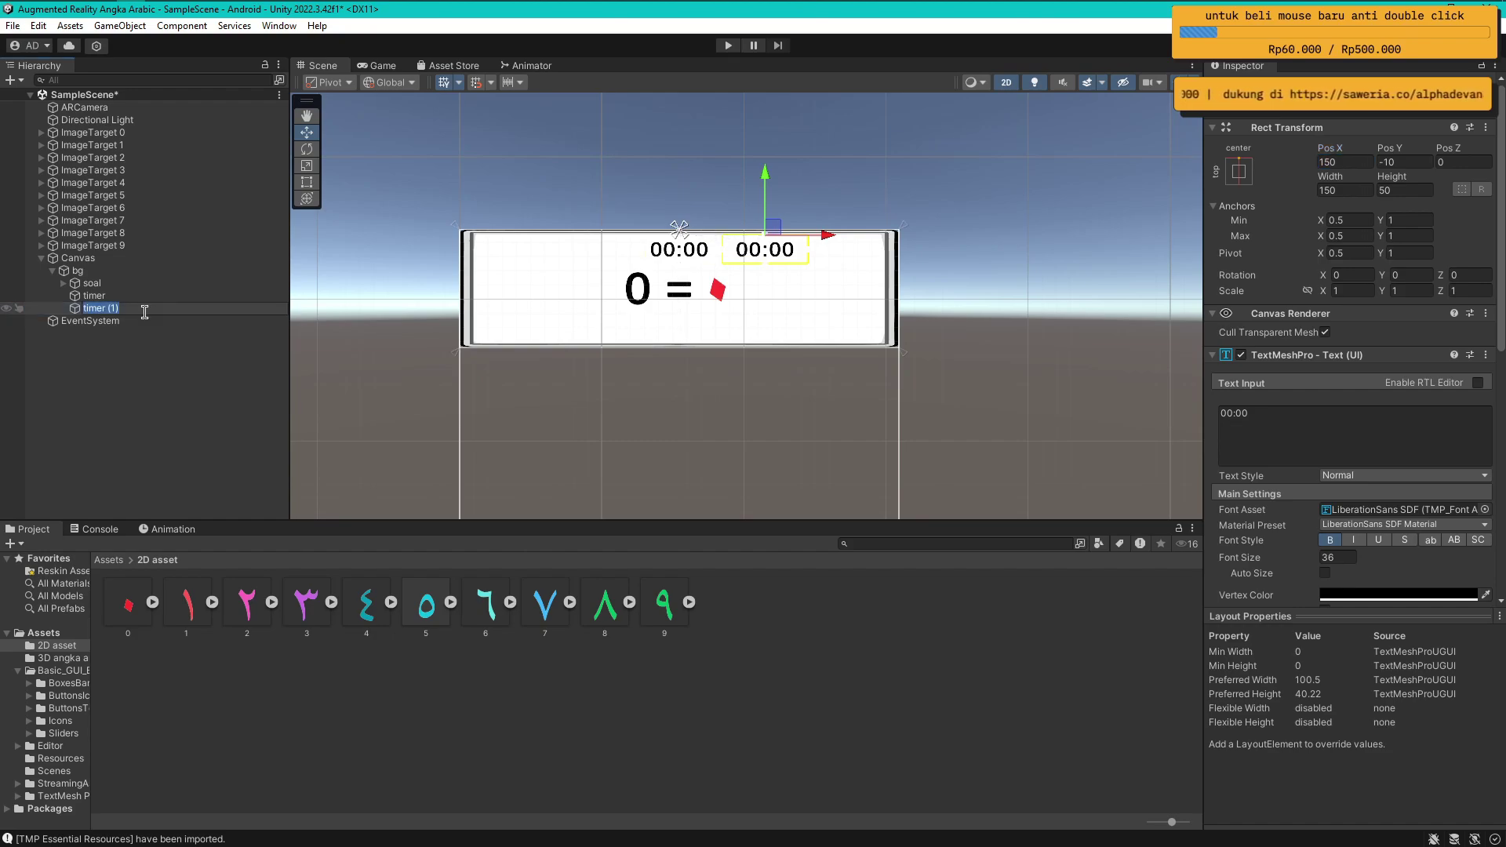
type("score")
key("Return")
left_click(1305, 428)
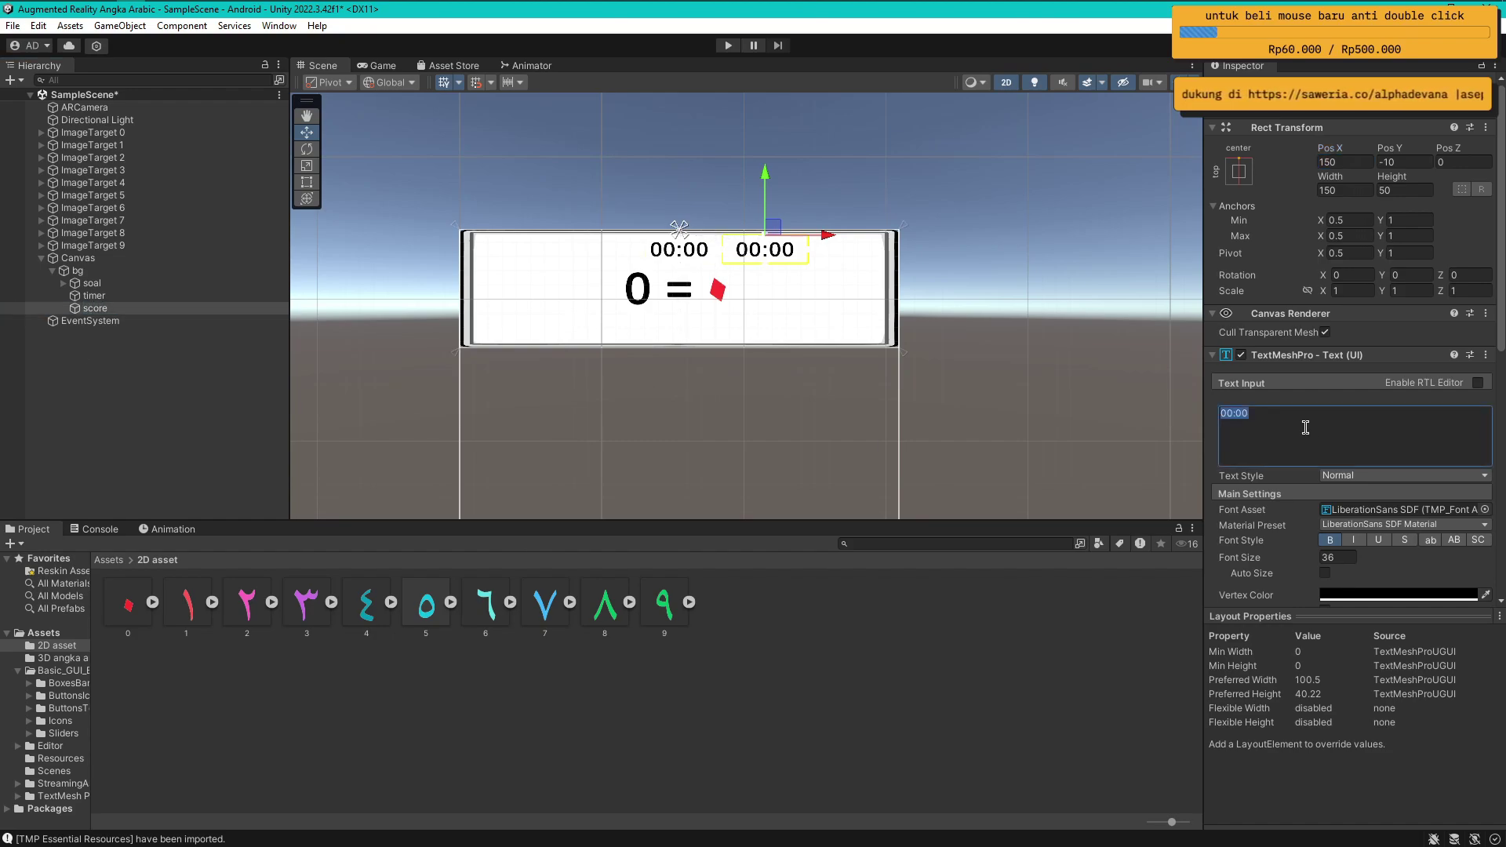
type("000")
key("BackSpace")
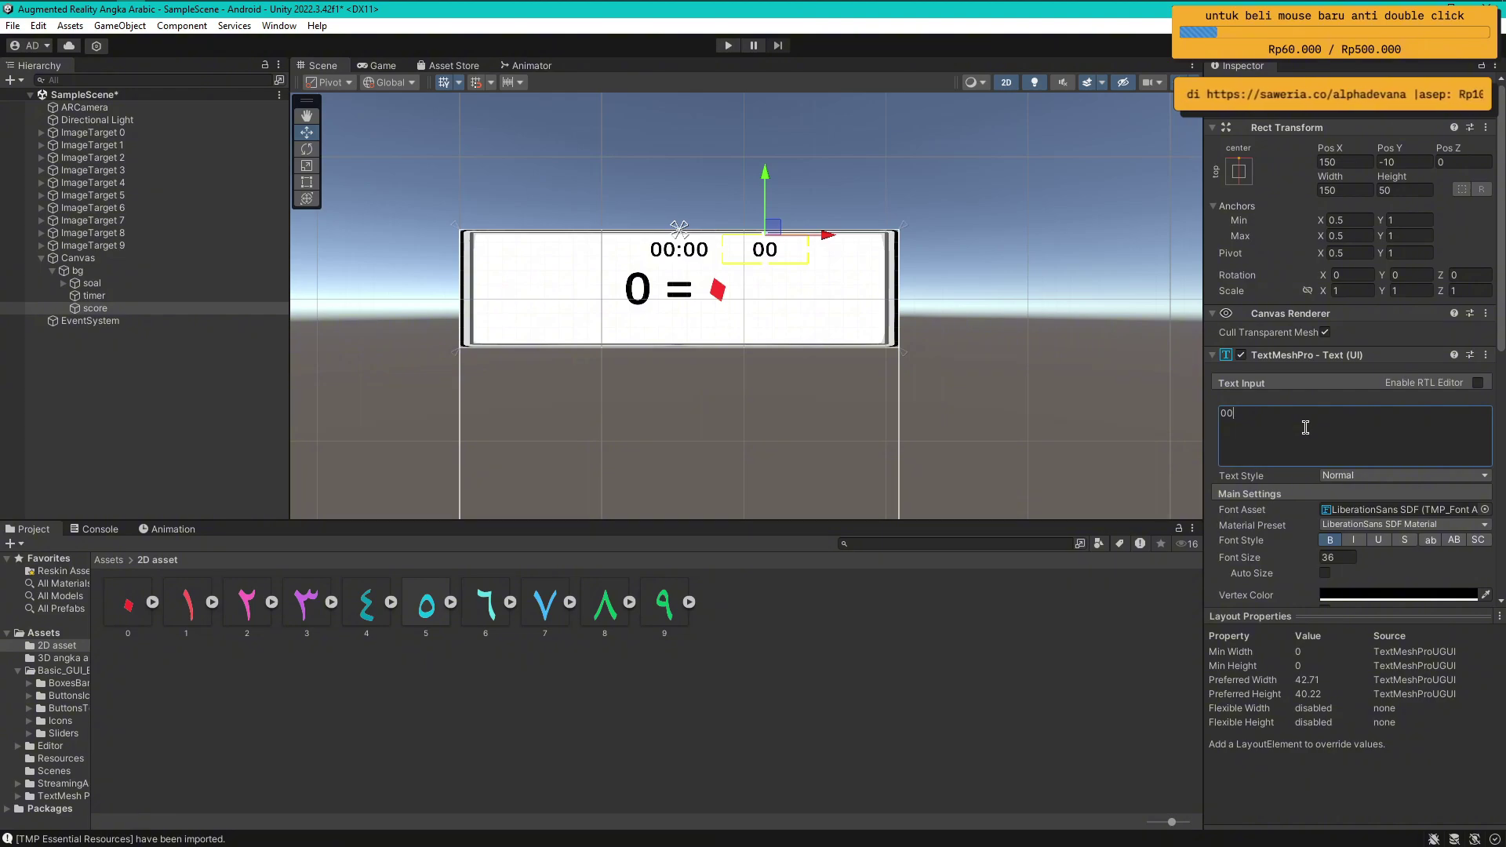
key("BackSpace")
left_click(182, 387)
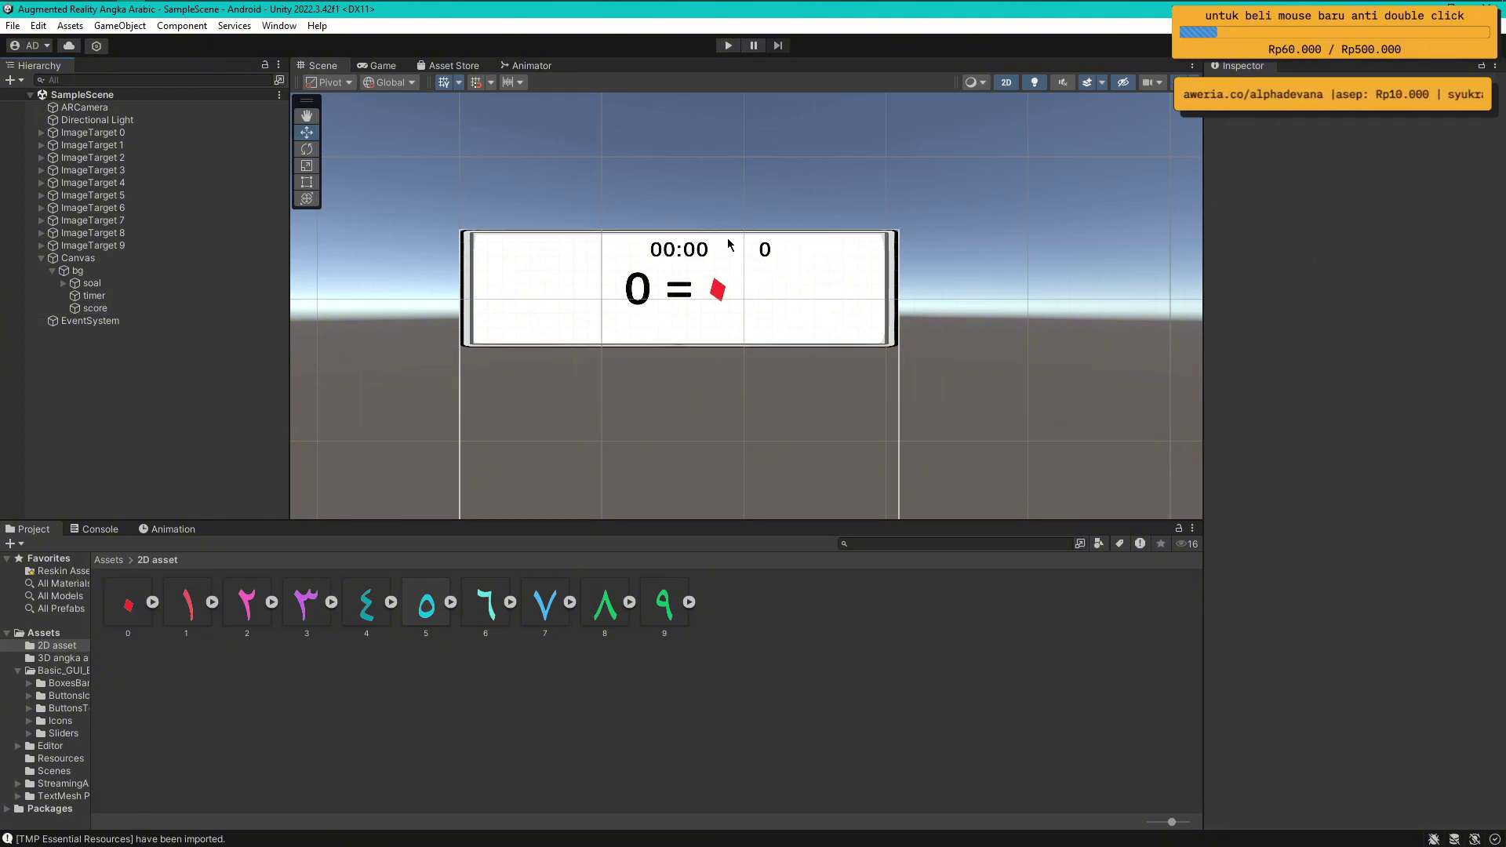
left_click(110, 298)
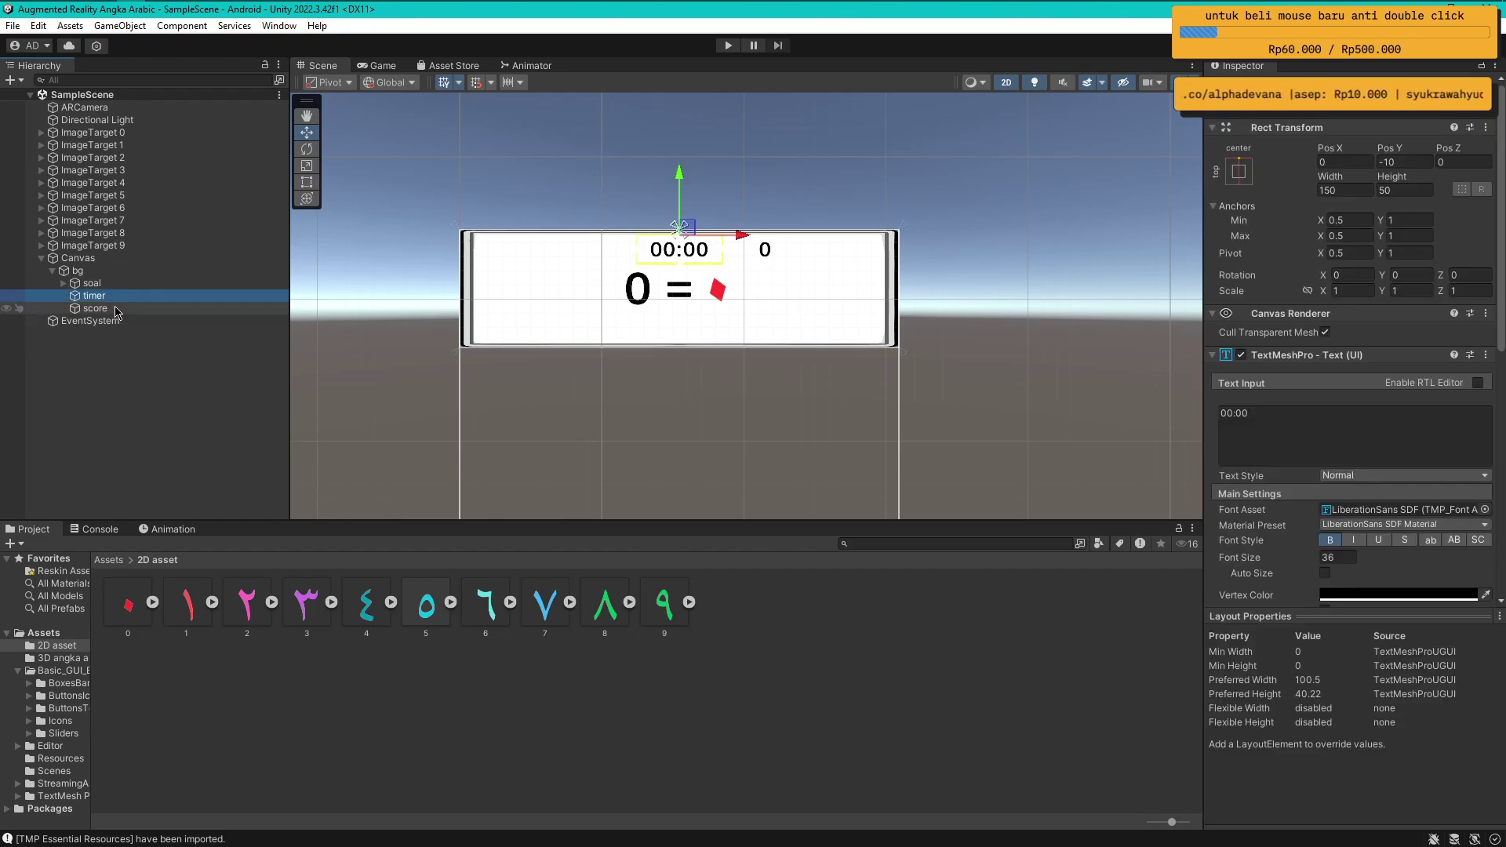
right_click(111, 300)
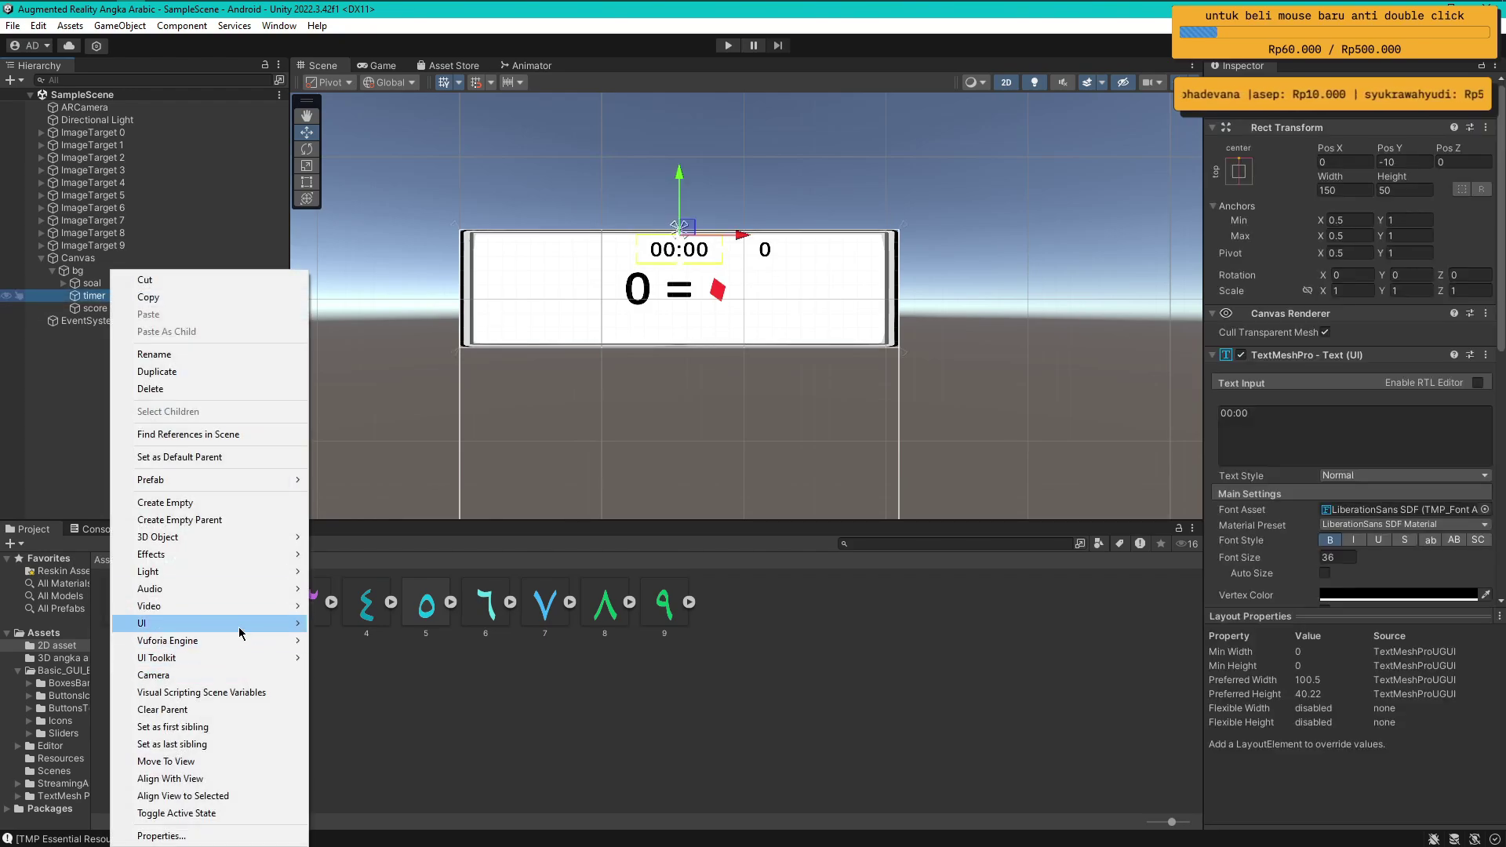
mouse_move(239, 632)
left_click(72, 419)
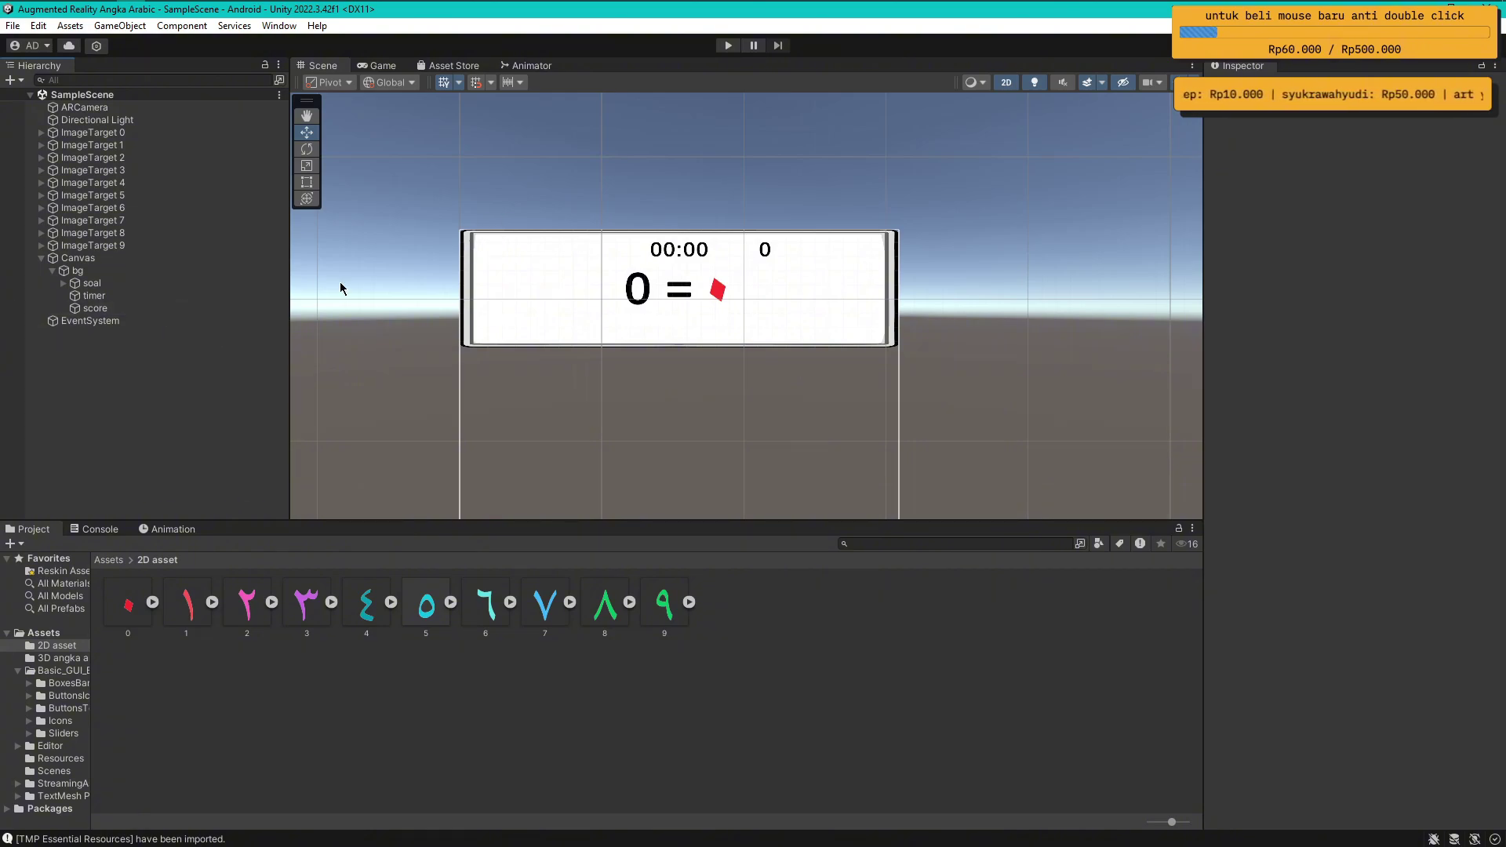
Add a TextMeshPro button as a child of bg and delete the button's text child
right_click(90, 270)
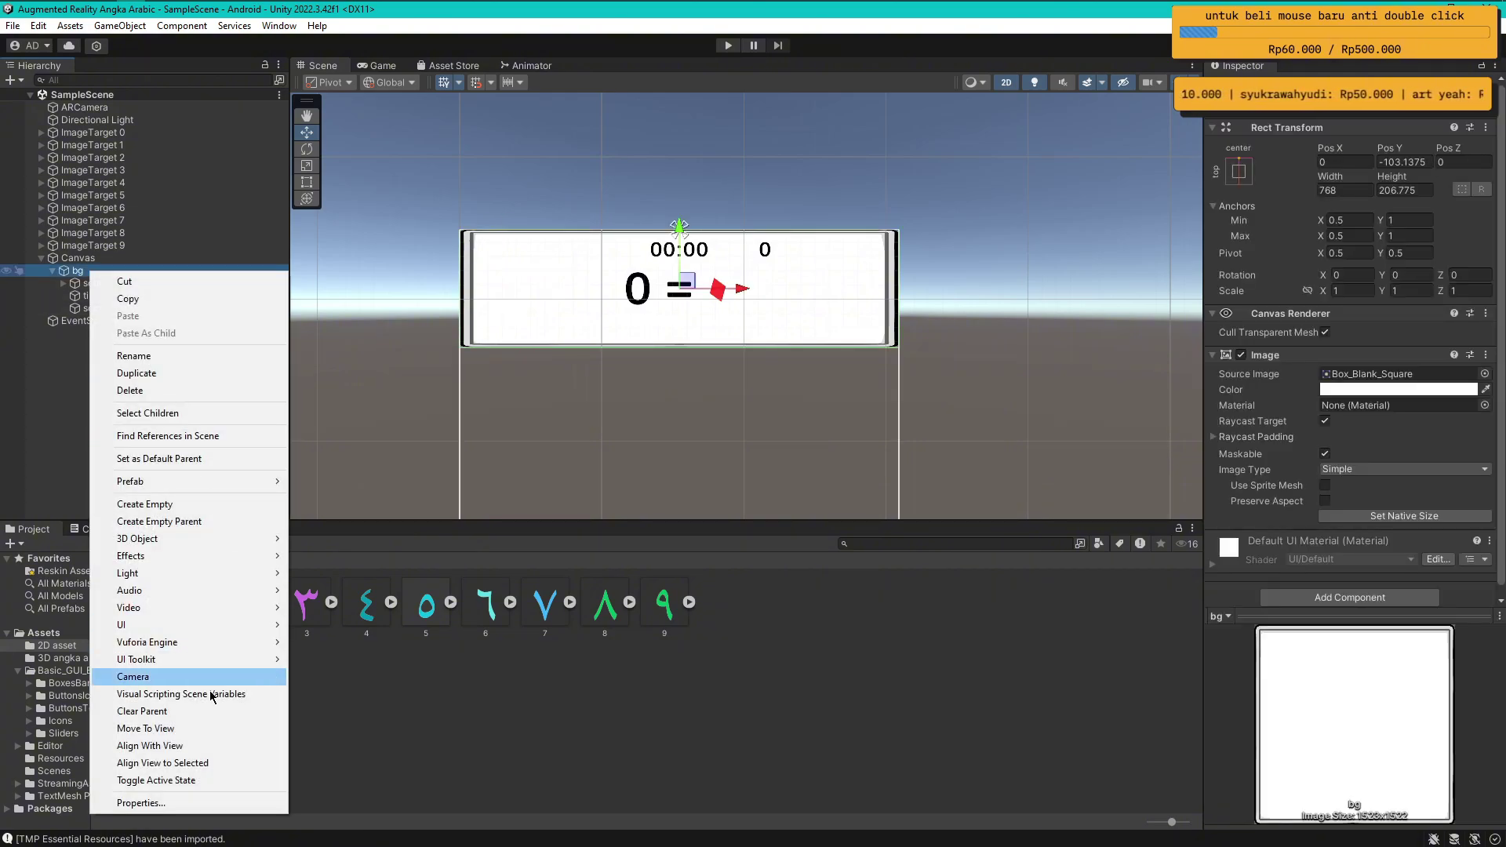
mouse_move(202, 626)
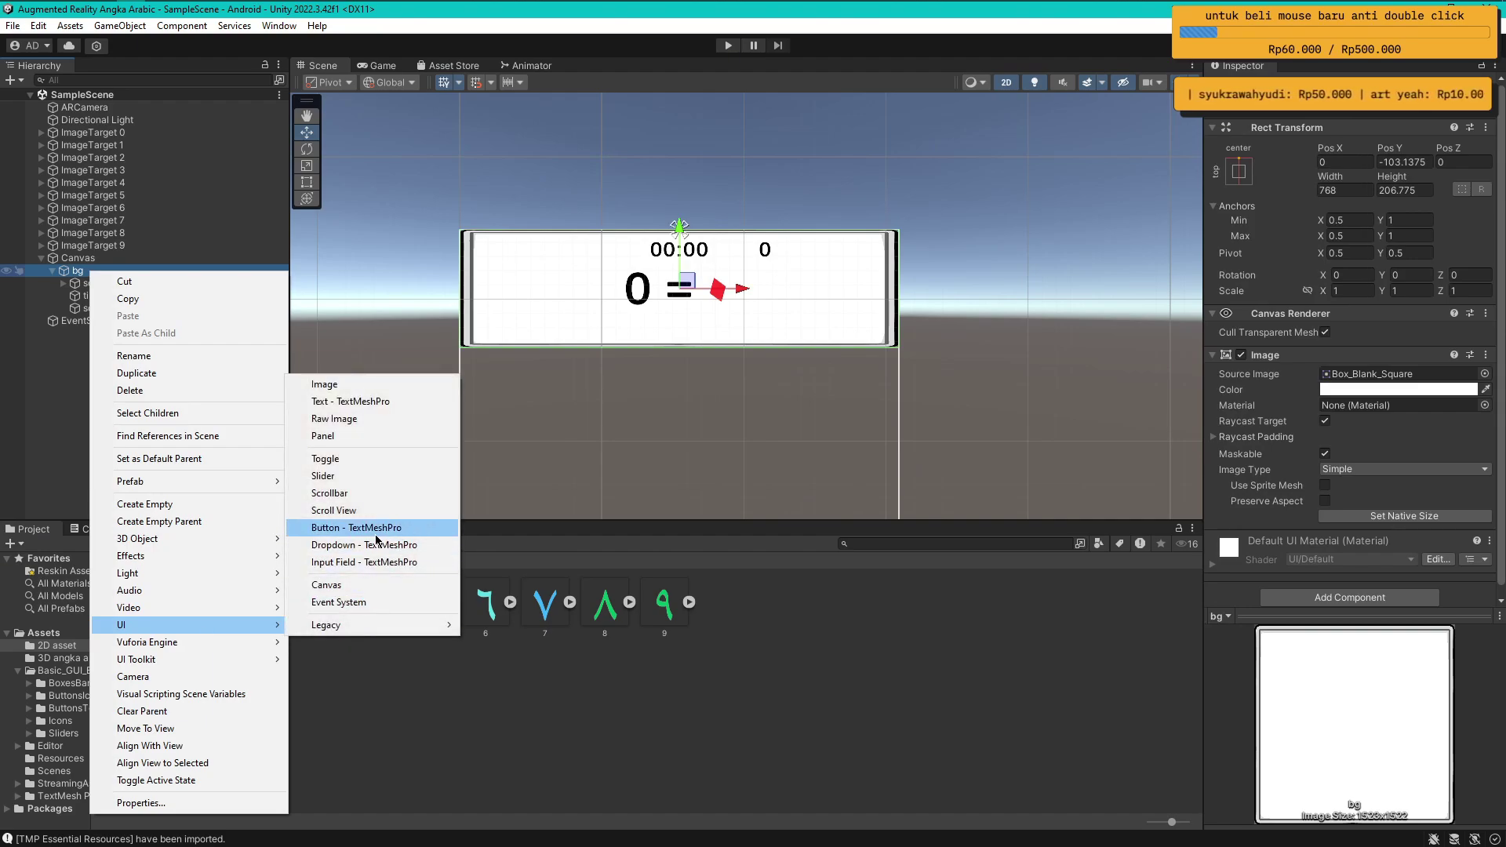
left_click(372, 527)
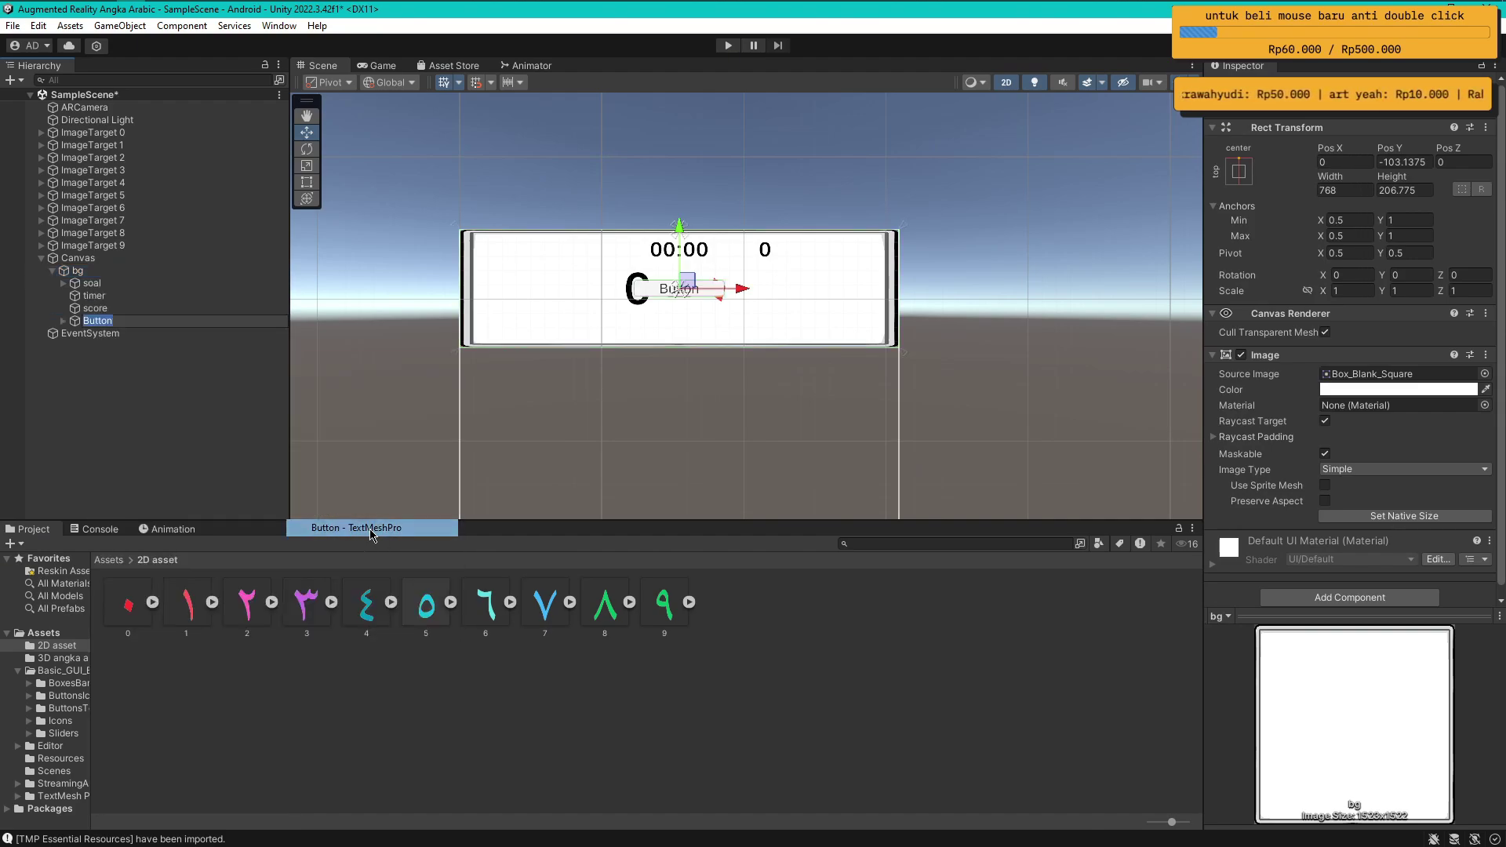
left_click(375, 345)
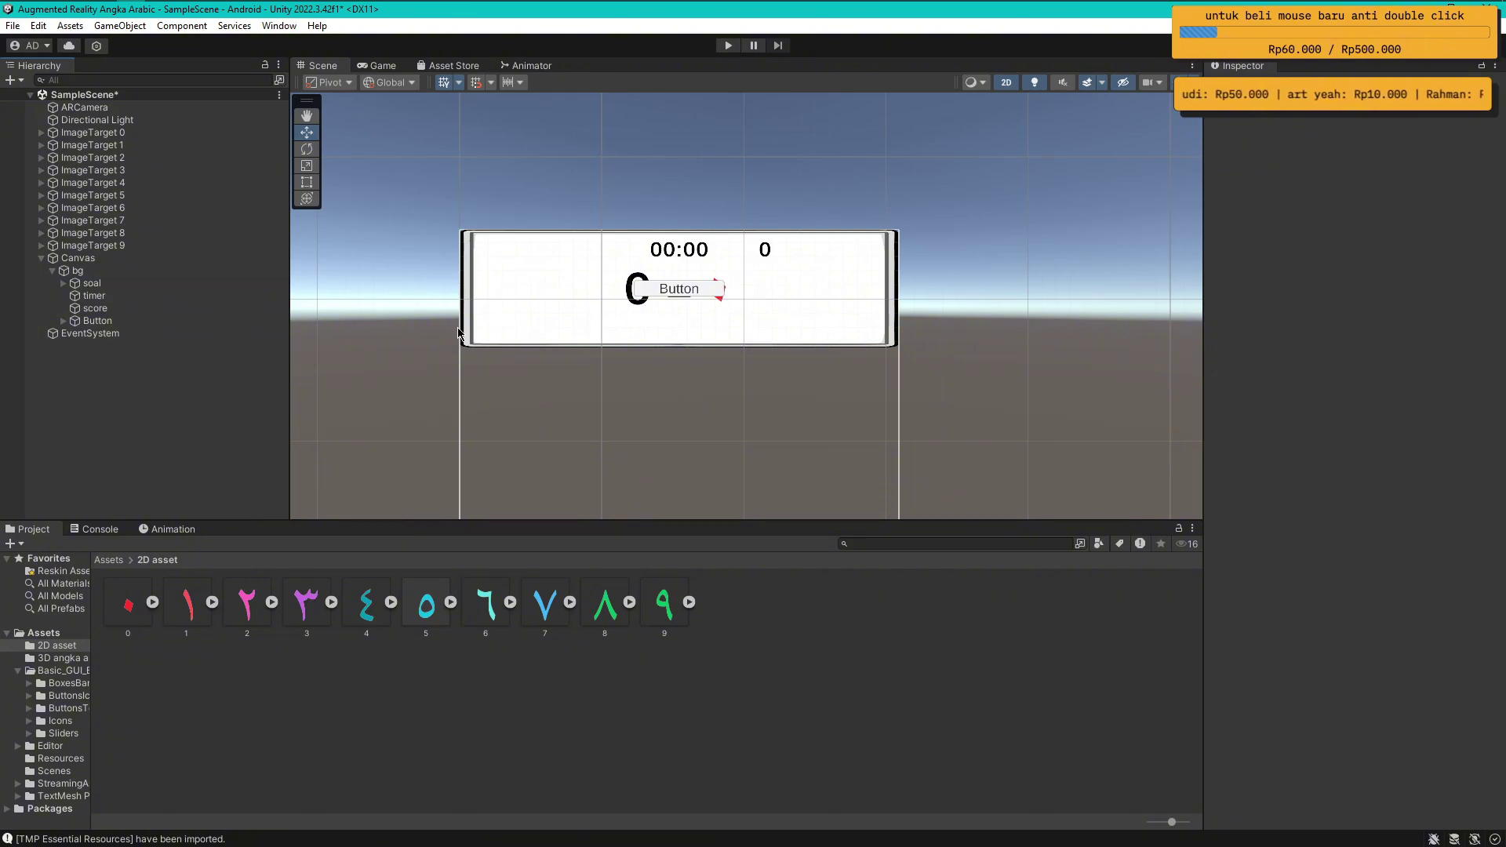
left_click(64, 320)
left_click(95, 336)
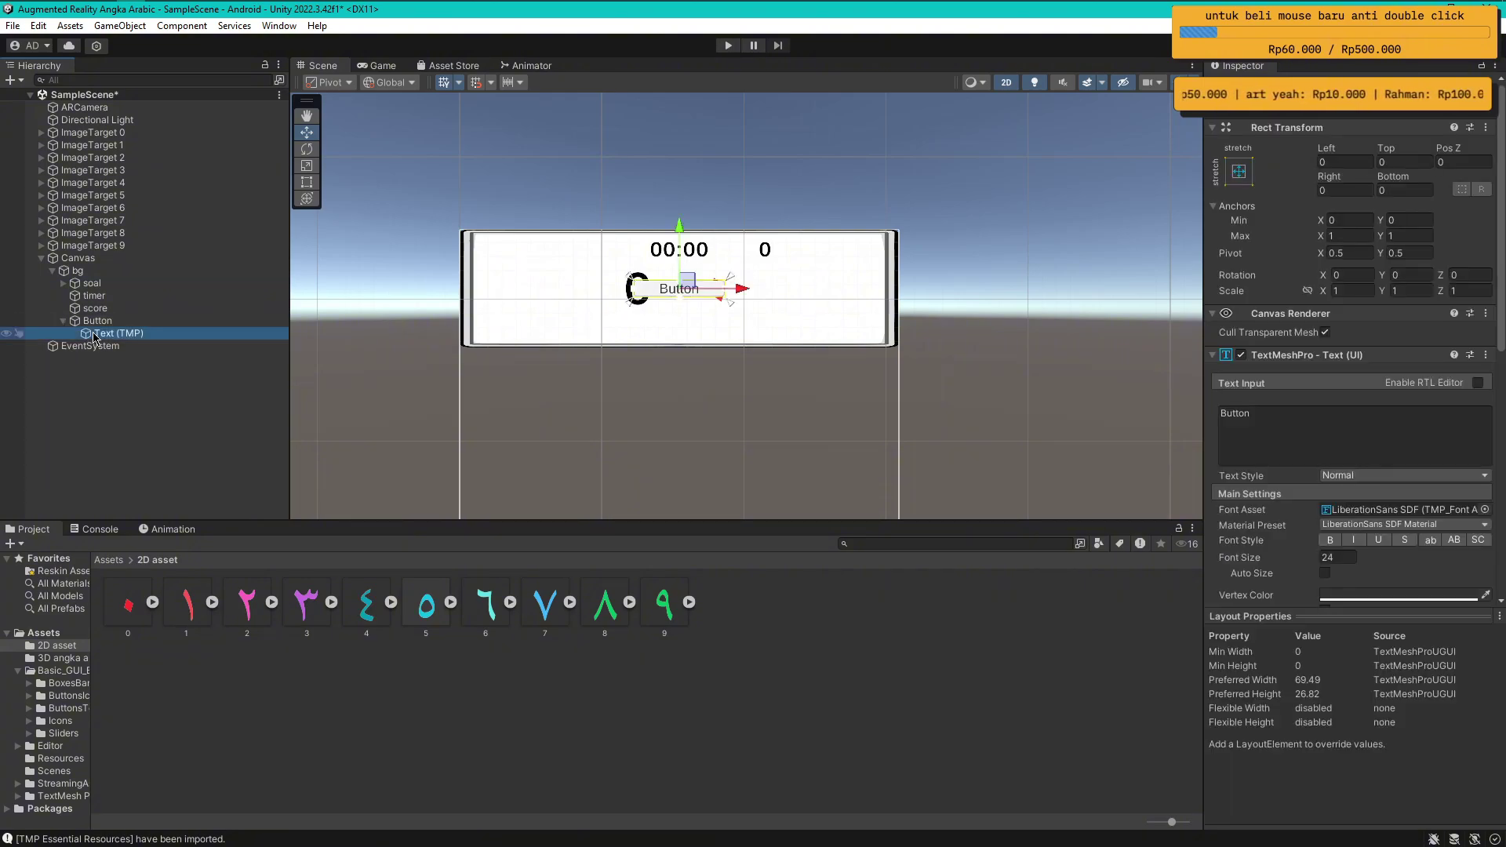
key("Delete")
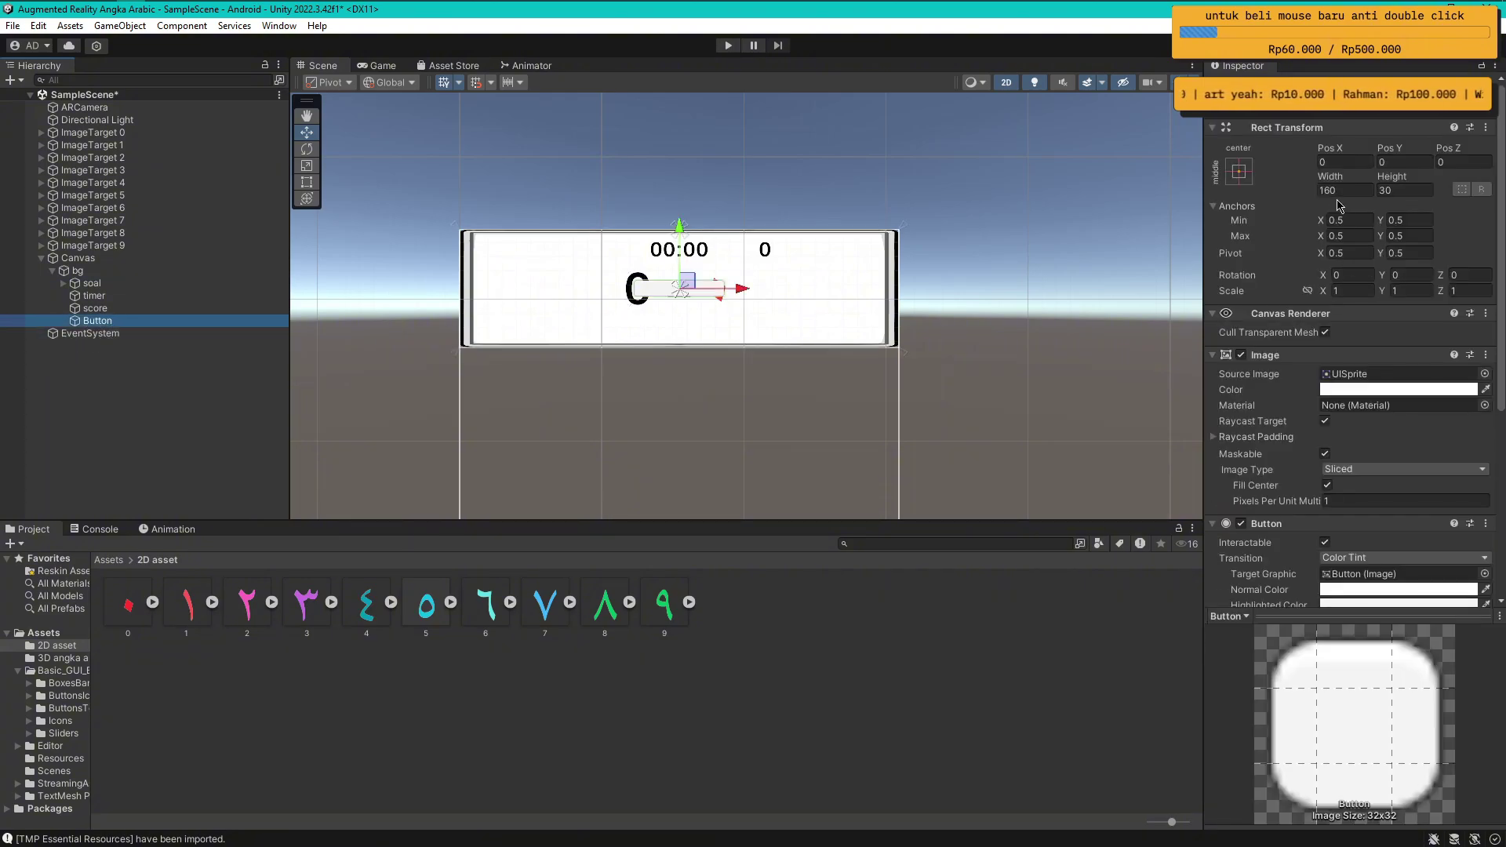
Set the new button's width and height to 80
left_click(1345, 190)
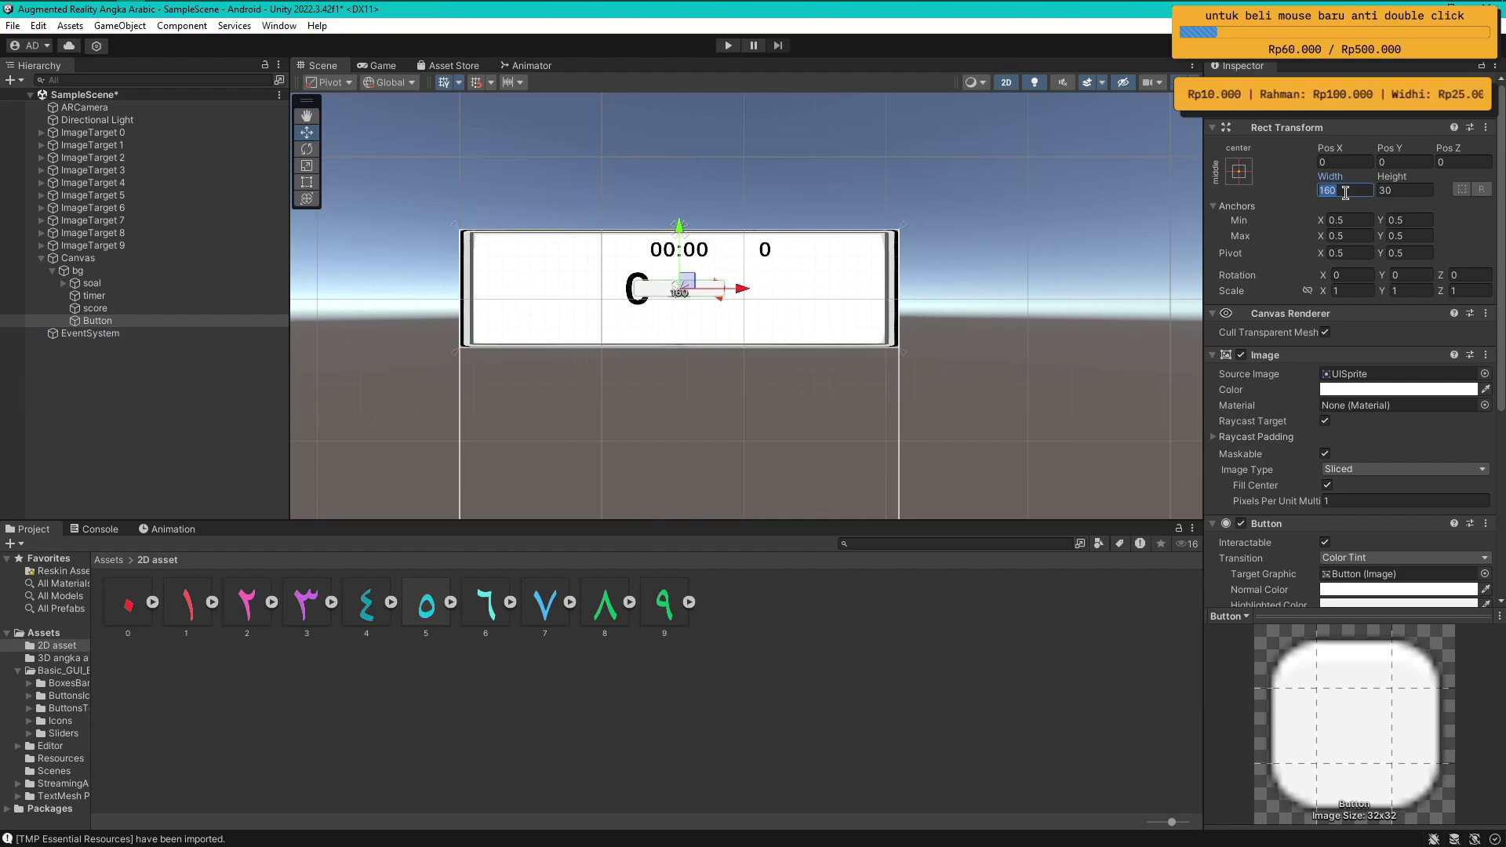
type("80")
key("Tab")
type("80")
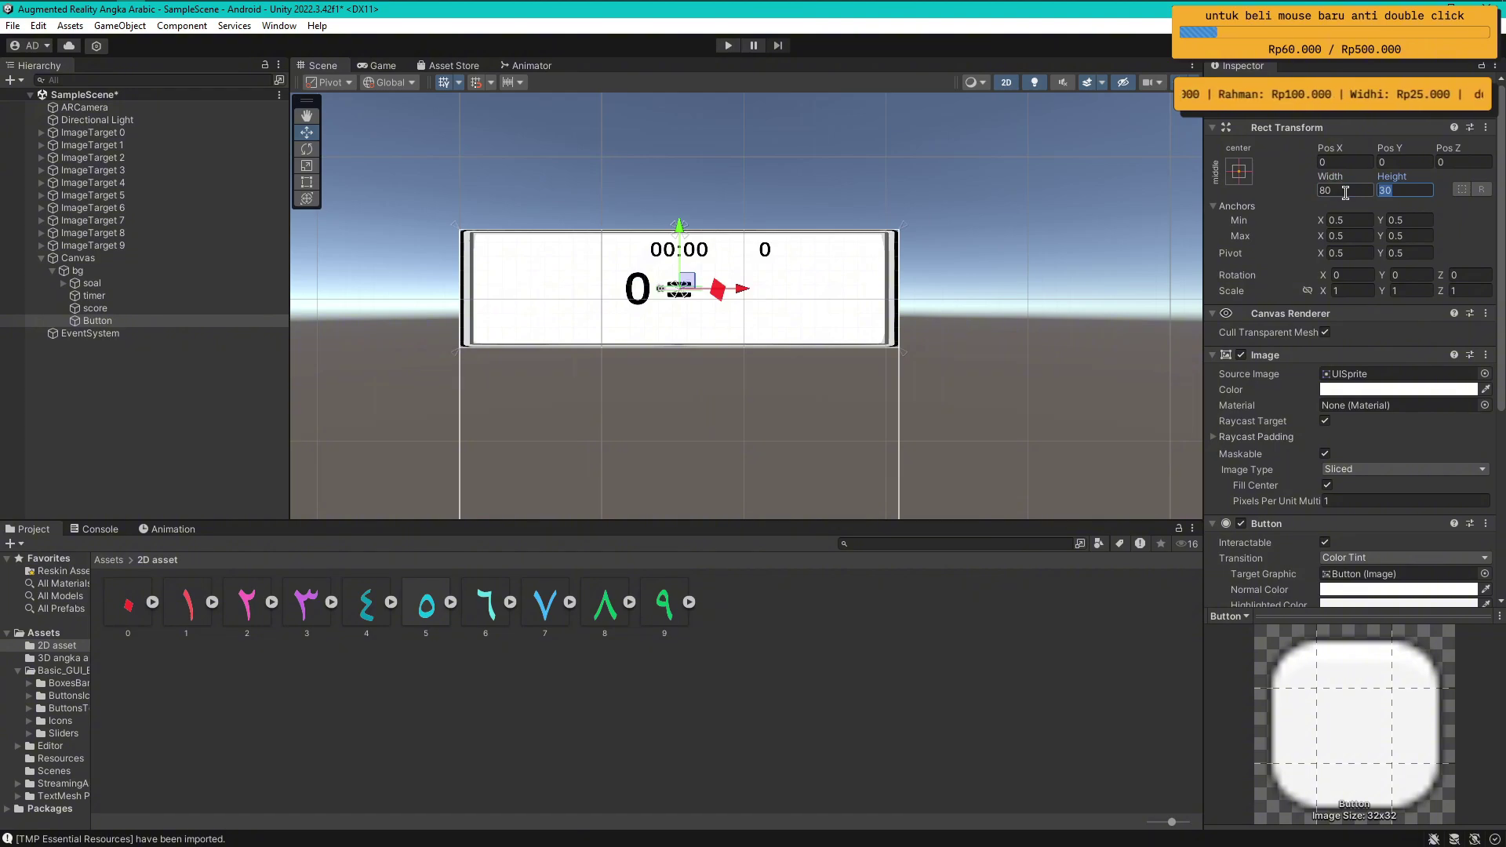
Set the button's width and height to 60
left_click(1345, 190)
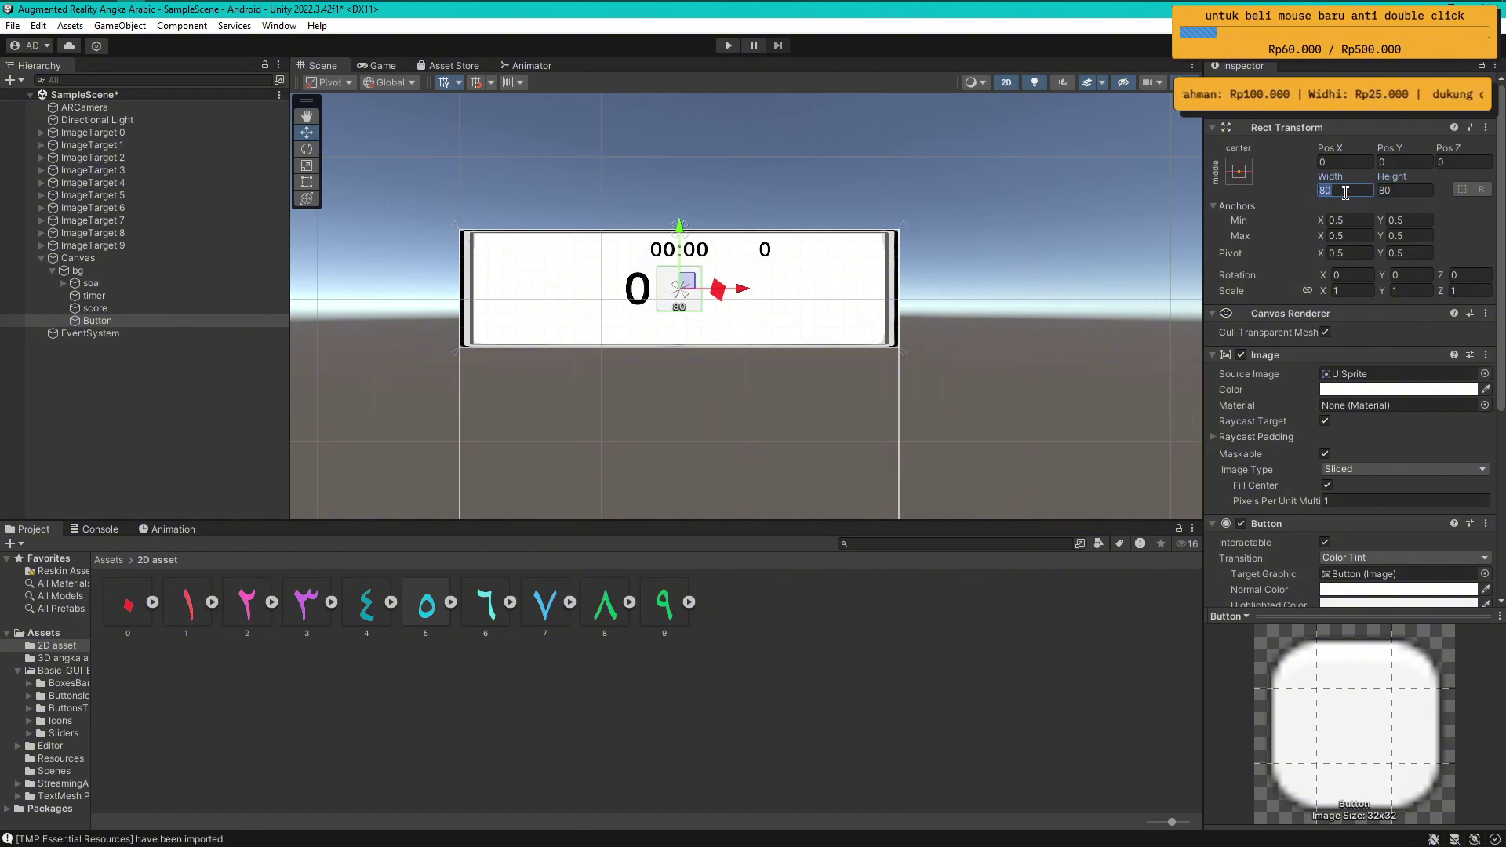
type("60")
key("Tab")
type("60")
Anchor the button to the top-left corner of bg, setting its pivot and position as well
left_click(1239, 170)
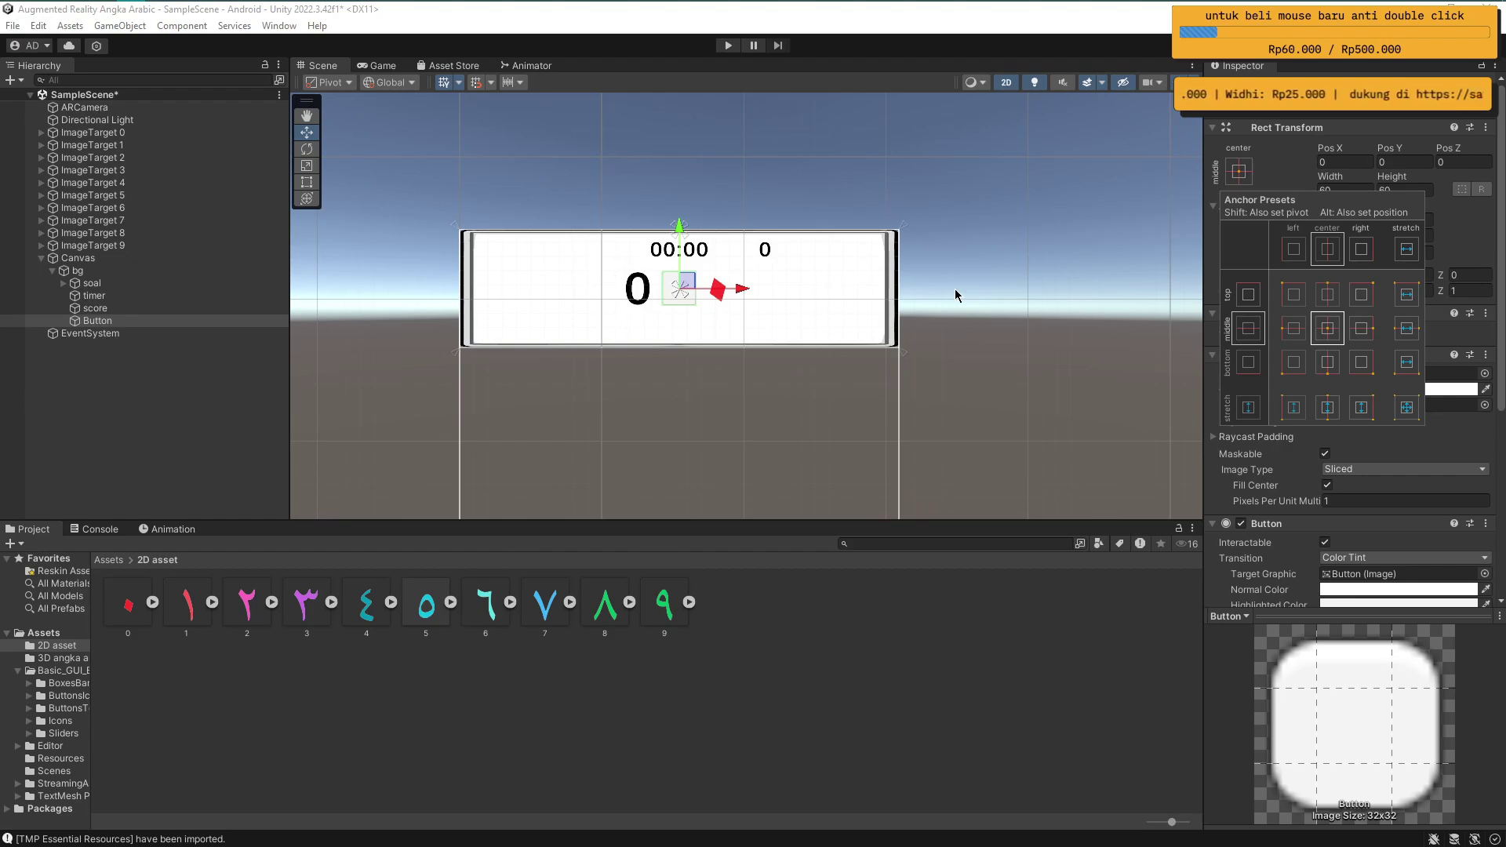
key("alt+shift")
left_click(1290, 301, "alt+shift")
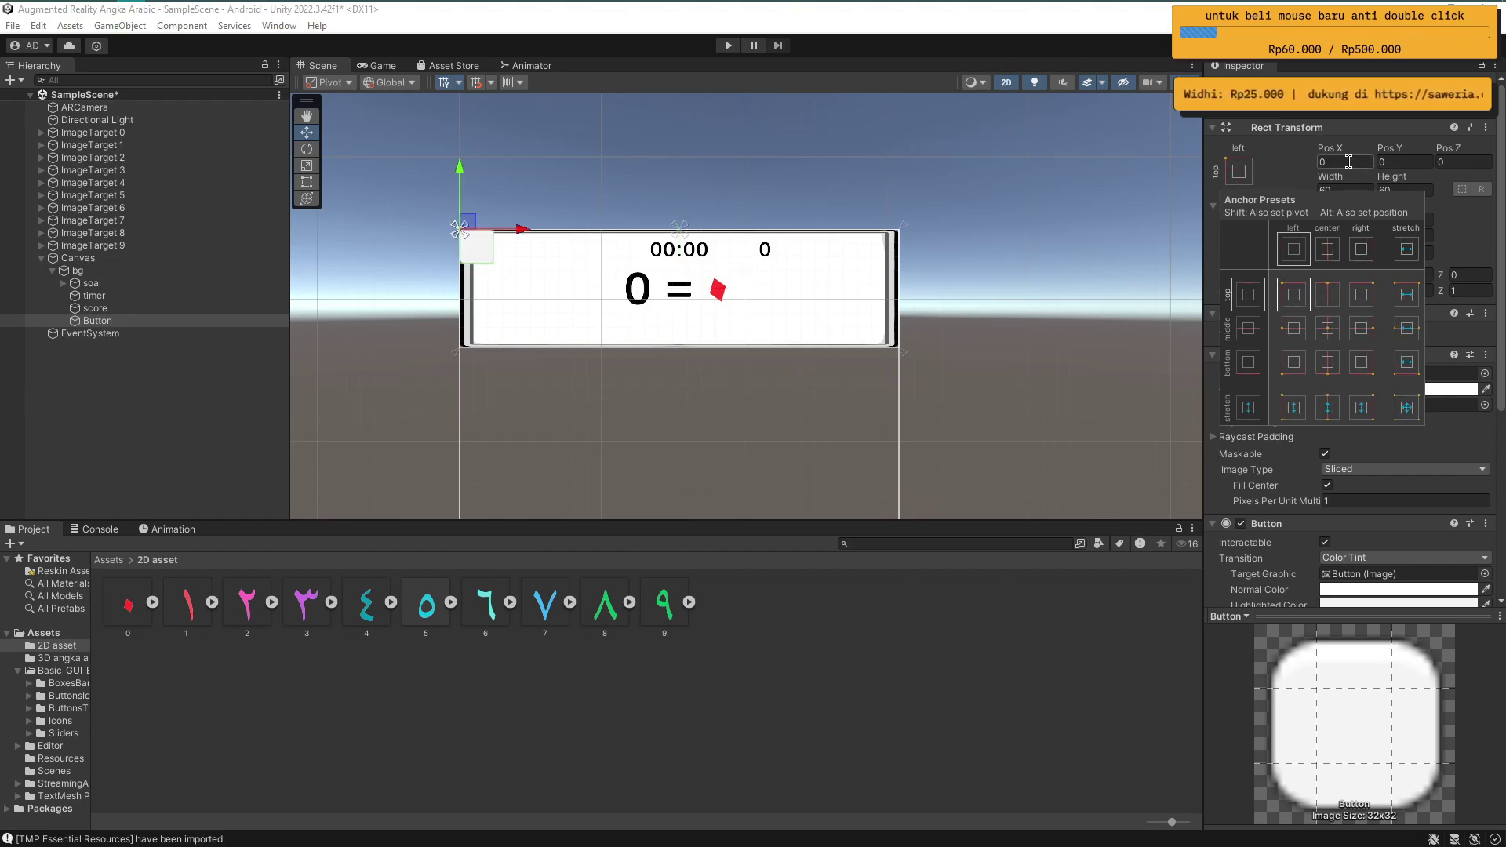
Offset the button from the question box's corner with Pos X 30 and Pos Y -15
left_click(1345, 162)
type("-")
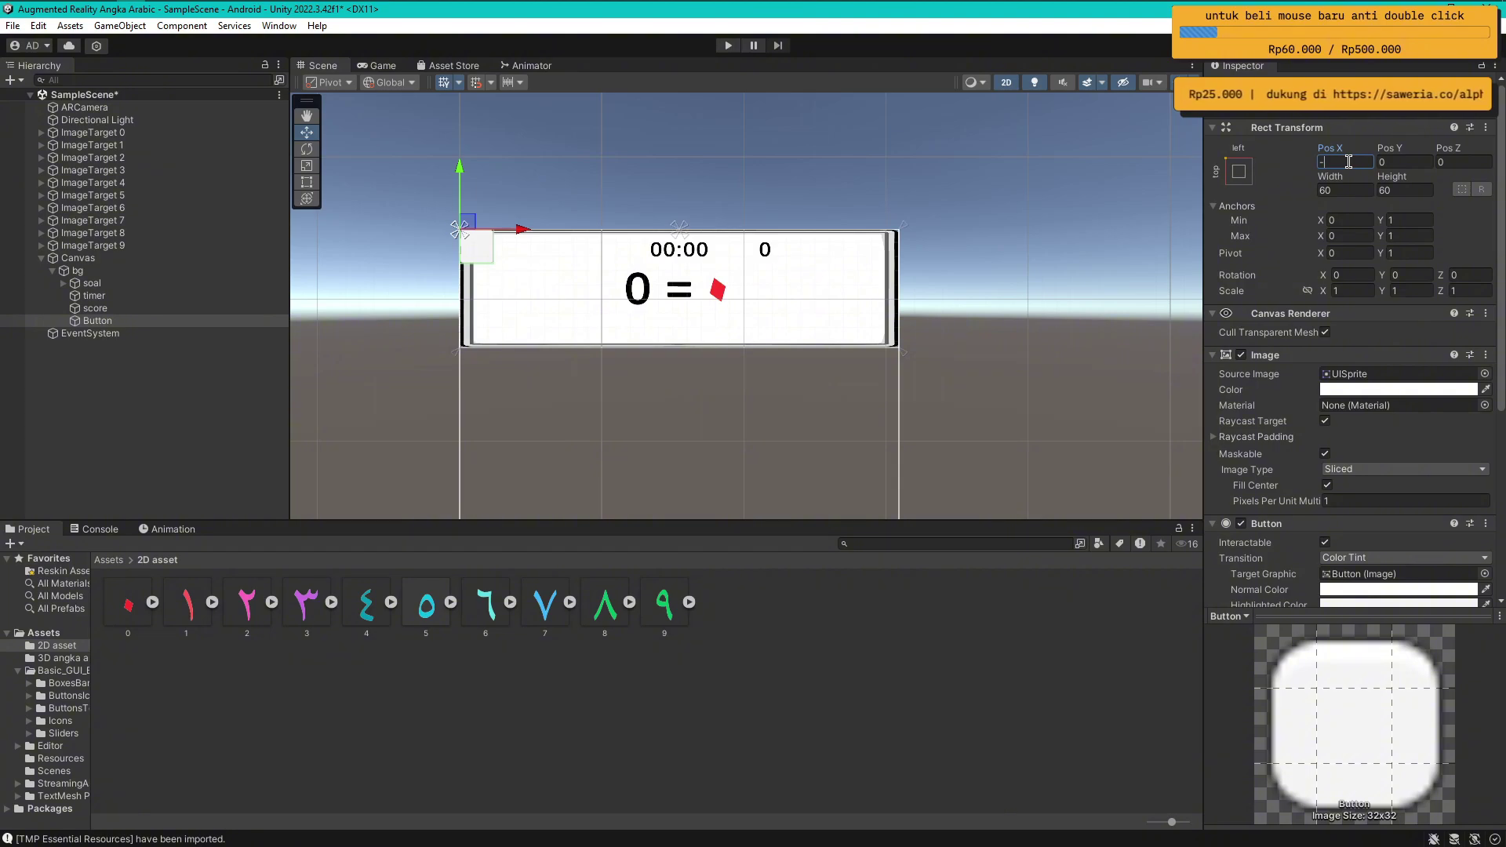
type("50")
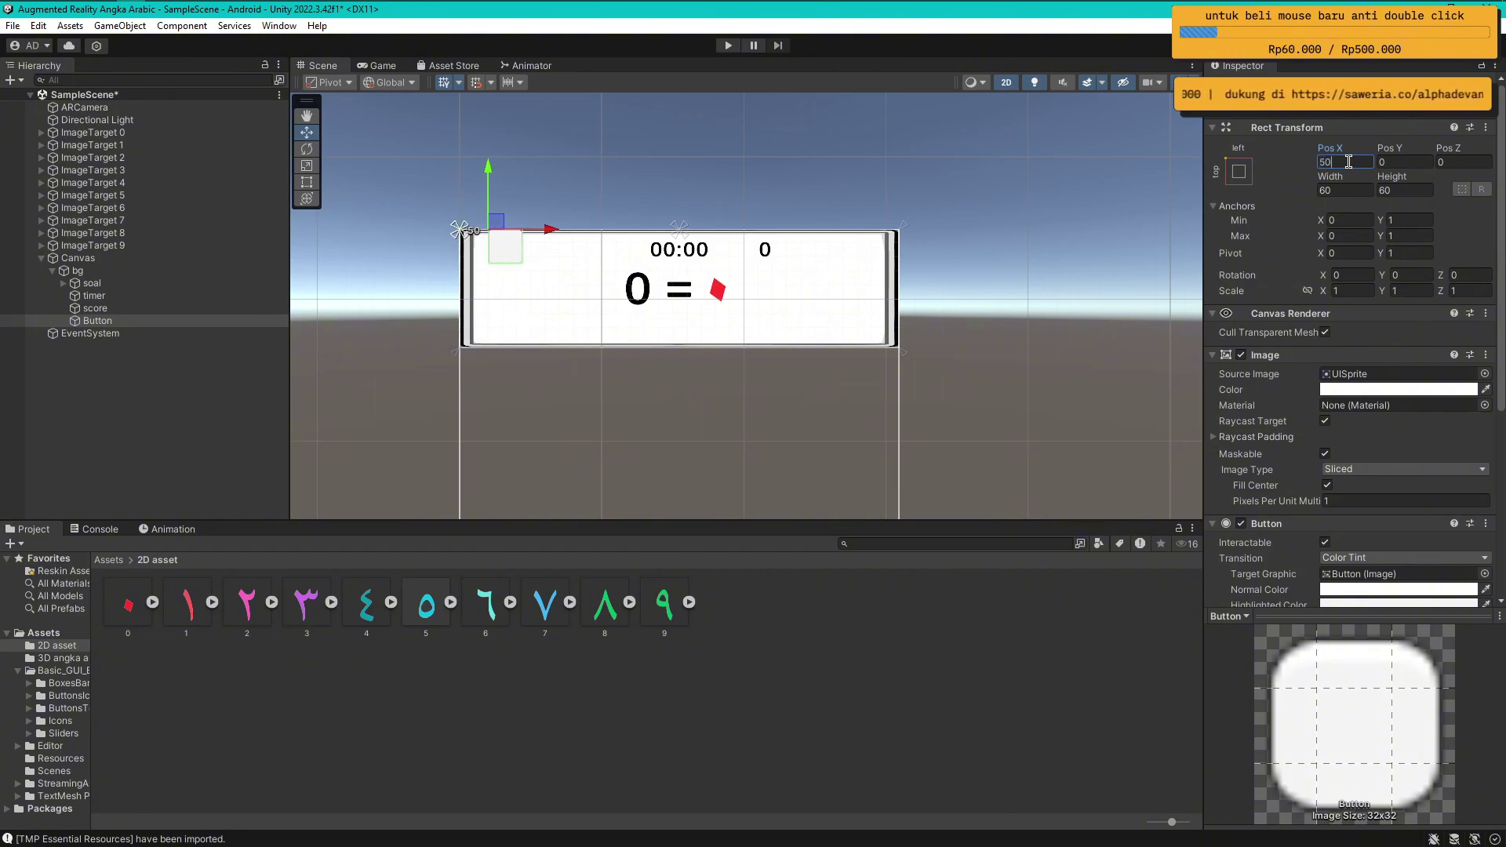
key("Return")
type("30")
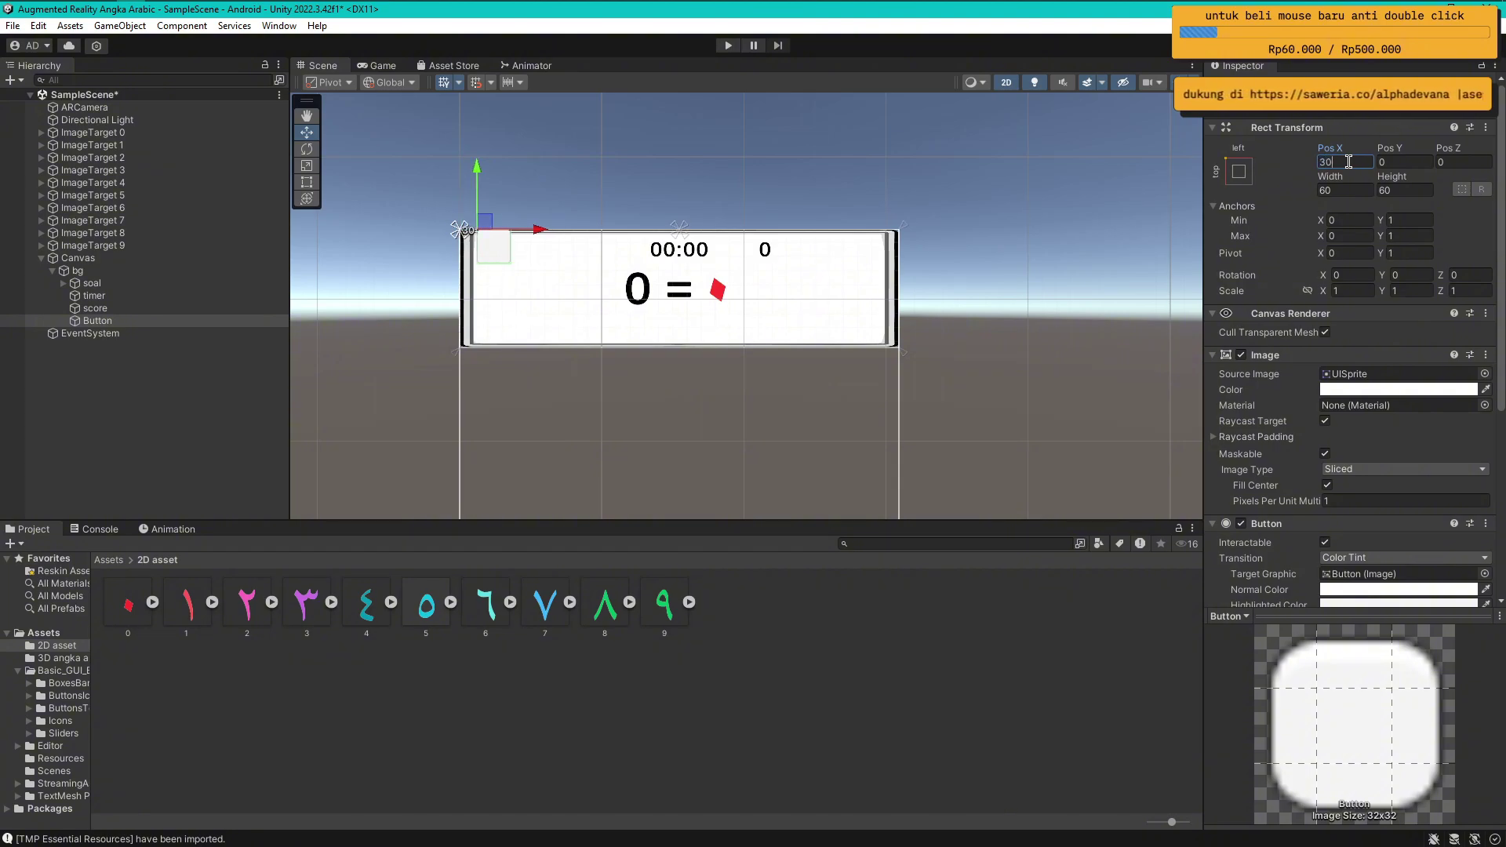
key("Tab")
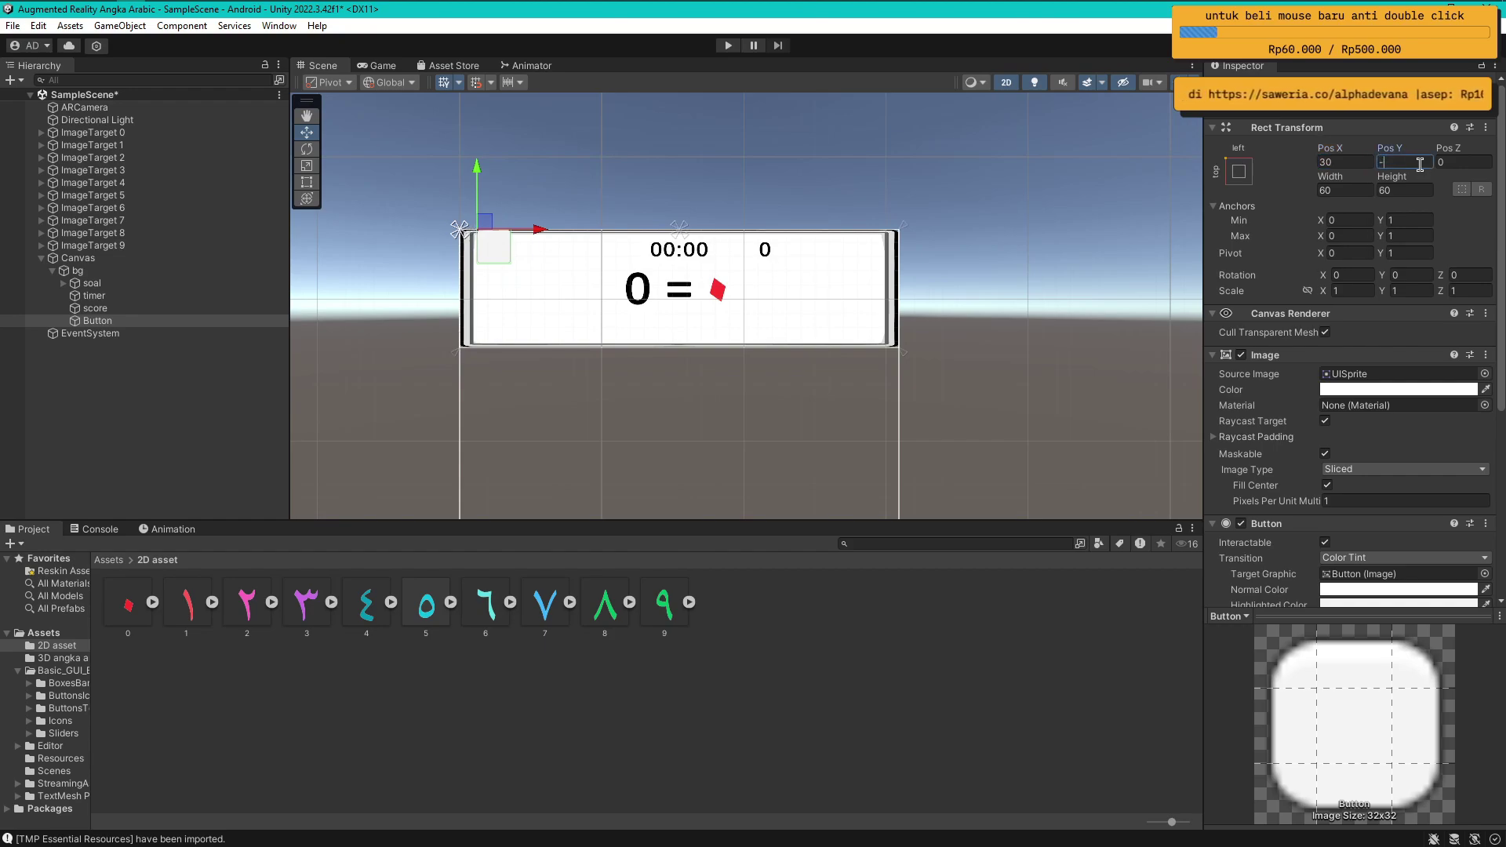
type("-10")
scroll(501, 267, "up", 4)
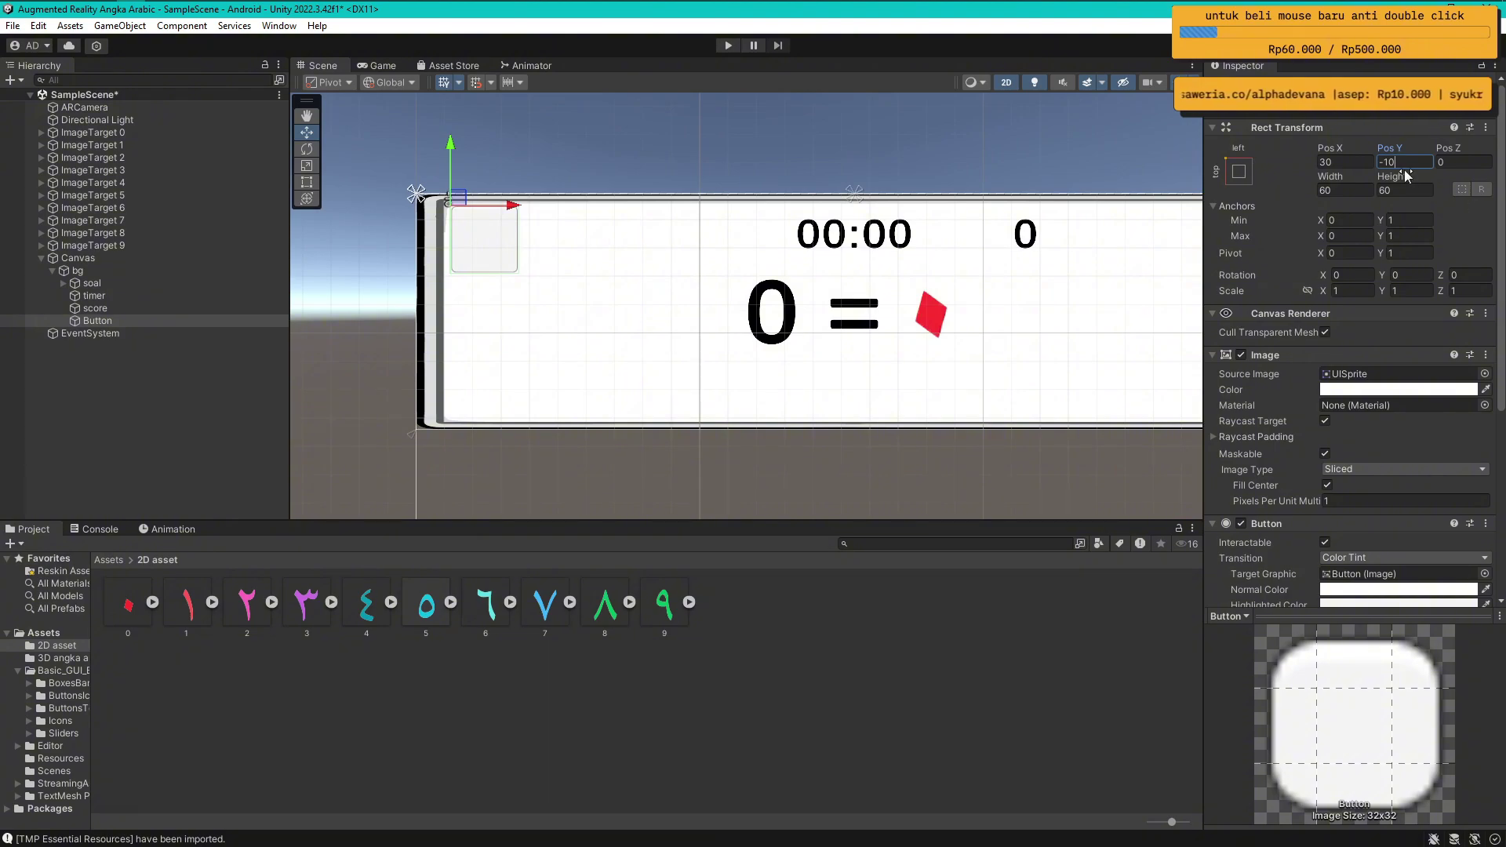
left_click(1406, 162)
type("-15")
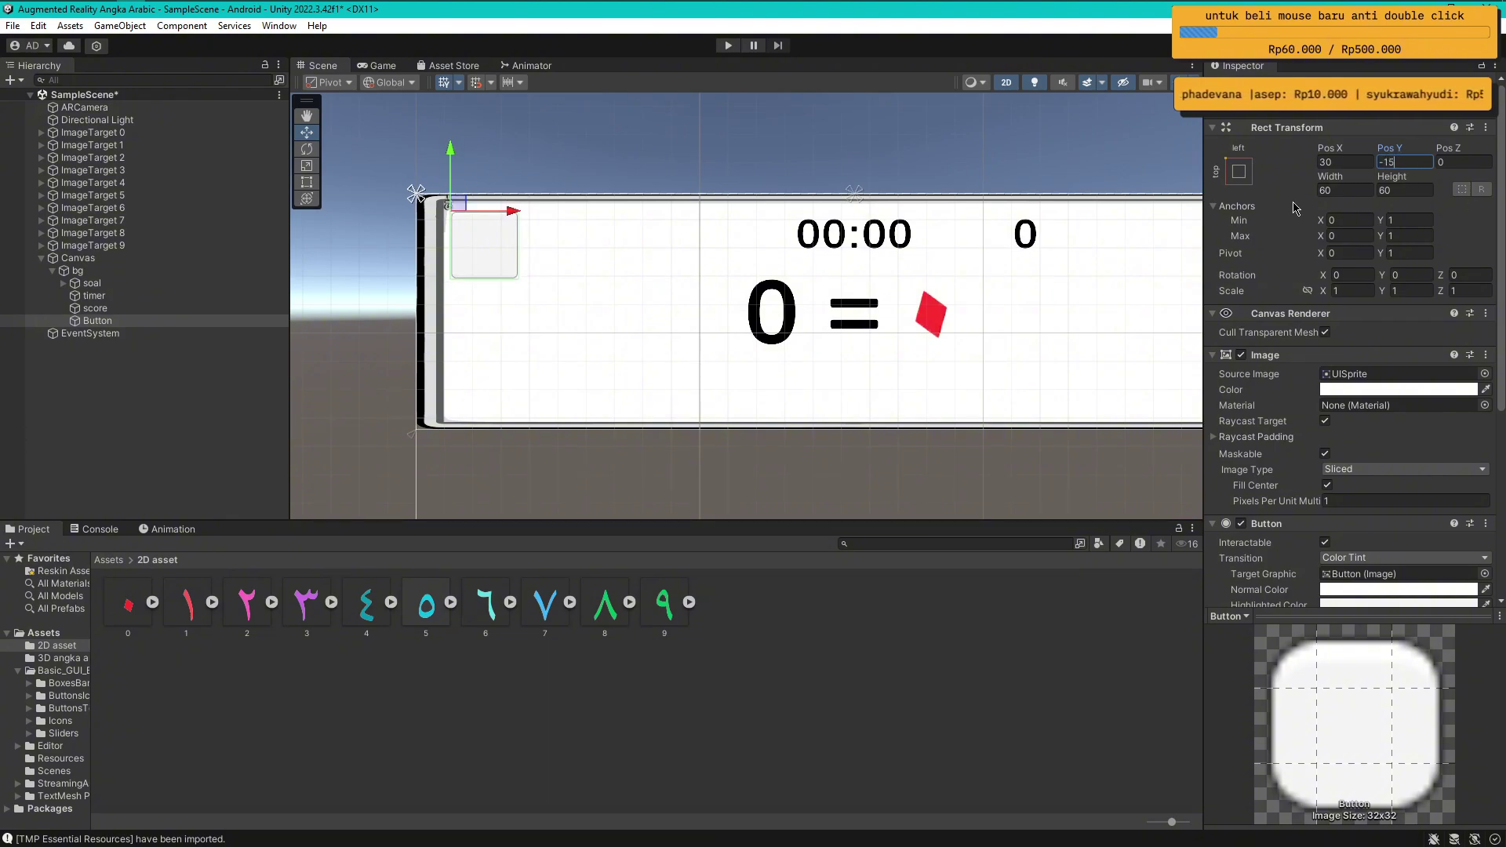
left_click(336, 408)
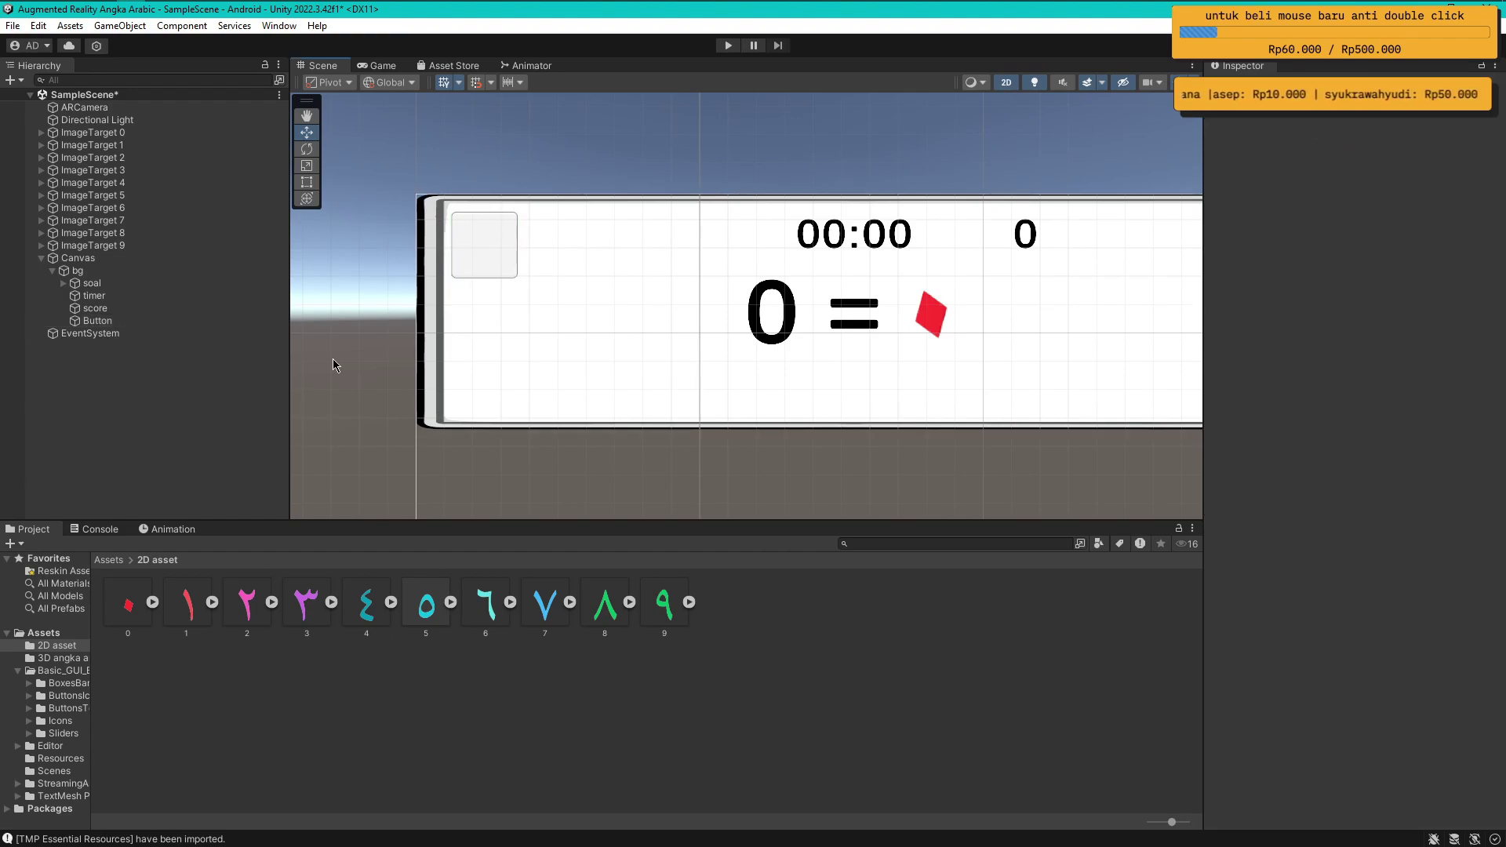
Add a UI Image as a child of the button, keeping the name Image
double_click(78, 270)
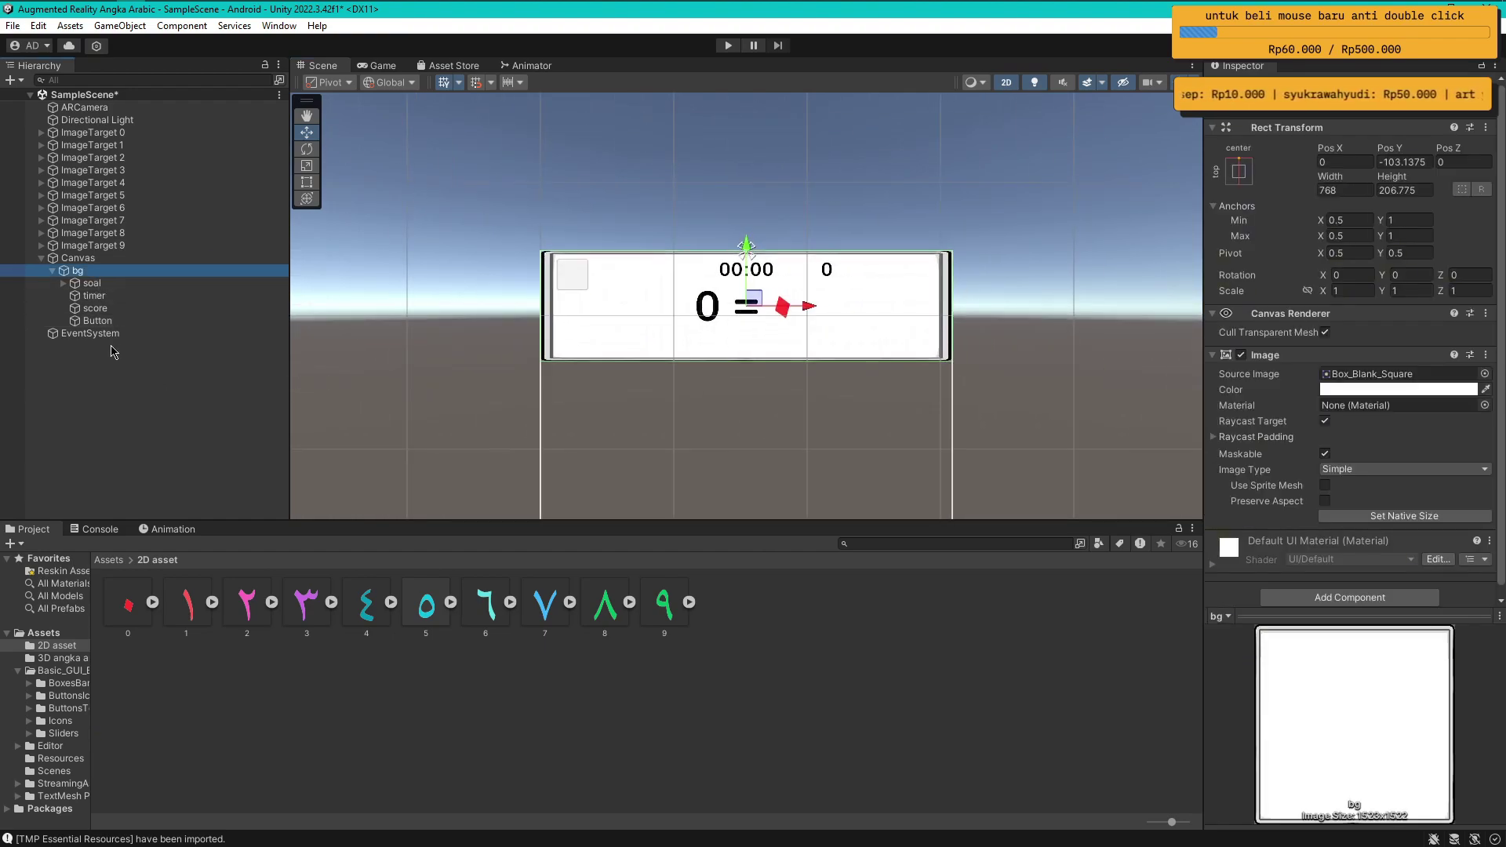
left_click(97, 320)
right_click(99, 320)
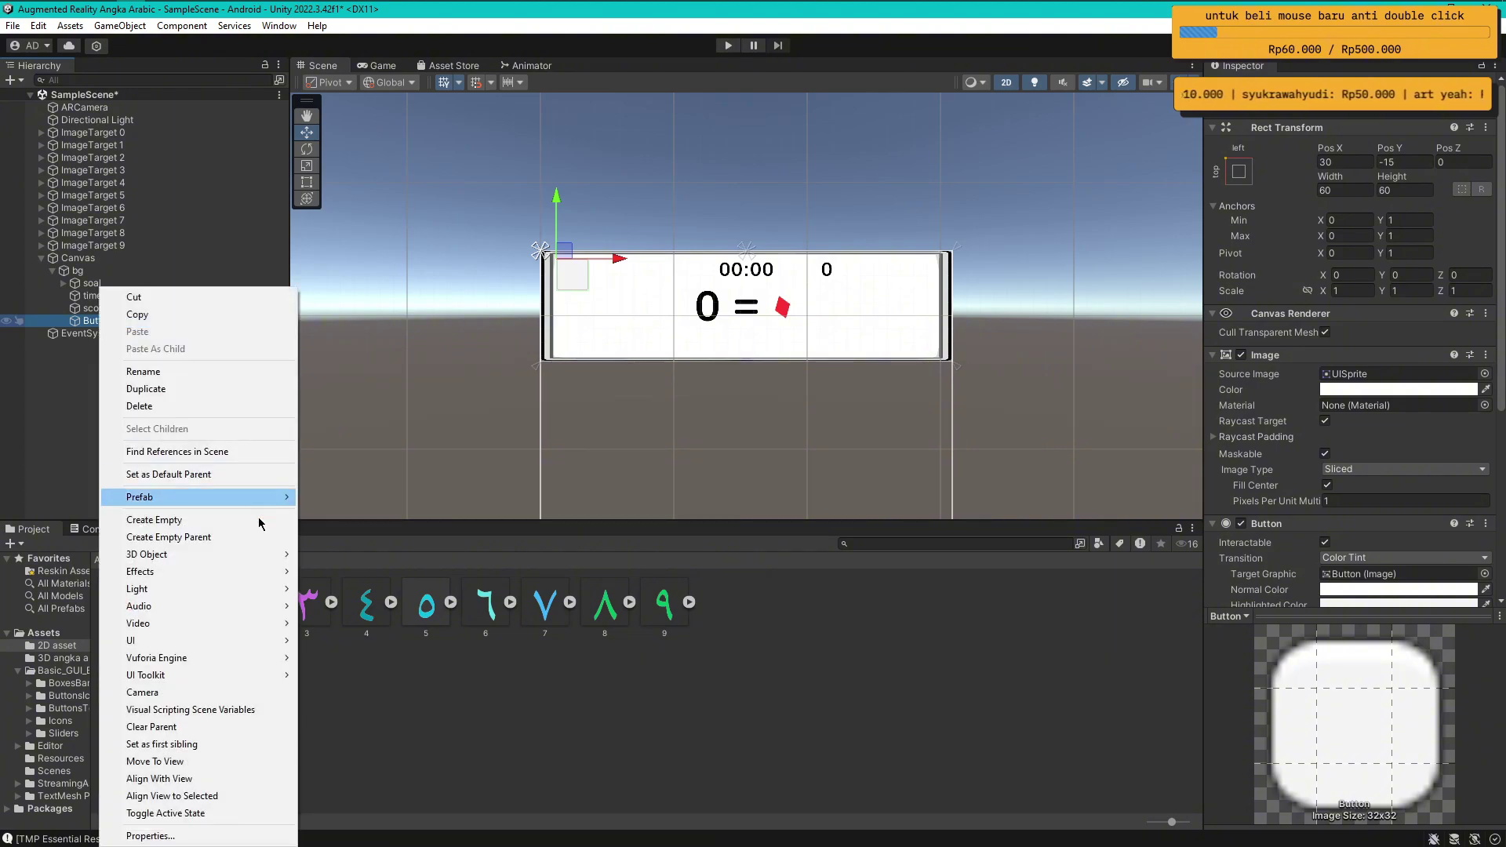
mouse_move(274, 640)
left_click(369, 399)
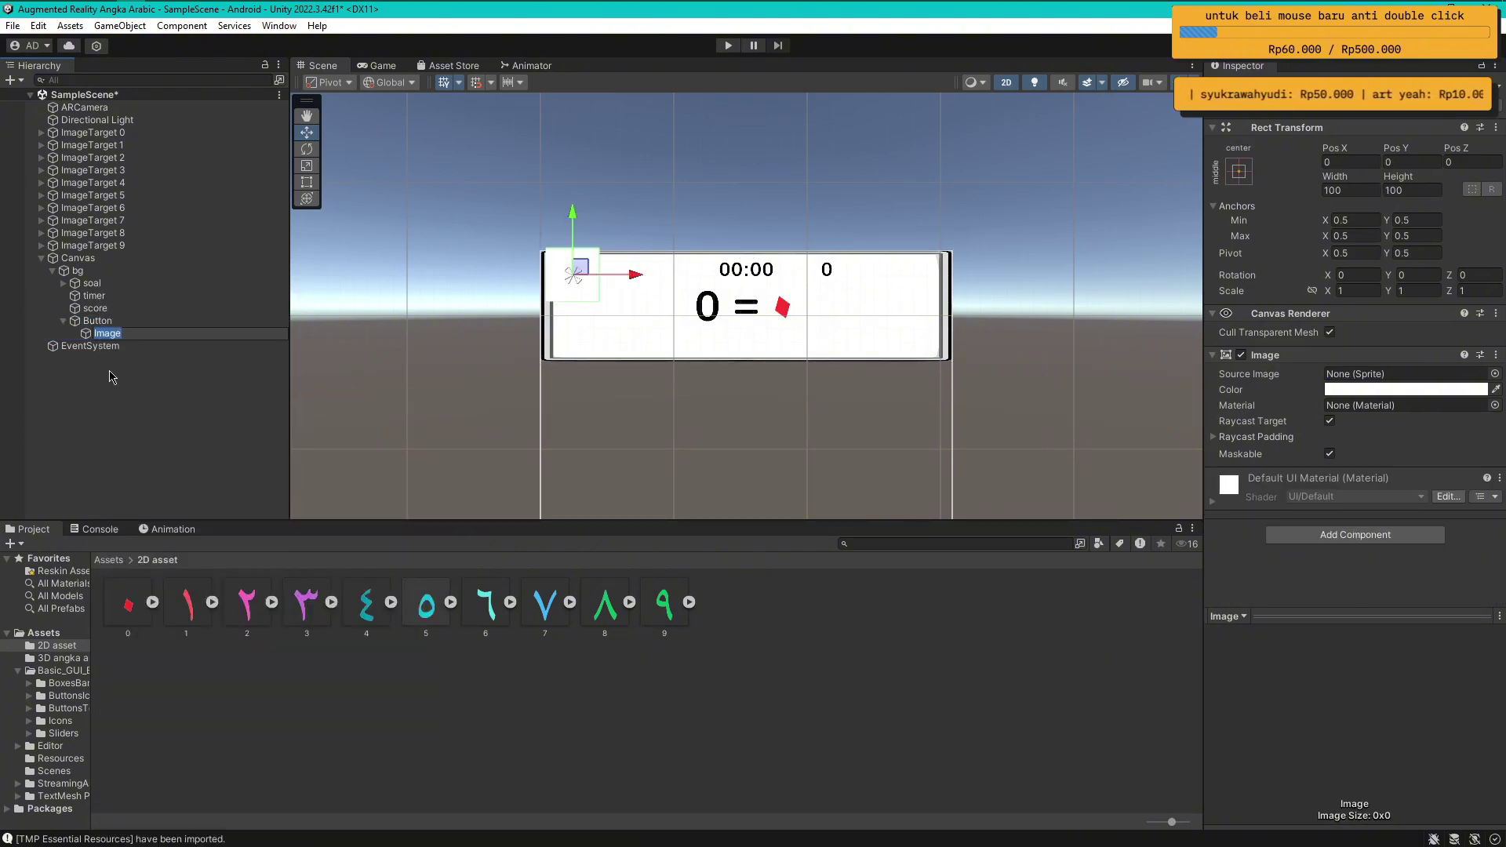
key("Return")
Stretch the child image in both directions to fill the button, setting its pivot and position too
left_click(1238, 171)
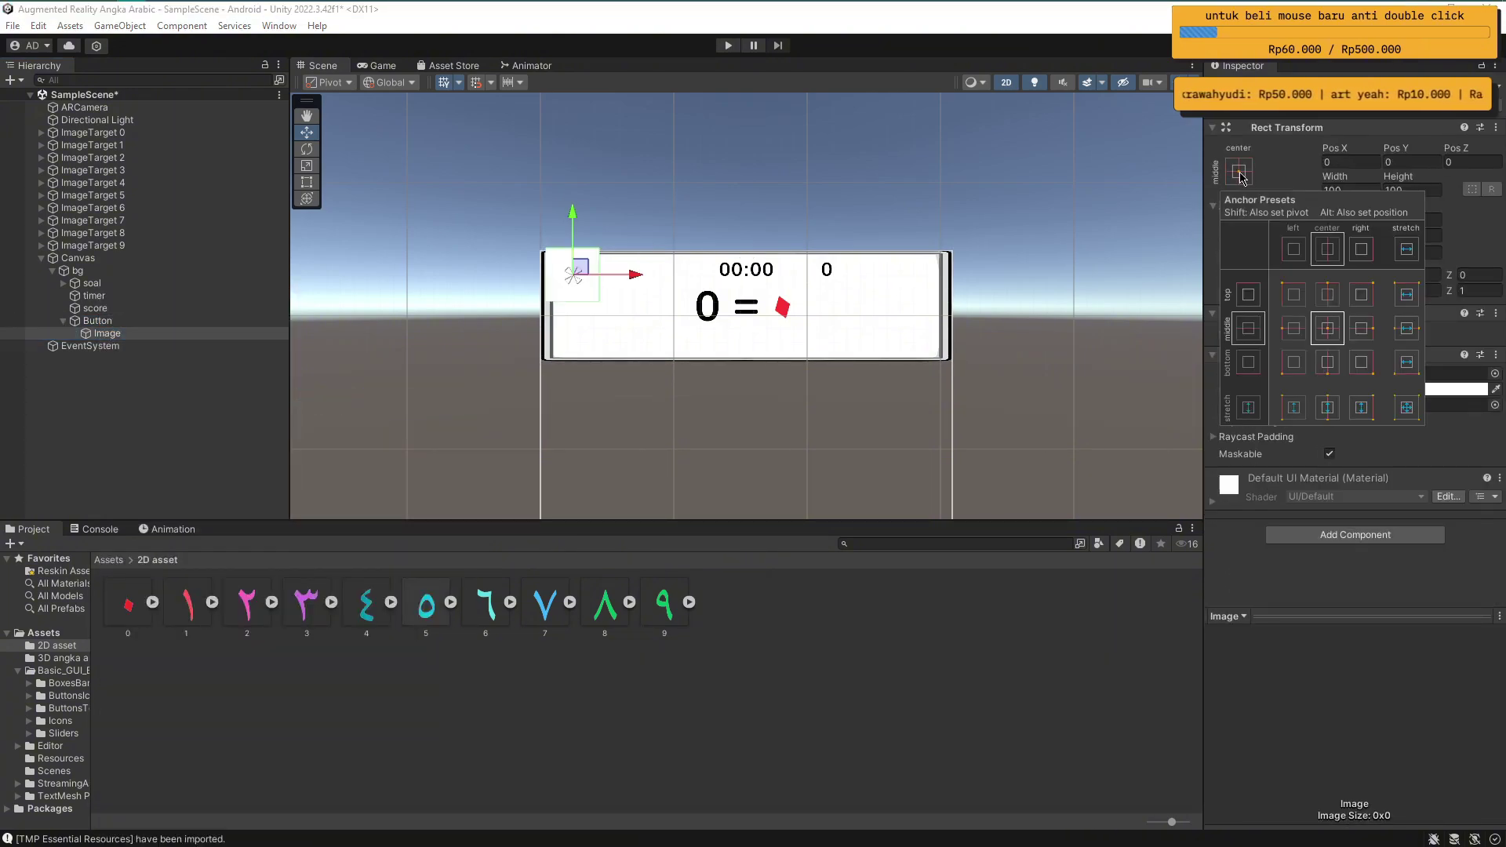
key("alt+shift")
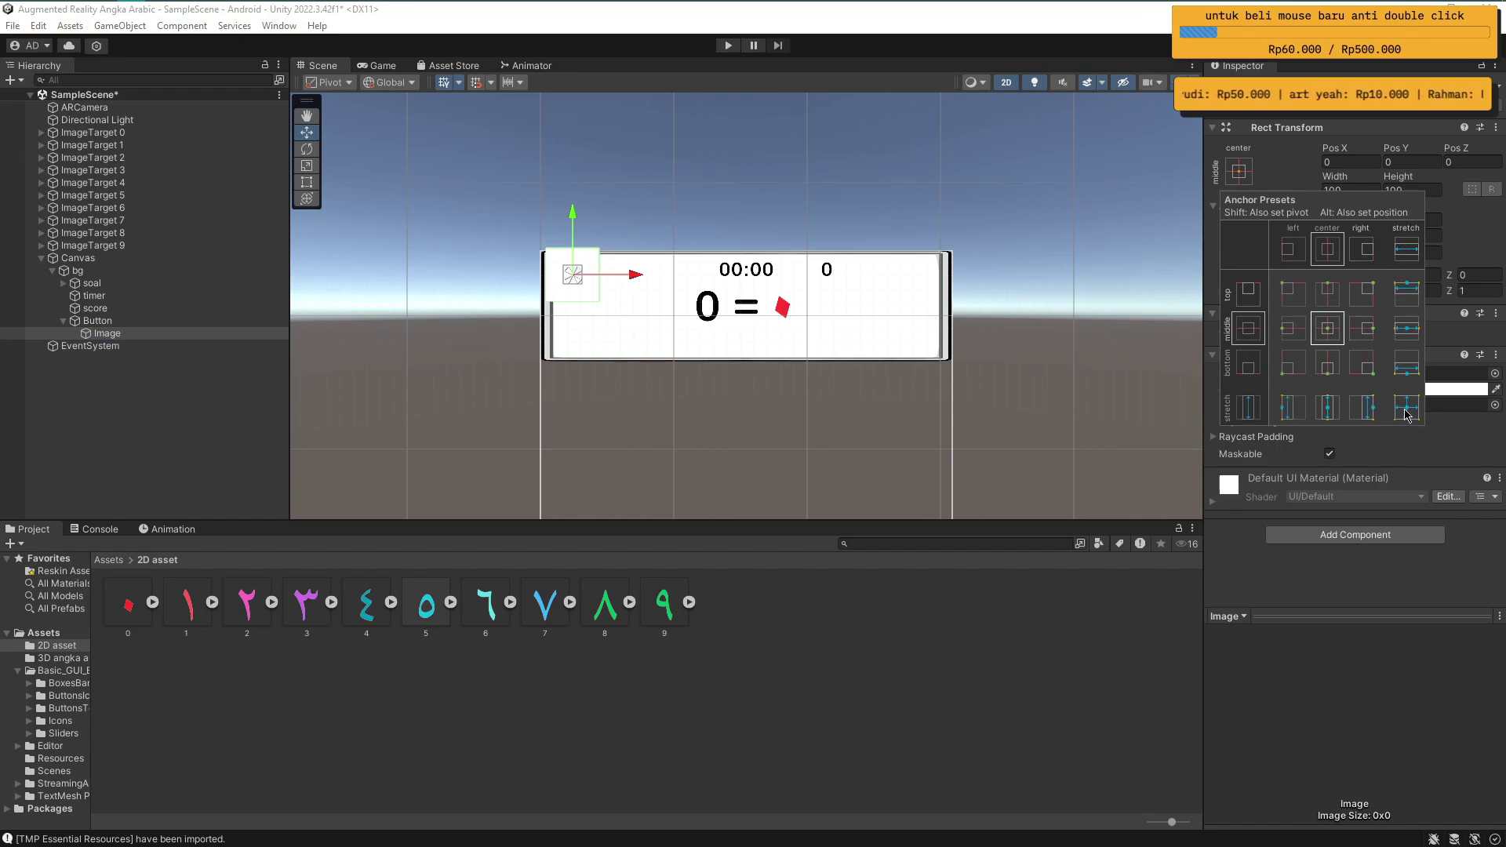
left_click(1406, 408, "alt+shift")
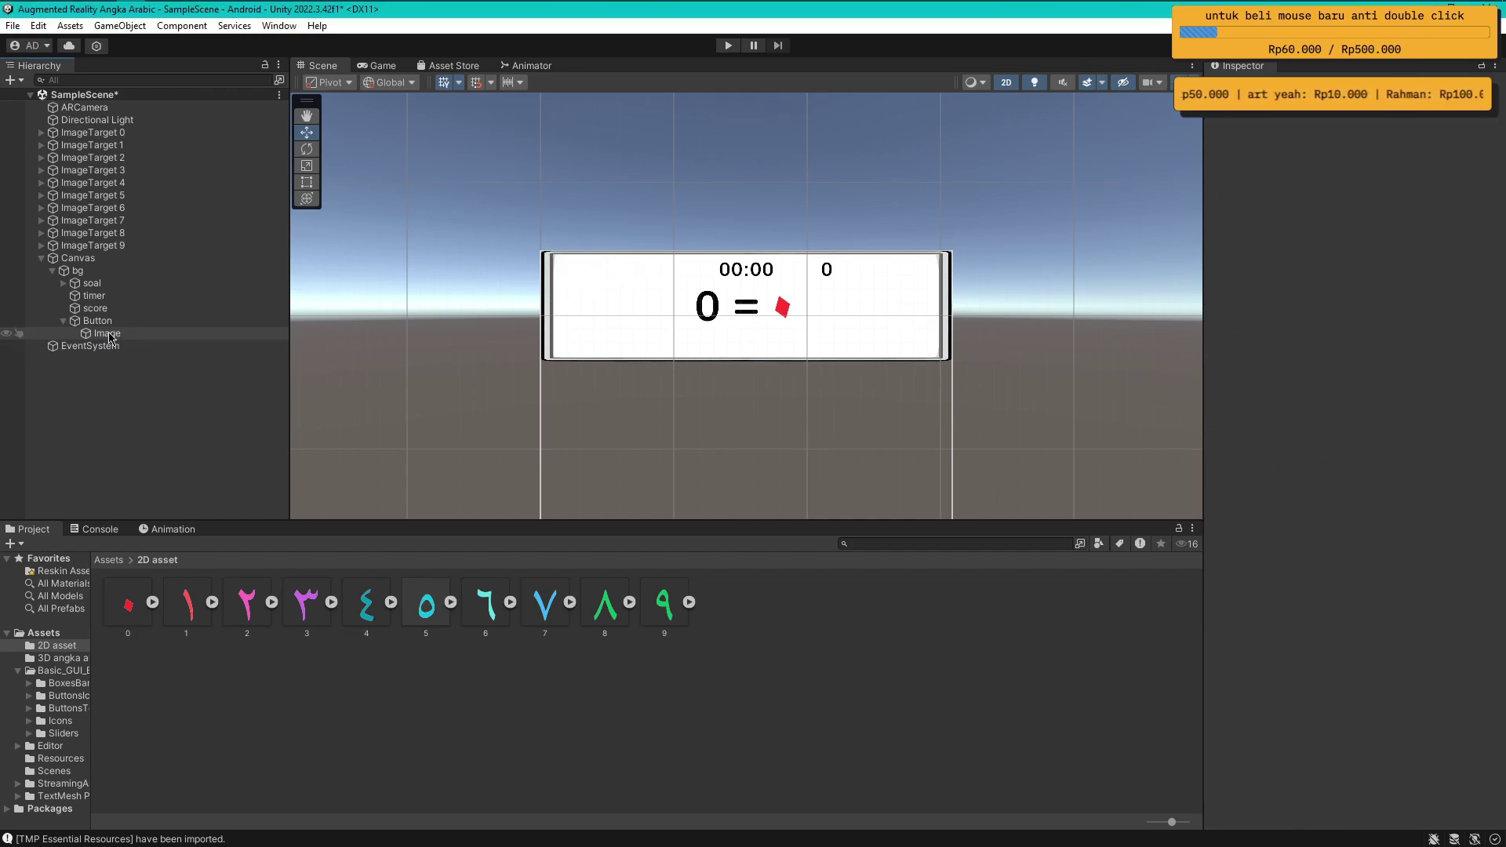
Assign the Icon_Small_Blank_Home sprite from the Basic_GUI_Bundle Icons folder as the child image's source image
left_click(60, 723)
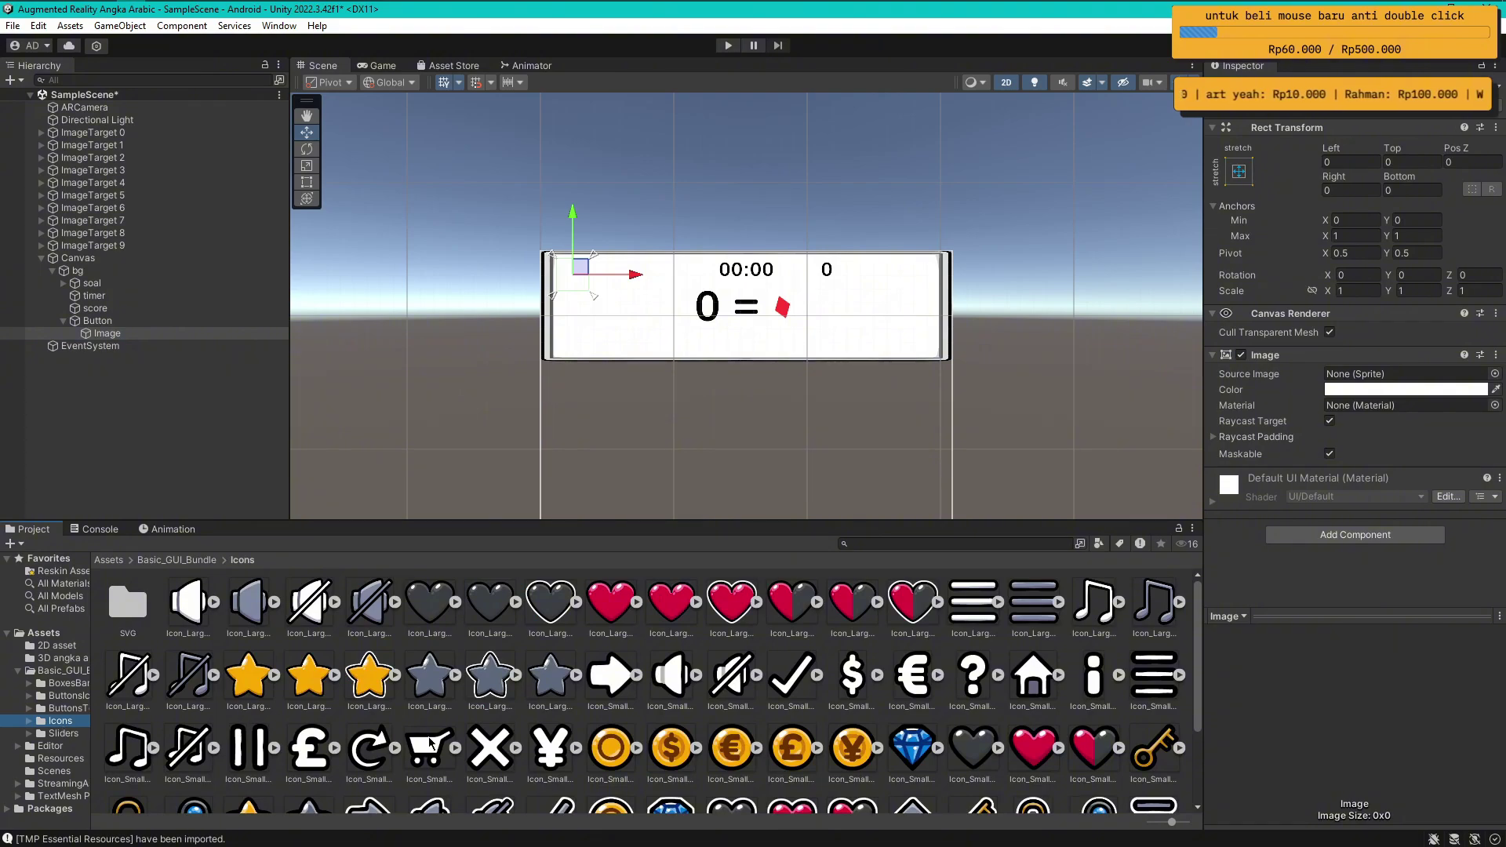
scroll(431, 741, "down", 3)
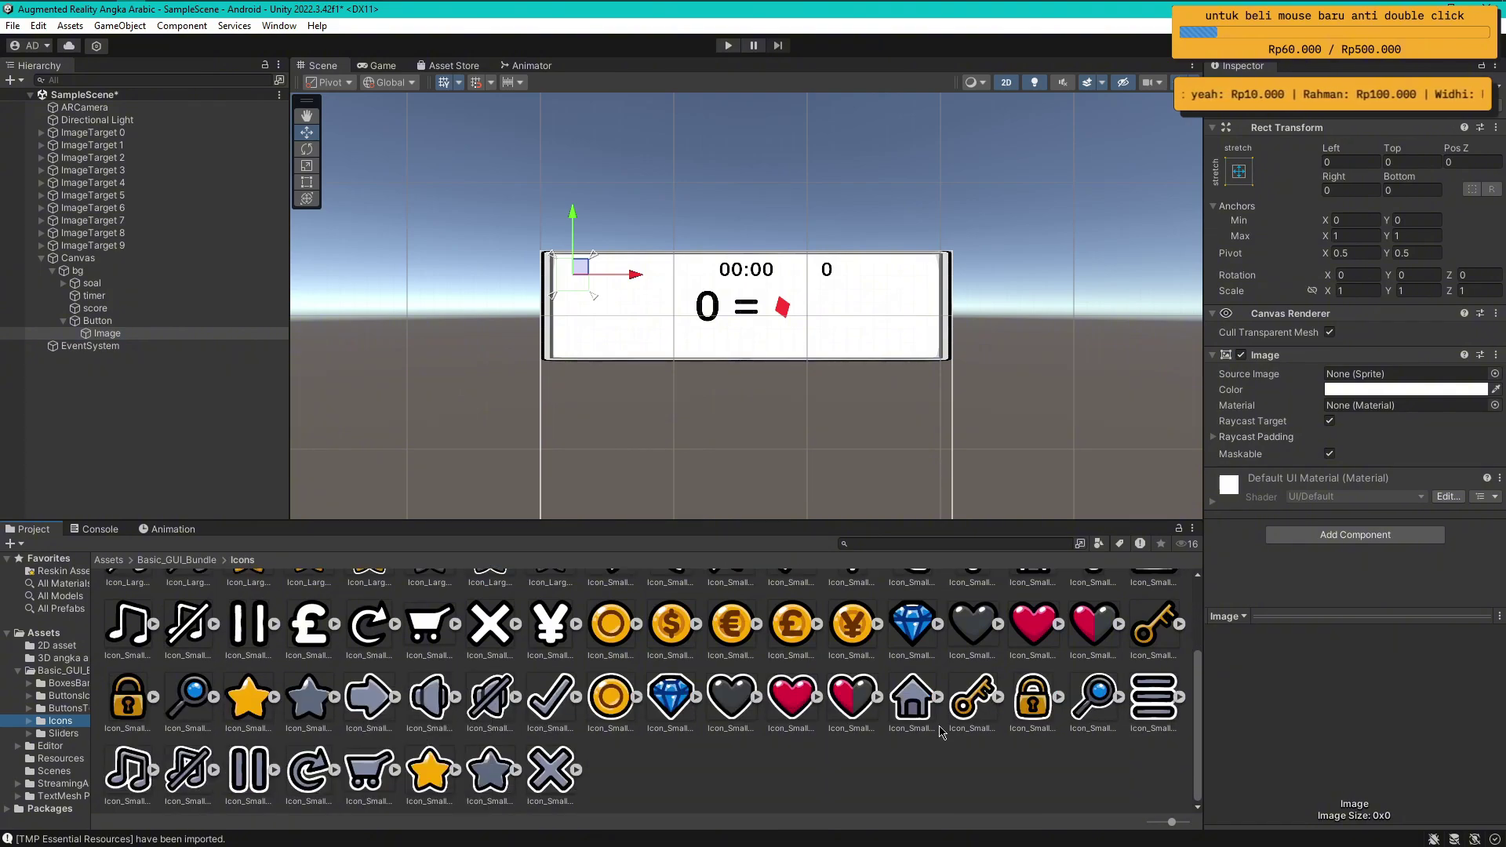
scroll(901, 712, "up", 1)
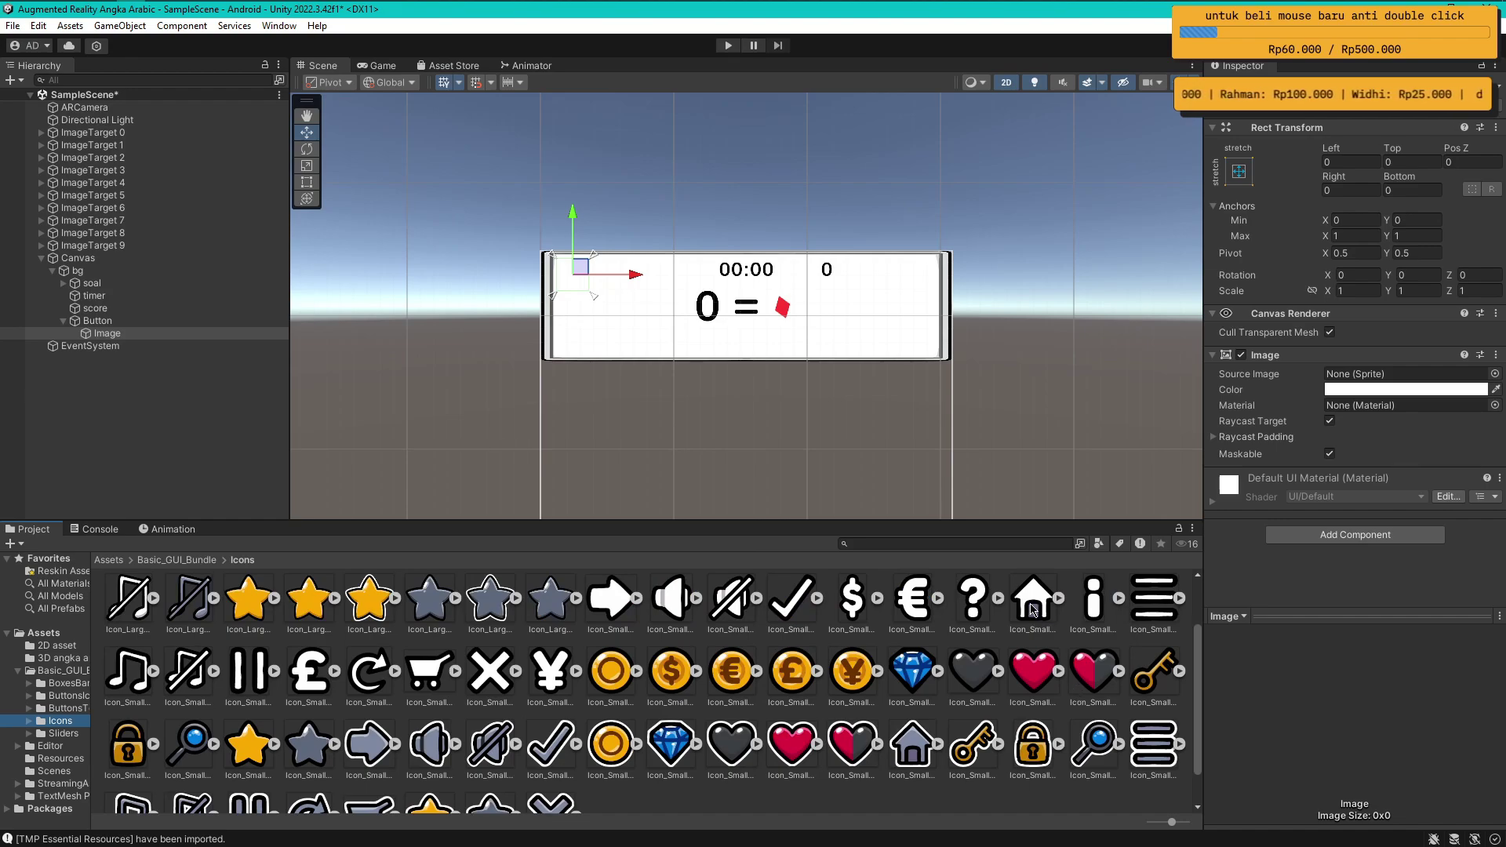
left_click_drag(1035, 597, 1392, 374)
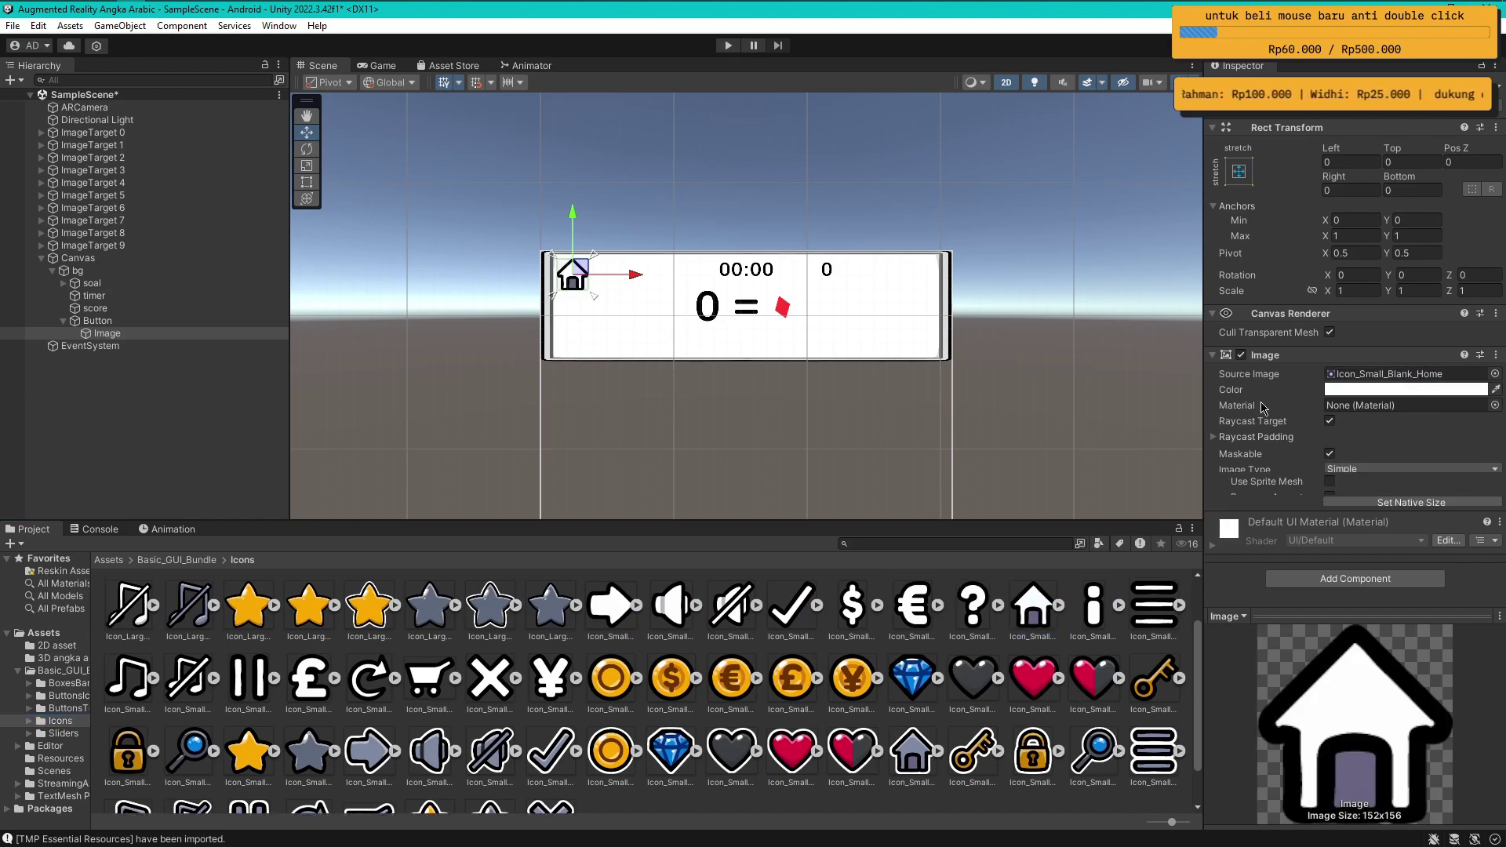
Inset the home icon image inside the button by setting Left, Top, Right and Bottom to 5
scroll(556, 299, "up", 5)
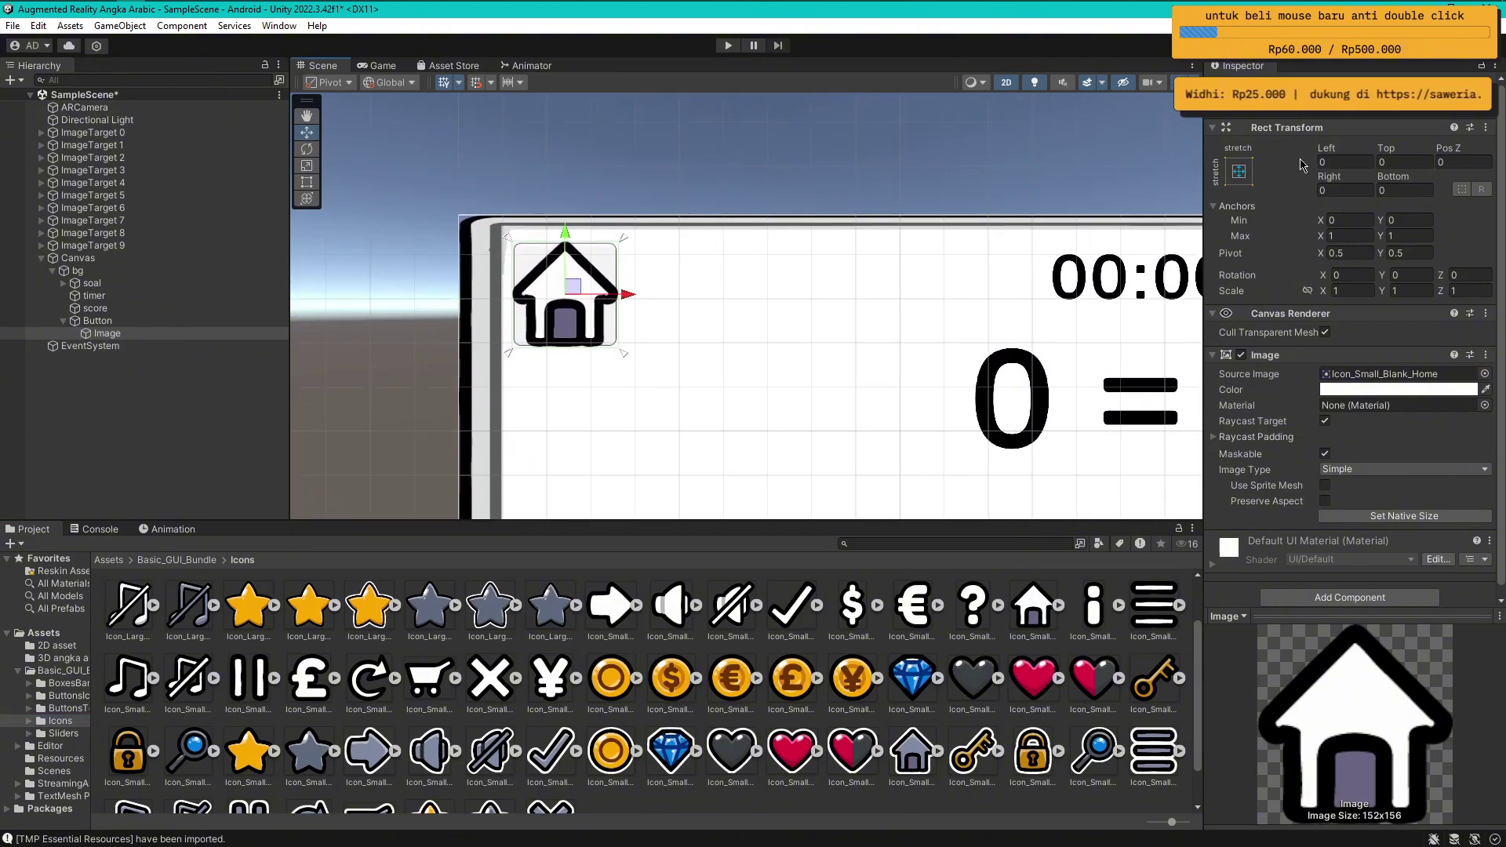
left_click(1349, 157)
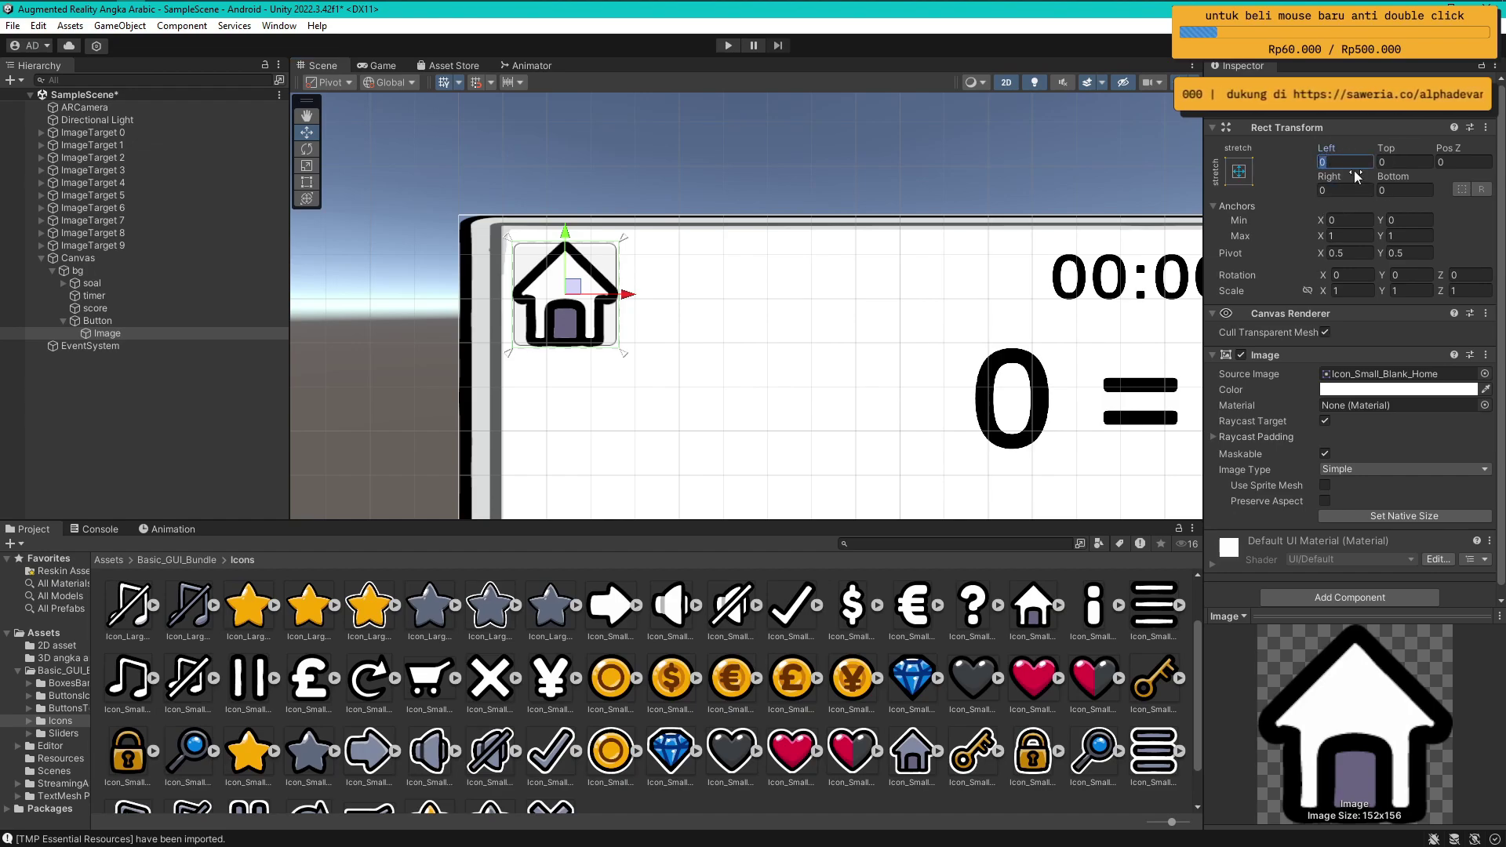
type("5")
key("Tab")
type("5")
key("Tab")
type("5")
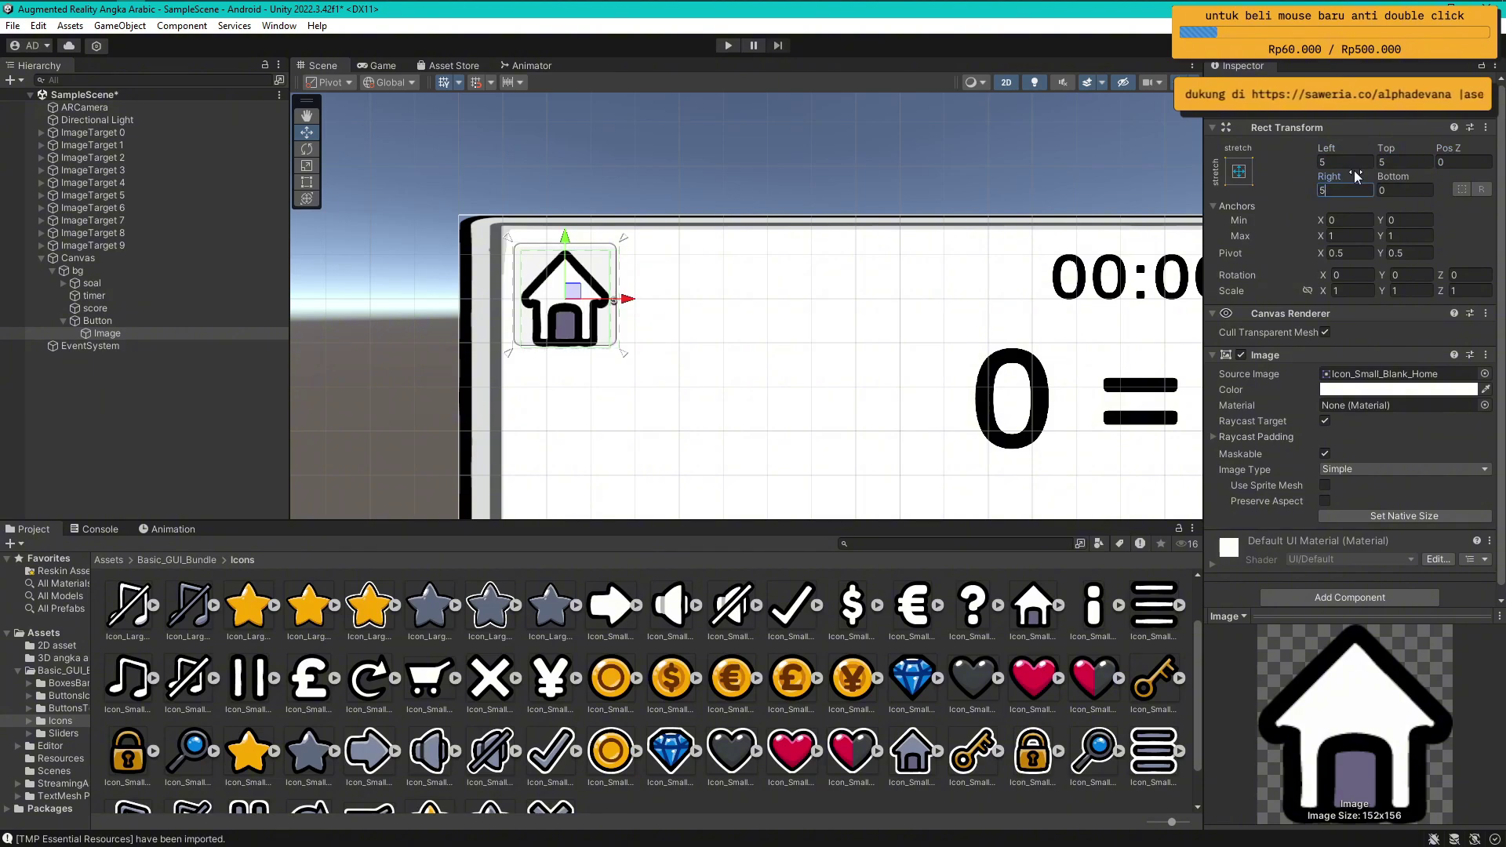
key("Tab")
type("5")
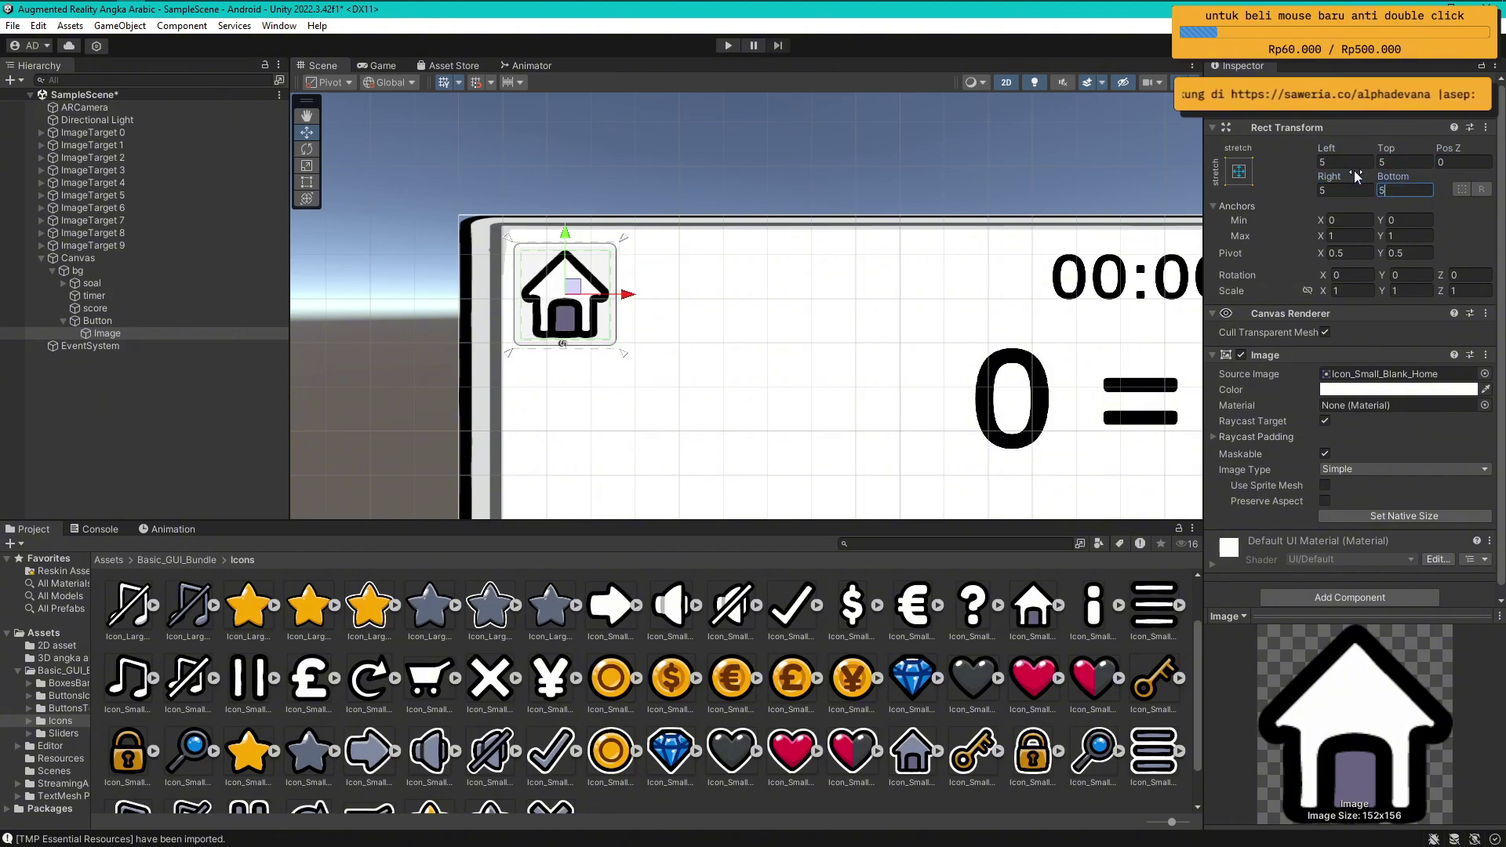
Assign the Box_Square sprite from the Basic_GUI_Bundle BoxesBanners folder as the home button's source image
left_click(422, 353)
left_click(539, 310)
left_click(538, 310)
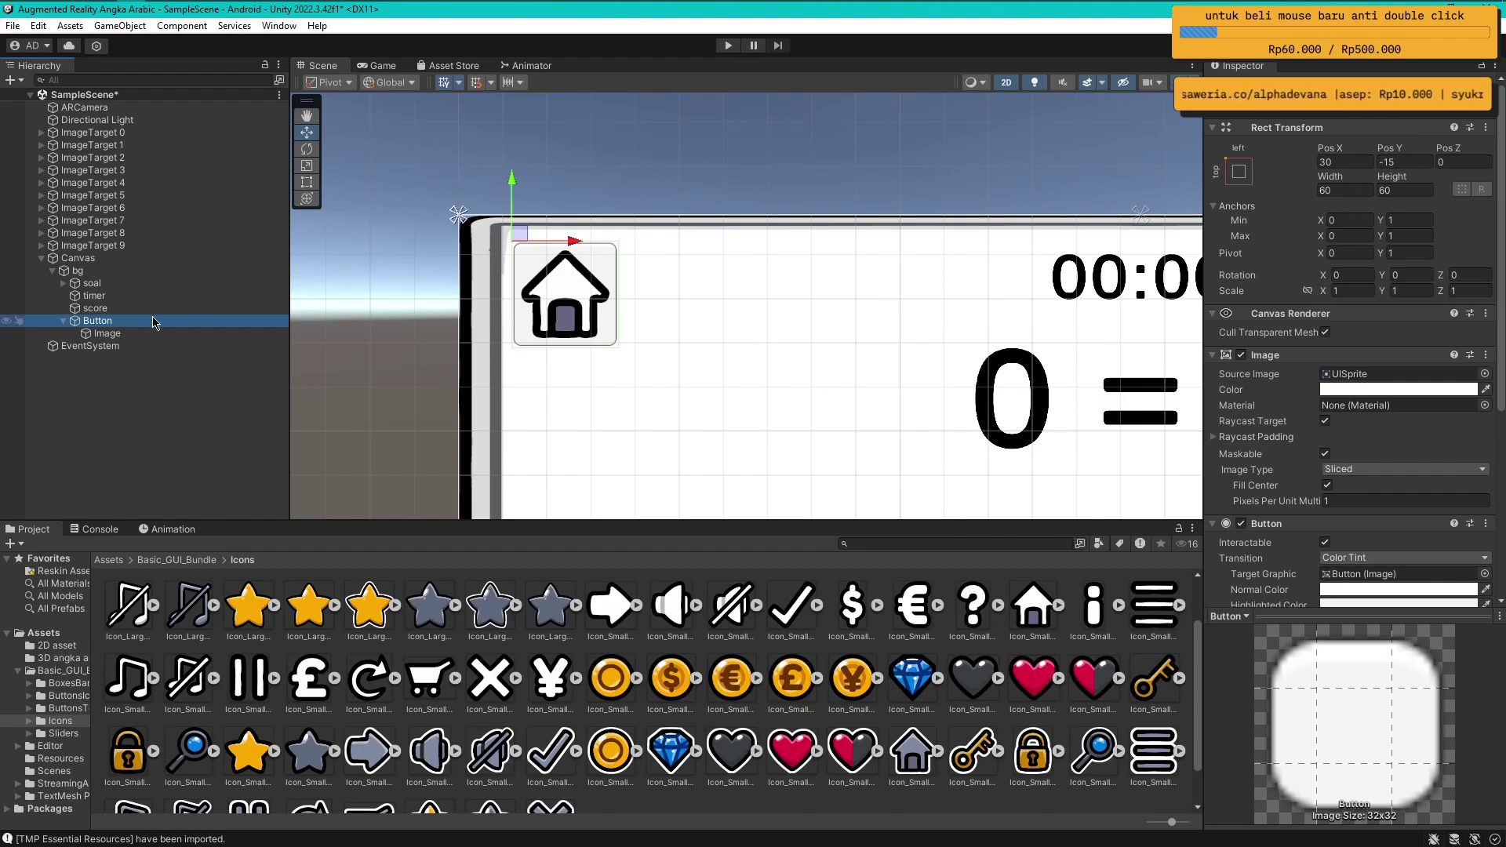
left_click(69, 683)
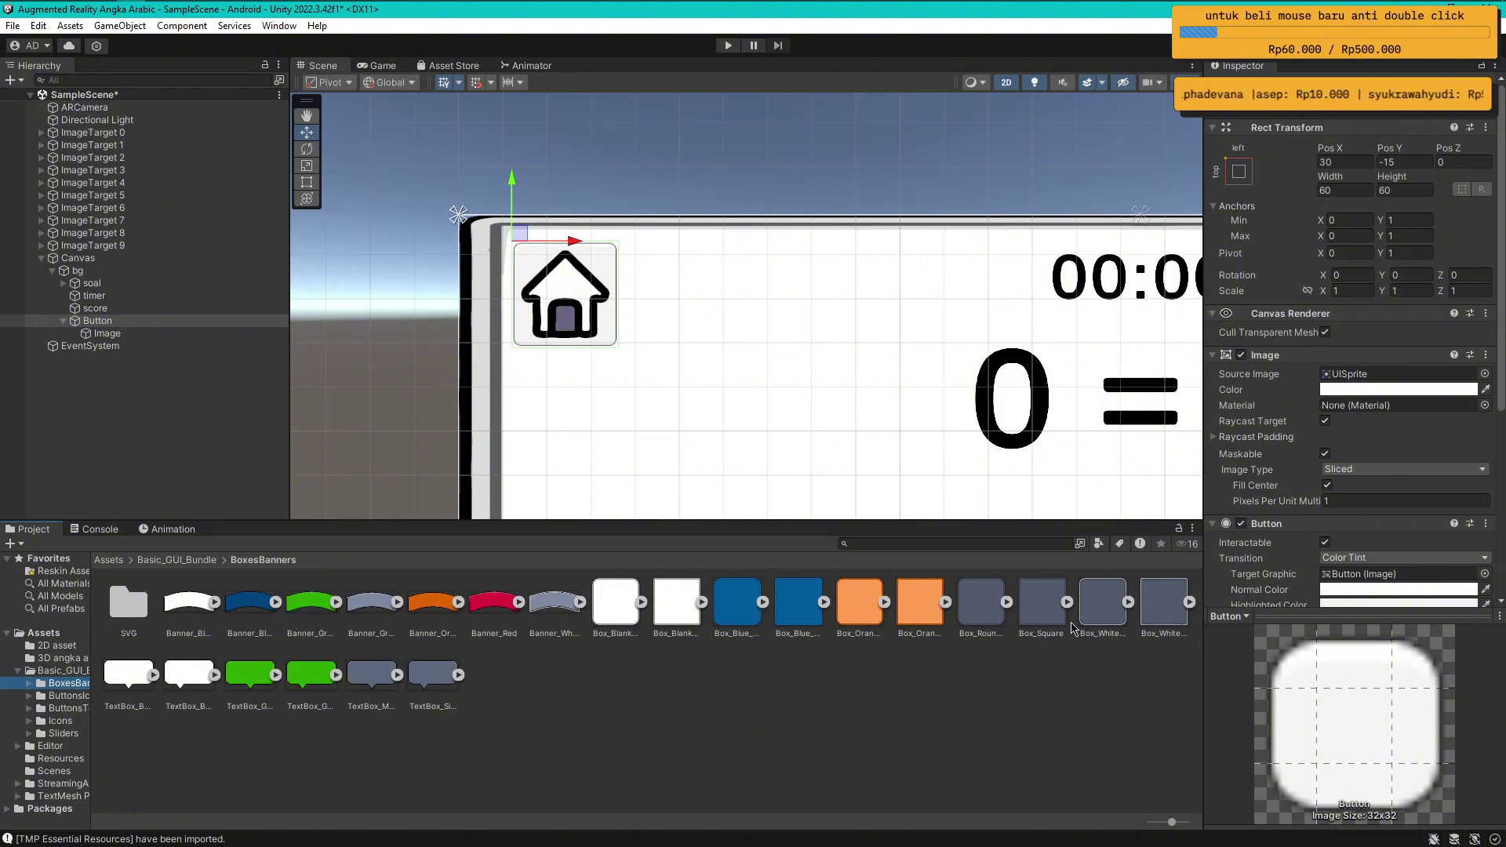
left_click_drag(1048, 606, 1372, 282)
left_click(824, 333)
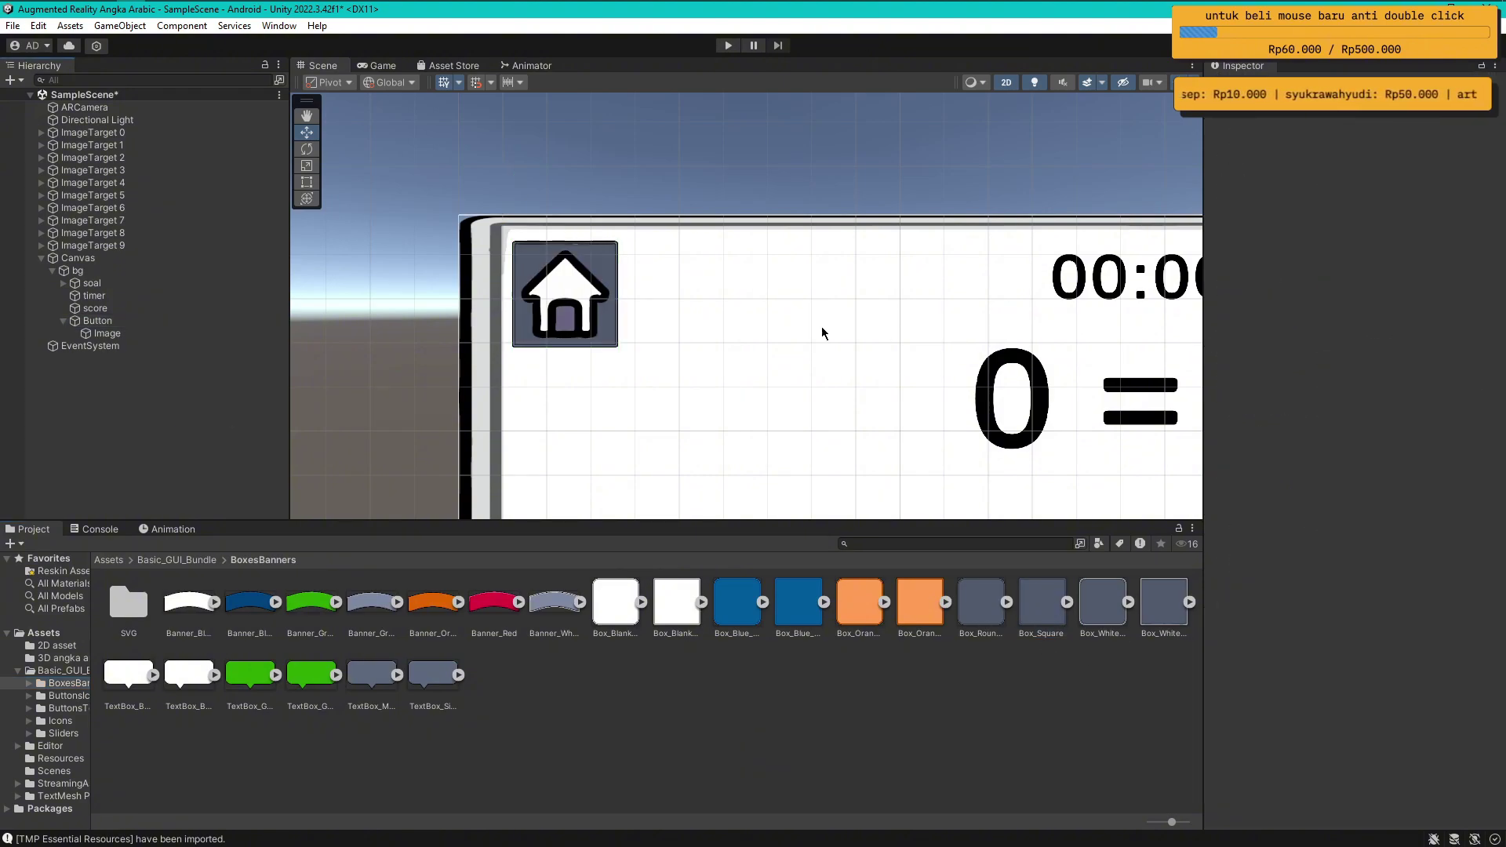
Check the whole question box layout in the Game view and return to the Scene view
scroll(937, 377, "down", 5)
scroll(995, 429, "down", 5)
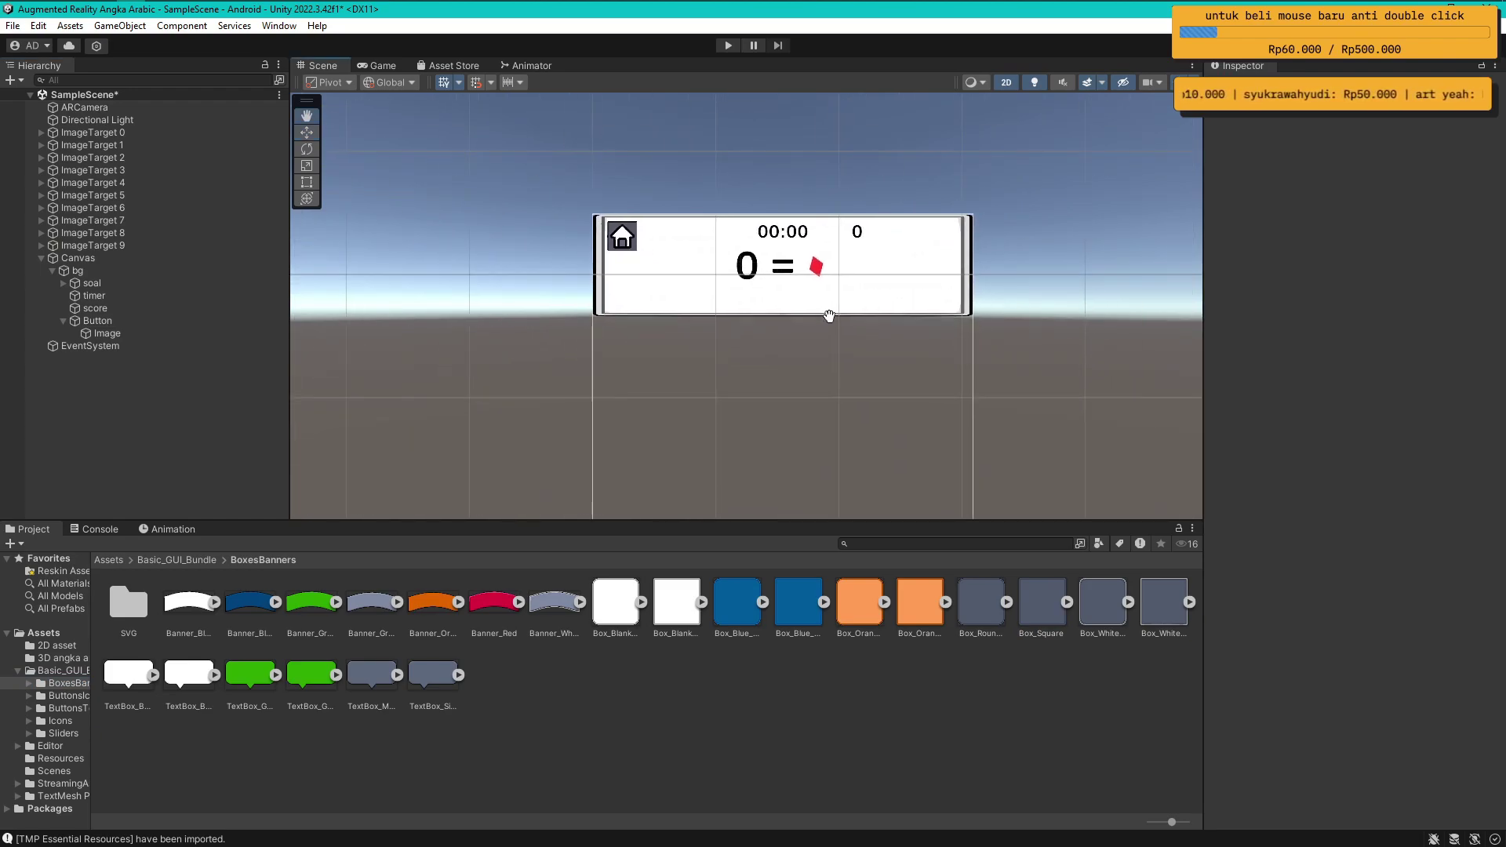
left_click(379, 65)
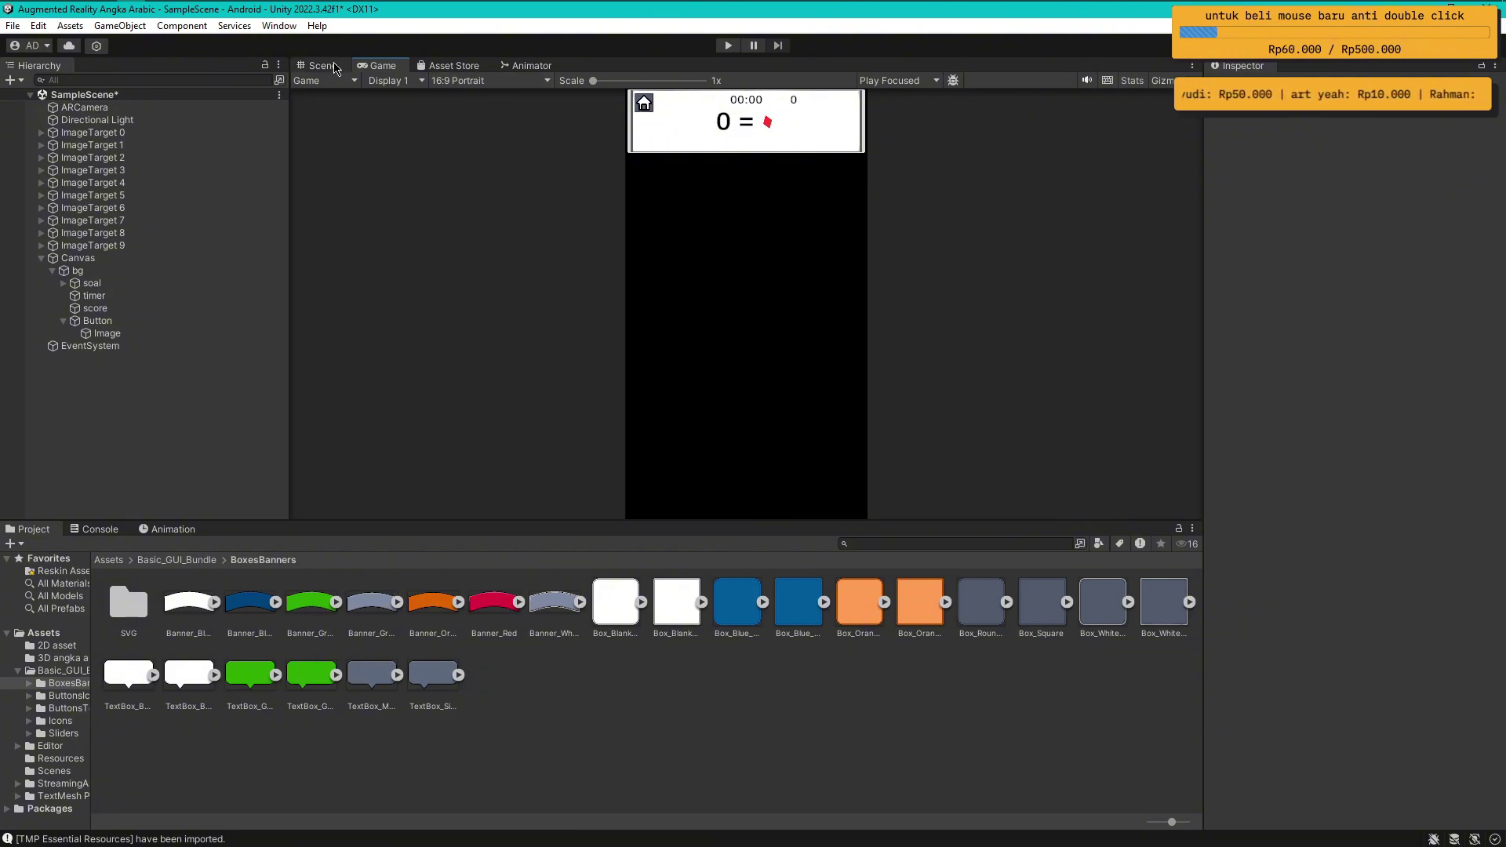
left_click(335, 67)
scroll(876, 352, "up", 4)
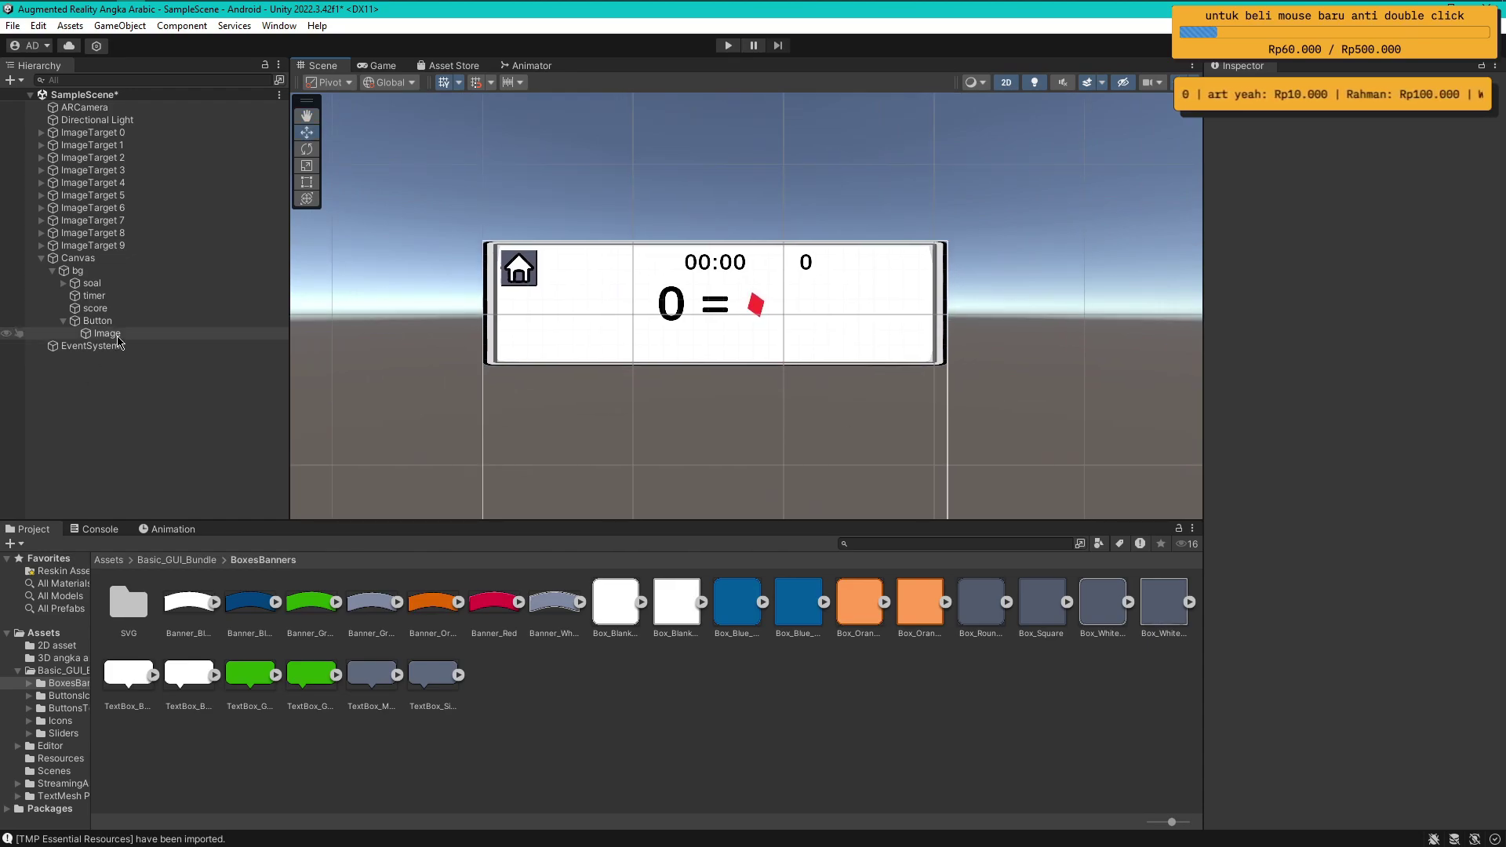
Try shrinking the bg box to a height of about 146 with the Rect tool, and undo the resize
left_click(64, 321)
left_click(98, 284)
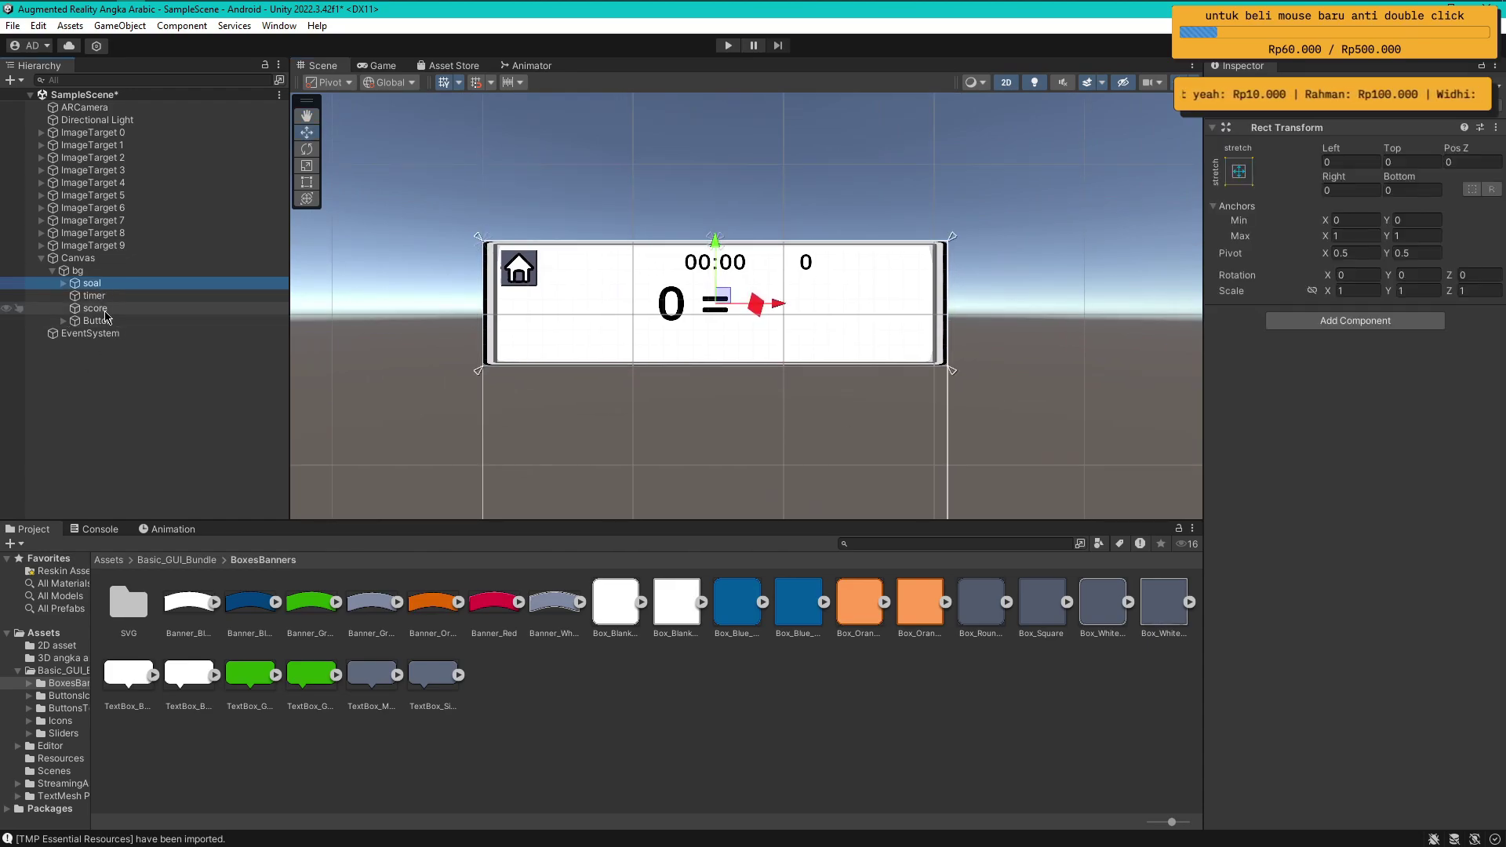
left_click(110, 270)
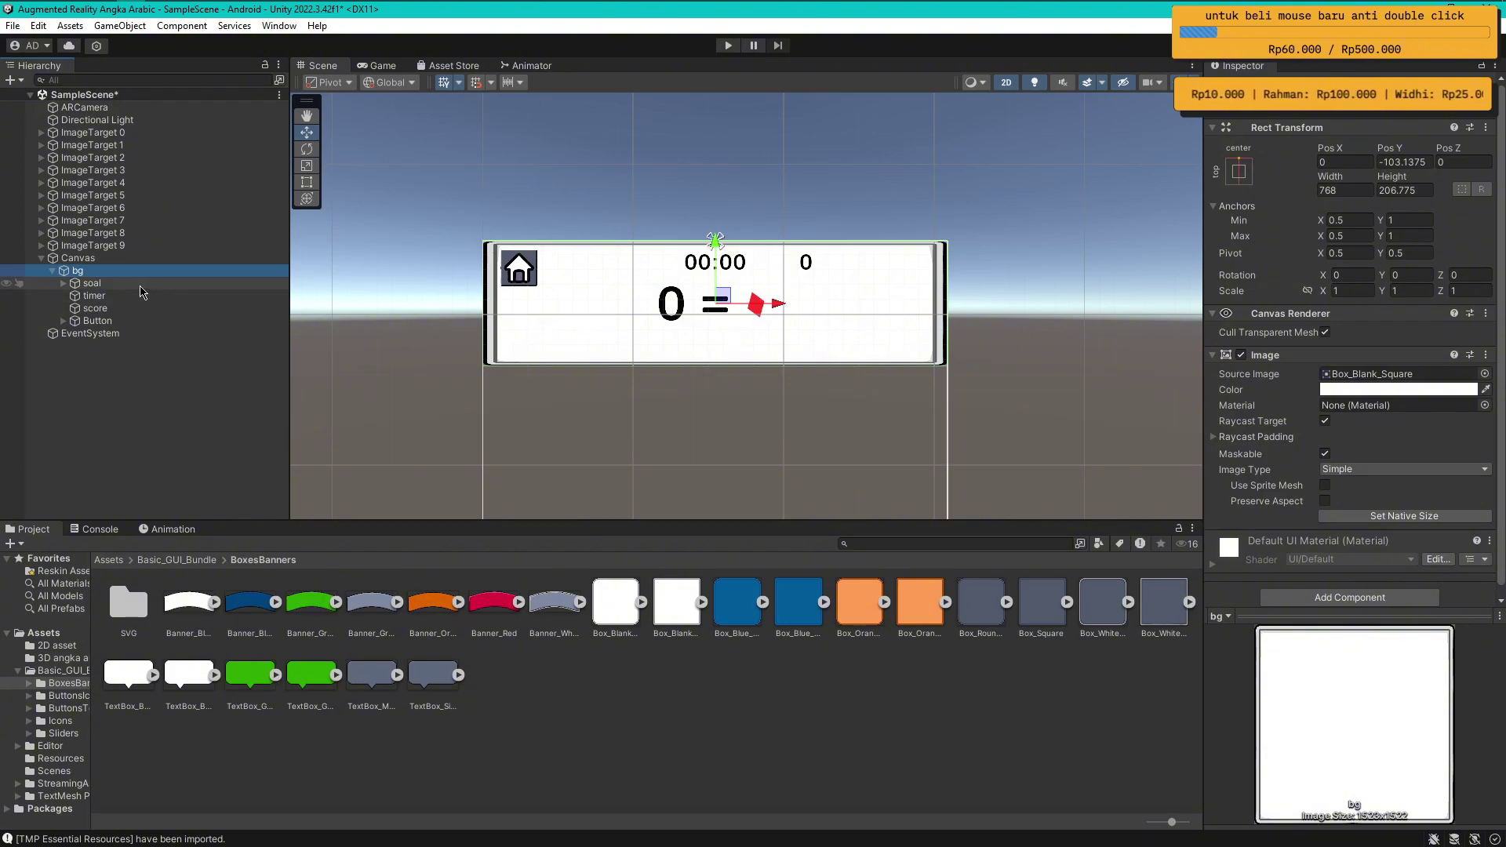
left_click(142, 291)
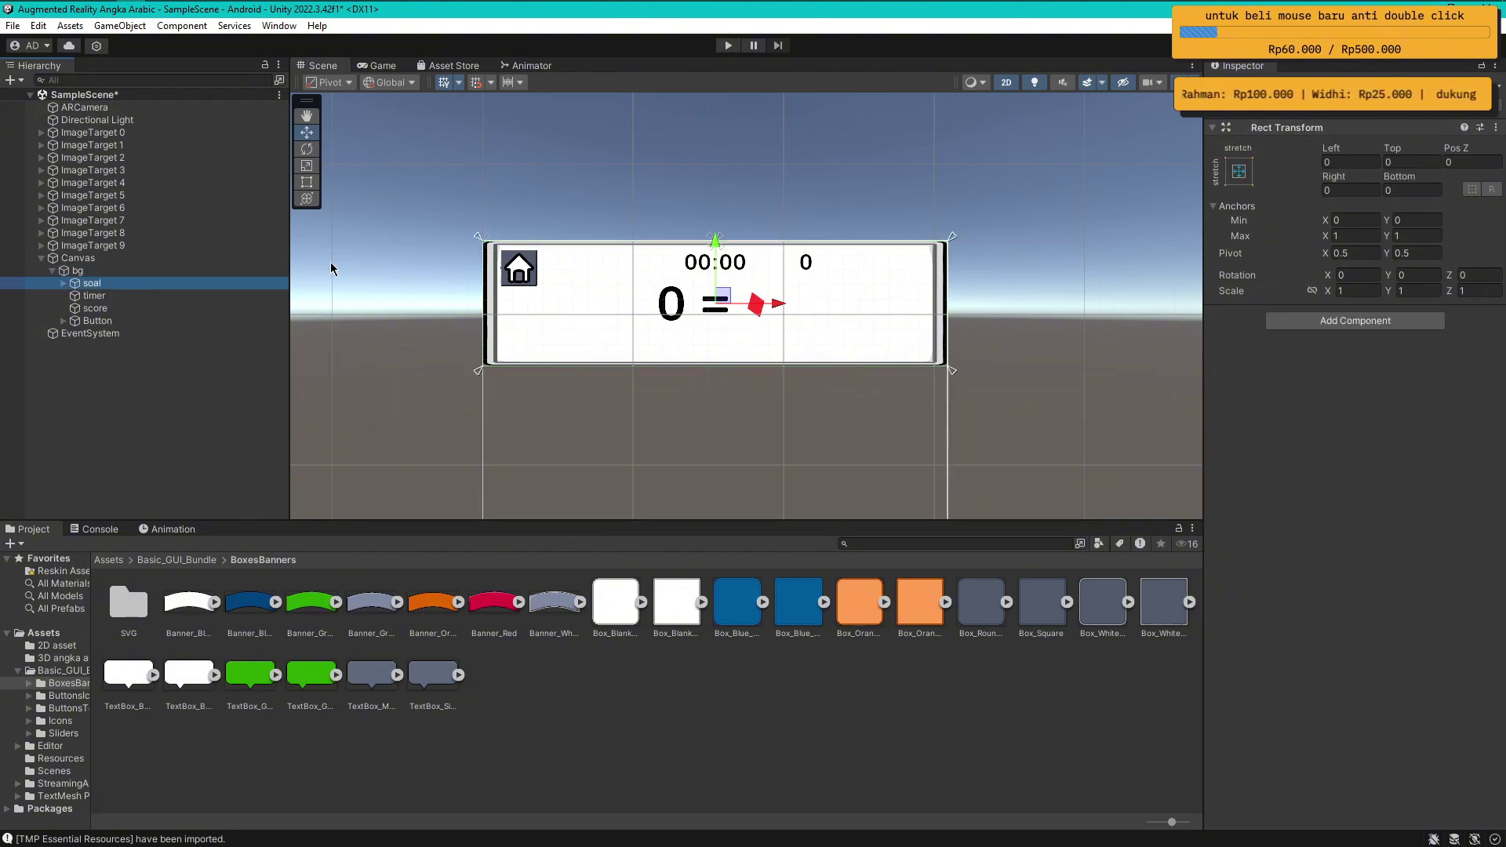
left_click(184, 271)
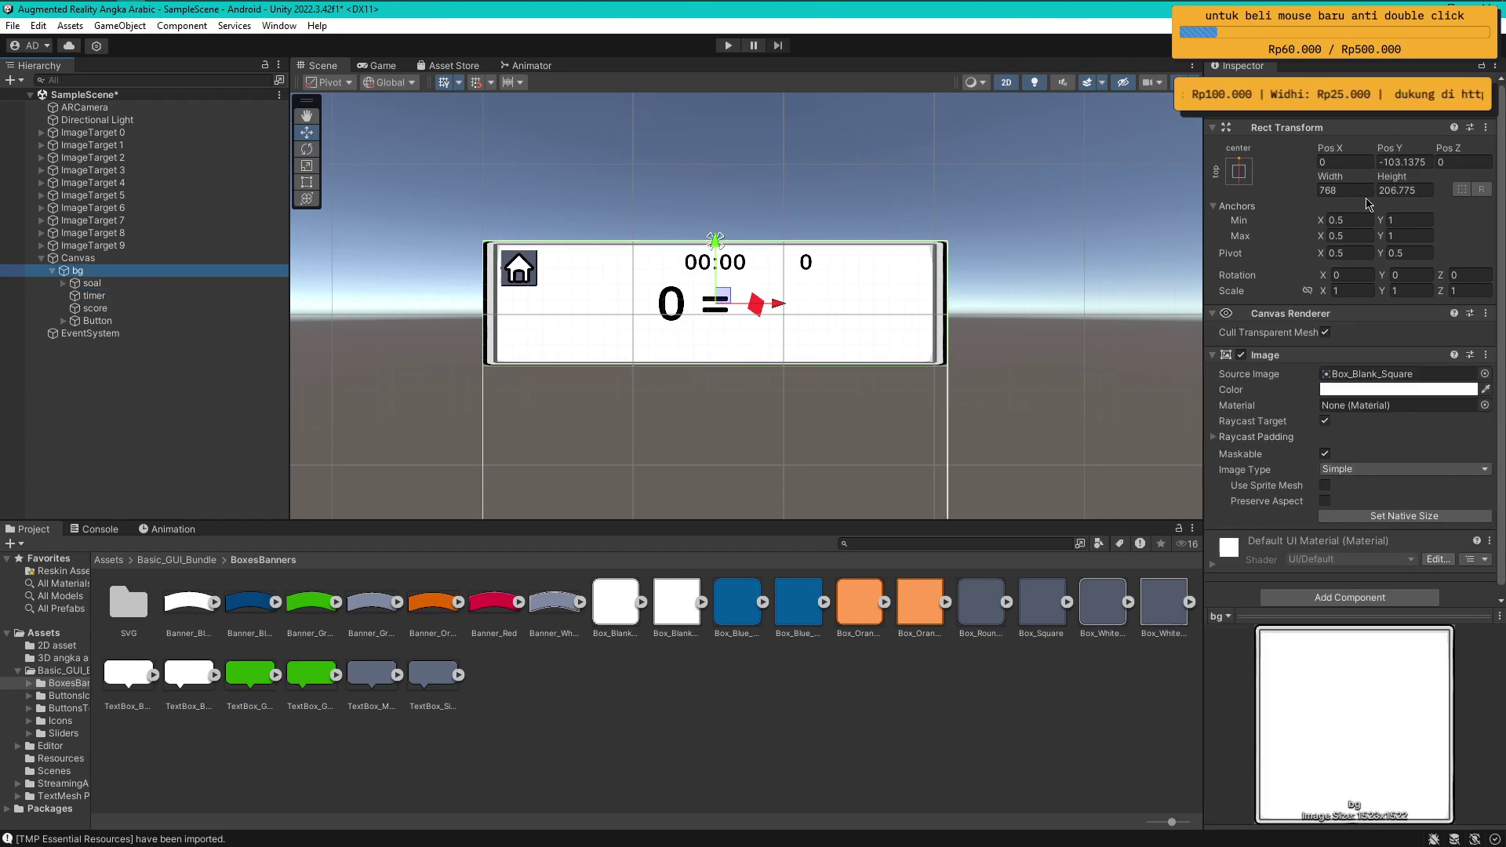
left_click(310, 188)
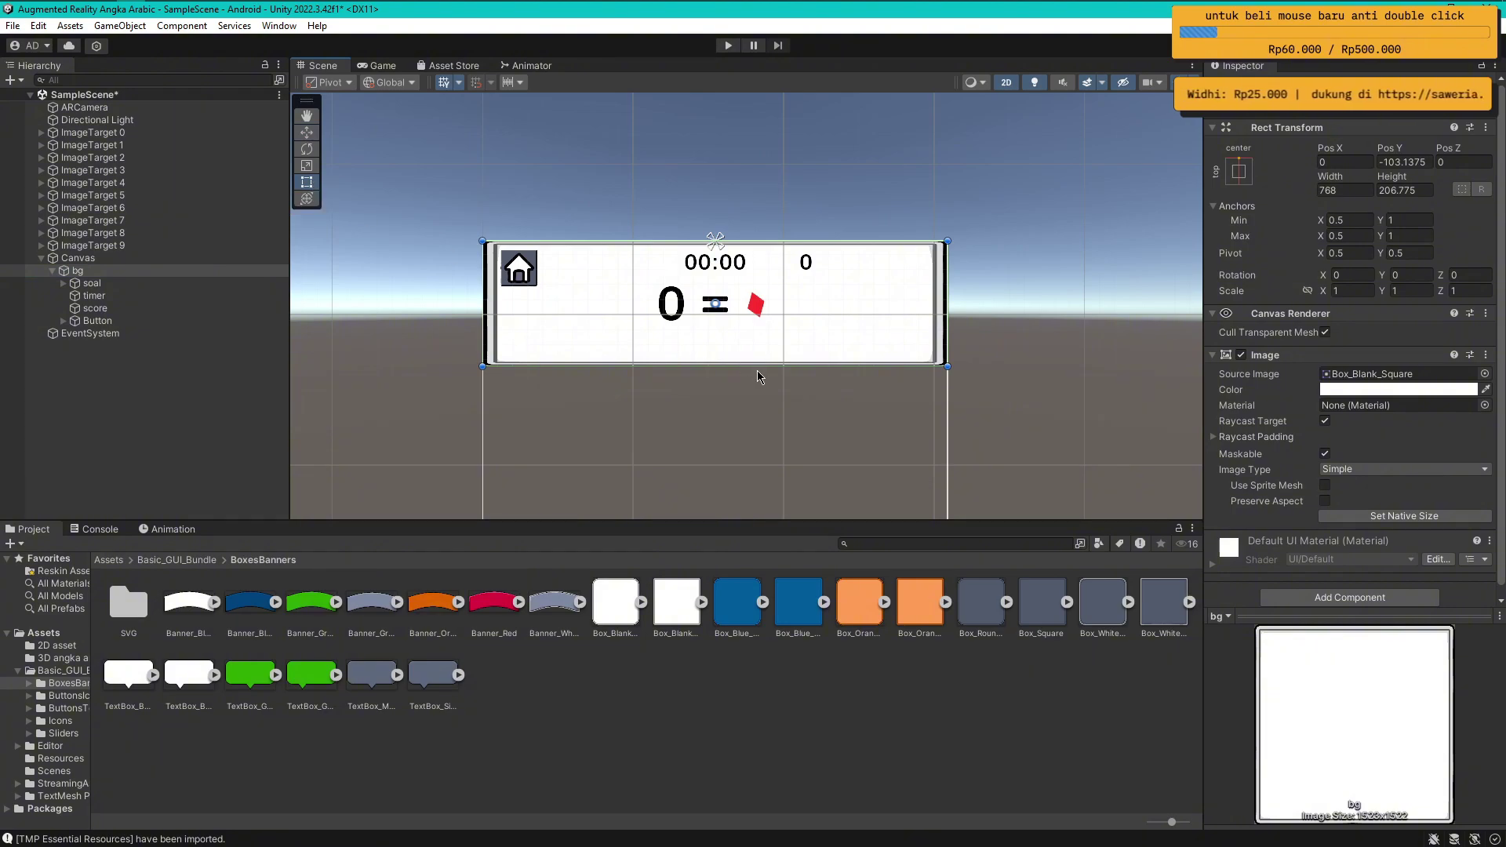
left_click_drag(757, 365, 757, 329)
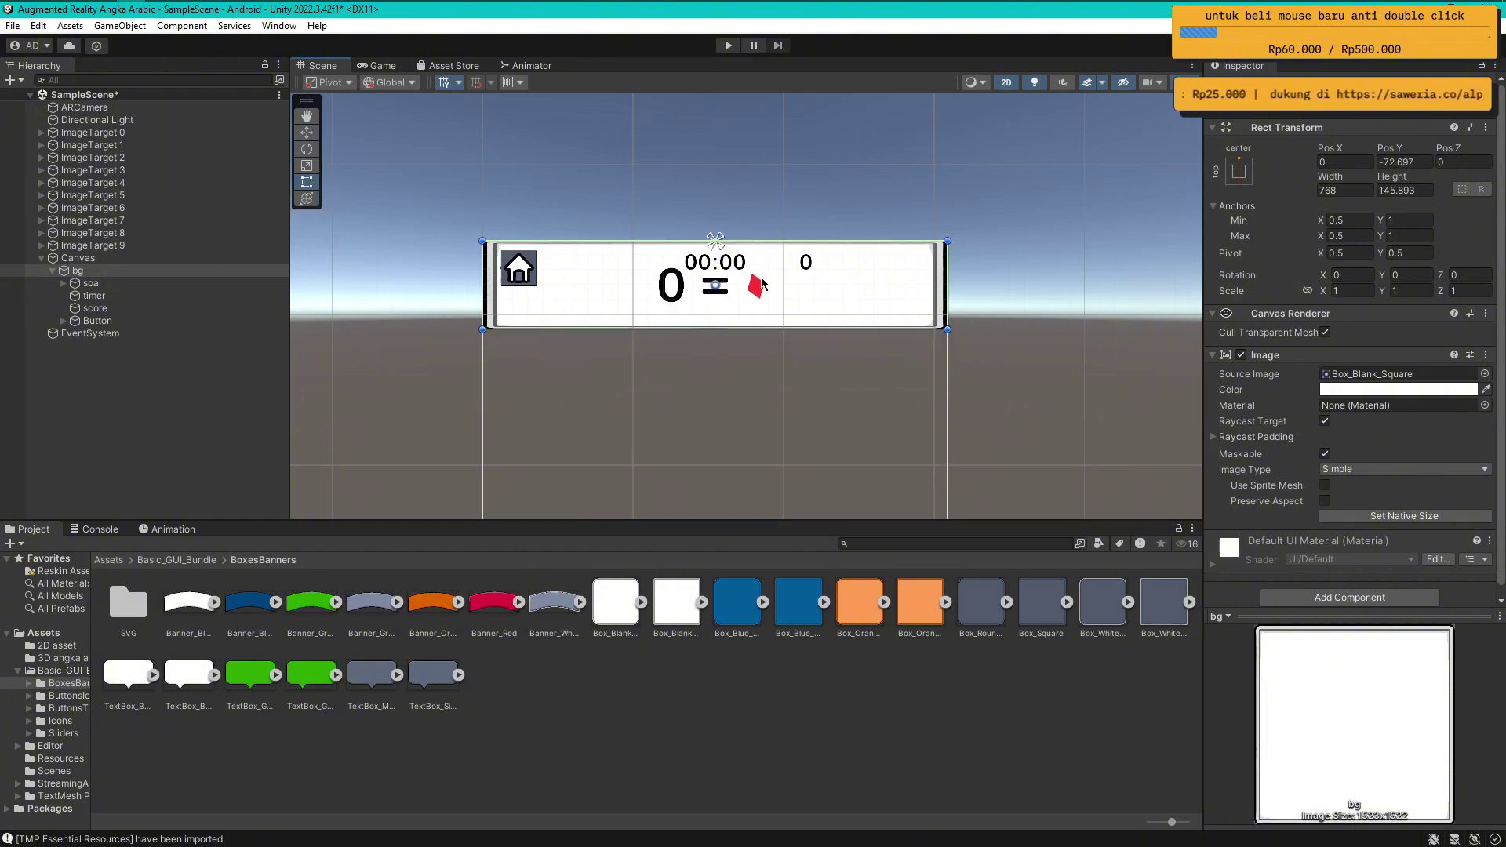
key("ctrl+z")
Anchor the soal object to the middle center of bg and set its width and height to 0
left_click(92, 283)
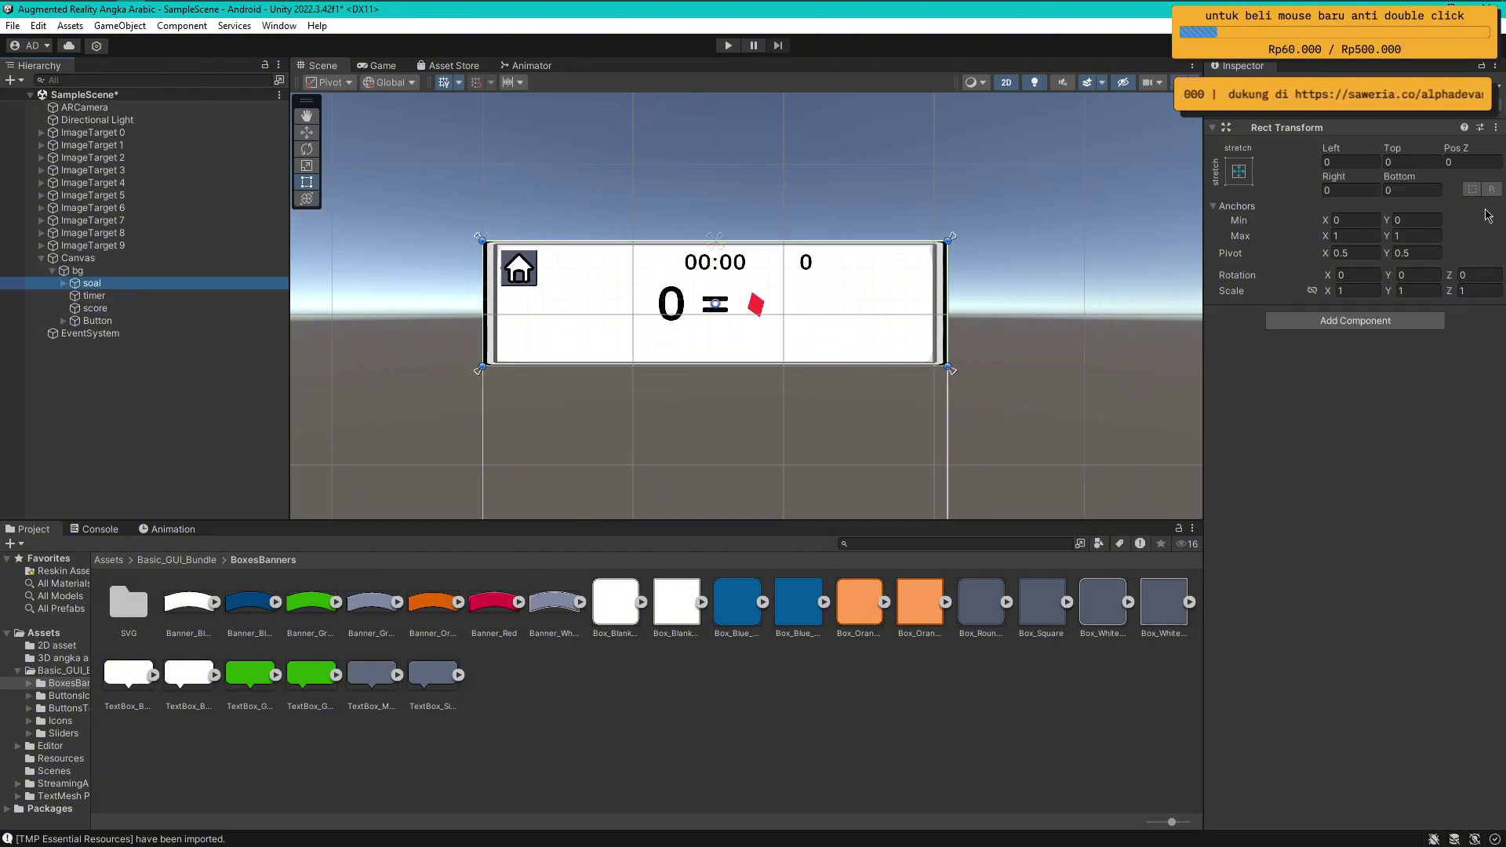
left_click(1239, 171)
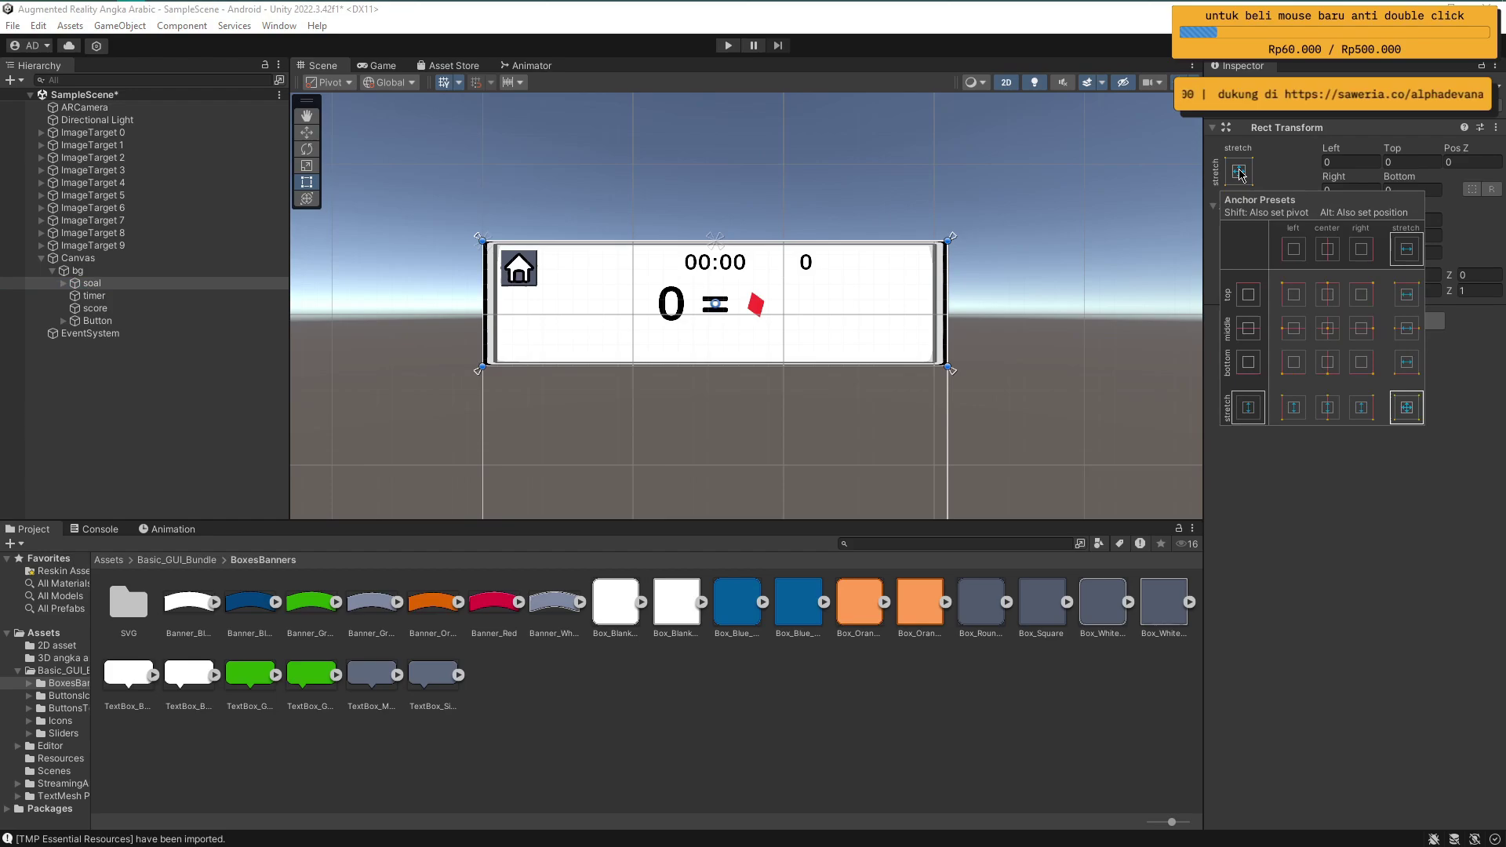
left_click(1327, 328)
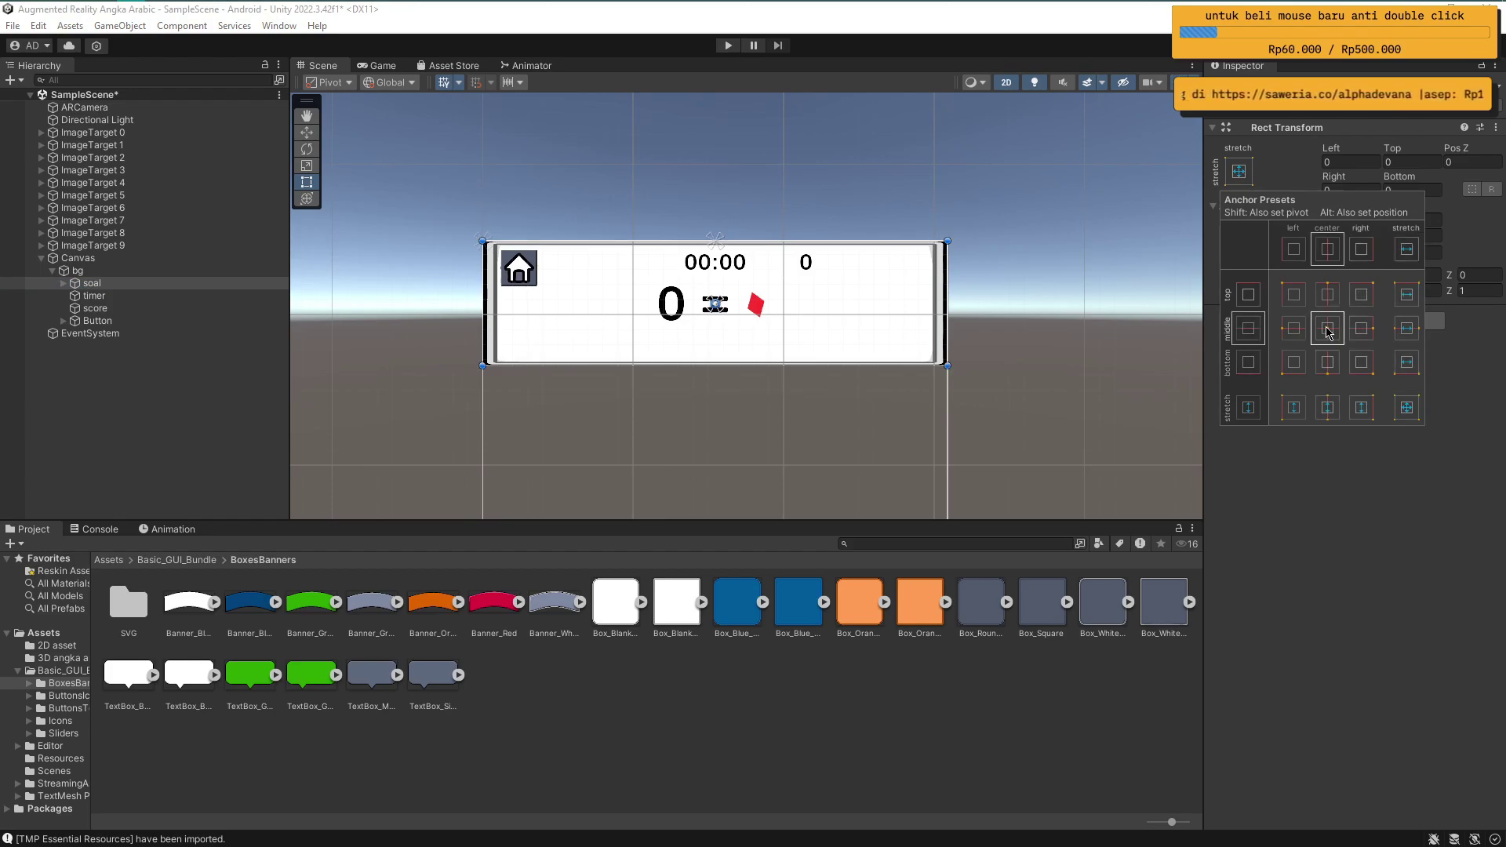
left_click(1465, 357)
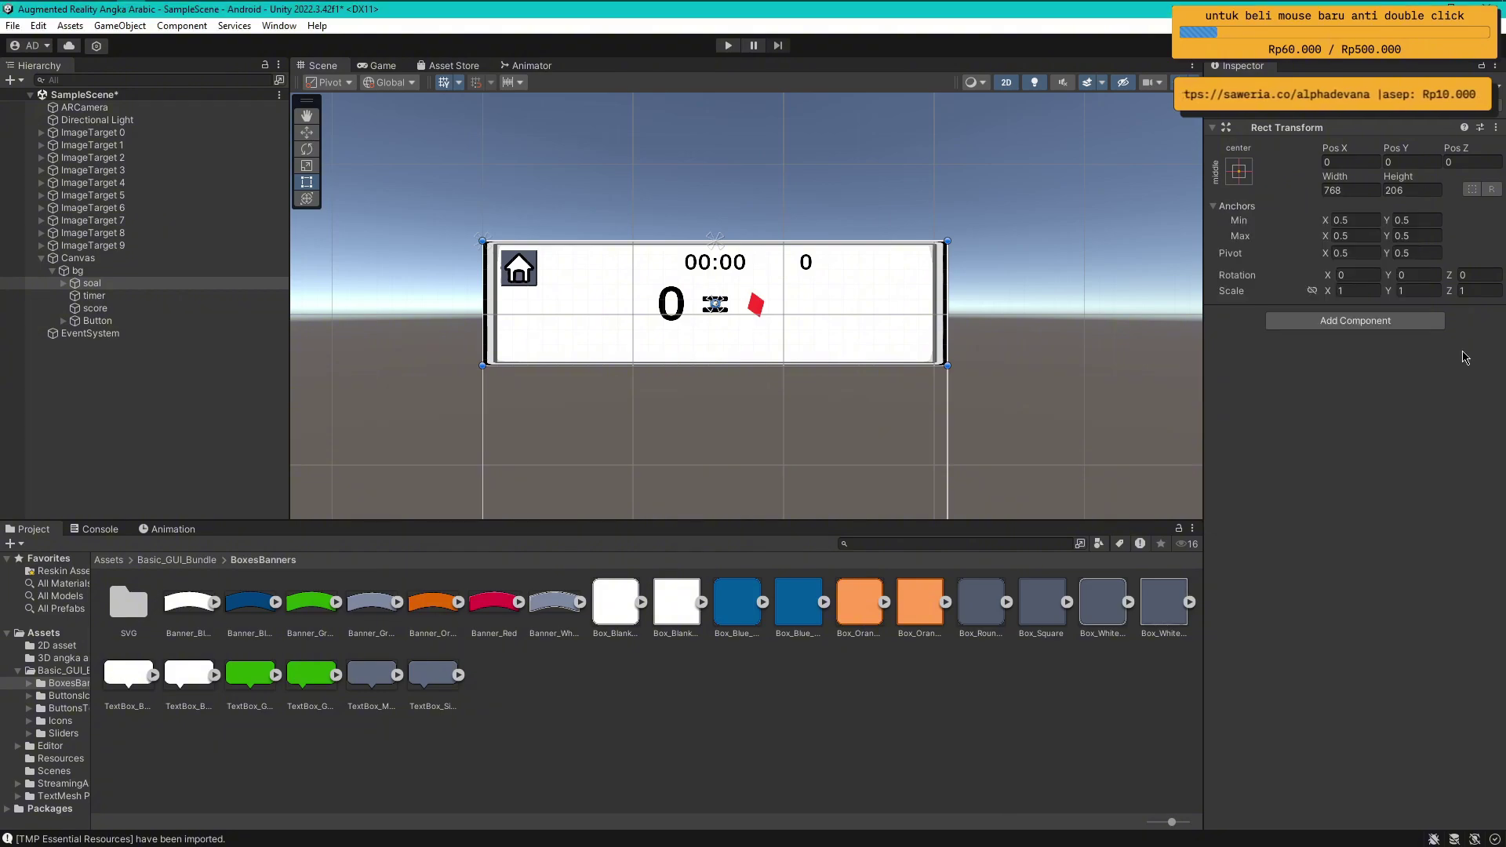
left_click(1354, 190)
type("0")
key("Tab")
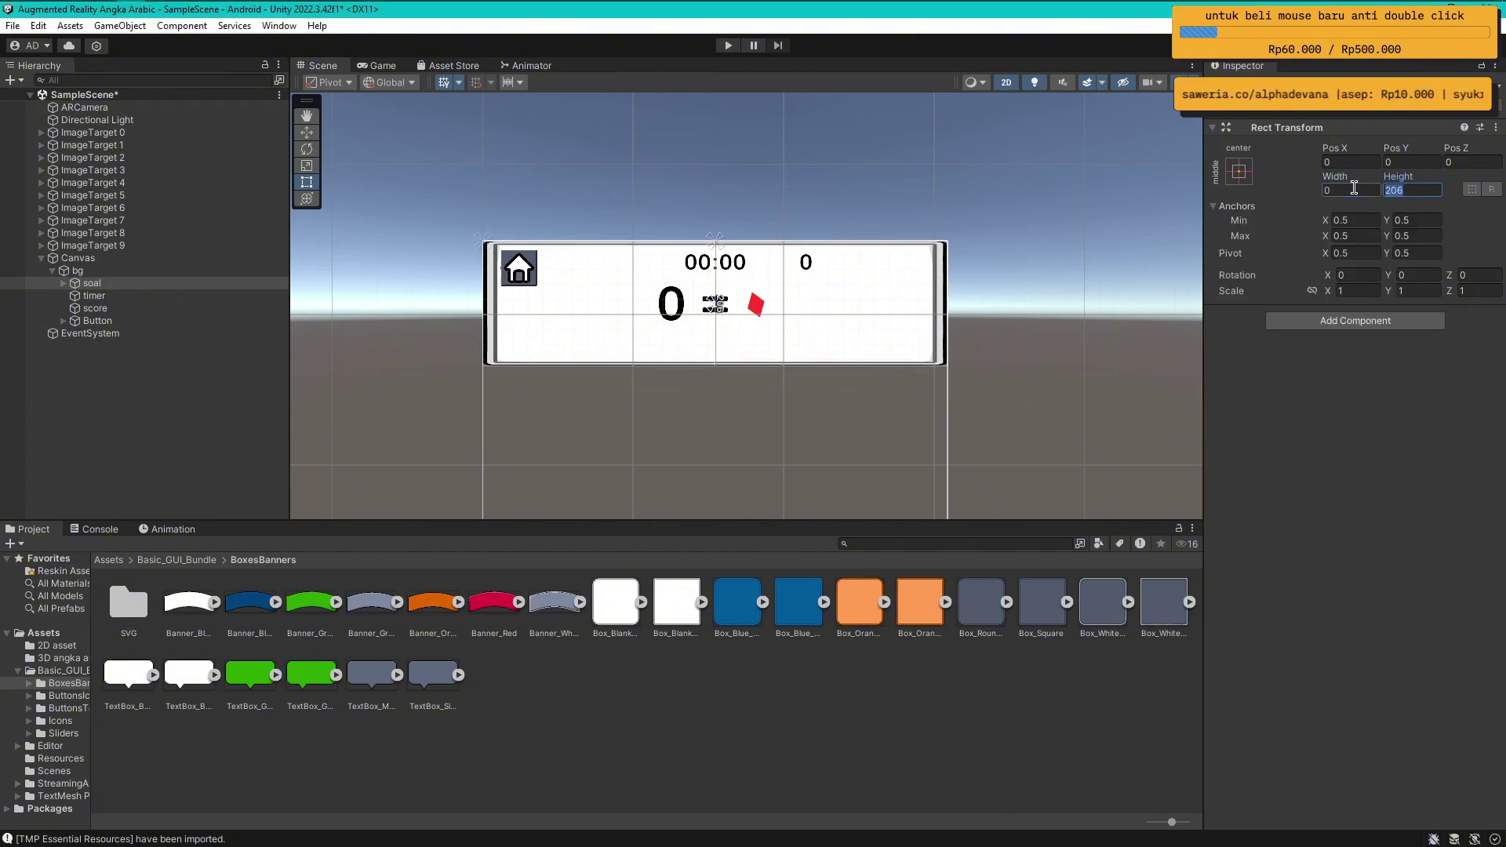
type("0")
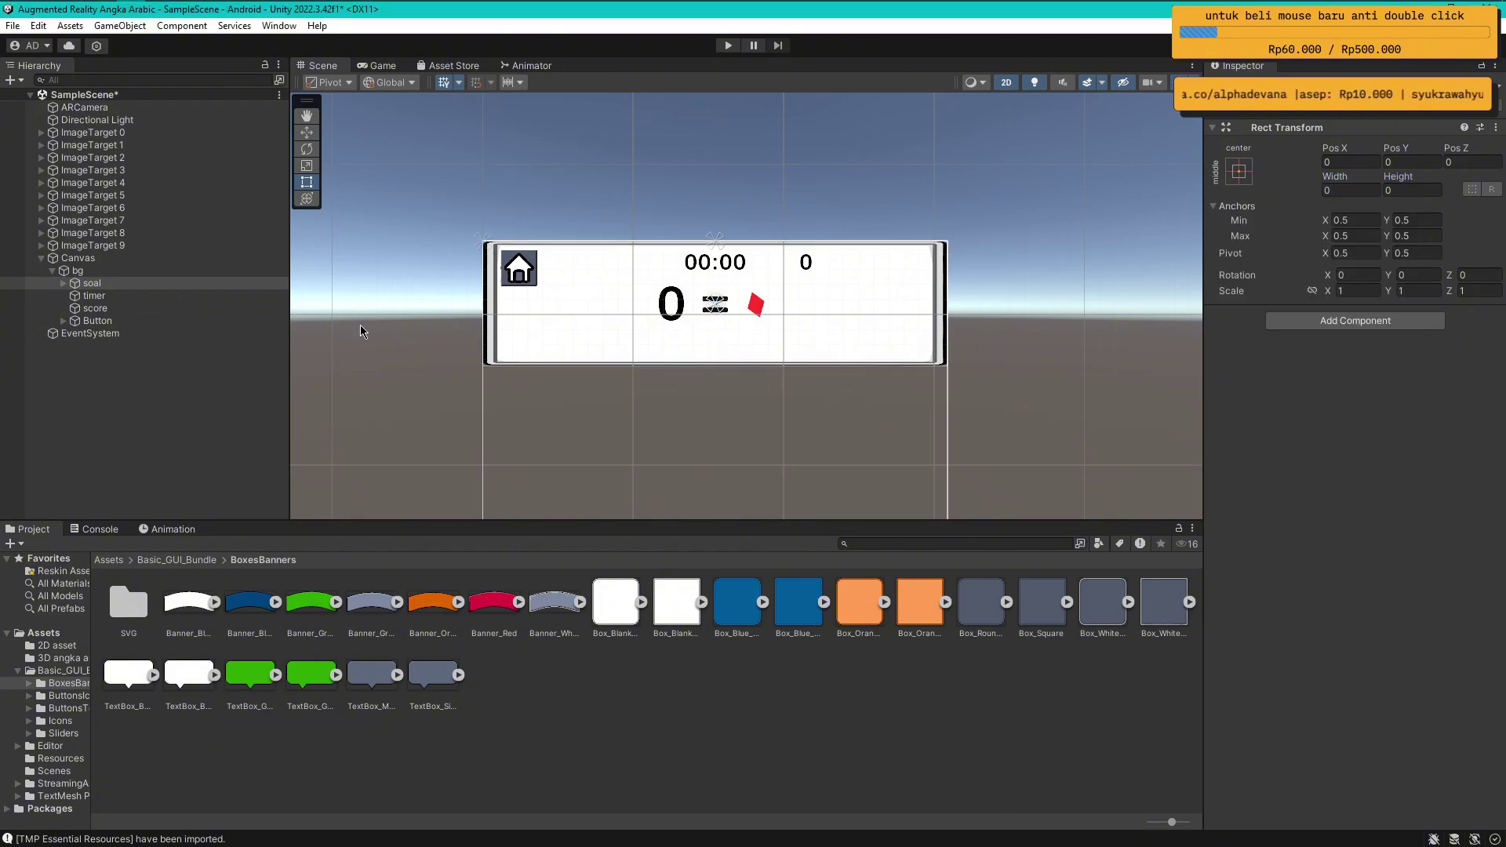
Examine the Rect Transform settings of the Button, soal, score and bg objects, including soal's scale
left_click(98, 322)
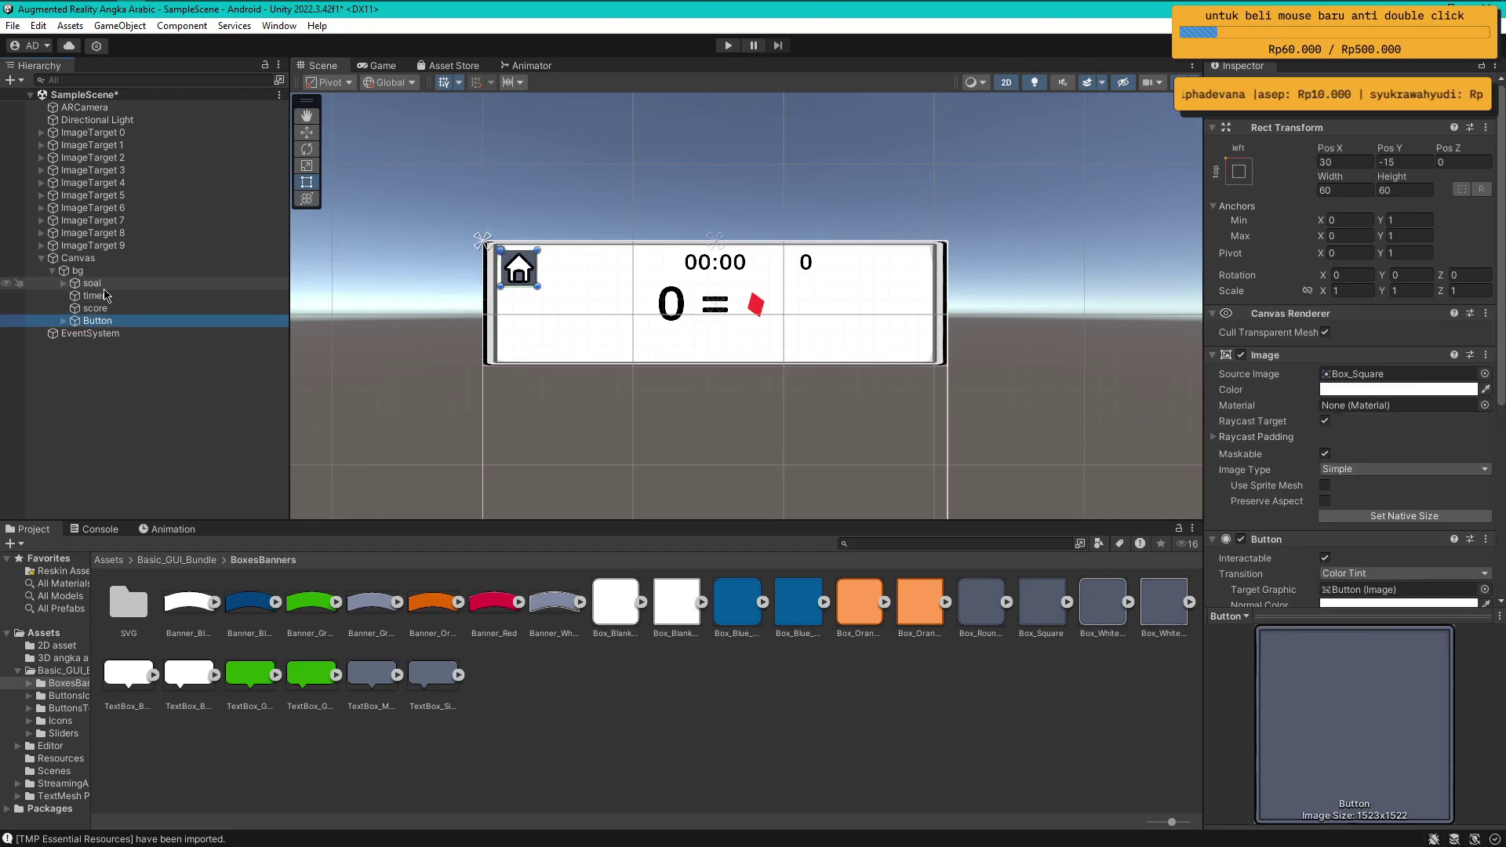
left_click(102, 284)
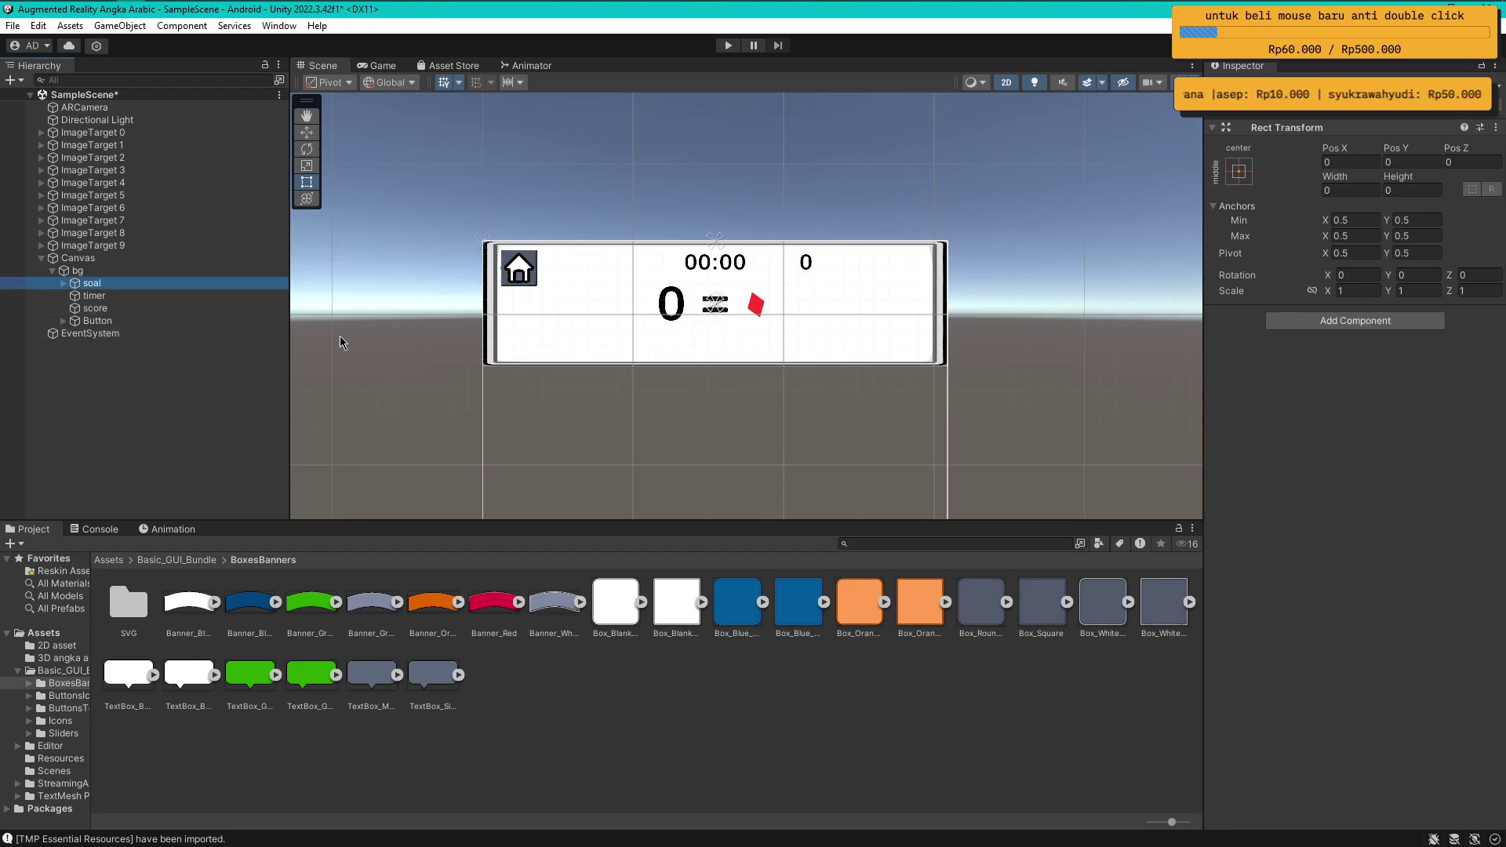
left_click(133, 308)
left_click(164, 271)
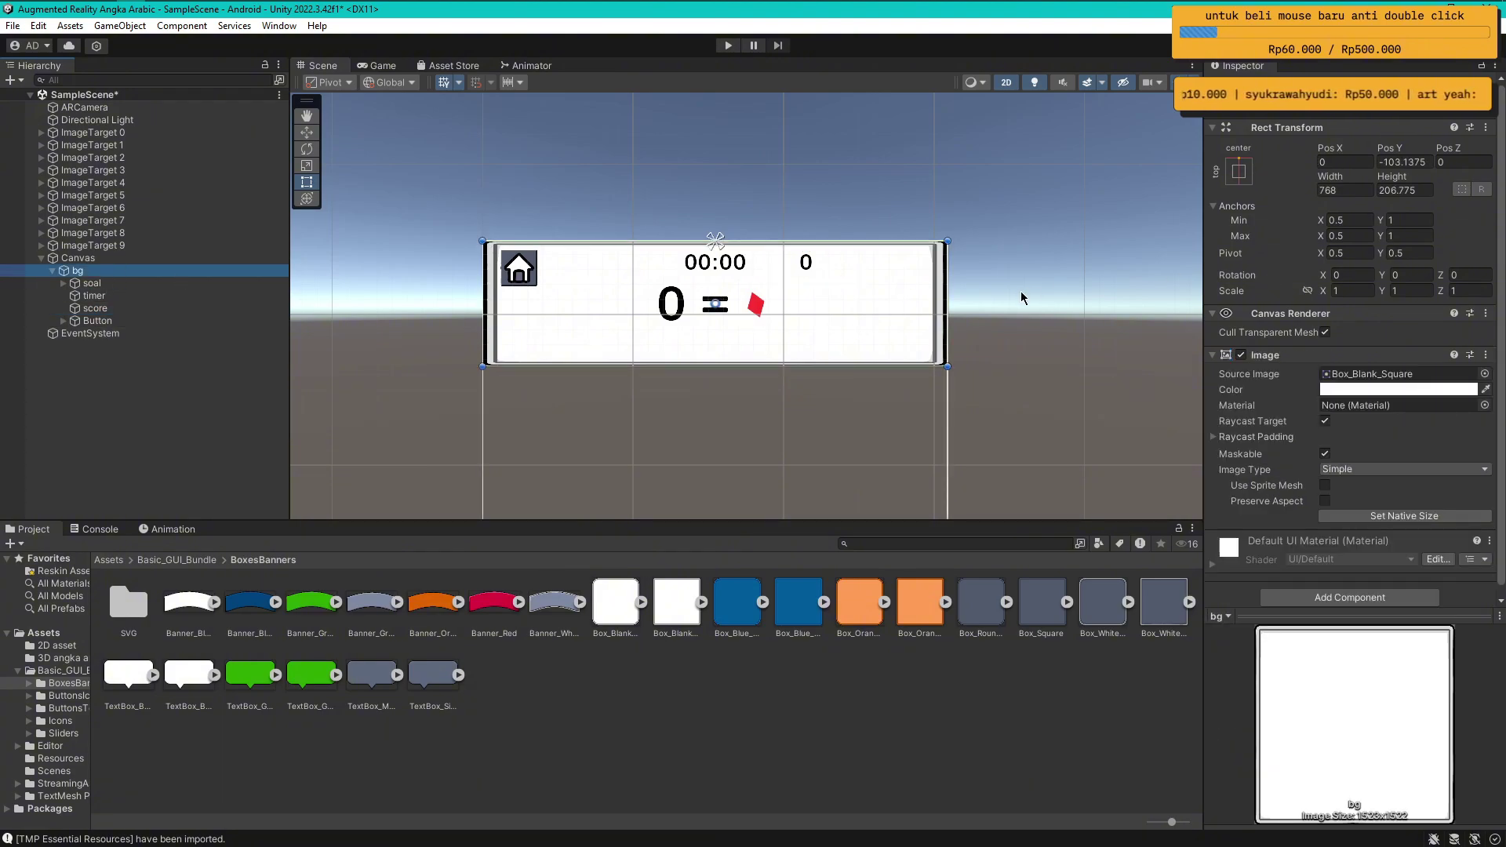
left_click(714, 304)
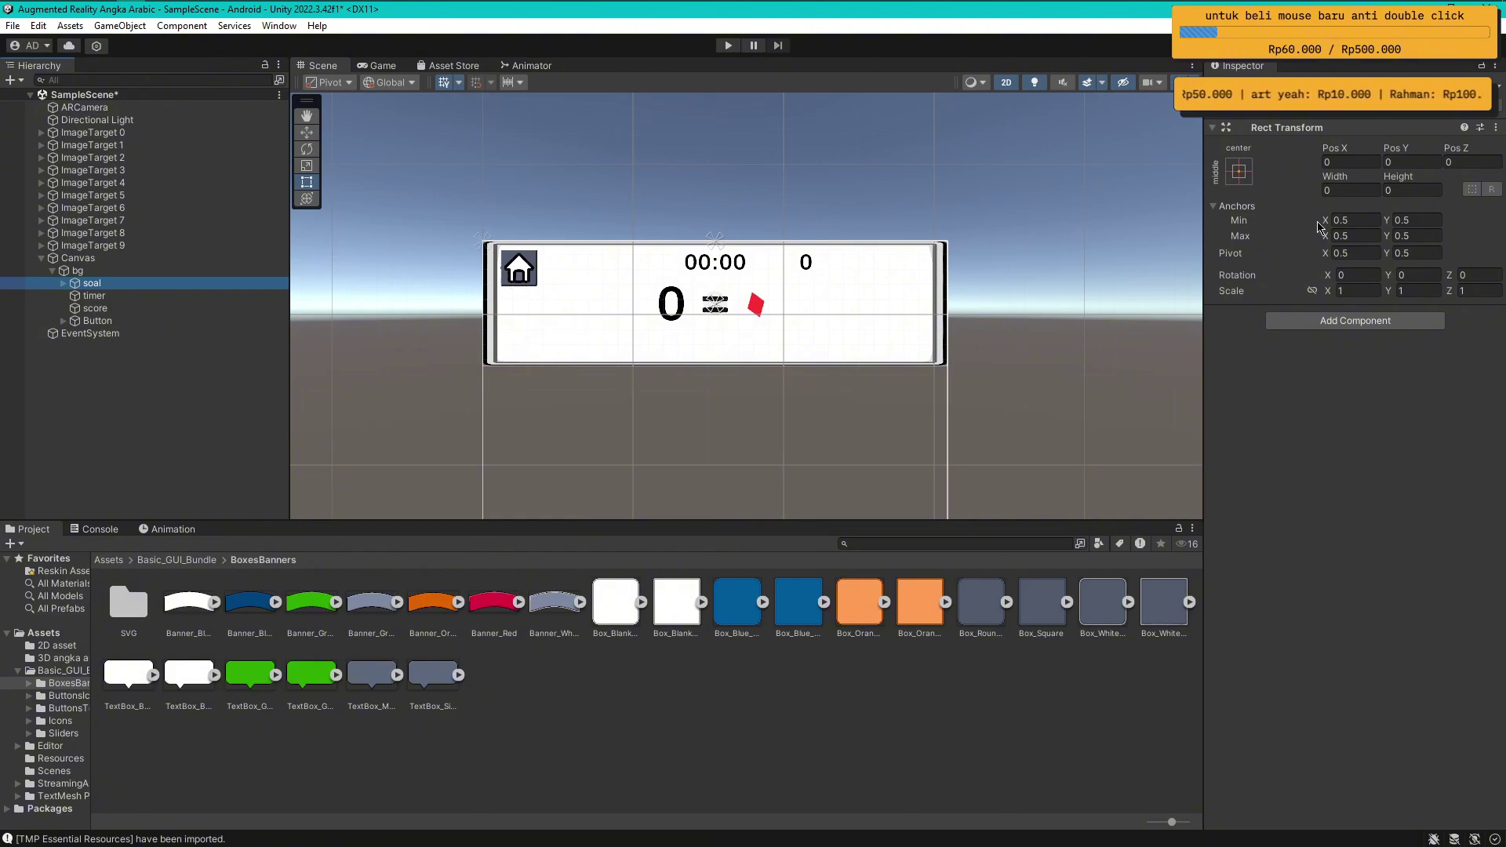
left_click(1314, 296)
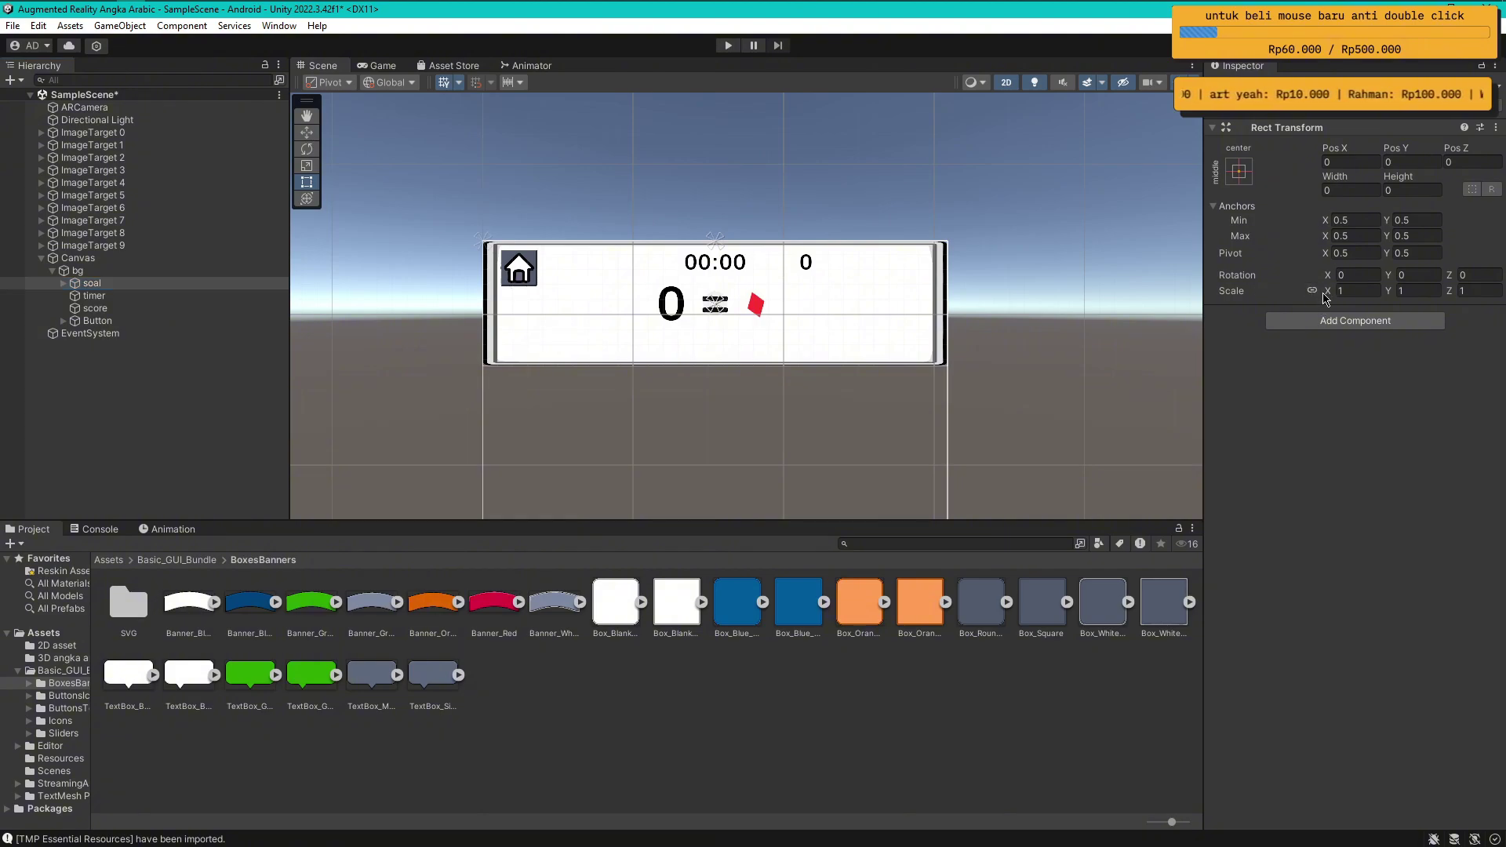
mouse_move(1331, 299)
left_mouse_down()
mouse_move(1345, 294)
mouse_move(1330, 291)
left_mouse_up()
type("1")
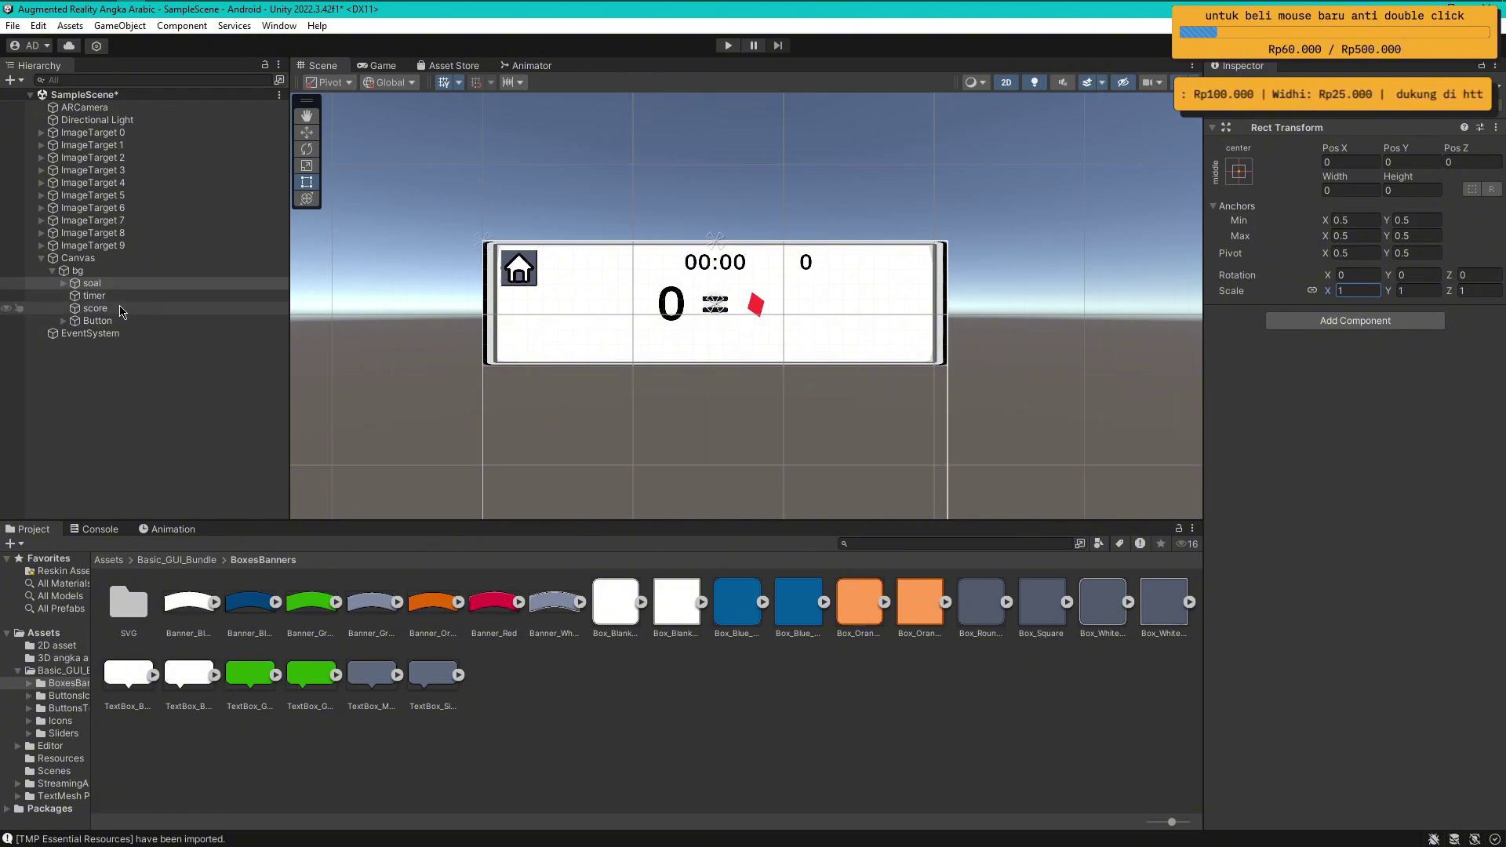
Test raising bg's lower edge again, to a height of about 129, and undo the resizing
left_click(106, 274)
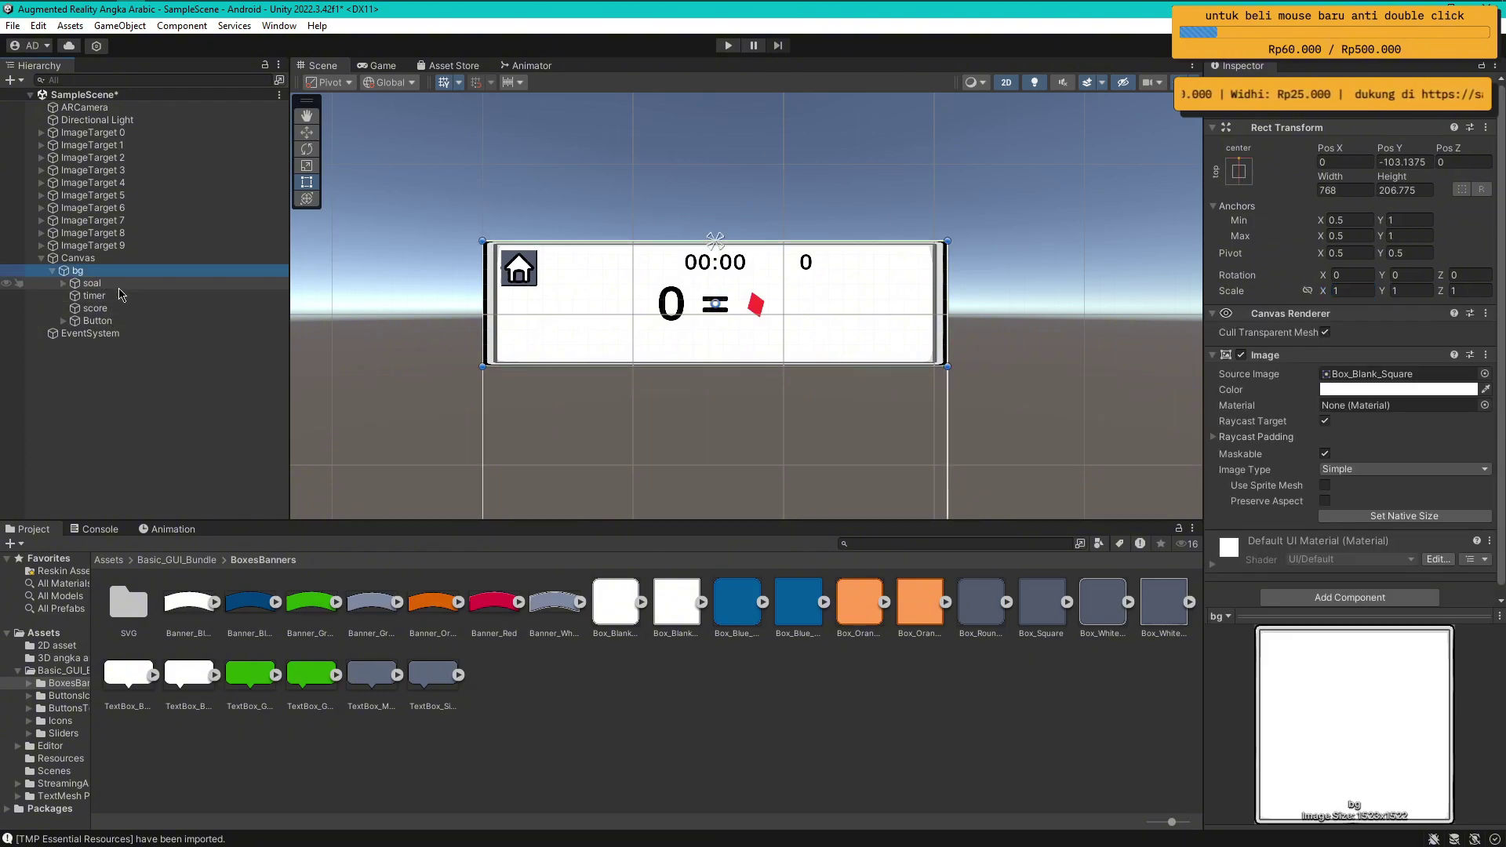
left_click_drag(687, 366, 700, 318)
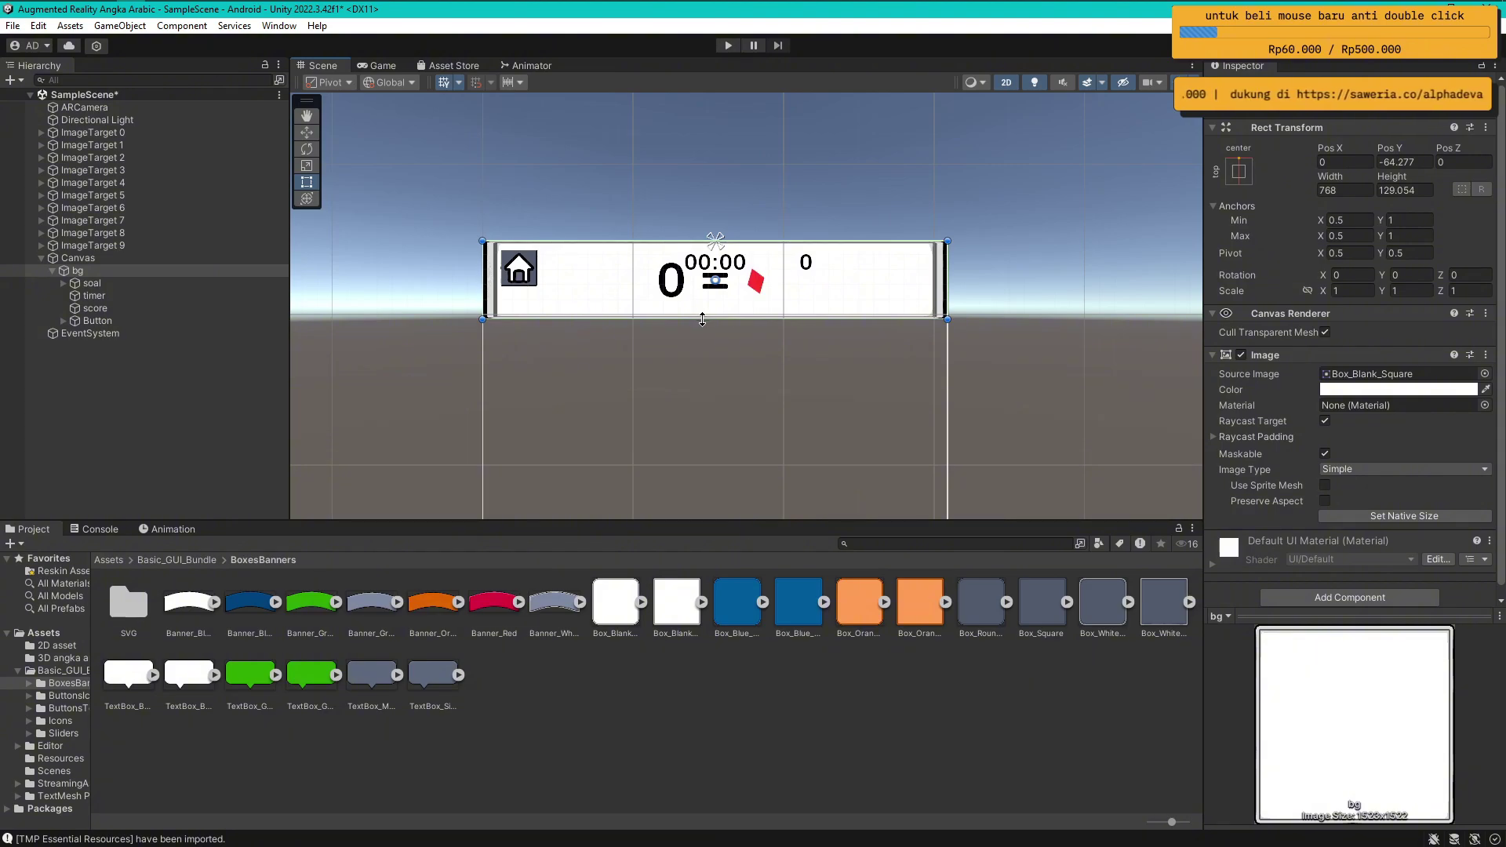
left_click_drag(702, 319, 701, 331)
key("ctrl+z")
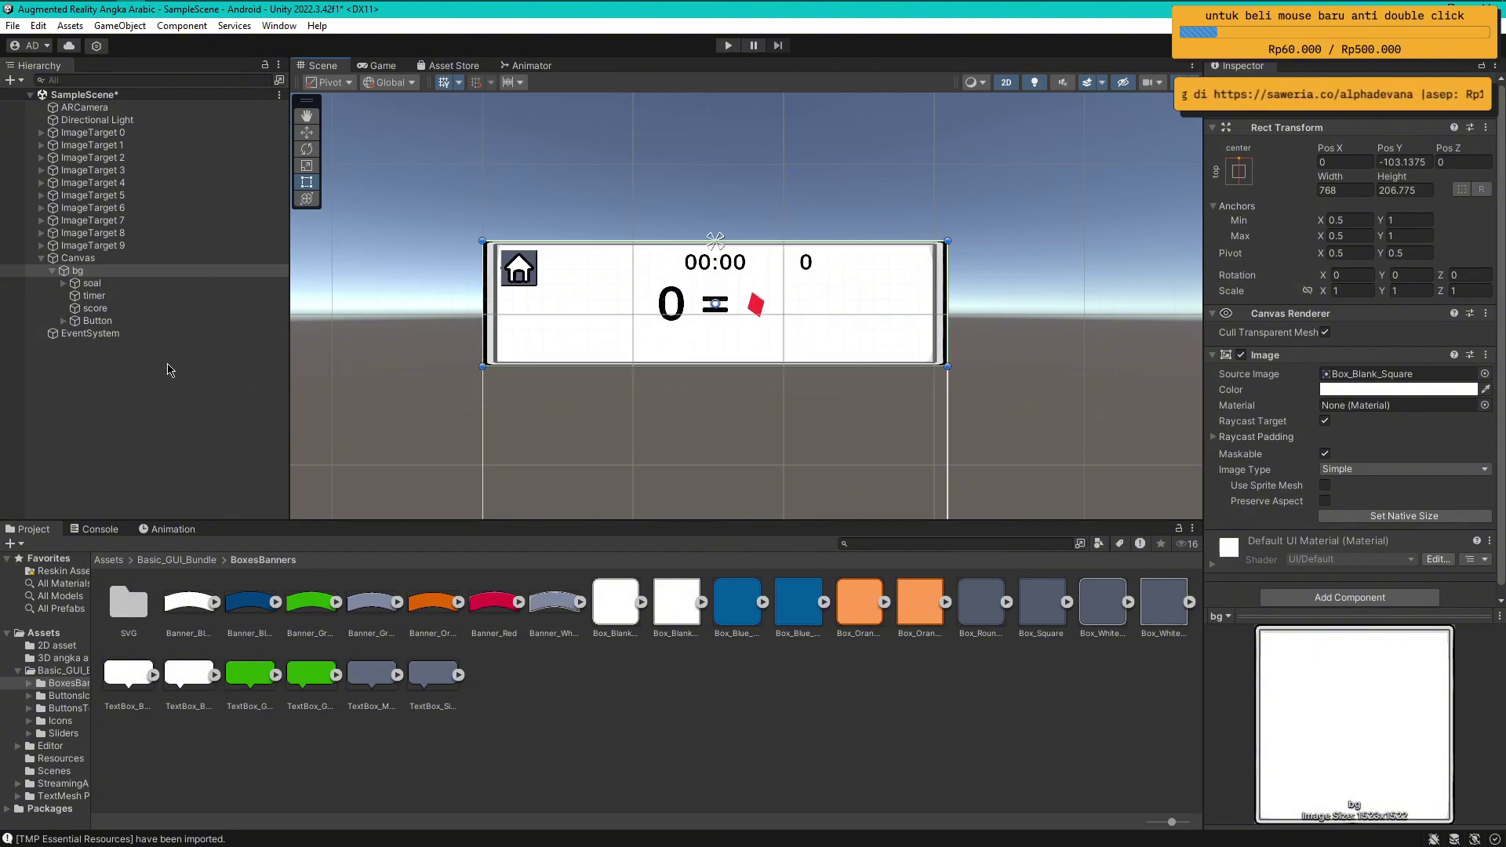
Anchor the soal object to the top center of bg and set its Pos Y to -100
left_click(92, 283)
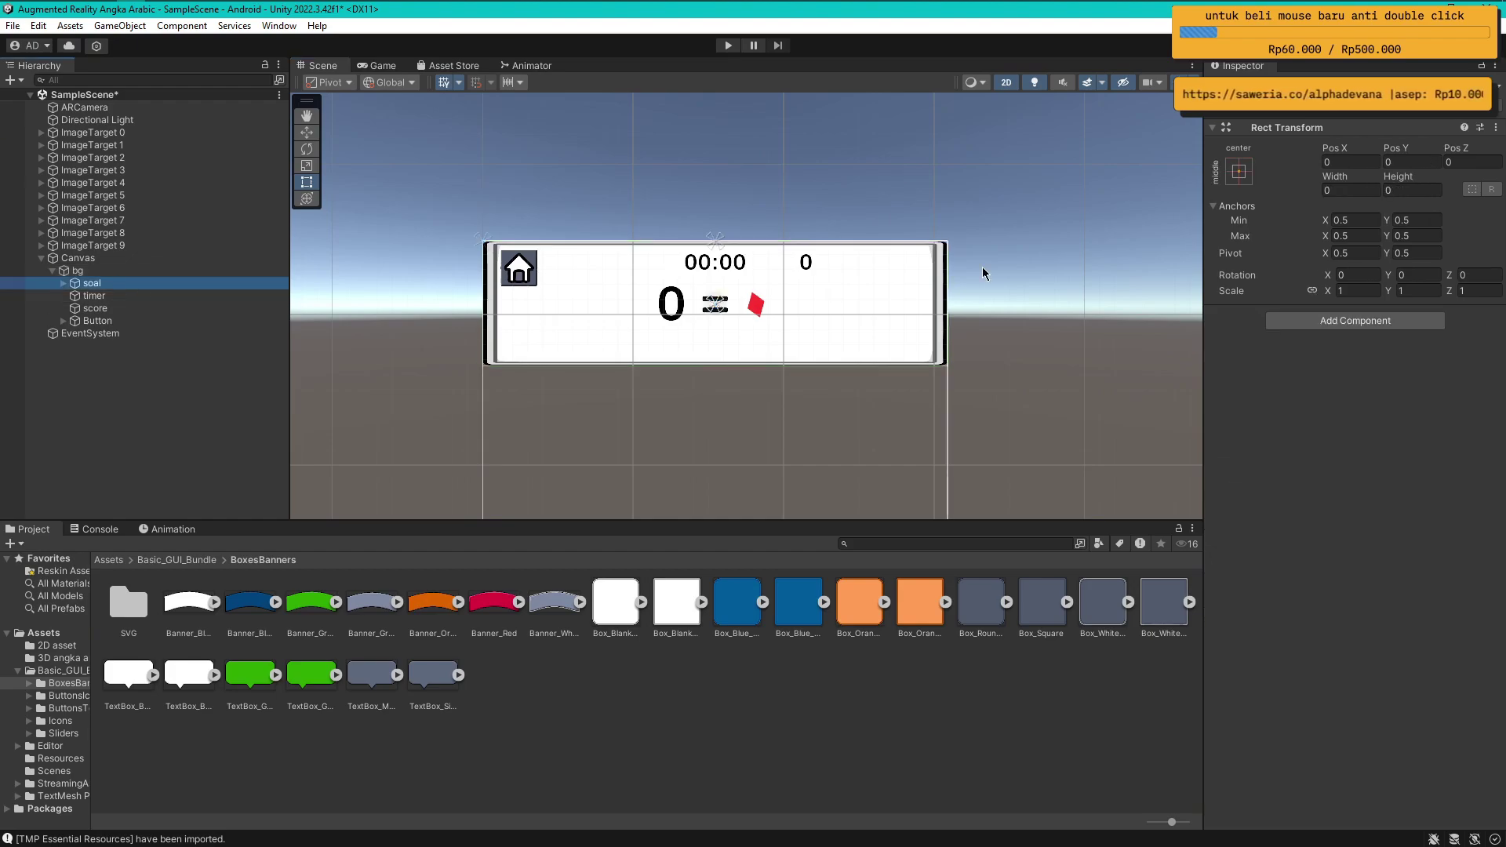
left_click(1239, 173)
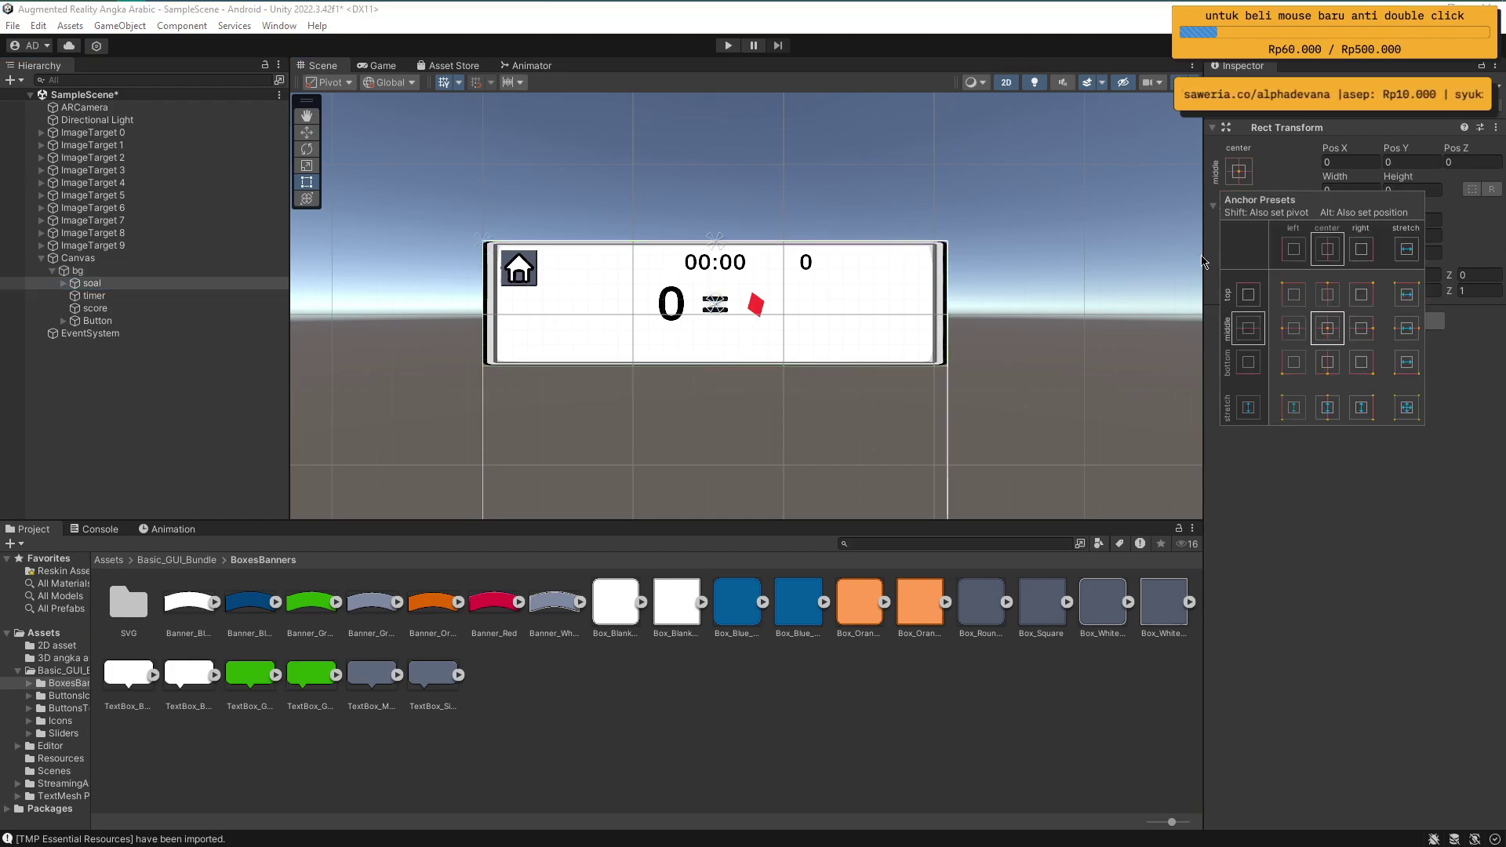
left_click(1328, 297)
left_click(1414, 161)
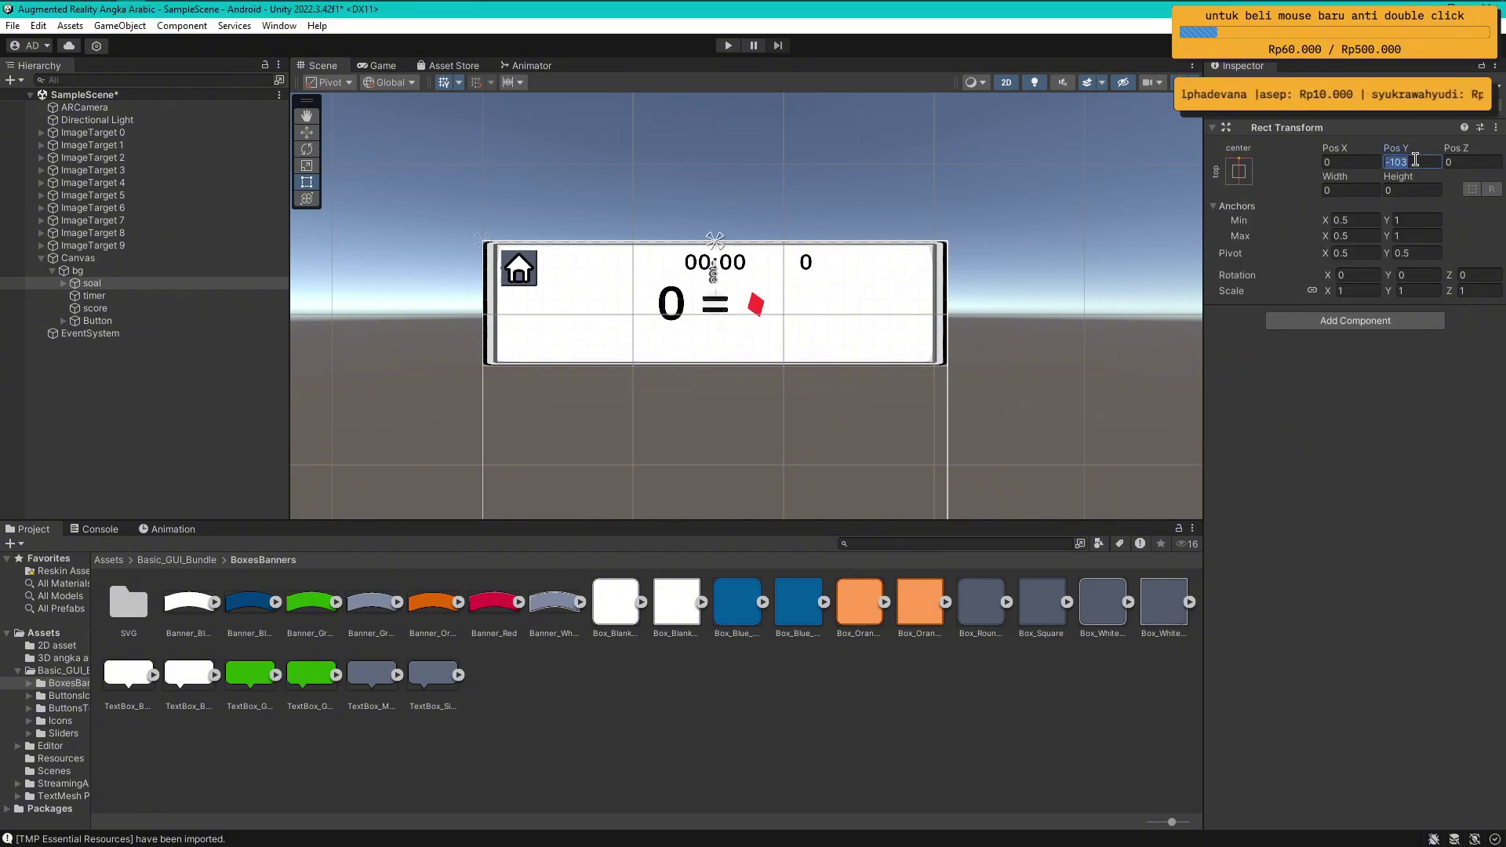
type("-100")
key("Return")
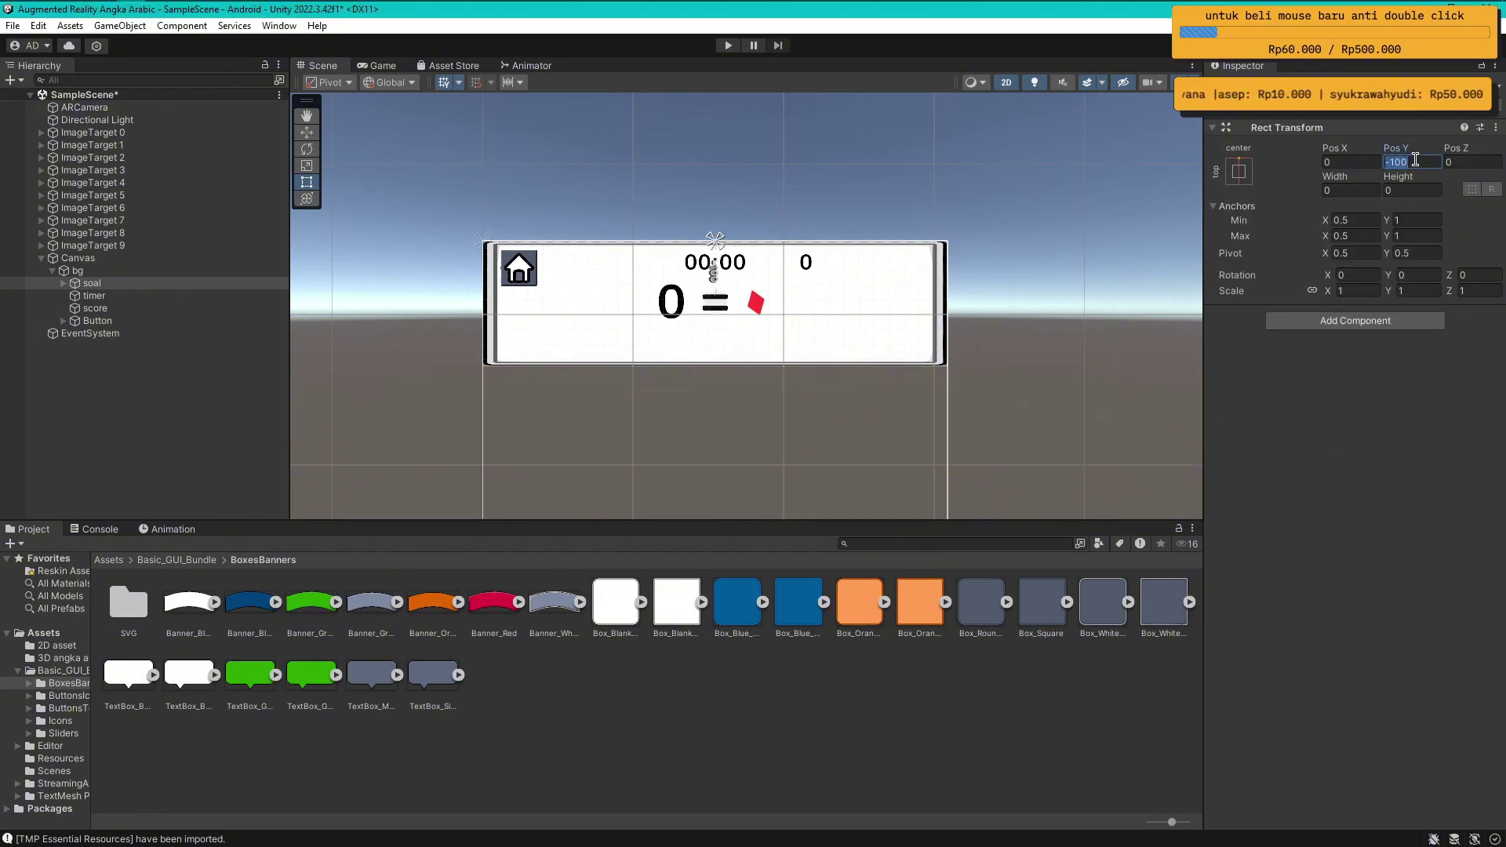
Set soal's Pos Y to -110 and raise bg's lower edge to a height of about 159
type("-110")
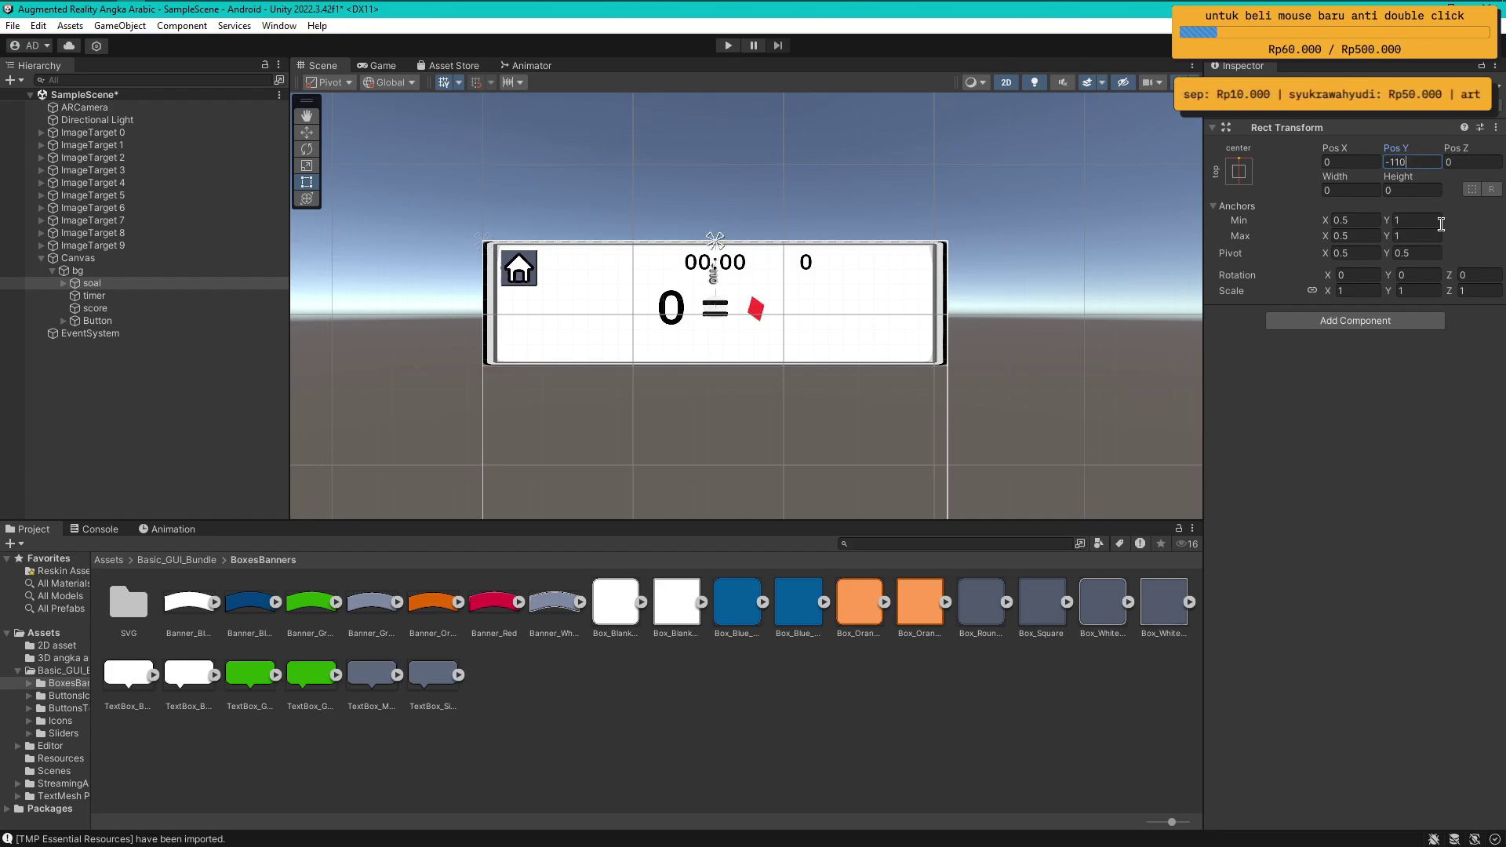
left_click(87, 270)
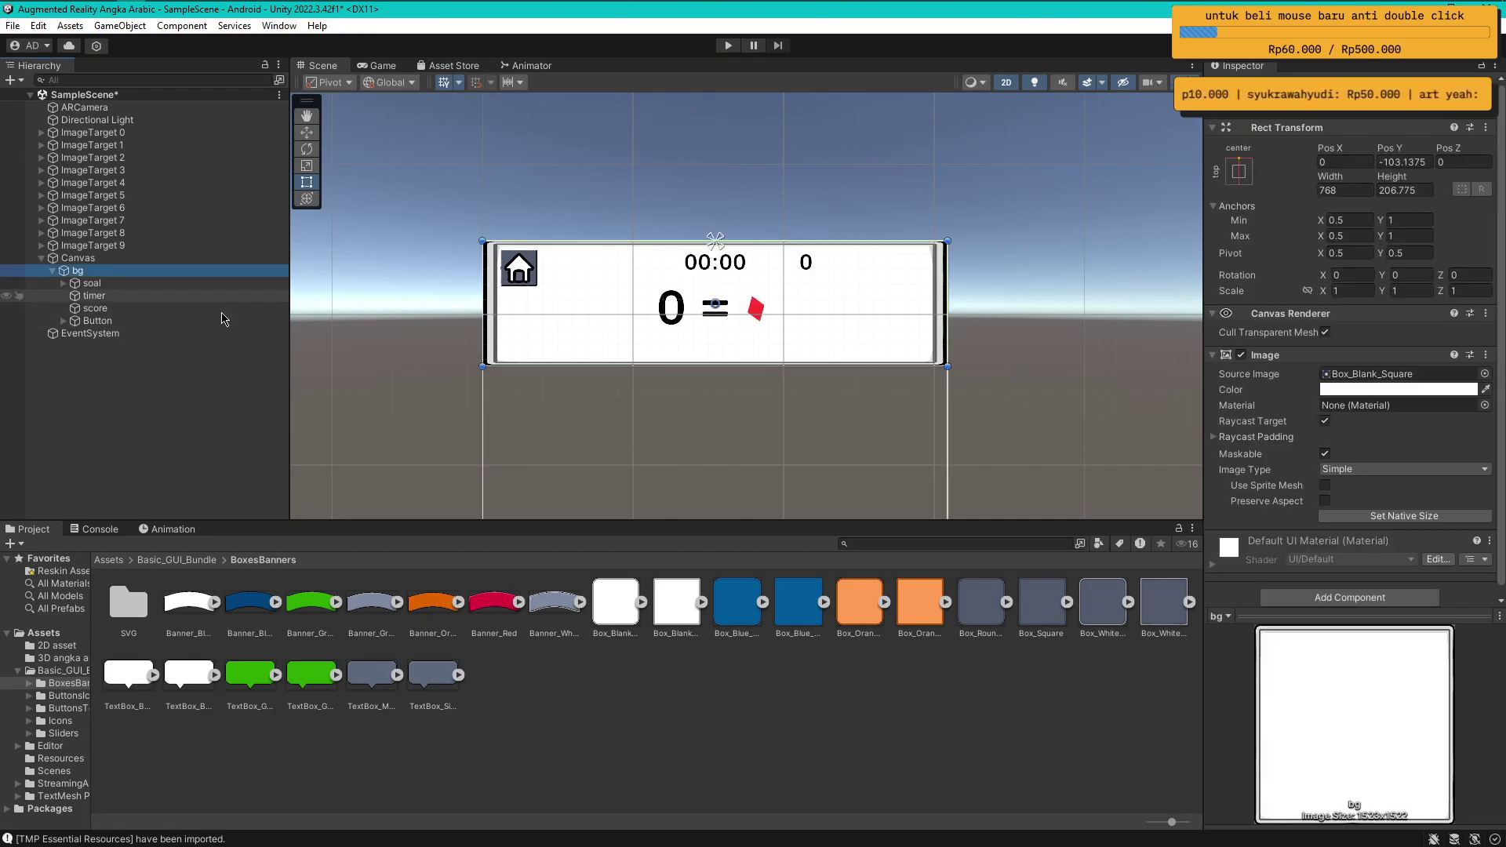
left_click_drag(724, 368, 727, 339)
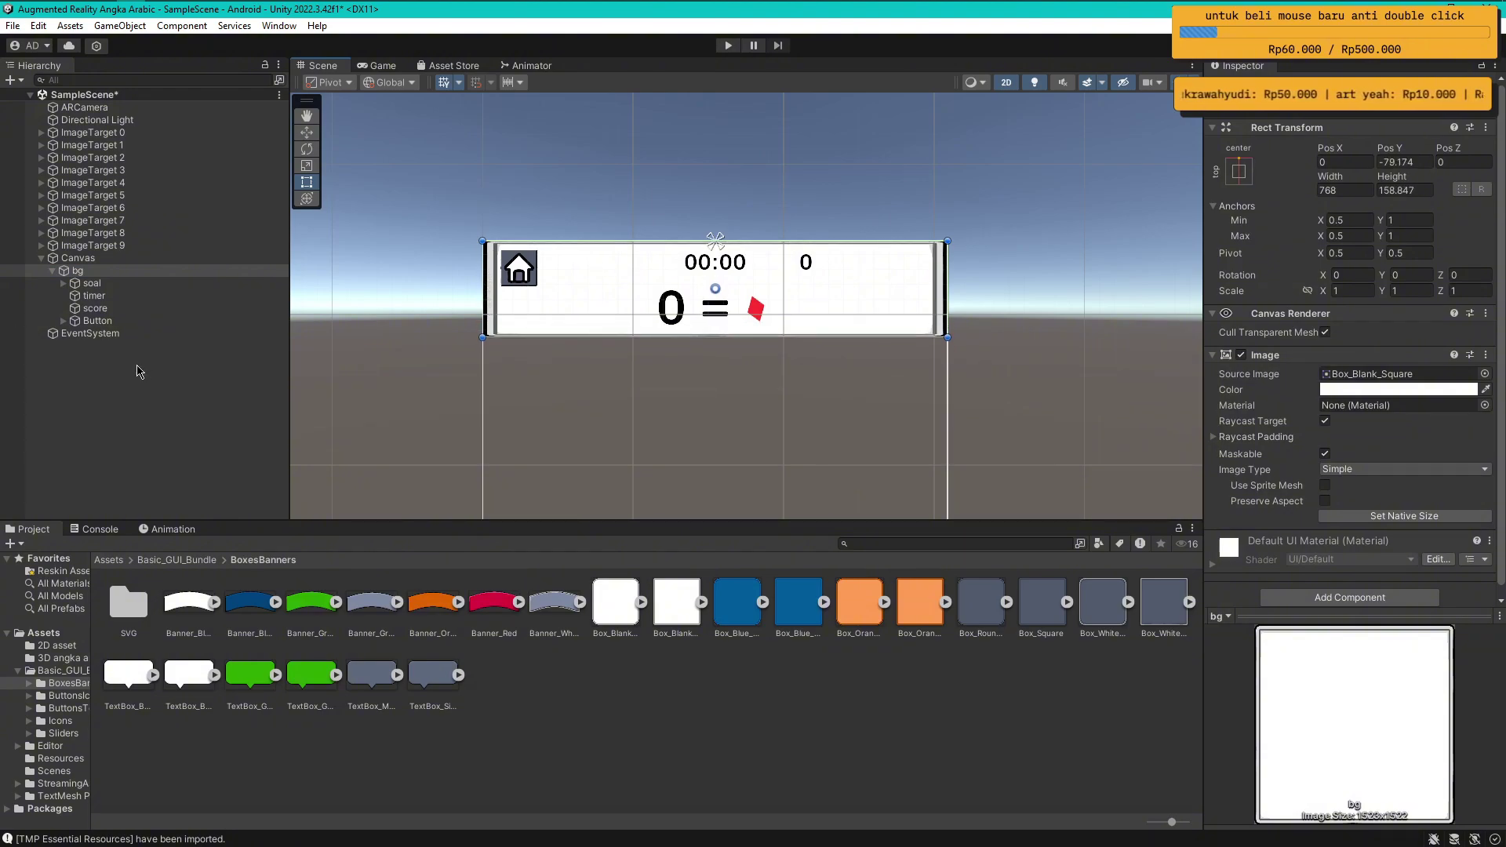
Assign sprite 4 from the 2D asset folder as the source image of the Image inside soal
left_click(62, 283)
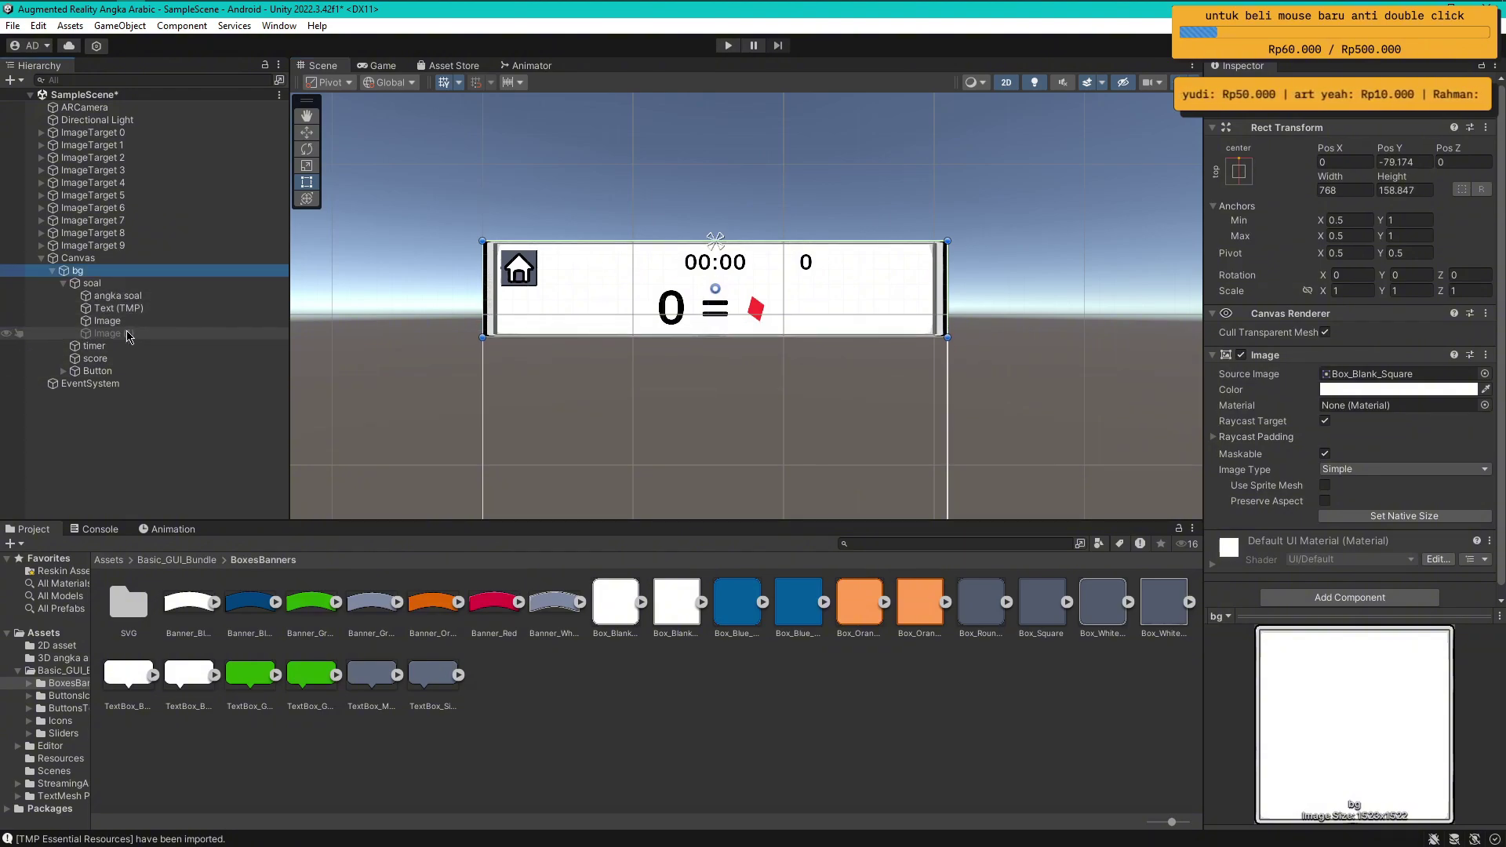
left_click(107, 321)
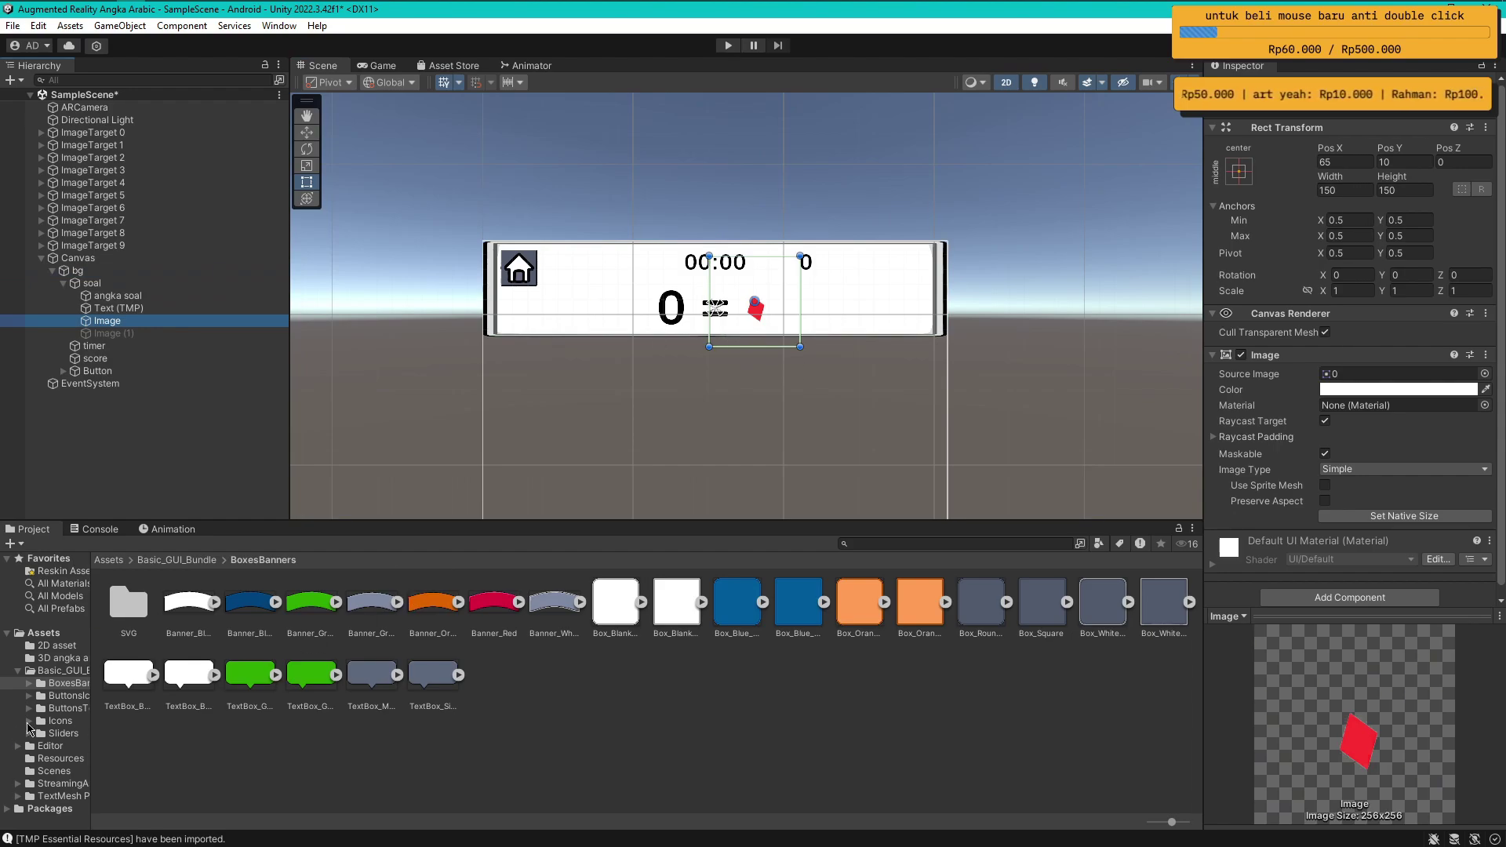
left_click(56, 645)
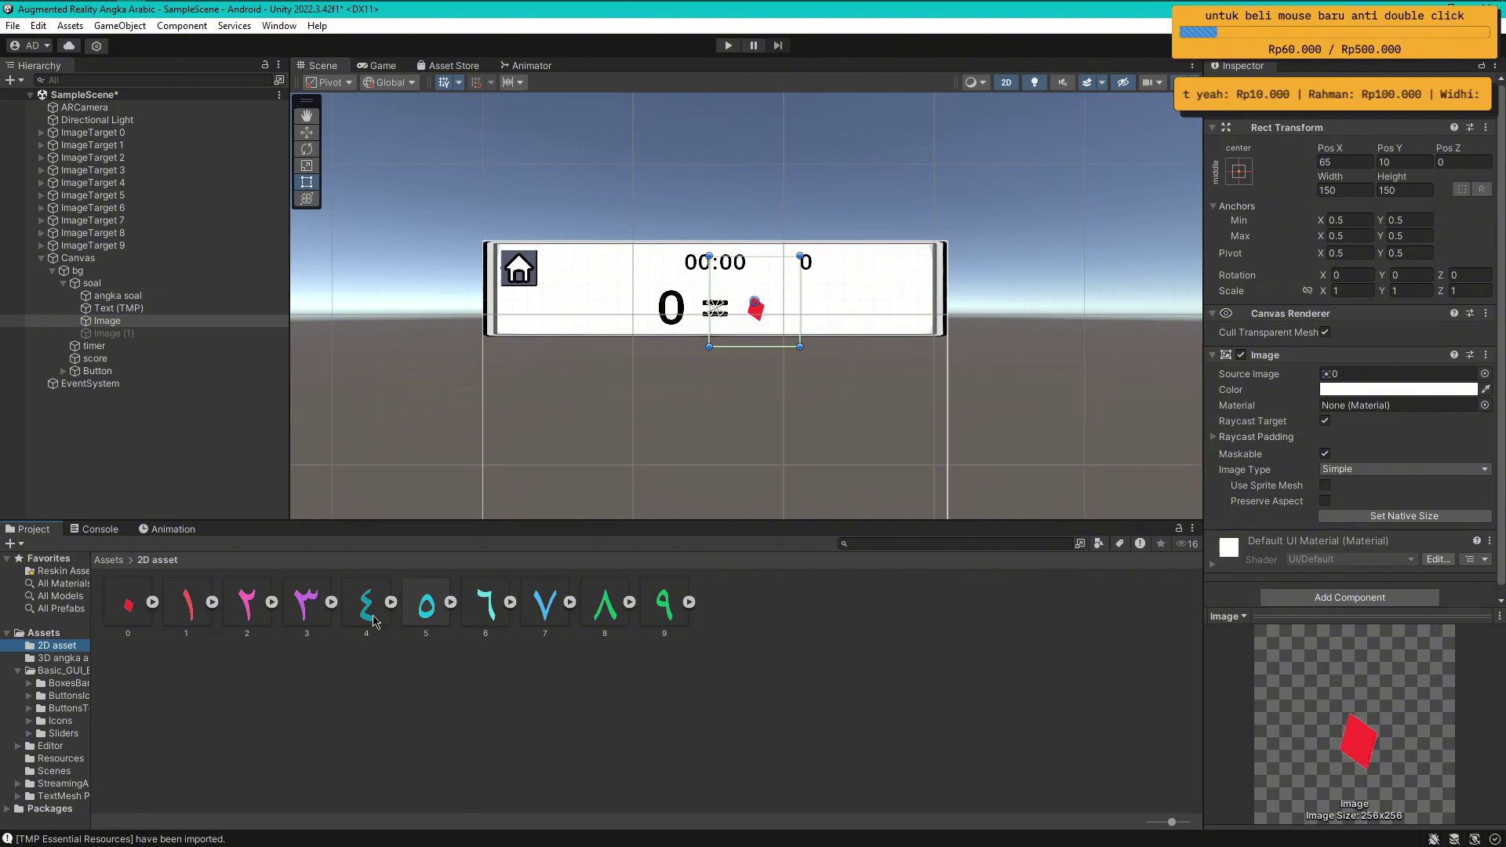
left_click_drag(366, 604, 1333, 375)
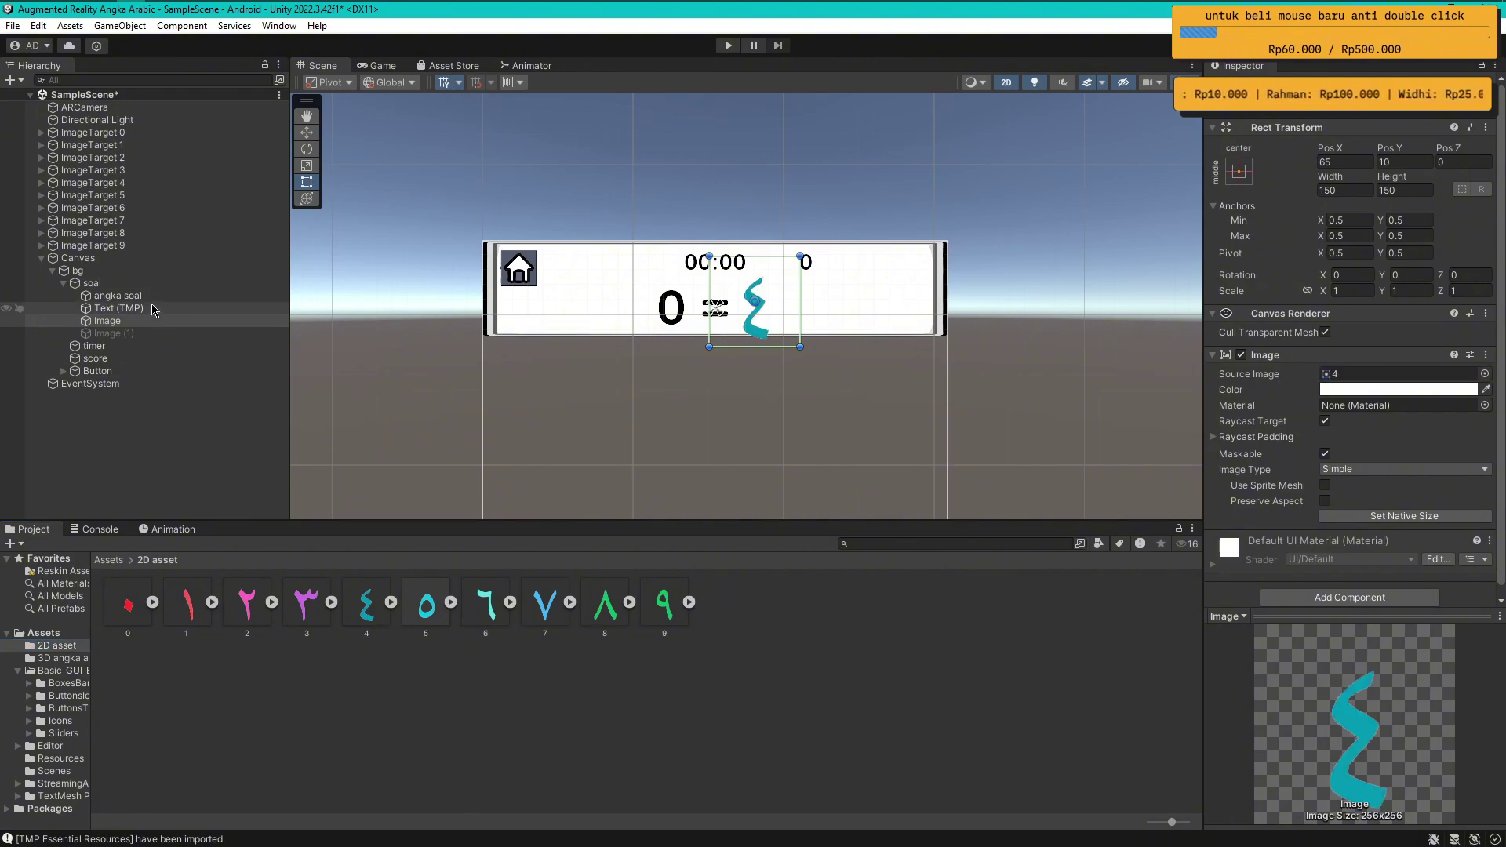
Extend bg's lower edge downward, then set its Pos Y to -100 and its height to 200
left_click(117, 271)
left_click_drag(823, 336, 830, 363)
left_click(1428, 165)
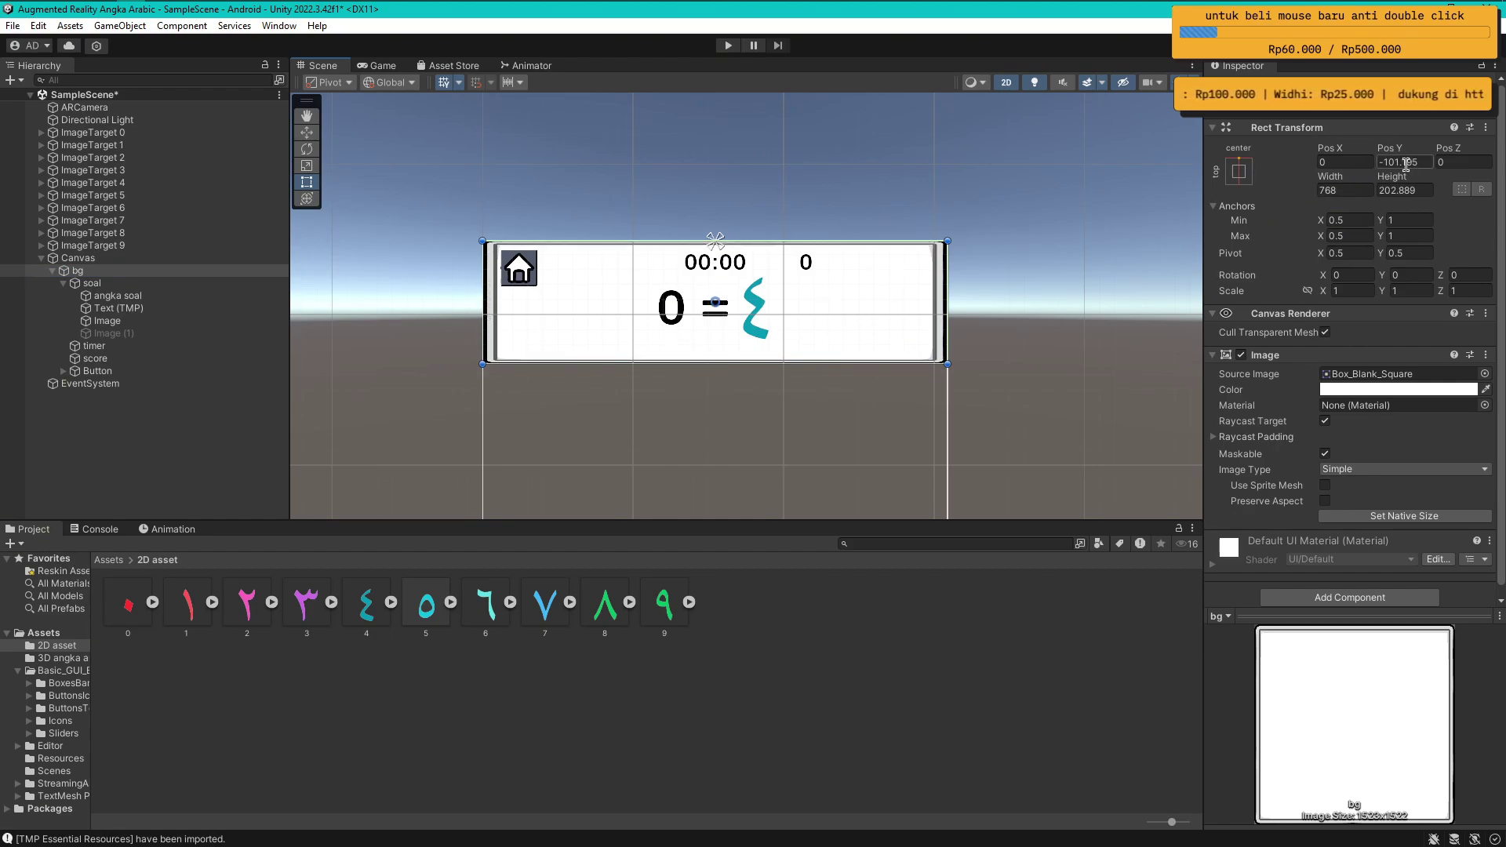
type("-100")
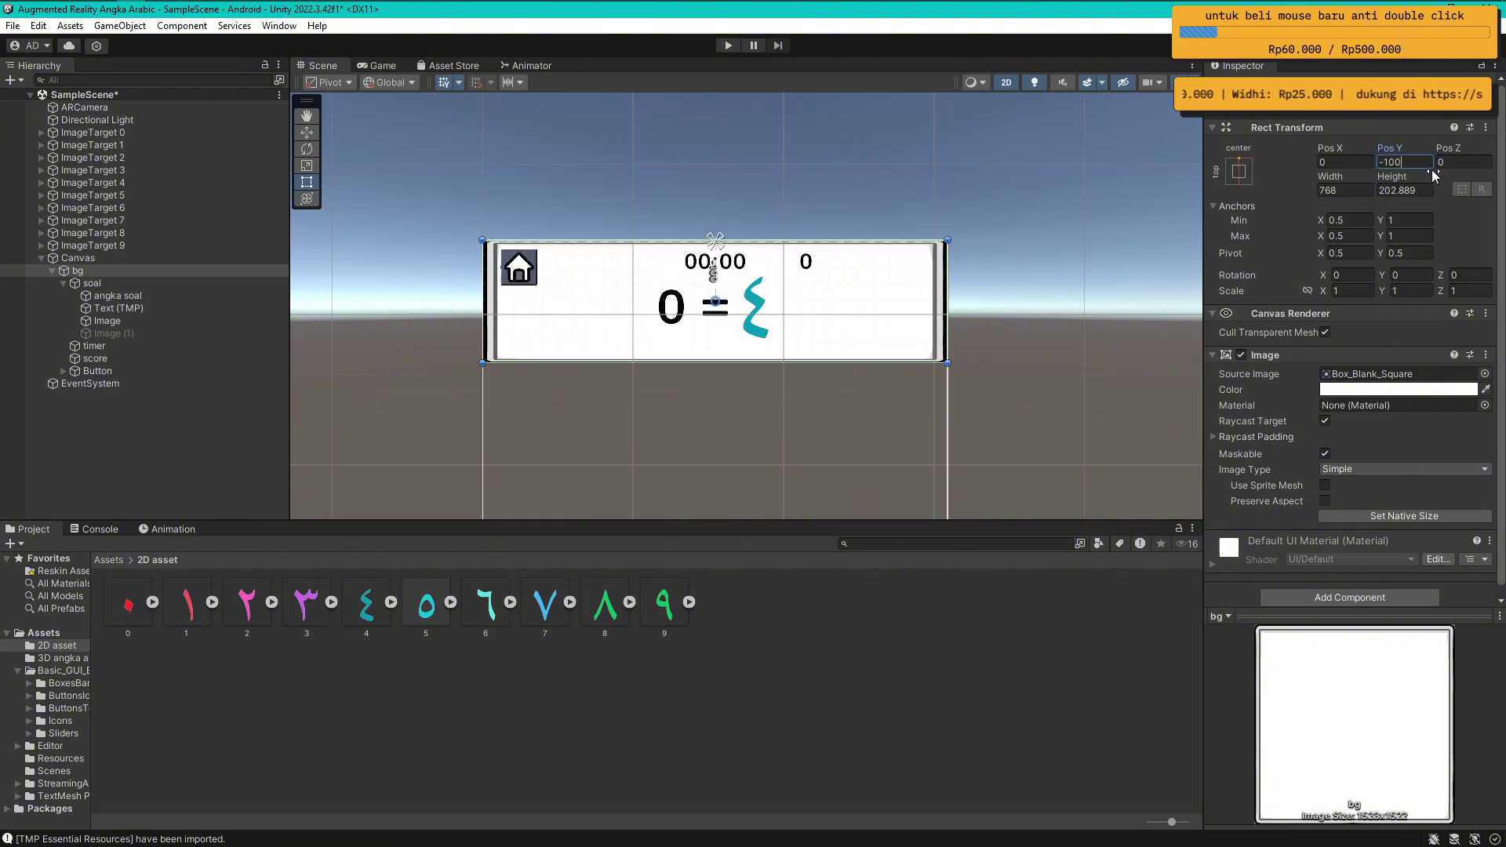
left_click(1421, 190)
type("200")
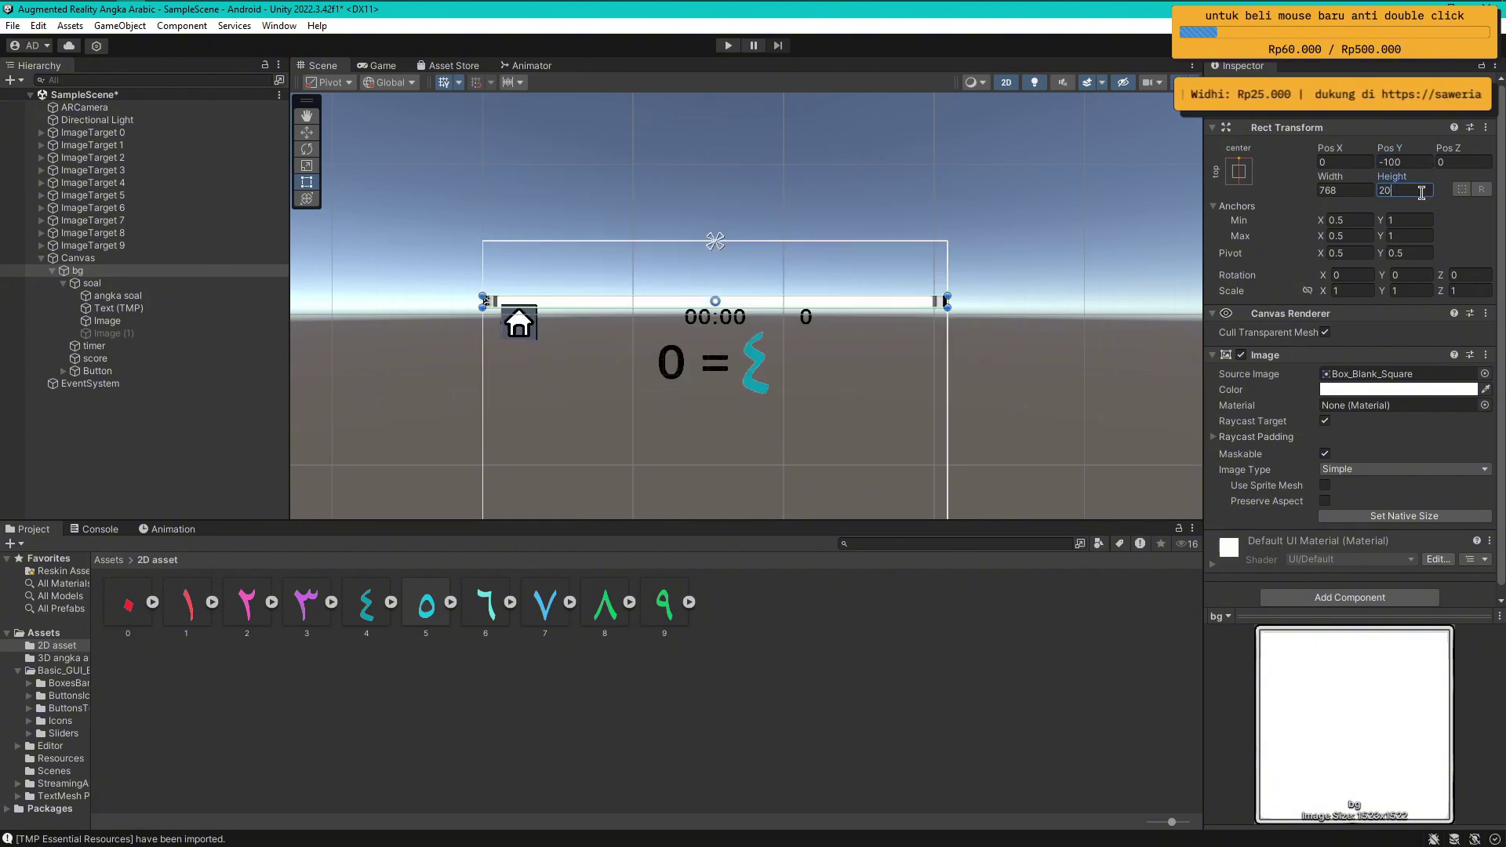
left_click(1021, 346)
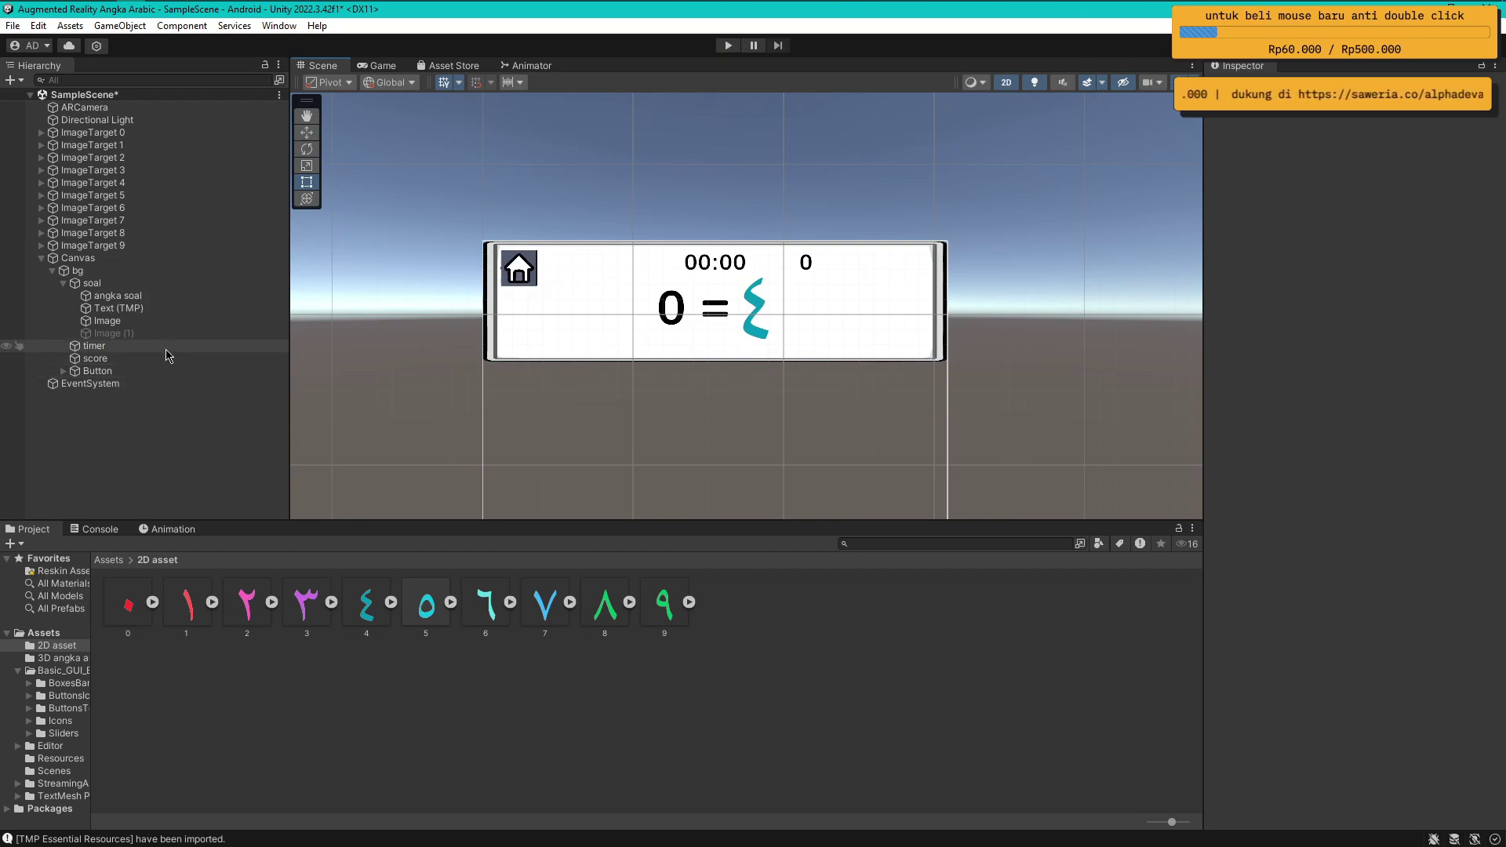
left_click(157, 270)
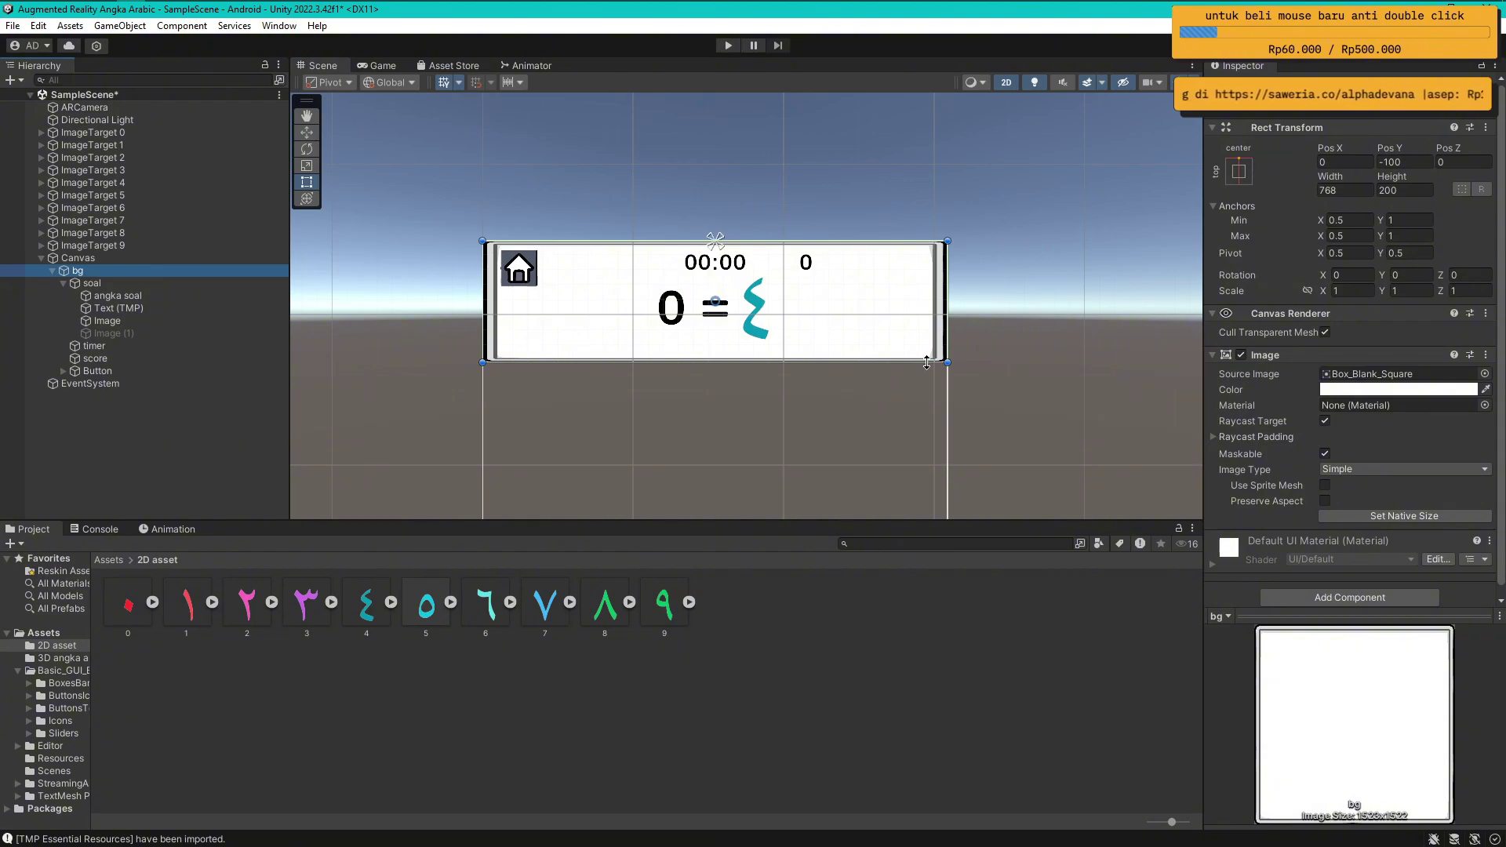
left_click(163, 423)
Assign sprite 0 as the source image of the Image inside soal and save the scene
left_click(64, 283)
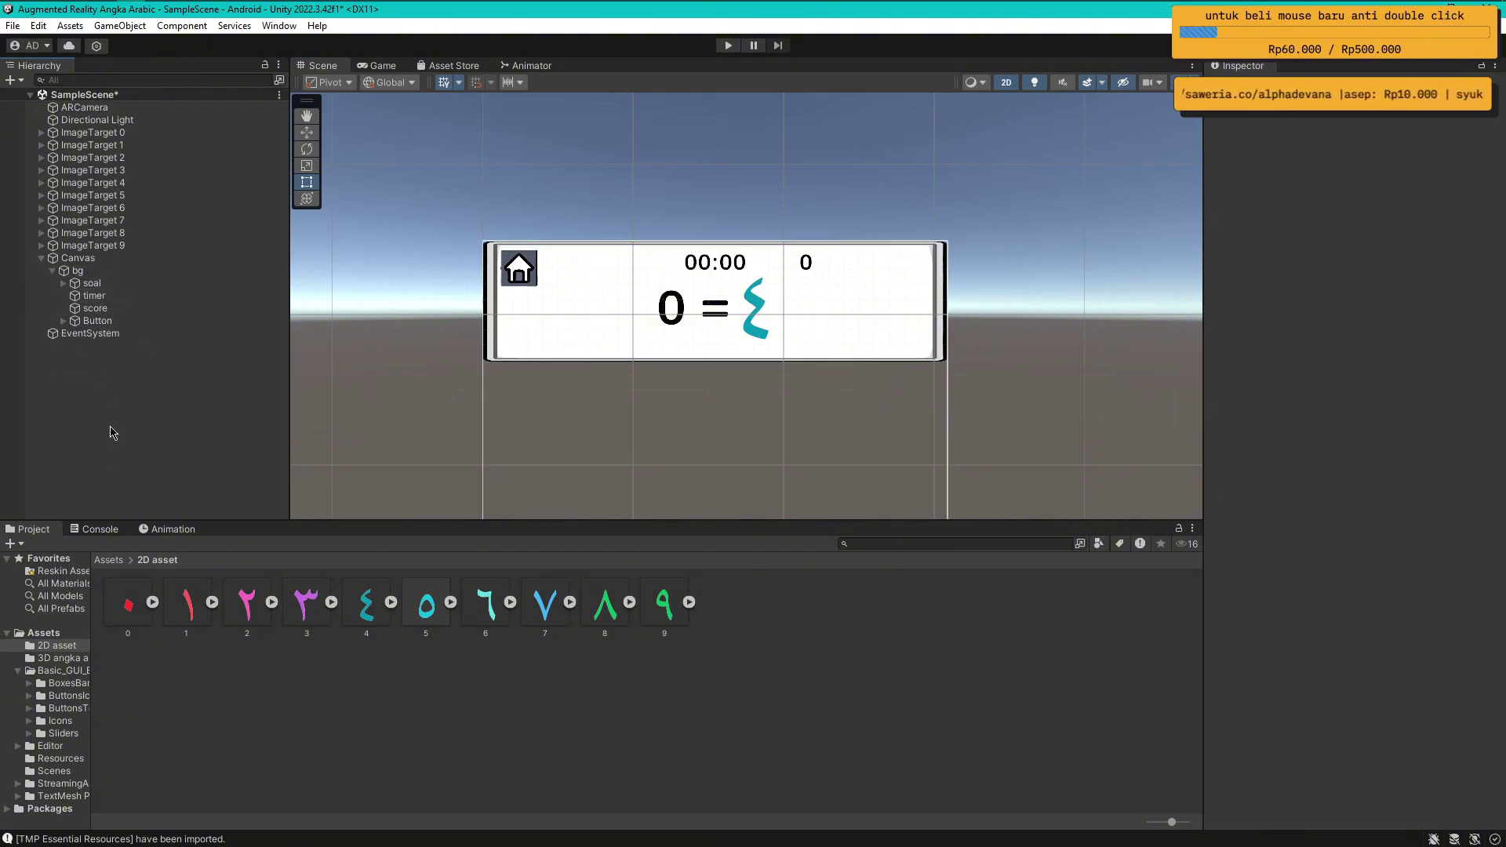
left_click(63, 283)
left_click(127, 322)
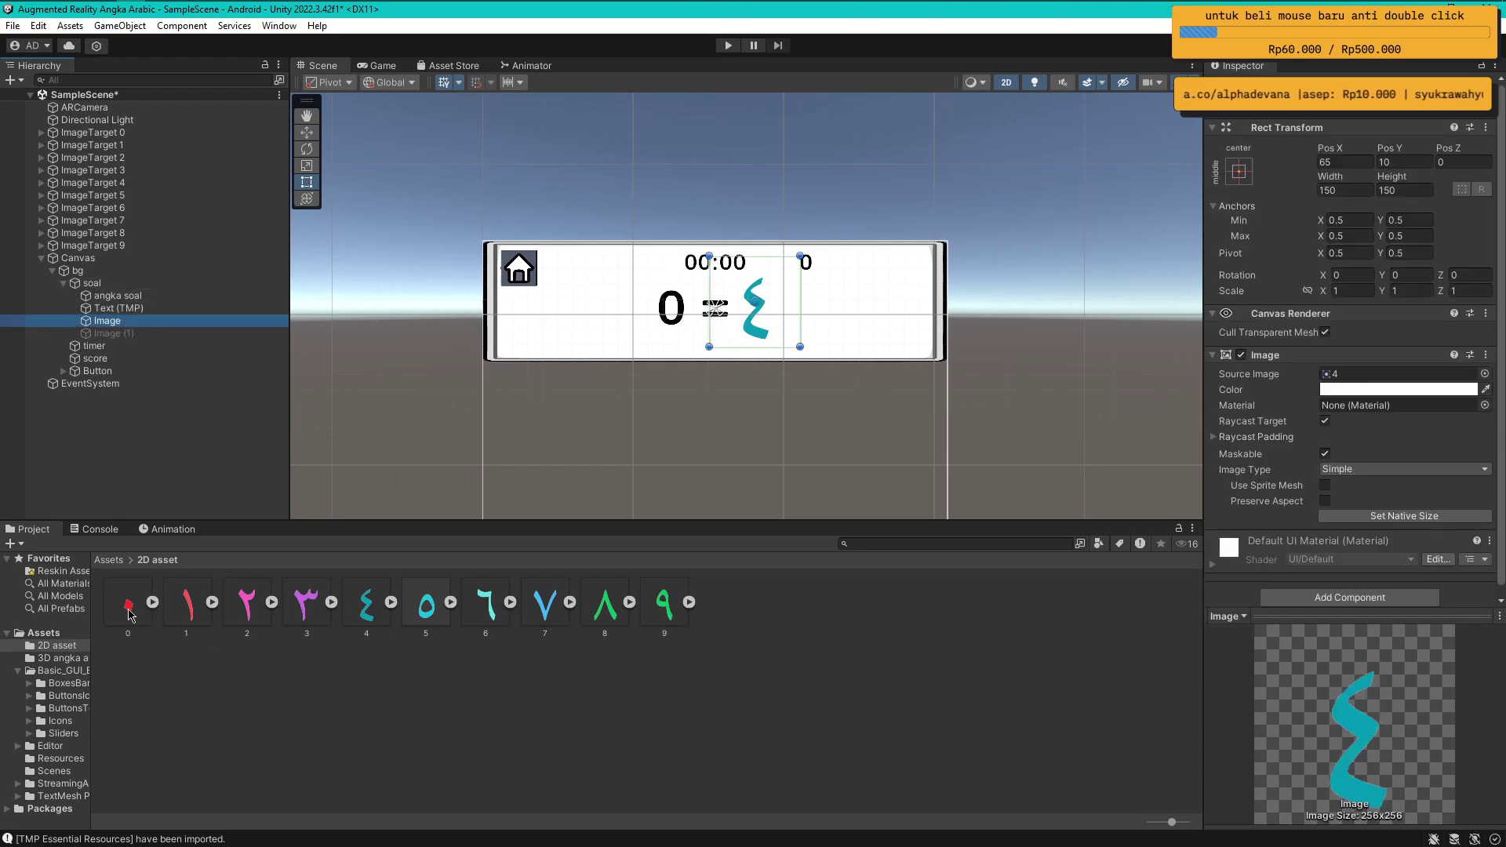
left_click_drag(130, 614, 1364, 376)
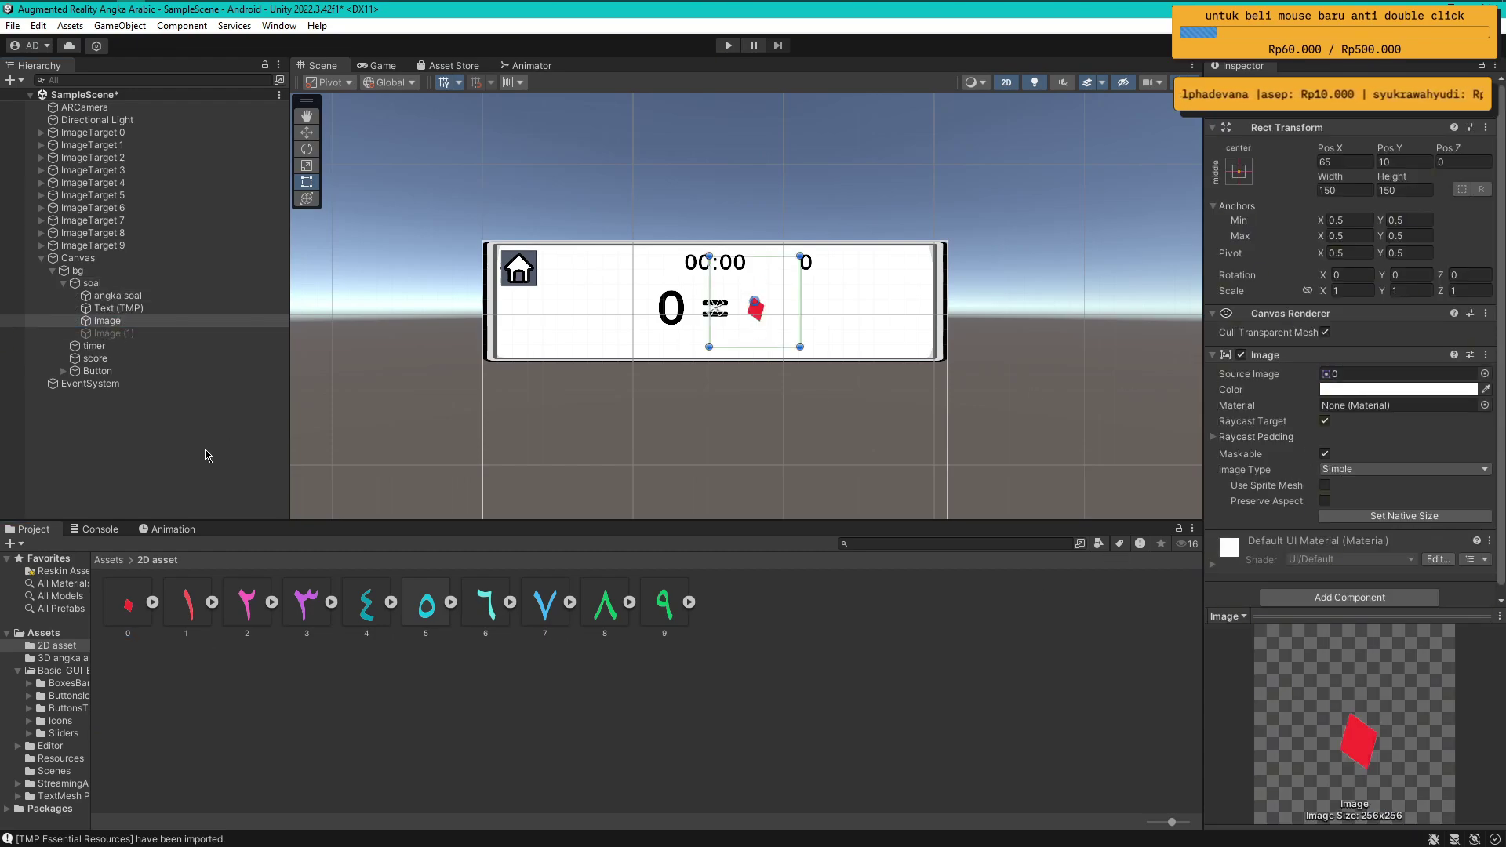
left_click(208, 455)
key("ctrl+s")
Check the question panel against the whole canvas and in the Game view
scroll(855, 433, "down", 5)
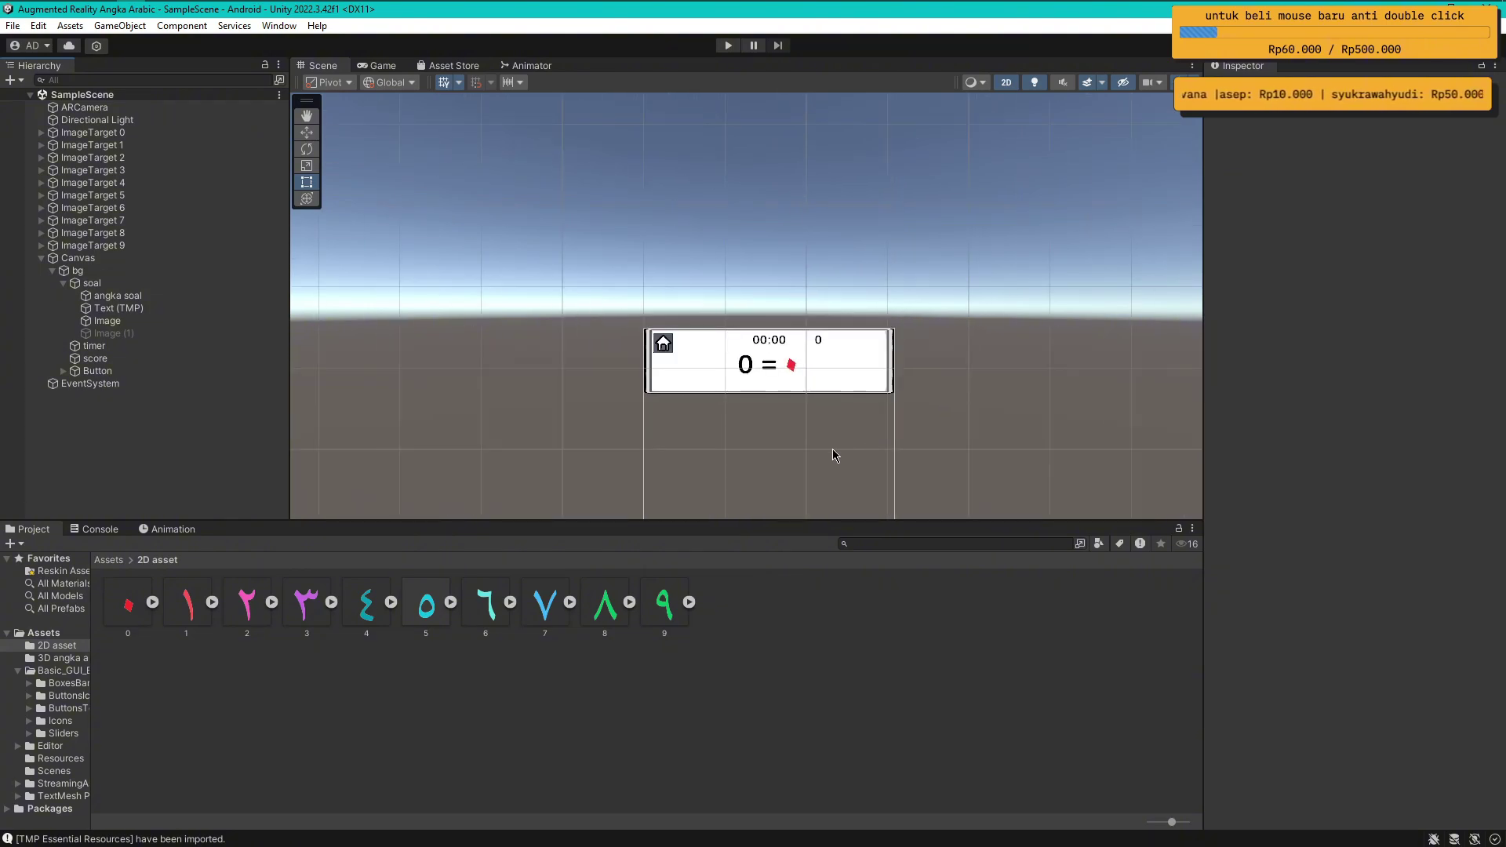
scroll(833, 451, "down", 2)
middle_click_drag(832, 451, 755, 316)
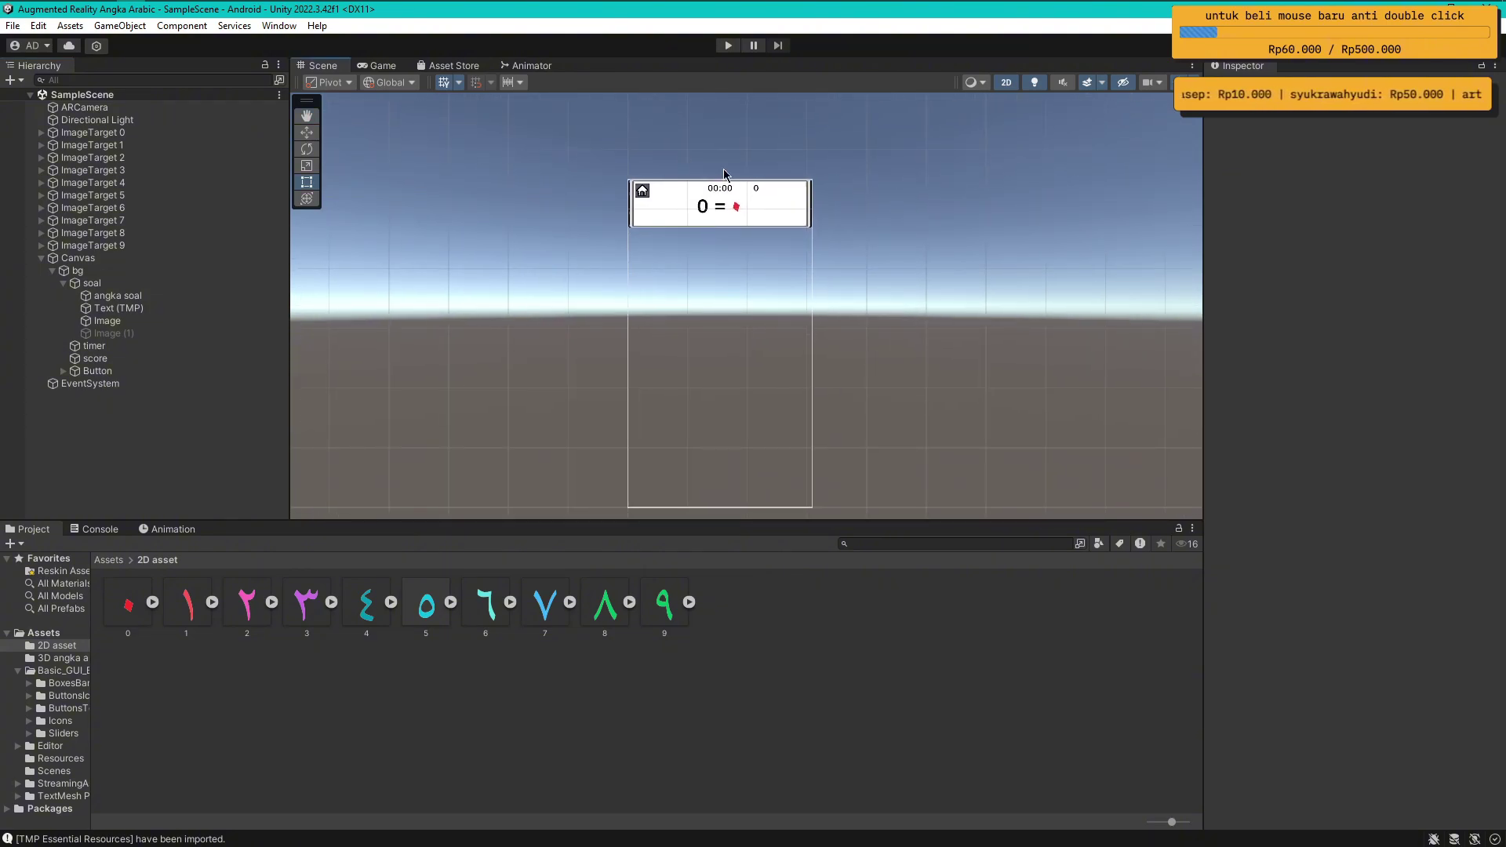
left_click(385, 66)
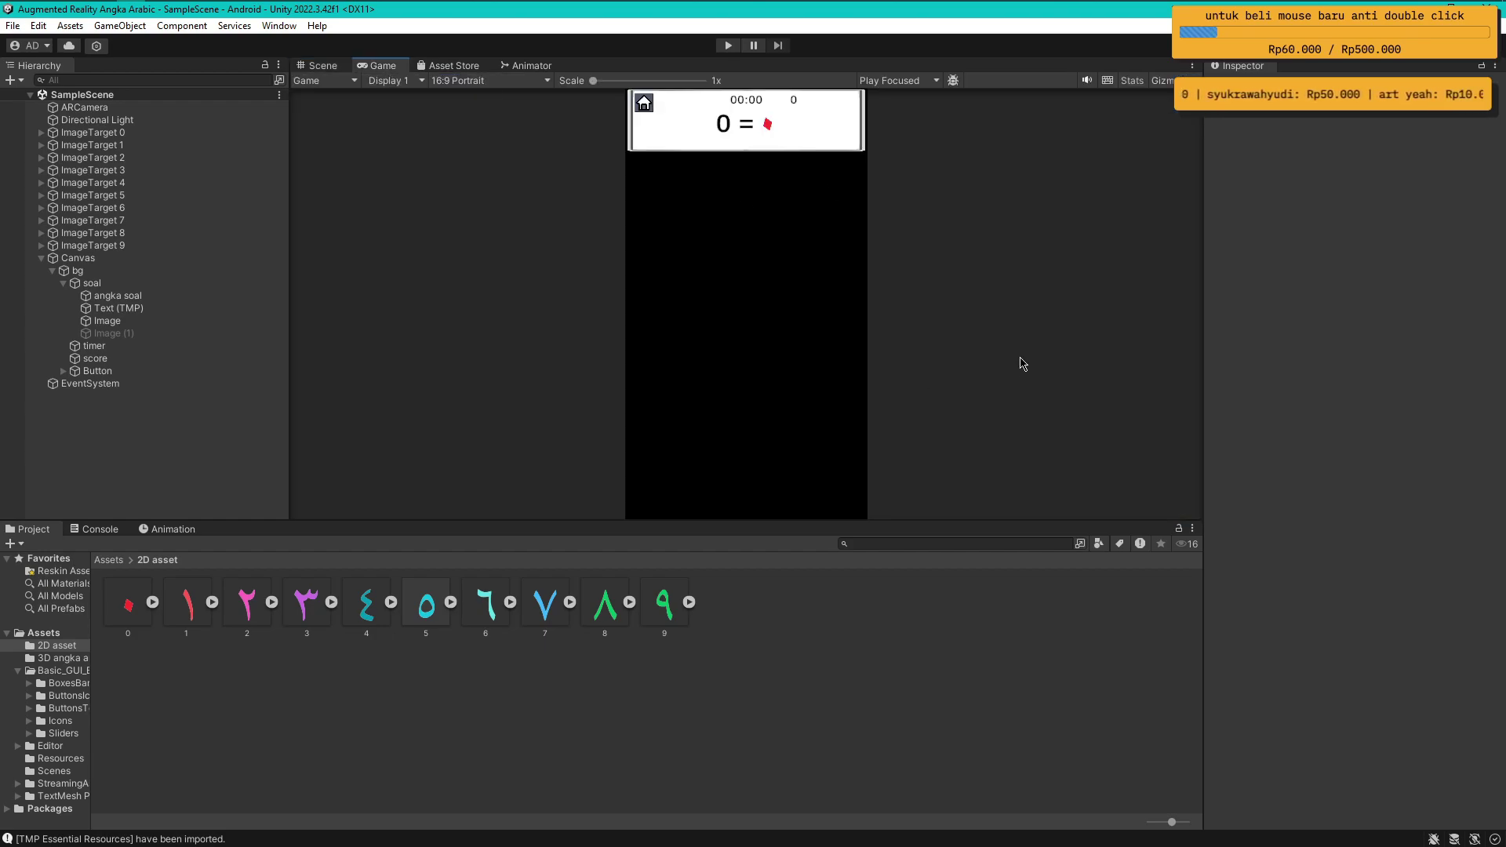